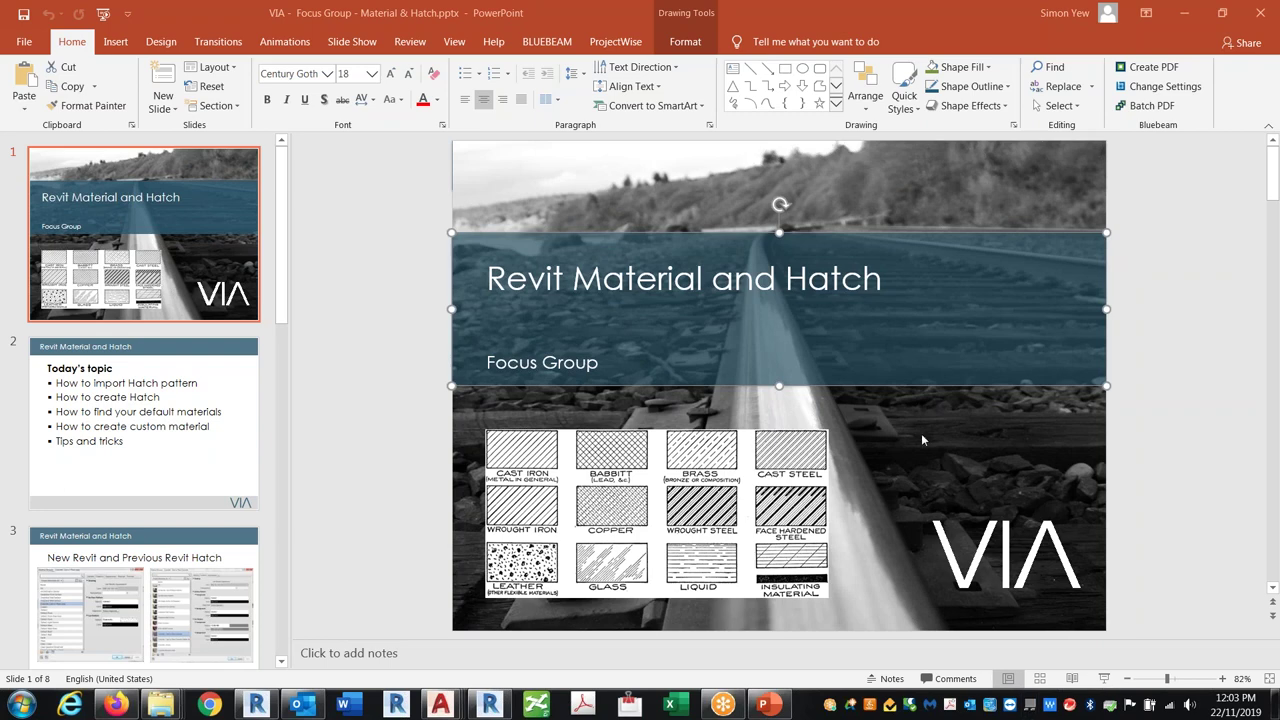
# Show slide 2, 'Today's topic', listing the Revit hatch and material topics.
pyautogui.click(142, 407)
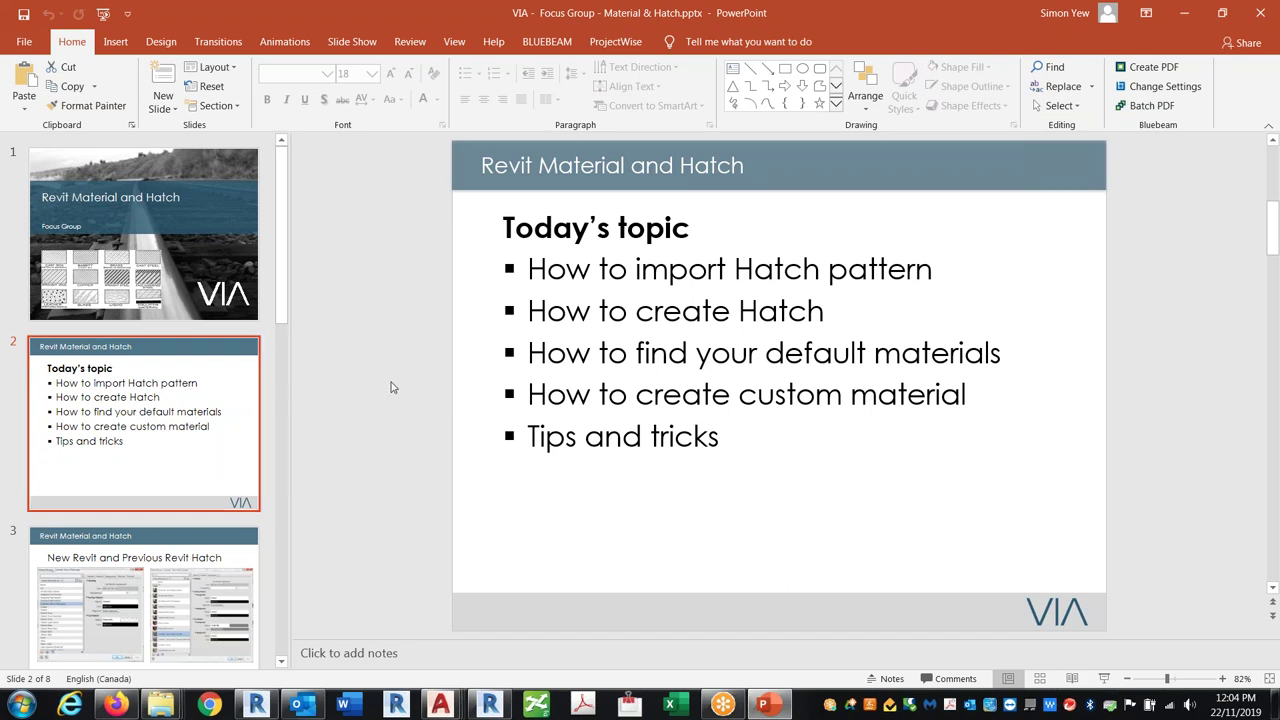
# Present slide 3, 'New Revit and Previous Revit Hatch', in Presenter View.
pyautogui.click(121, 571)
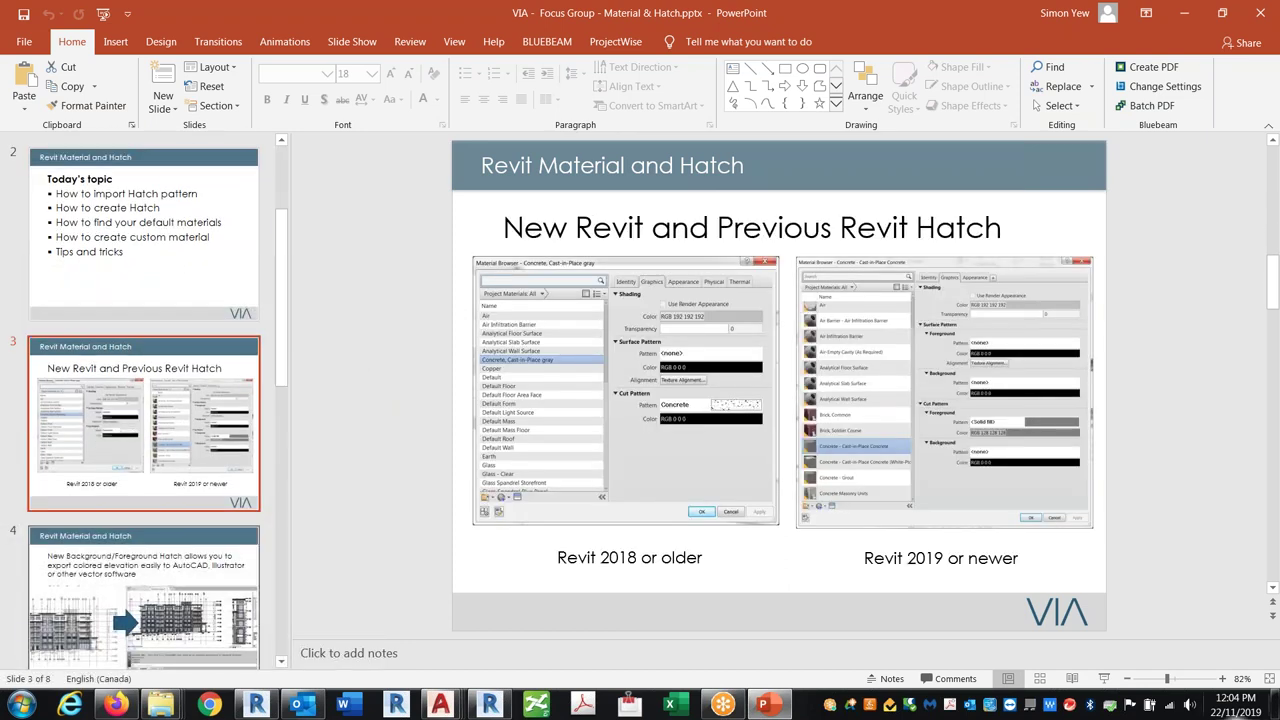
pyautogui.click(1100, 679)
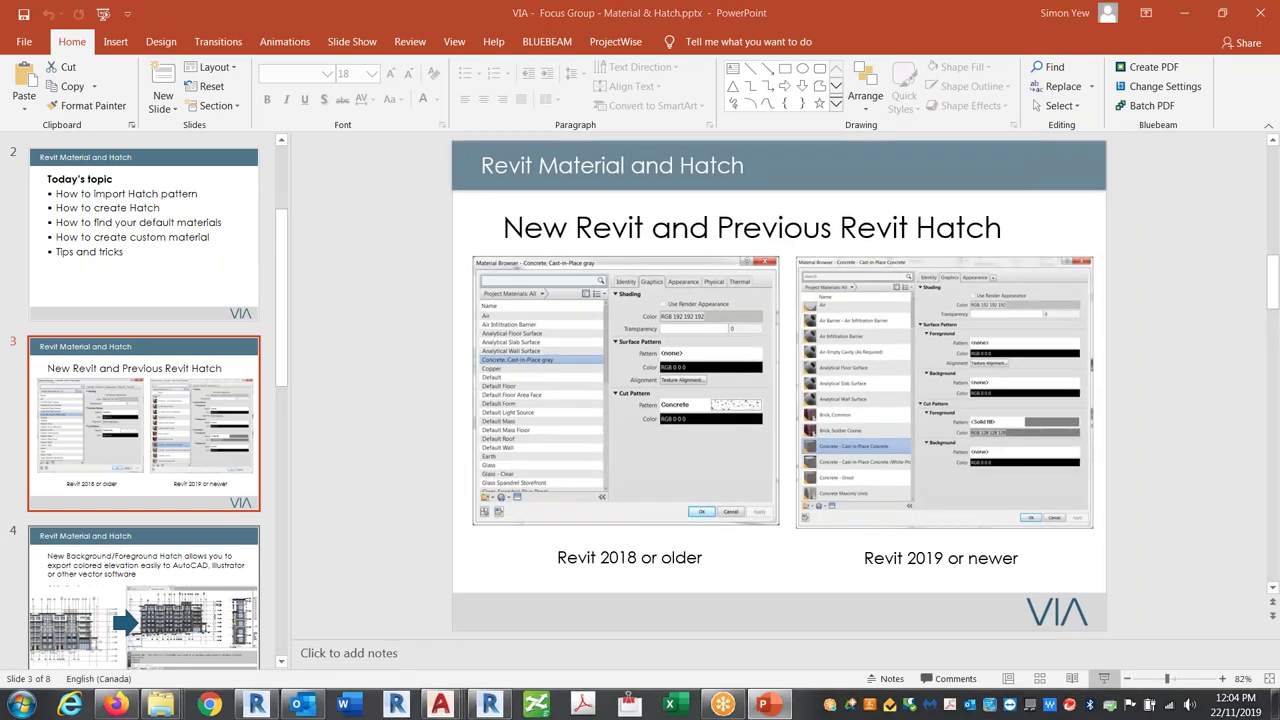
pyautogui.hotkey('shift', 'F5')
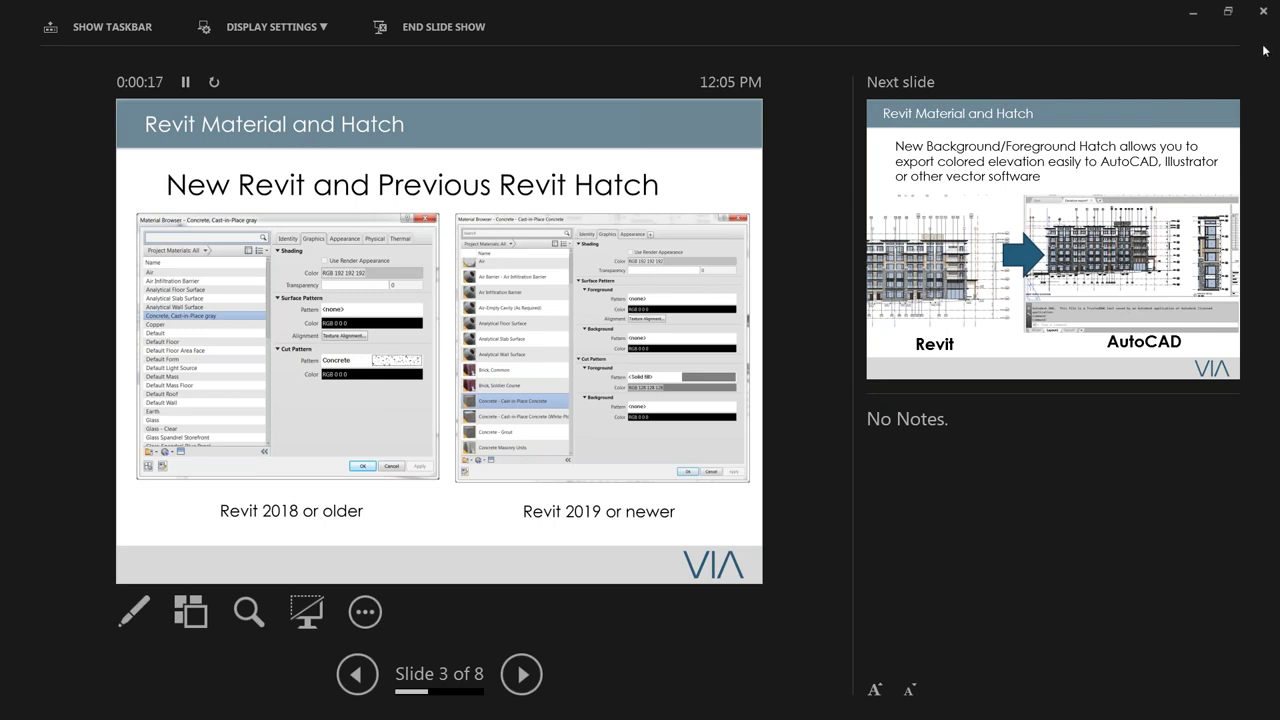
# Advance to slide 4 on exporting coloured Revit elevations to AutoCAD.
pyautogui.hotkey('ctrl', 't')
pyautogui.click(521, 674)
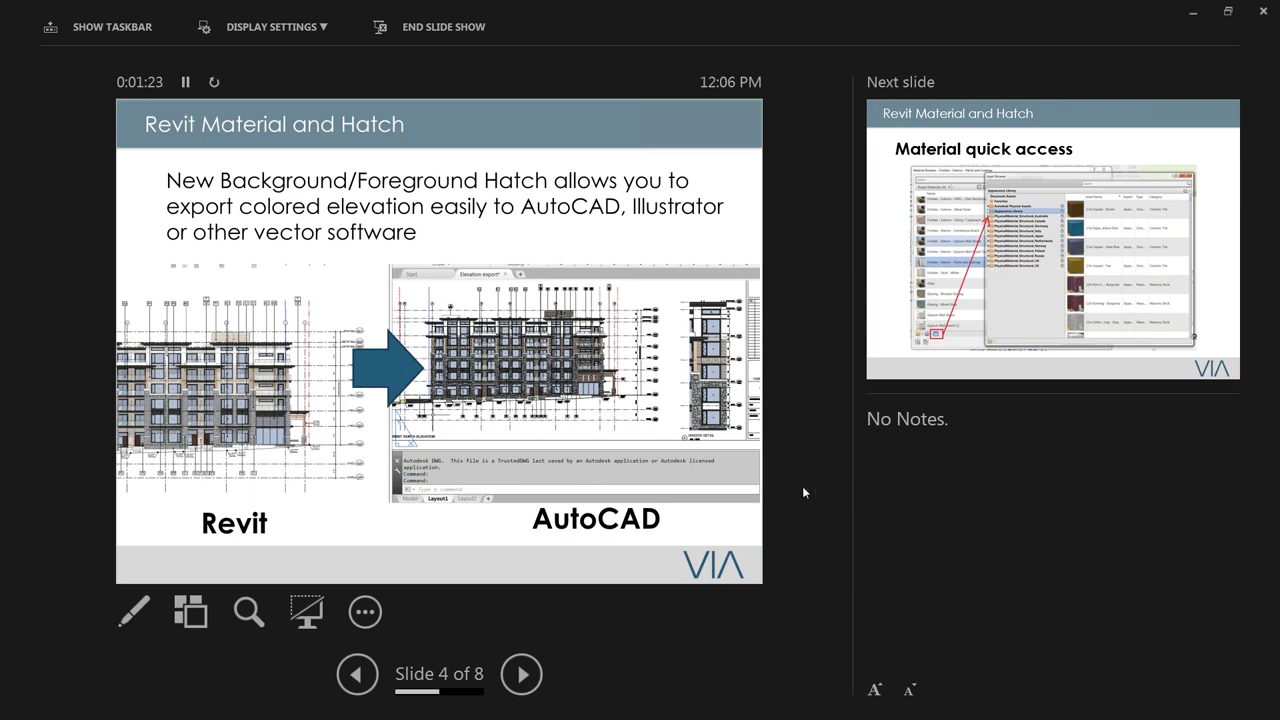
# Advance to slide 5, 'Material quick access'.
pyautogui.click(521, 674)
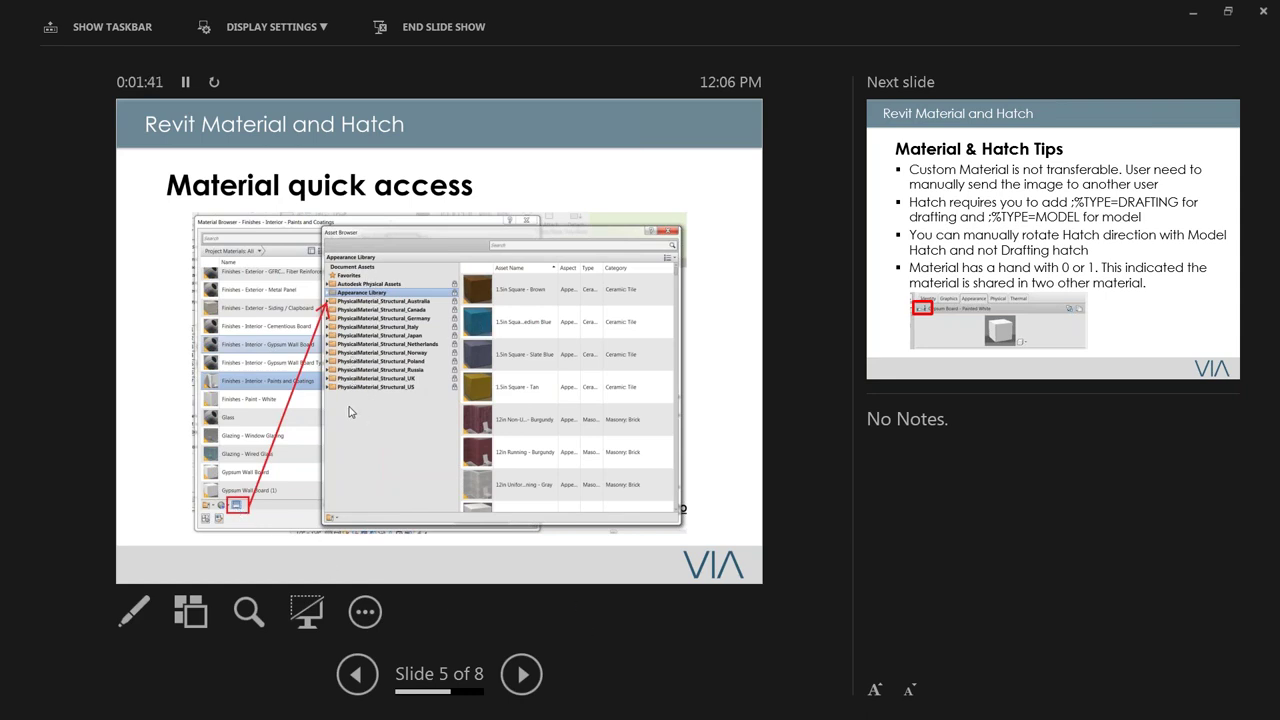
# Move past the Material & Hatch Tips slide to slide 7, 'Demo'.
pyautogui.click(383, 294)
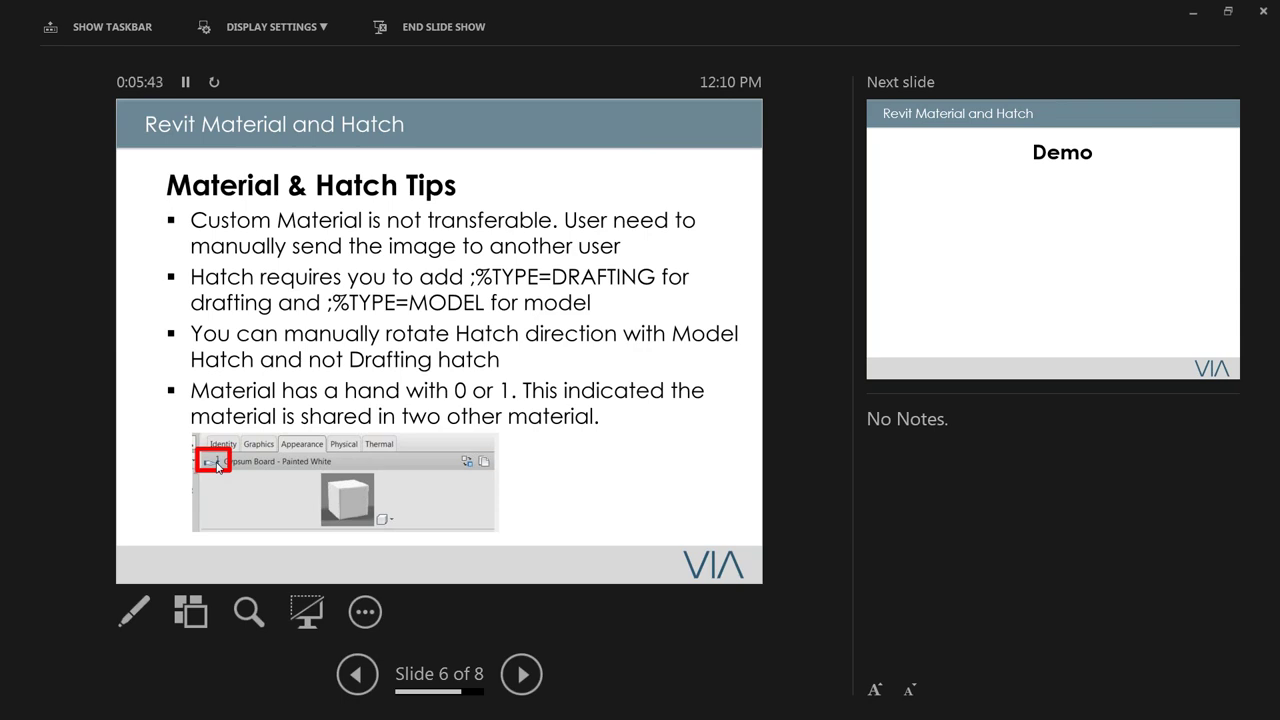
pyautogui.press('Right')
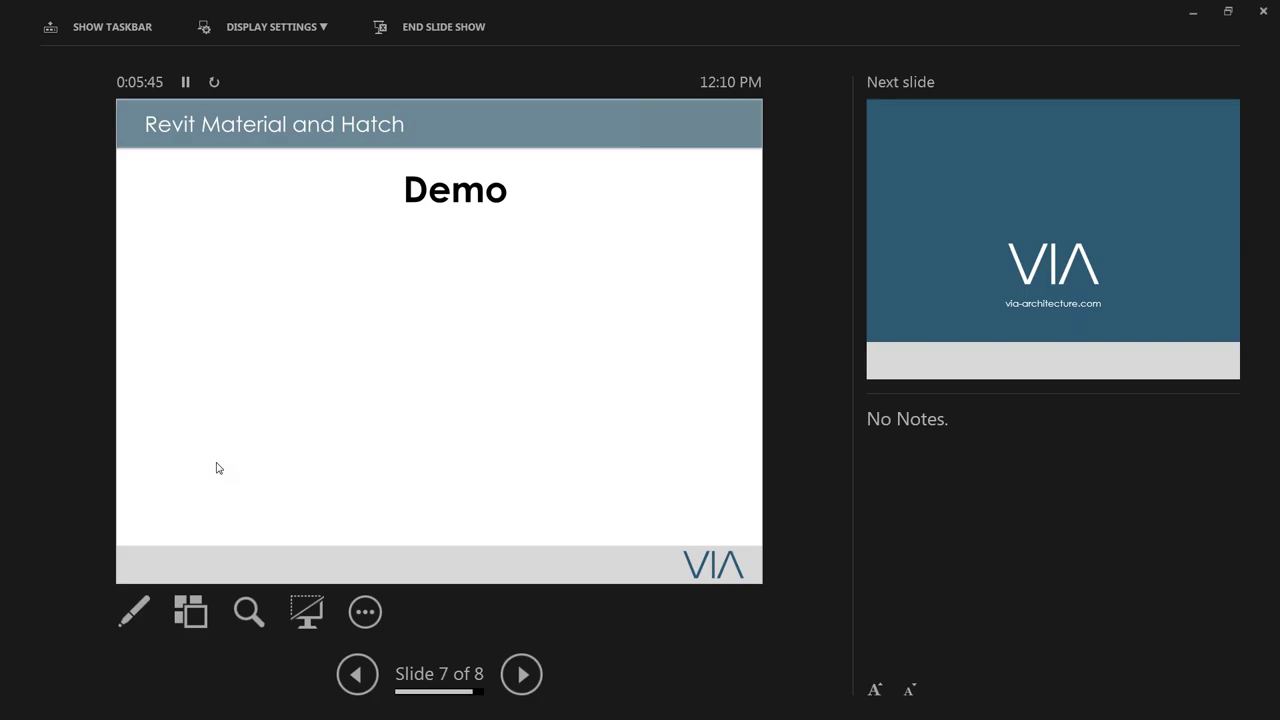
pyautogui.hotkey('alt', 'Tab')
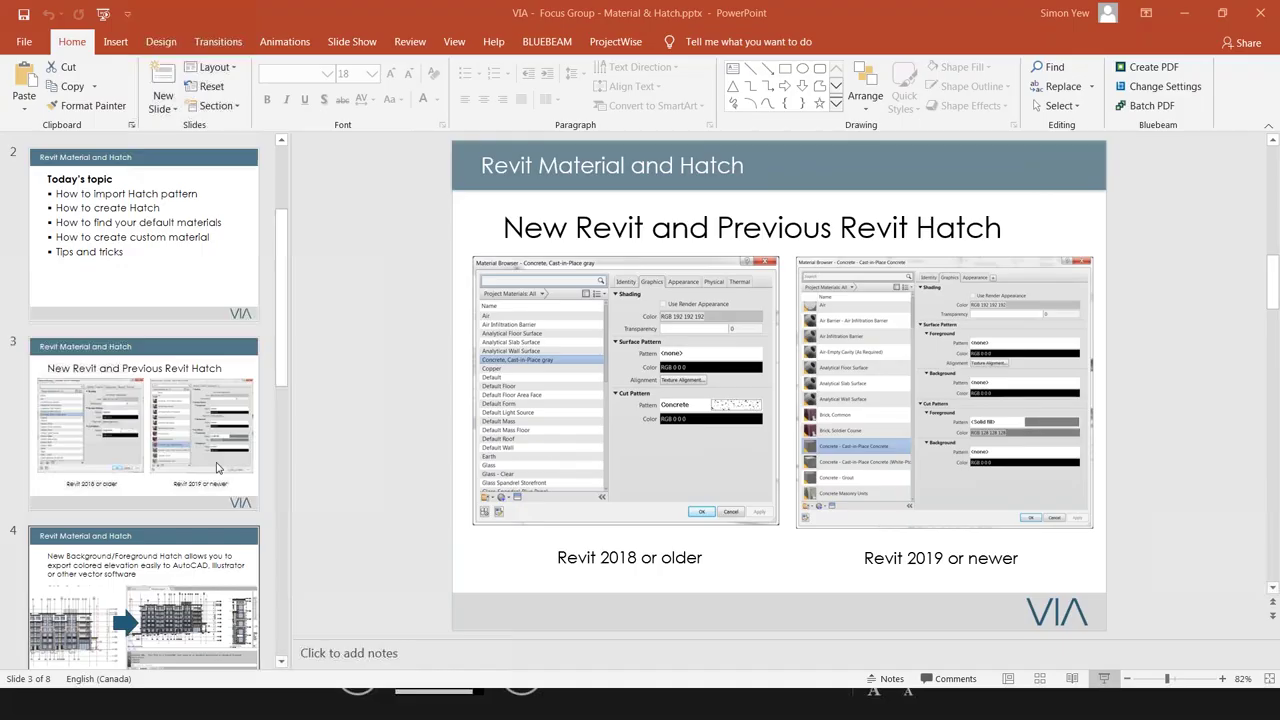
# End the slide show, minimize PowerPoint and restore the Revit 2019 window.
pyautogui.press('Escape')
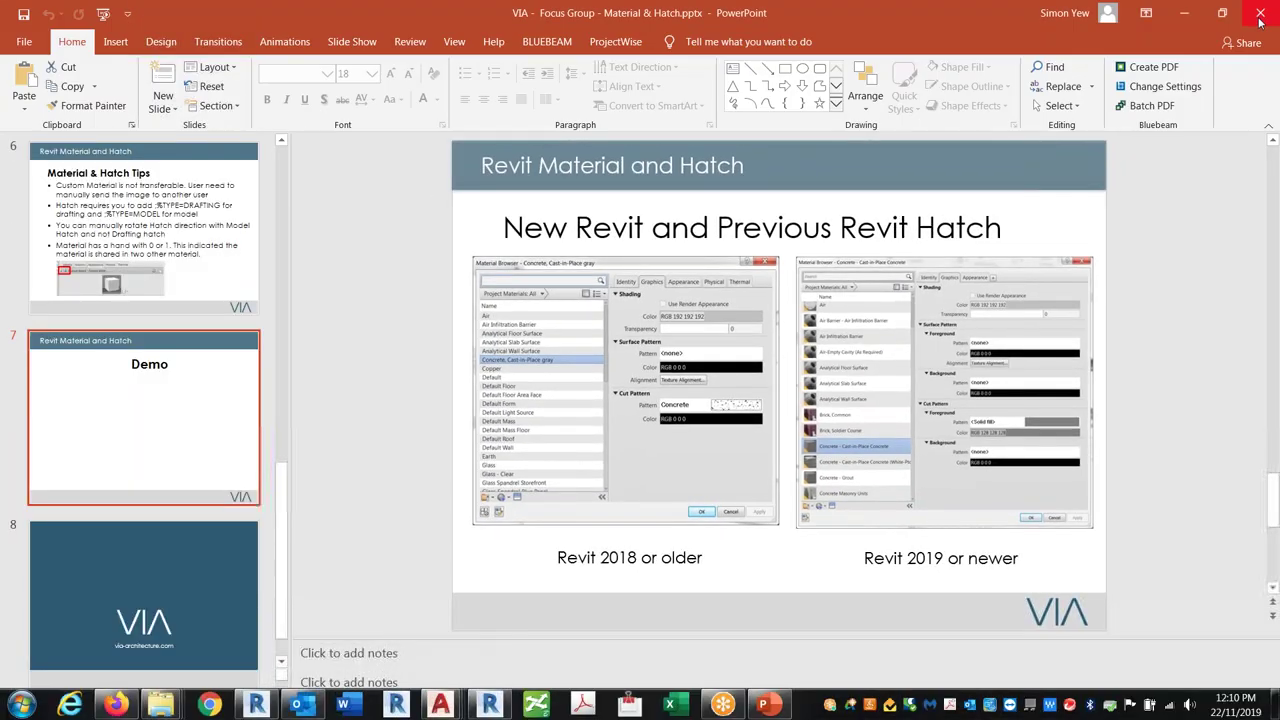
pyautogui.click(1184, 13)
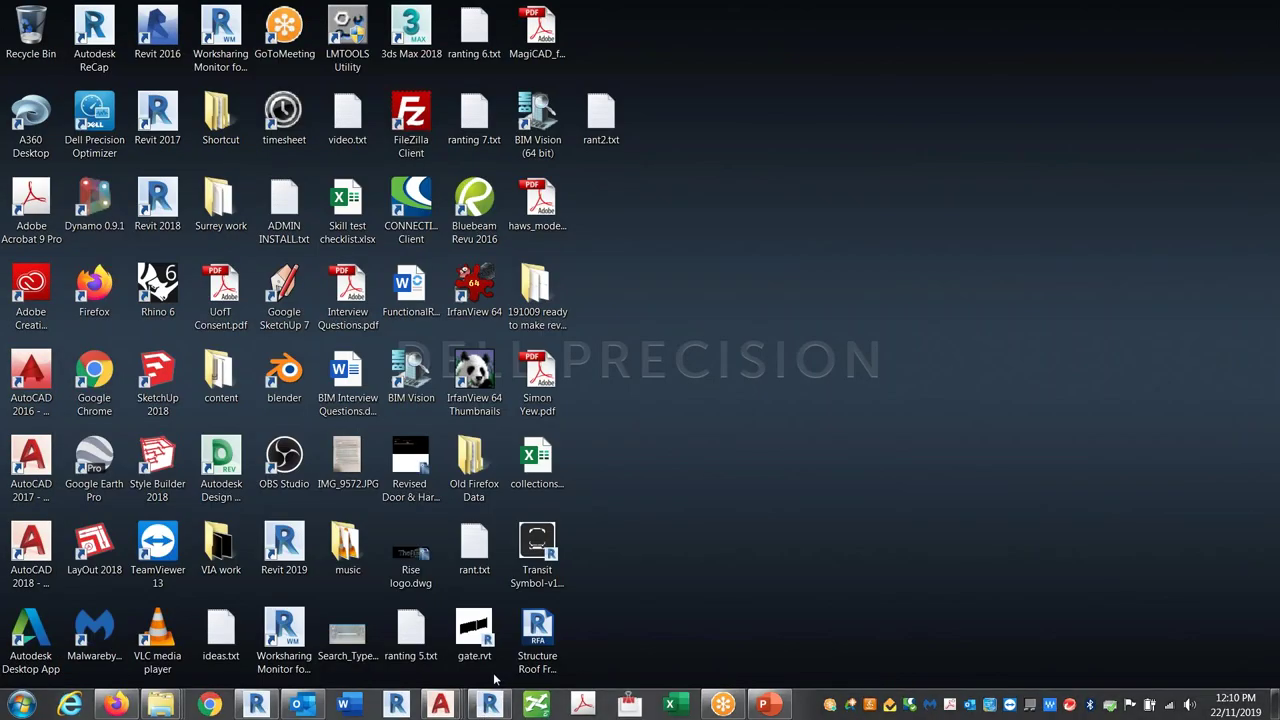
pyautogui.click(489, 705)
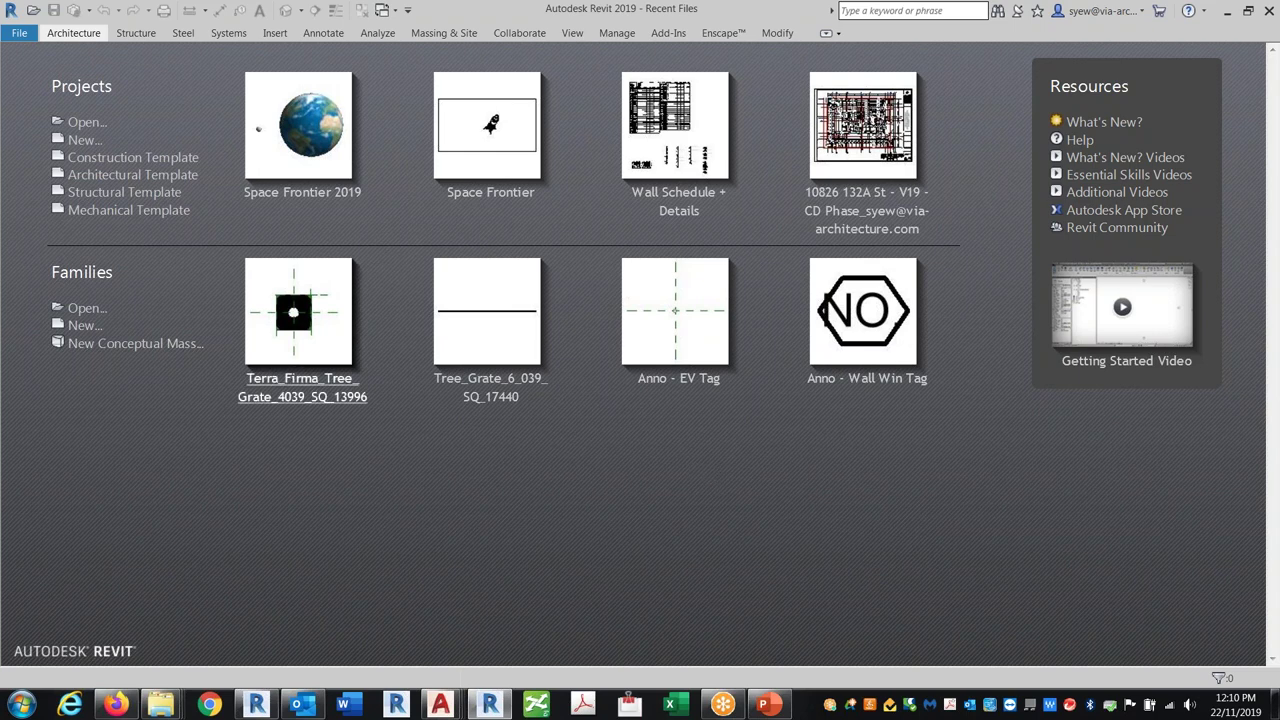
# Create a new project, Project1, from the Architectural Template.
pyautogui.click(20, 34)
pyautogui.moveTo(38, 98)
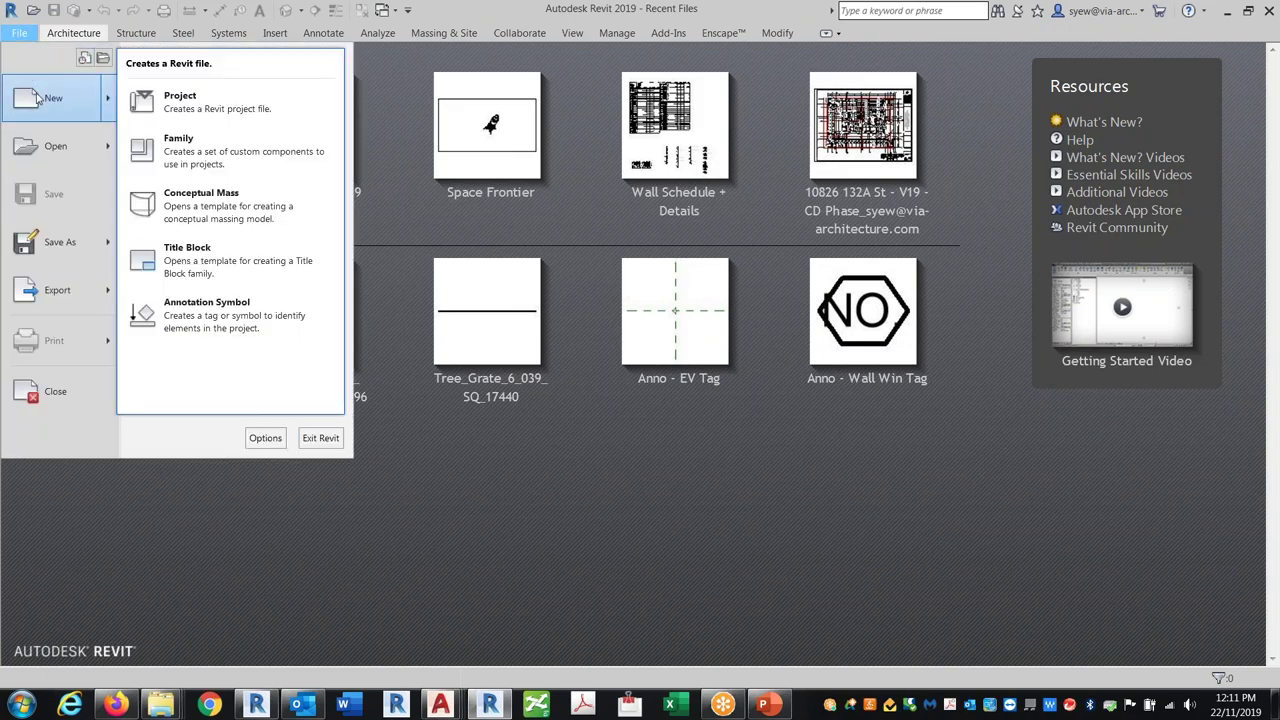
pyautogui.click(180, 102)
pyautogui.click(587, 319)
pyautogui.click(556, 349)
pyautogui.click(600, 407)
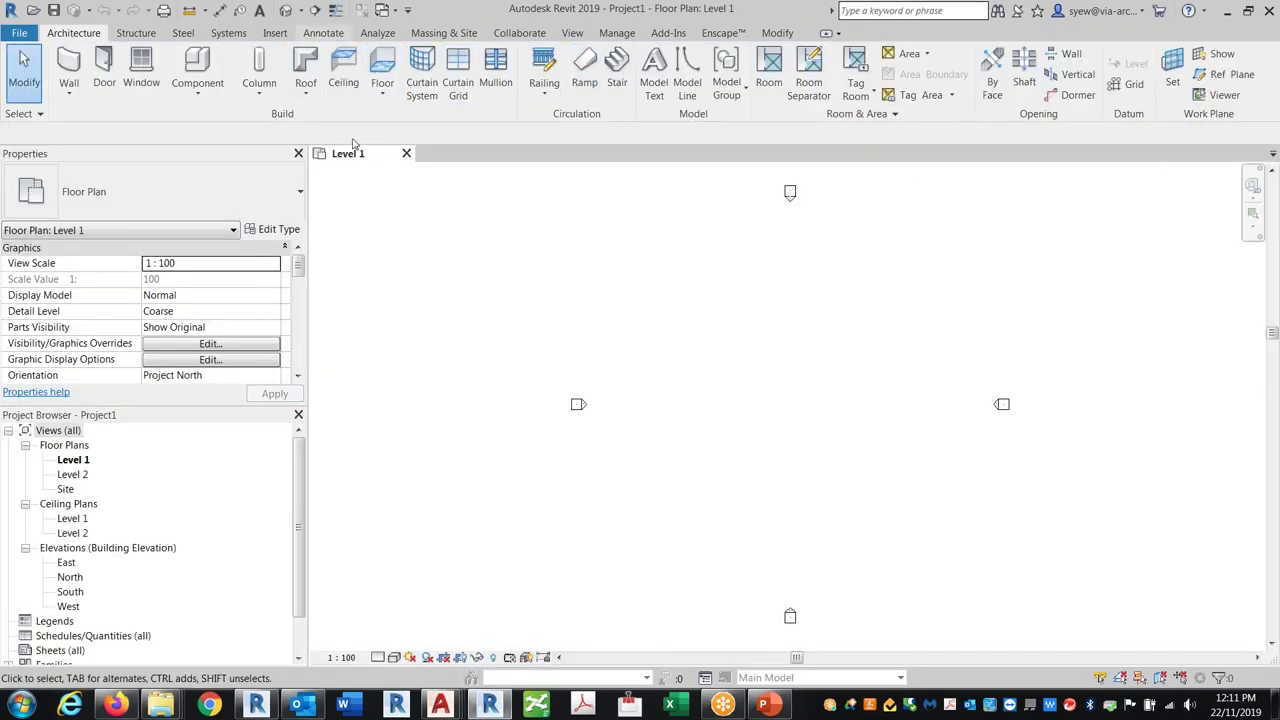
pyautogui.click(320, 35)
# Sketch a rectangular Diagonal Crosshatch filled region on Level 1 and open its type properties.
pyautogui.click(378, 74)
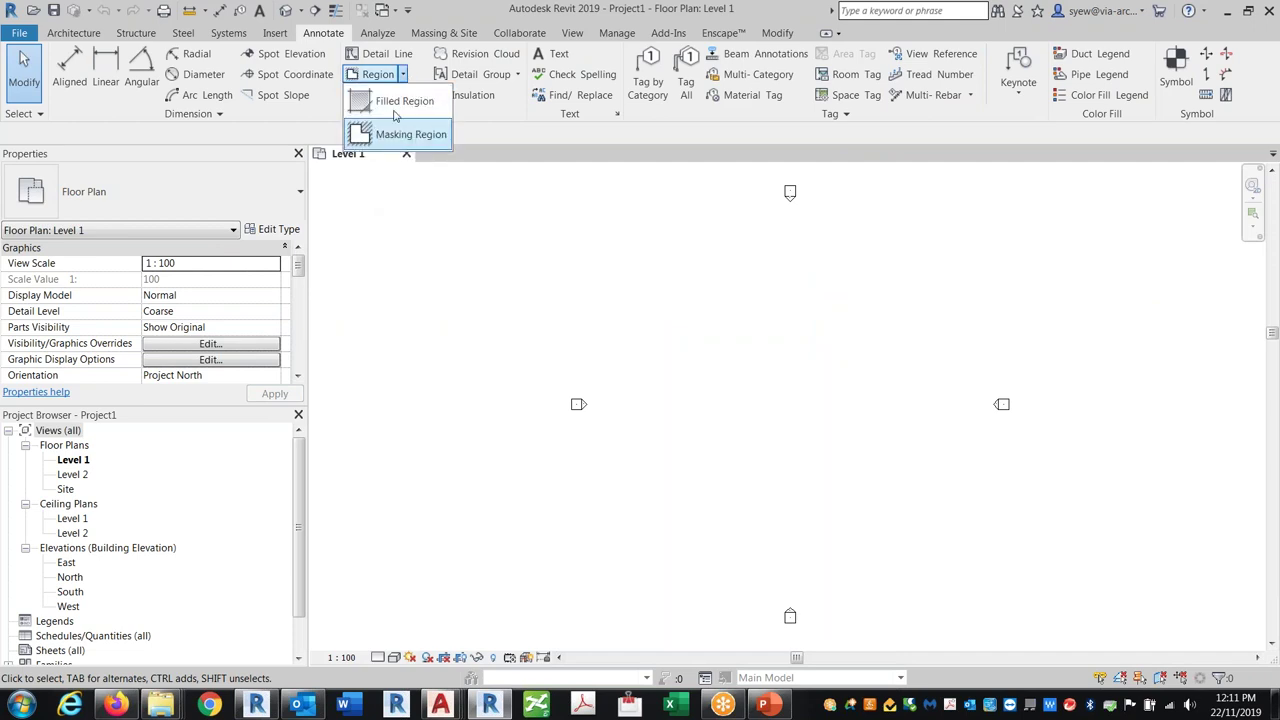
pyautogui.click(395, 100)
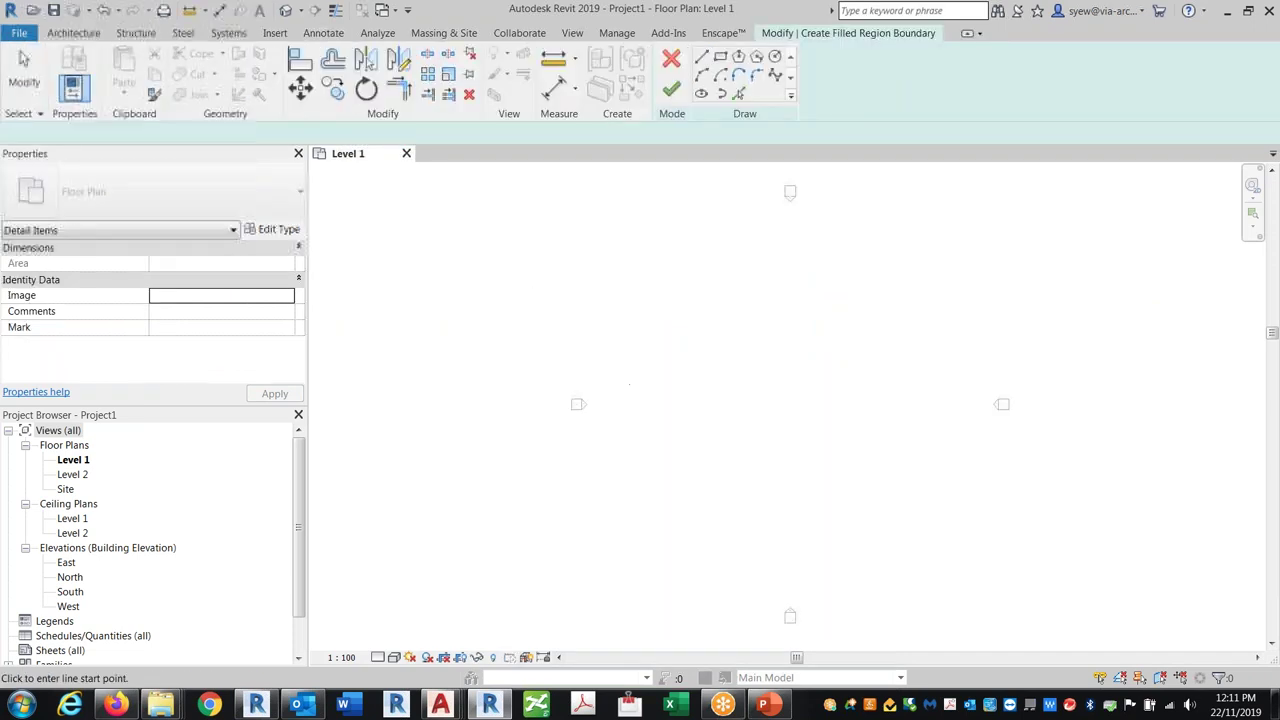
pyautogui.click(129, 212)
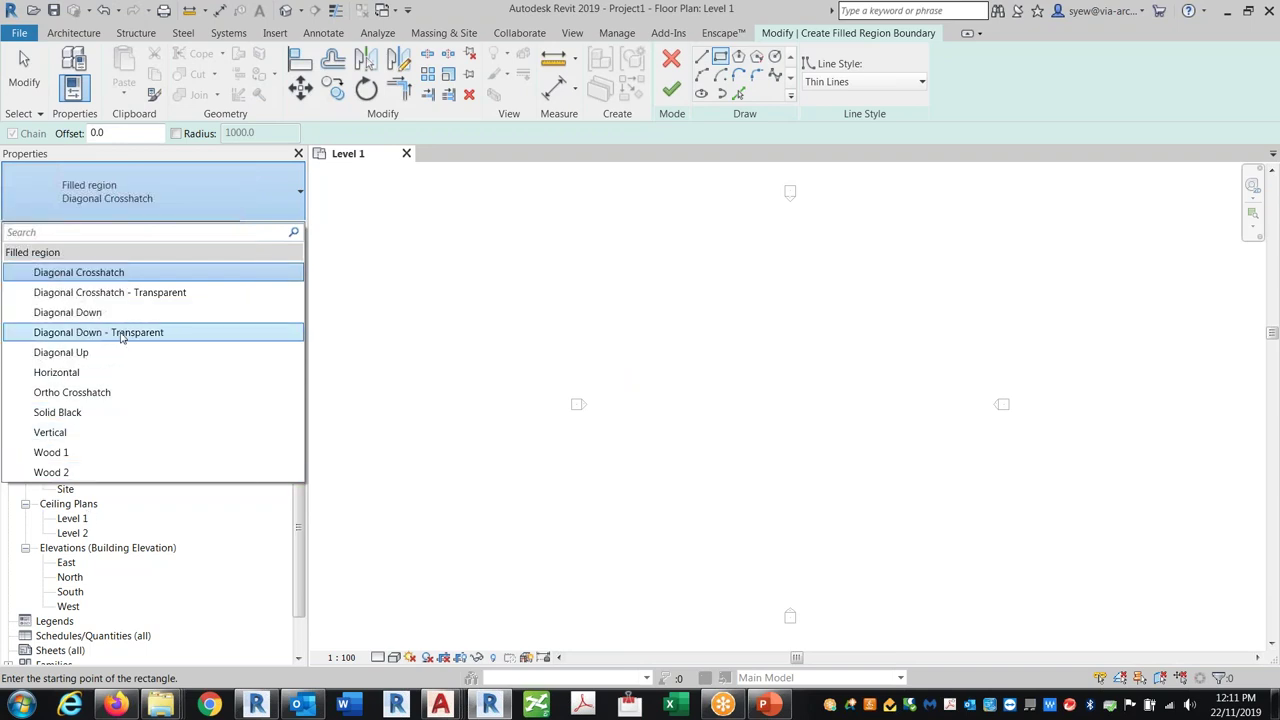
pyautogui.click(660, 354)
pyautogui.click(751, 451)
pyautogui.scroll(3, 760, 432)
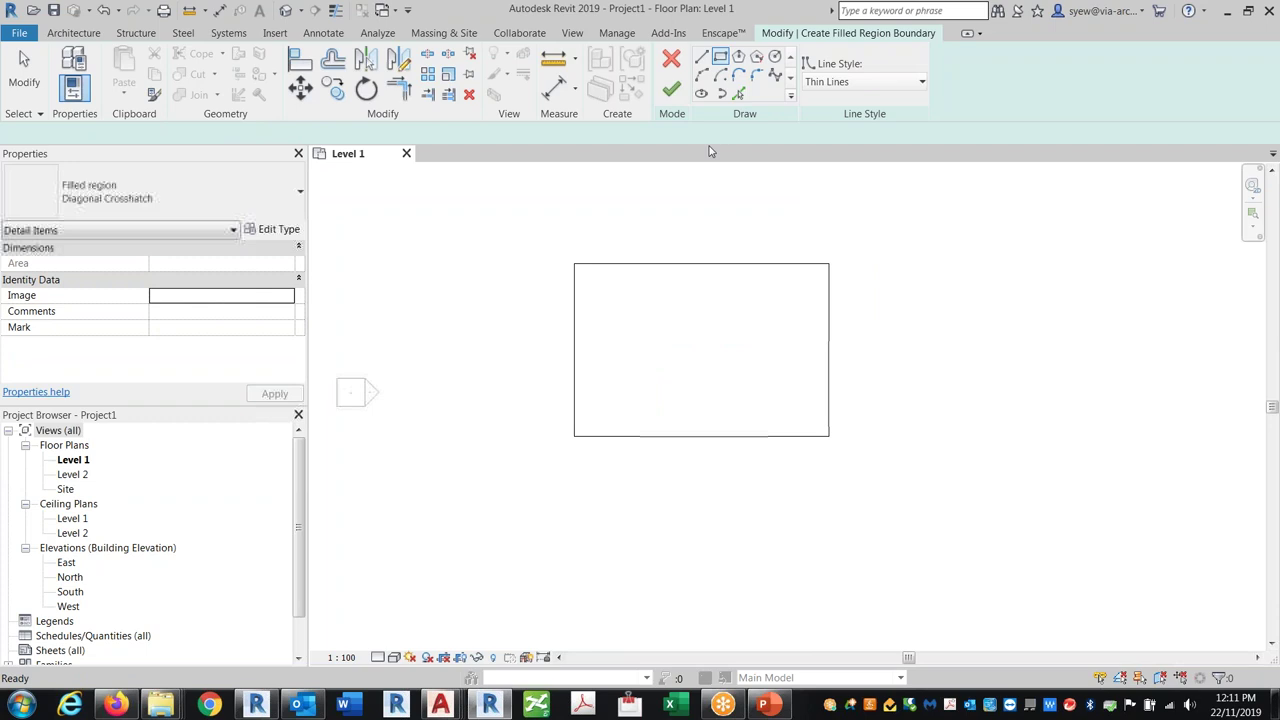
pyautogui.press('Escape')
pyautogui.click(671, 89)
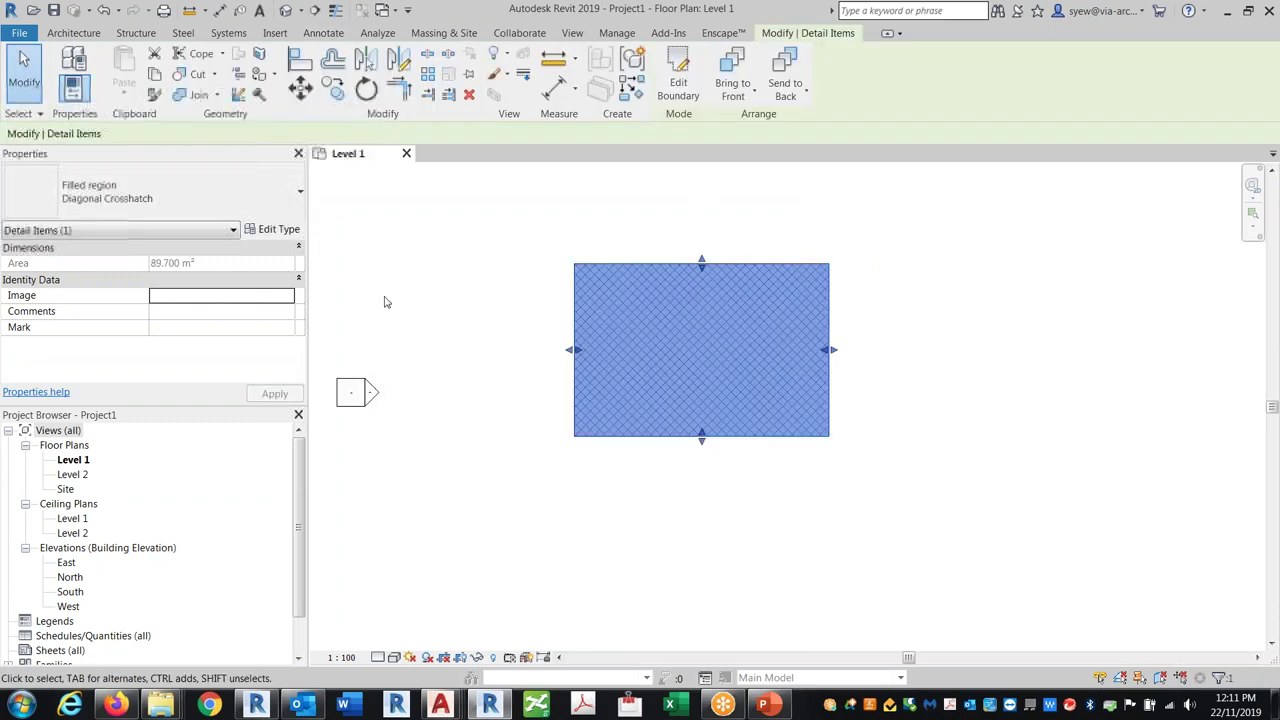
pyautogui.click(272, 230)
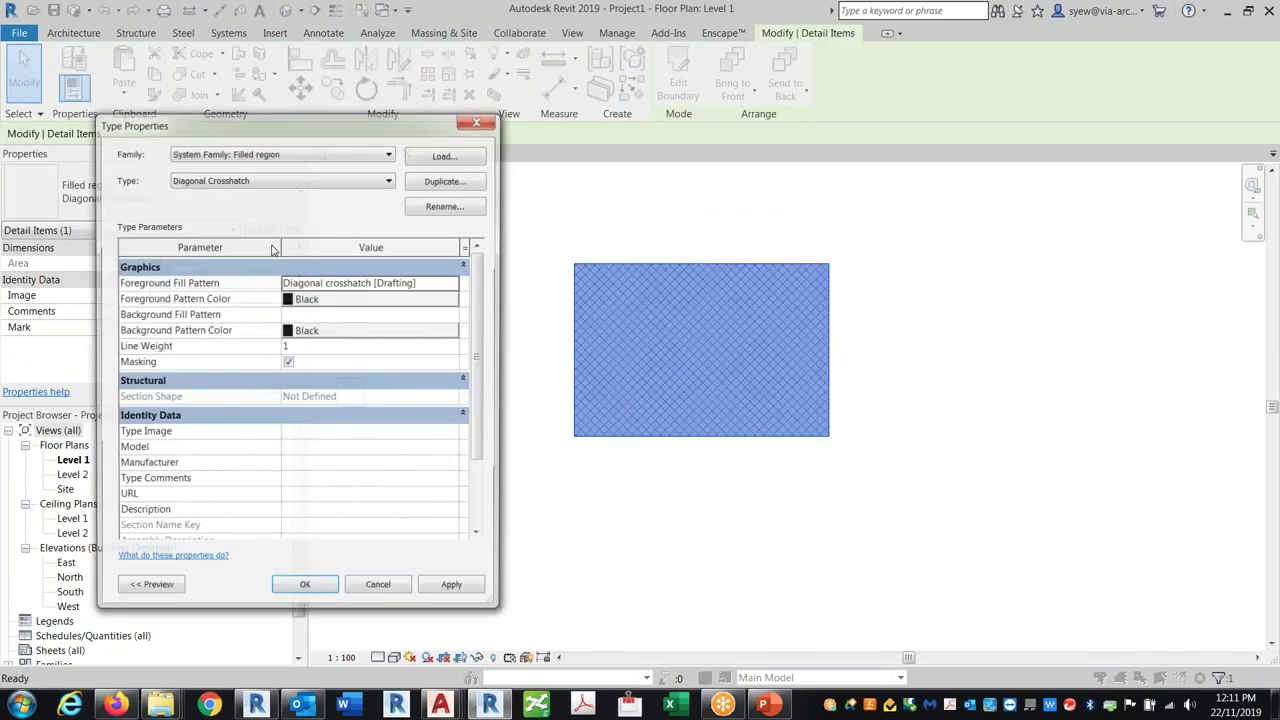
# Duplicate the type as 'Custom 1' with a Horizontal foreground fill pattern.
pyautogui.click(440, 181)
pyautogui.write('Custom 1')
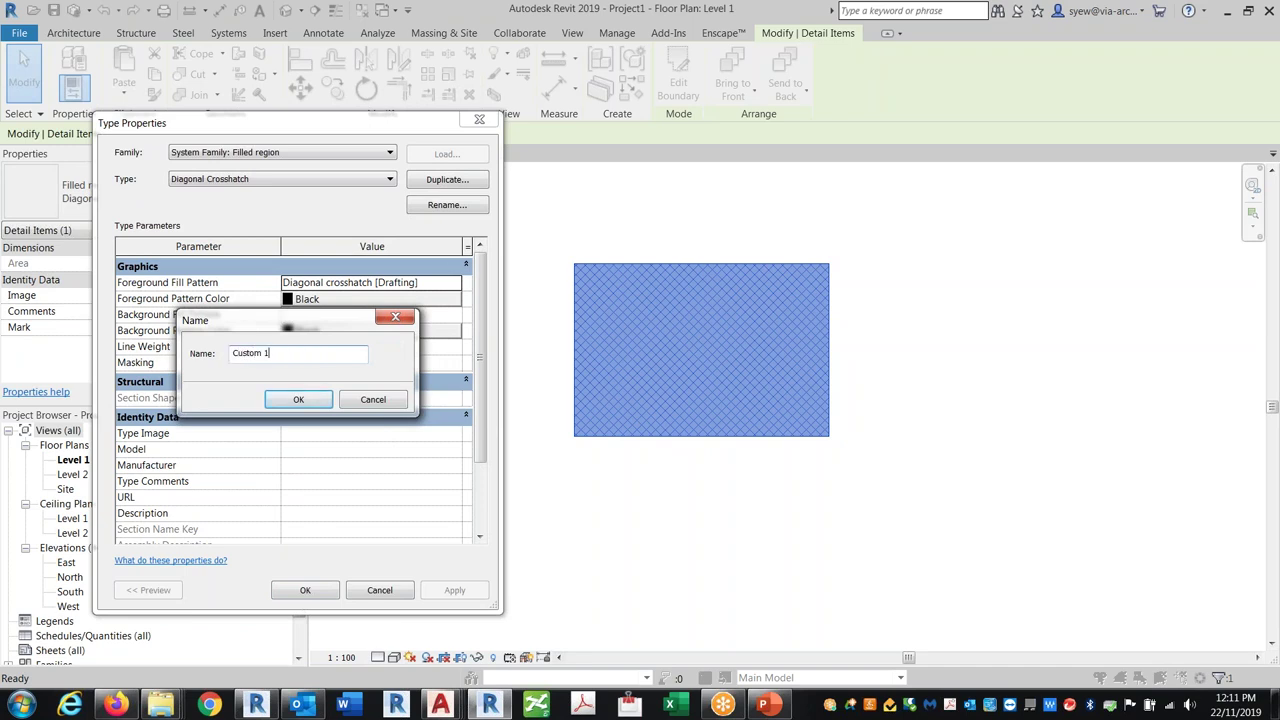
pyautogui.click(298, 401)
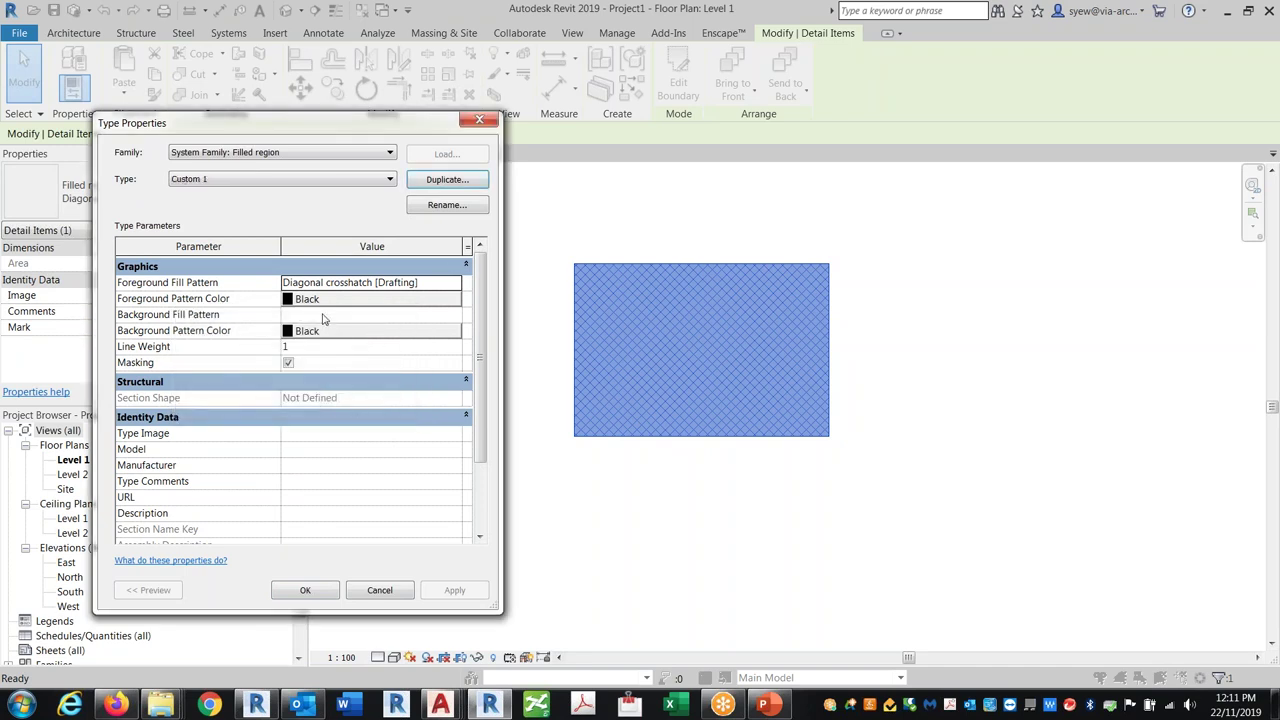
pyautogui.click(464, 284)
pyautogui.scroll(-4, 458, 370)
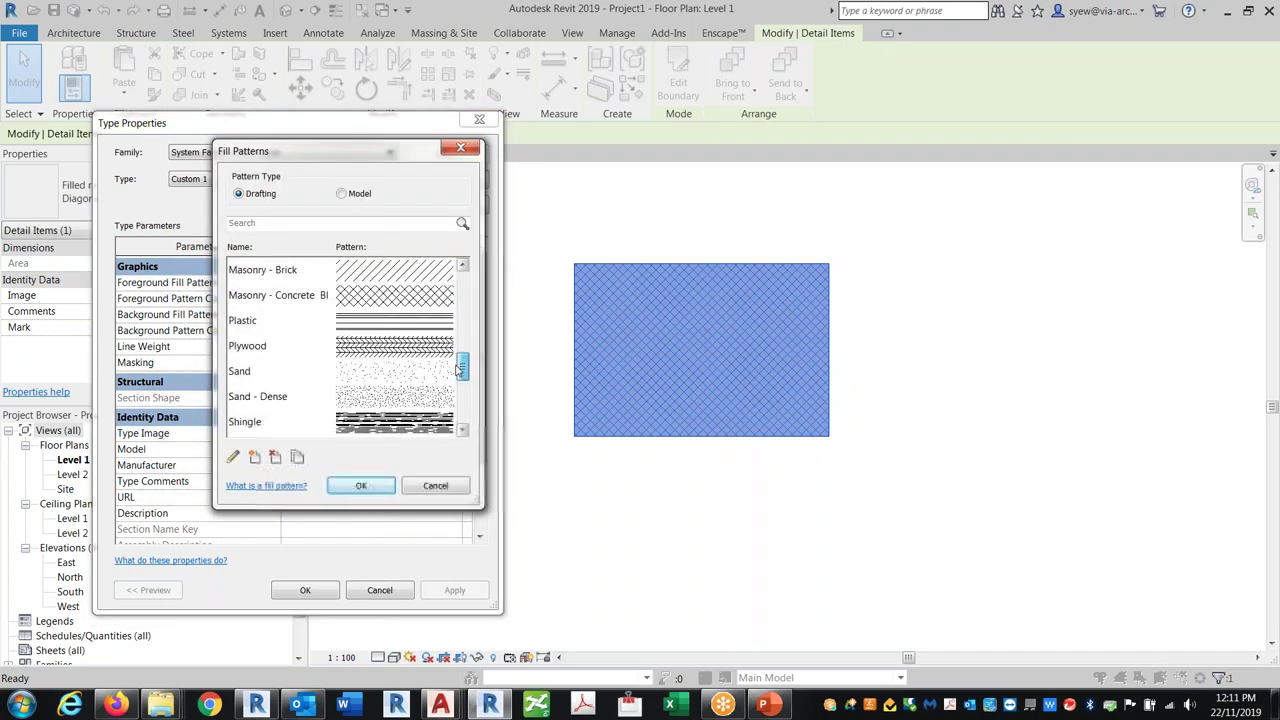
pyautogui.scroll(3, 458, 370)
pyautogui.click(340, 322)
pyautogui.click(356, 485)
# Give Custom 1 a solid fill background in pink RGB 255-128-192 and apply it.
pyautogui.click(446, 316)
pyautogui.click(456, 315)
pyautogui.click(397, 298)
pyautogui.click(361, 485)
pyautogui.click(437, 331)
pyautogui.click(440, 331)
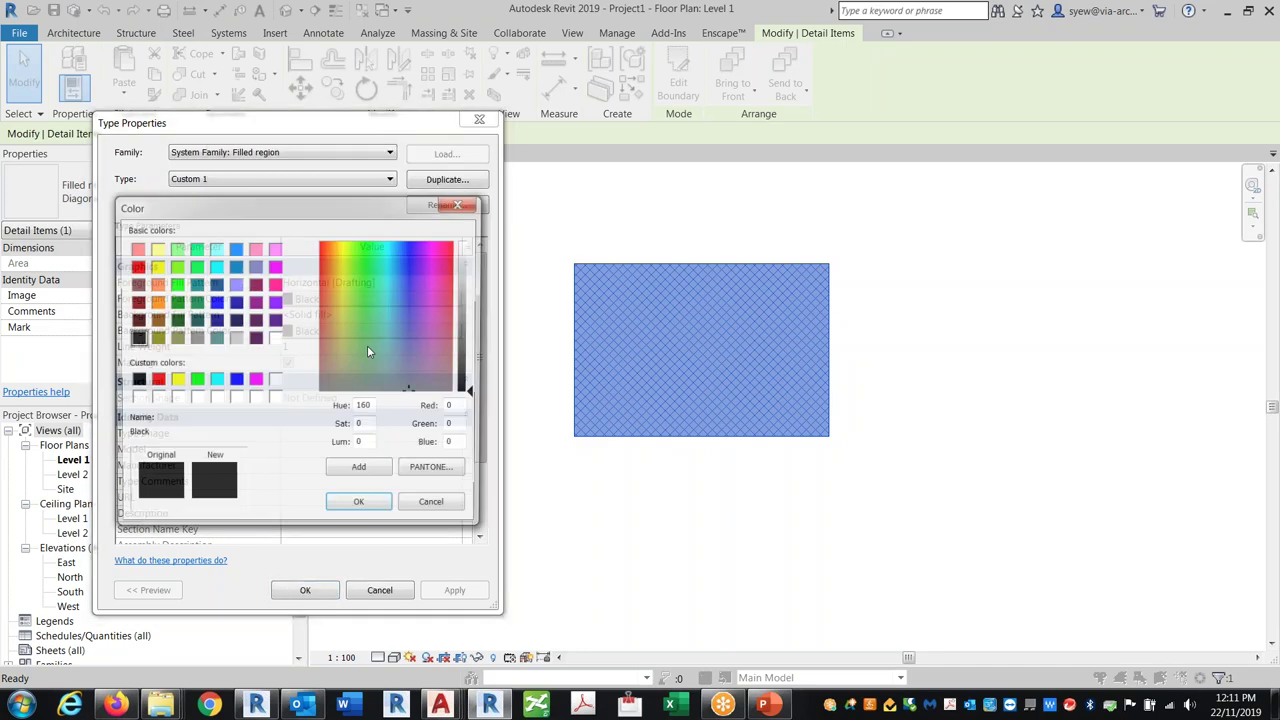
pyautogui.click(254, 249)
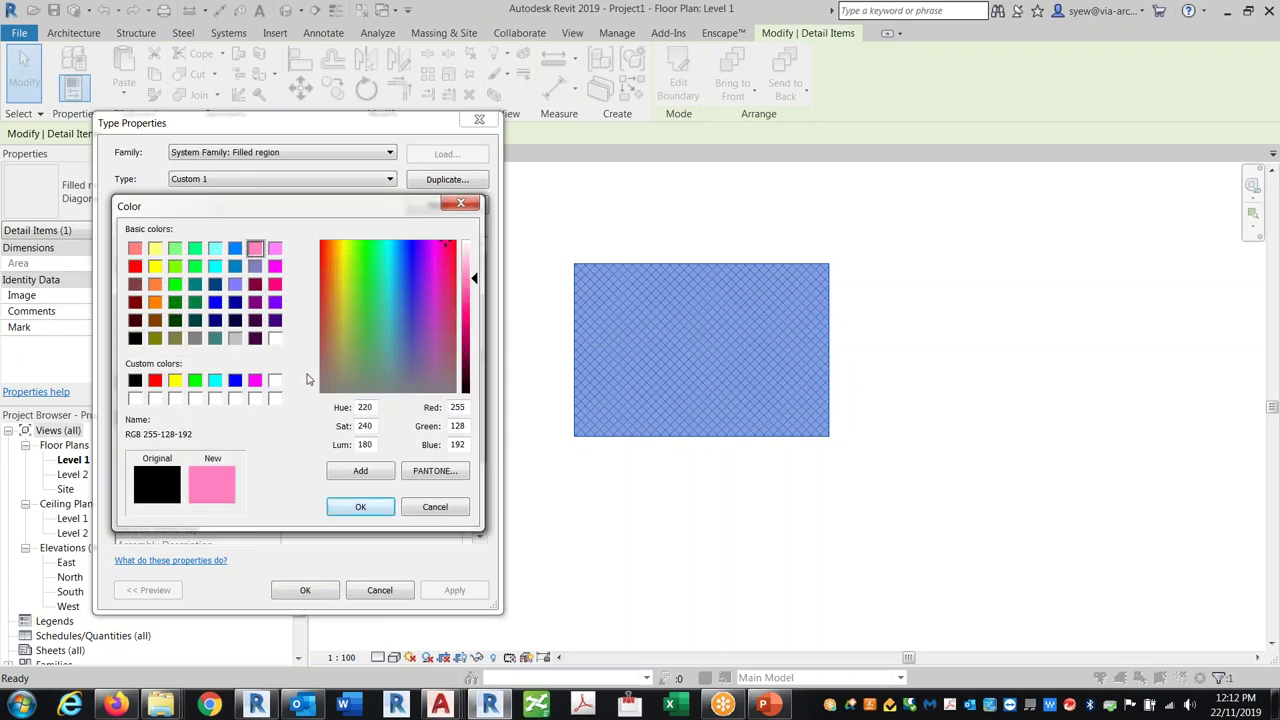
pyautogui.click(358, 506)
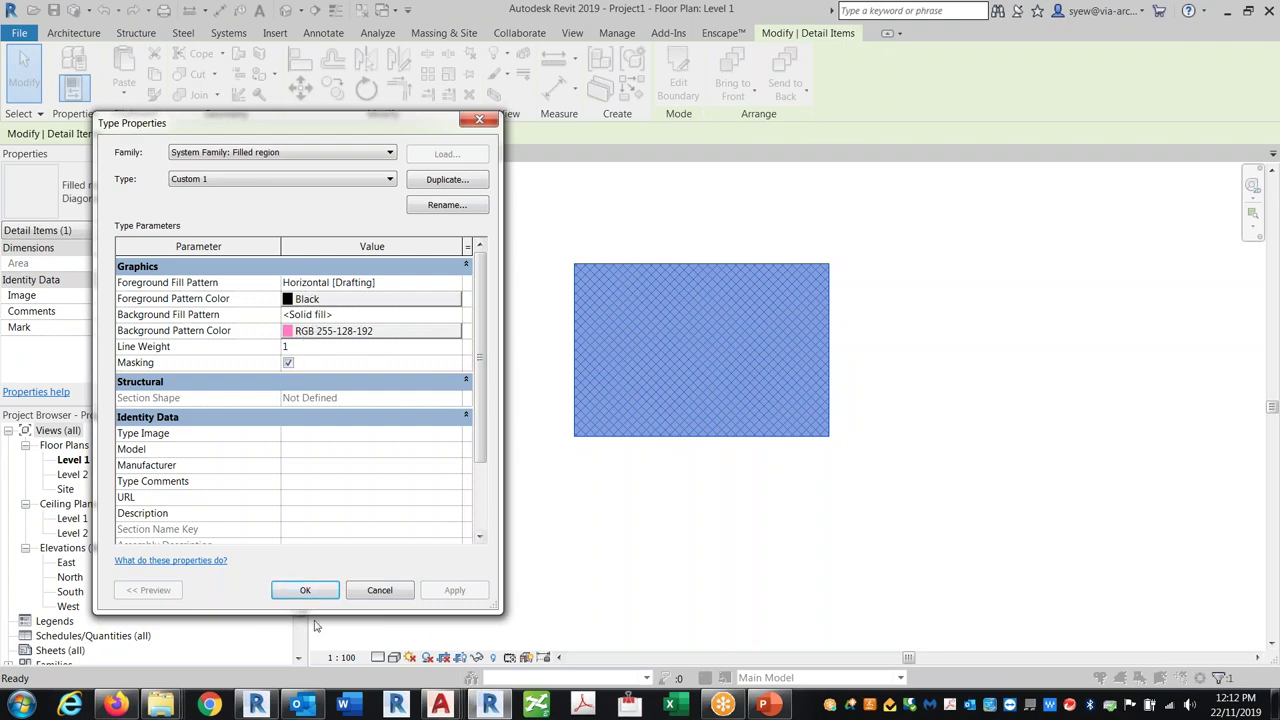
pyautogui.click(305, 590)
pyautogui.click(817, 535)
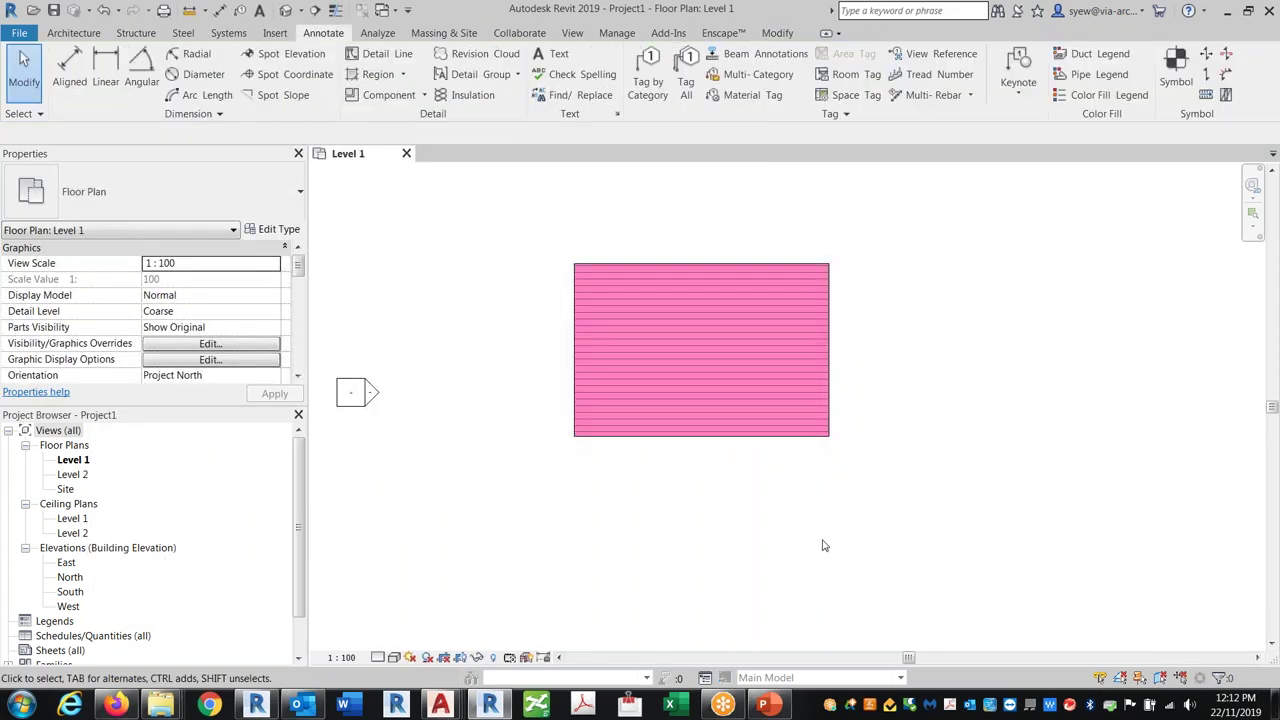
# Set the region type's foreground to solid fill in light pink RGB 255-128-255.
pyautogui.click(634, 437)
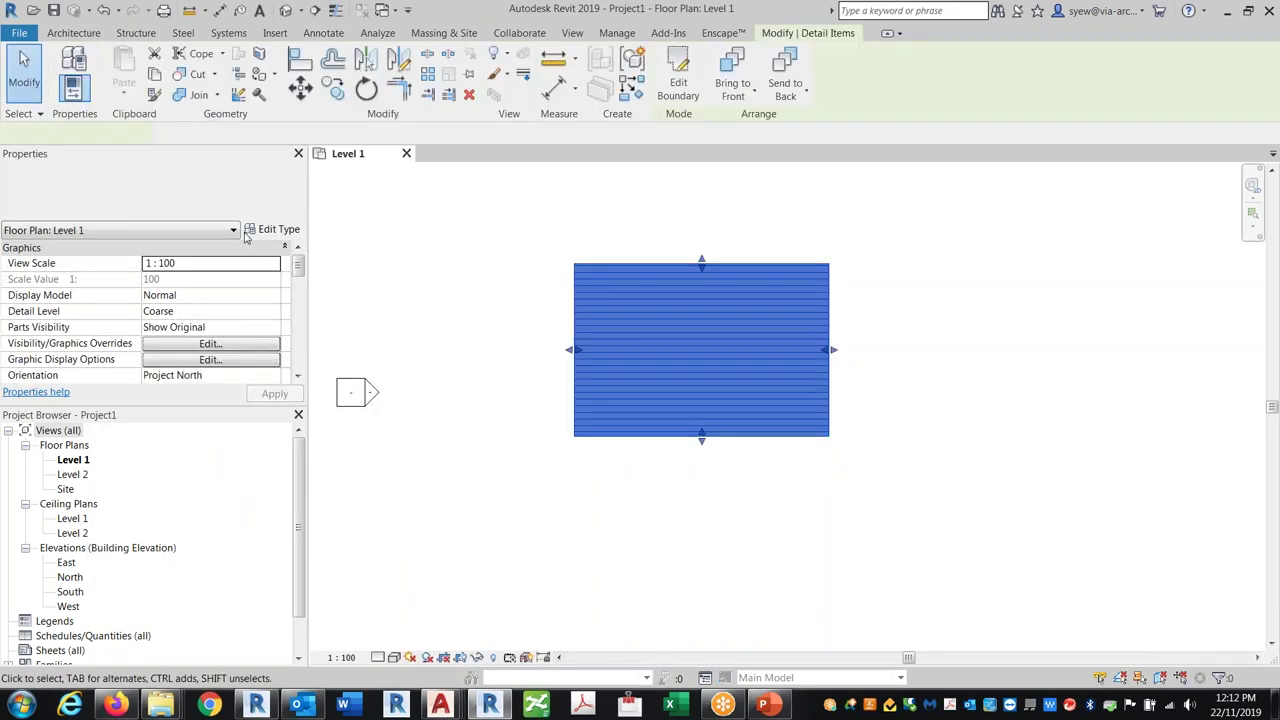
pyautogui.click(276, 229)
pyautogui.click(400, 283)
pyautogui.click(456, 283)
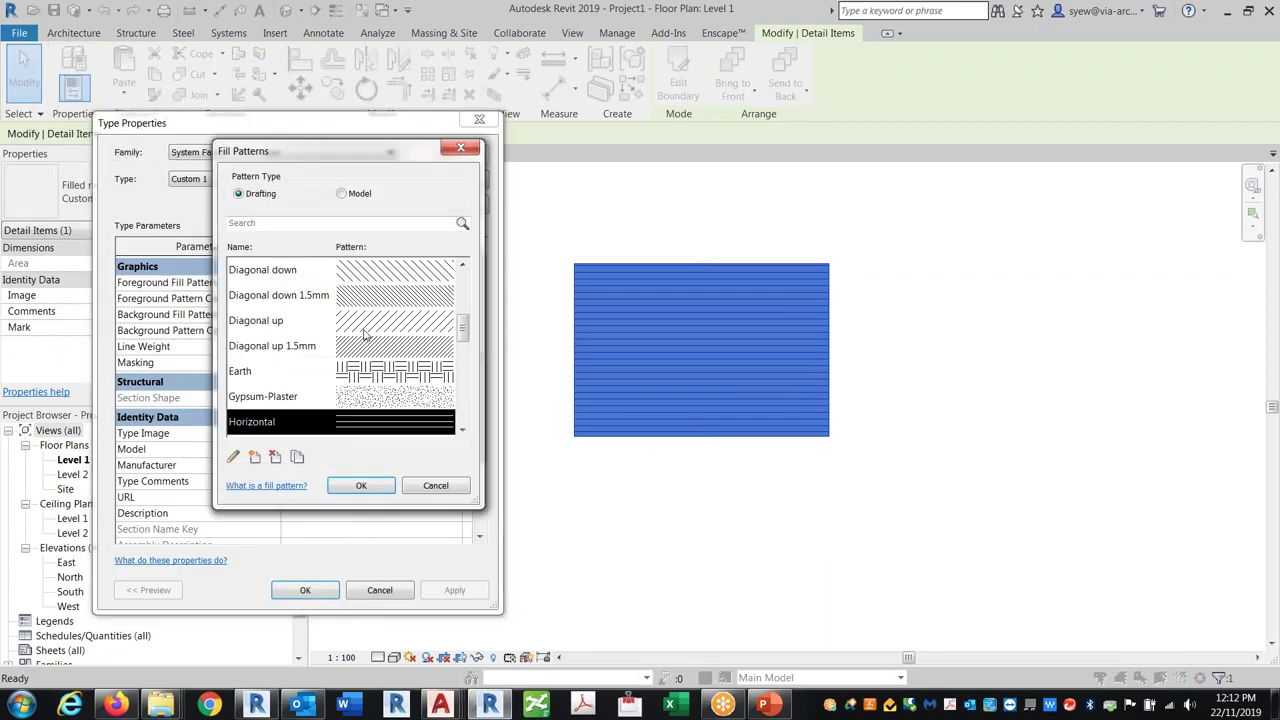
pyautogui.click(395, 295)
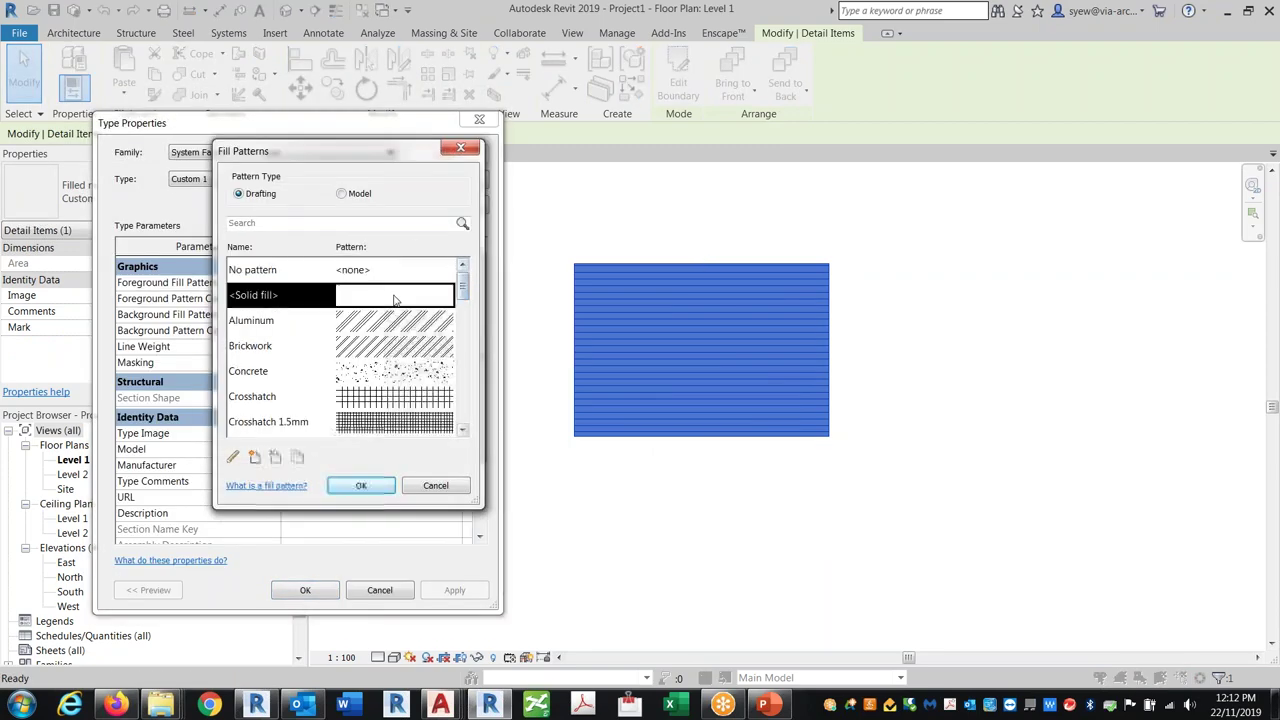
pyautogui.click(361, 485)
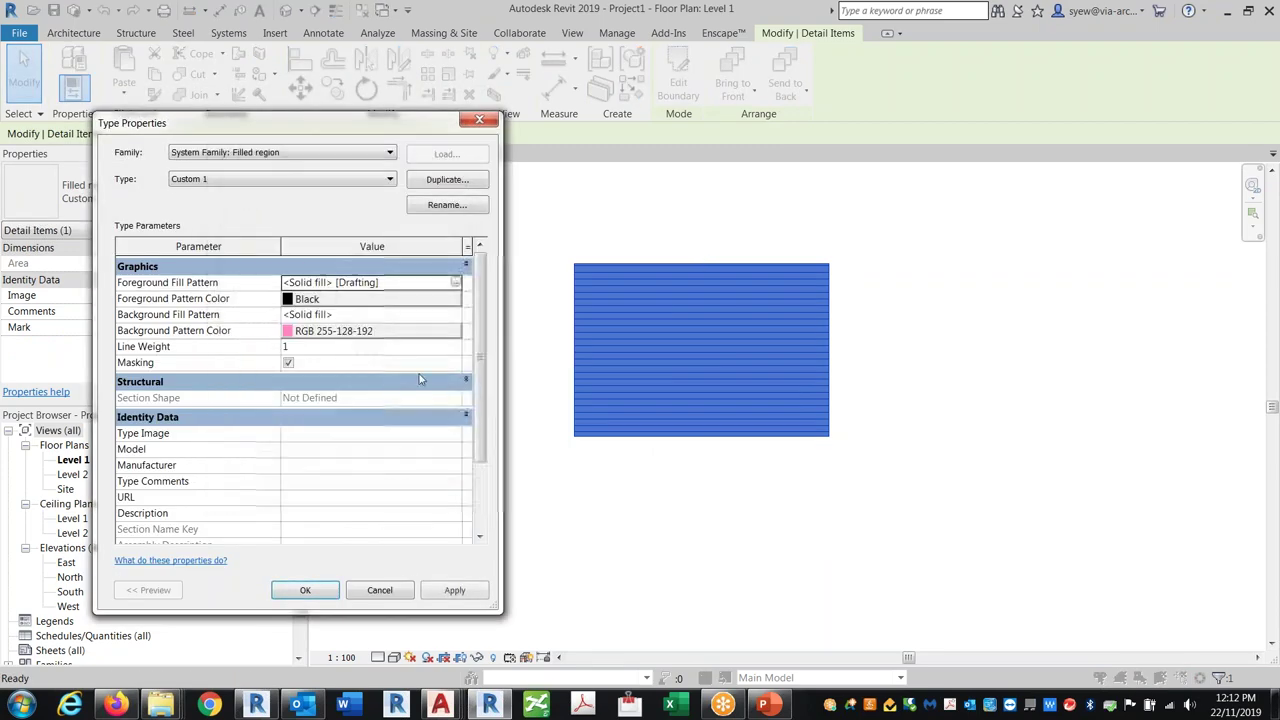
pyautogui.click(452, 300)
pyautogui.click(276, 248)
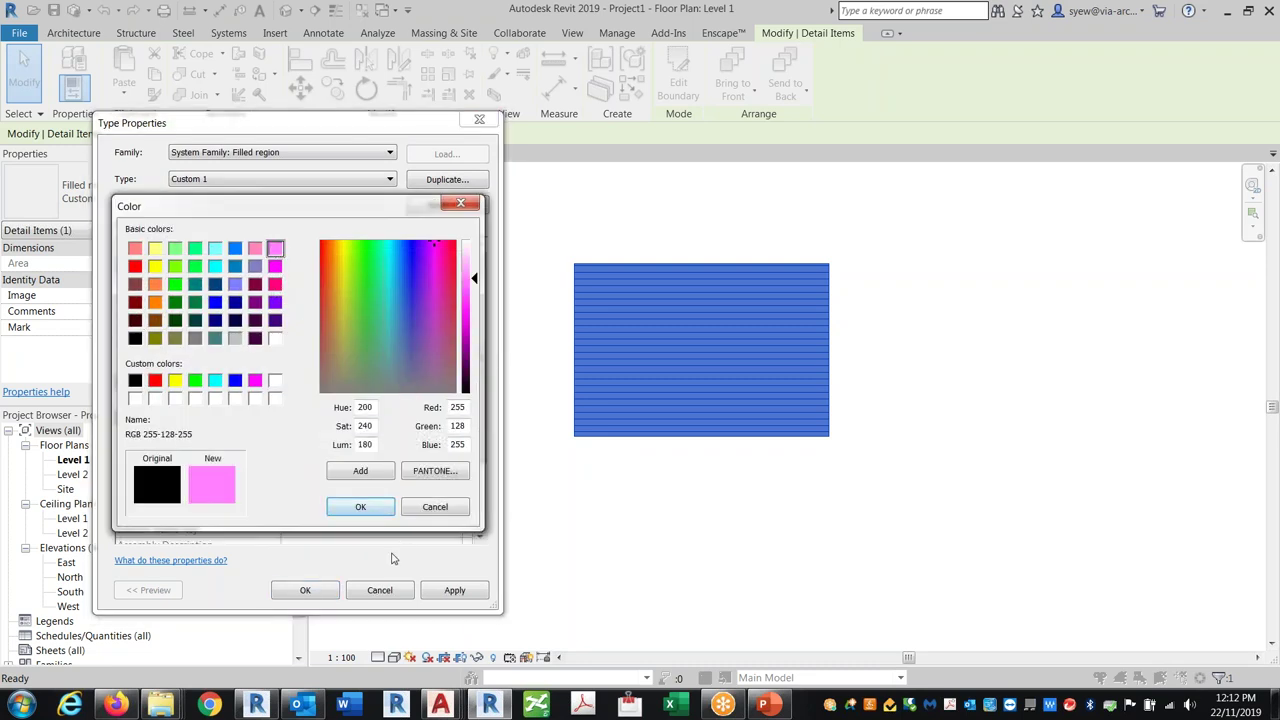
pyautogui.click(360, 506)
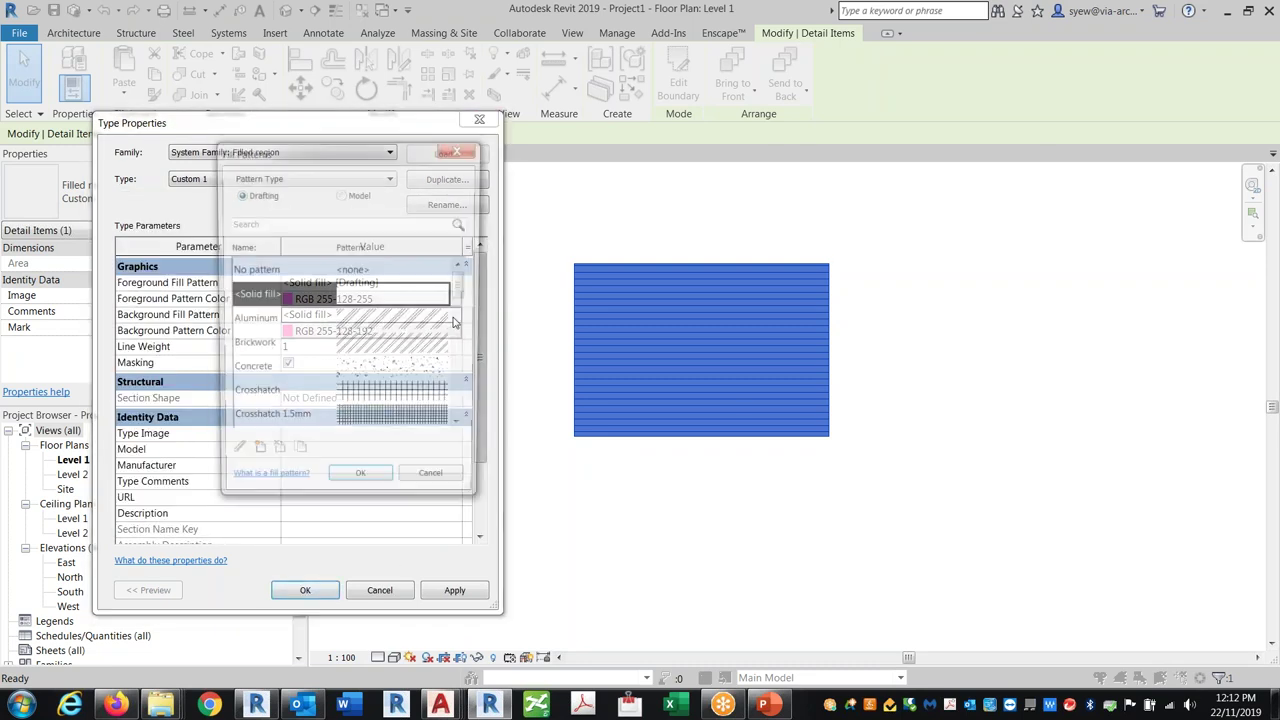
# Set the background to a black Brickwork pattern and apply the type changes.
pyautogui.click(452, 316)
pyautogui.click(415, 346)
pyautogui.click(361, 485)
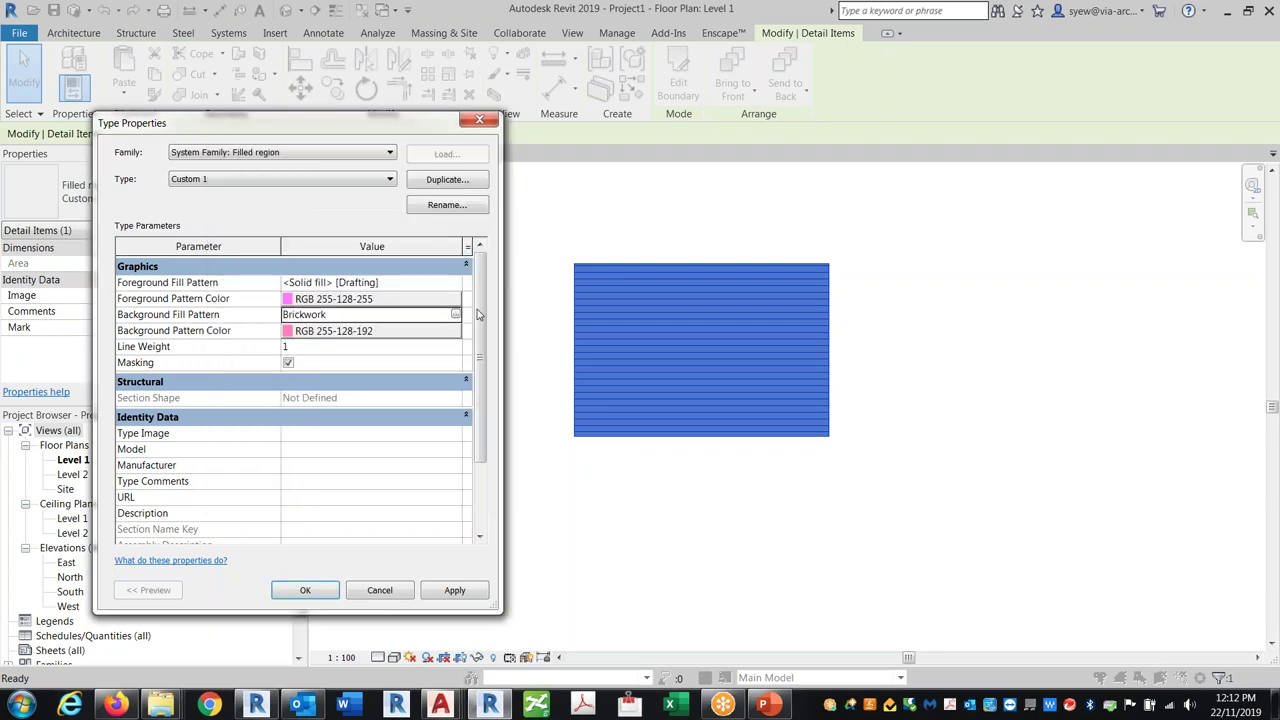
pyautogui.click(452, 332)
pyautogui.click(135, 338)
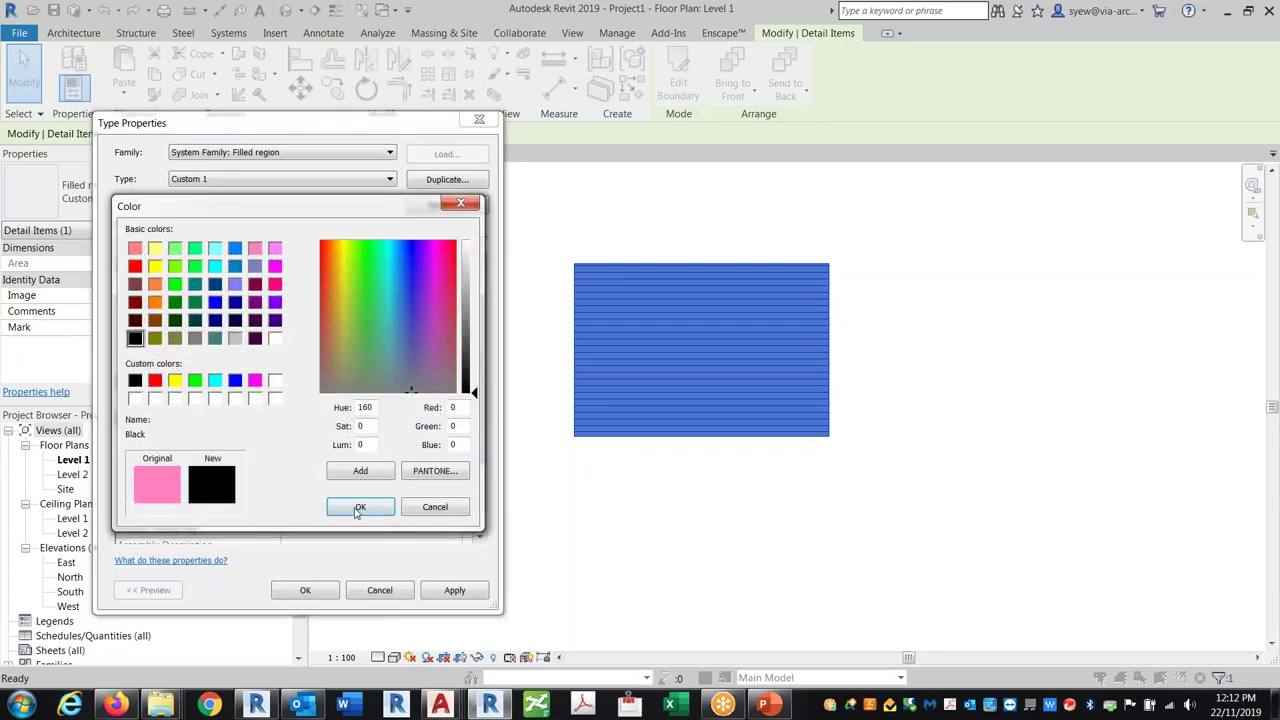
pyautogui.click(360, 506)
pyautogui.click(305, 590)
pyautogui.click(701, 547)
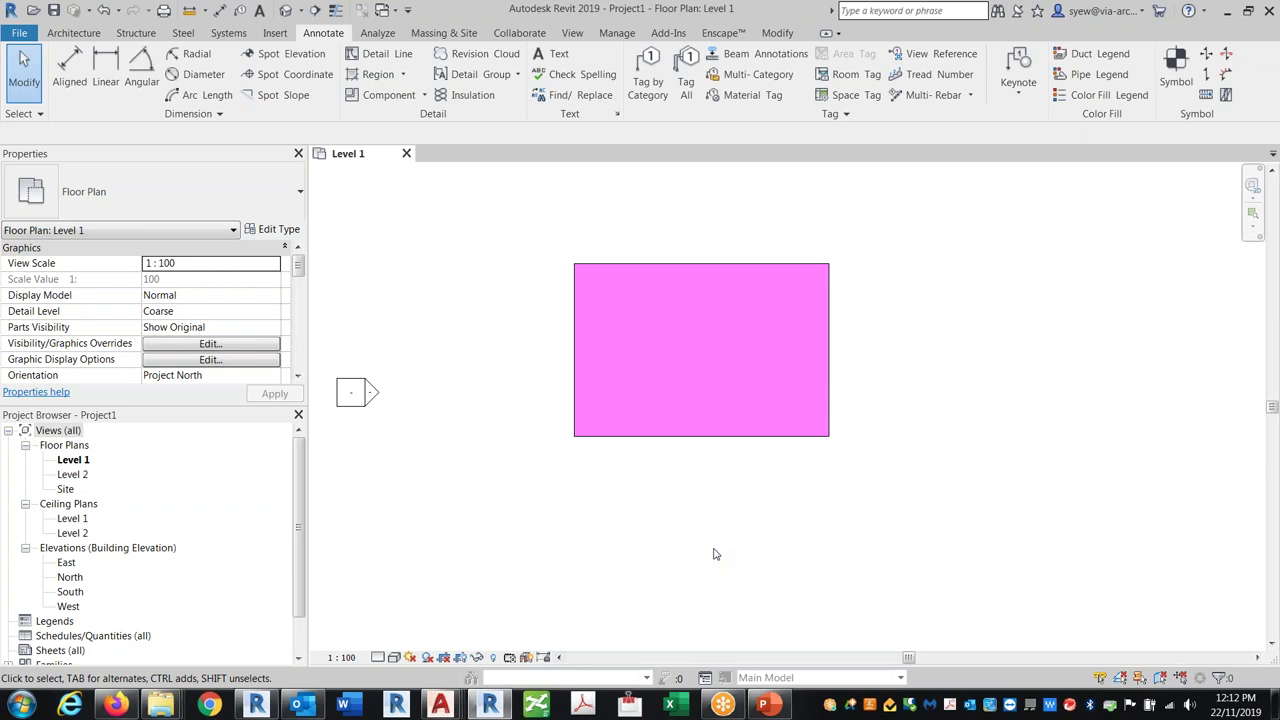
# Open the filled region's background fill pattern list and start a new pattern.
pyautogui.click(669, 437)
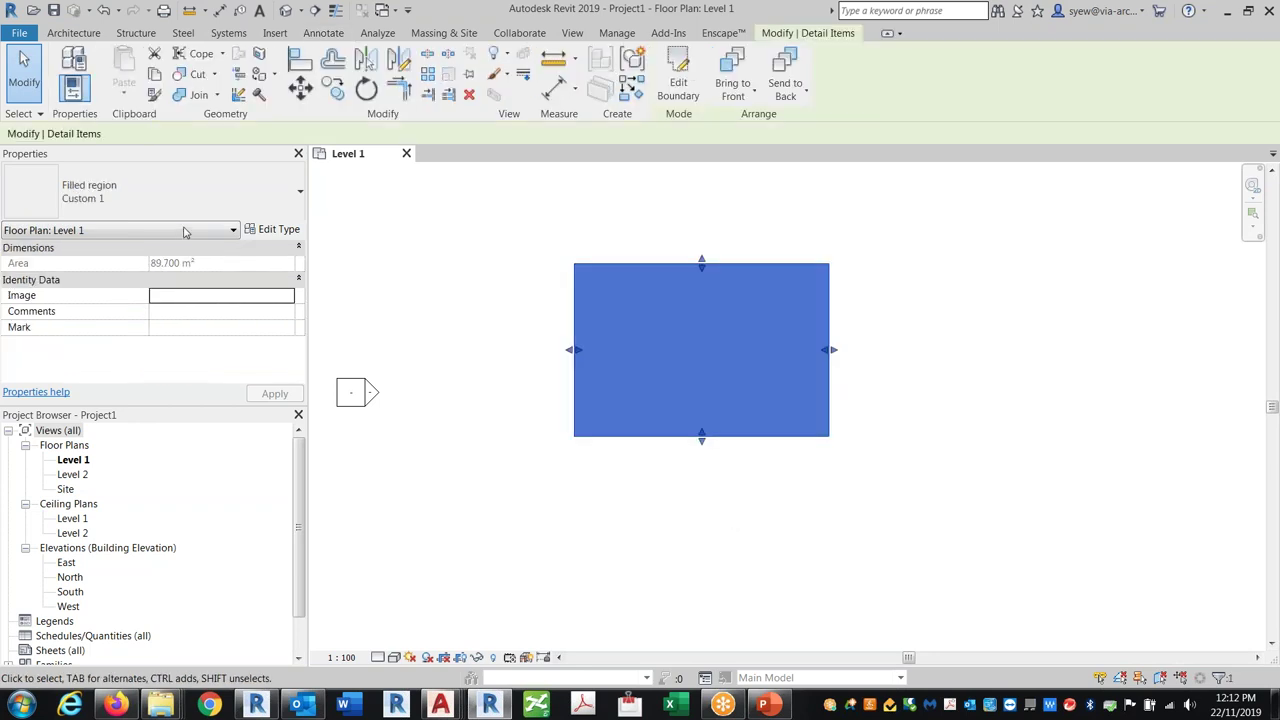
pyautogui.click(275, 230)
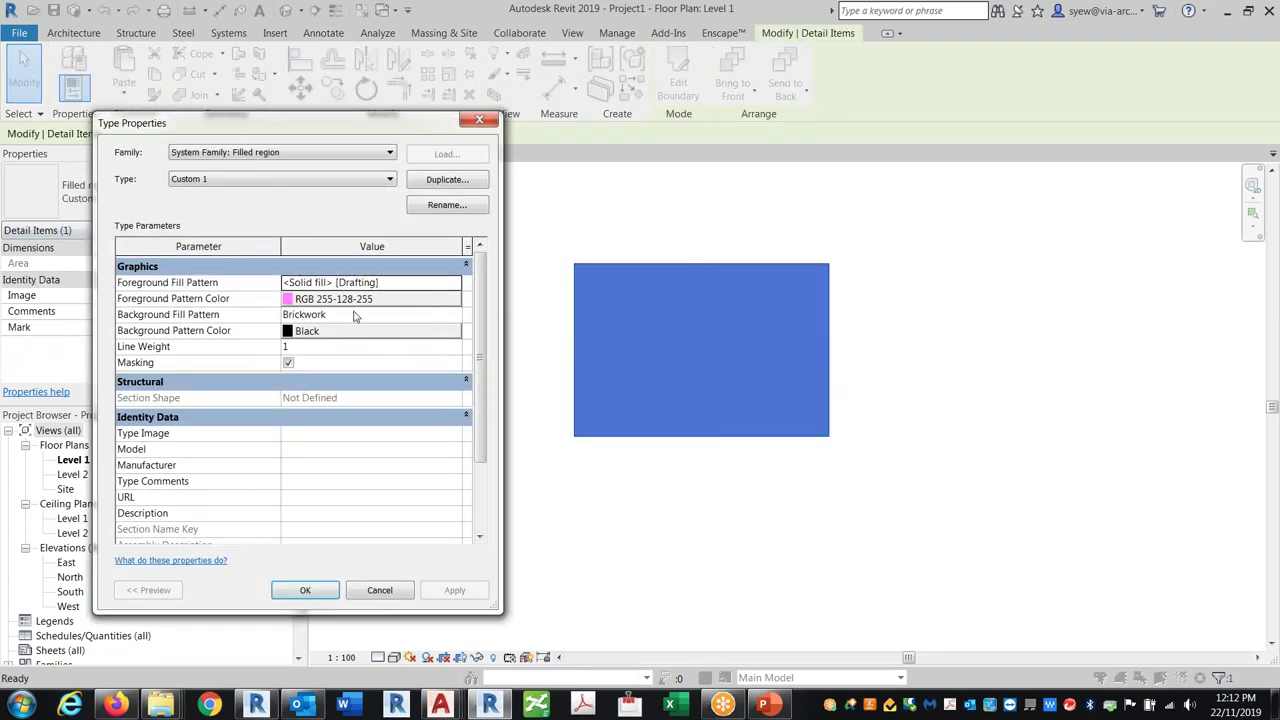
pyautogui.click(463, 318)
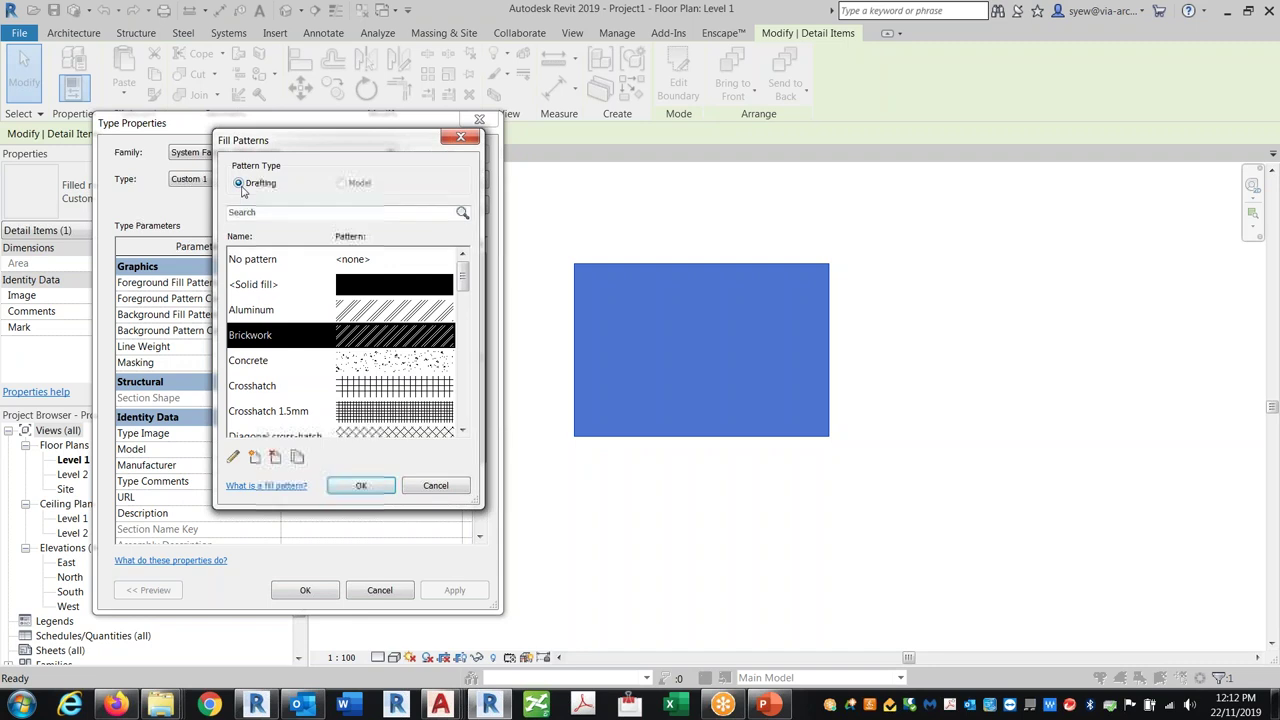
pyautogui.click(255, 457)
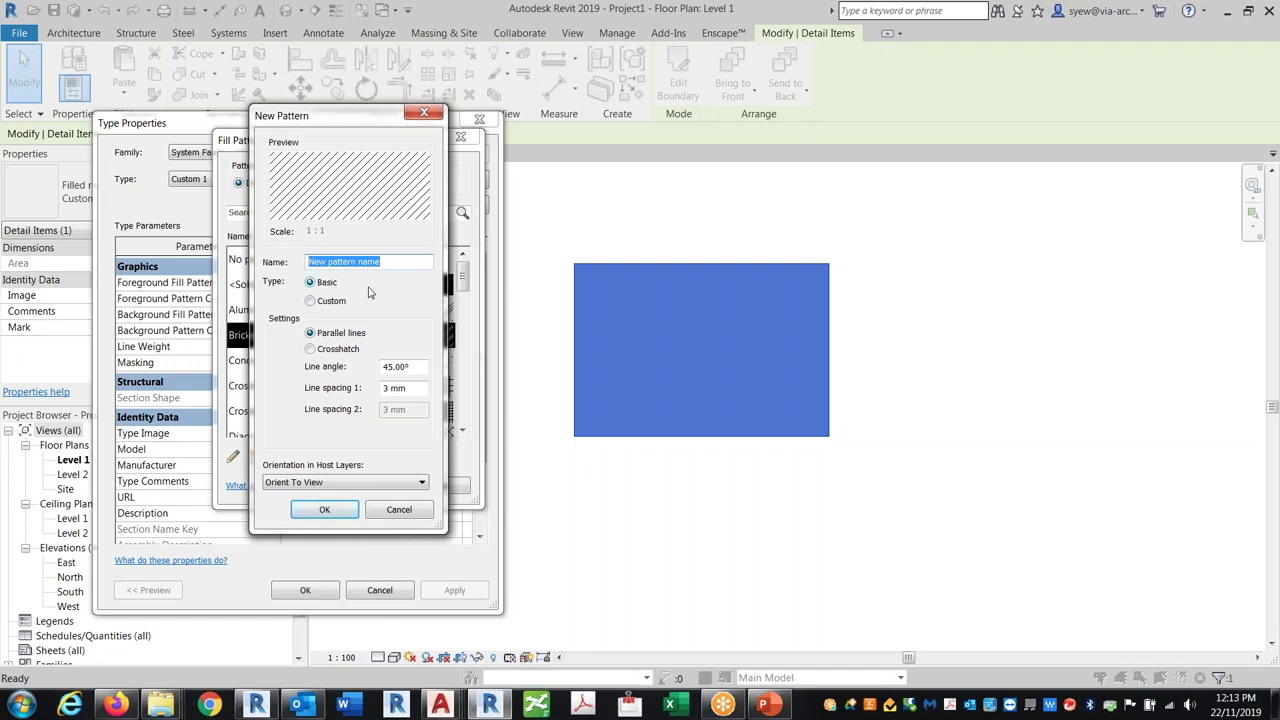
# Name the trial pattern 6" Horizontal and keep it a basic parallel-lines pattern.
pyautogui.write('C')
pyautogui.write('Horizontal 6"')
pyautogui.click(310, 302)
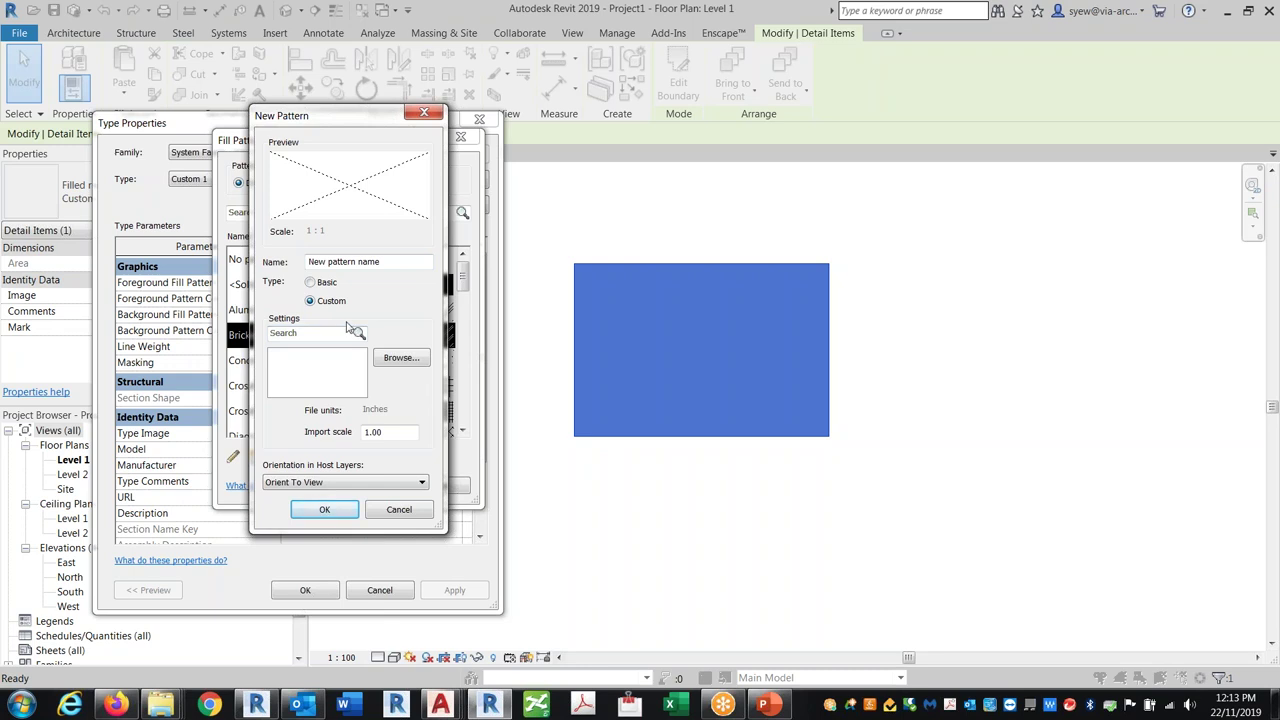
pyautogui.click(310, 282)
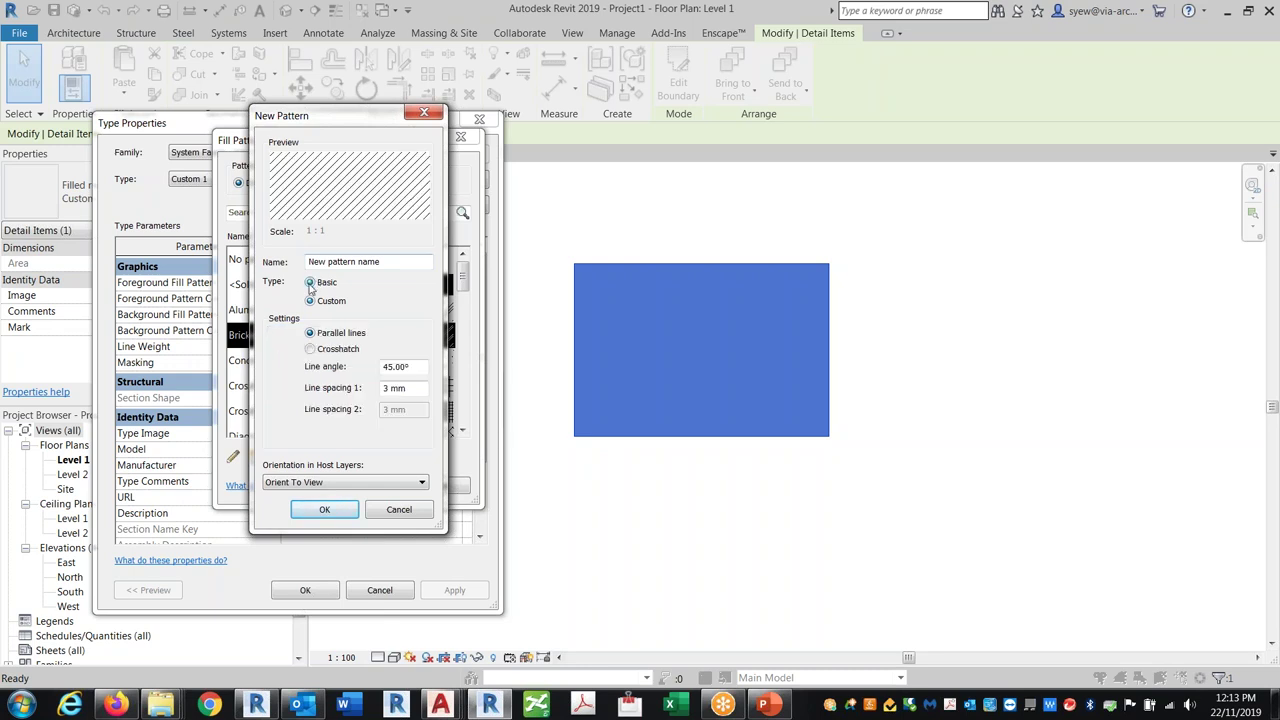
pyautogui.moveTo(411, 261); pyautogui.dragTo(308, 262)
pyautogui.write('6" Horizonta')
pyautogui.click(311, 349)
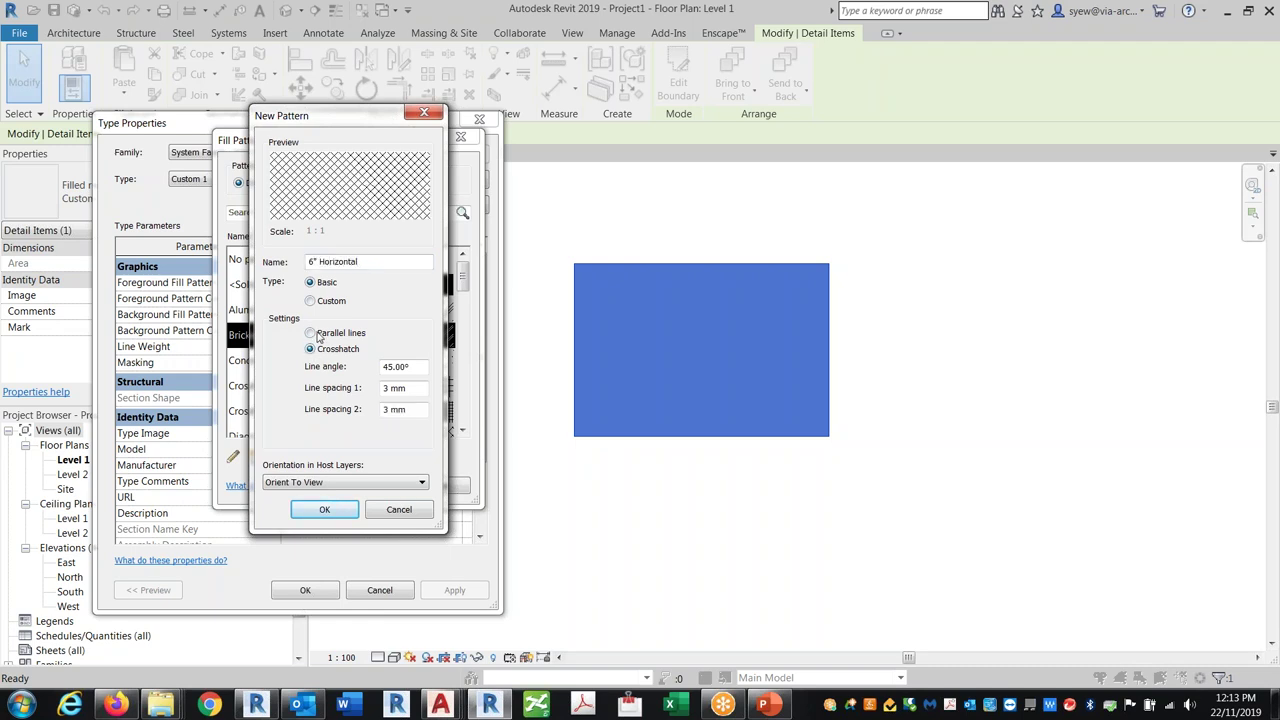
pyautogui.click(311, 334)
# Set the trial pattern's line angle to 0° and line spacing to 6".
pyautogui.doubleClick(392, 367)
pyautogui.write('90')
pyautogui.doubleClick(388, 367)
pyautogui.write('0')
pyautogui.press('Tab')
pyautogui.write('6"')
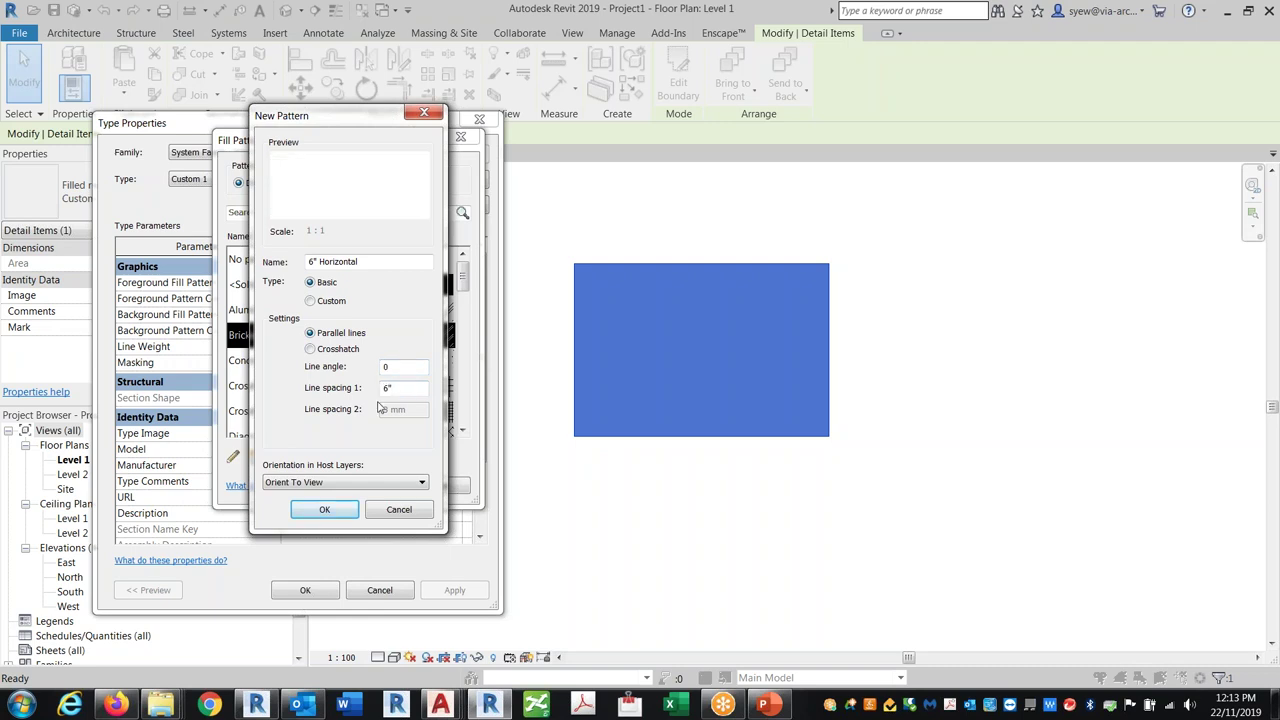
# Leave the host-layer orientation unchanged and discard the trial 6" Horizontal pattern.
pyautogui.click(288, 487)
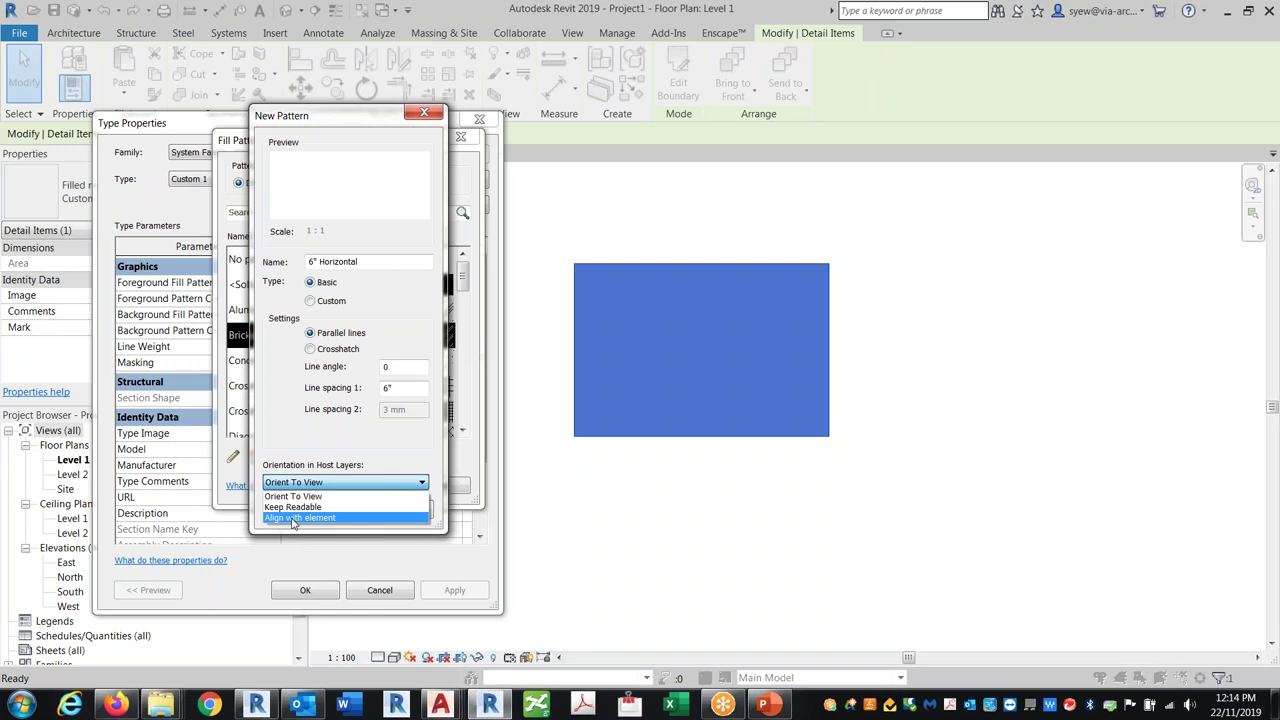
pyautogui.click(403, 450)
pyautogui.moveTo(326, 128); pyautogui.dragTo(589, 119)
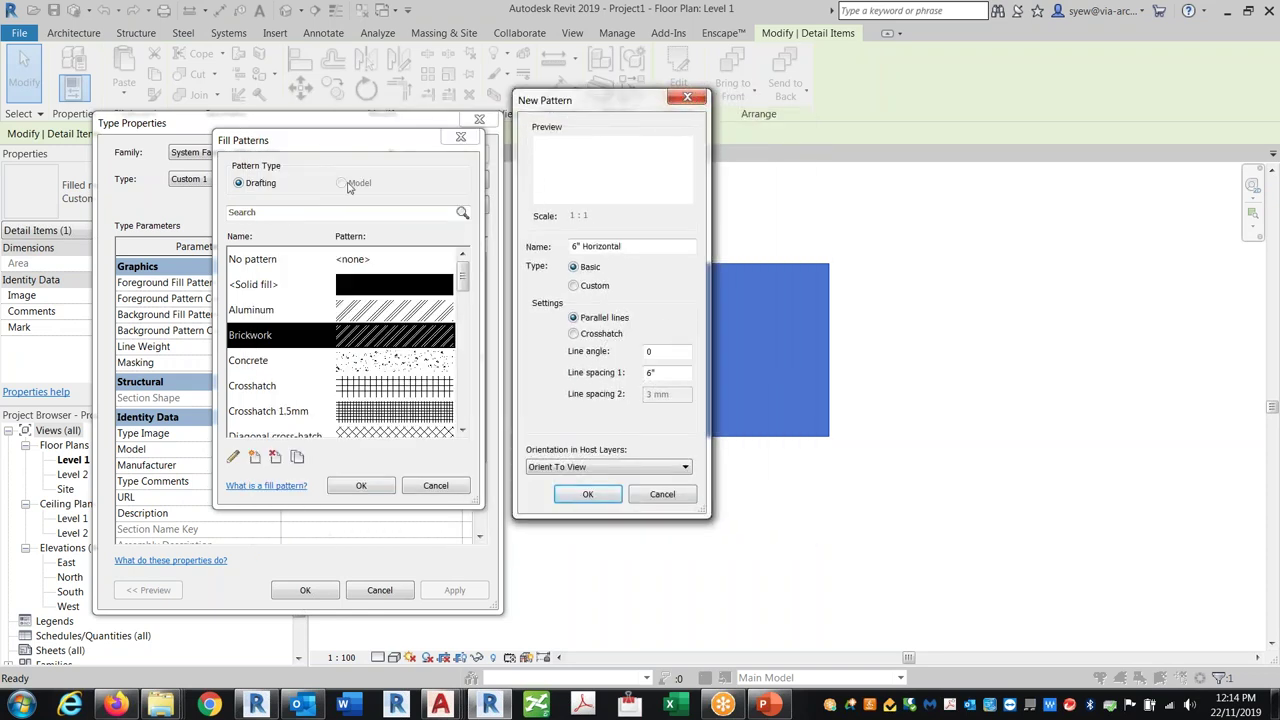
pyautogui.click(652, 494)
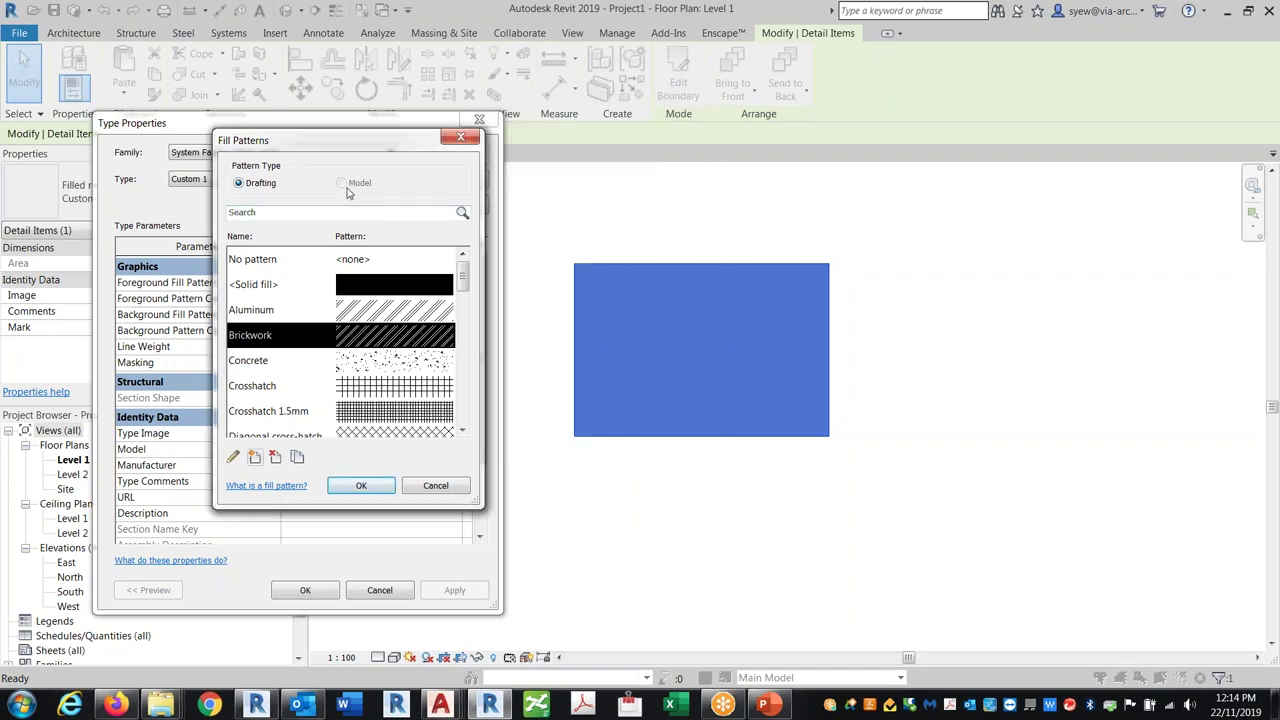
# Close the fill patterns list and type properties unchanged, keeping Brickwork.
pyautogui.moveTo(462, 275)
pyautogui.mouseDown()
pyautogui.moveTo(456, 413)
pyautogui.moveTo(462, 265)
pyautogui.mouseUp()
pyautogui.click(440, 485)
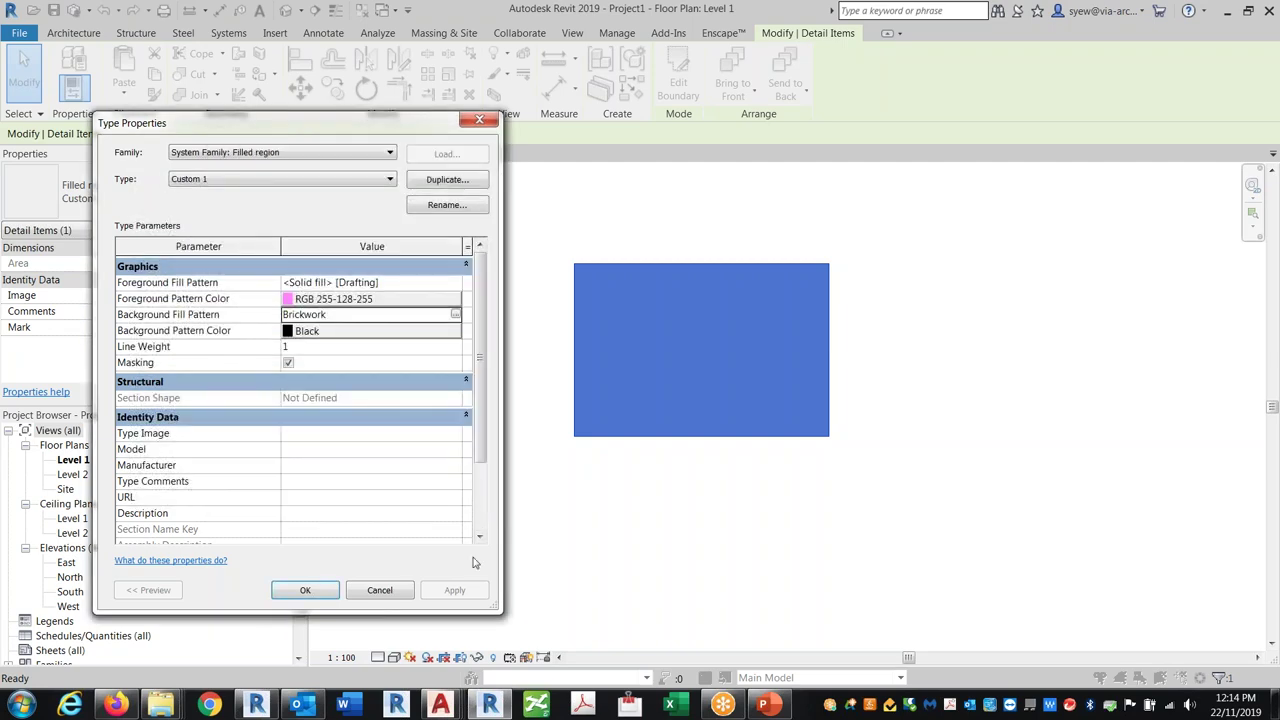
pyautogui.click(392, 593)
pyautogui.click(651, 460)
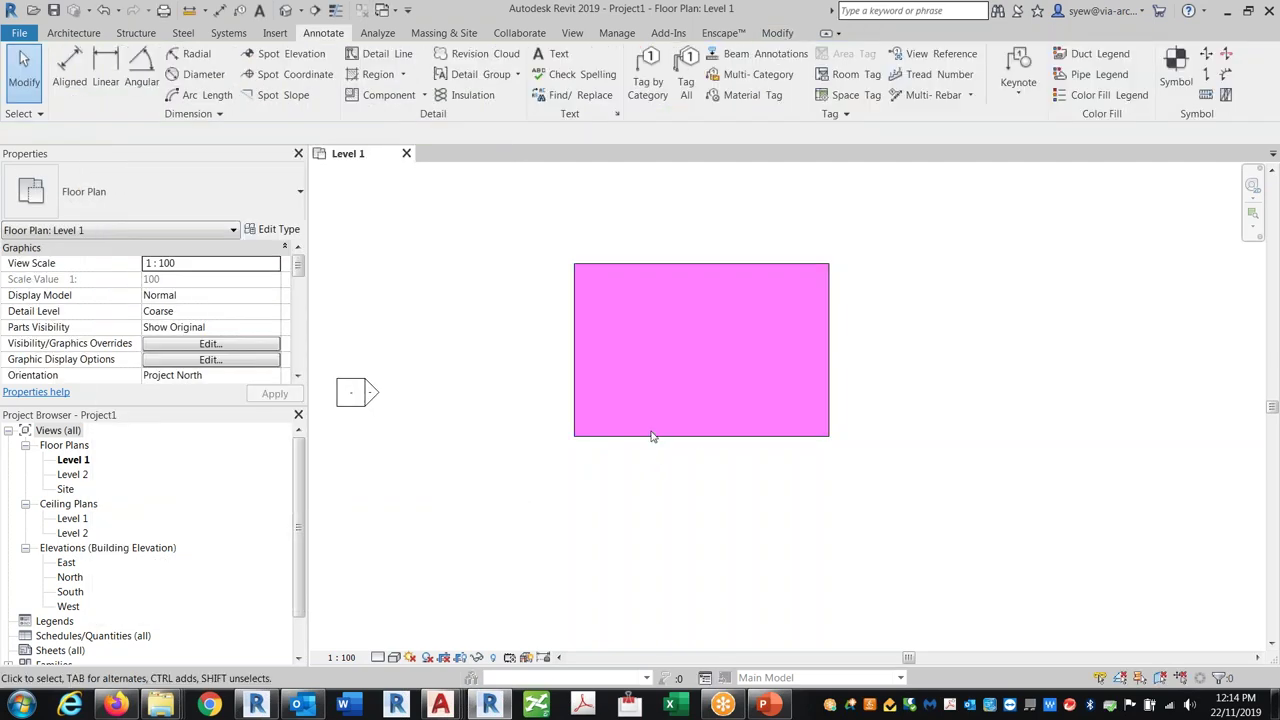
# Reselect the region and inspect the Brickwork pattern's properties in its background fill list.
pyautogui.click(660, 437)
pyautogui.click(277, 230)
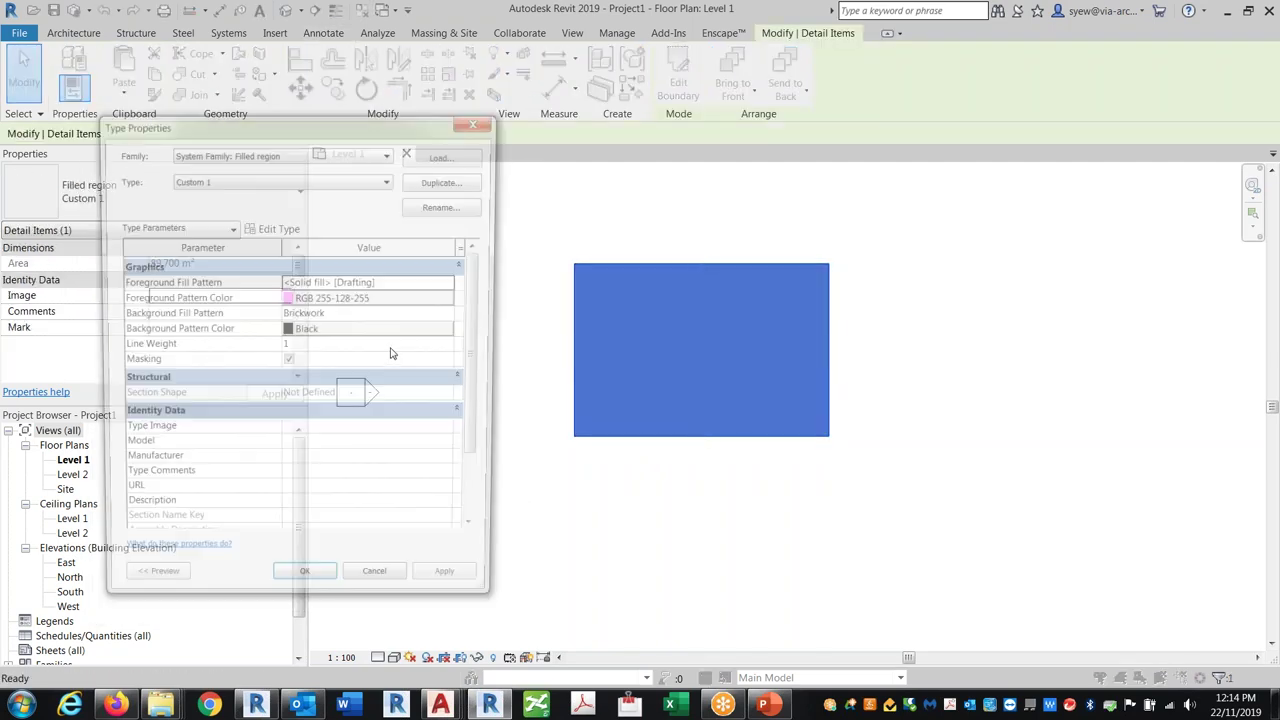
pyautogui.click(462, 314)
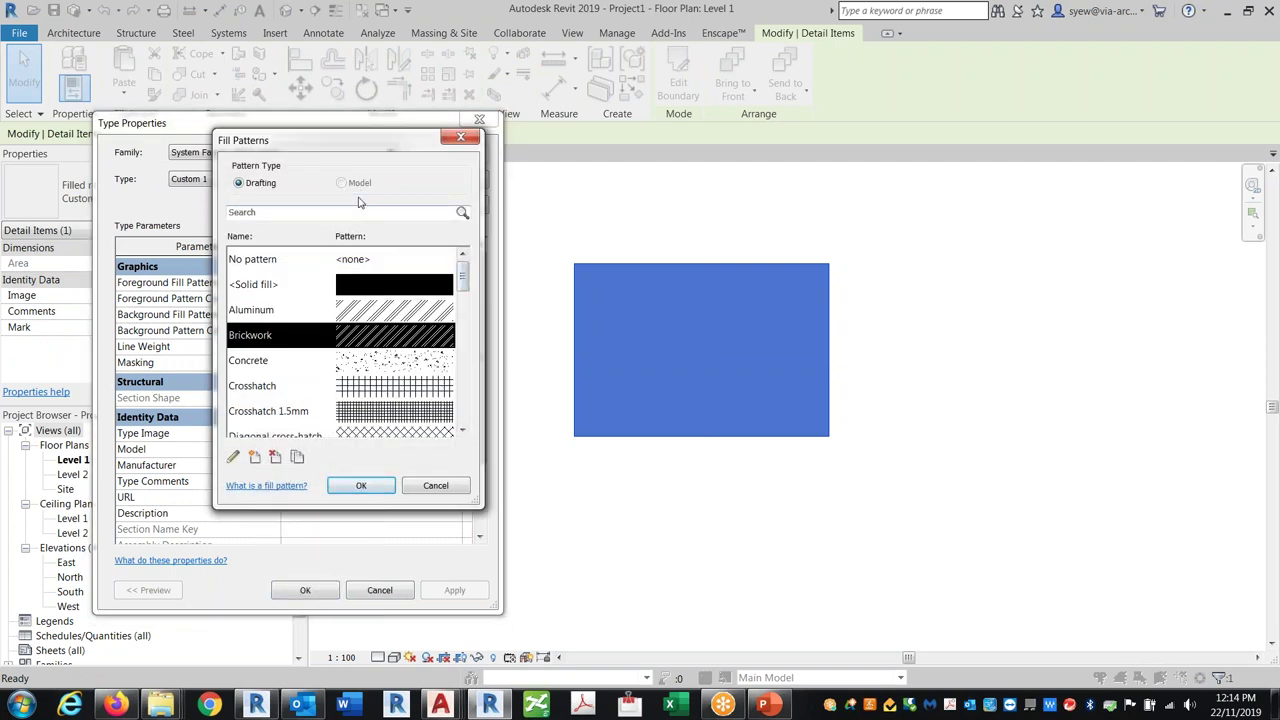
pyautogui.click(233, 457)
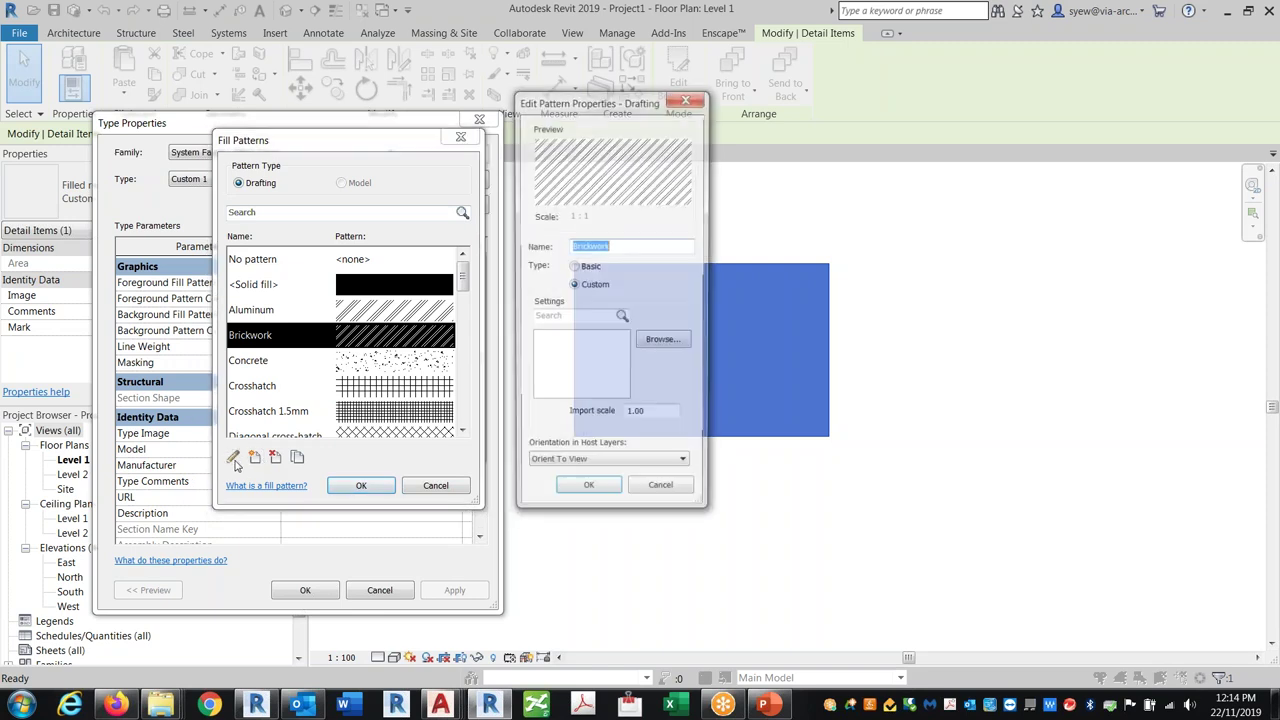
pyautogui.click(660, 496)
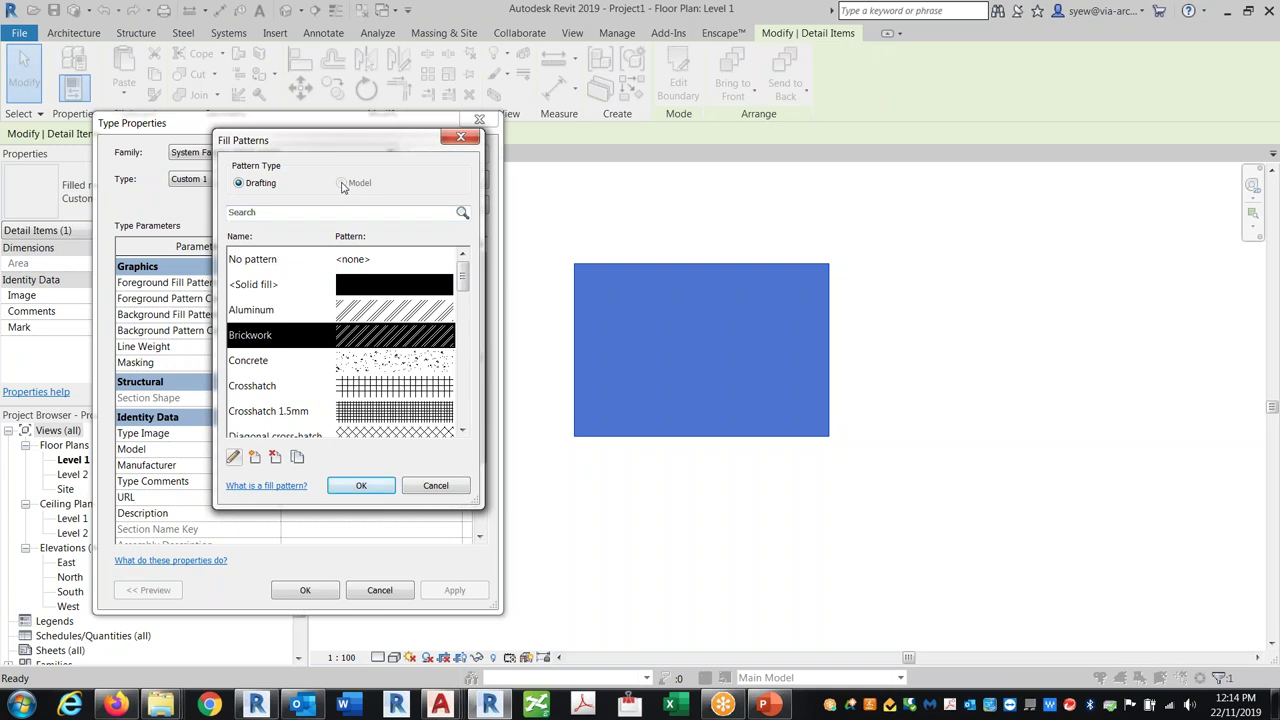
# Create a 6" Horizontal pattern with 0° lines at 6" spacing and accept it.
pyautogui.click(255, 457)
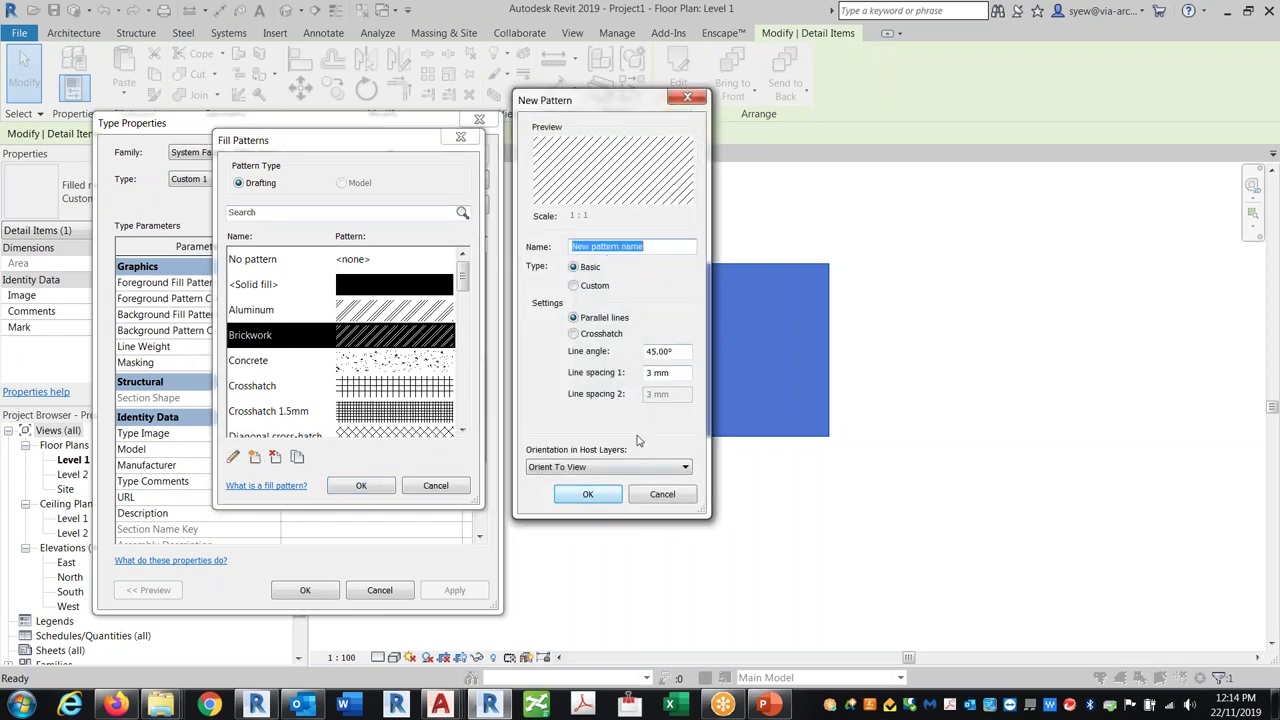
pyautogui.click(678, 372)
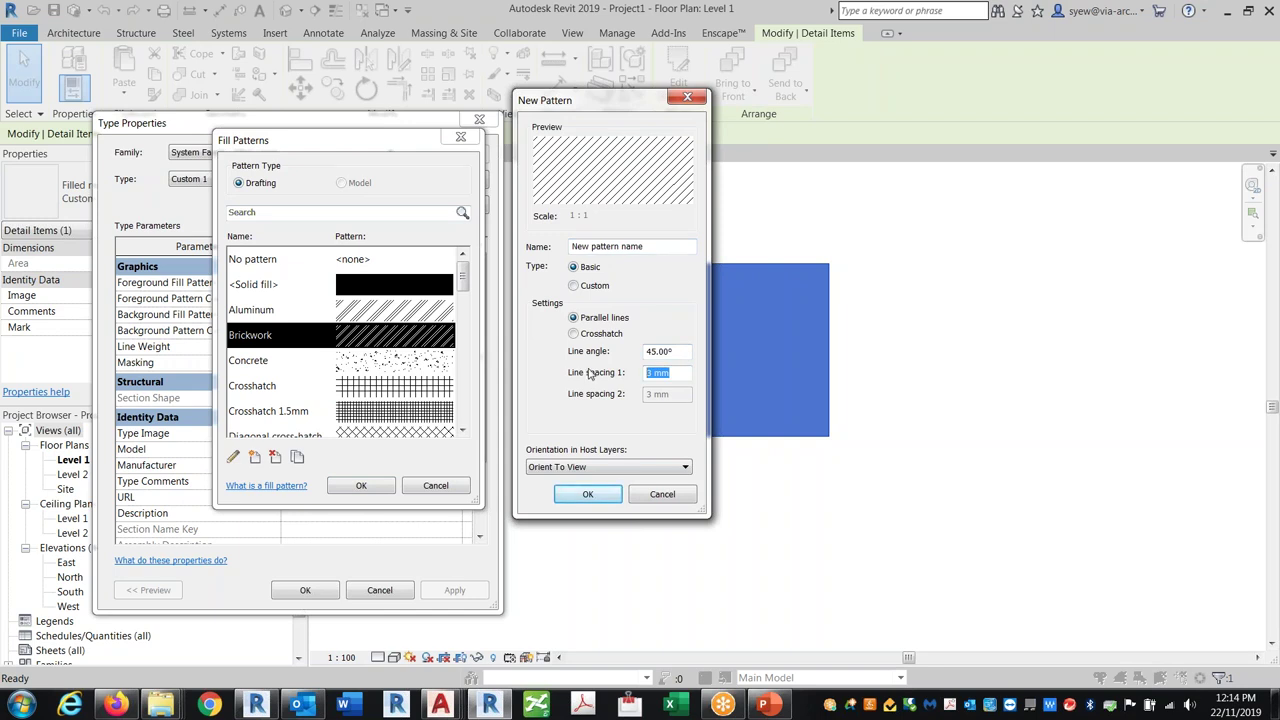
pyautogui.write('6"')
pyautogui.click(667, 351)
pyautogui.write('0')
pyautogui.click(680, 245)
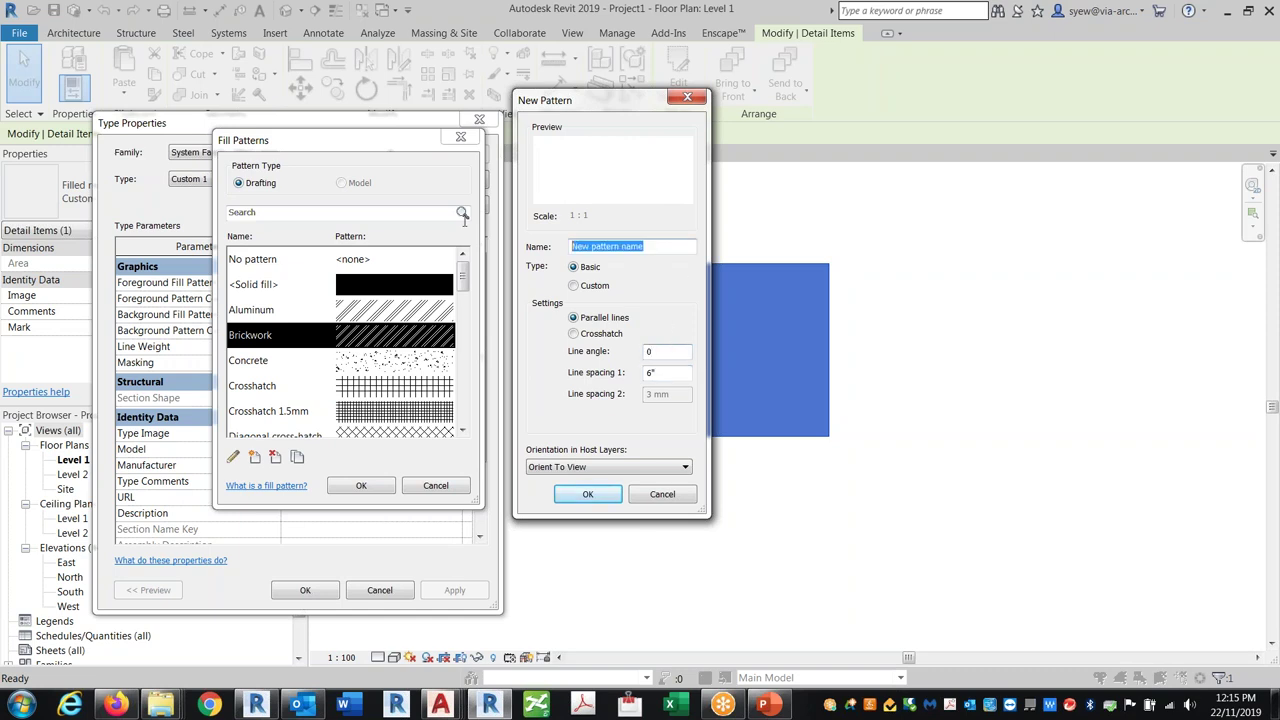
pyautogui.write('6')
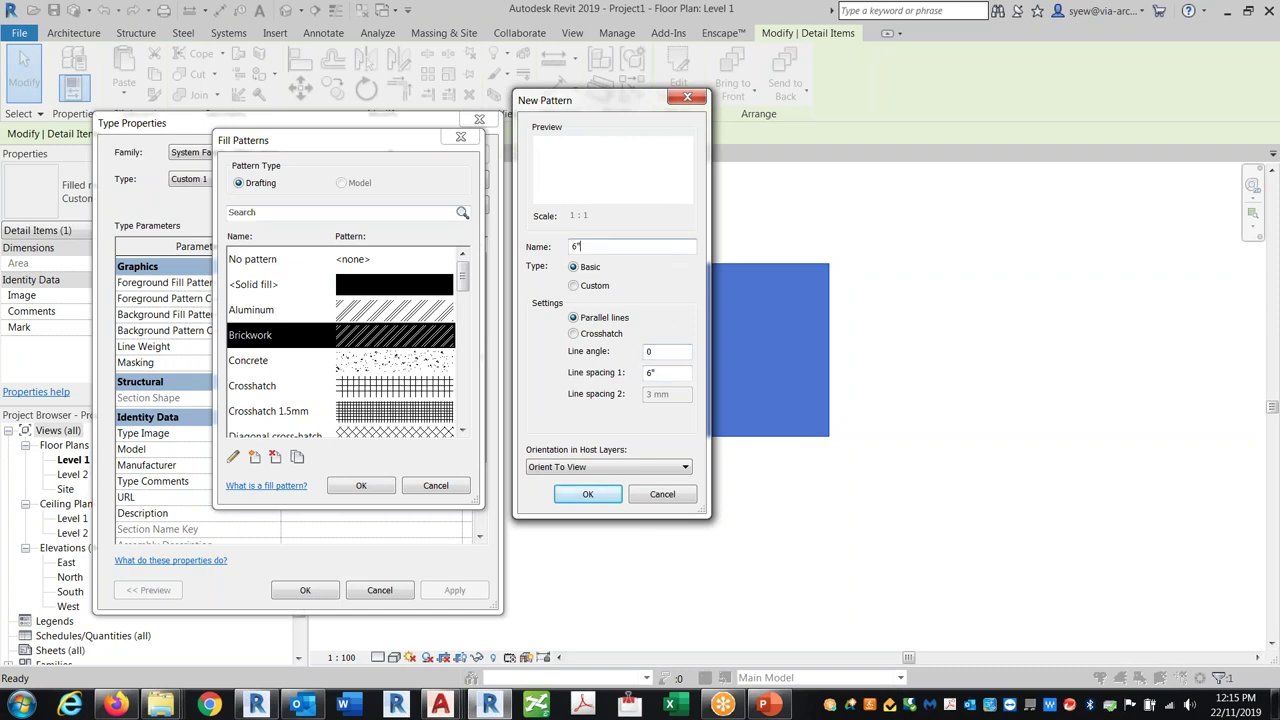
pyautogui.write('" Horizontal')
pyautogui.press('Return')
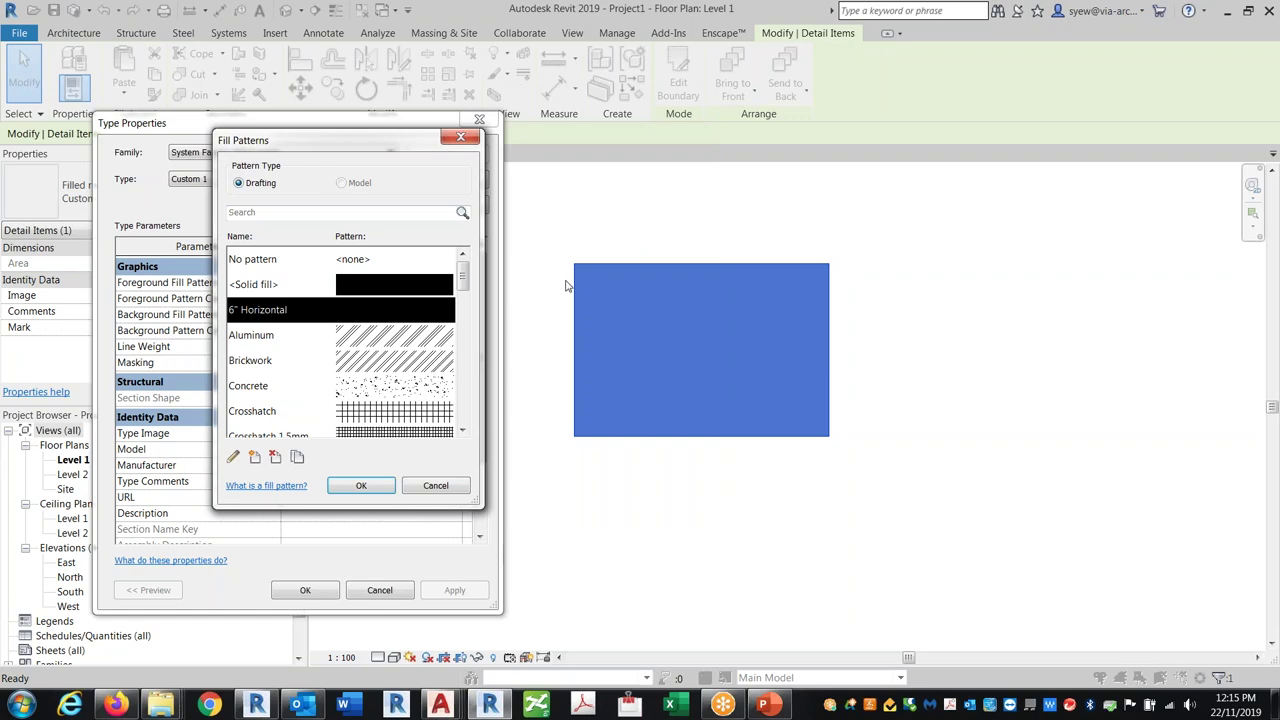
pyautogui.click(362, 486)
# Reopen the region's type properties and compare drafting and model patterns for the foreground.
pyautogui.click(305, 590)
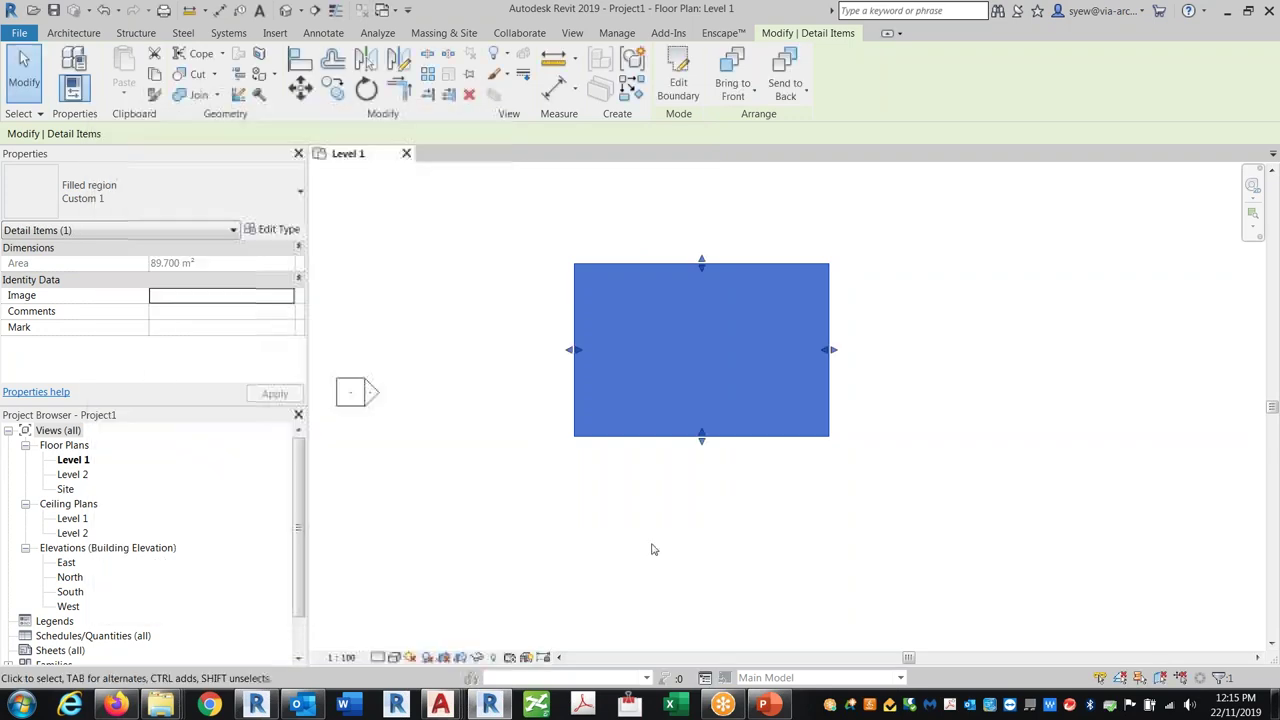
pyautogui.click(274, 229)
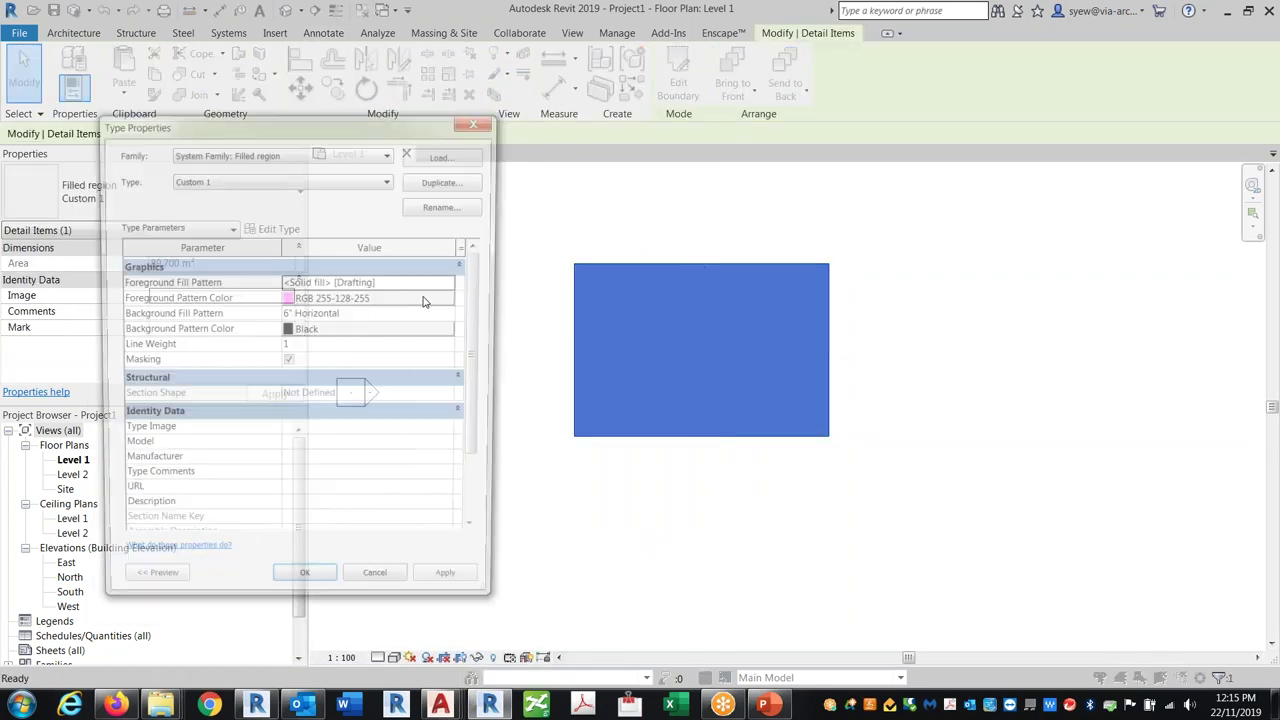
pyautogui.click(455, 283)
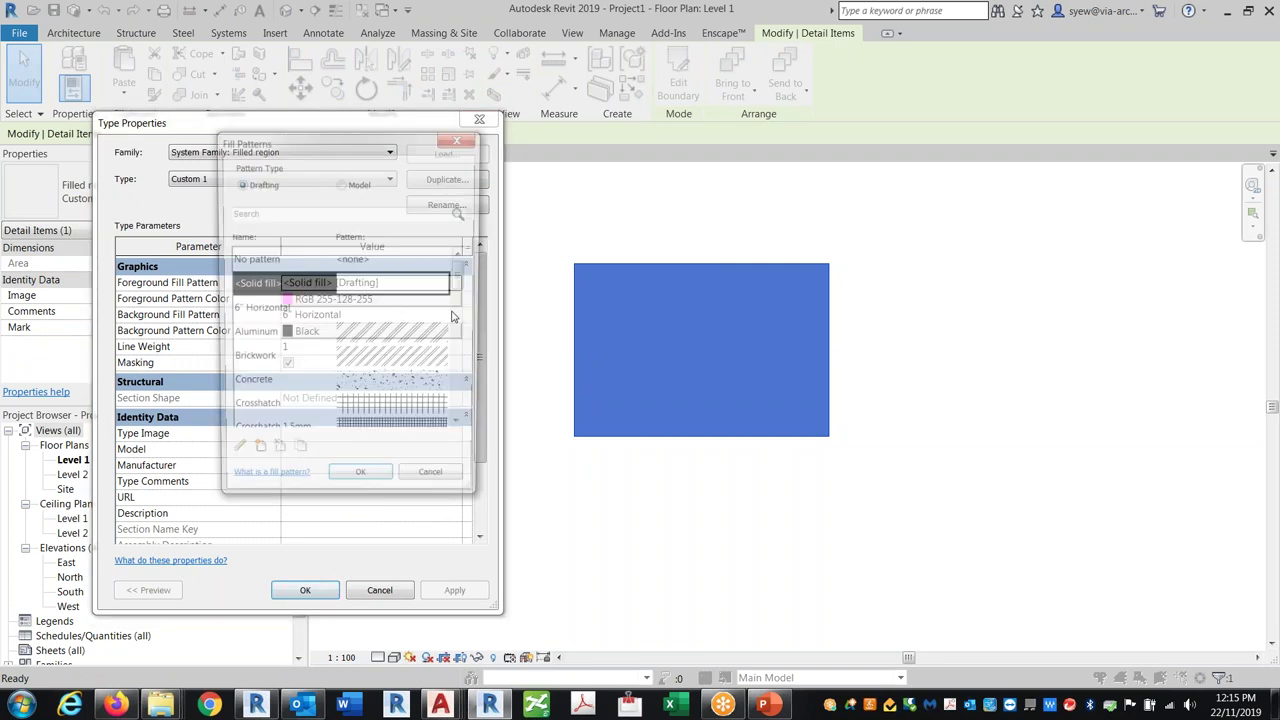
pyautogui.click(280, 259)
pyautogui.click(341, 183)
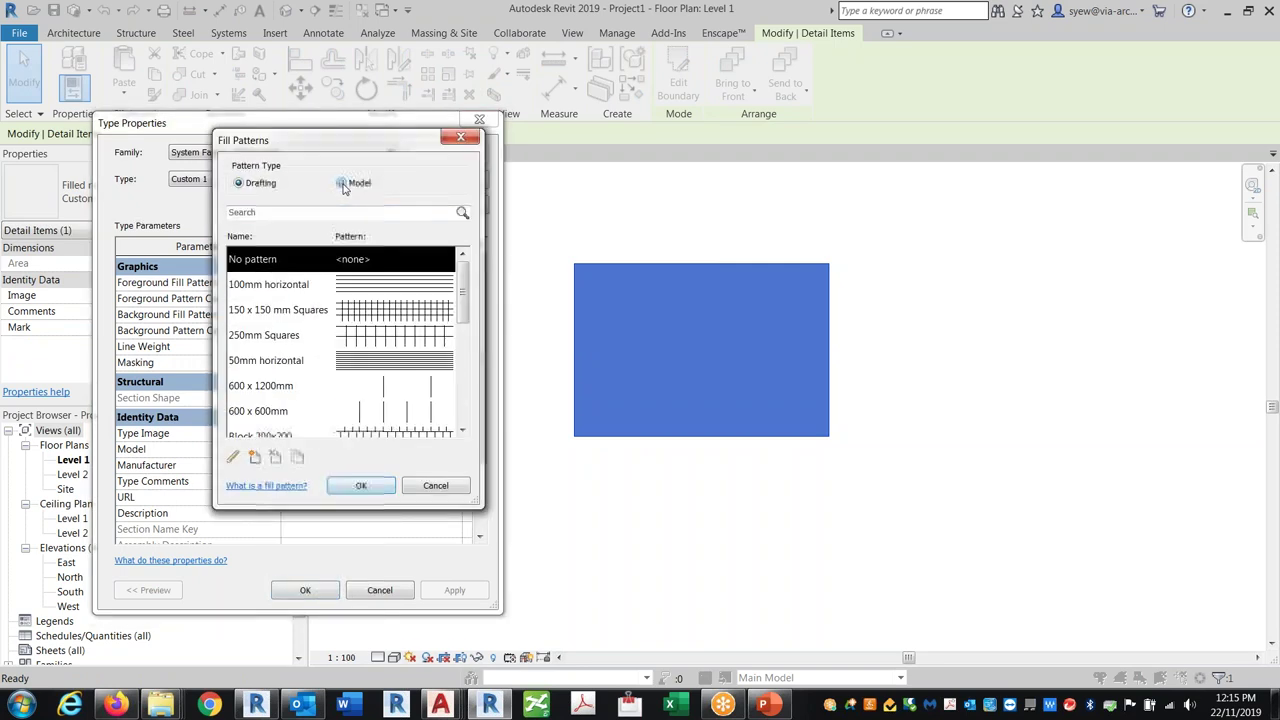
pyautogui.click(238, 183)
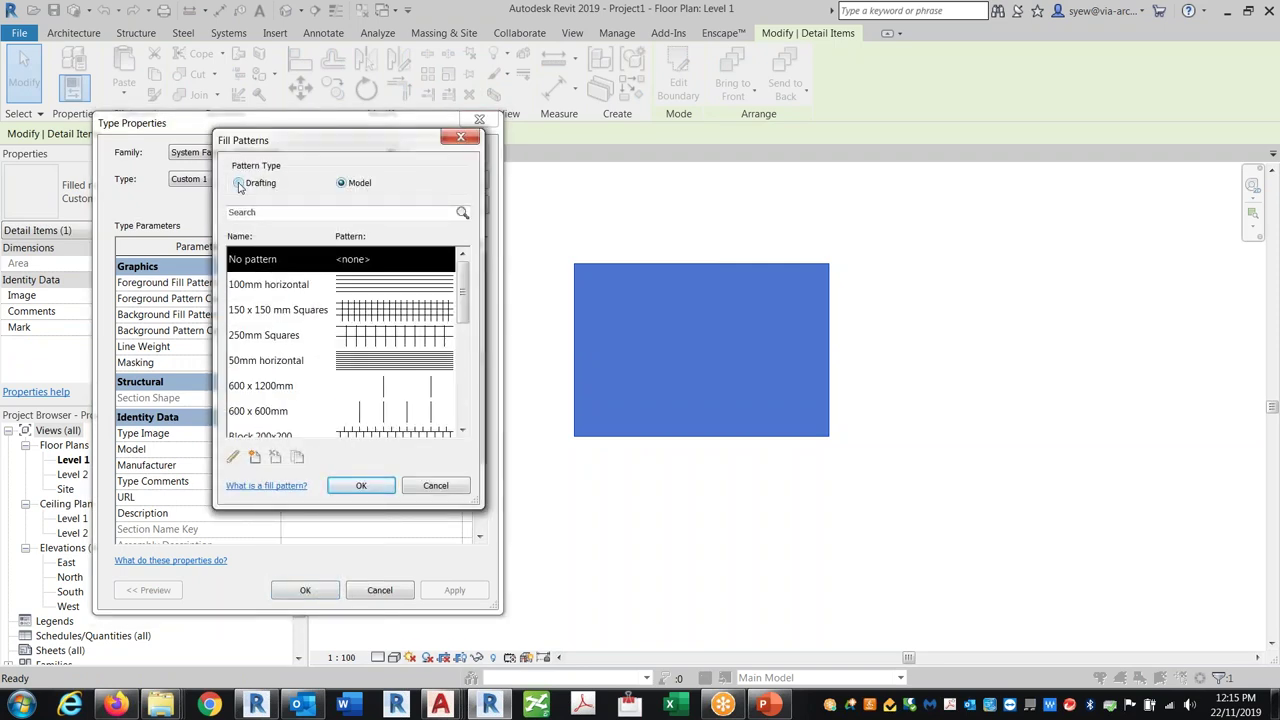
pyautogui.click(341, 183)
pyautogui.click(425, 487)
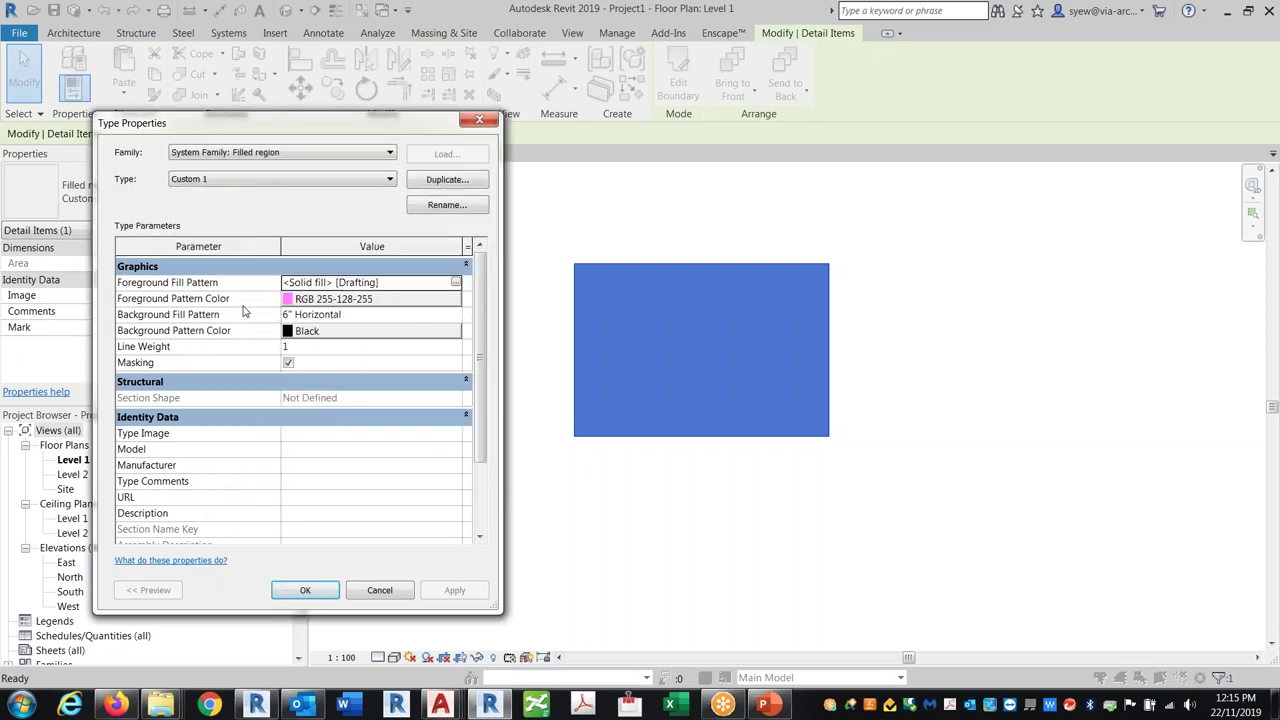
# Check the foreground's model patterns once more, then open the background fill pattern list.
pyautogui.click(455, 282)
pyautogui.click(341, 183)
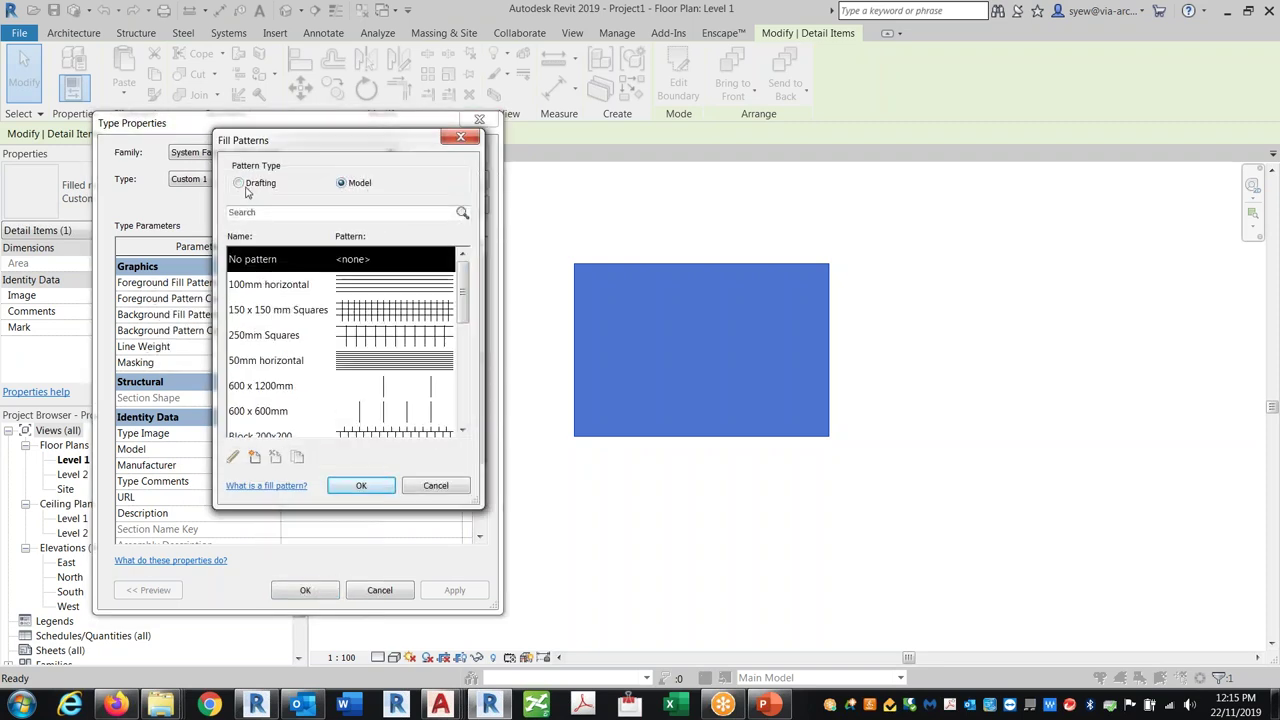
pyautogui.click(449, 488)
pyautogui.click(456, 316)
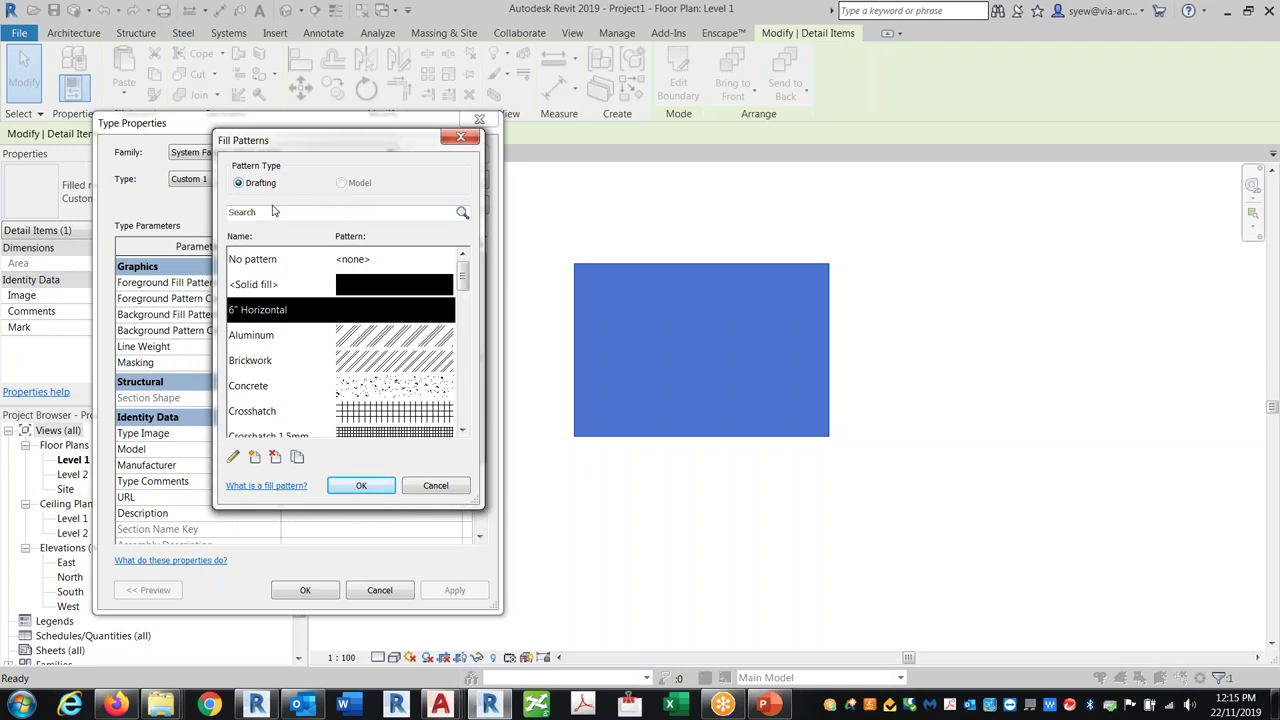
# Set the background fill pattern to Solid fill in light grey 192-192-192.
pyautogui.click(428, 486)
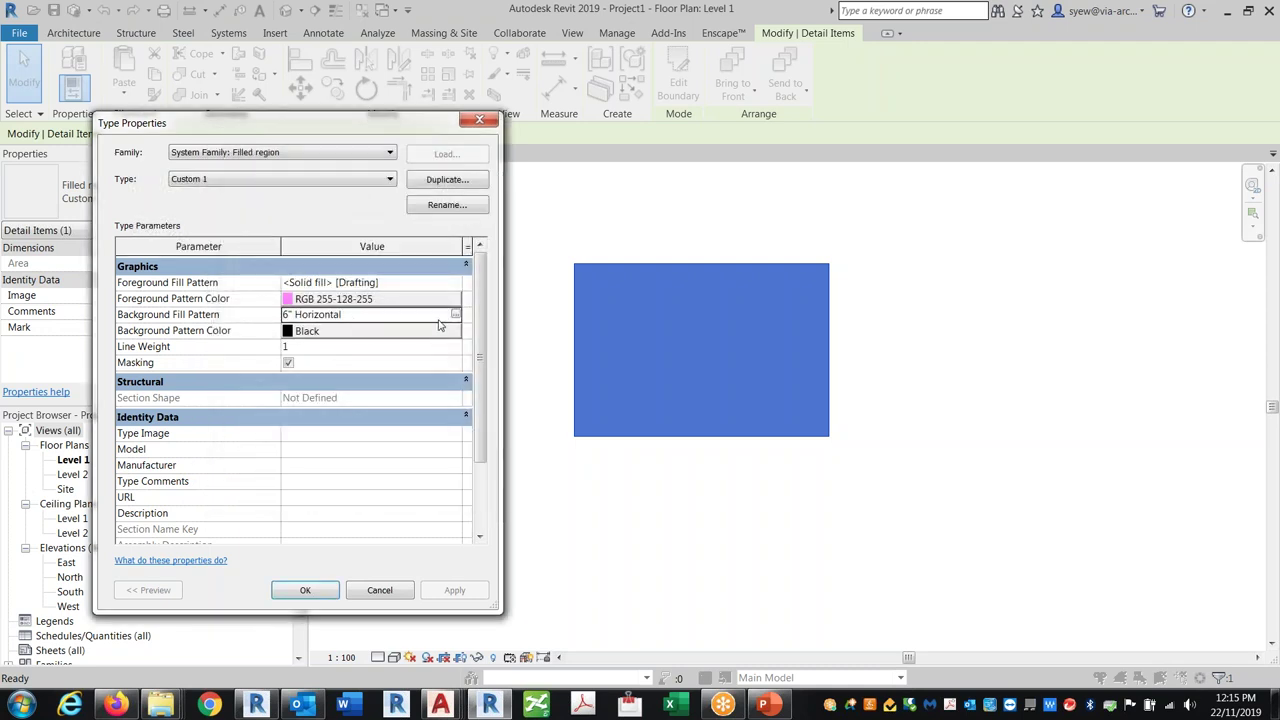
pyautogui.click(457, 316)
pyautogui.click(350, 286)
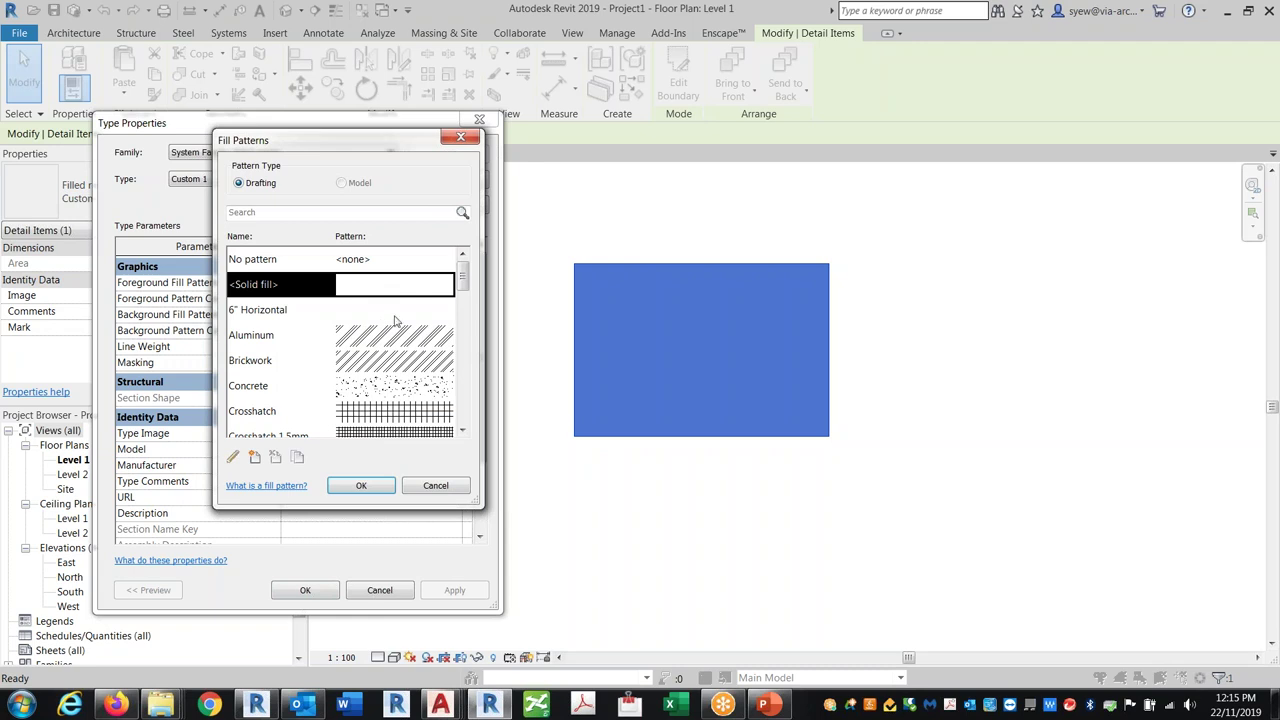
pyautogui.click(361, 482)
pyautogui.click(324, 330)
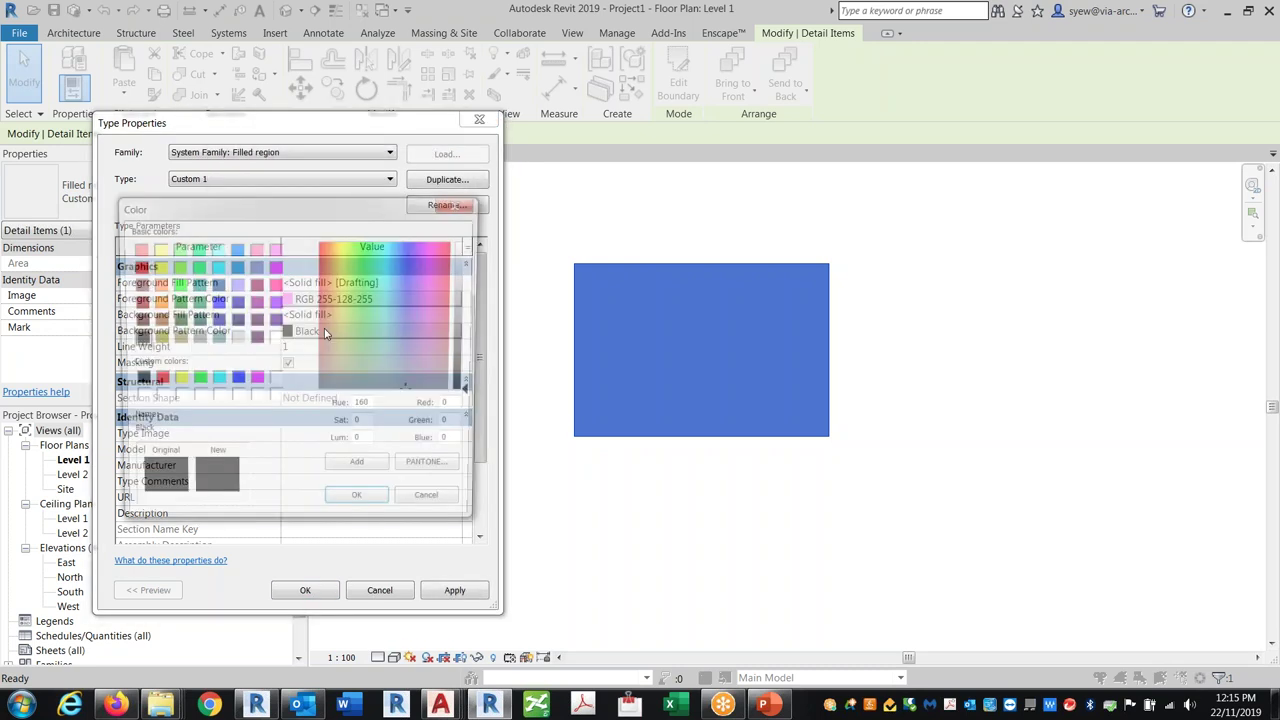
pyautogui.click(234, 339)
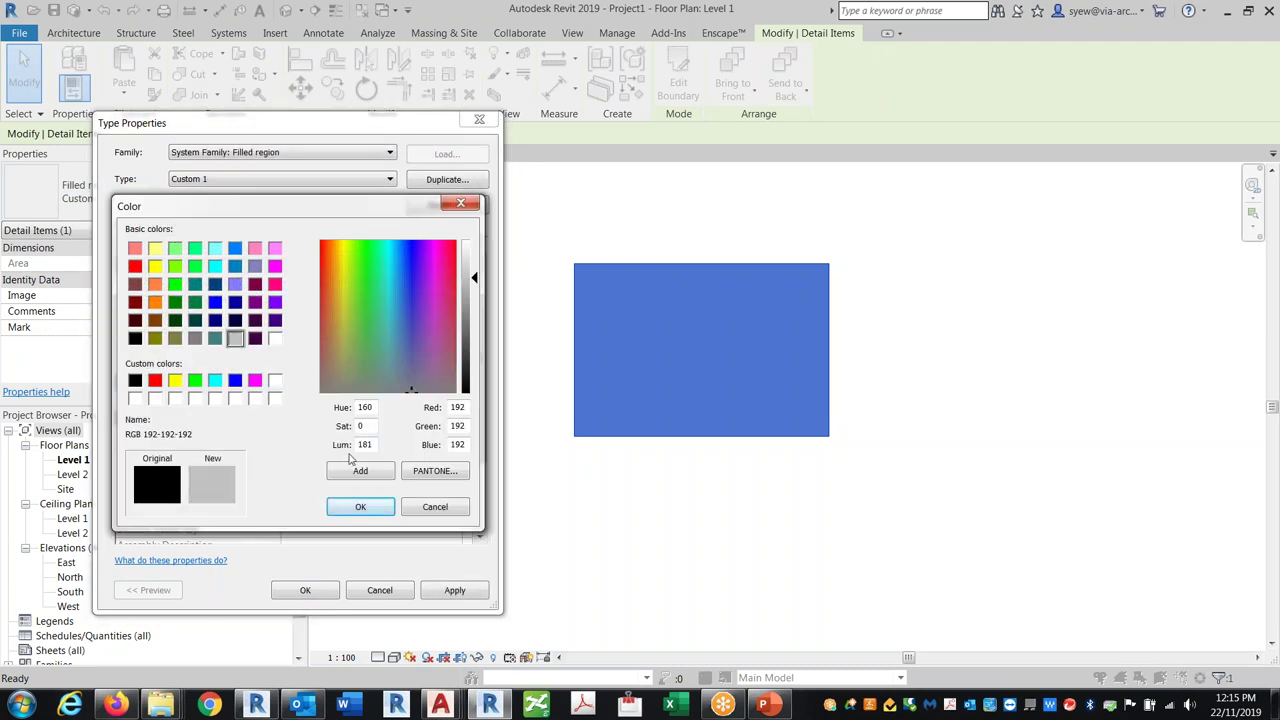
pyautogui.click(360, 506)
# Set the foreground fill pattern to the 250mm Squares model pattern.
pyautogui.click(463, 289)
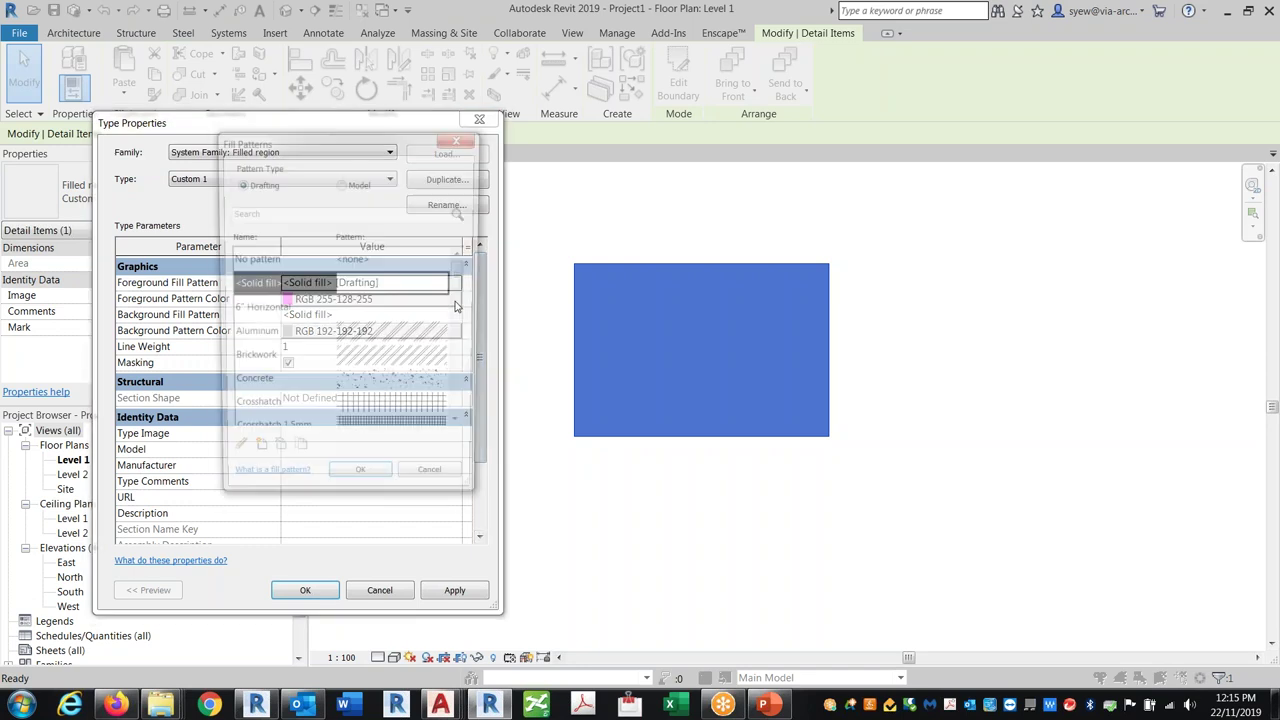
pyautogui.click(300, 309)
pyautogui.click(343, 182)
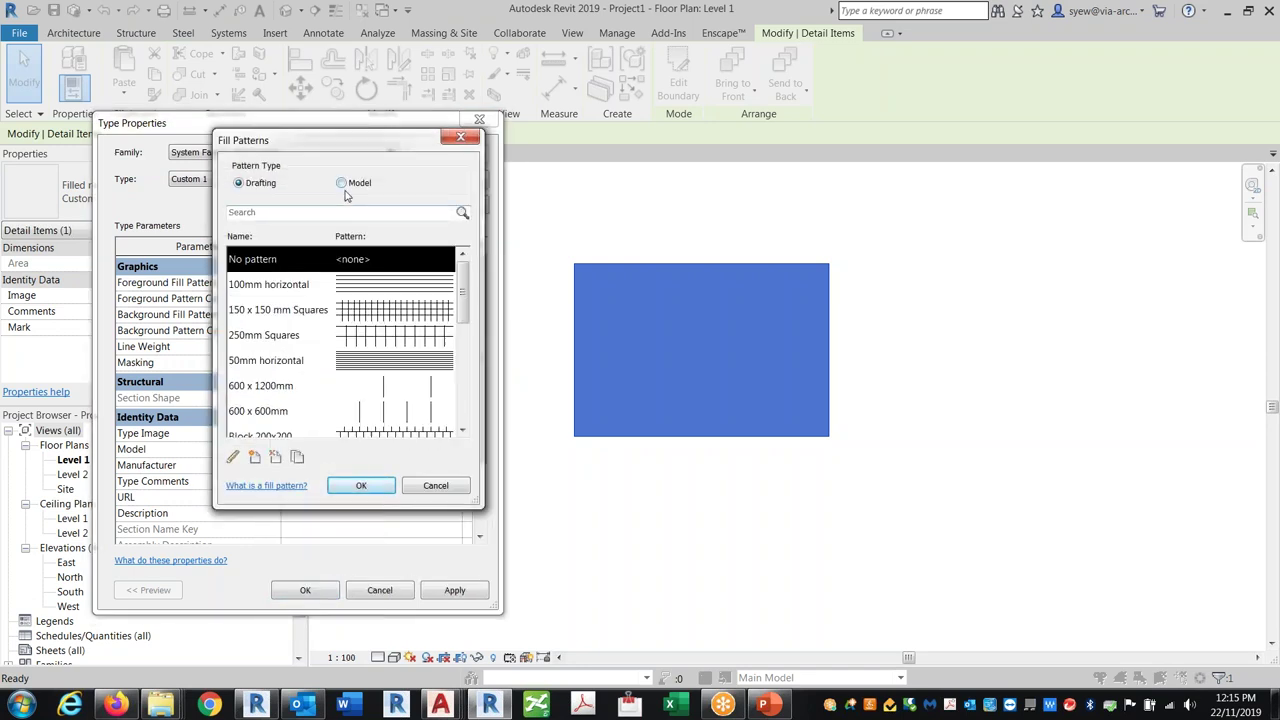
pyautogui.click(254, 456)
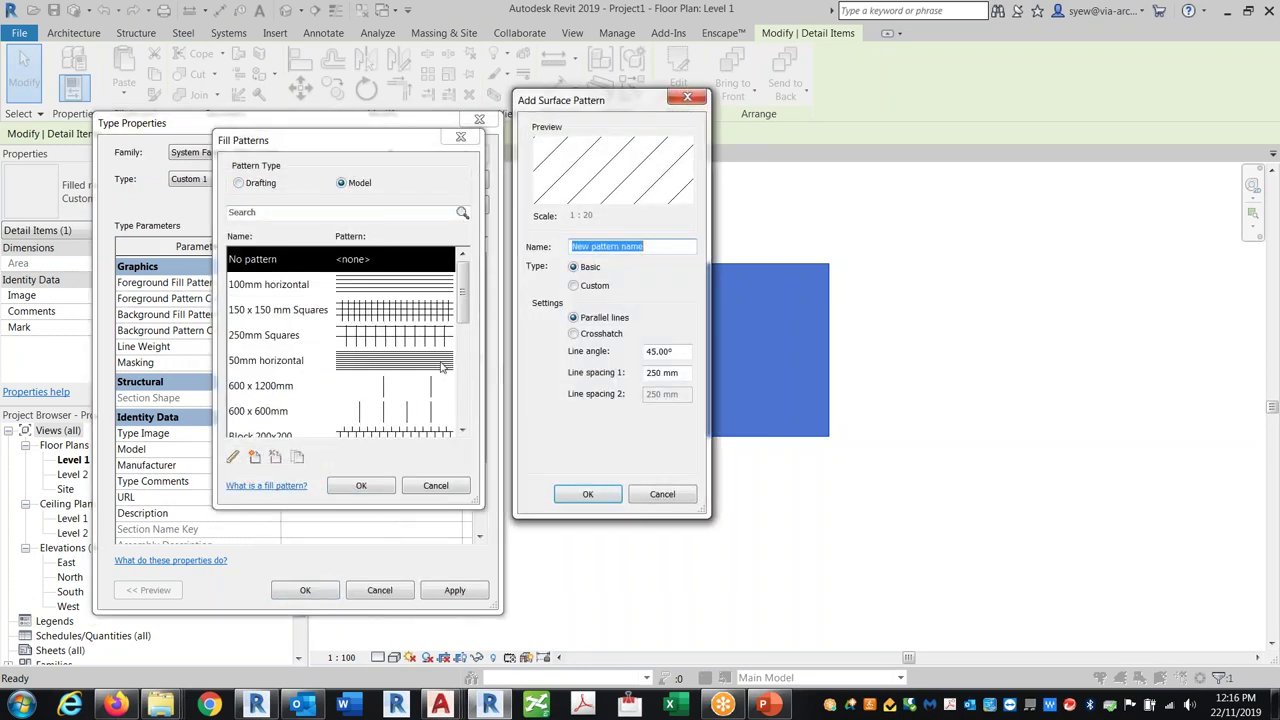
pyautogui.press('Escape')
pyautogui.click(396, 337)
pyautogui.click(360, 486)
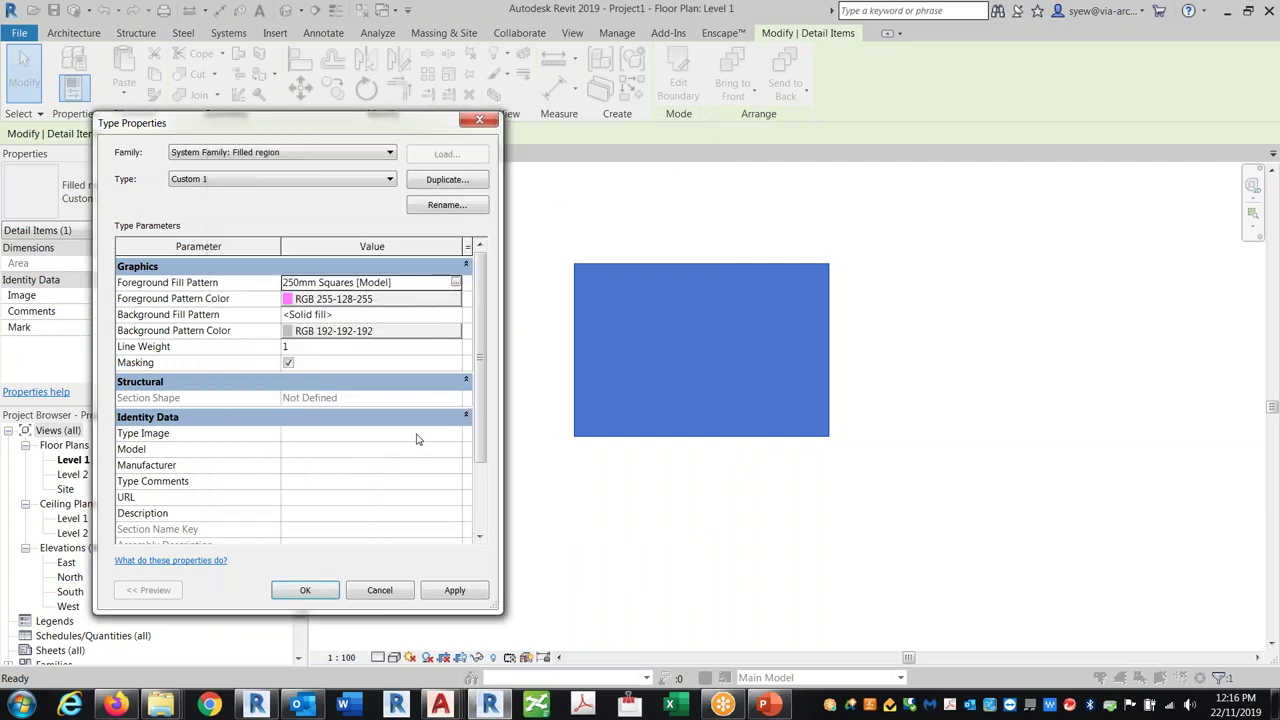
# Color the foreground pattern dark purple 064-000-128 and apply the type changes.
pyautogui.click(392, 300)
pyautogui.click(275, 320)
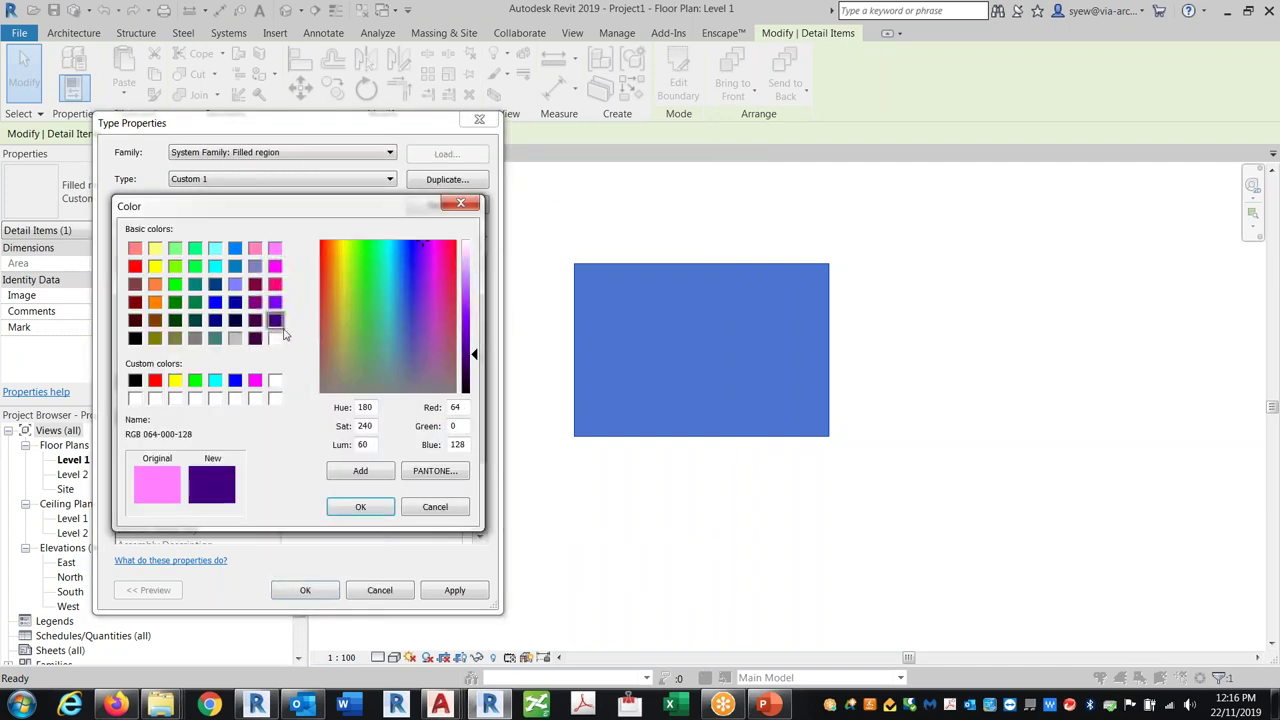
pyautogui.click(358, 508)
pyautogui.click(454, 590)
pyautogui.click(305, 590)
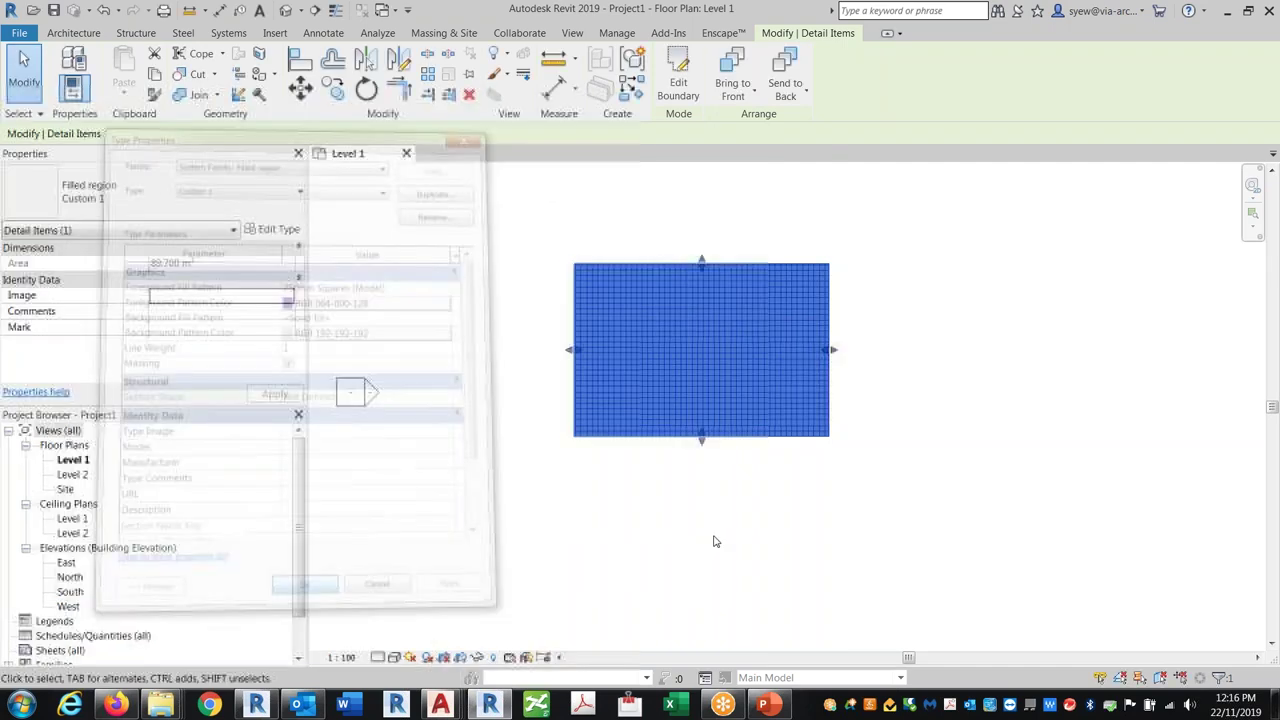
pyautogui.click(781, 511)
pyautogui.scroll(4, 778, 495)
# Reselect the filled region and list drafting patterns like Aluminum and Brickwork for its foreground.
pyautogui.scroll(-3, 774, 489)
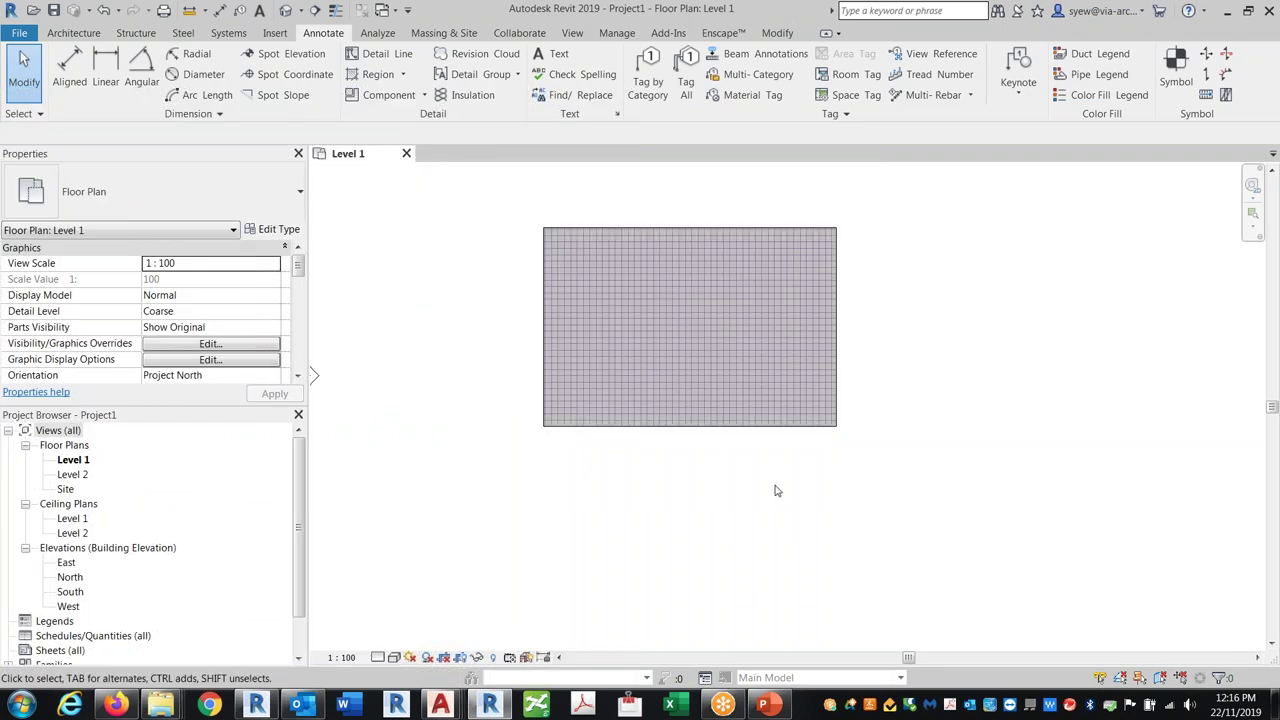
pyautogui.click(760, 433)
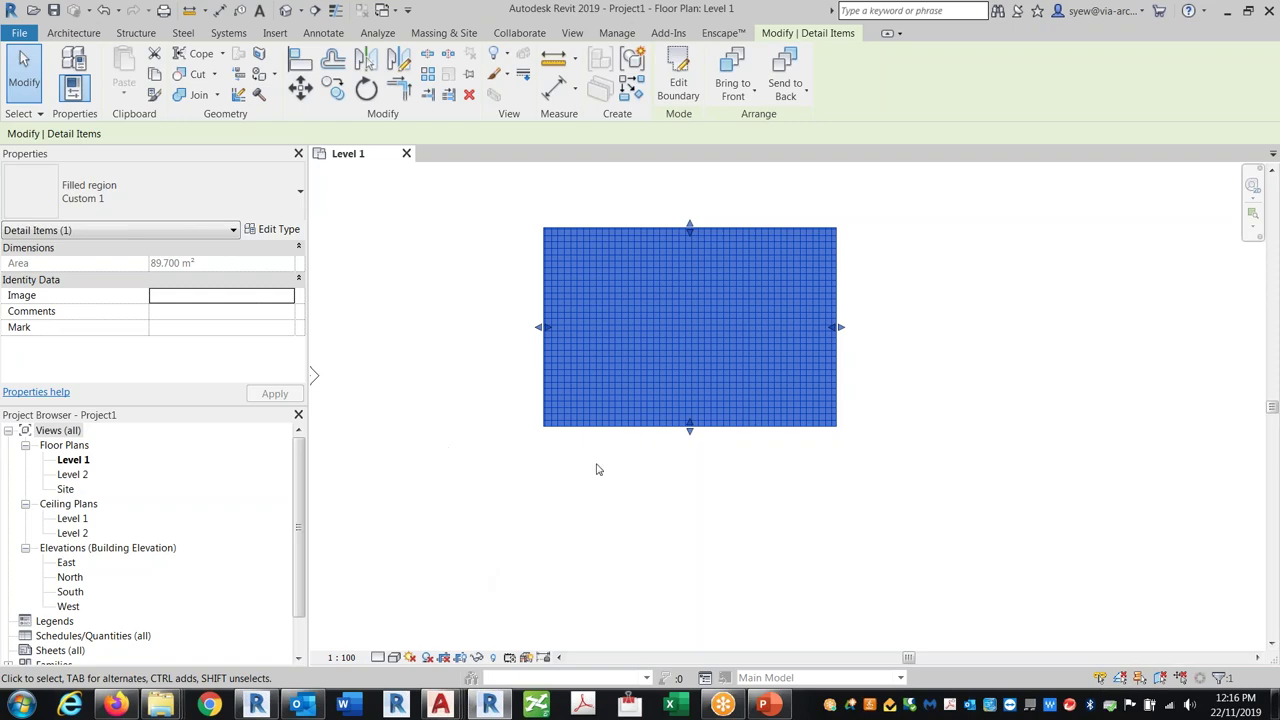
pyautogui.click(272, 232)
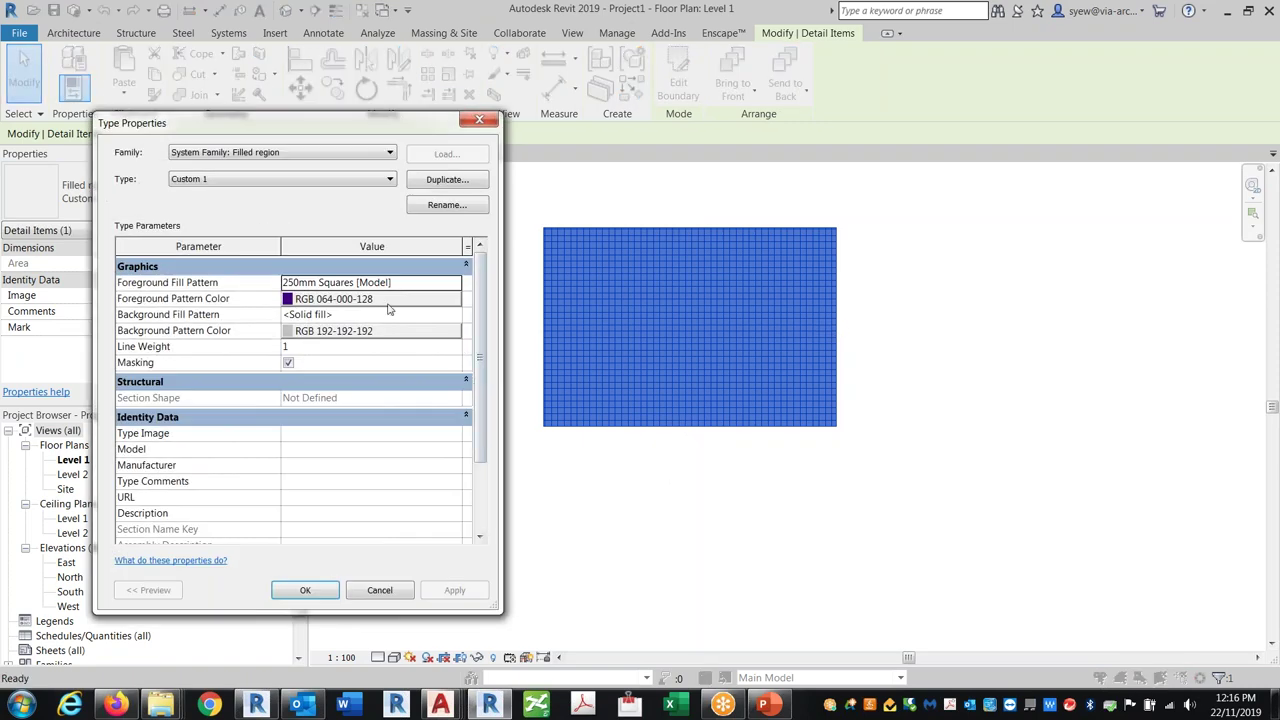
pyautogui.click(454, 285)
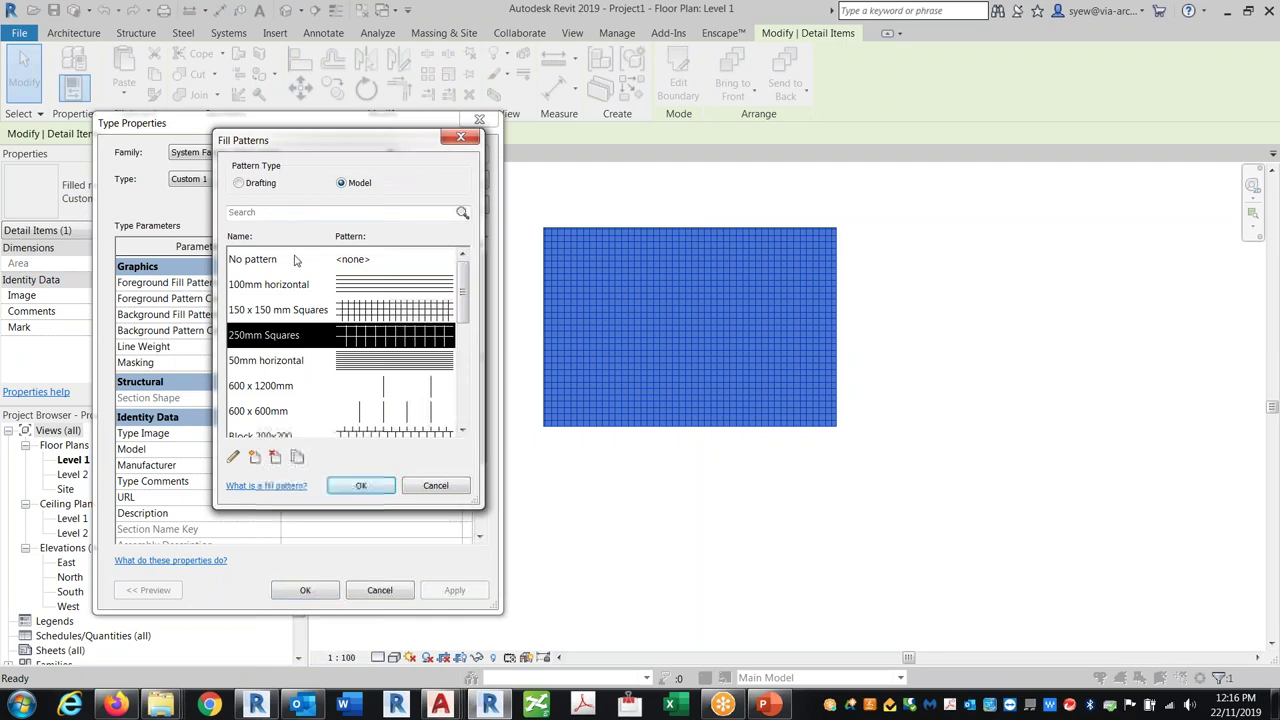
pyautogui.click(239, 183)
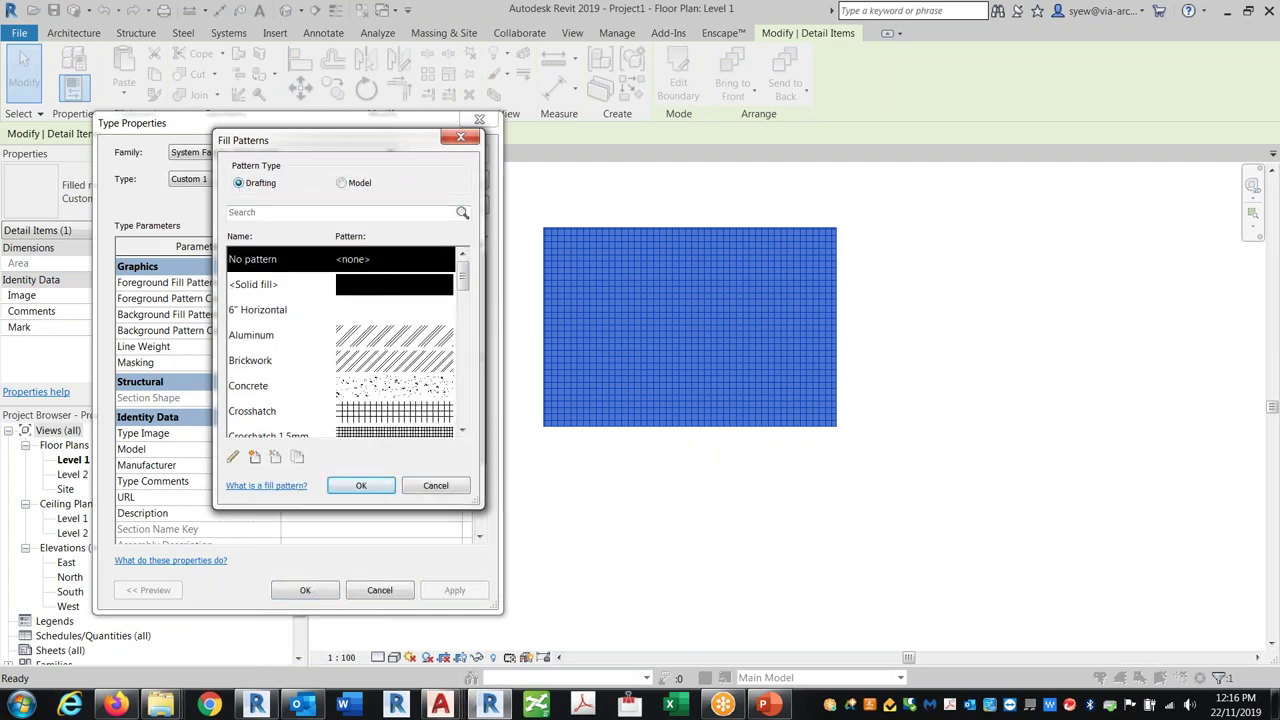
# Start a new custom drafting pattern and browse for a hatch file.
pyautogui.click(254, 457)
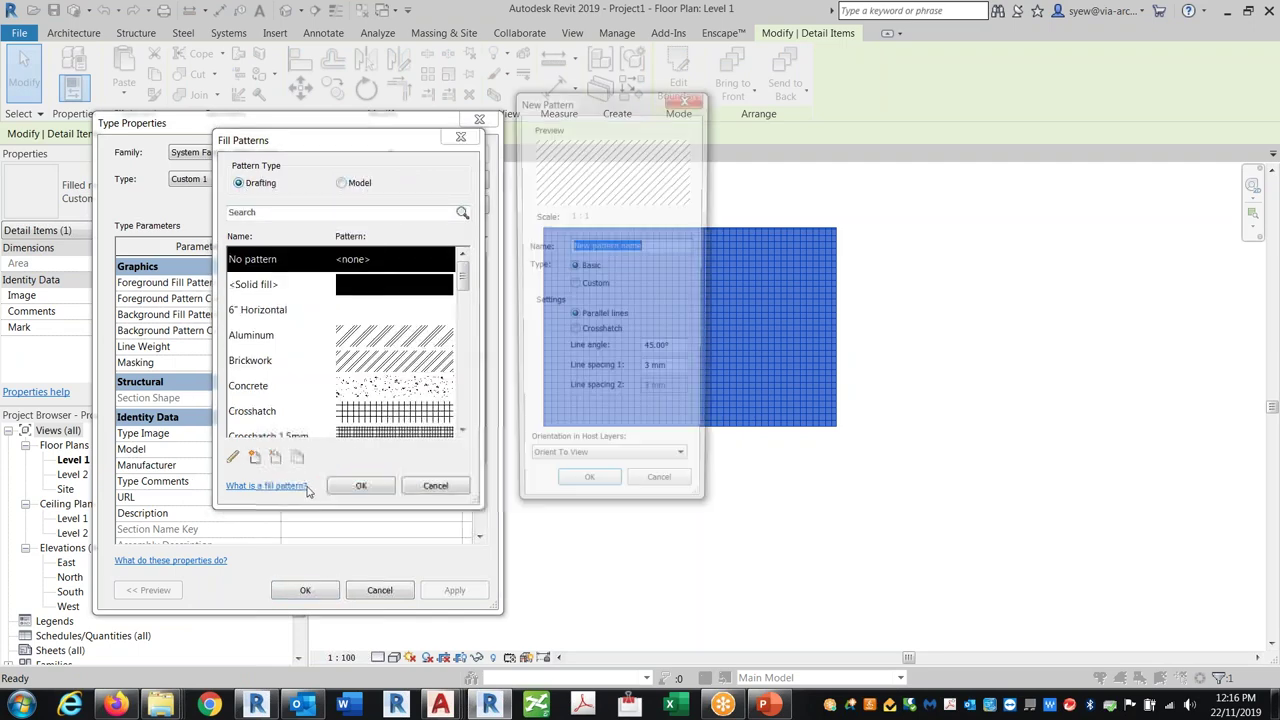
pyautogui.click(574, 286)
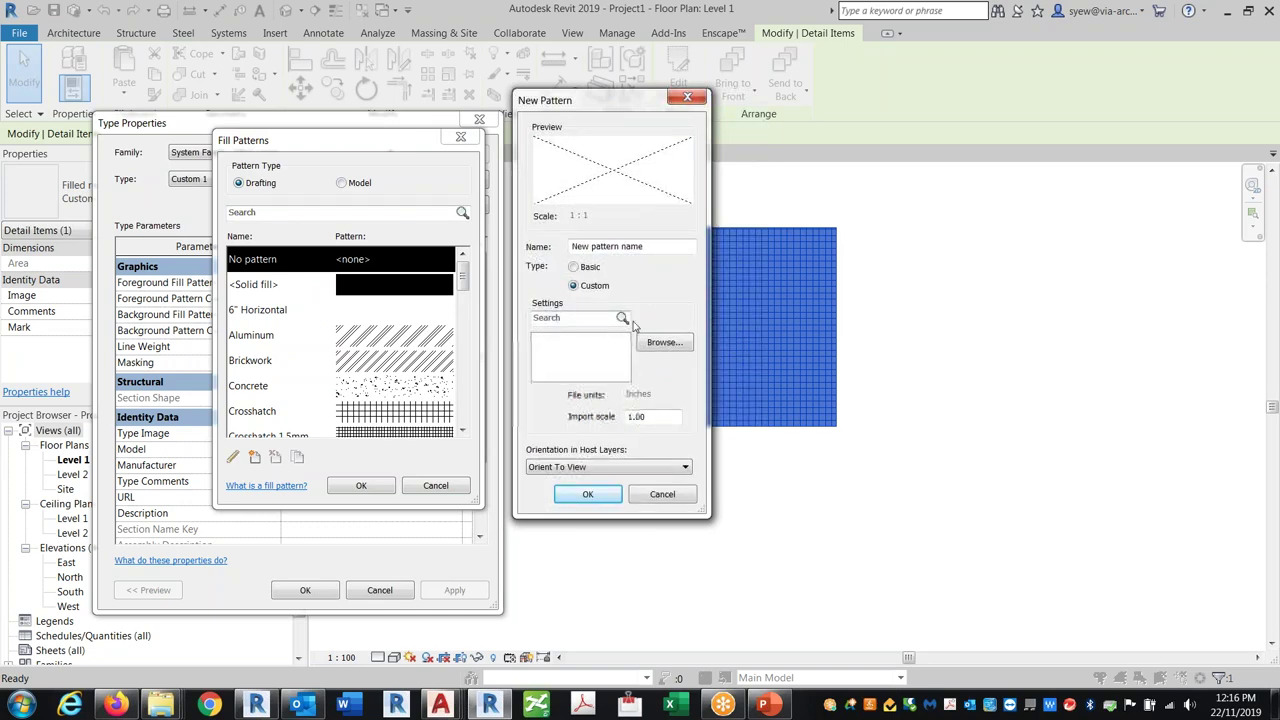
pyautogui.click(665, 343)
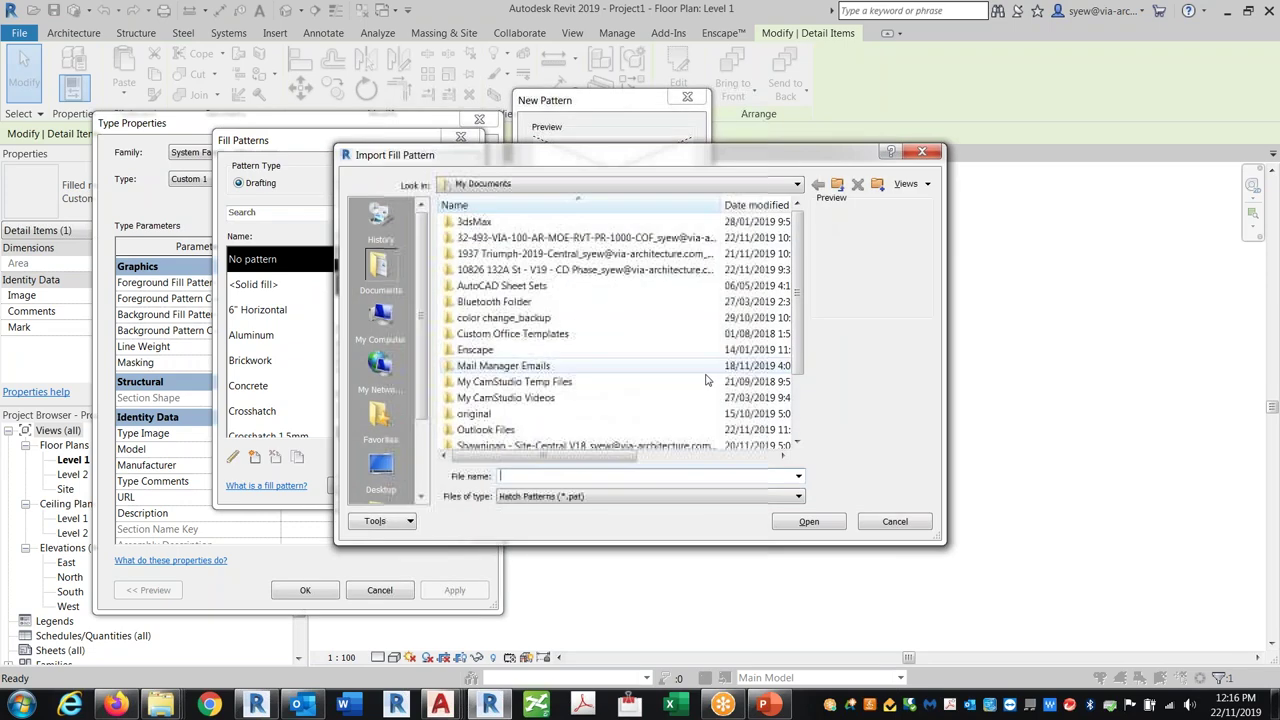
pyautogui.scroll(-2, 380, 350)
pyautogui.click(380, 368)
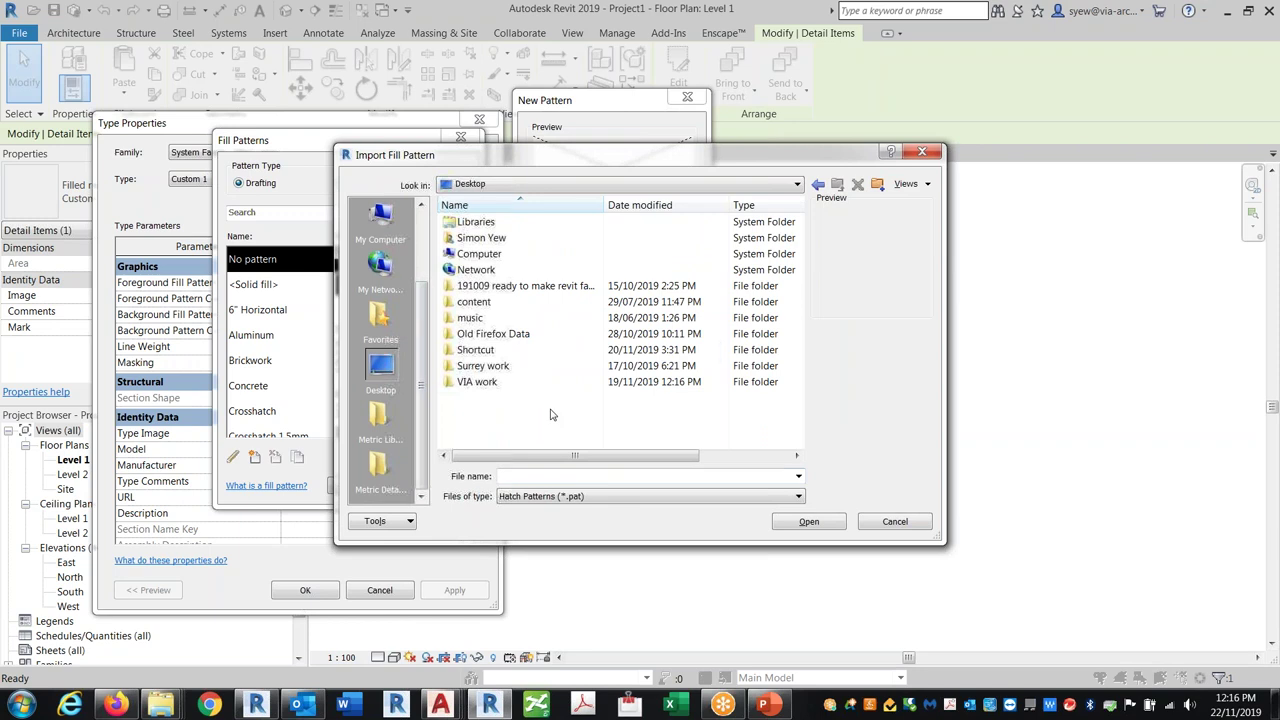
# Import STARS-draft.pat from Content Shortcut > Hatches + Patterns > Drafting > ACAD.
pyautogui.doubleClick(484, 352)
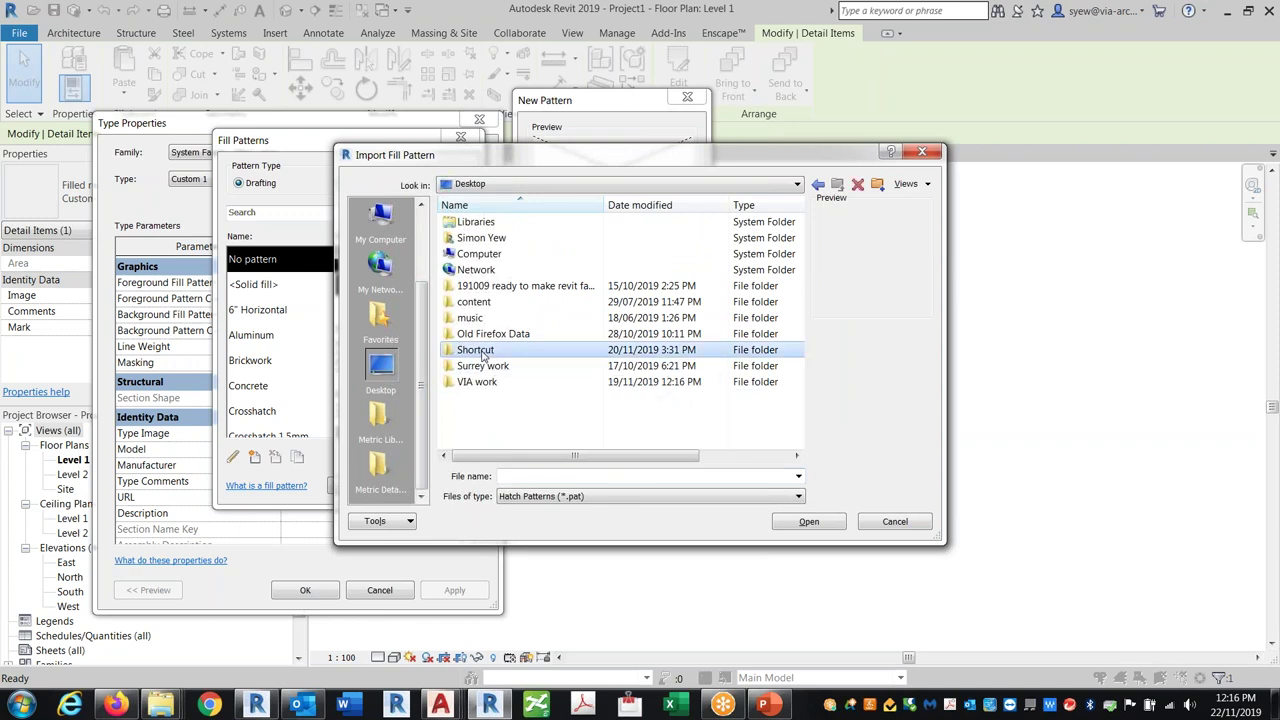
pyautogui.doubleClick(494, 221)
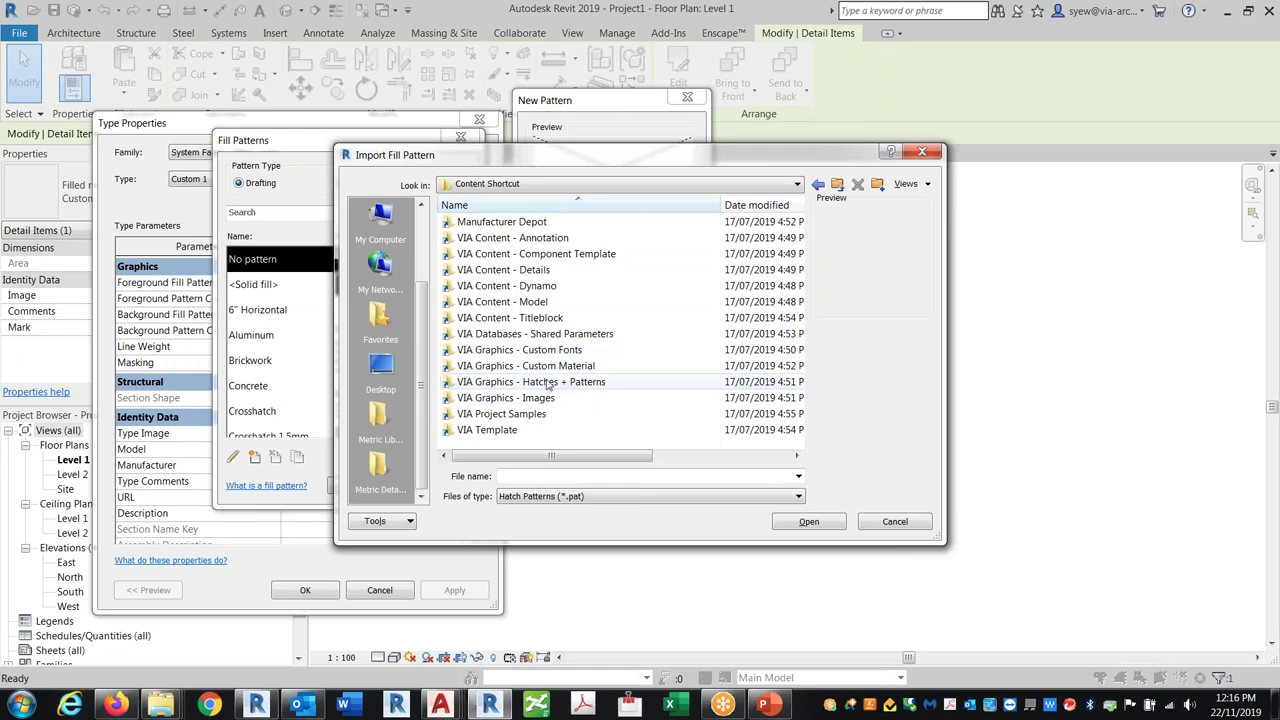
pyautogui.doubleClick(548, 382)
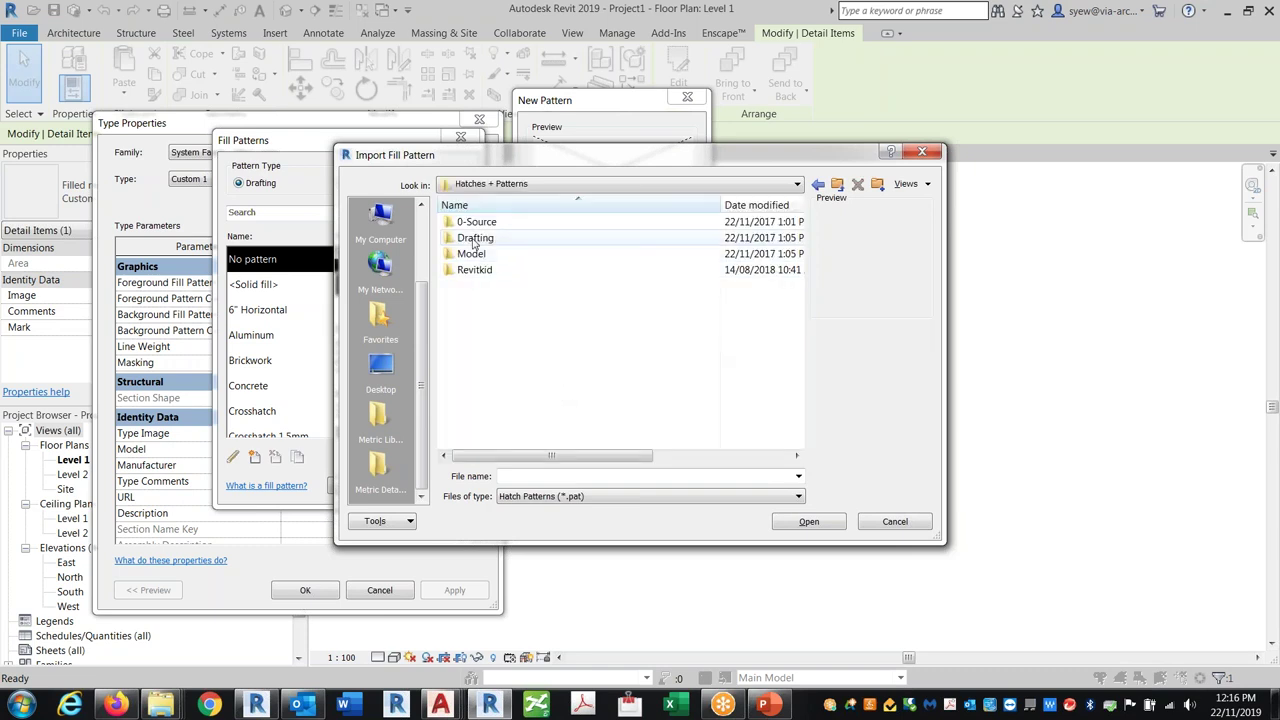
pyautogui.doubleClick(474, 238)
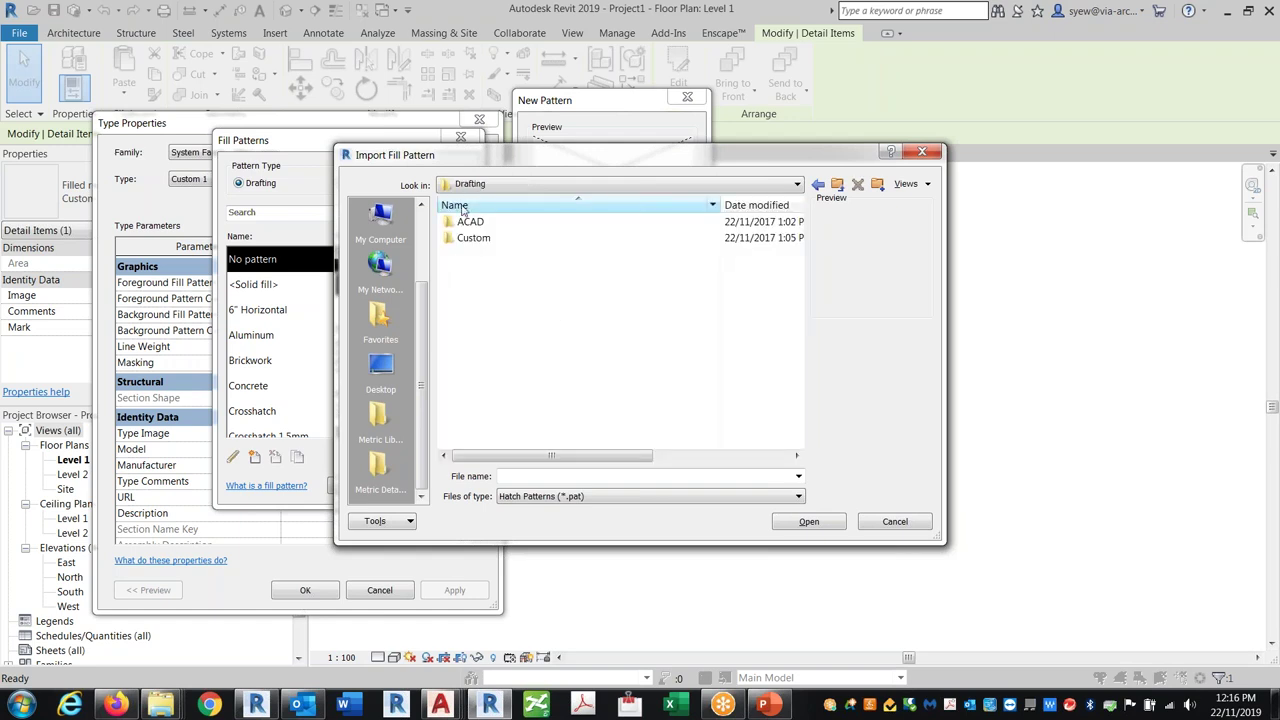
pyautogui.moveTo(500, 156); pyautogui.dragTo(534, 191)
pyautogui.doubleClick(500, 257)
pyautogui.moveTo(832, 274); pyautogui.dragTo(838, 449)
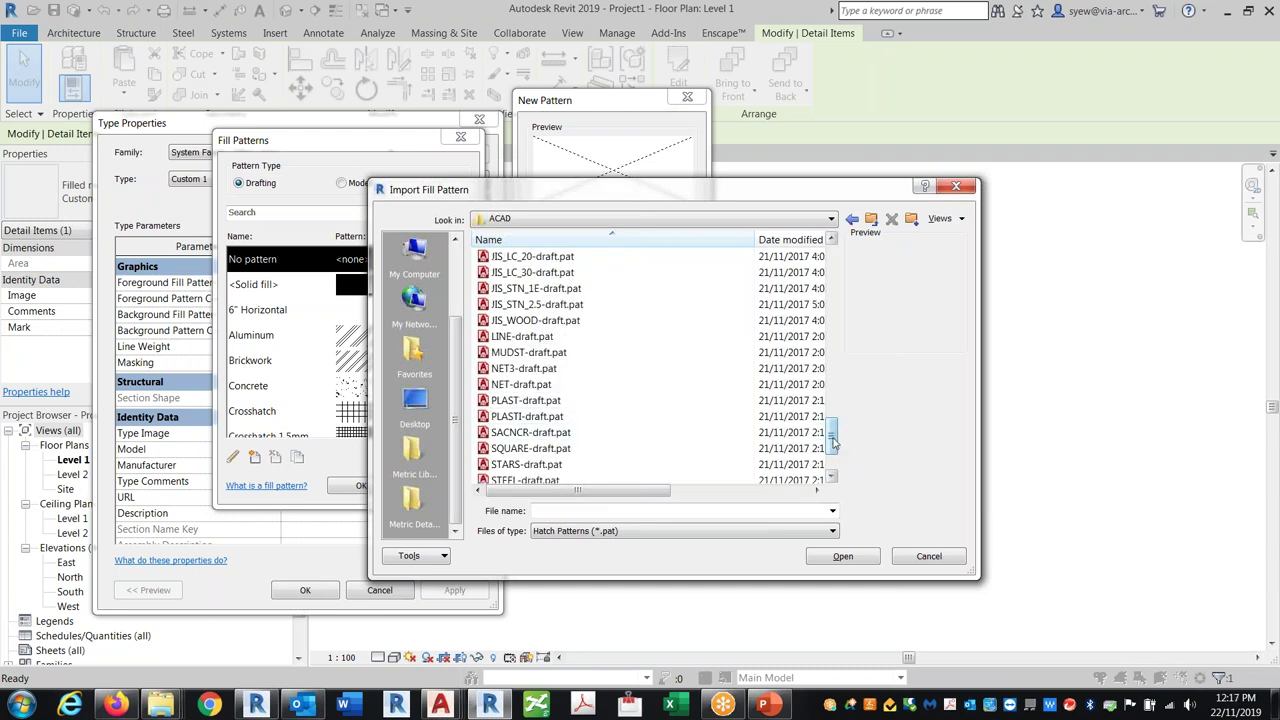
pyautogui.scroll(-1, 831, 440)
pyautogui.click(513, 400)
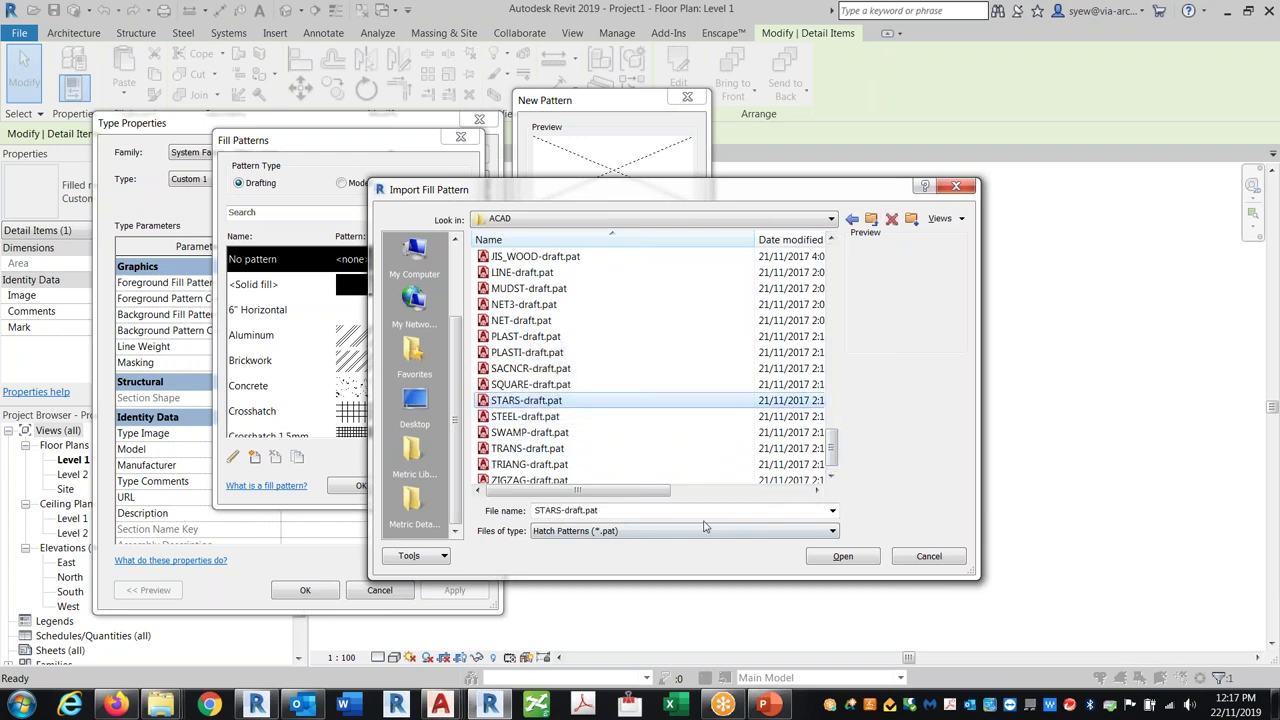
pyautogui.click(845, 560)
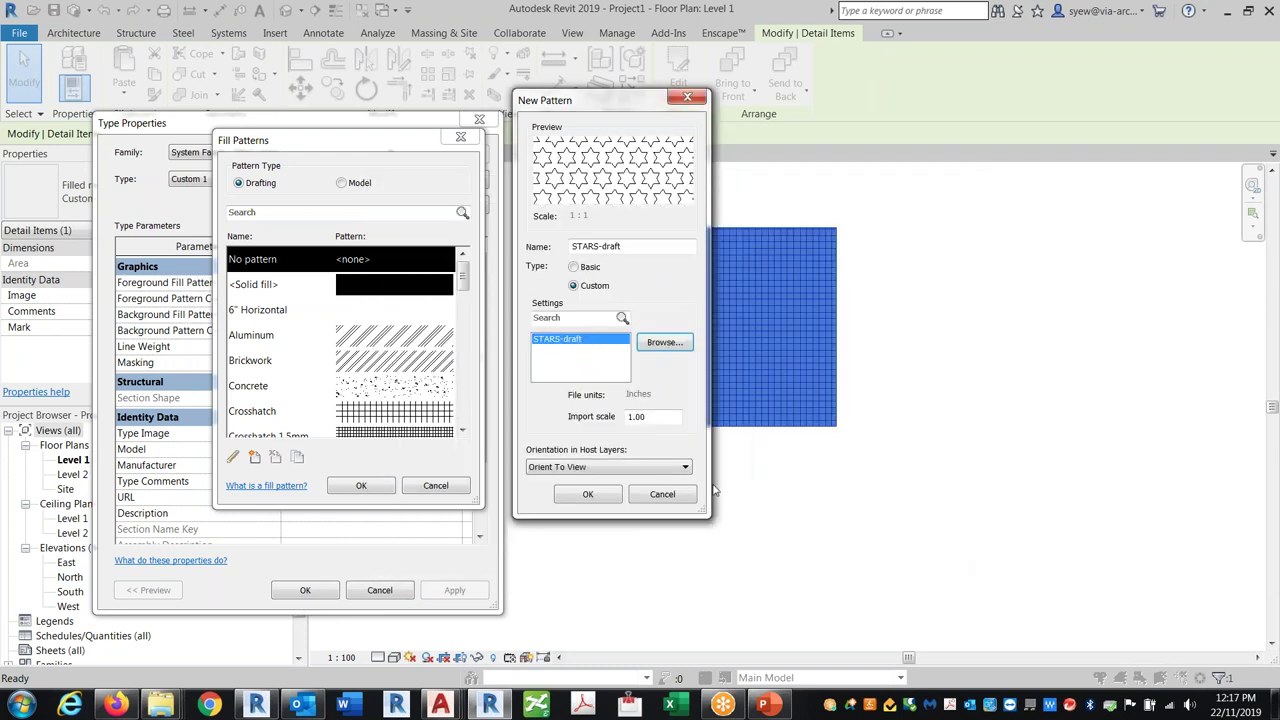
# Name the imported pattern STARS-draft x1 and confirm it.
pyautogui.doubleClick(660, 416)
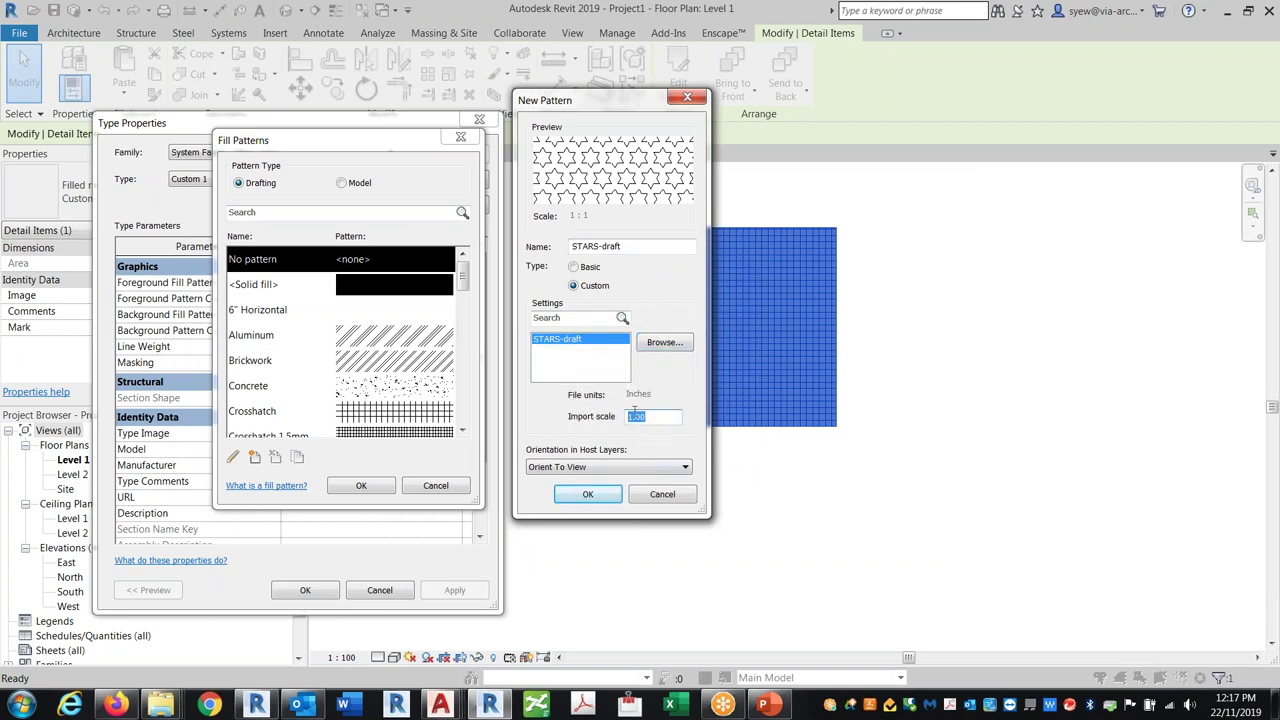
pyautogui.click(637, 246)
pyautogui.write('x1')
pyautogui.click(588, 494)
# Apply STARS-draft x1 as the region's foreground pattern and reopen its type properties.
pyautogui.click(361, 485)
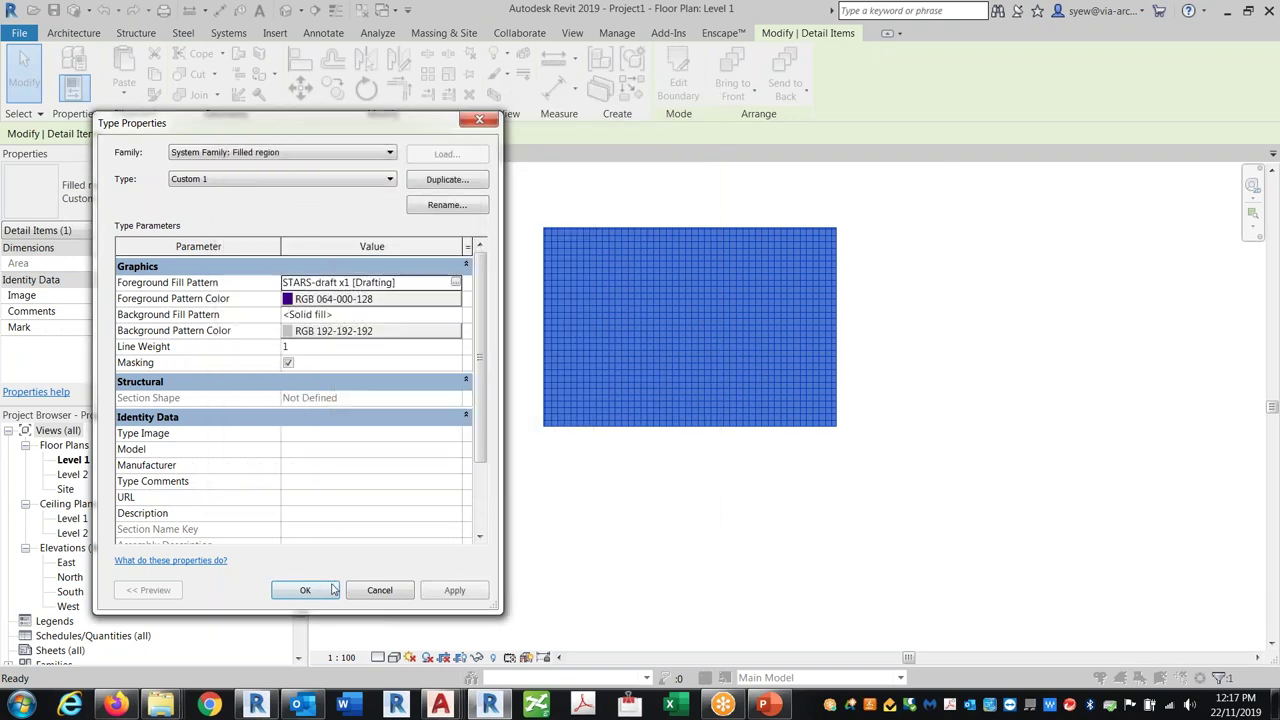
pyautogui.click(305, 590)
pyautogui.click(697, 503)
pyautogui.click(675, 426)
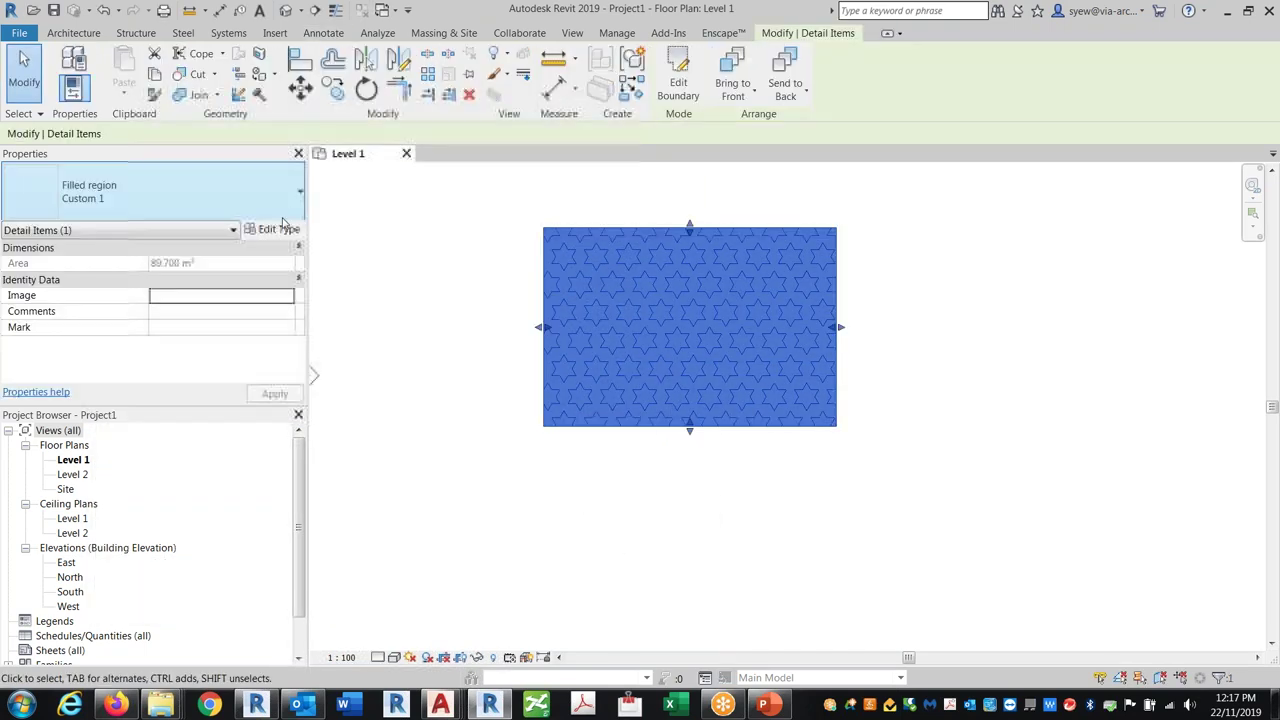
pyautogui.click(274, 229)
# Edit STARS-draft x1 to an import scale of .5 and apply it to the region.
pyautogui.click(378, 283)
pyautogui.click(456, 283)
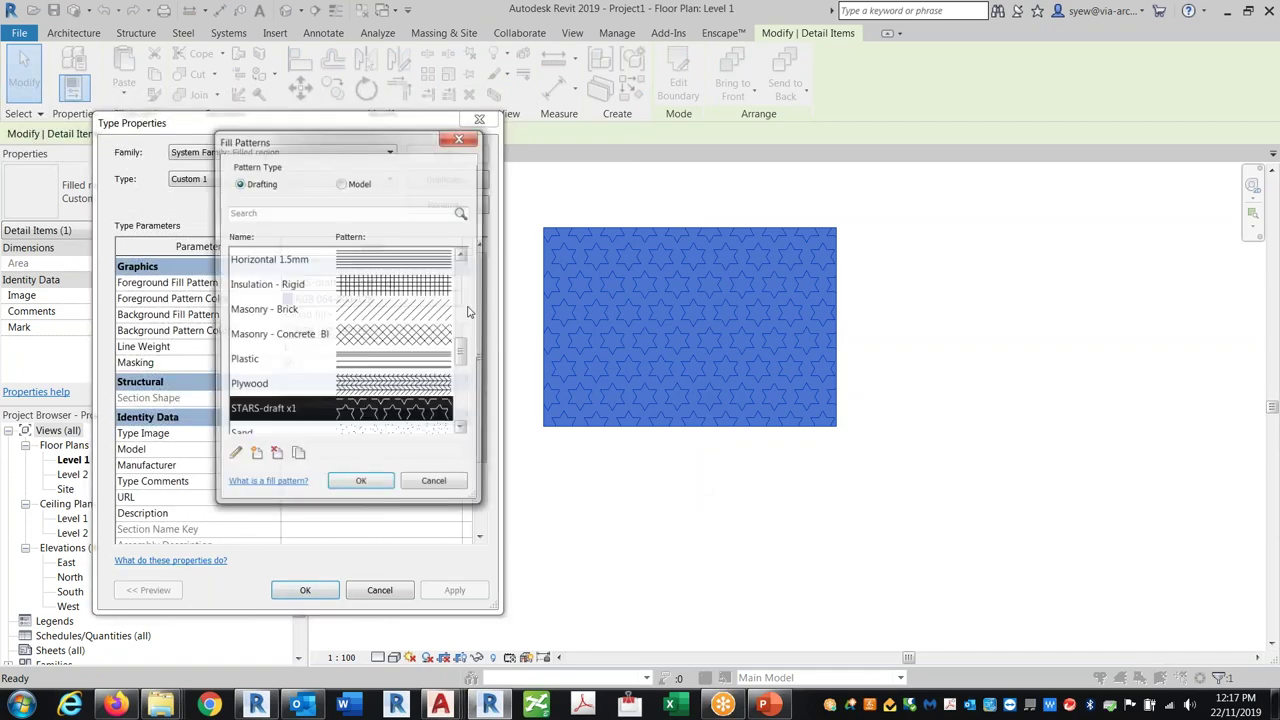
pyautogui.click(233, 456)
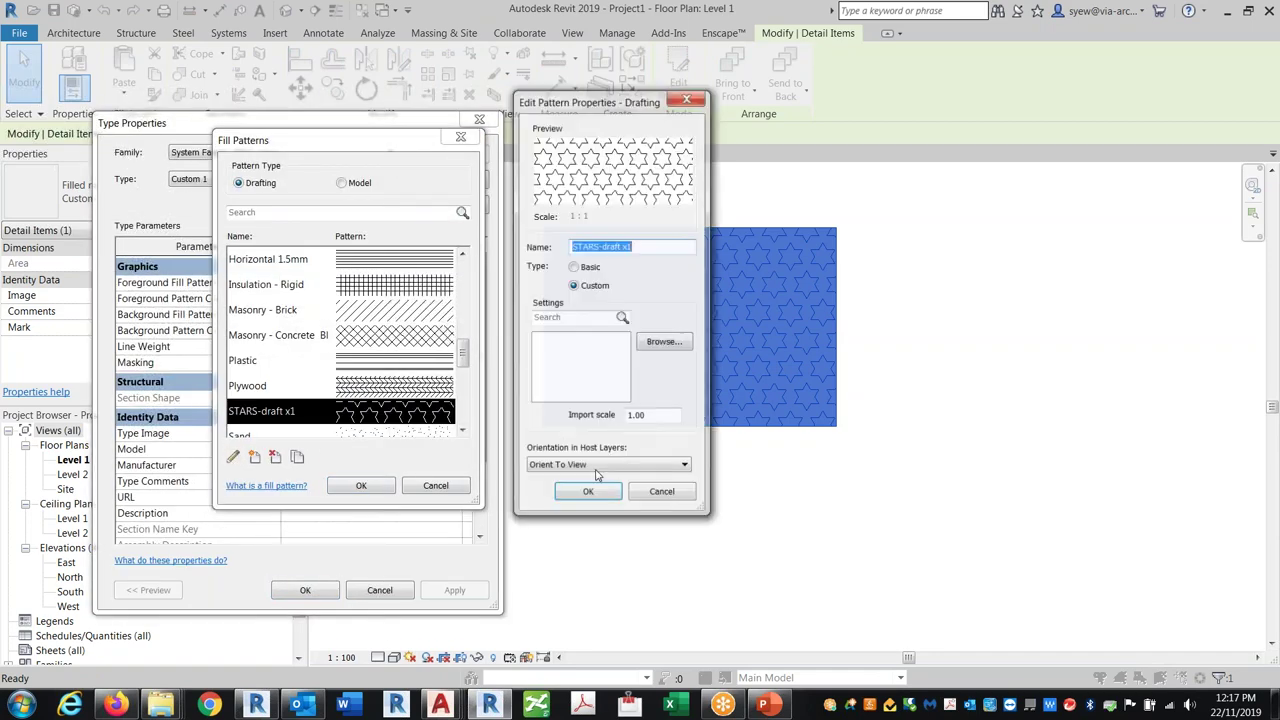
pyautogui.doubleClick(659, 417)
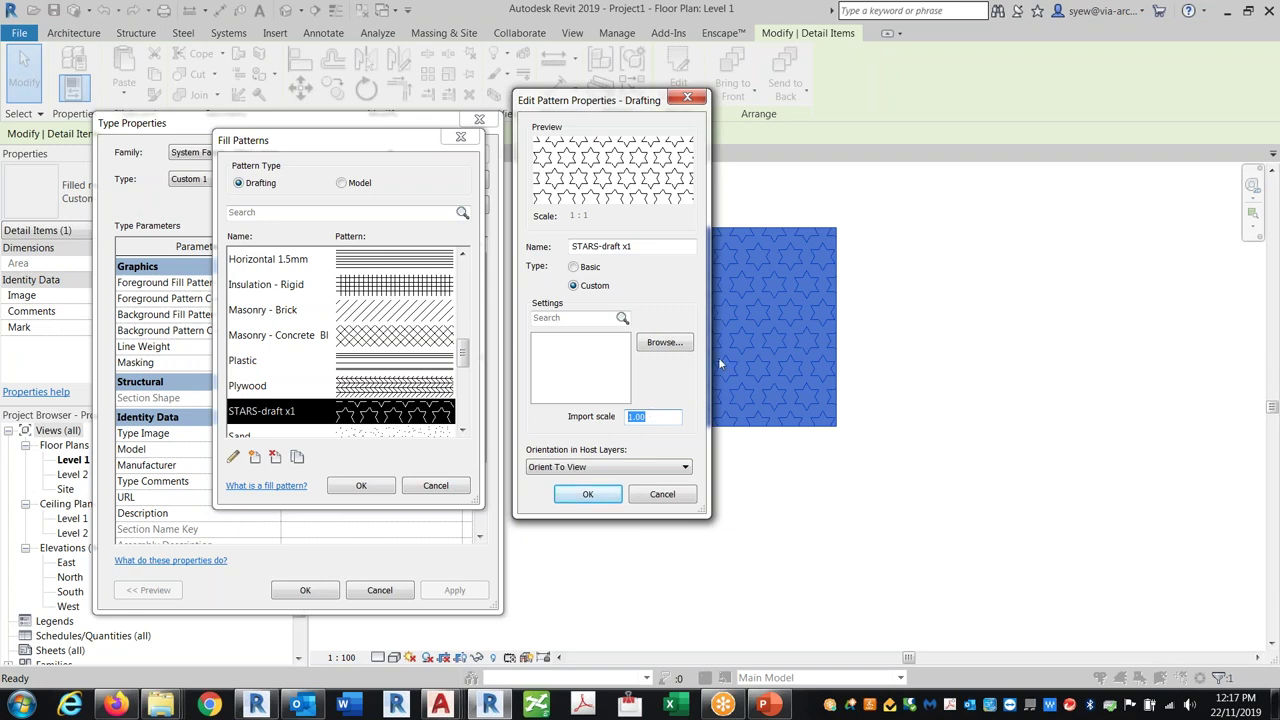
pyautogui.click(641, 246)
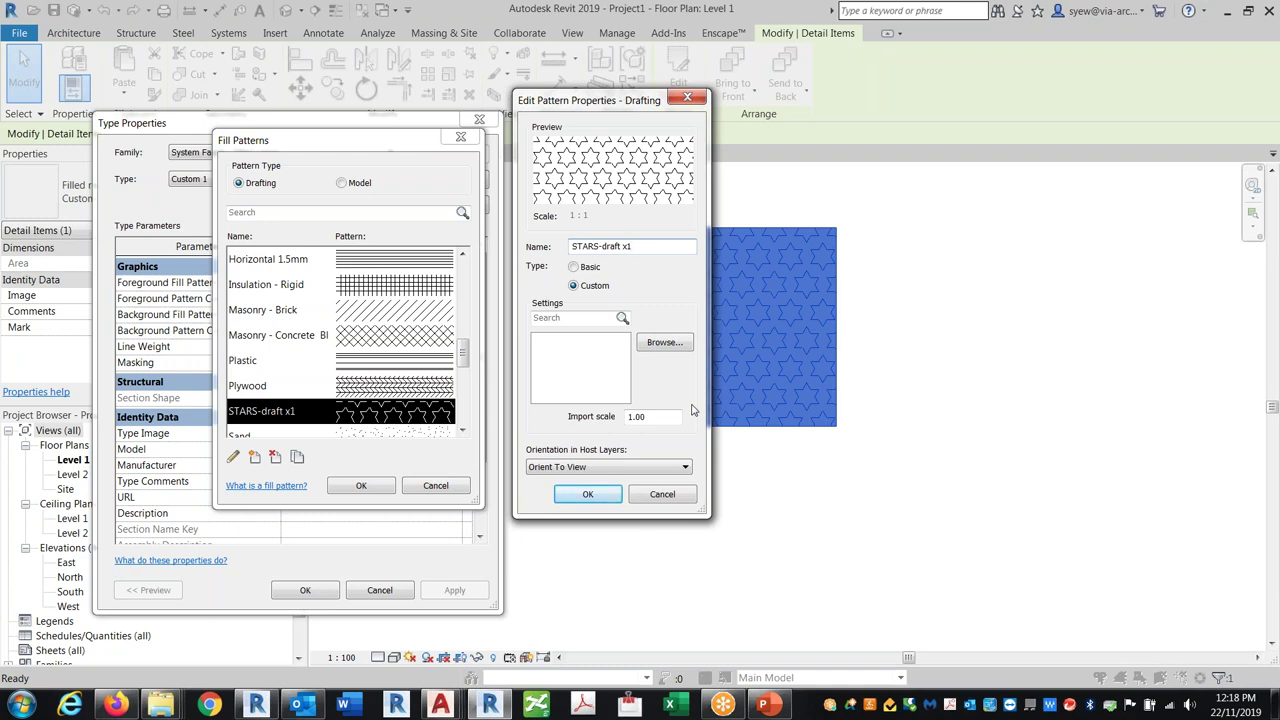
pyautogui.doubleClick(637, 416)
pyautogui.write('.5')
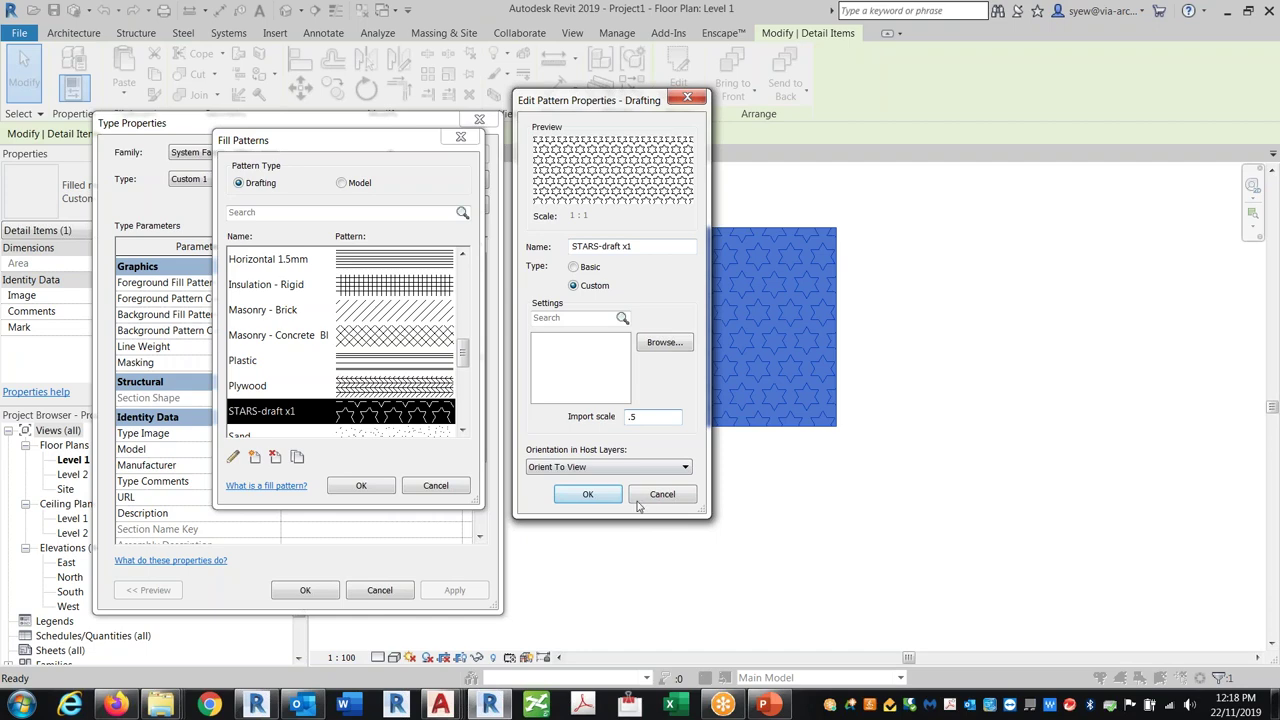
pyautogui.click(588, 494)
pyautogui.click(361, 485)
pyautogui.click(305, 590)
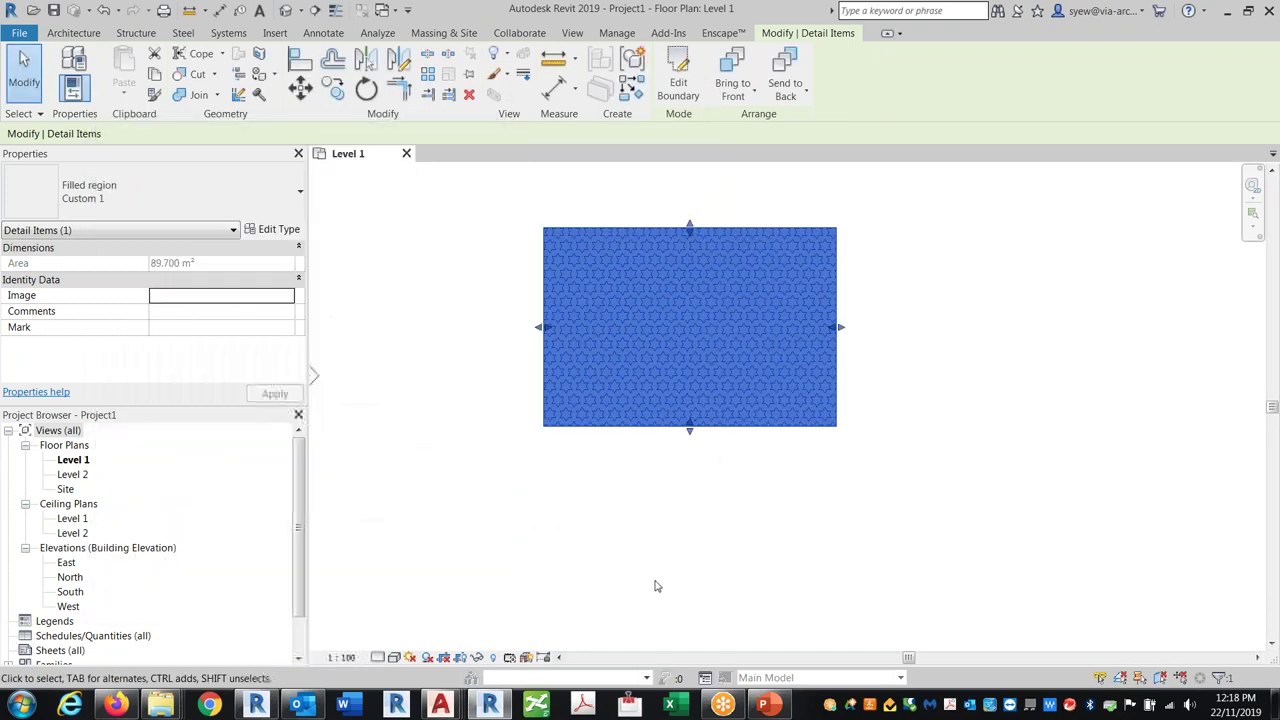
pyautogui.click(656, 581)
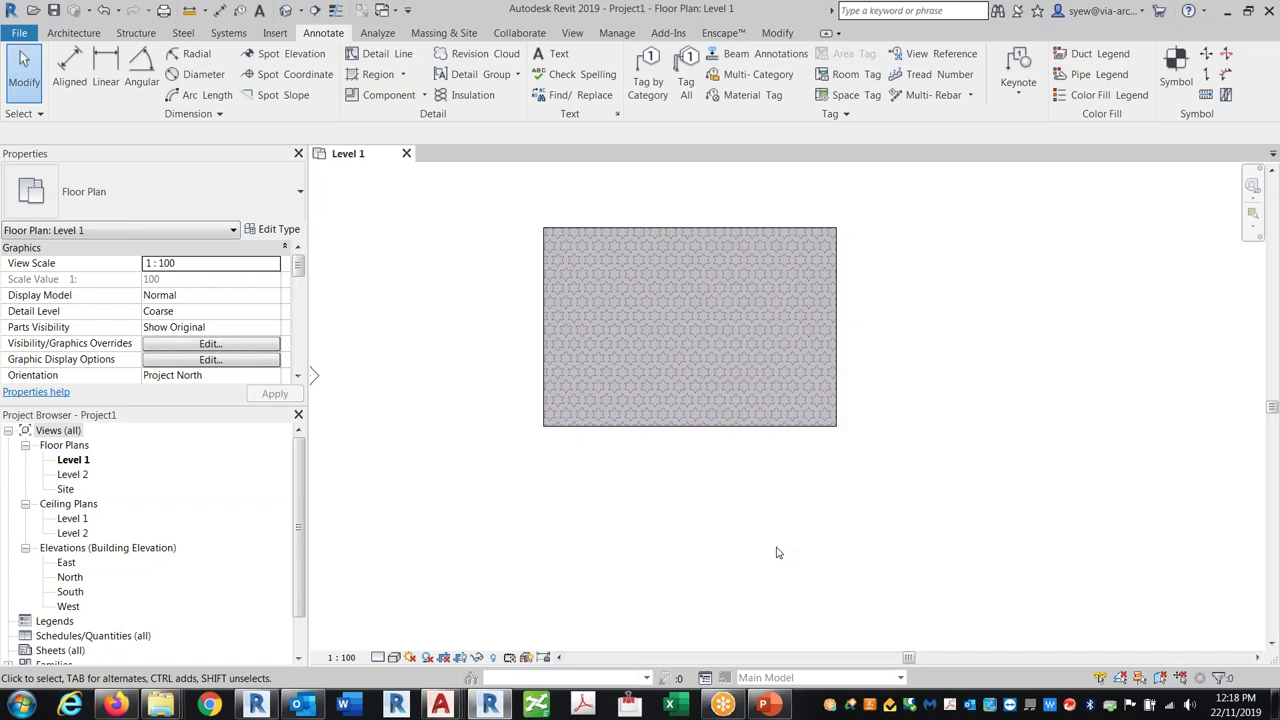
# Switch from Revit to Firefox via the taskbar.
pyautogui.click(116, 705)
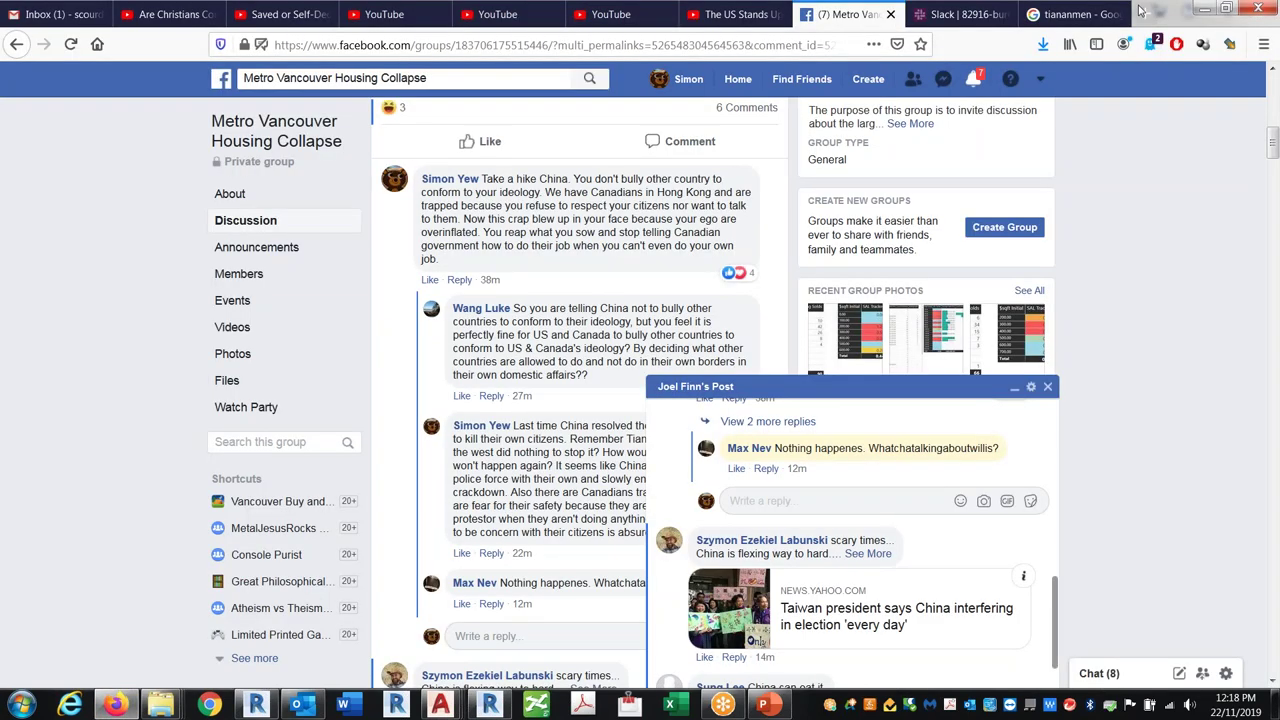
# Search the web for 'autocad hatch creation' in a new tab.
pyautogui.click(1142, 12)
pyautogui.click(660, 140)
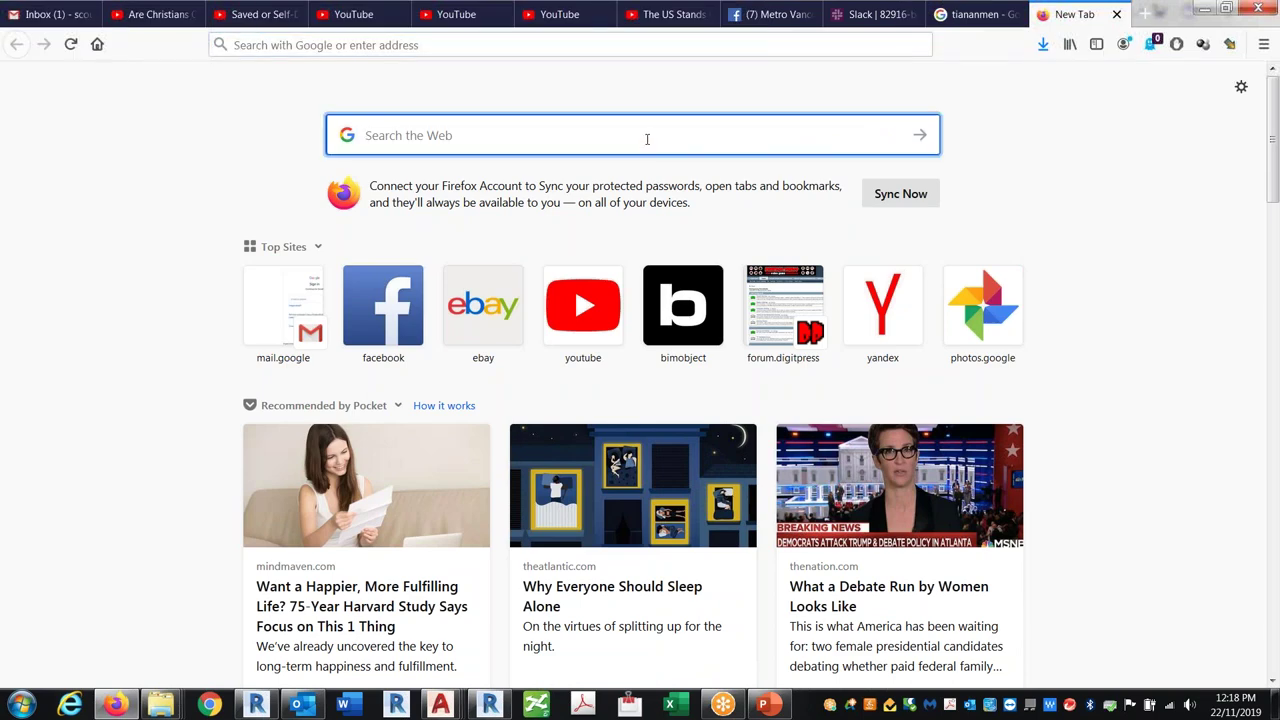
pyautogui.write('bal')
pyautogui.press('BackSpace')
pyautogui.press('BackSpace')
pyautogui.press('BackSpace')
pyautogui.write('autocad hatch')
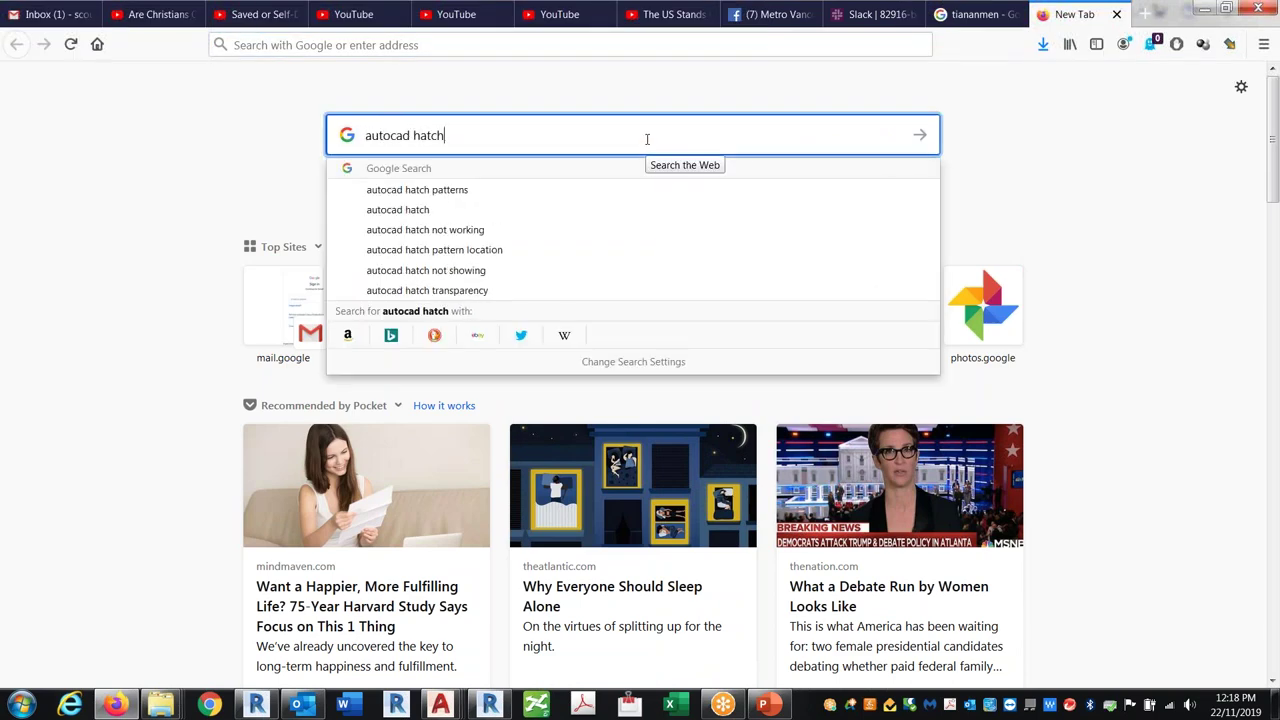
pyautogui.write(' creation')
pyautogui.press('Return')
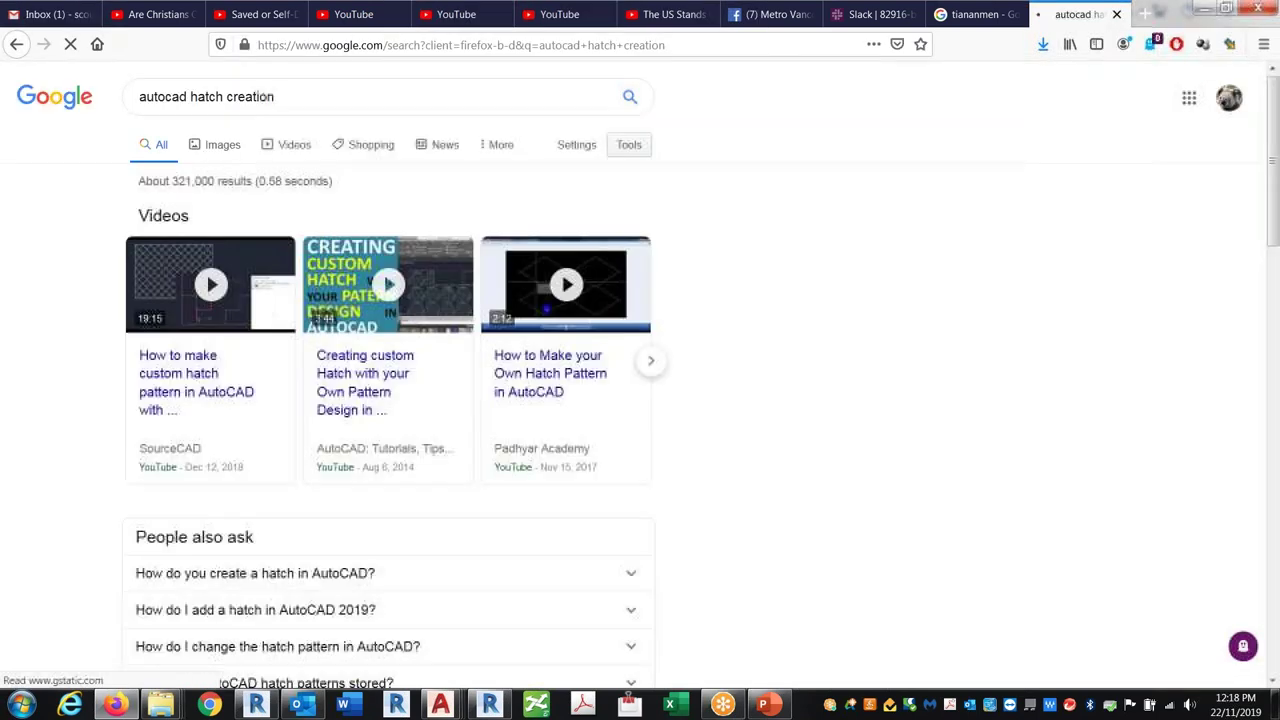
# Open SourceCAD's custom hatch article, select its two TESTHATCH definition lines, and minimize Firefox.
pyautogui.scroll(-5, 771, 441)
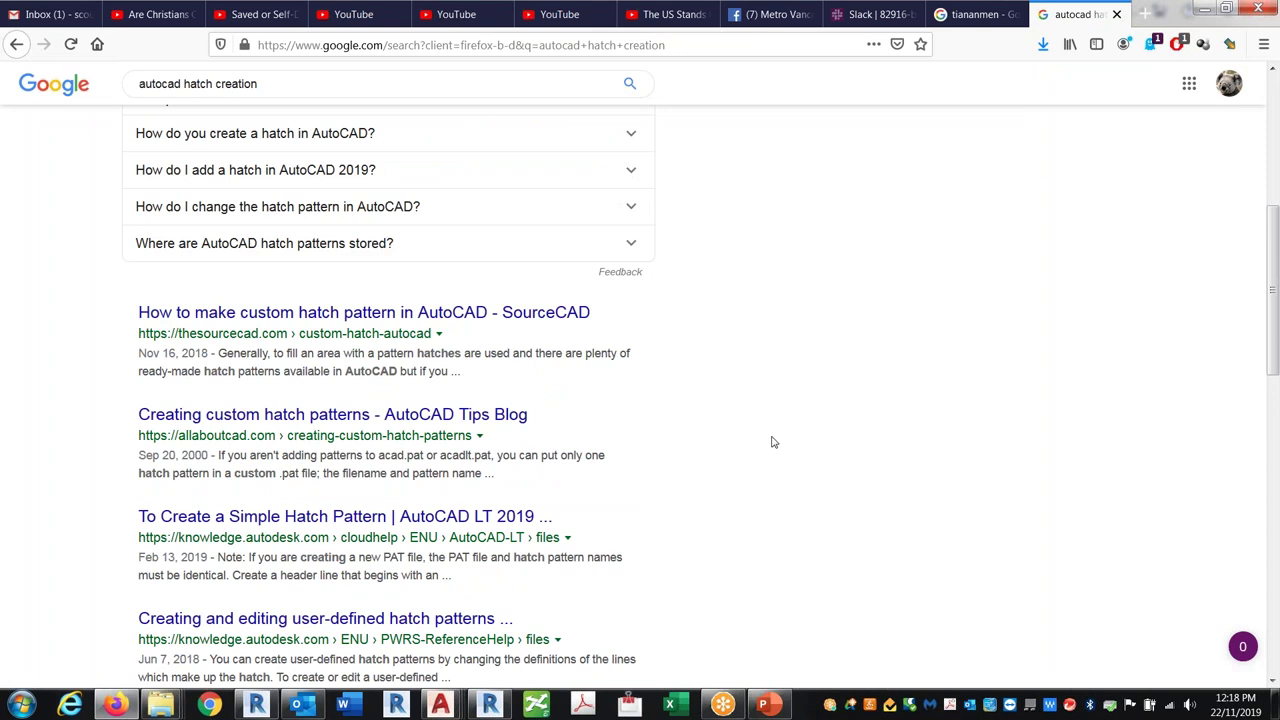
pyautogui.click(358, 314)
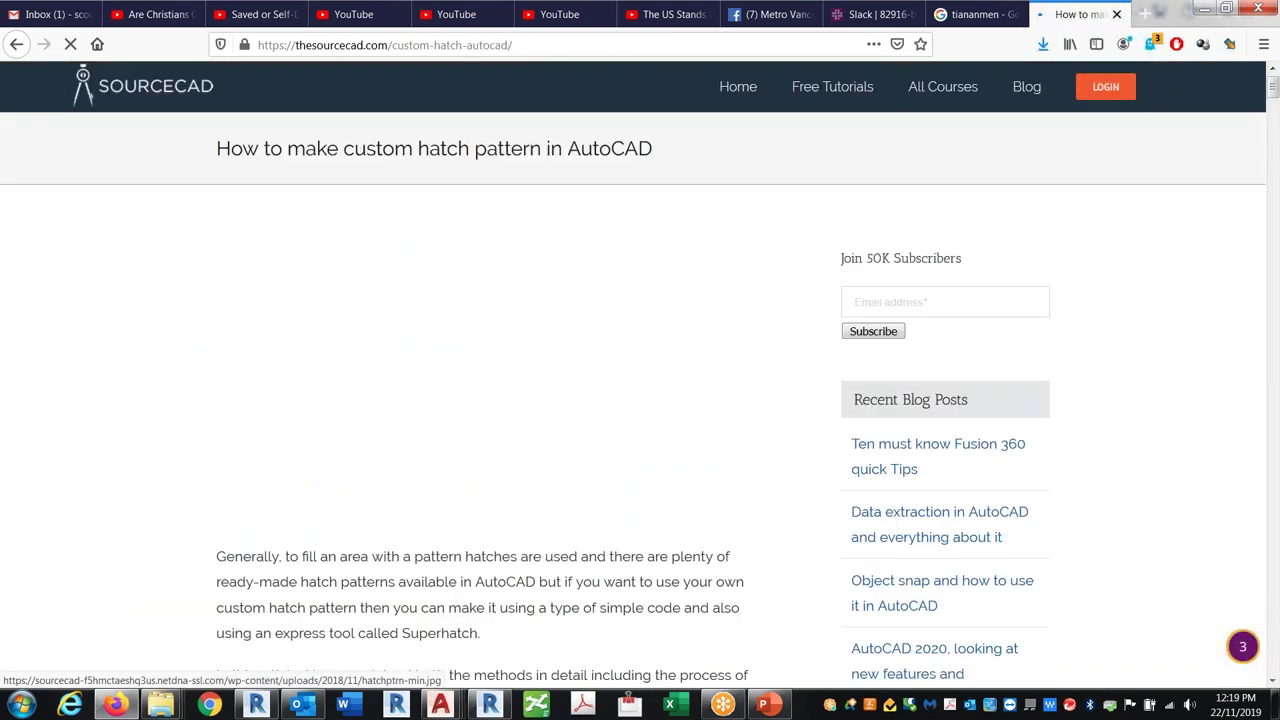
pyautogui.scroll(-4, 495, 375)
pyautogui.scroll(-7, 495, 375)
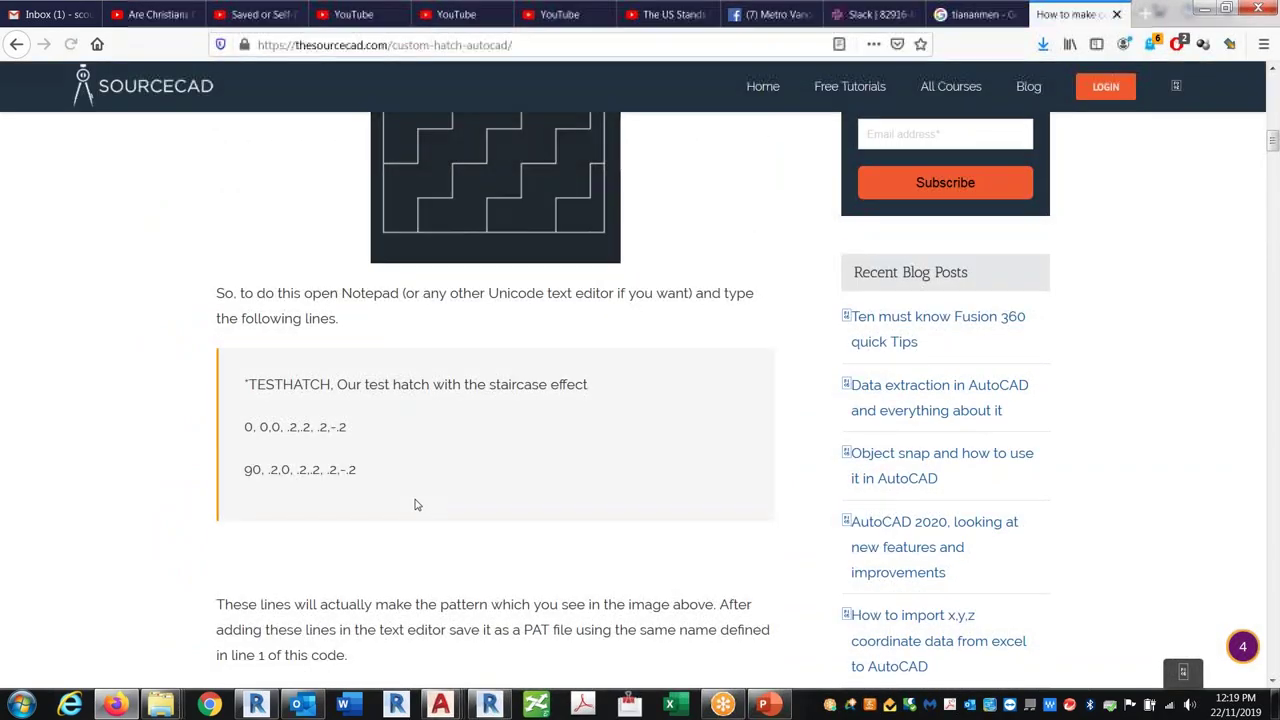
pyautogui.scroll(-2, 354, 240)
pyautogui.scroll(2, 300, 400)
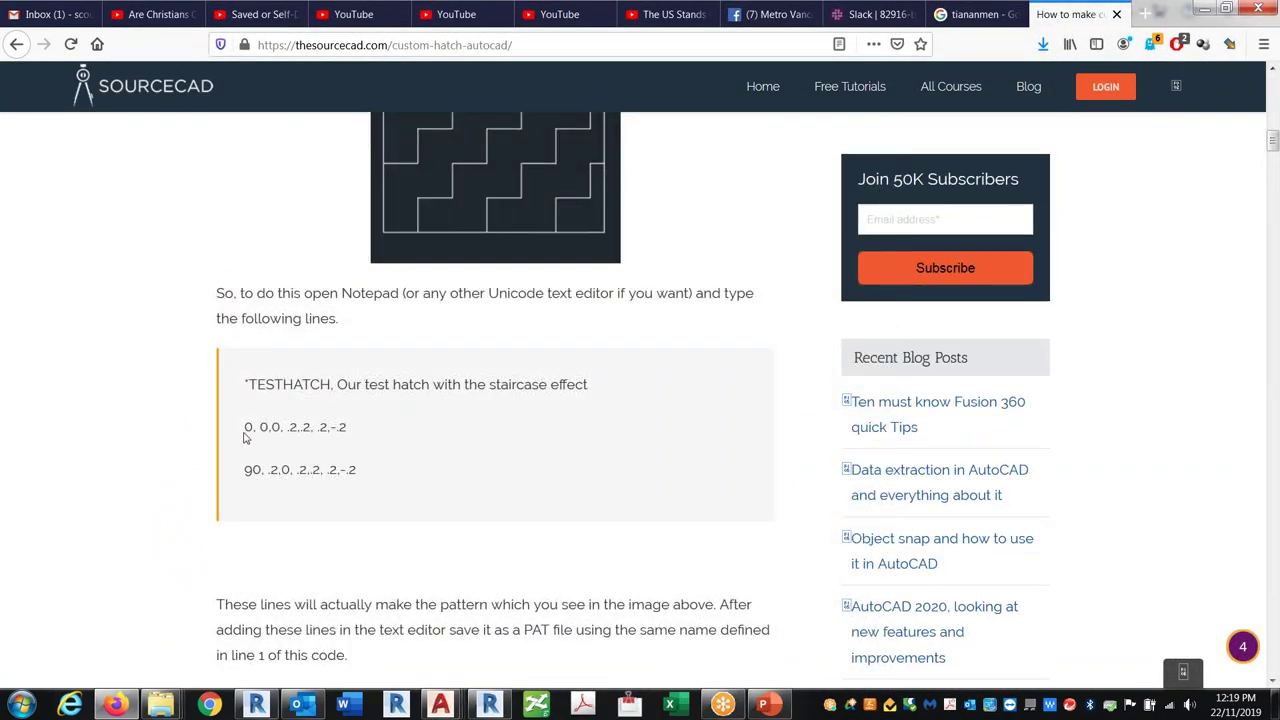
pyautogui.moveTo(366, 477); pyautogui.dragTo(228, 450)
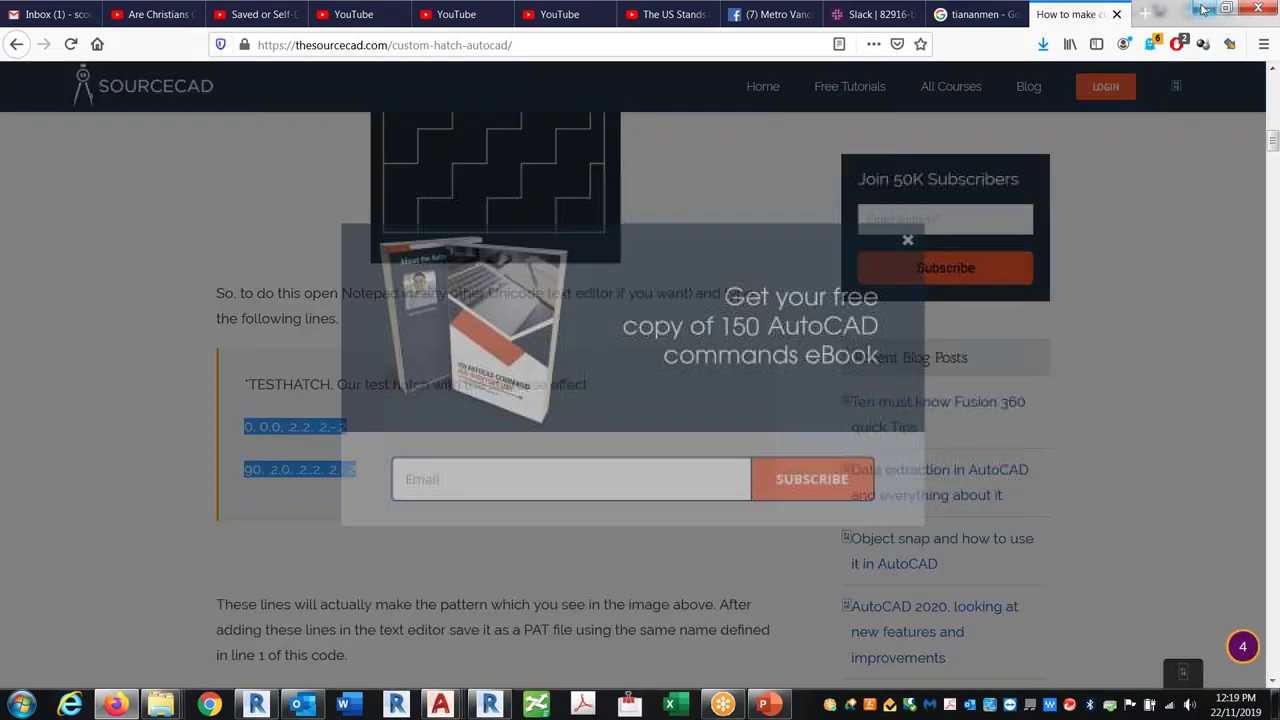
pyautogui.click(1203, 9)
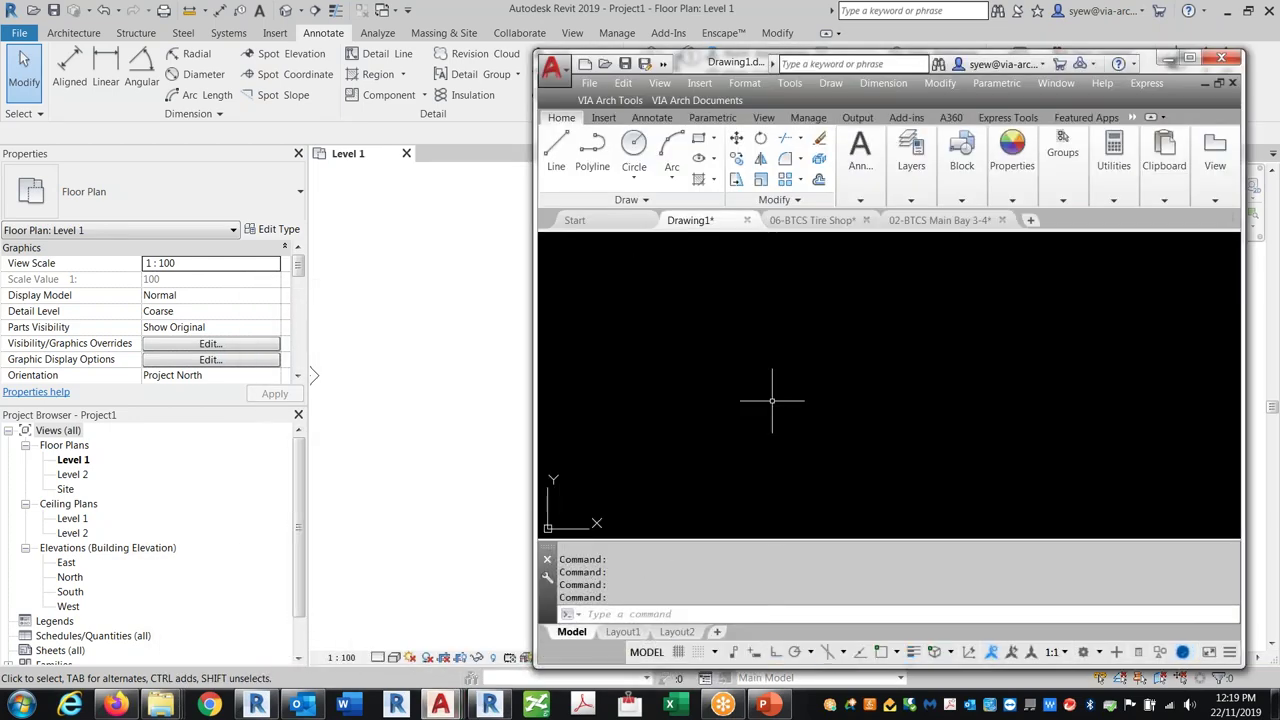
# Maximize AutoCAD and run VIA Arch Tools' Hatchcreation Boundary routine to draw the 1x1 pattern box.
pyautogui.click(1189, 57)
pyautogui.click(670, 28)
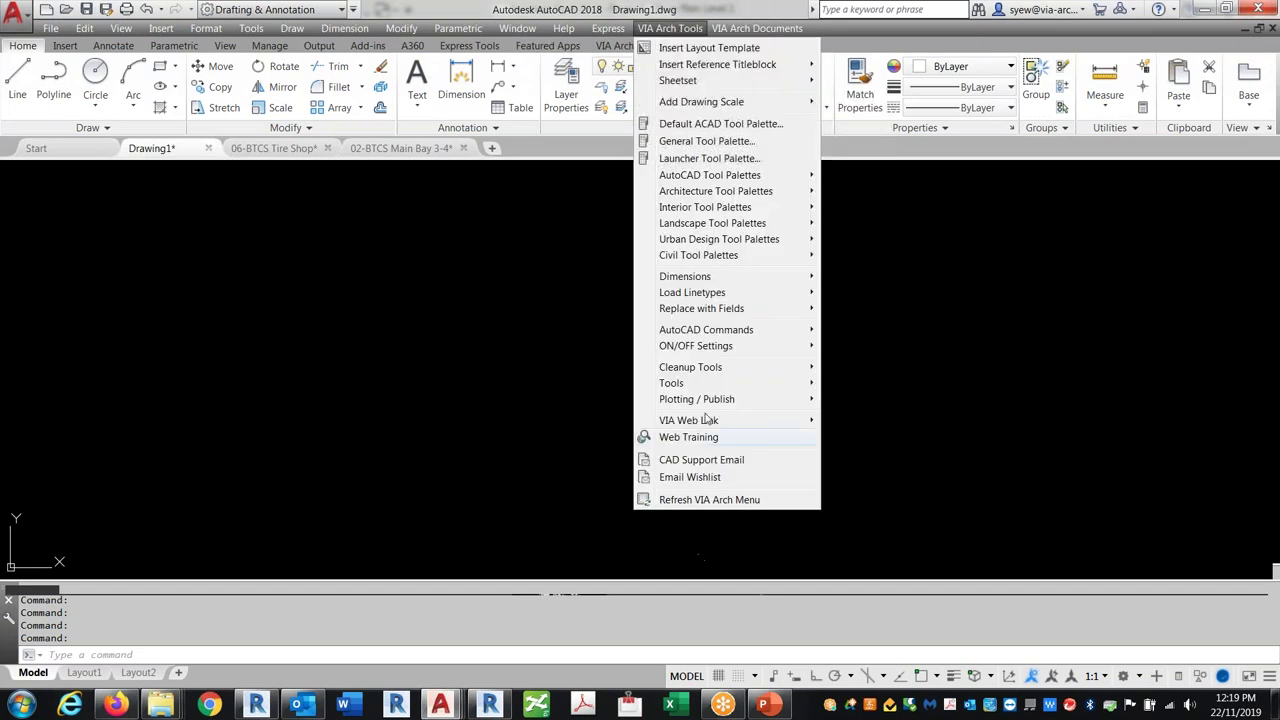
pyautogui.moveTo(685, 386)
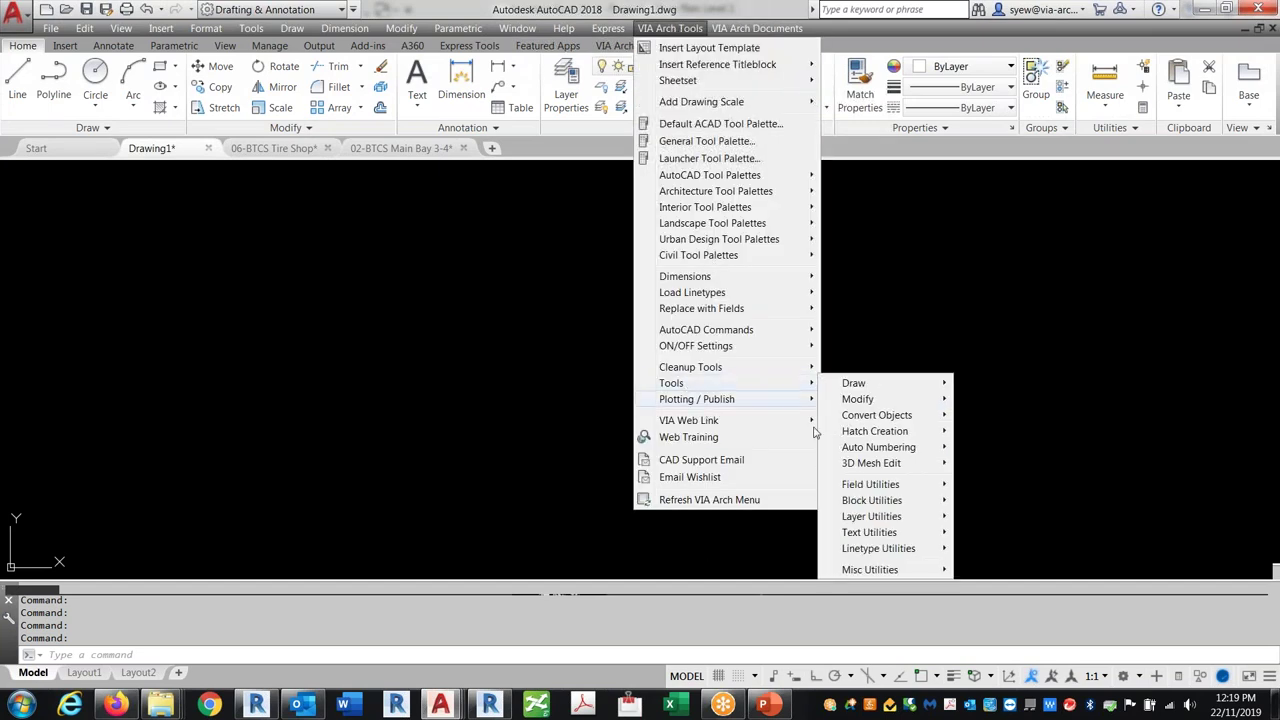
pyautogui.moveTo(899, 438)
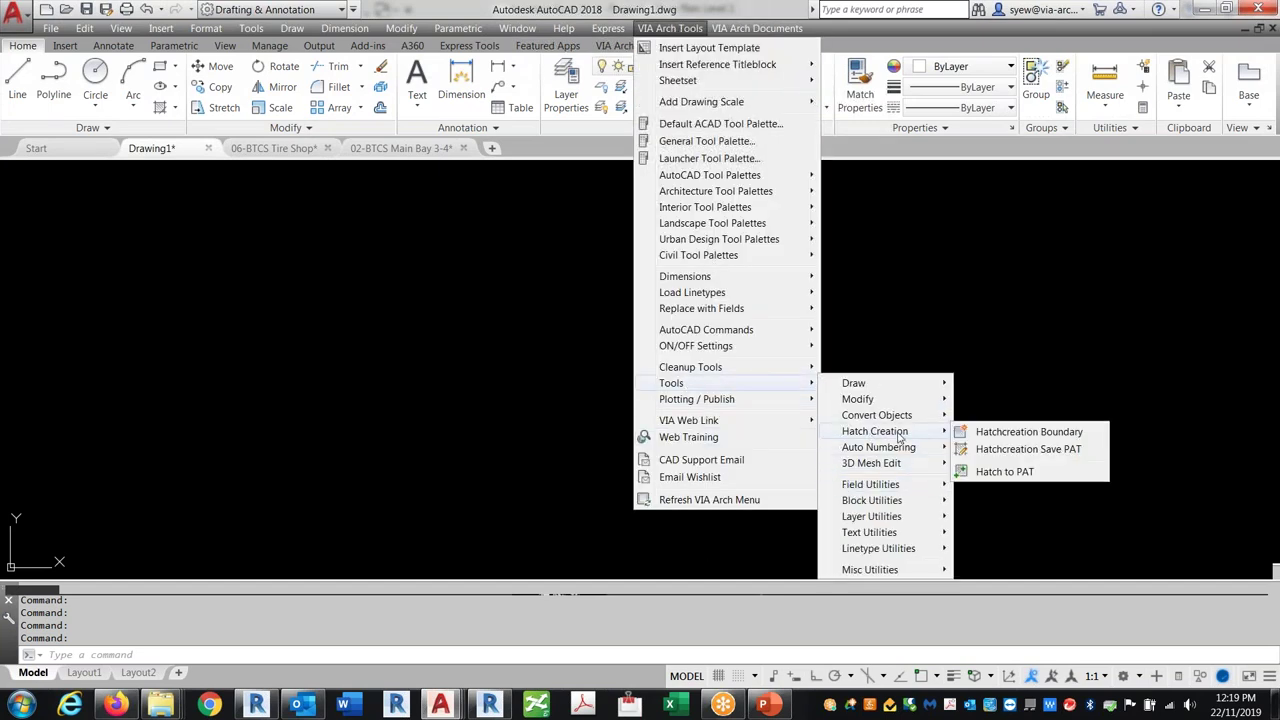
pyautogui.click(1040, 434)
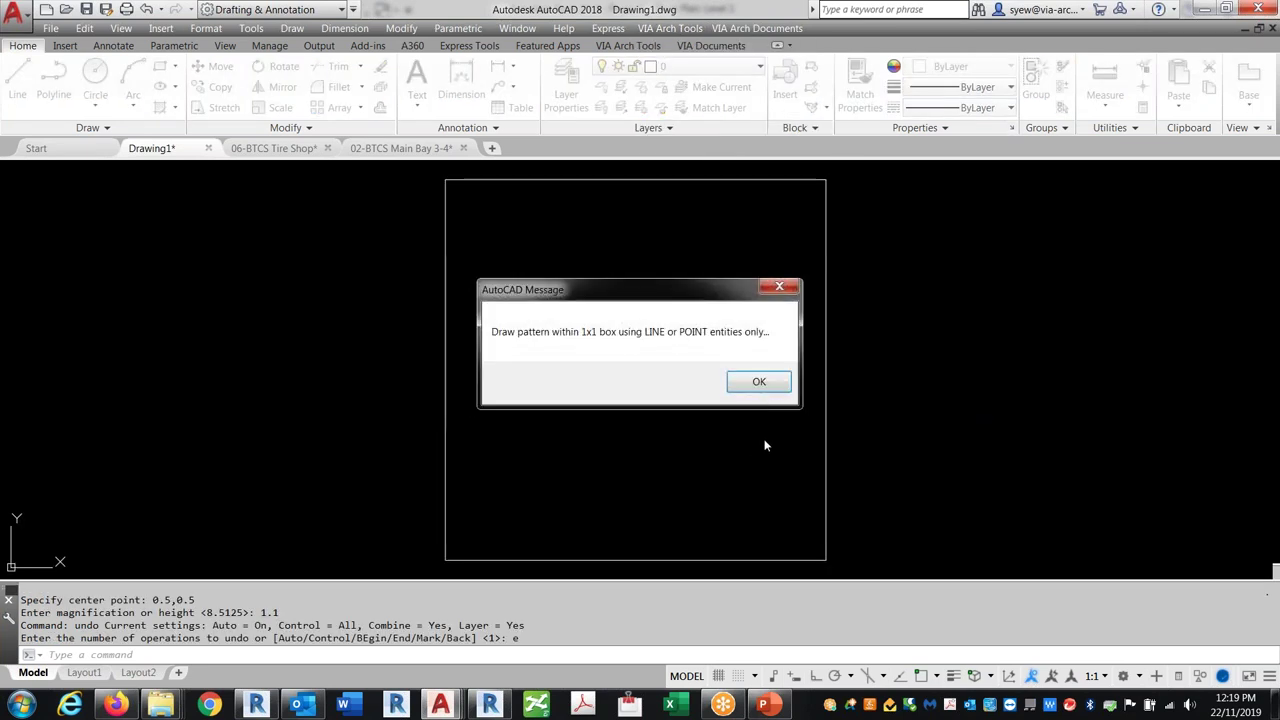
# Dismiss the pattern-drawing note, then start the SN snap command and cancel it.
pyautogui.click(766, 390)
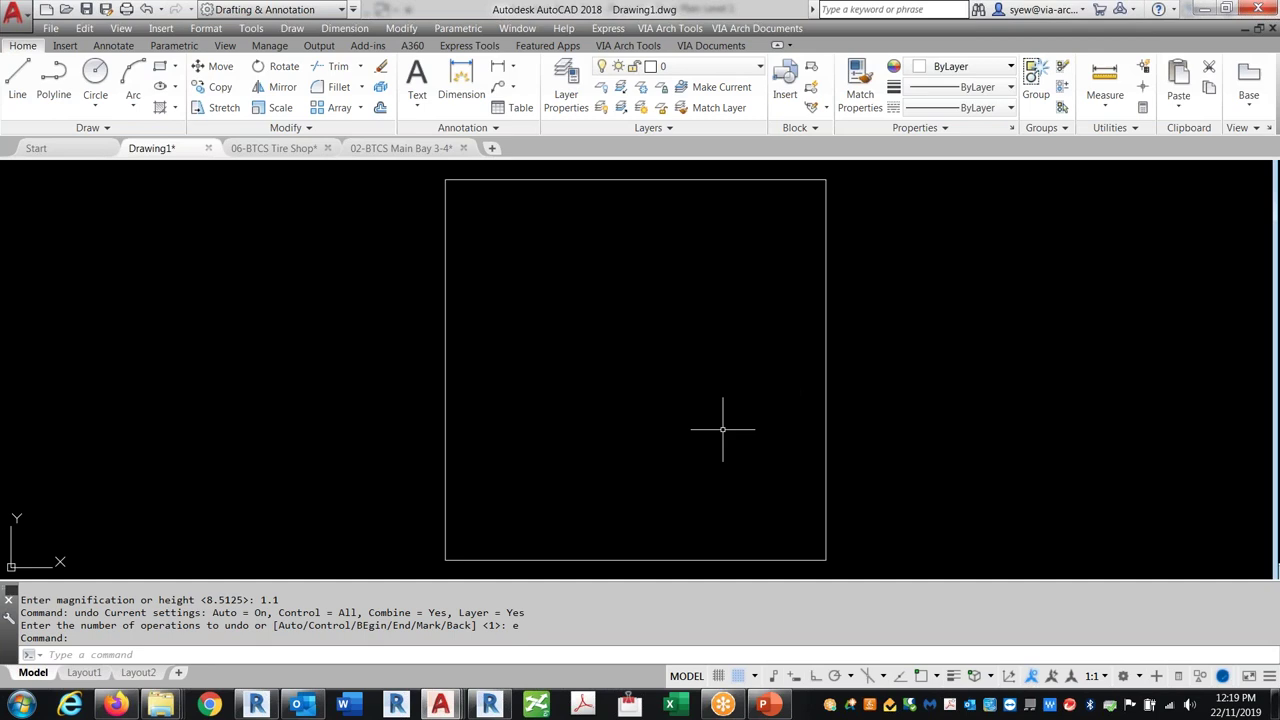
pyautogui.write('sn')
pyautogui.press('Return')
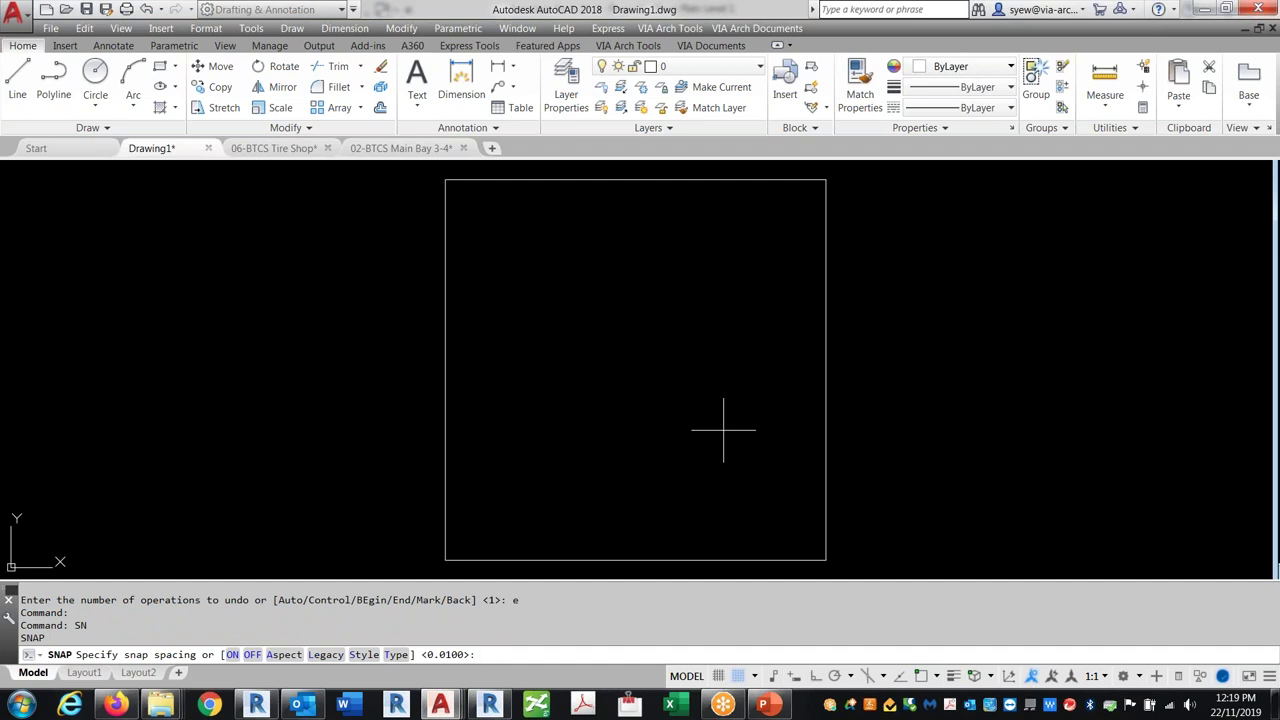
pyautogui.write('ap')
pyautogui.press('BackSpace')
pyautogui.press('Escape')
pyautogui.press('Escape')
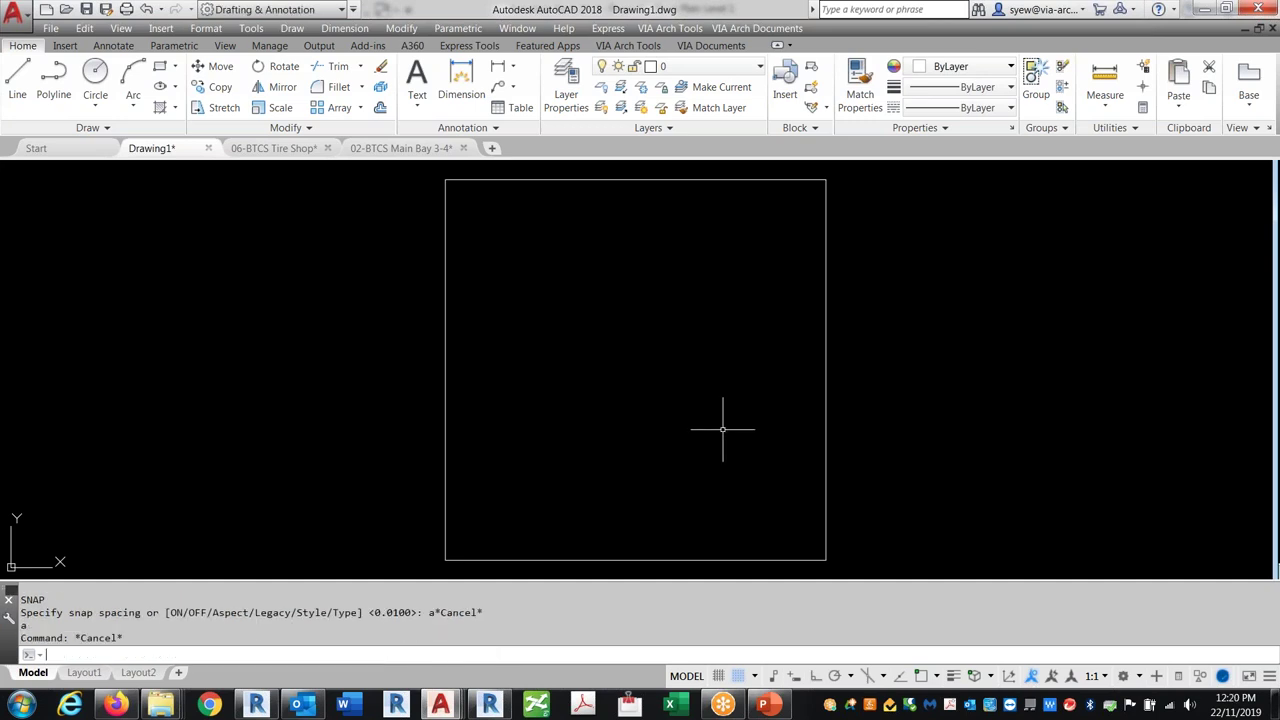
# Open the Load/Unload Applications dialog with the AP command.
pyautogui.write('ap')
pyautogui.press('Return')
pyautogui.click(670, 528)
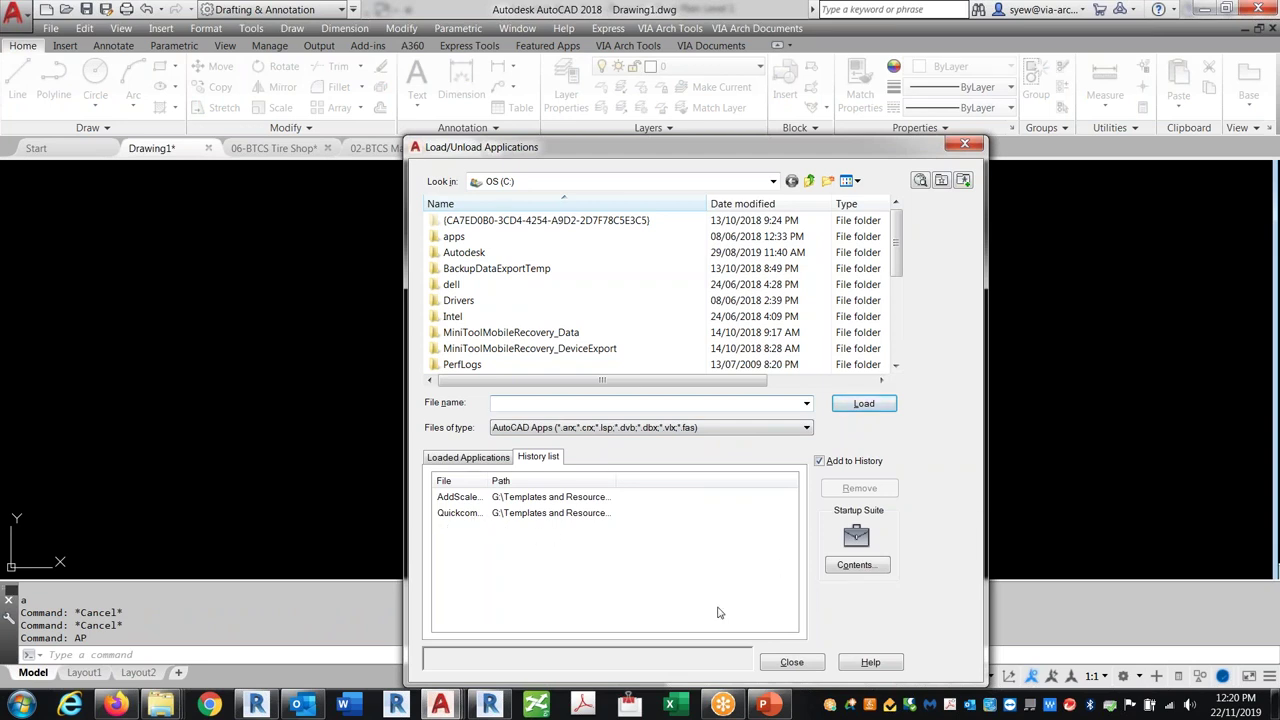
# Add hatchmaker.lsp from the LSP folder to the Startup Suite, then close both dialogs.
pyautogui.click(865, 569)
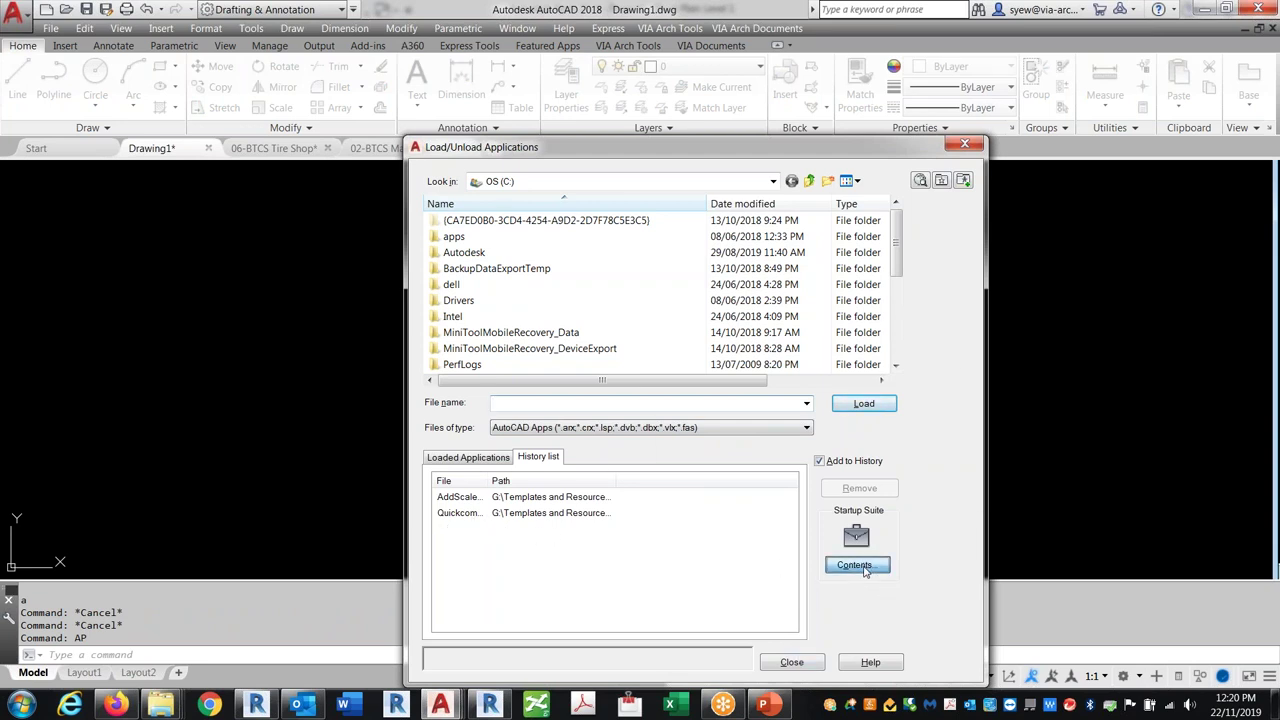
pyautogui.click(700, 574)
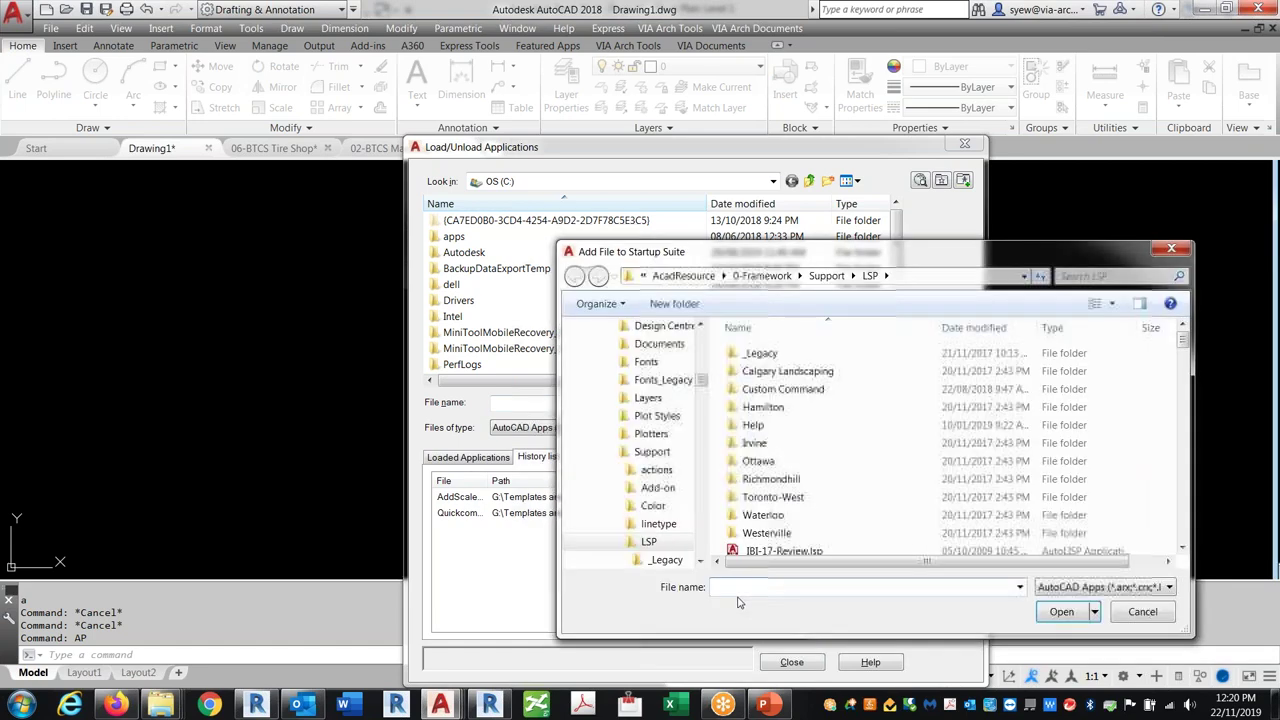
pyautogui.click(783, 551)
pyautogui.moveTo(1182, 340); pyautogui.dragTo(1164, 443)
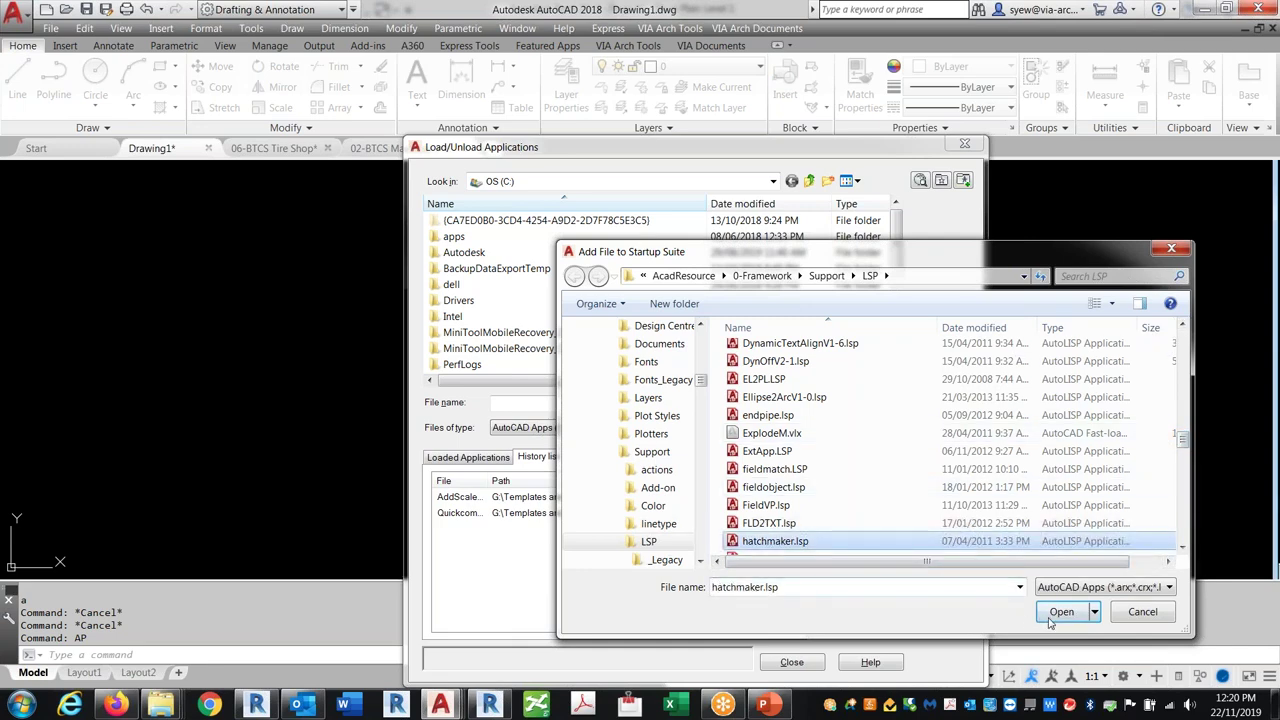
pyautogui.click(1148, 614)
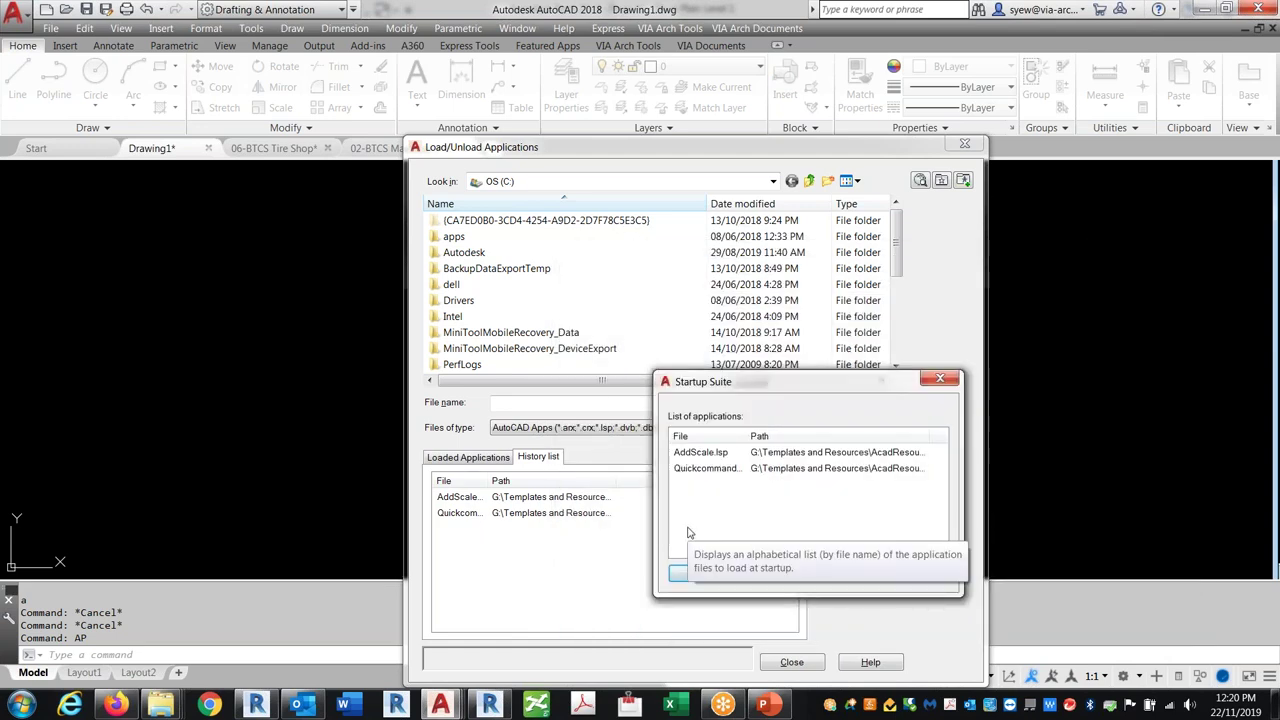
pyautogui.click(843, 574)
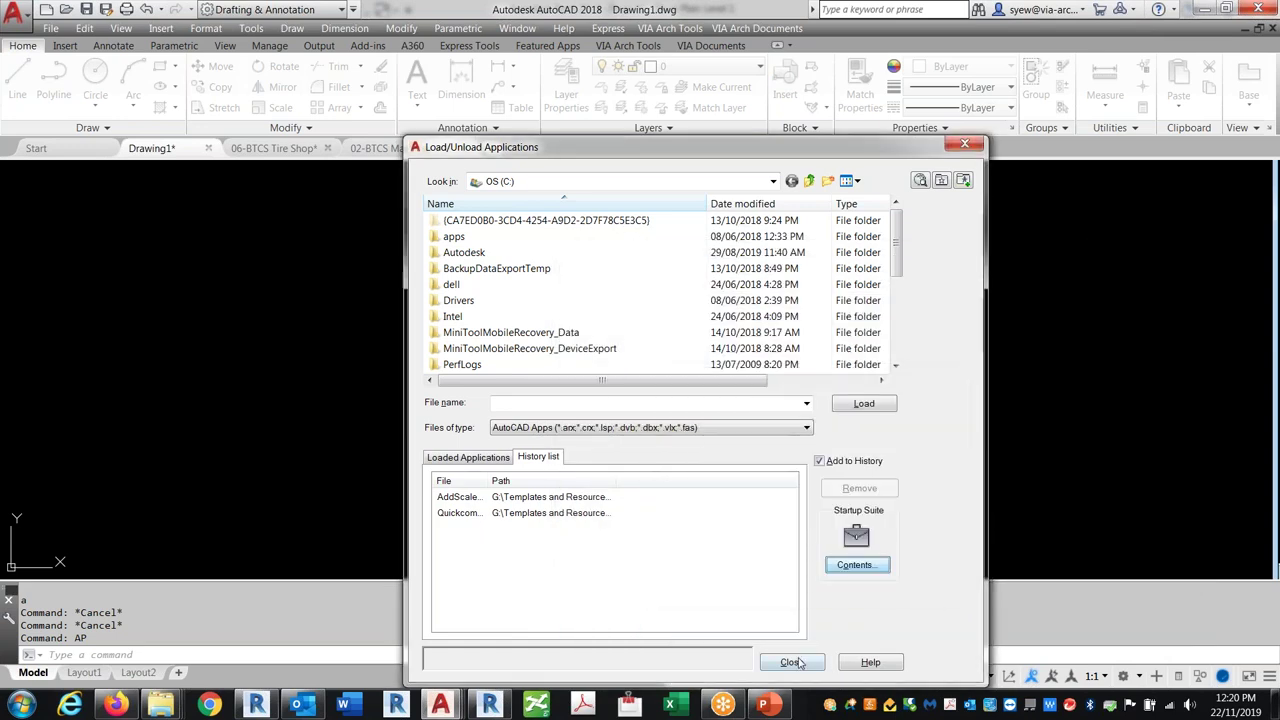
pyautogui.click(790, 662)
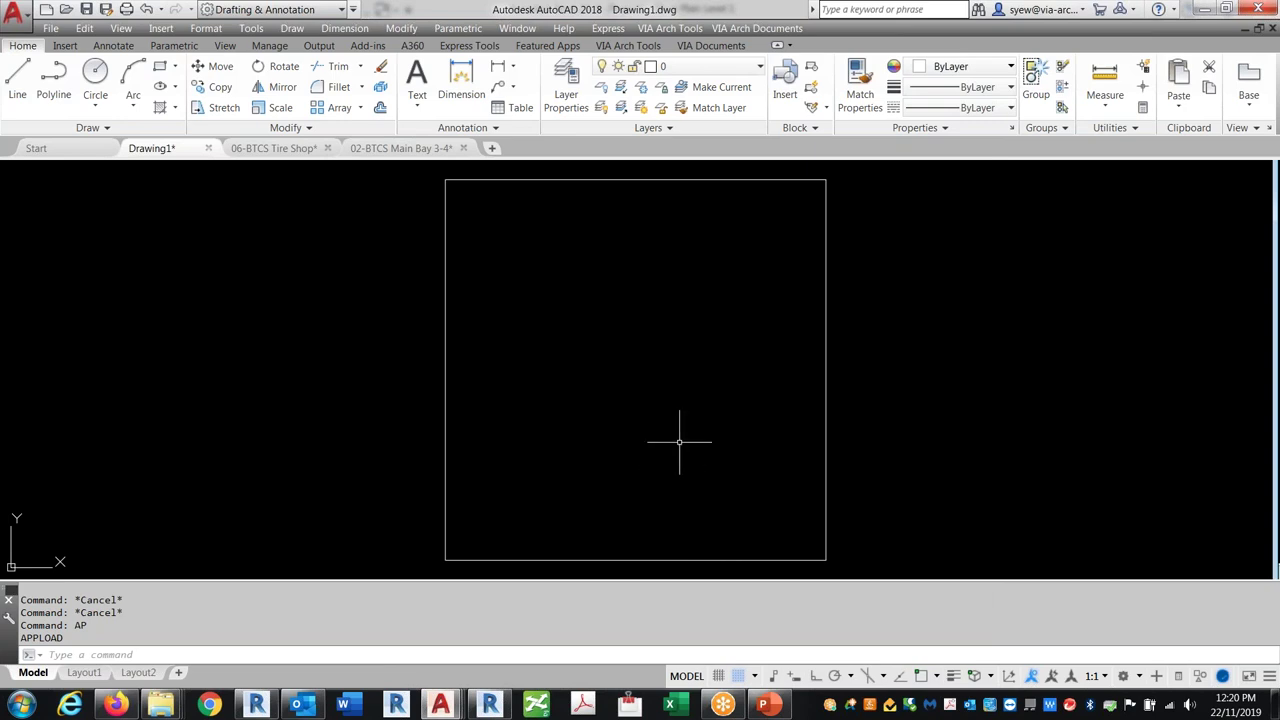
# Rerun Hatchcreation Boundary from VIA Arch Tools and dismiss its LINE-or-POINT note.
pyautogui.click(670, 28)
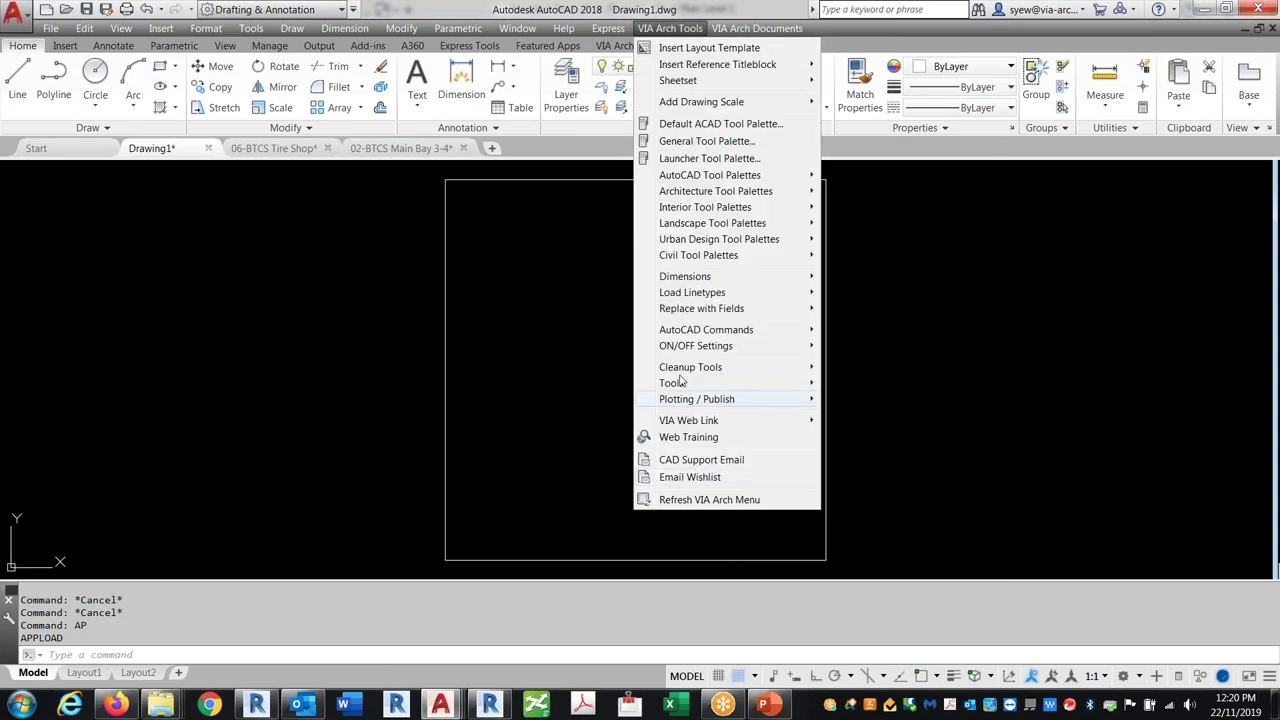
pyautogui.moveTo(679, 384)
pyautogui.moveTo(854, 540)
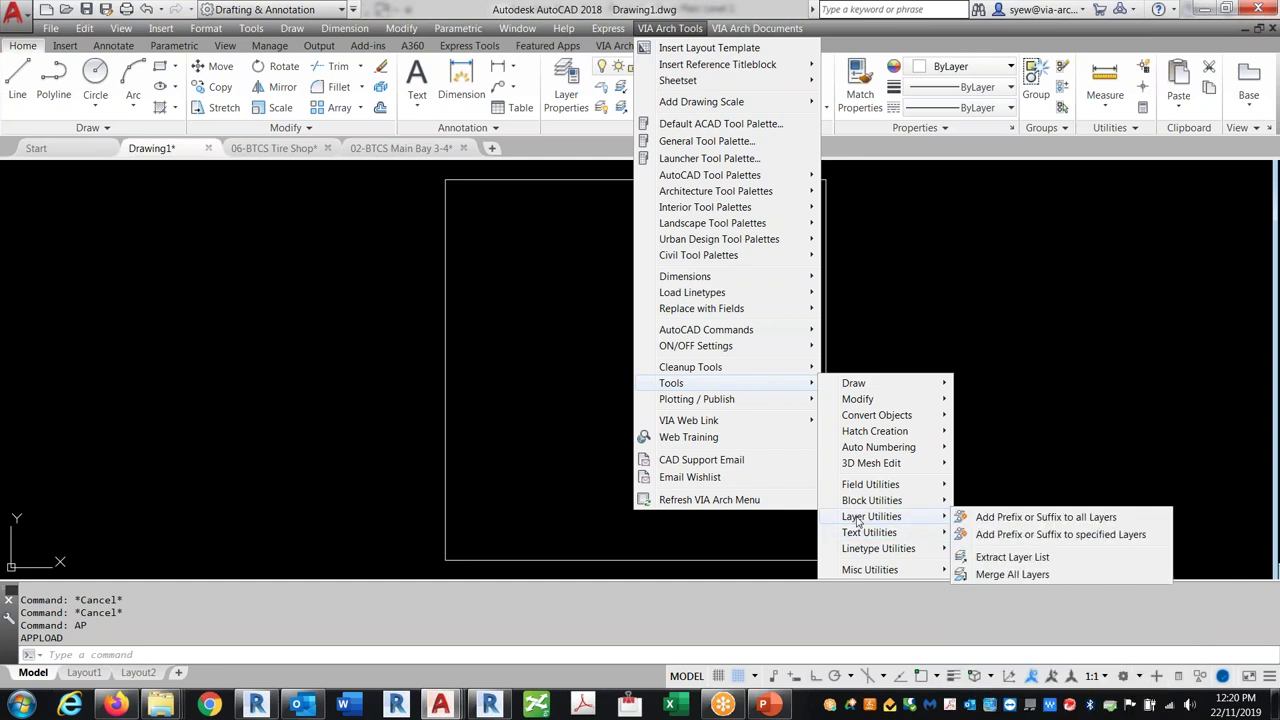
pyautogui.moveTo(872, 453)
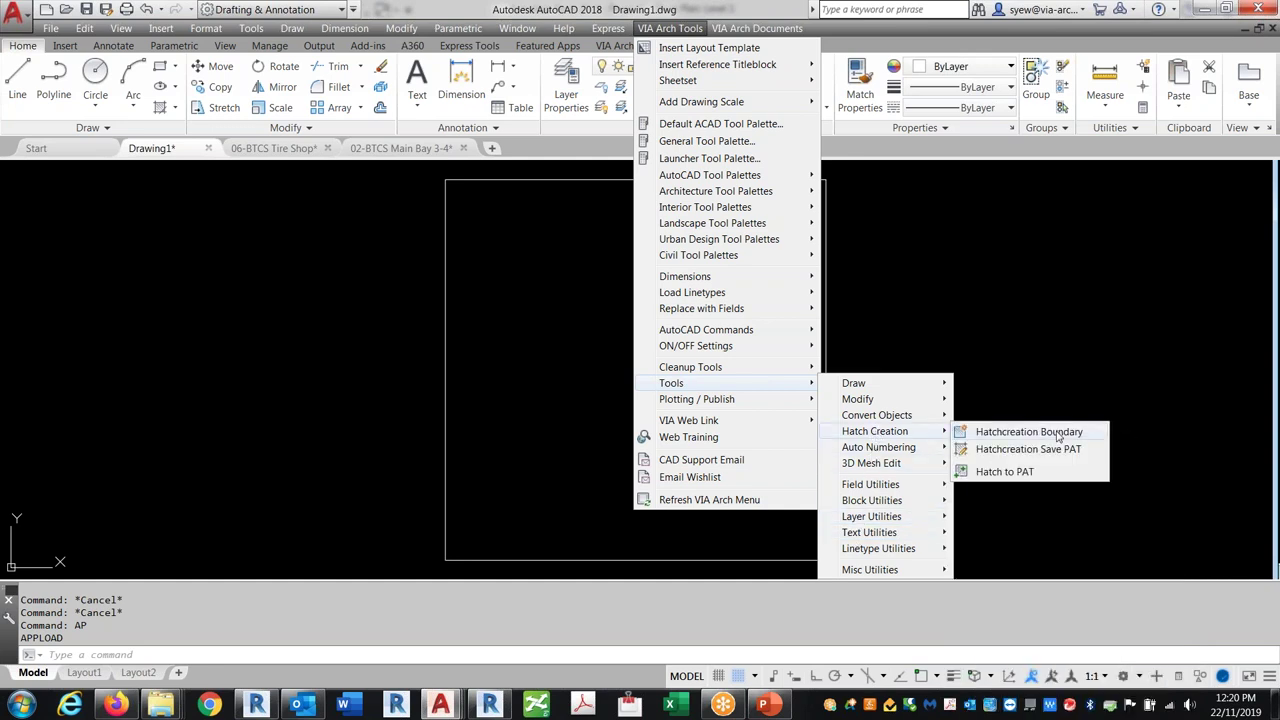
pyautogui.click(1055, 436)
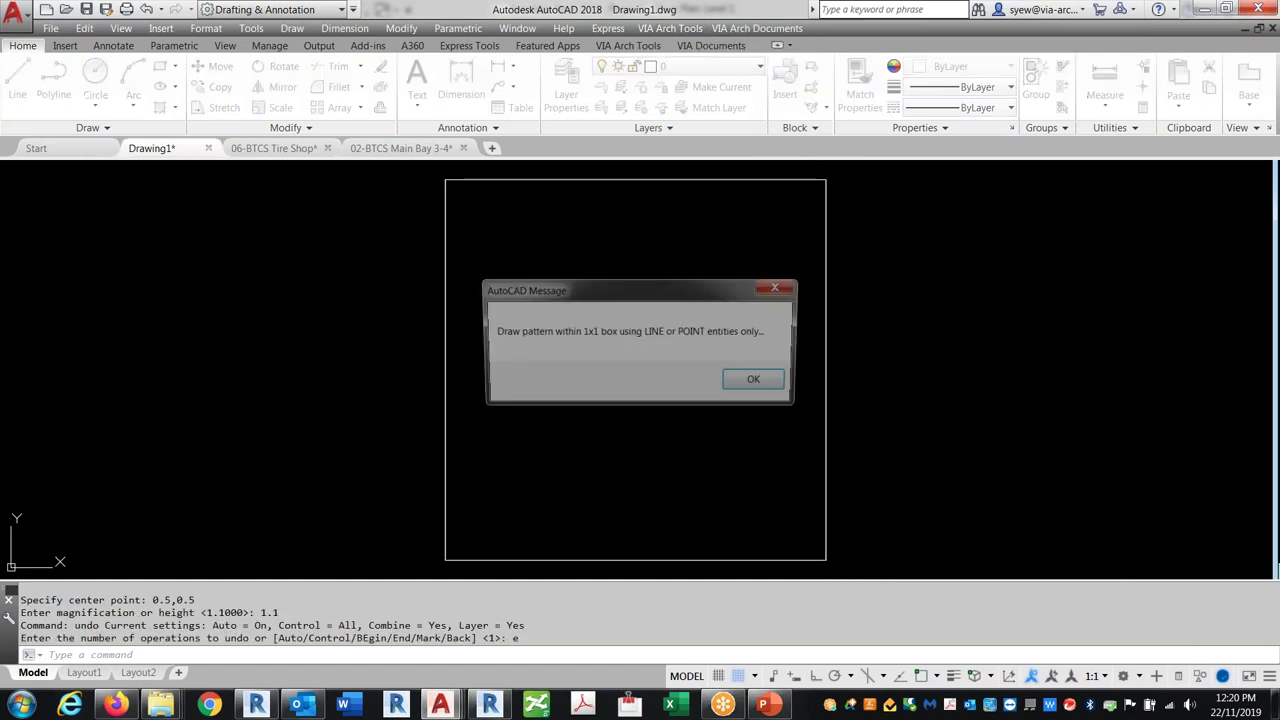
pyautogui.click(757, 381)
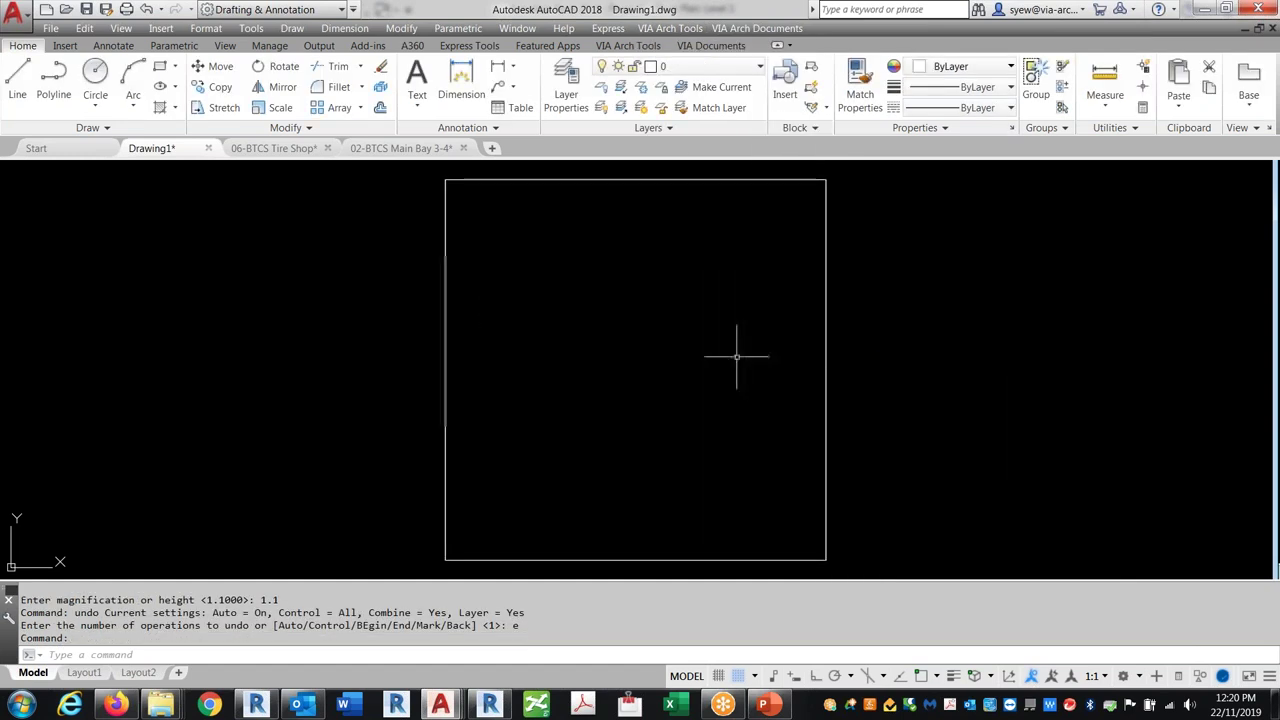
# Draw a horizontal centre line from the right edge's midpoint, perpendicular to the left edge.
pyautogui.click(826, 316)
pyautogui.press('Escape')
pyautogui.press('Escape')
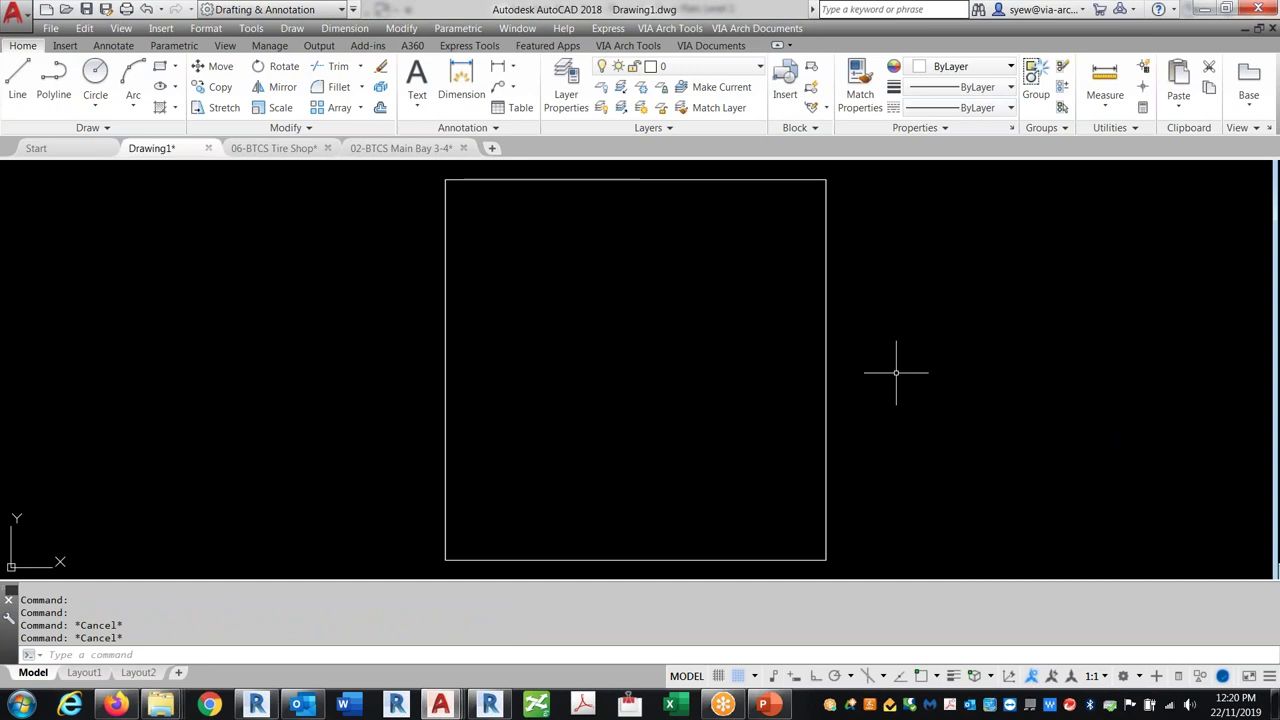
pyautogui.press('Escape')
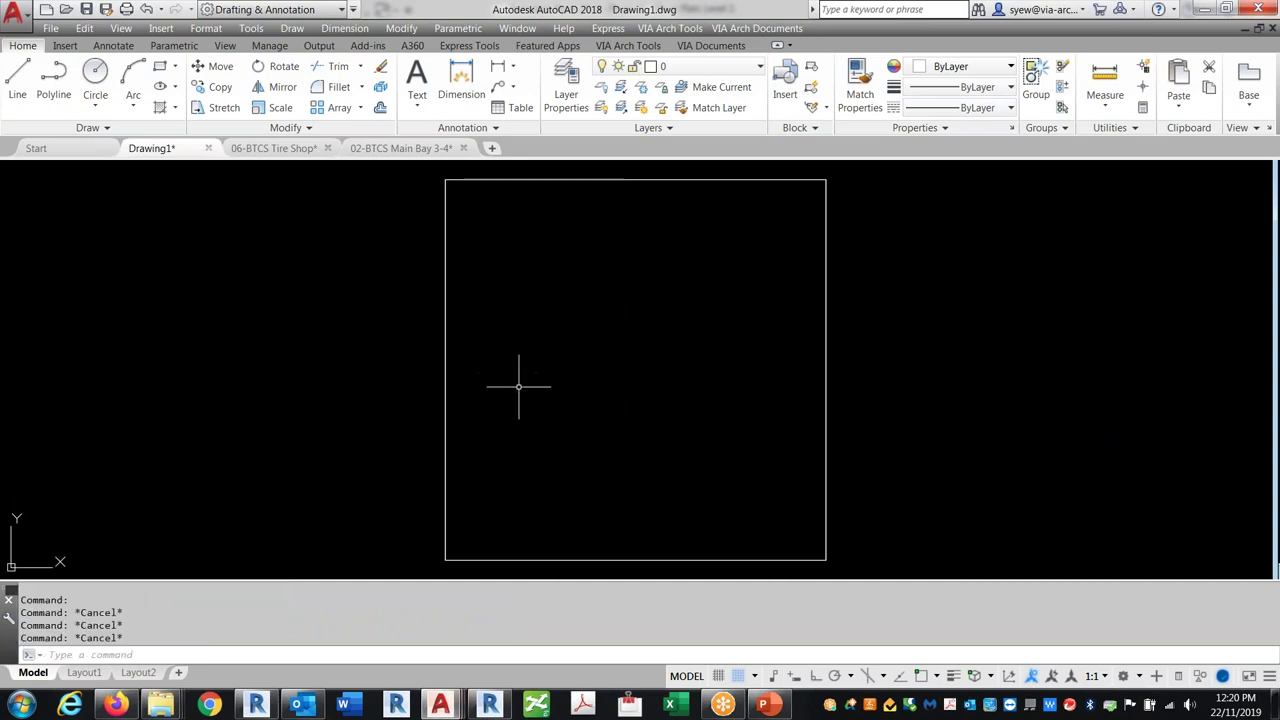
pyautogui.press('Return')
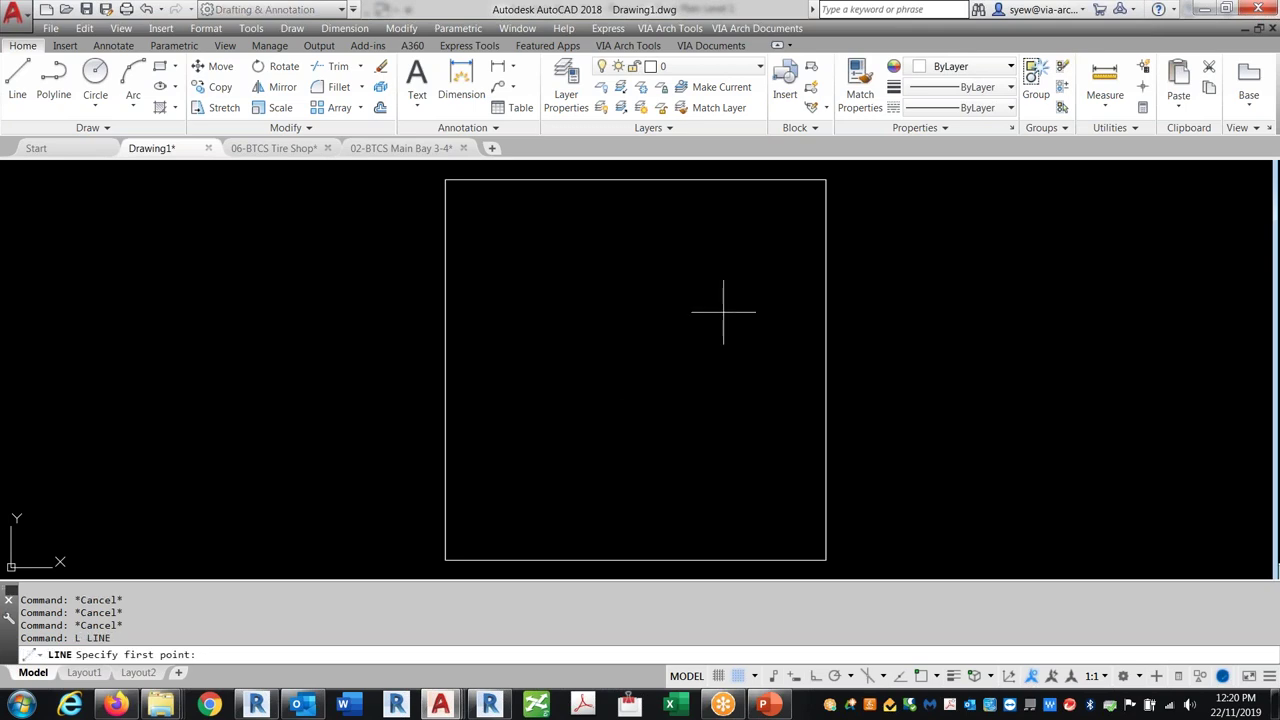
pyautogui.keyDown('shift'); pyautogui.rightClick(722, 300); pyautogui.keyUp('shift')
pyautogui.click(765, 400)
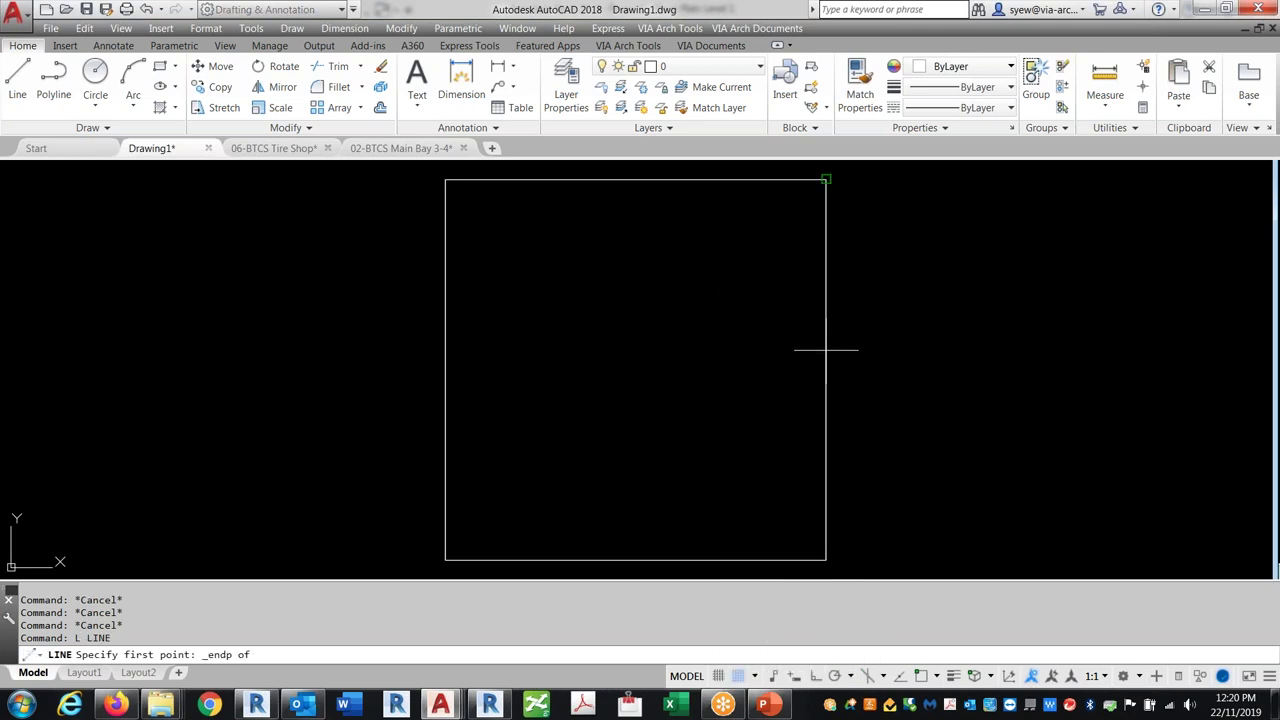
pyautogui.keyDown('shift'); pyautogui.rightClick(827, 300); pyautogui.keyUp('shift')
pyautogui.click(874, 424)
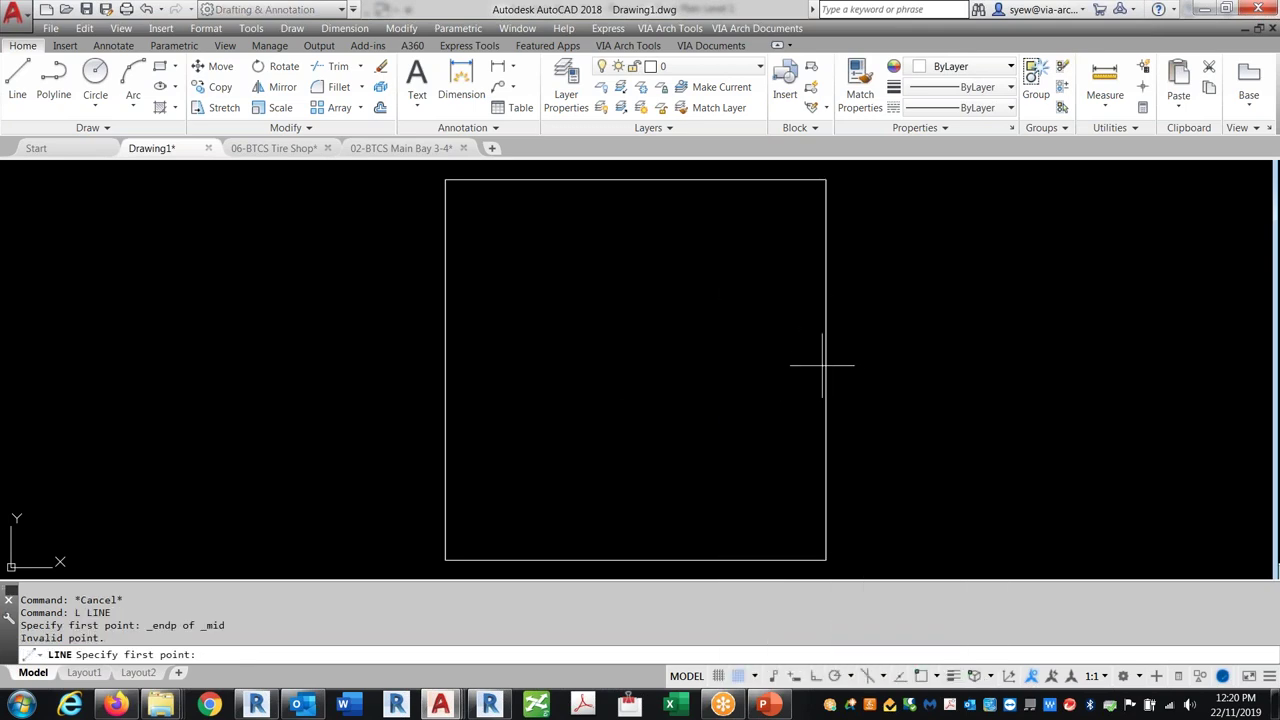
pyautogui.keyDown('shift'); pyautogui.rightClick(838, 368); pyautogui.keyUp('shift')
pyautogui.click(880, 420)
pyautogui.click(819, 366)
pyautogui.keyDown('shift'); pyautogui.rightClick(517, 371); pyautogui.keyUp('shift')
pyautogui.click(528, 563)
pyautogui.click(448, 363)
pyautogui.press('Escape')
# Draw a vertical centre line between the top and bottom edge midpoints.
pyautogui.press('Return')
pyautogui.keyDown('shift'); pyautogui.rightClick(650, 212); pyautogui.keyUp('shift')
pyautogui.click(694, 331)
pyautogui.click(636, 180)
pyautogui.keyDown('shift'); pyautogui.rightClick(678, 127); pyautogui.keyUp('shift')
pyautogui.click(712, 246)
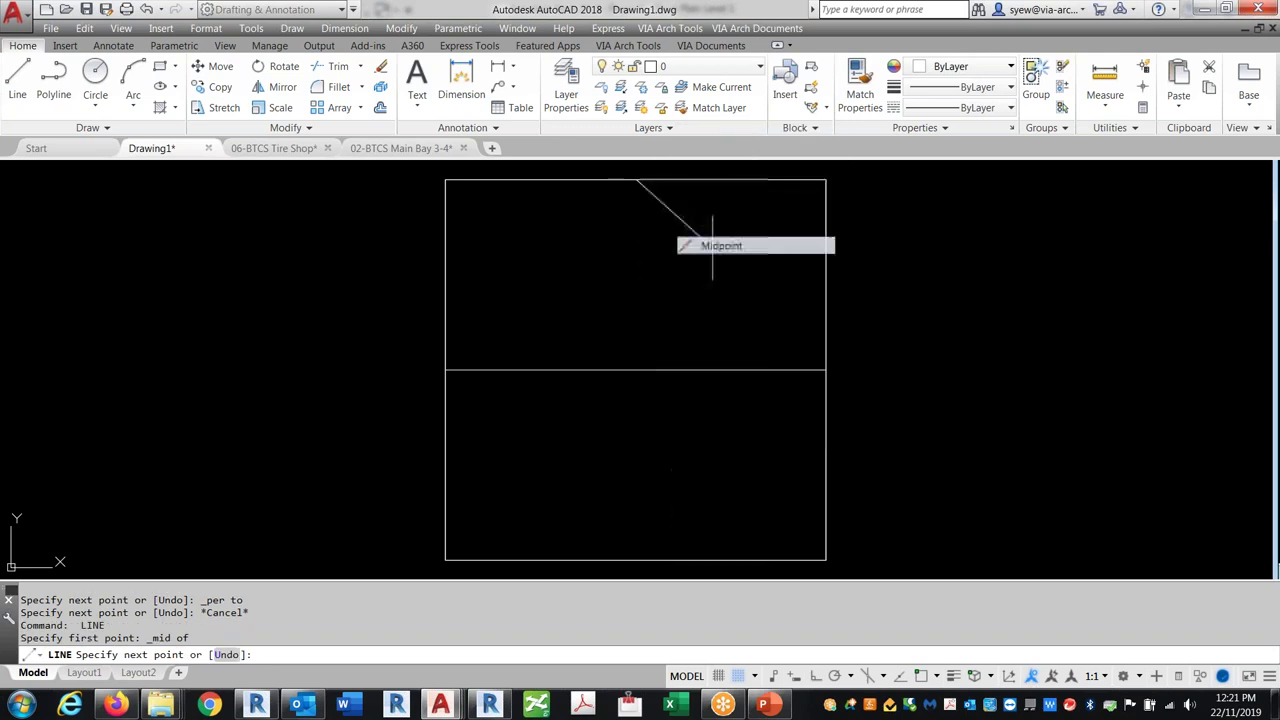
pyautogui.click(636, 560)
pyautogui.press('Escape')
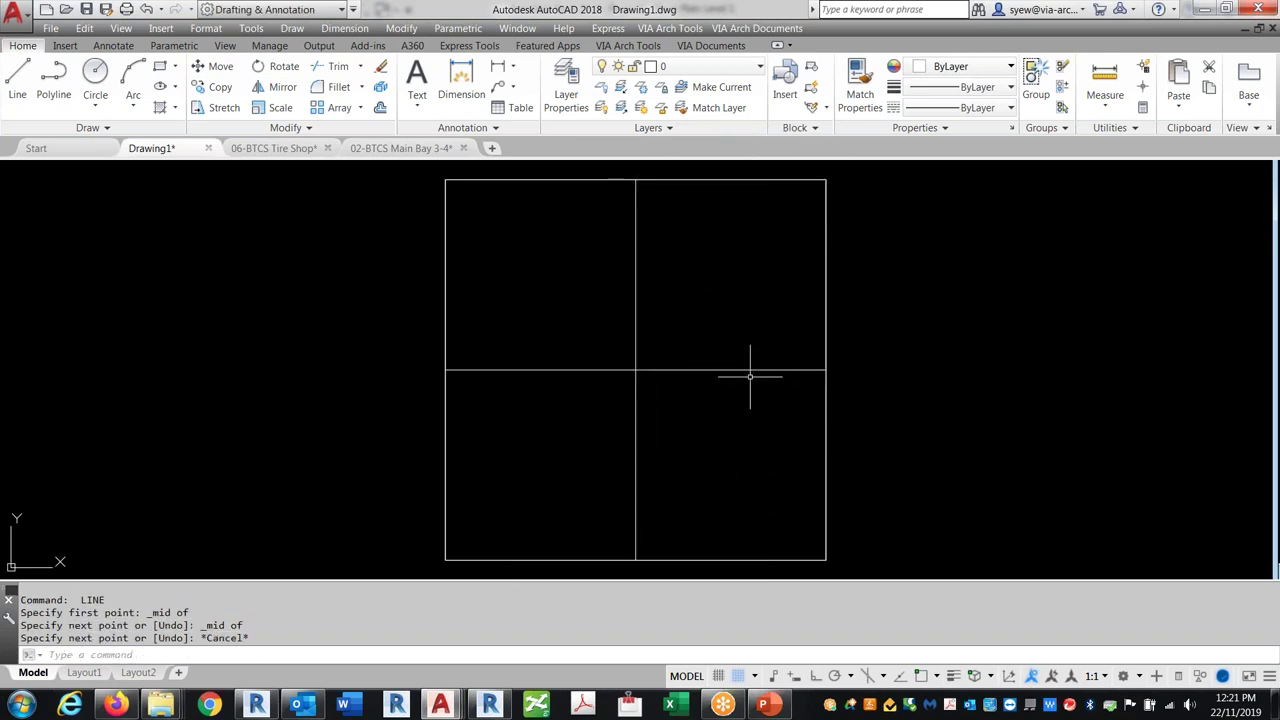
# Draw two diagonals forming an X in the top-left quarter, then select the outer square.
pyautogui.write('l')
pyautogui.press('Return')
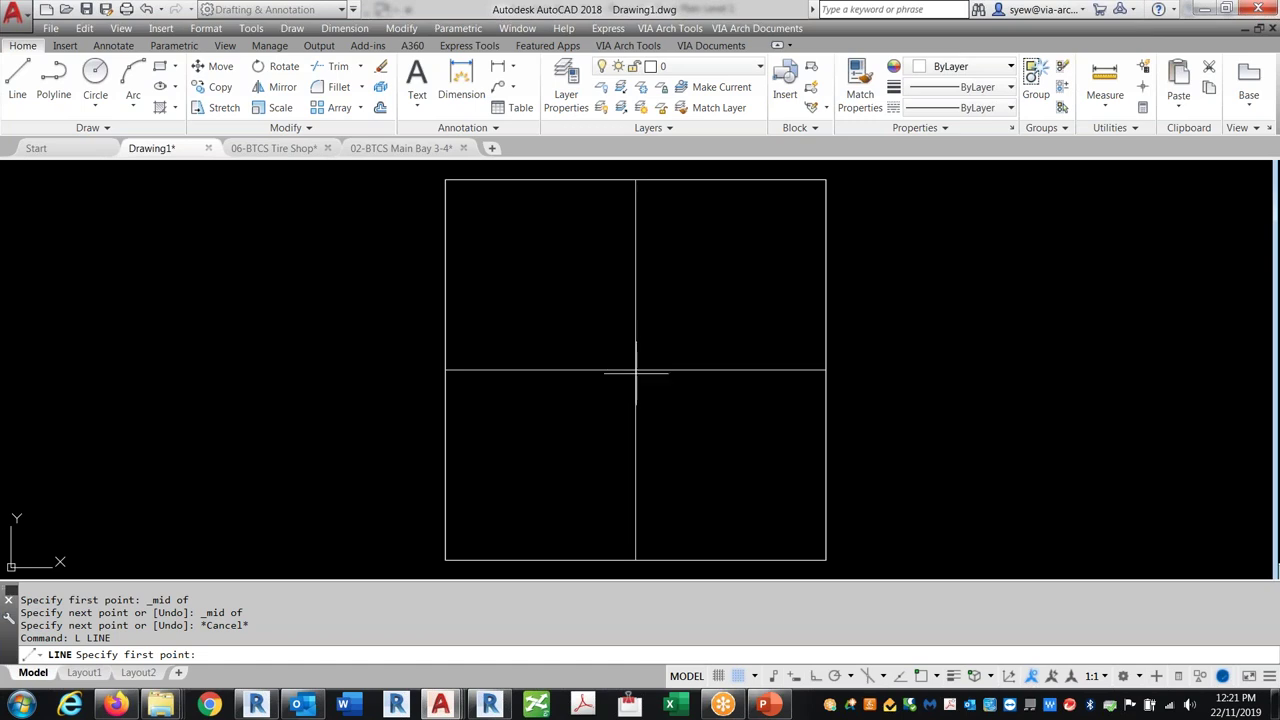
pyautogui.click(636, 370)
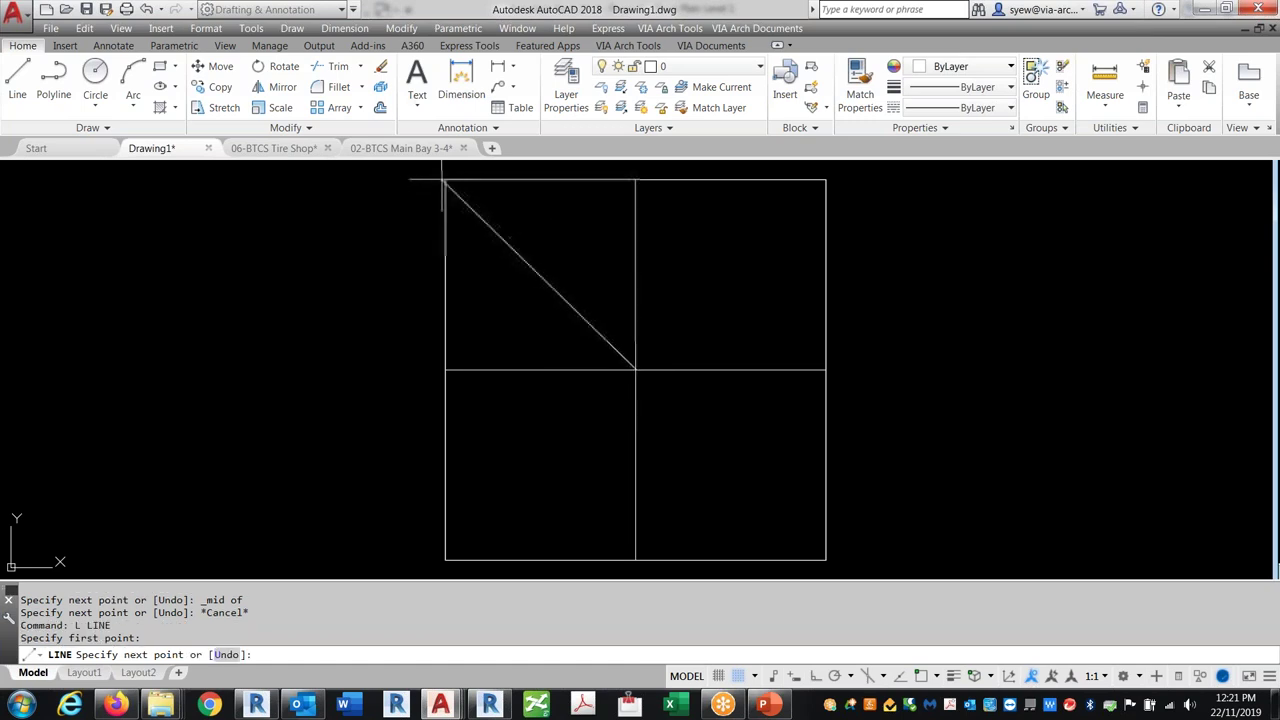
pyautogui.click(445, 180)
pyautogui.press('Escape')
pyautogui.press('Return')
pyautogui.click(445, 370)
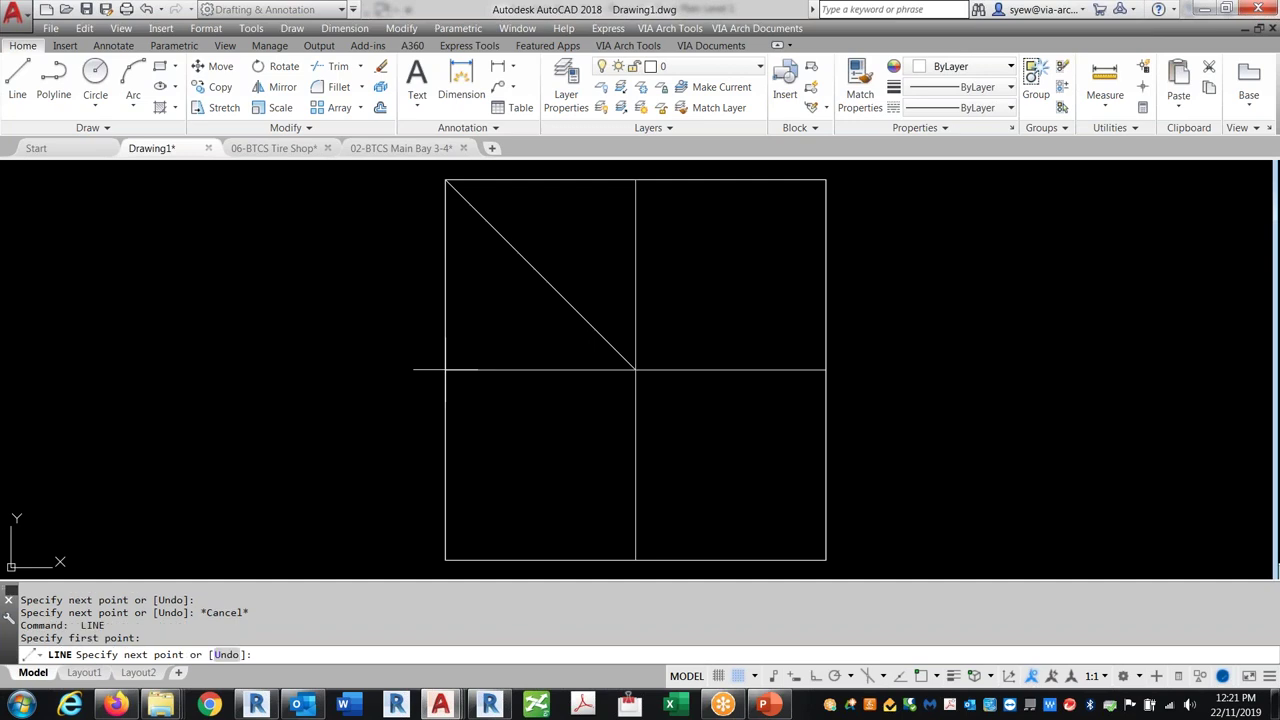
pyautogui.click(636, 180)
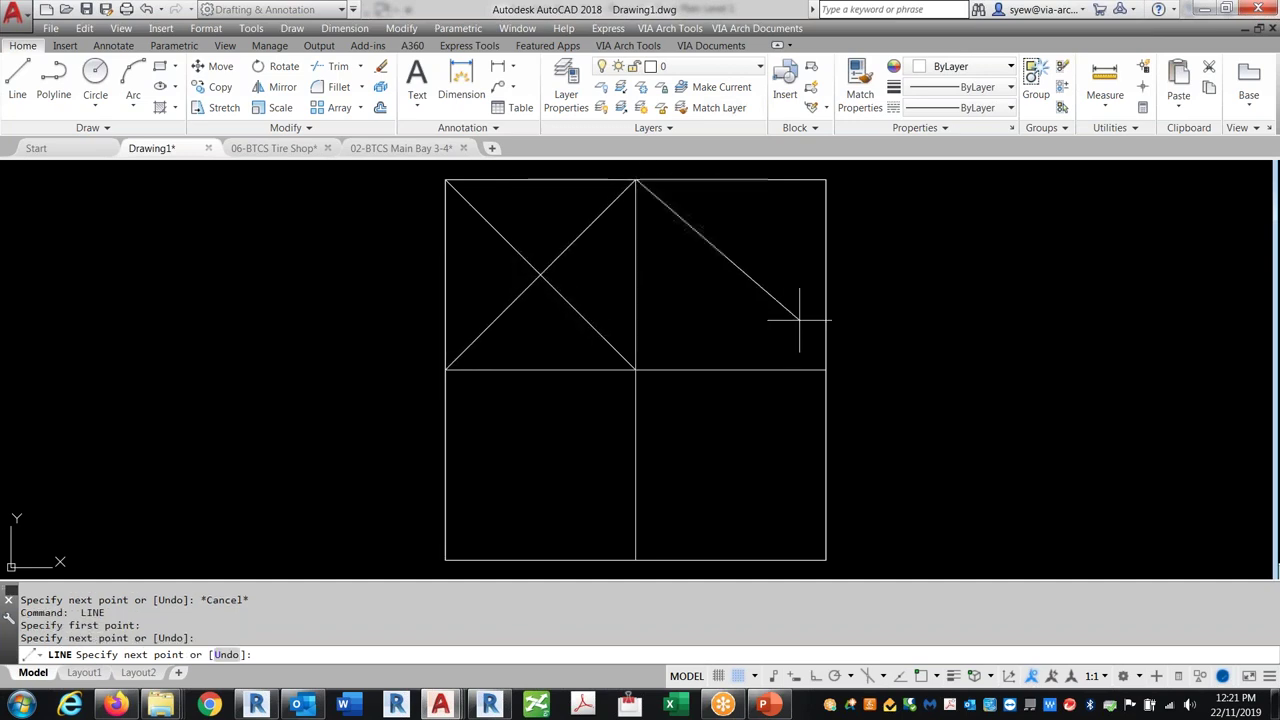
pyautogui.press('Escape')
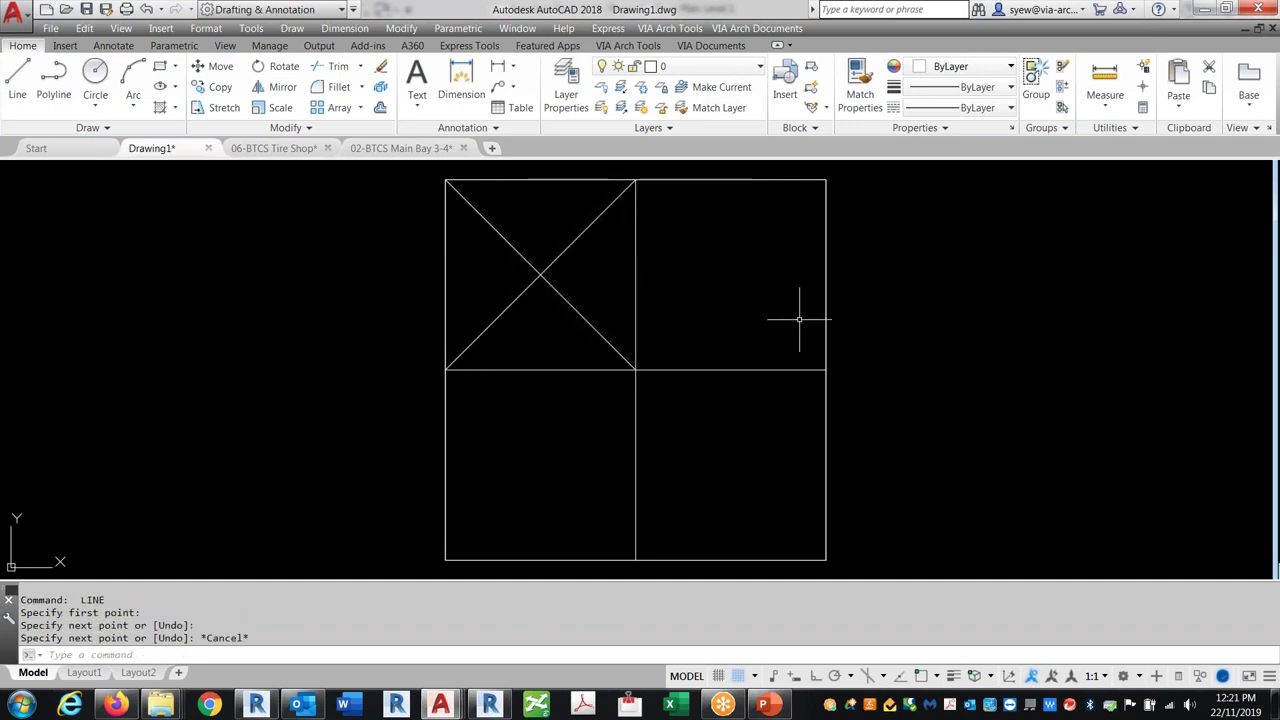
pyautogui.click(693, 180)
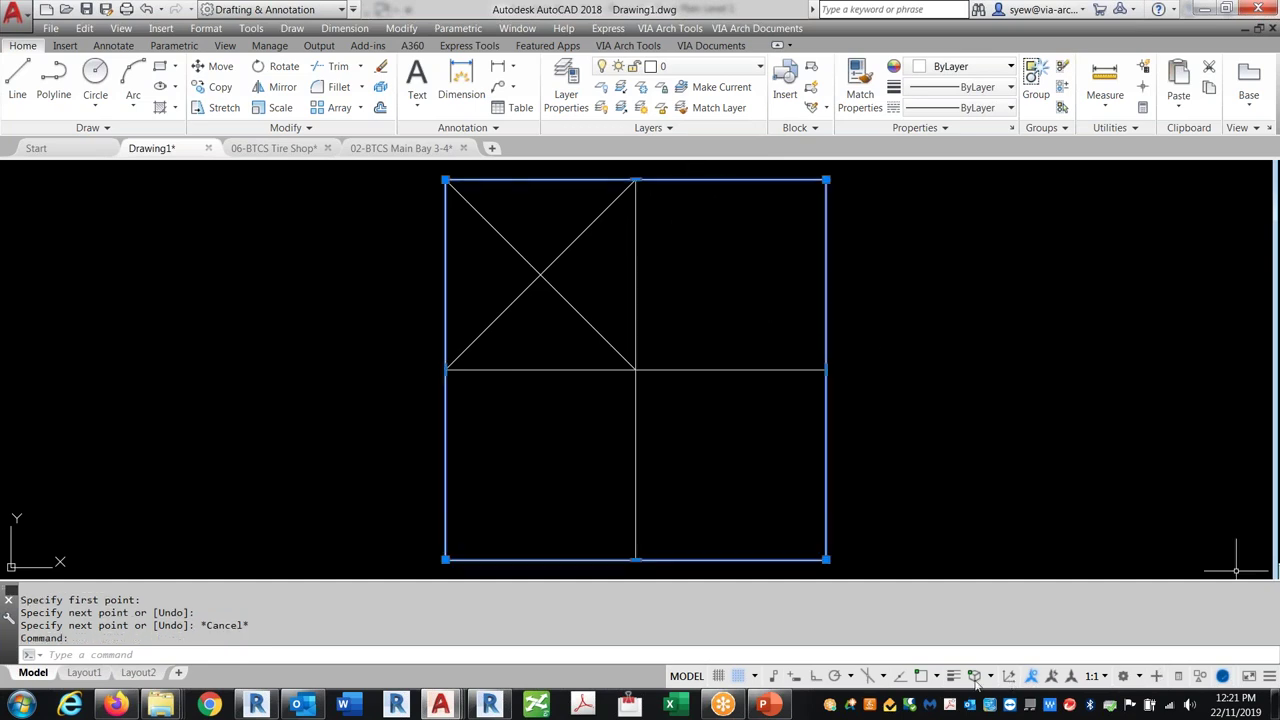
# Temporarily hide and then erase the outer rectangle.
pyautogui.click(1200, 678)
pyautogui.click(1205, 591)
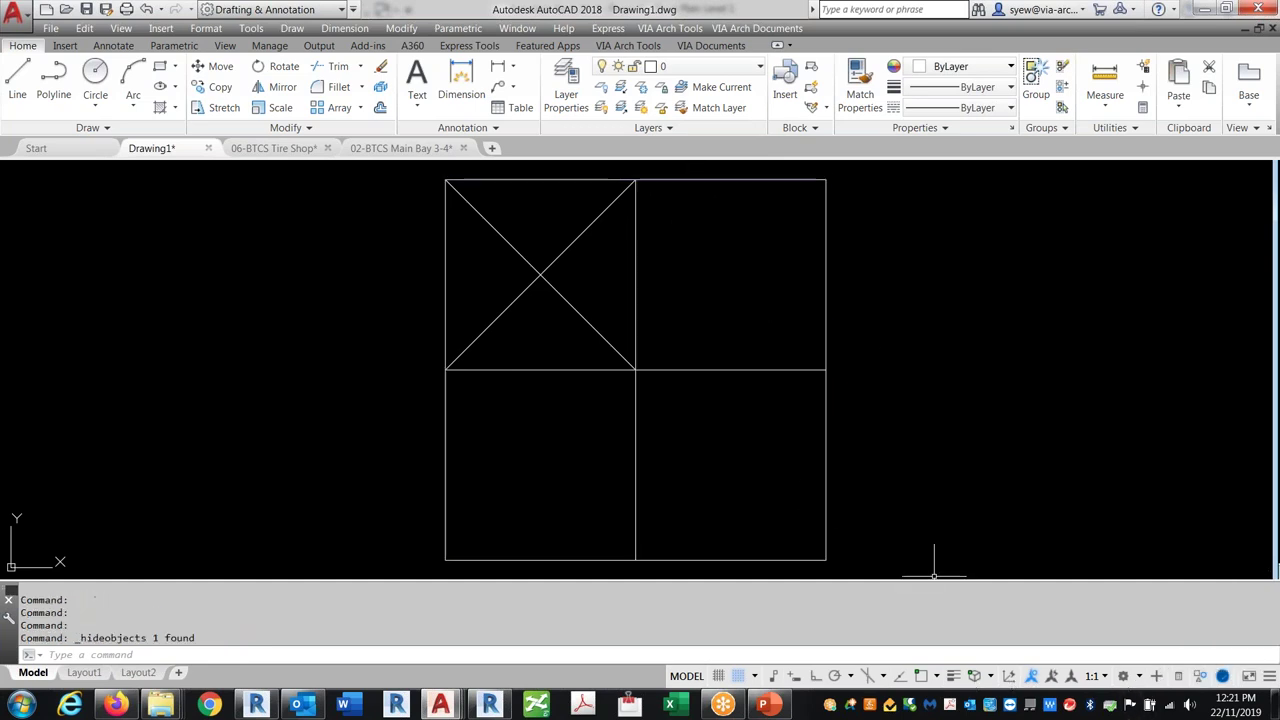
pyautogui.click(827, 423)
pyautogui.write('e')
pyautogui.press('Return')
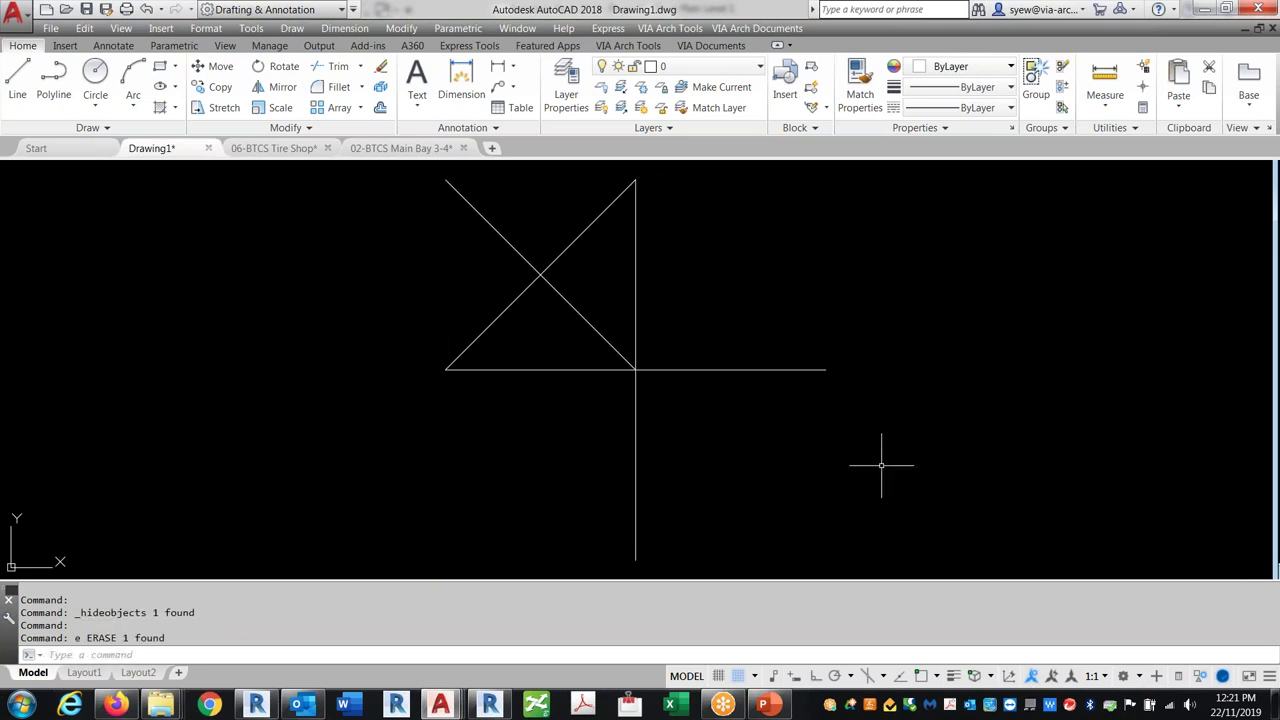
pyautogui.scroll(-2, 690, 380)
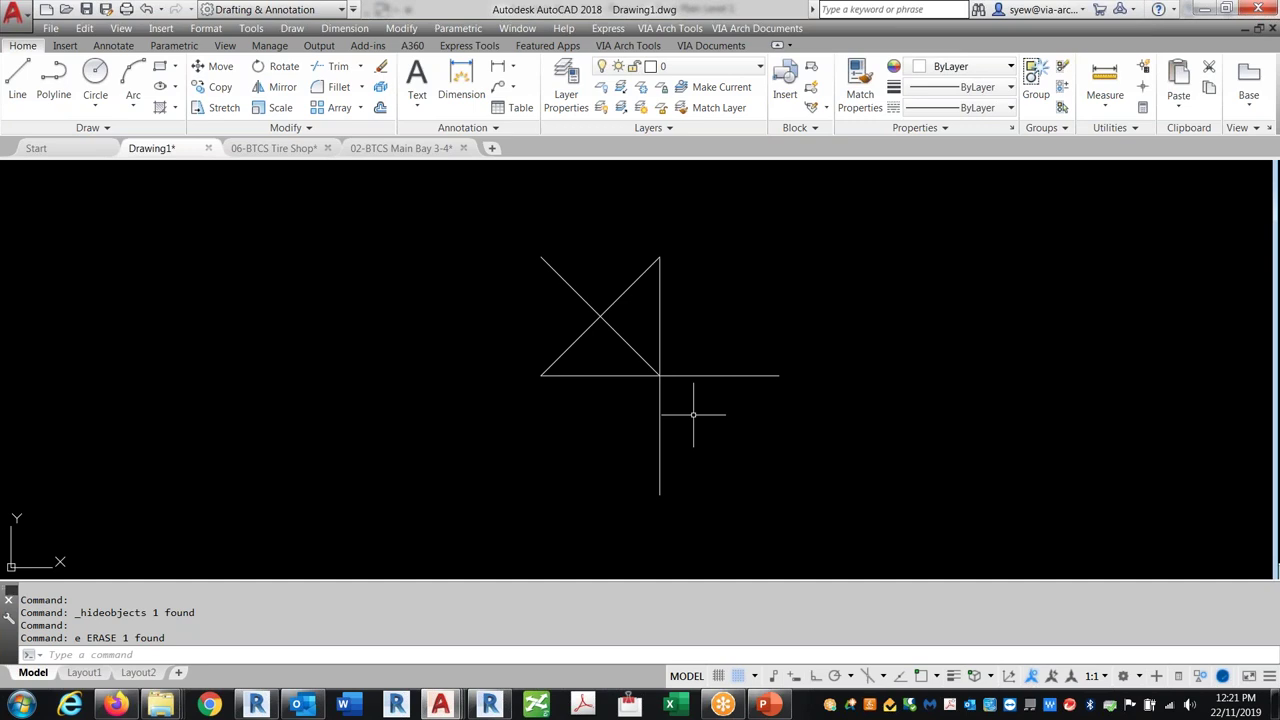
# Copy the four remaining lines end-to-end, then undo the copy and the zoom.
pyautogui.write('co')
pyautogui.press('Return')
pyautogui.click(821, 509)
pyautogui.click(515, 221)
pyautogui.press('Return')
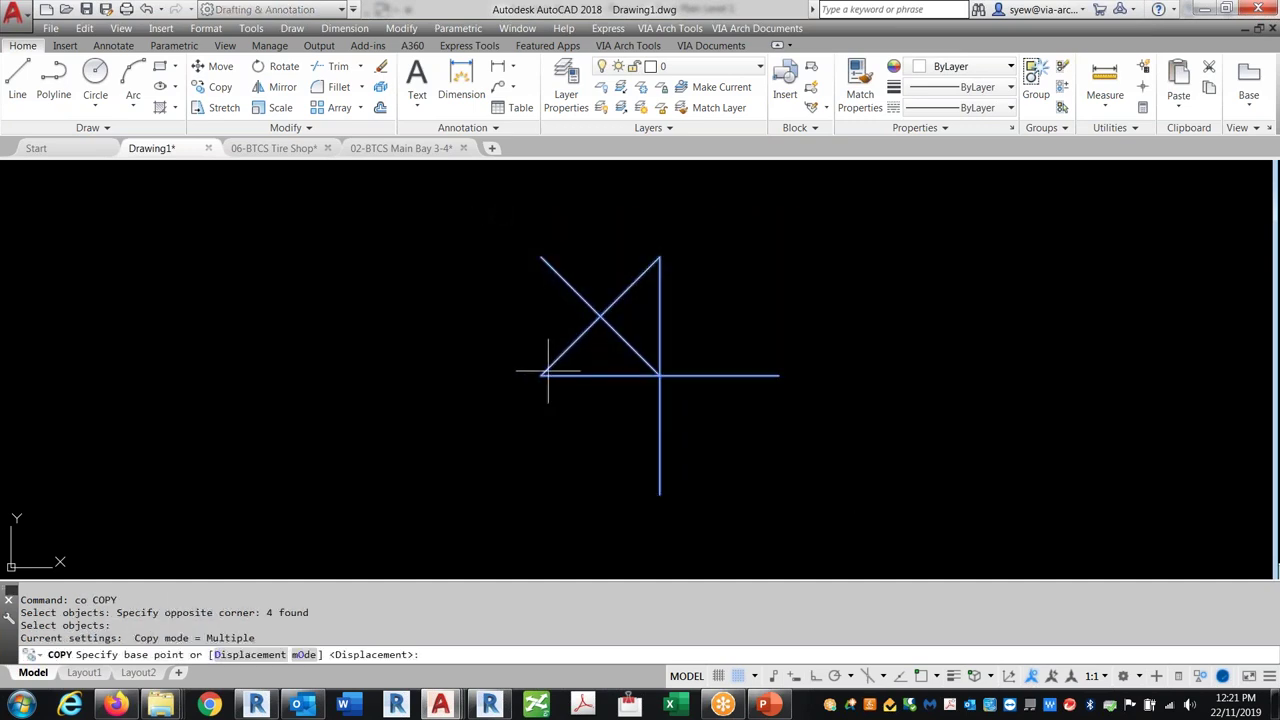
pyautogui.keyDown('shift'); pyautogui.rightClick(540, 376); pyautogui.keyUp('shift')
pyautogui.click(586, 394)
pyautogui.click(540, 376)
pyautogui.keyDown('shift'); pyautogui.rightClick(811, 370); pyautogui.keyUp('shift')
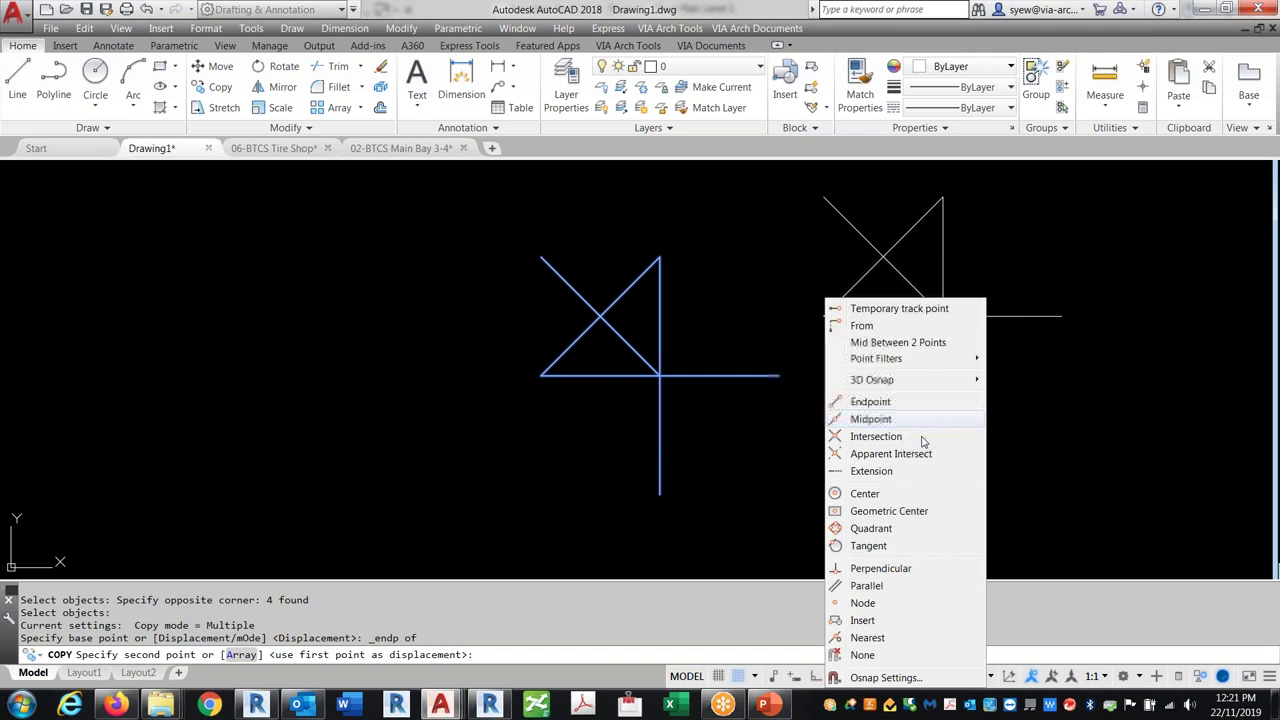
pyautogui.click(857, 400)
pyautogui.click(780, 376)
pyautogui.press('Escape')
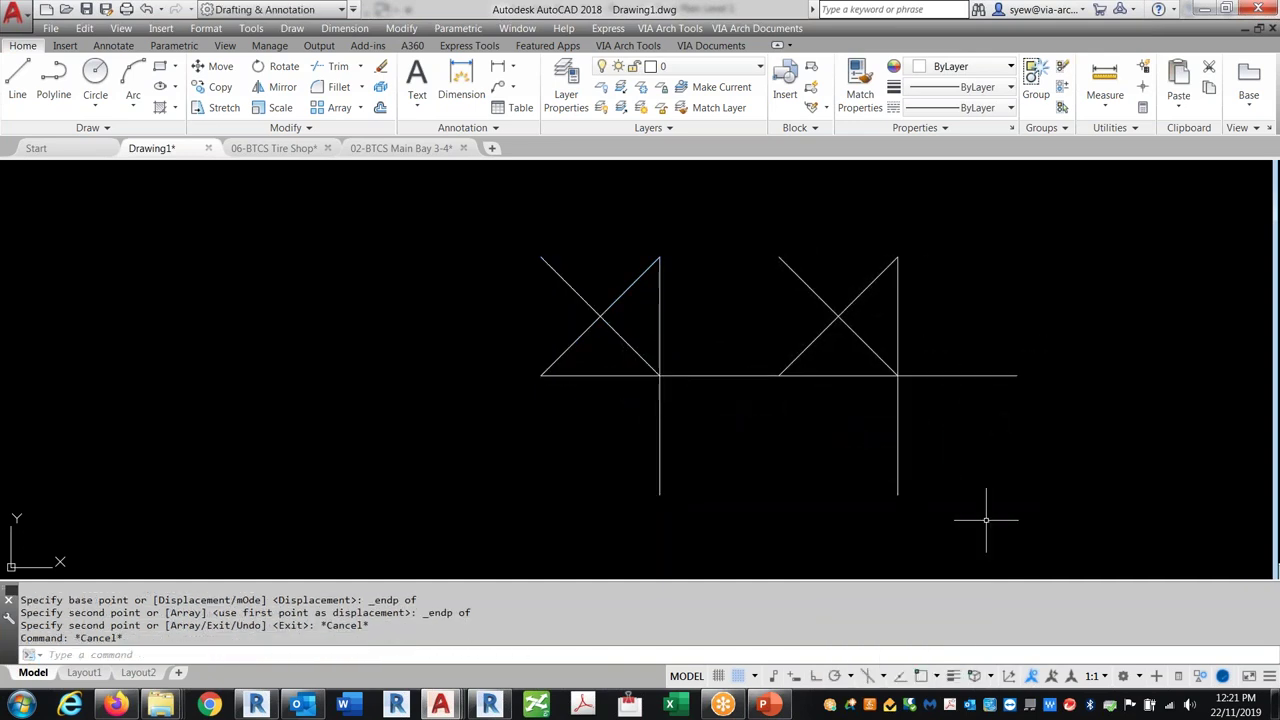
pyautogui.hotkey('ctrl', 'z')
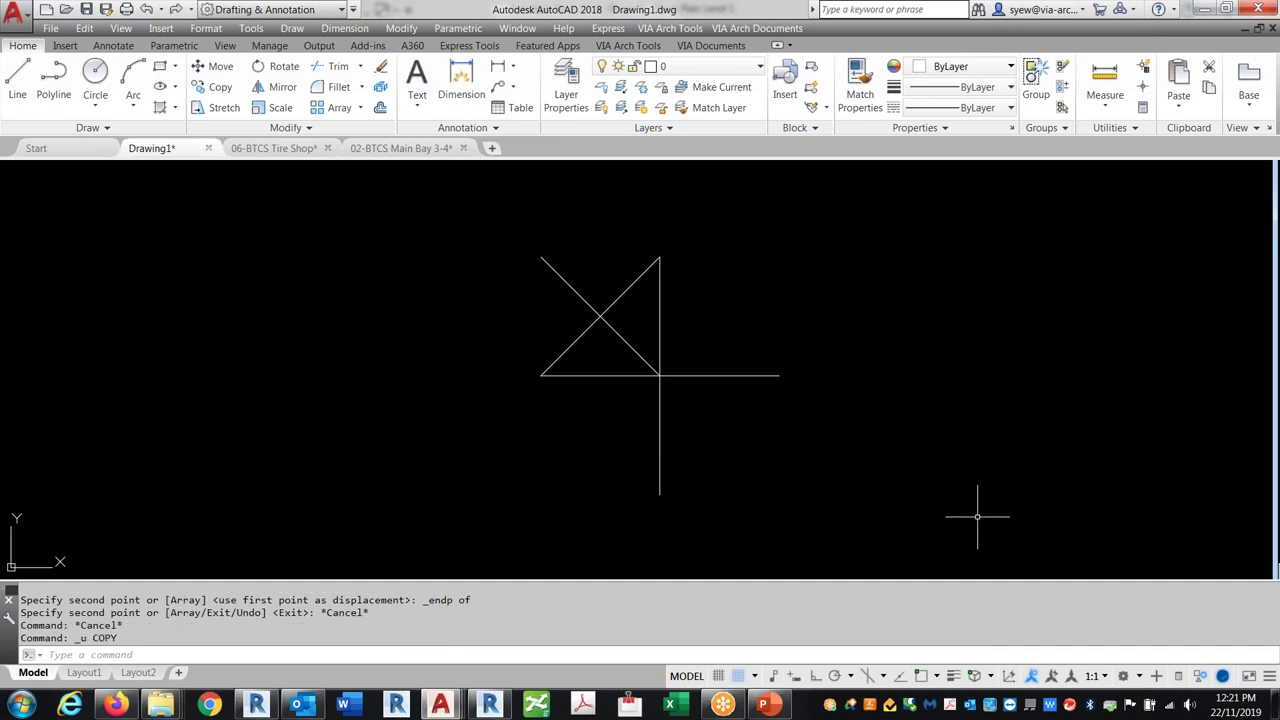
pyautogui.hotkey('ctrl', 'z')
pyautogui.hotkey('ctrl', 'z')
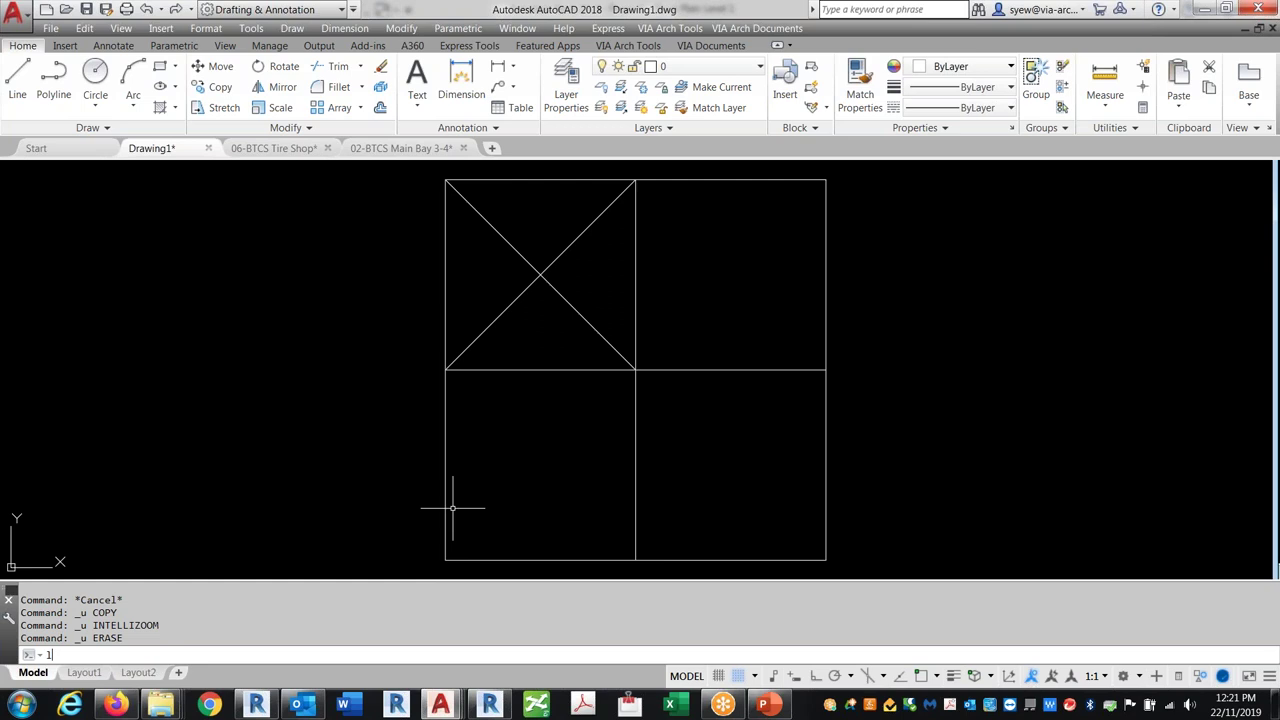
# Draw lines from the top-right corner down to bottom-right and across to bottom-left.
pyautogui.press('Return')
pyautogui.keyDown('shift'); pyautogui.rightClick(834, 181); pyautogui.keyUp('shift')
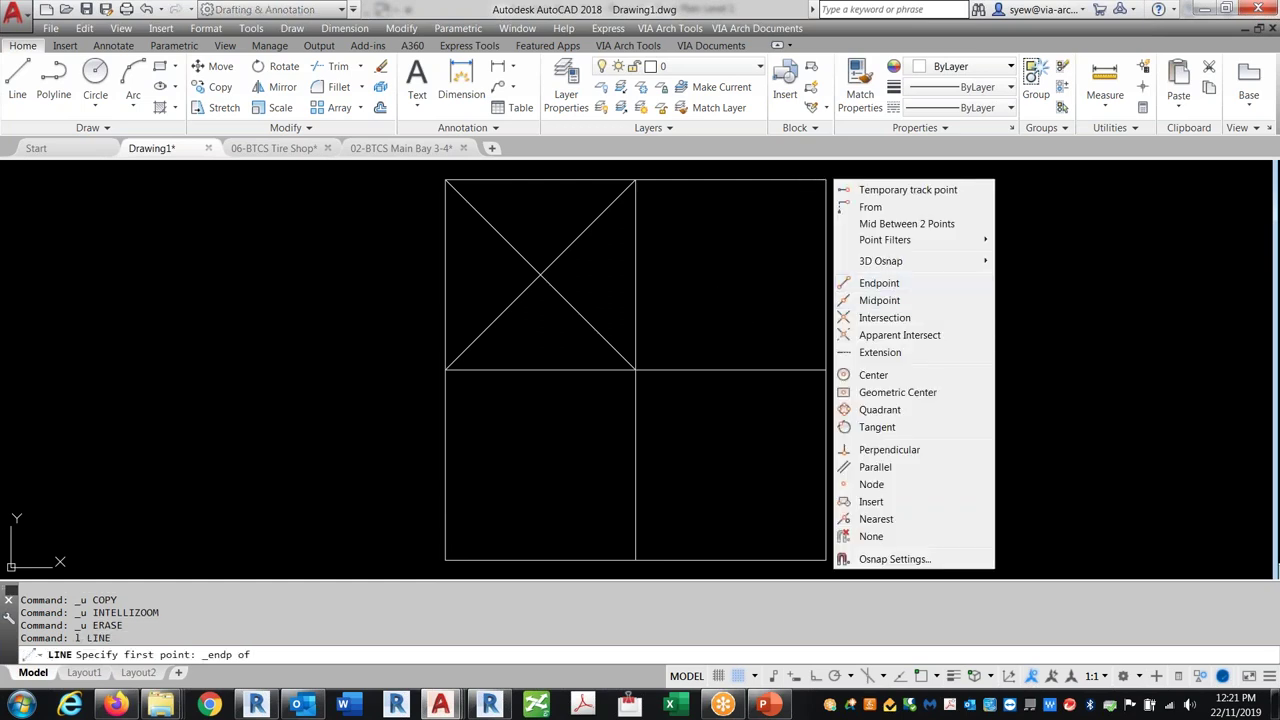
pyautogui.click(879, 283)
pyautogui.click(824, 177)
pyautogui.keyDown('shift'); pyautogui.rightClick(920, 429); pyautogui.keyUp('shift')
pyautogui.click(965, 141)
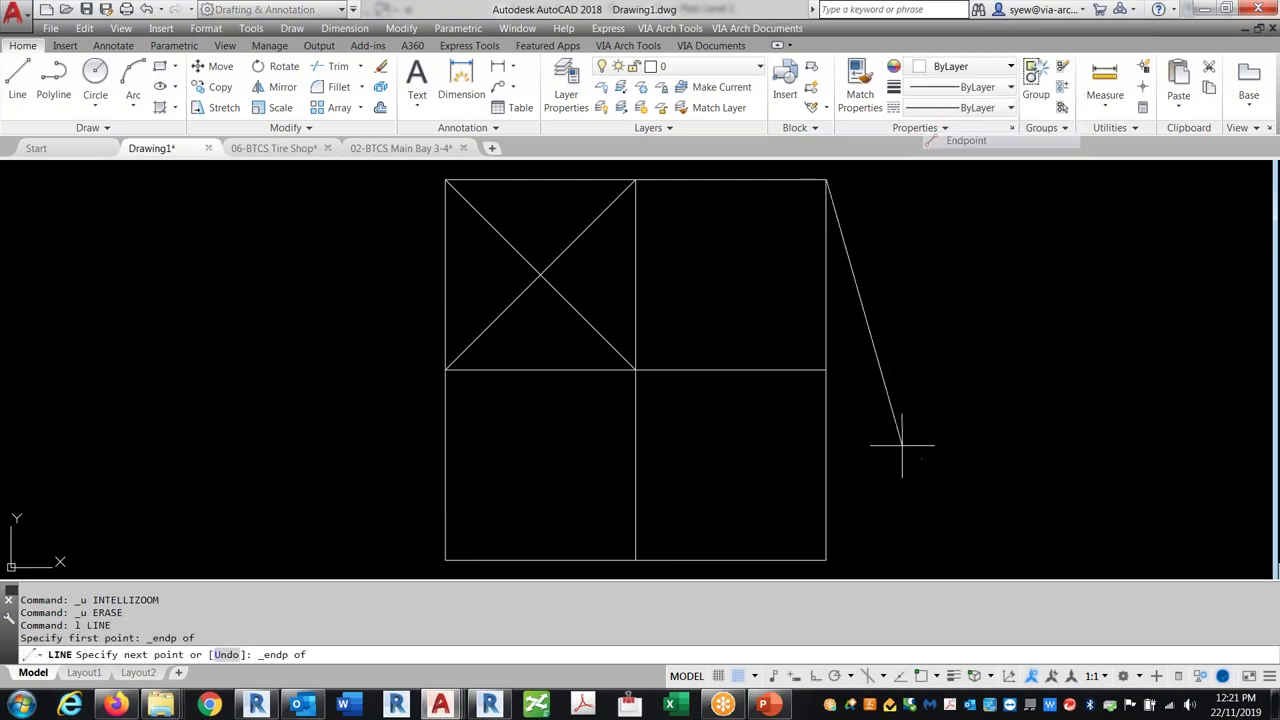
pyautogui.click(827, 559)
pyautogui.keyDown('shift'); pyautogui.rightClick(522, 489); pyautogui.keyUp('shift')
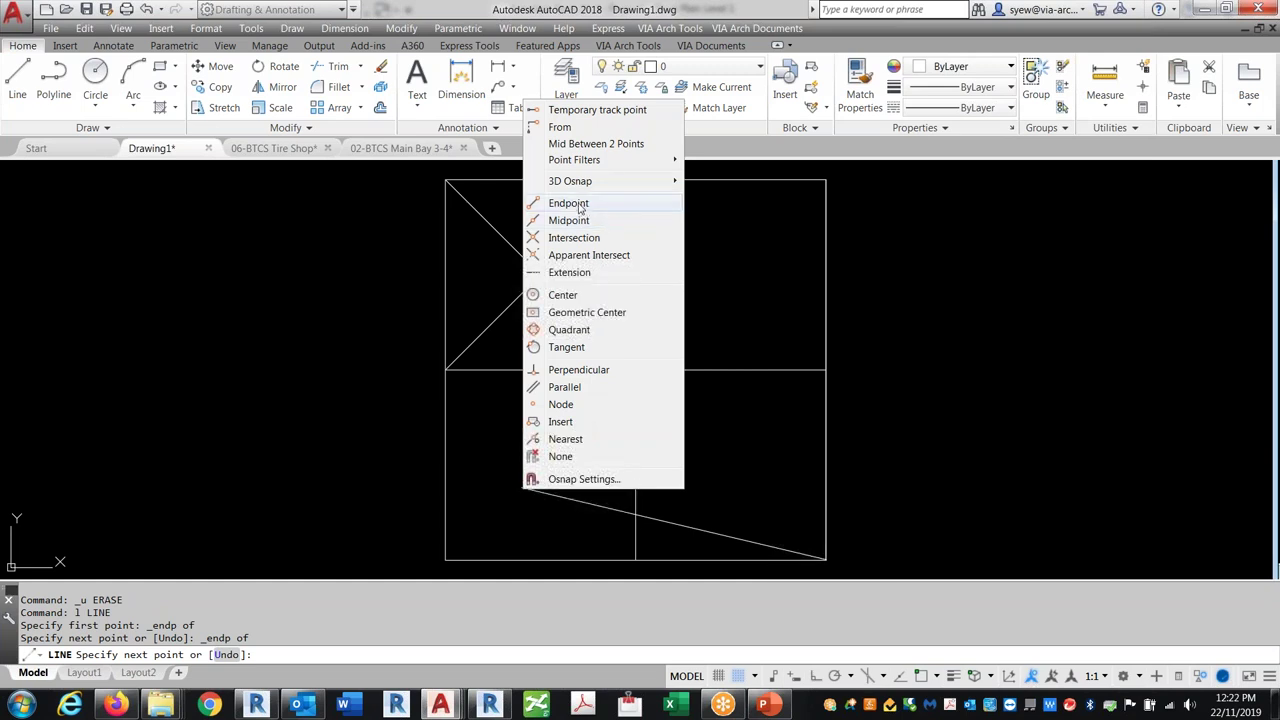
pyautogui.click(568, 203)
pyautogui.click(446, 559)
pyautogui.press('Escape')
pyautogui.scroll(-4, 645, 402)
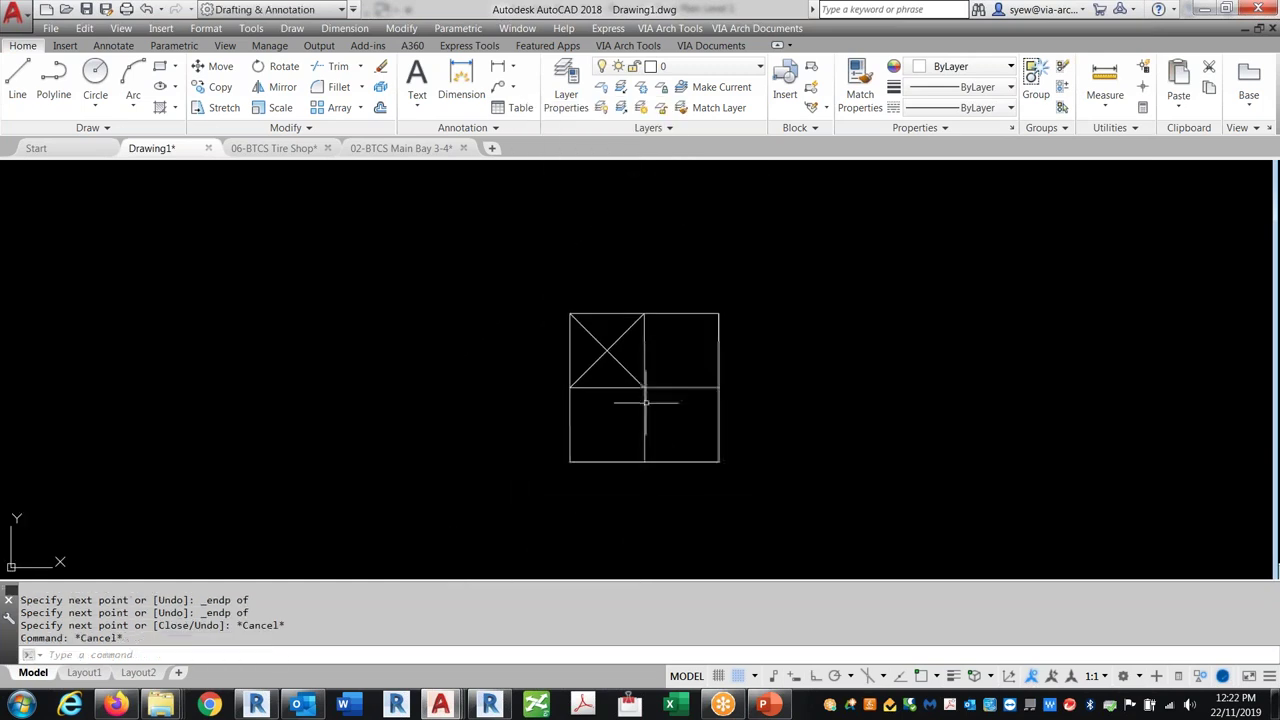
pyautogui.click(673, 461)
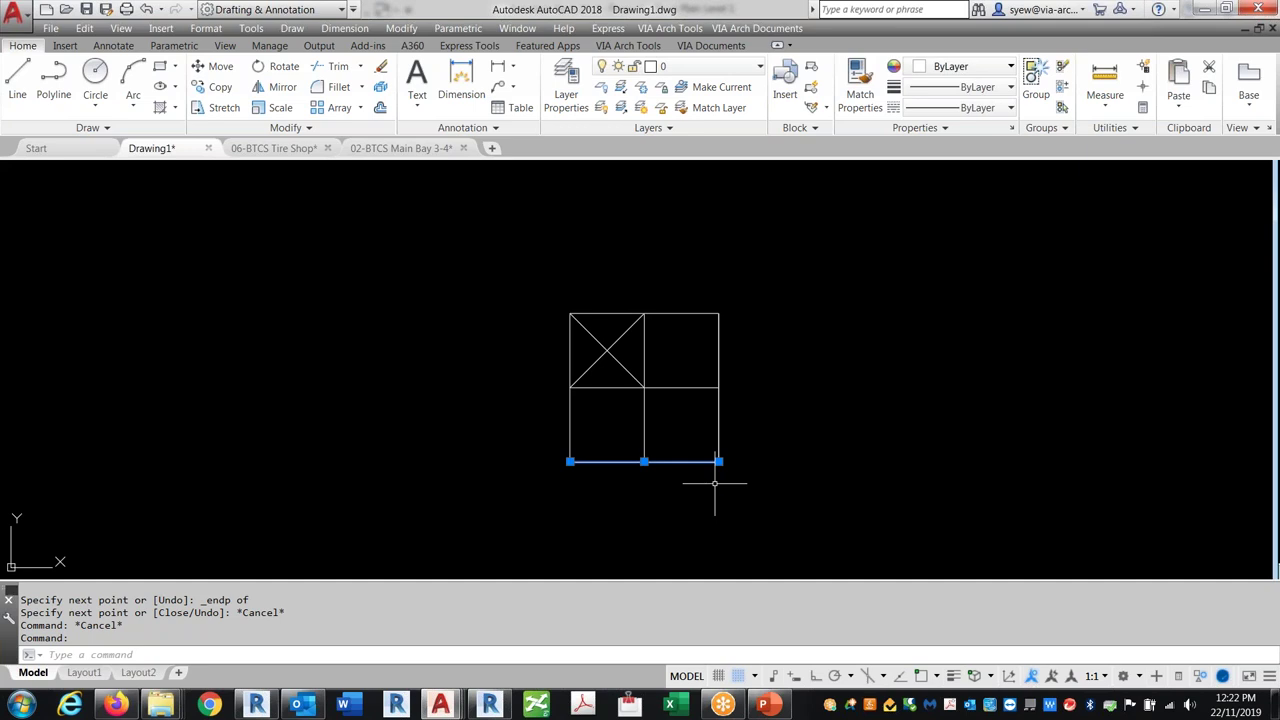
pyautogui.press('Escape')
pyautogui.scroll(4, 623, 409)
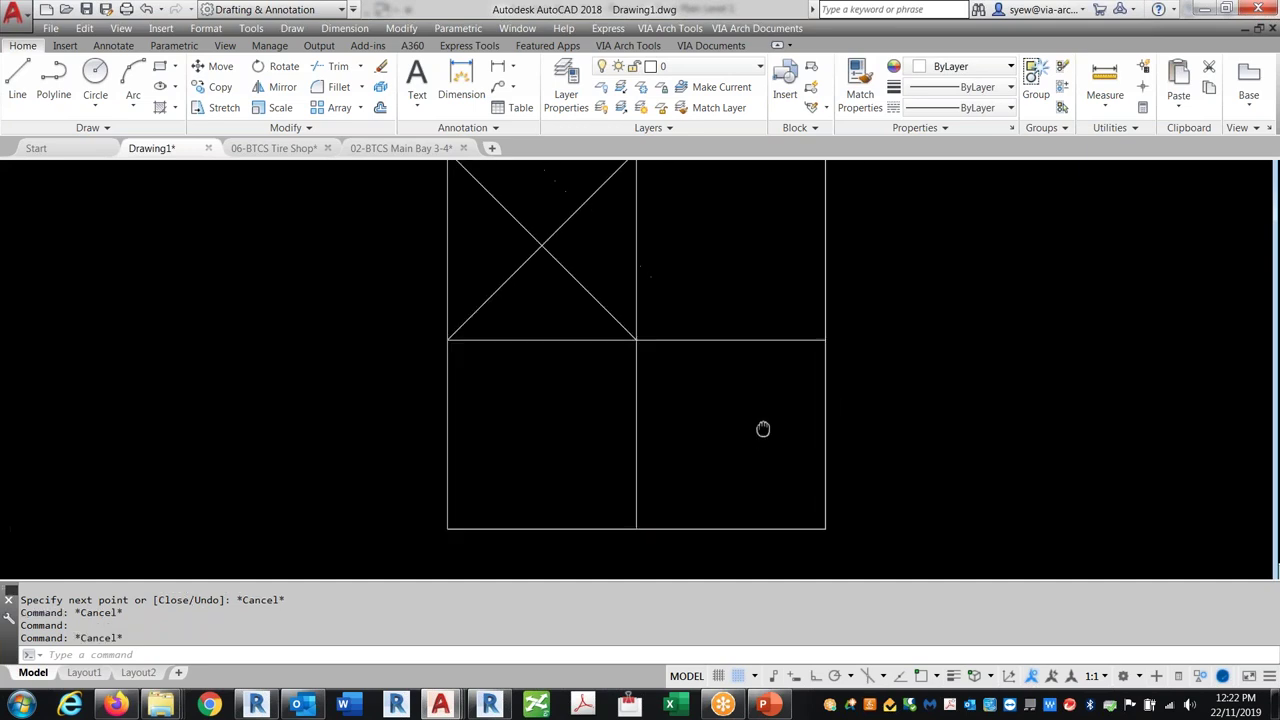
pyautogui.moveTo(670, 397); pyautogui.dragTo(657, 431, button='middle')
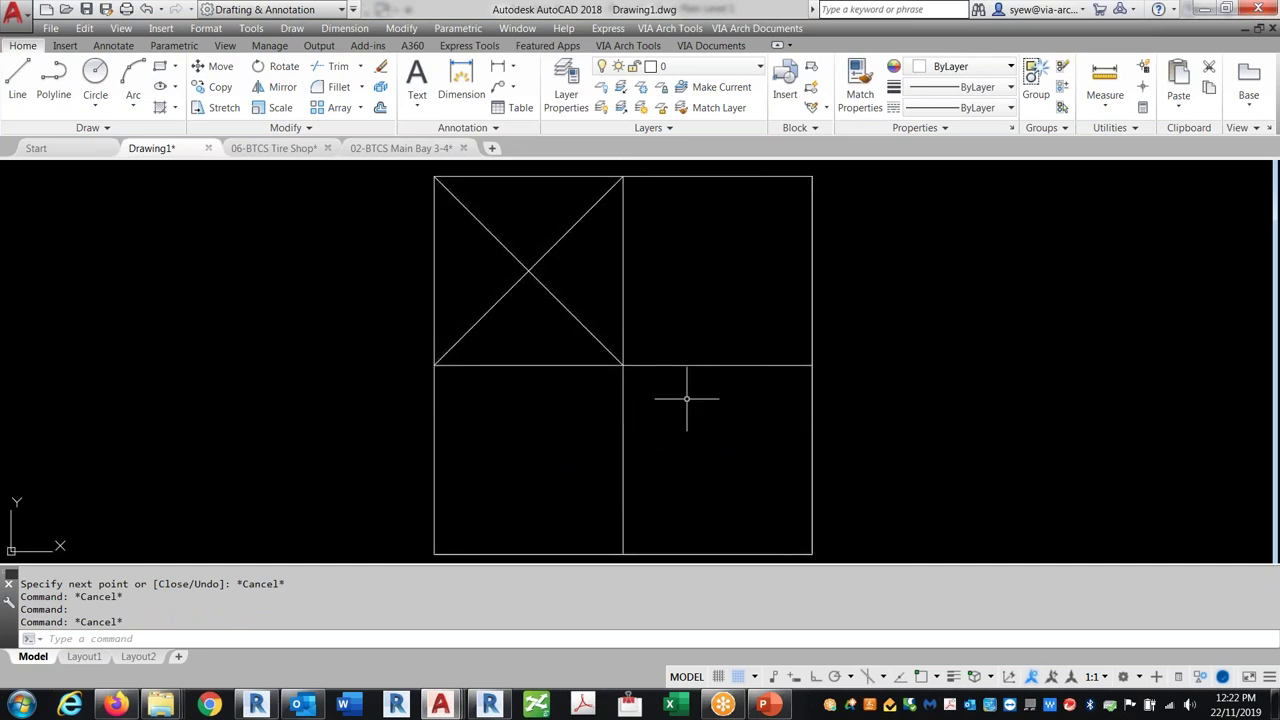
# Run Hatchcreation Save PAT, window-select the six tile lines and skip the description.
pyautogui.click(670, 28)
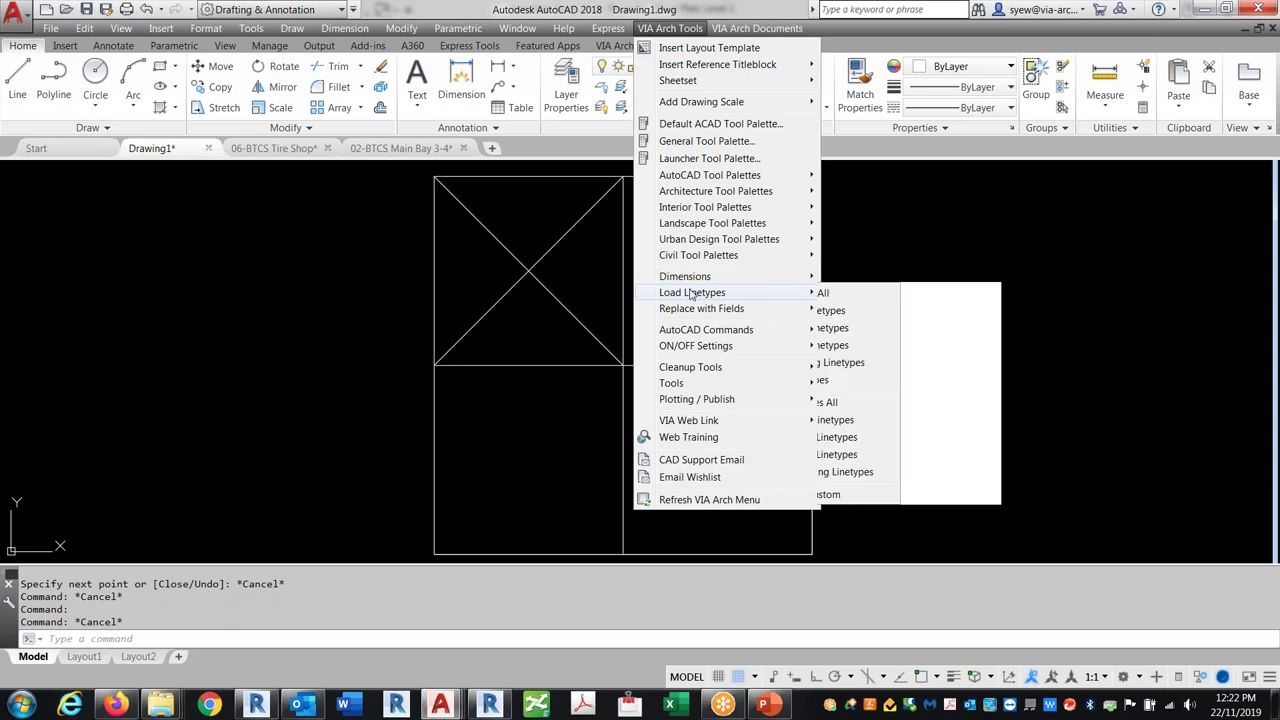
pyautogui.moveTo(690, 383)
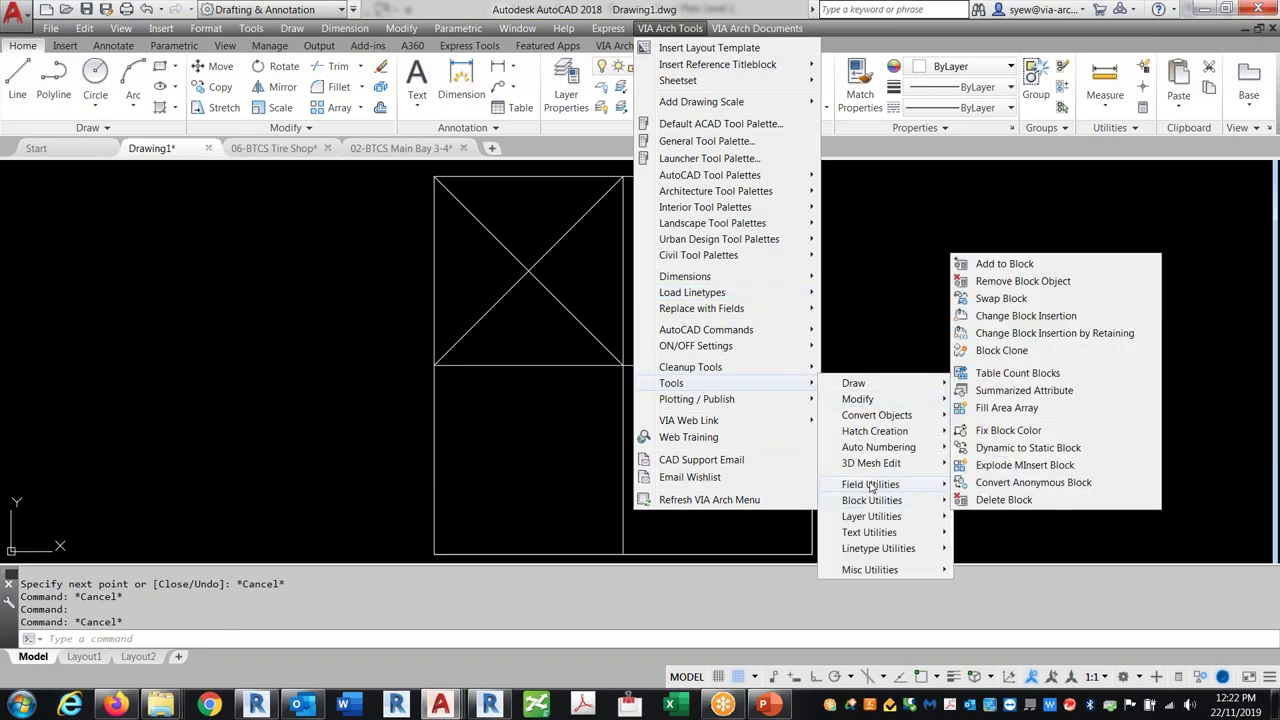
pyautogui.moveTo(873, 435)
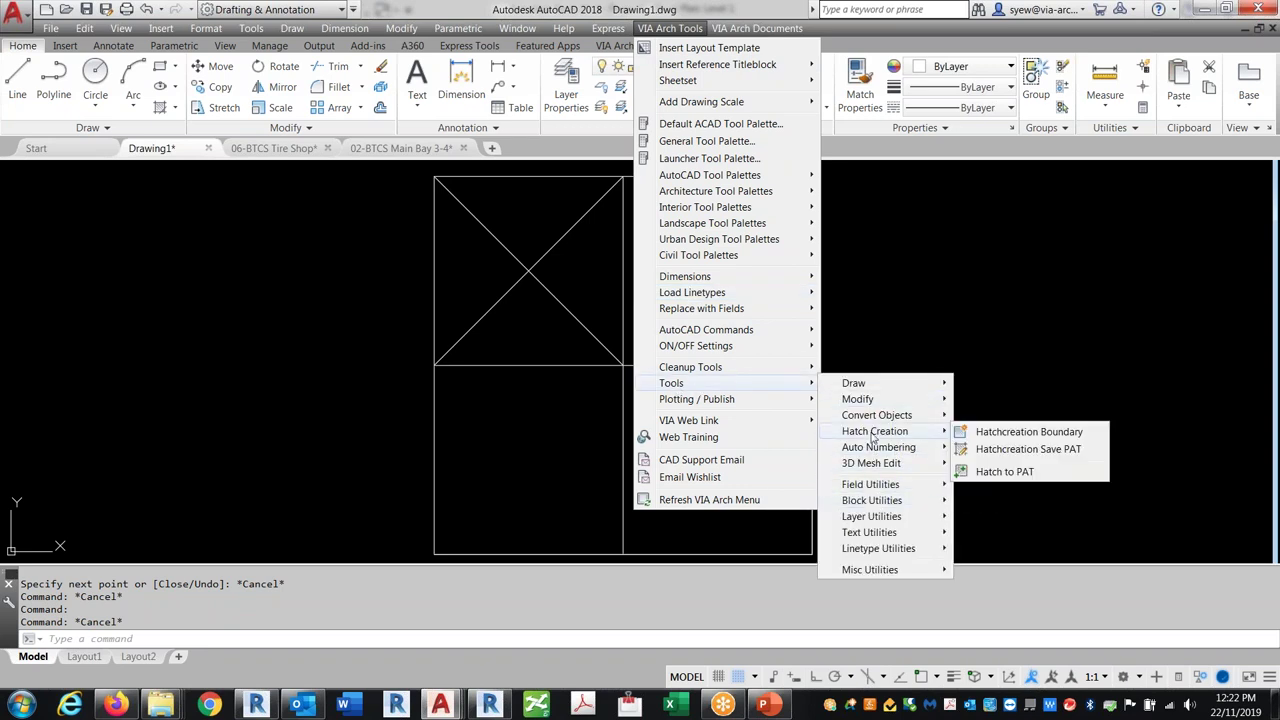
pyautogui.click(1052, 450)
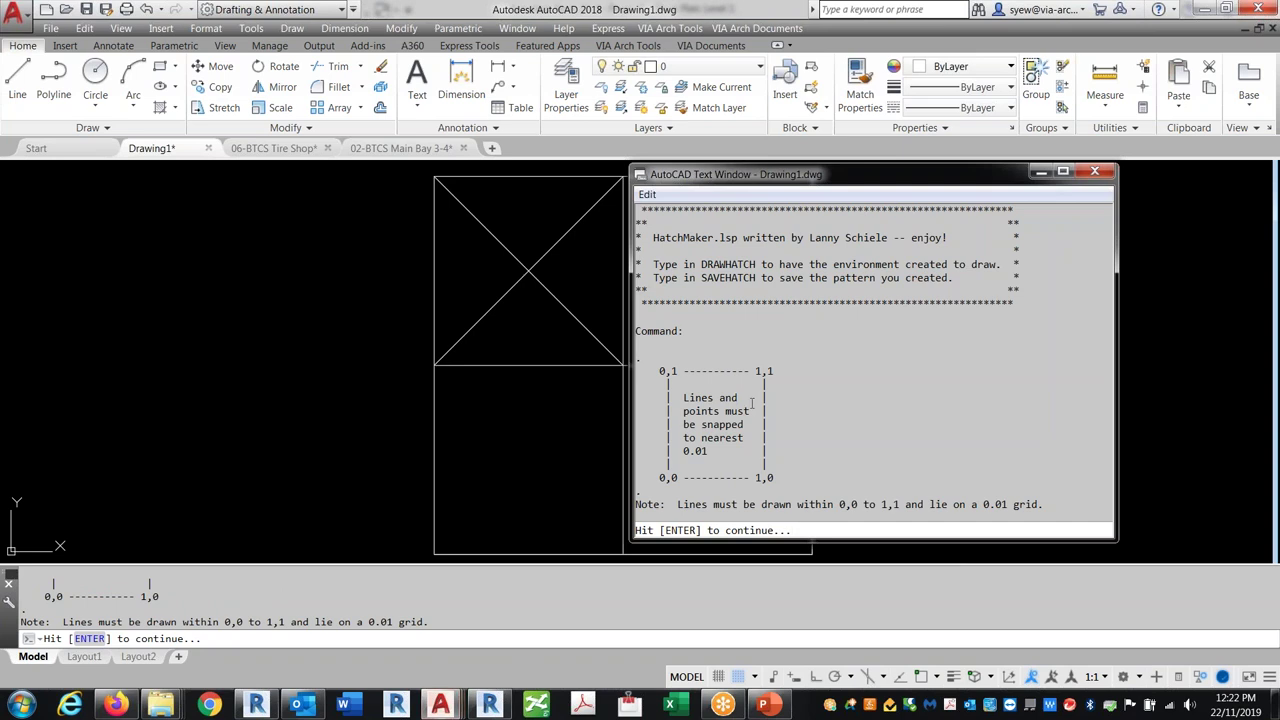
pyautogui.press('Return')
pyautogui.scroll(-3, 611, 347)
pyautogui.click(796, 492)
pyautogui.click(399, 163)
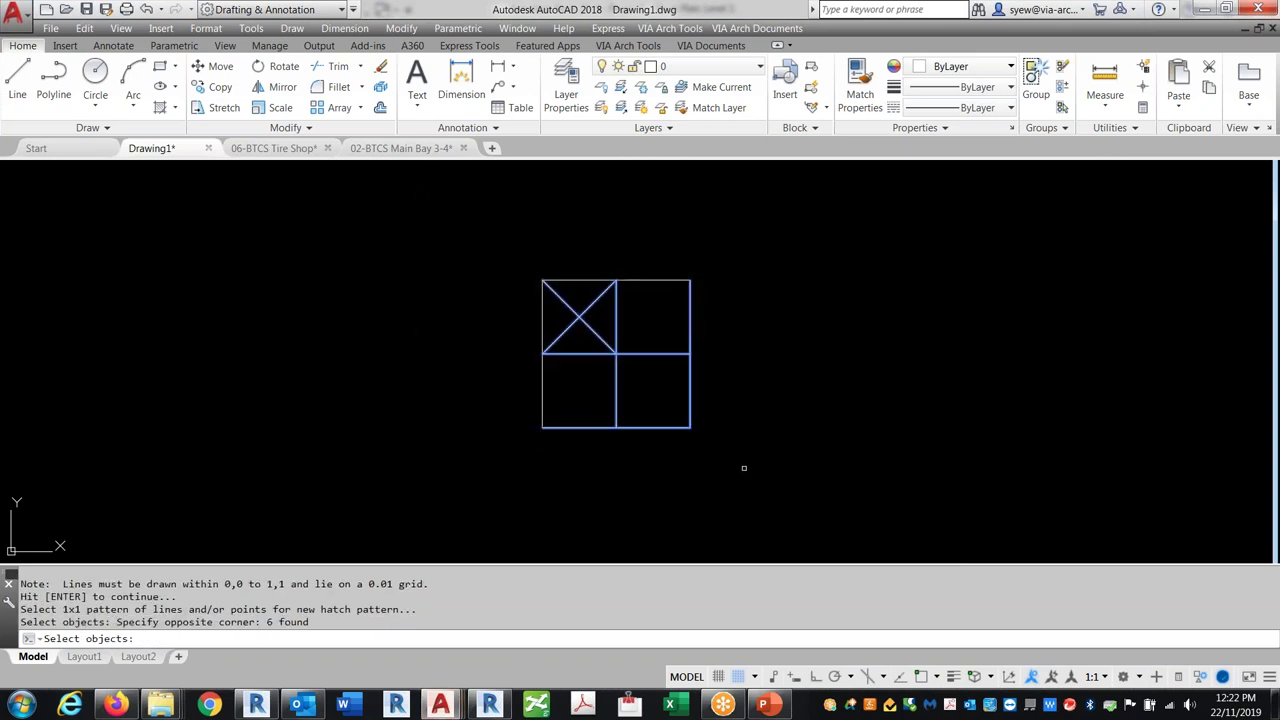
pyautogui.press('Return')
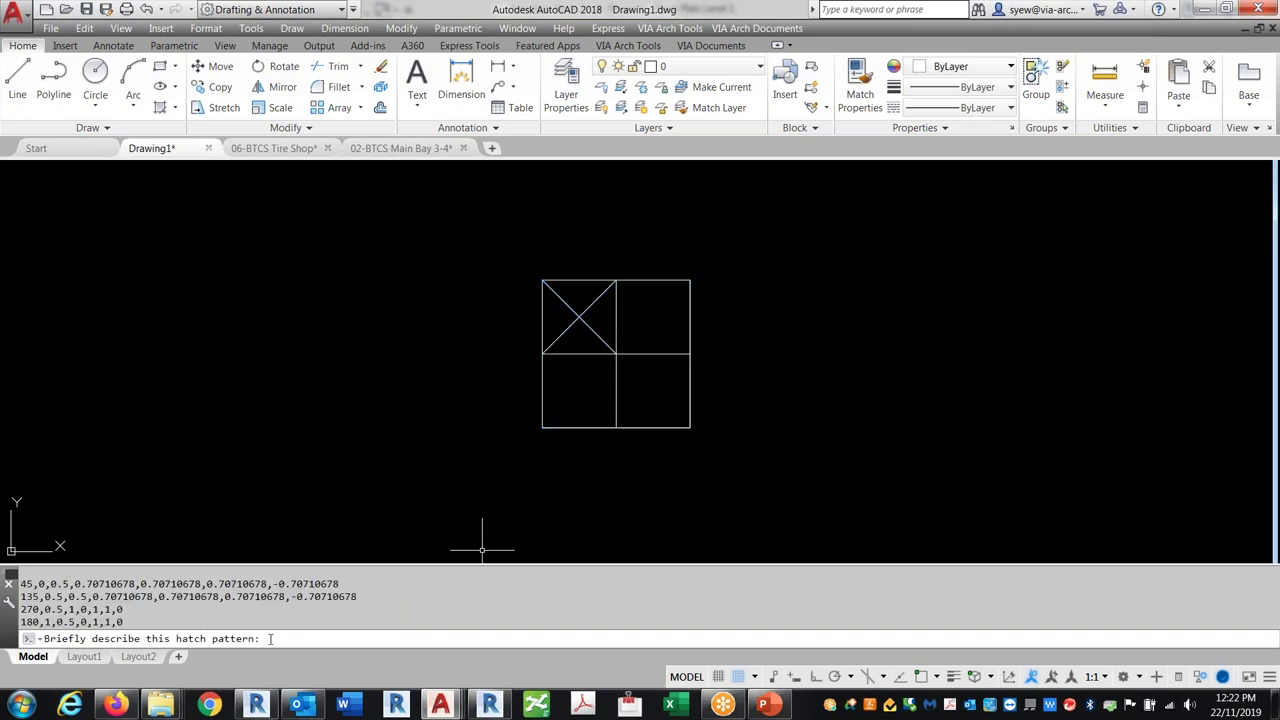
pyautogui.press('Return')
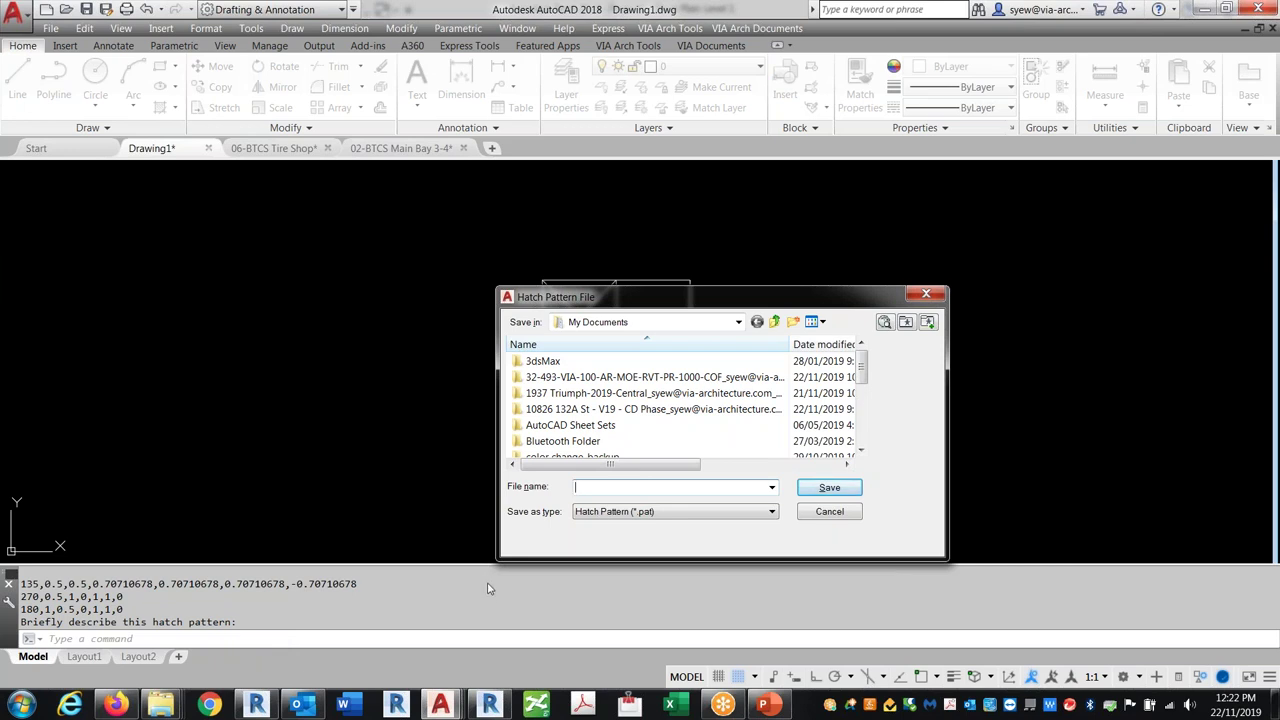
# Save the hatch pattern file as 'Custom Tile' in the VIA work folder.
pyautogui.click(620, 322)
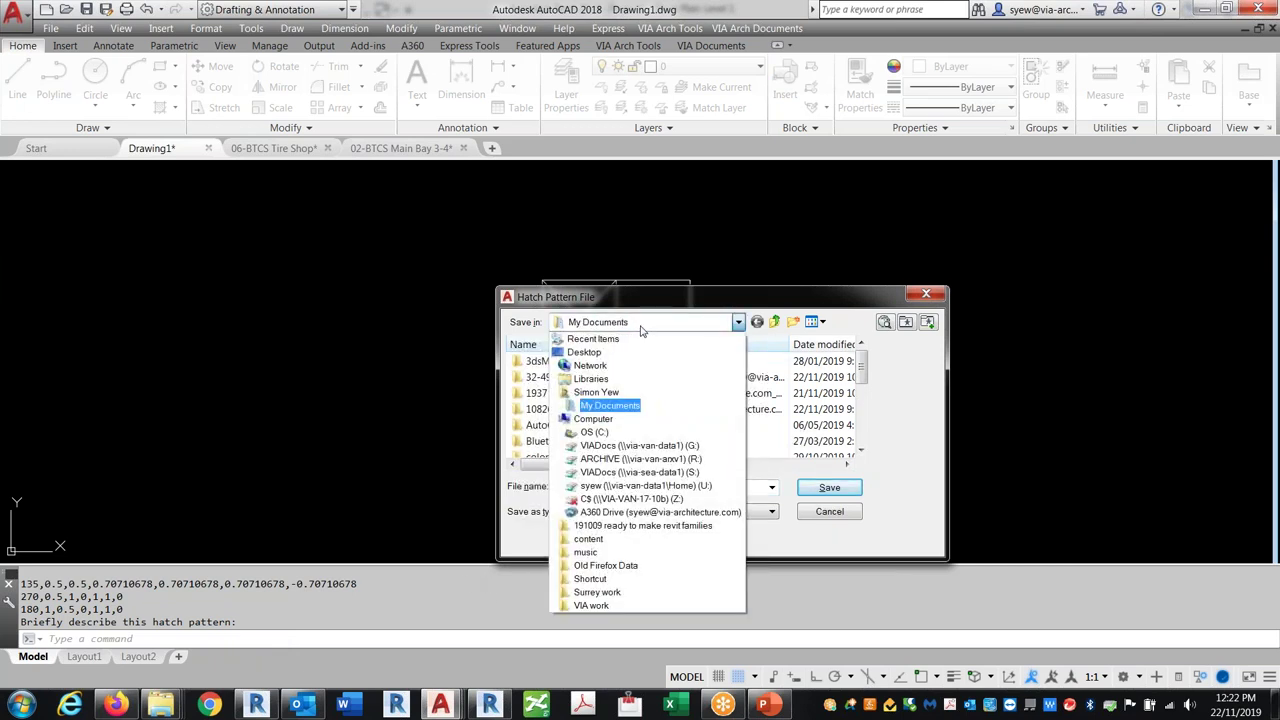
pyautogui.click(584, 352)
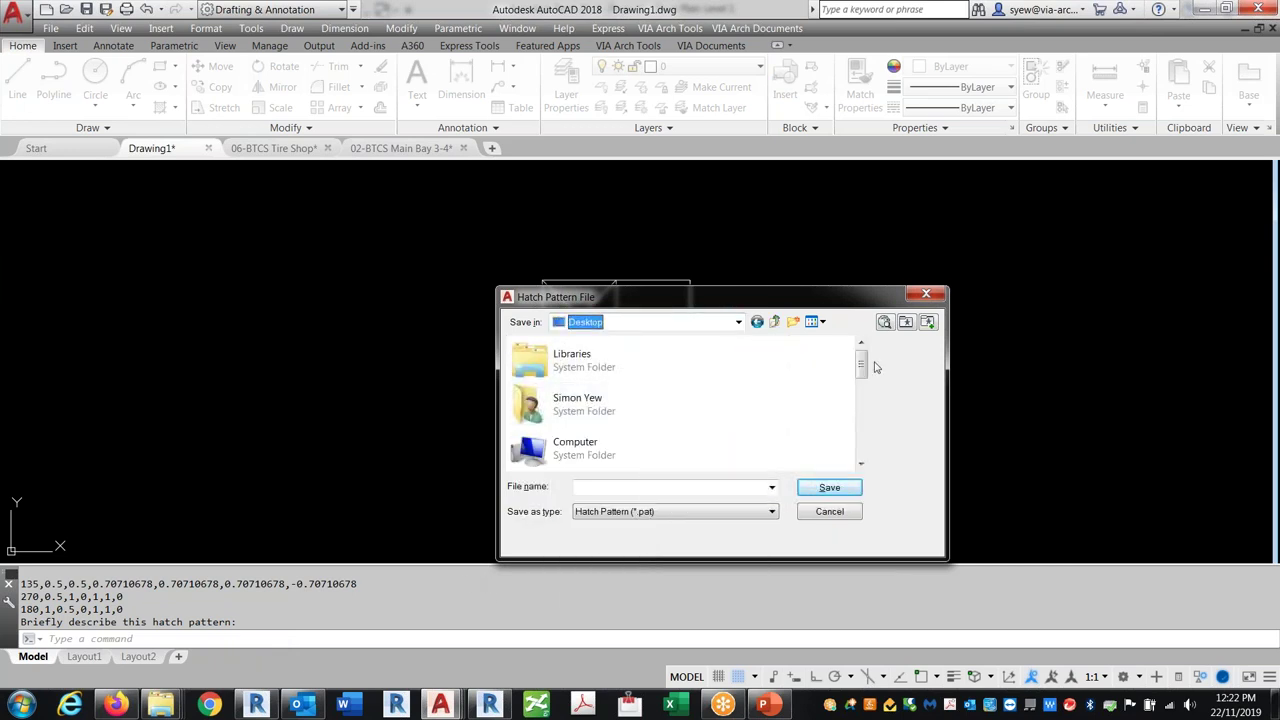
pyautogui.click(627, 328)
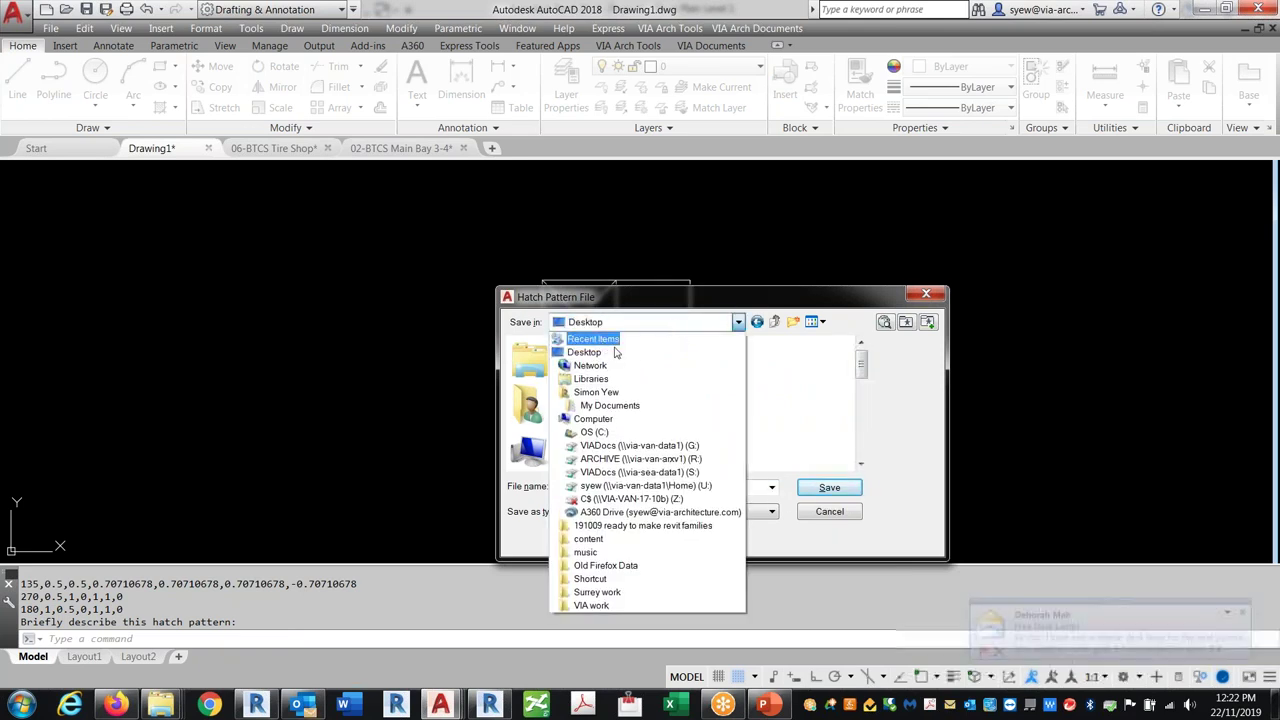
pyautogui.click(859, 365)
pyautogui.moveTo(859, 365); pyautogui.dragTo(858, 440)
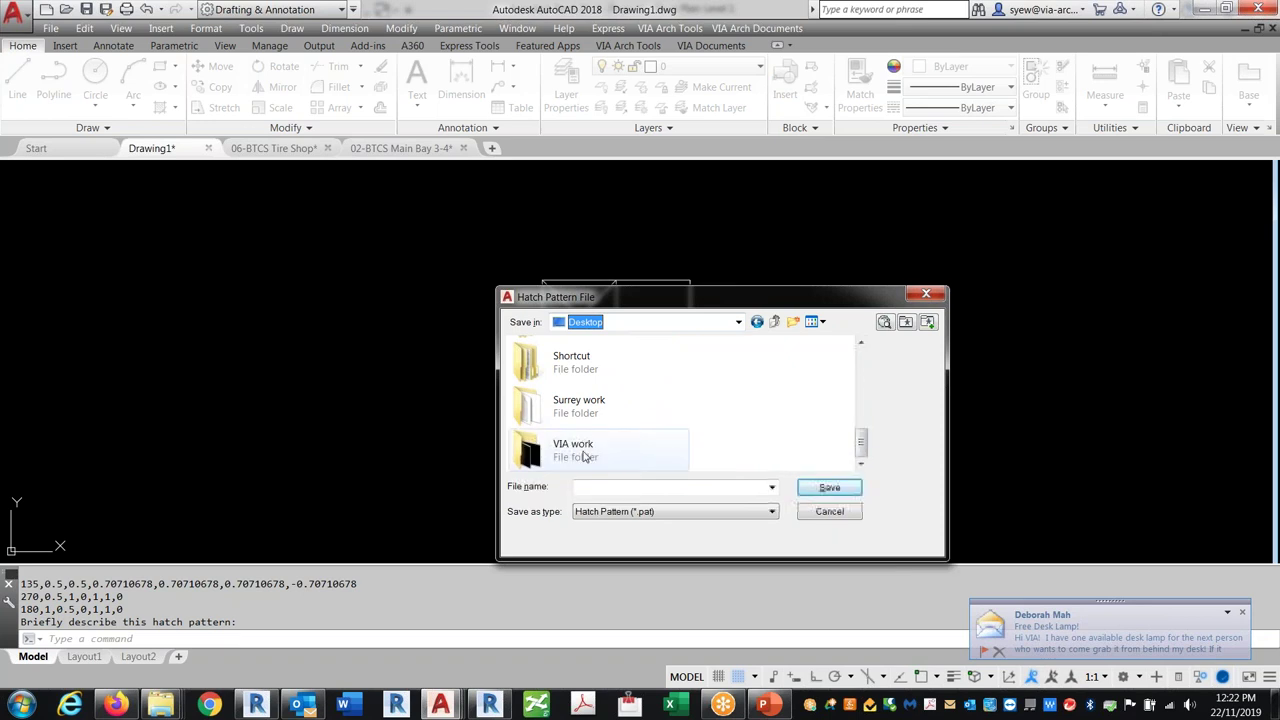
pyautogui.doubleClick(565, 450)
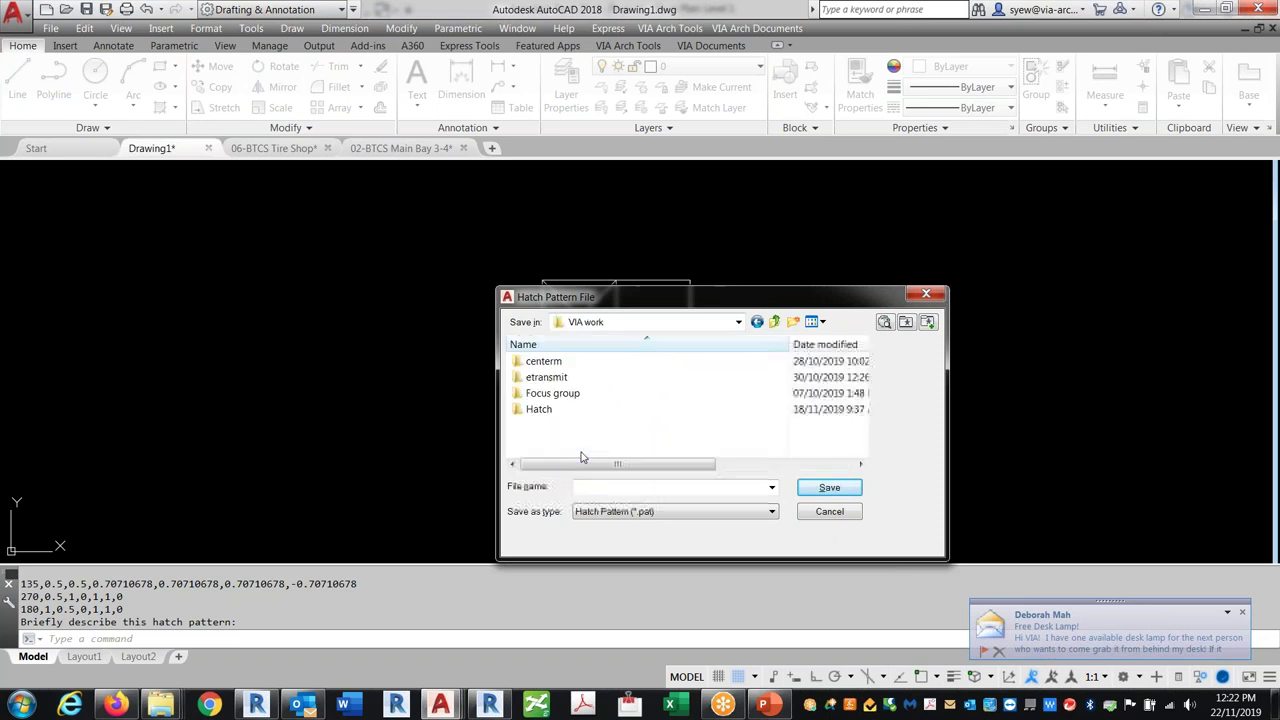
pyautogui.click(662, 489)
pyautogui.write('Custom Tile')
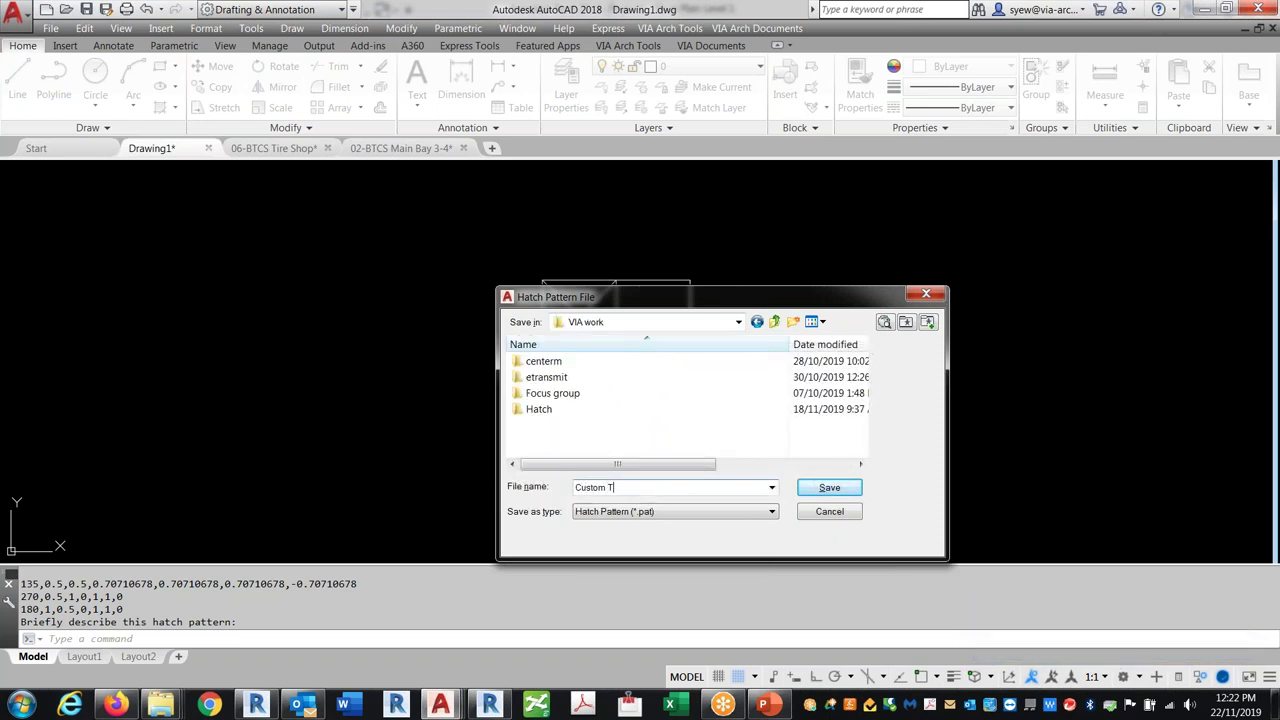
pyautogui.click(830, 489)
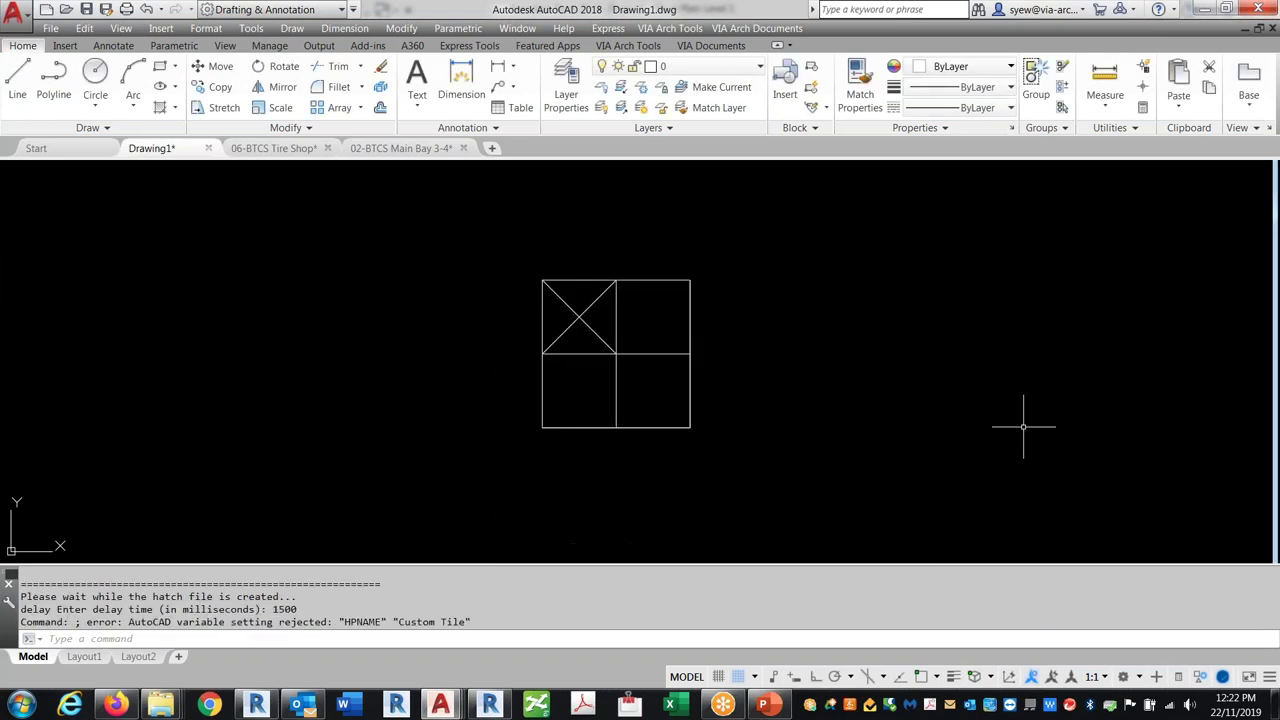
# Open Custom Tile.pat from VIA work in Notepad and add a blank line below its header.
pyautogui.click(1203, 8)
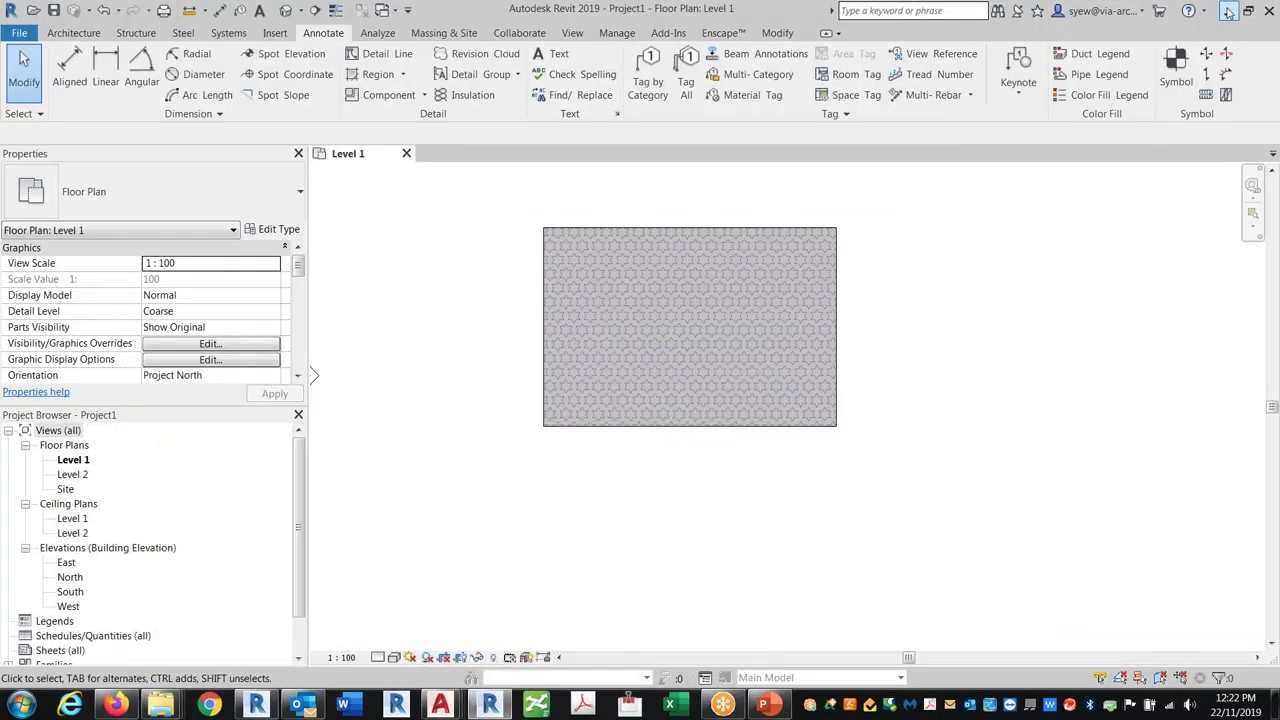
pyautogui.click(1228, 10)
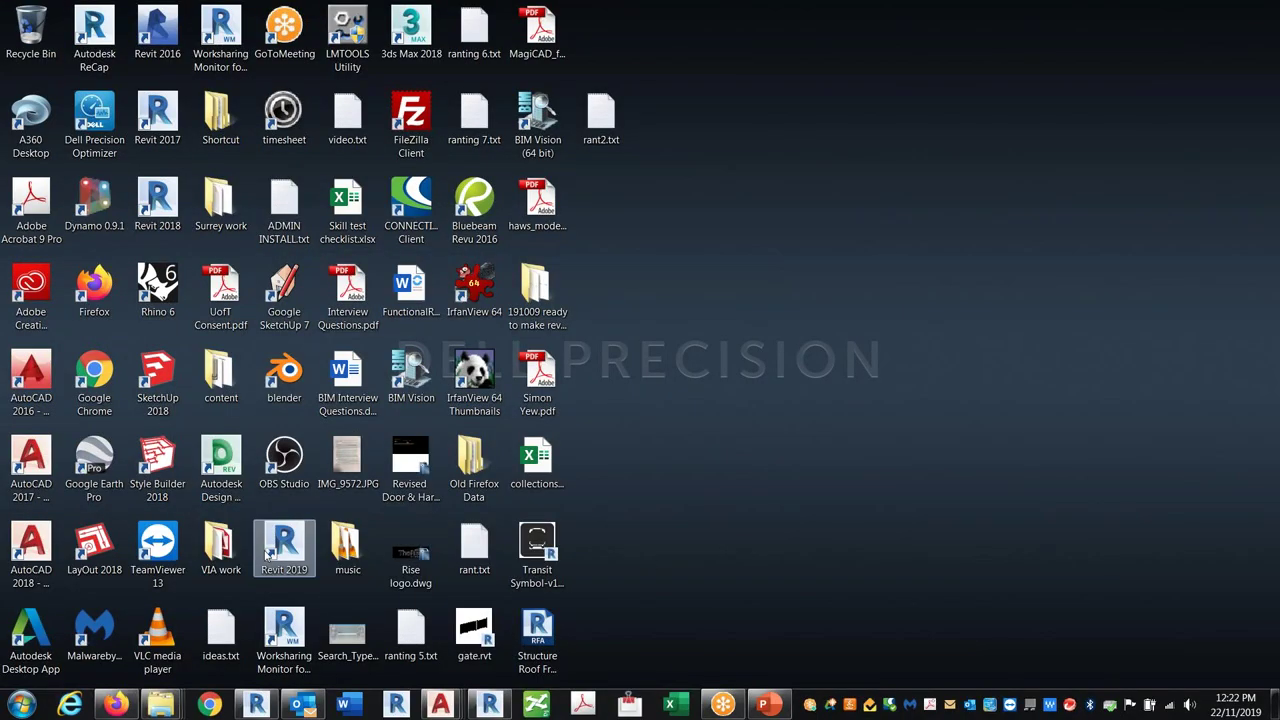
pyautogui.doubleClick(222, 545)
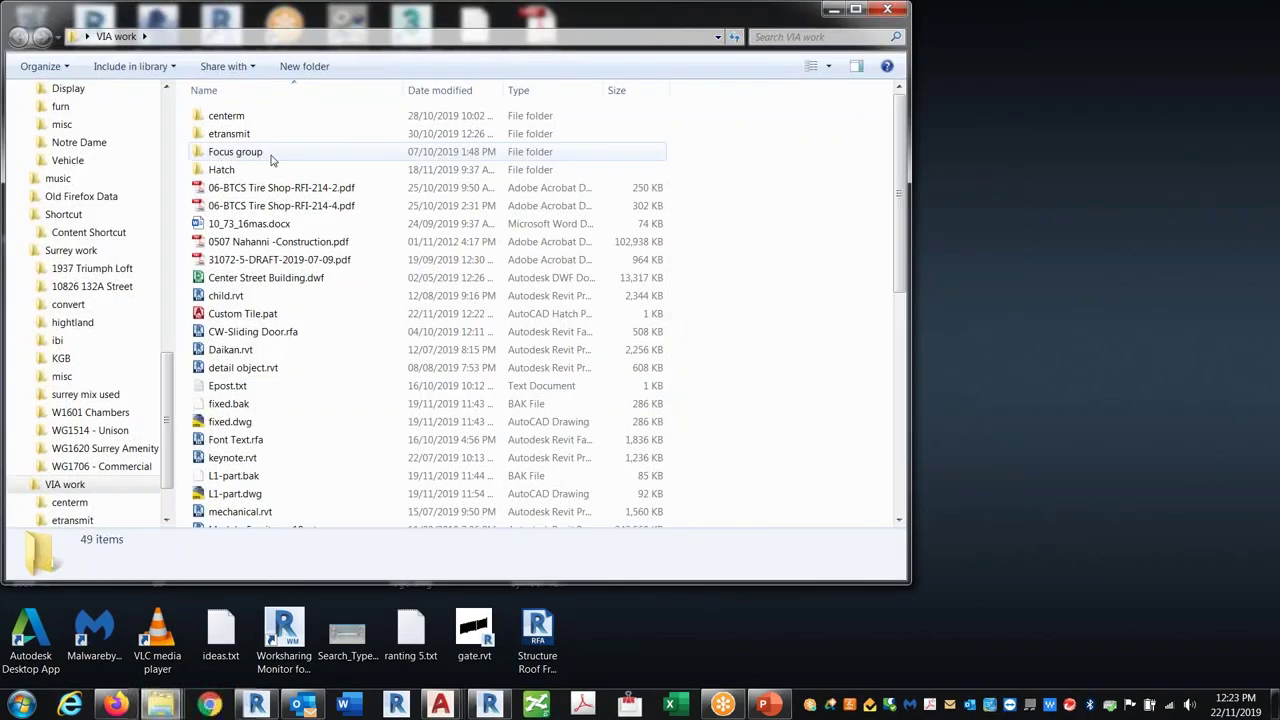
pyautogui.click(451, 91)
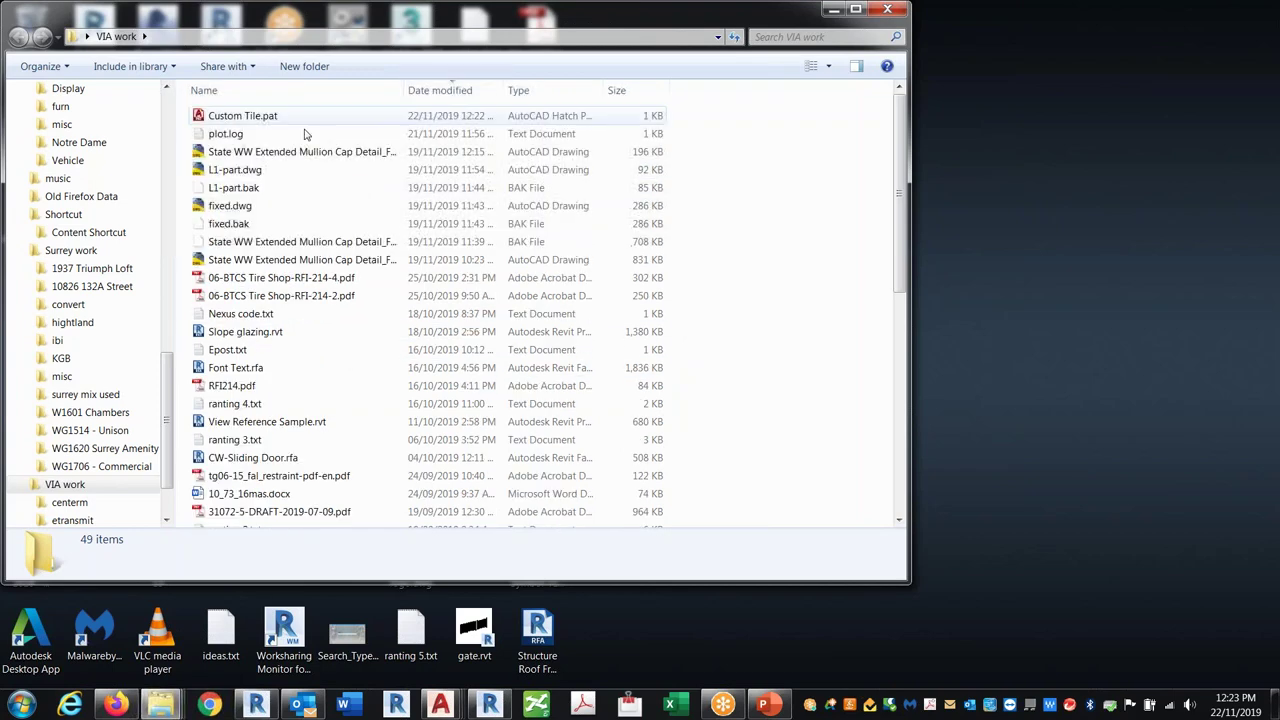
pyautogui.doubleClick(265, 116)
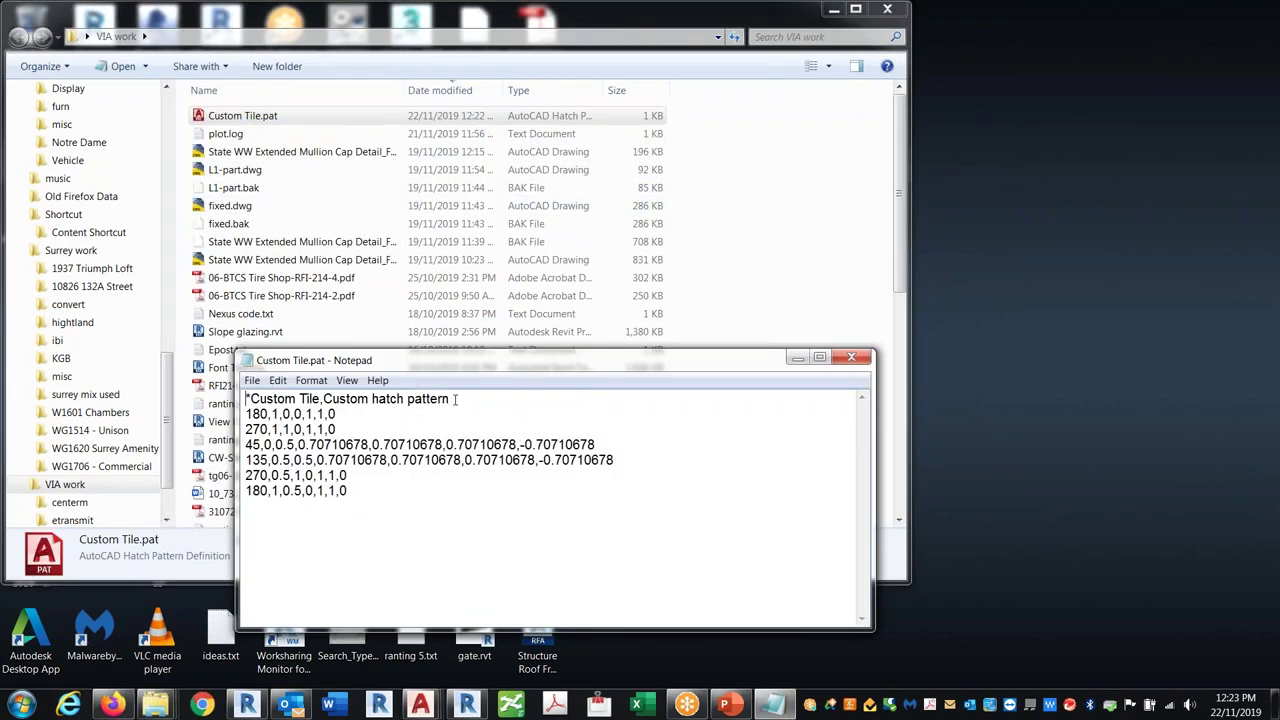
pyautogui.click(527, 402)
pyautogui.press('Return')
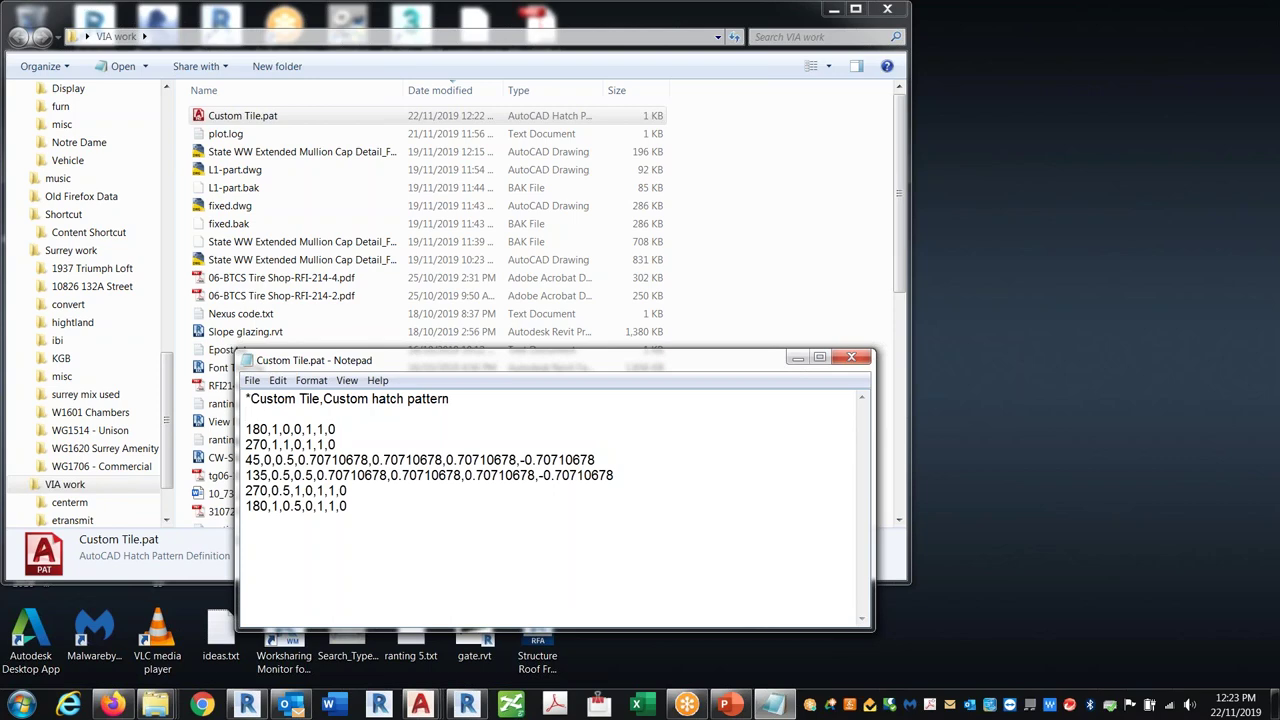
pyautogui.click(727, 705)
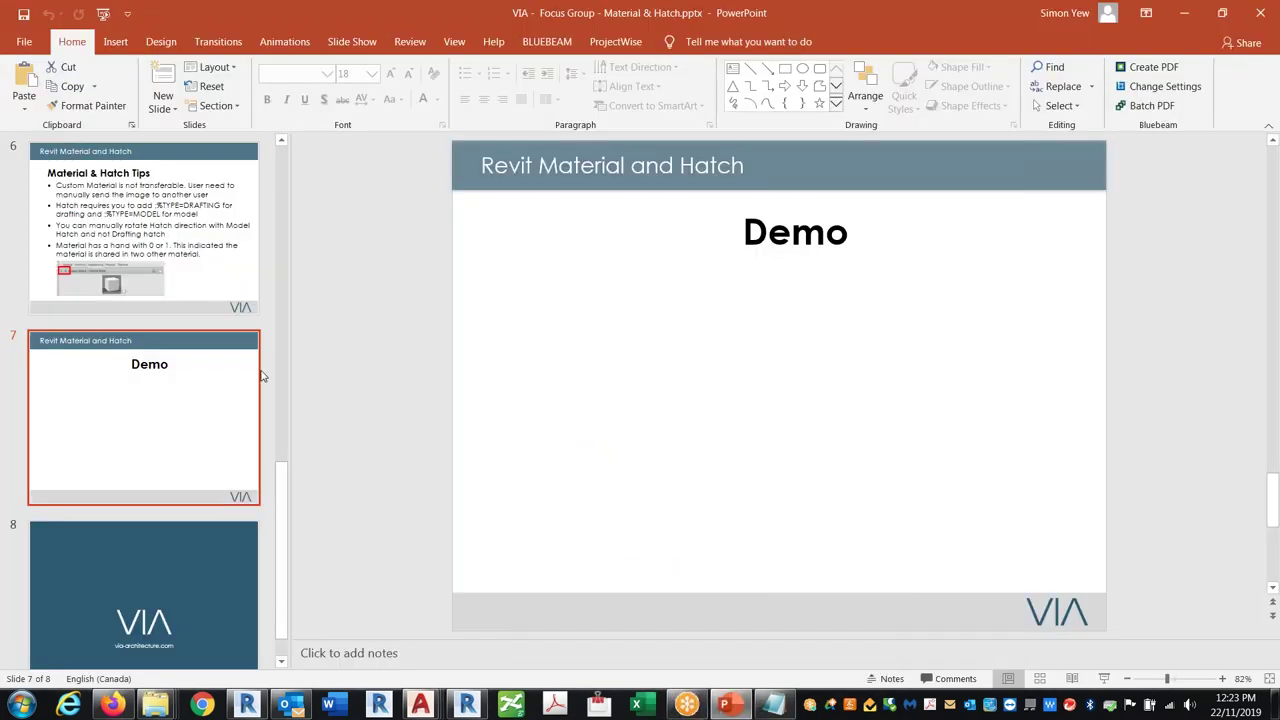
# Copy the ;%TYPE=DRAFTING text from the Material & Hatch Tips slide.
pyautogui.scroll(3, 205, 343)
pyautogui.click(143, 620)
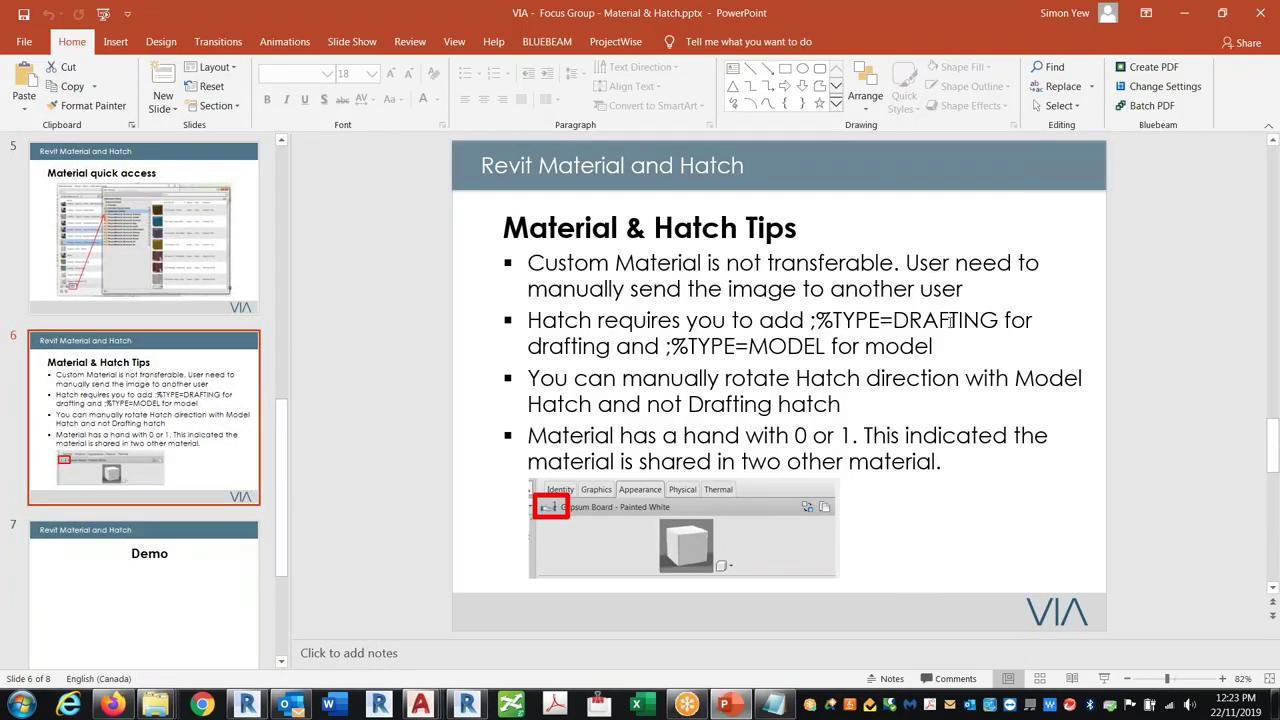
pyautogui.click(996, 320)
pyautogui.moveTo(999, 320); pyautogui.dragTo(762, 320)
pyautogui.click(818, 320)
pyautogui.keyDown('shift'); pyautogui.click(997, 320); pyautogui.keyUp('shift')
pyautogui.hotkey('ctrl', 'c')
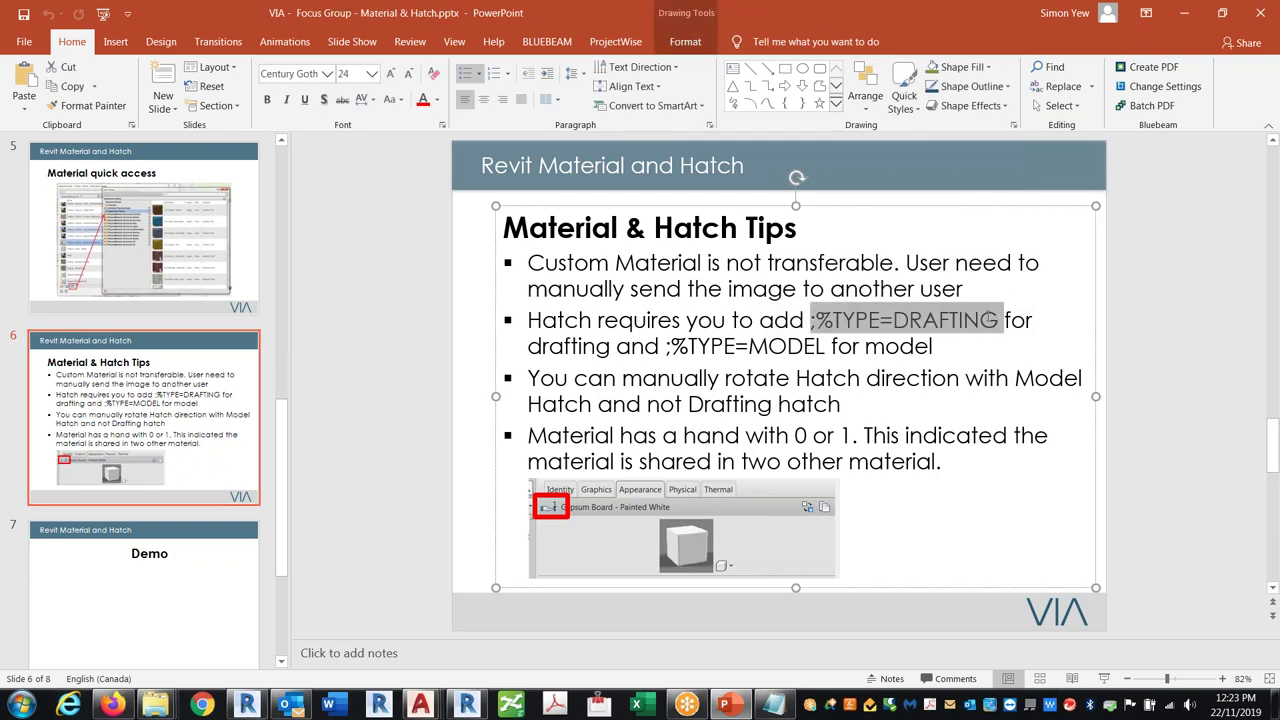
pyautogui.click(1183, 13)
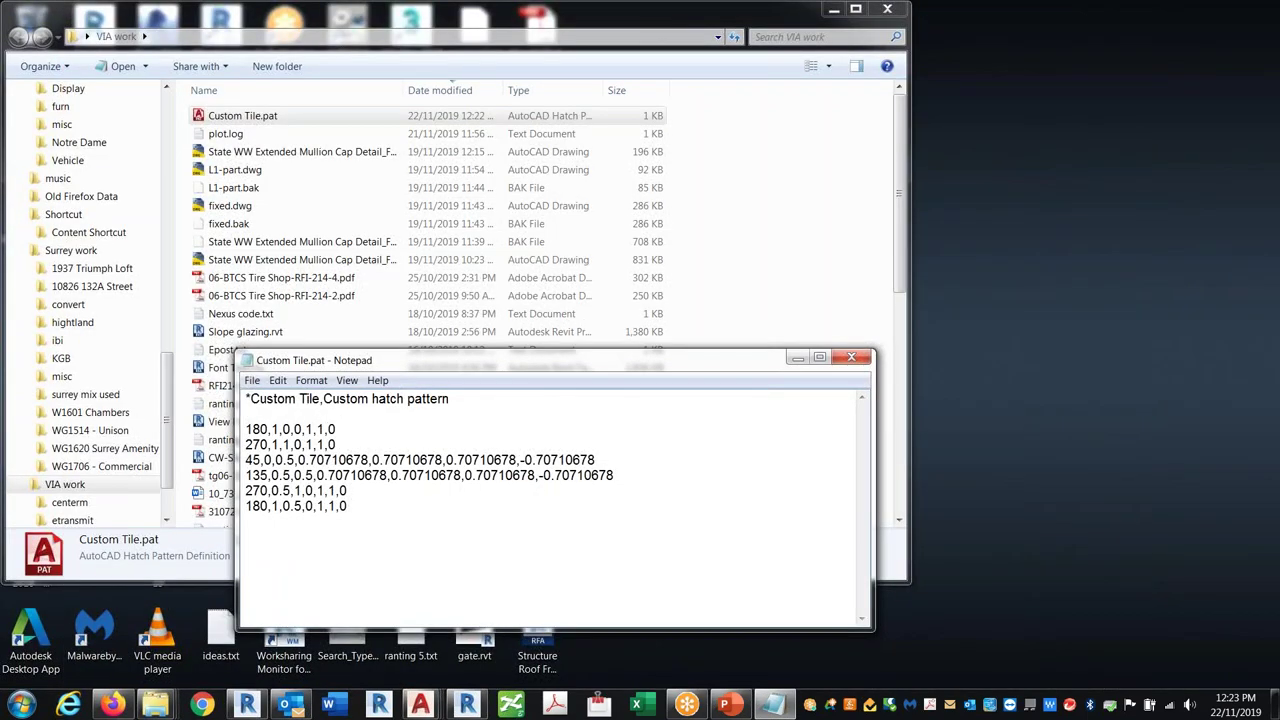
# Paste the ;%TYPE=DRAFTING line into Custom Tile.pat and save it.
pyautogui.write(';')
pyautogui.hotkey('ctrl', 'v')
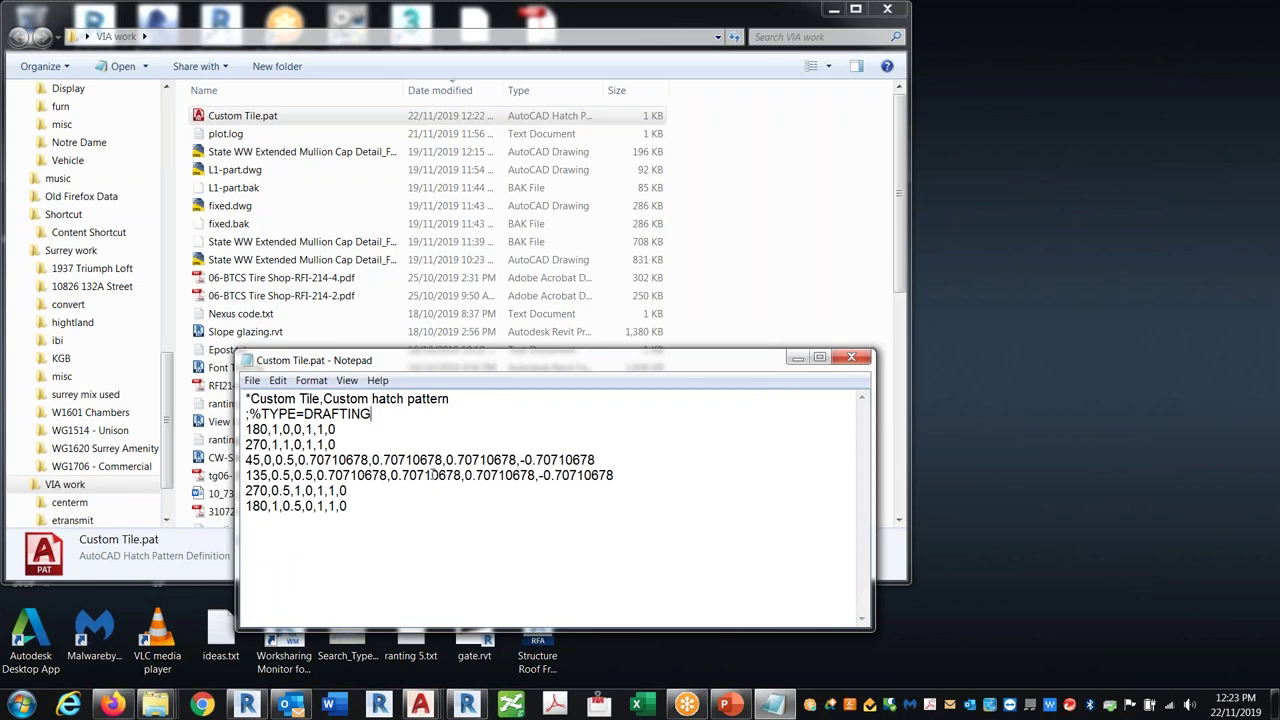
pyautogui.click(853, 354)
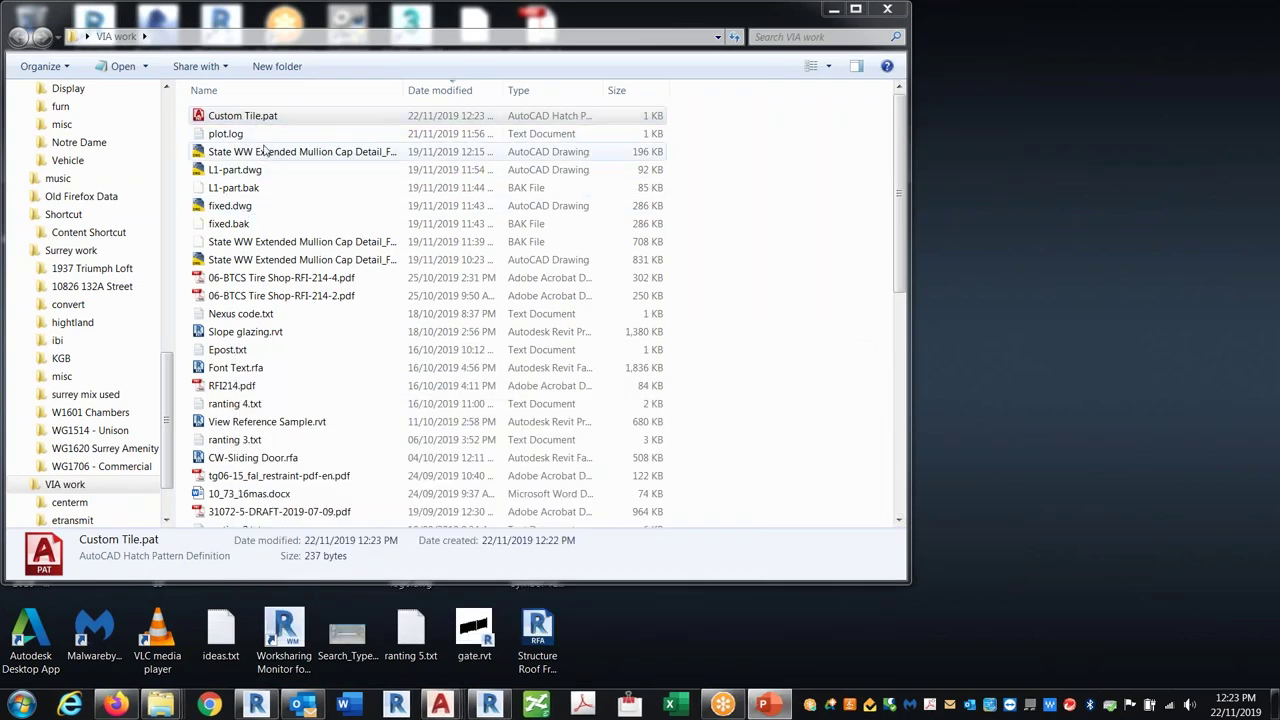
# Duplicate Custom Tile.pat, rename the copy Custom Tile MOD.pat, and open it in Notepad.
pyautogui.hotkey('ctrl', 'c')
pyautogui.hotkey('ctrl', 'v')
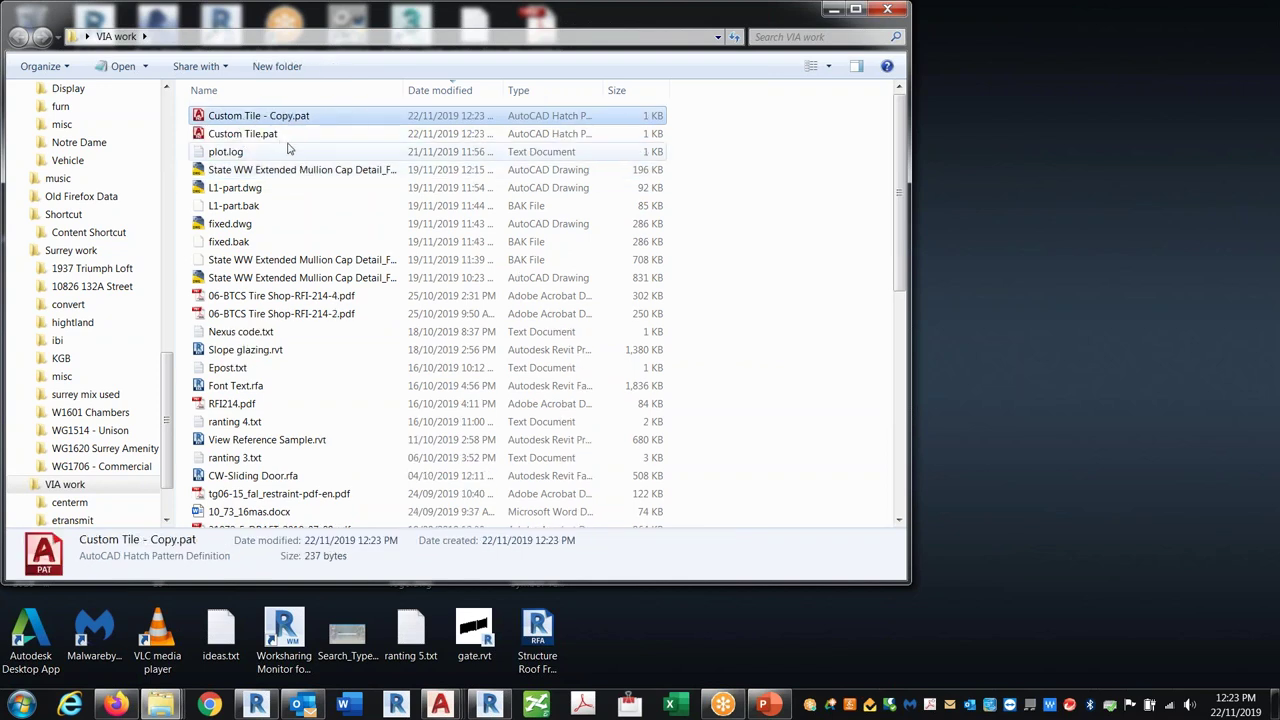
pyautogui.click(295, 118)
pyautogui.doubleClick(290, 117)
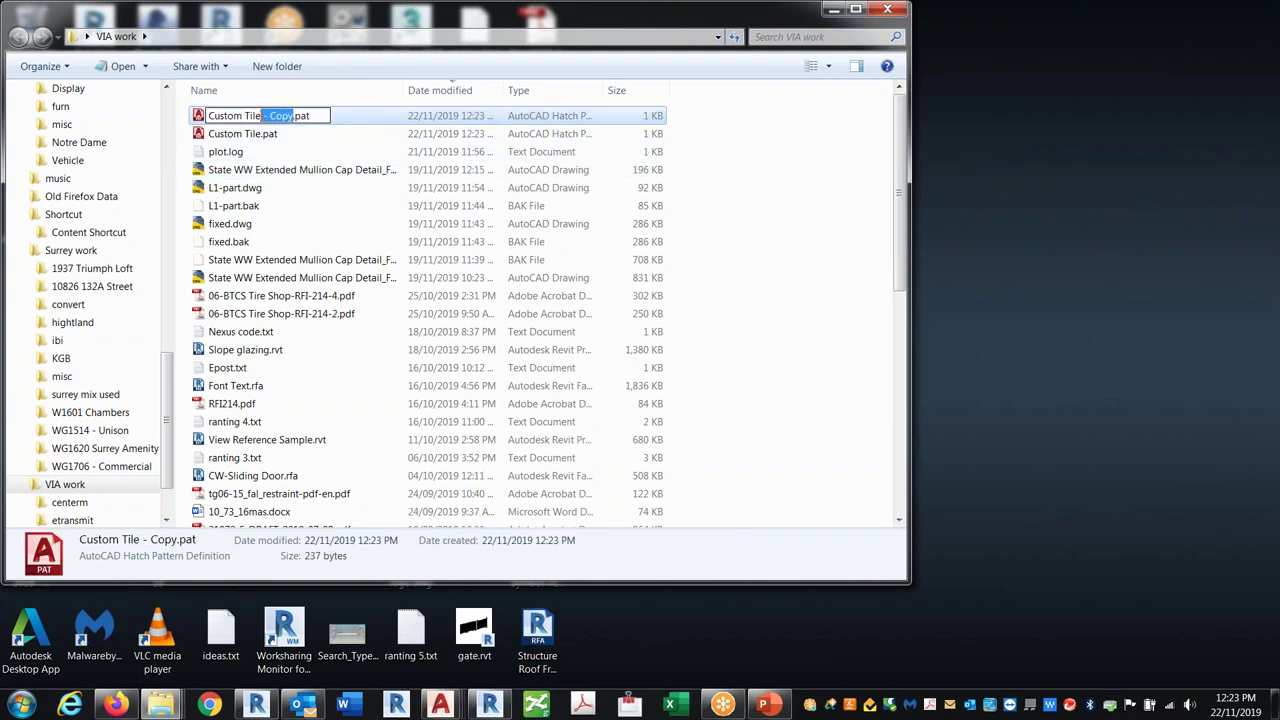
pyautogui.write('MOD')
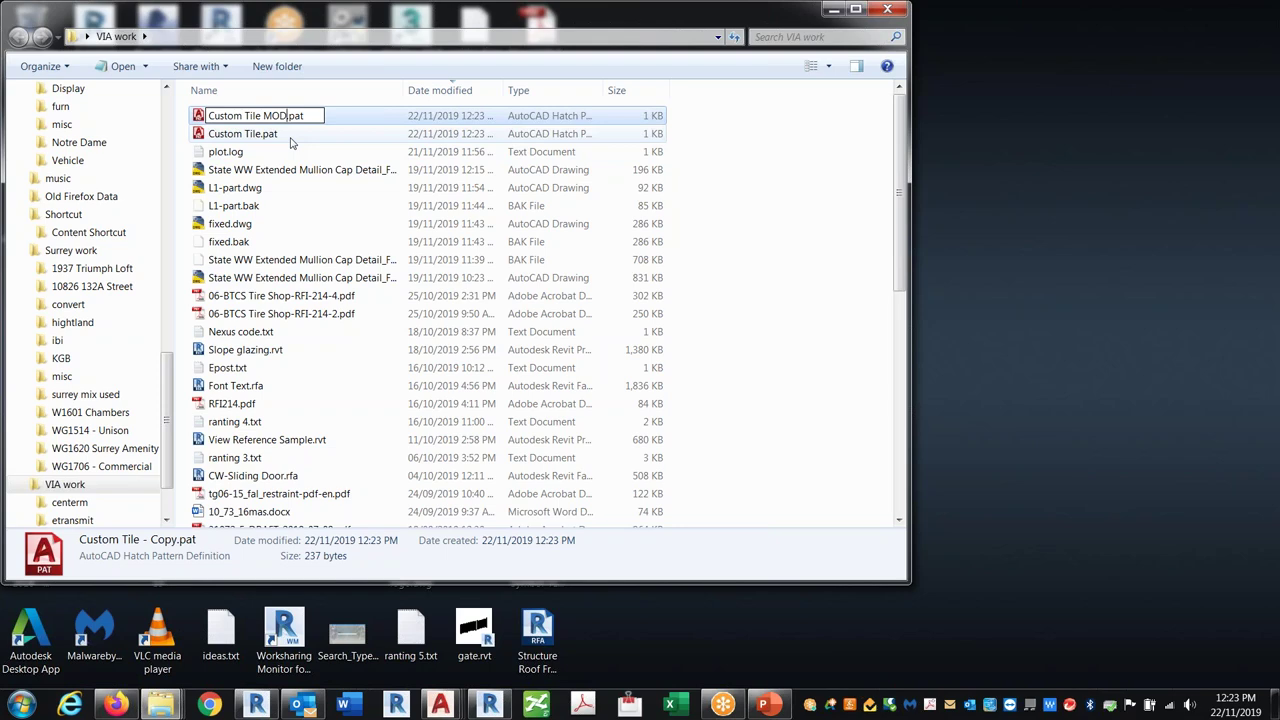
pyautogui.click(277, 135)
pyautogui.click(270, 117)
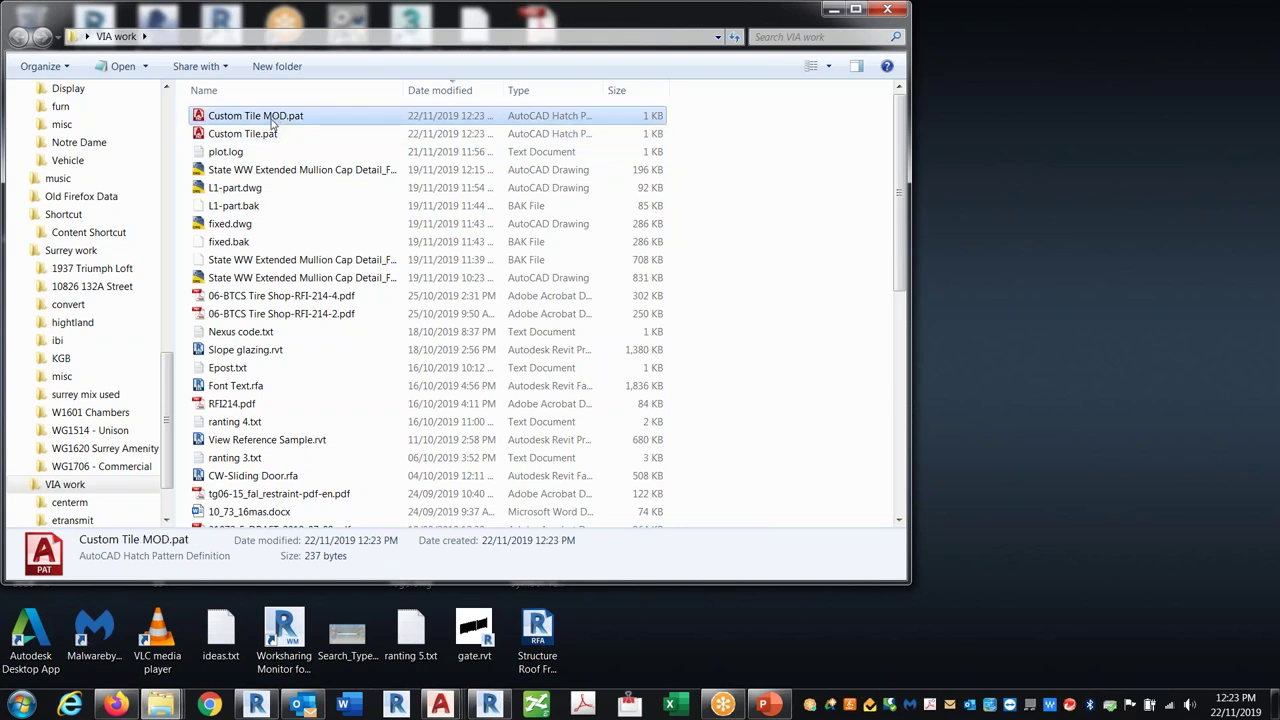
pyautogui.doubleClick(270, 117)
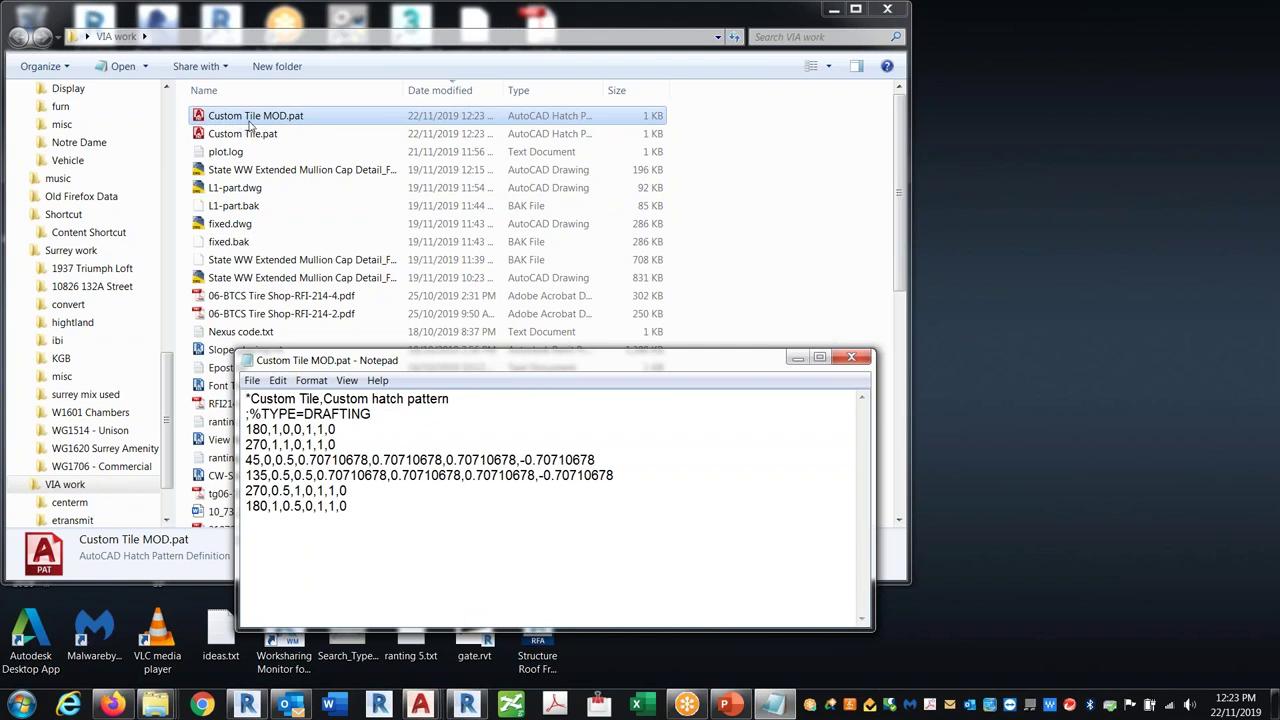
# Change the header to *Custom Tile MOD and DRAFTING to MODEL, then save the file.
pyautogui.write('MOD')
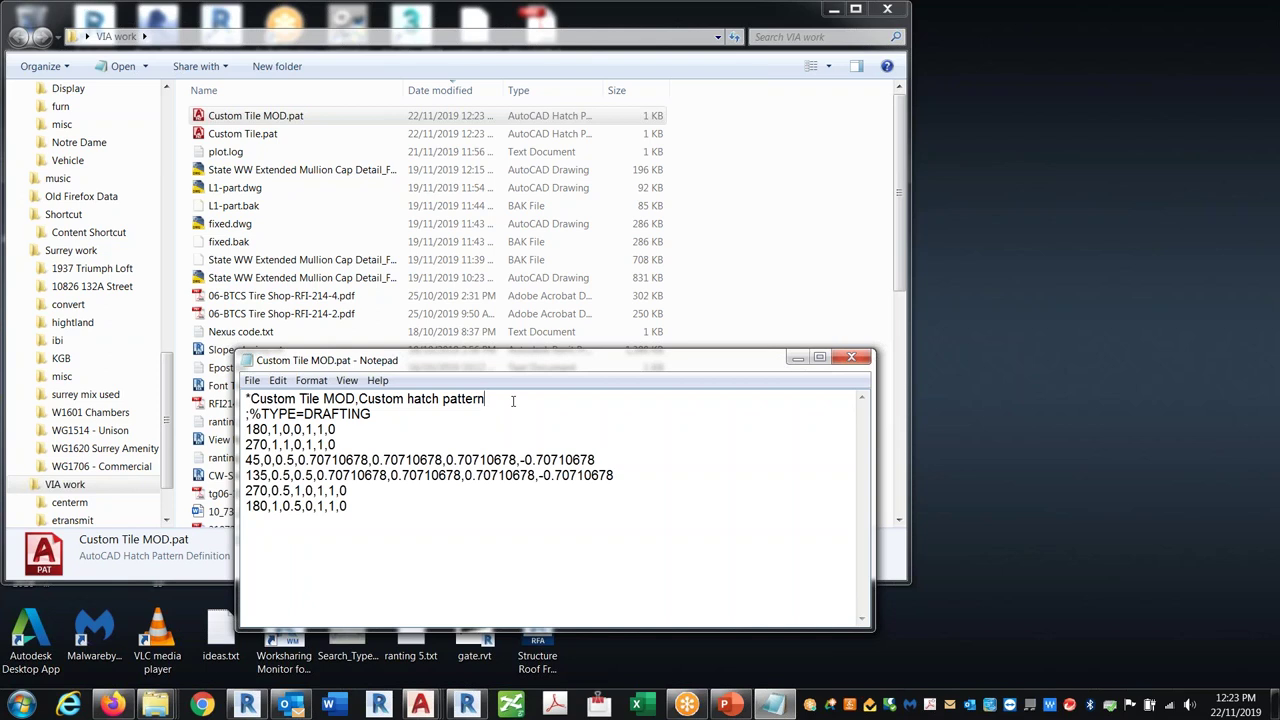
pyautogui.moveTo(787, 706)
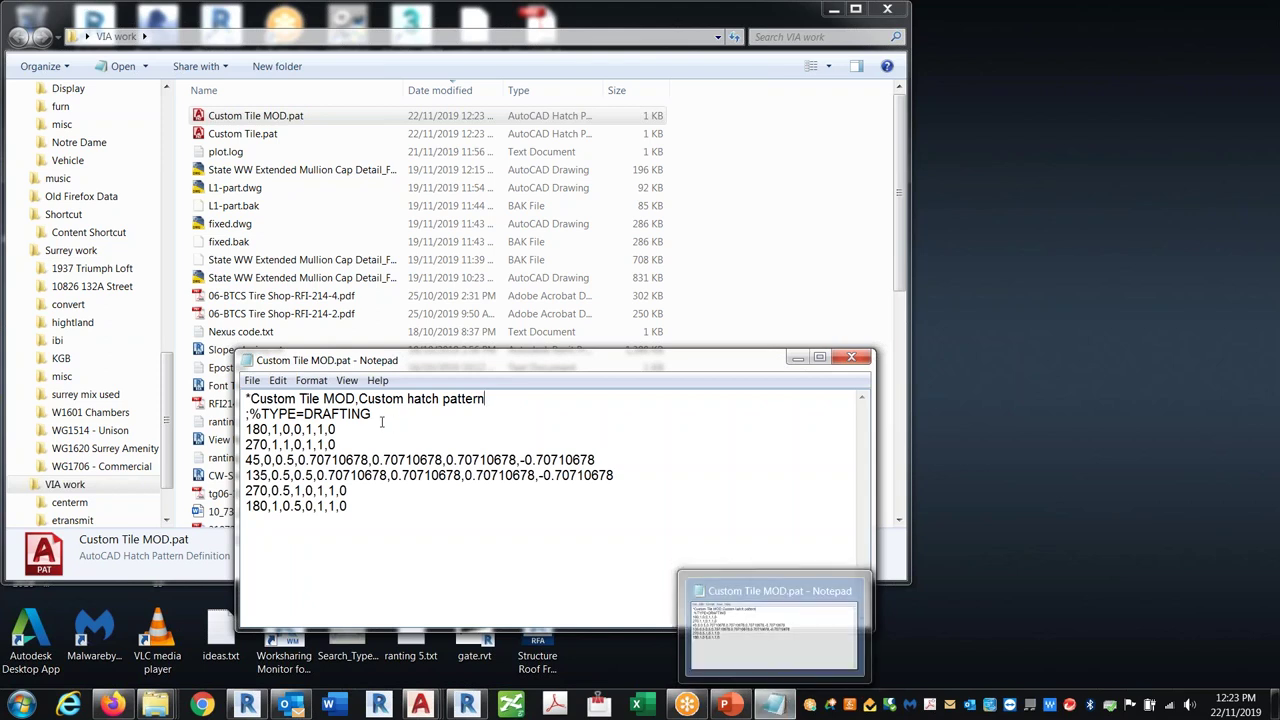
pyautogui.moveTo(372, 414); pyautogui.dragTo(321, 414)
pyautogui.write('MODEL')
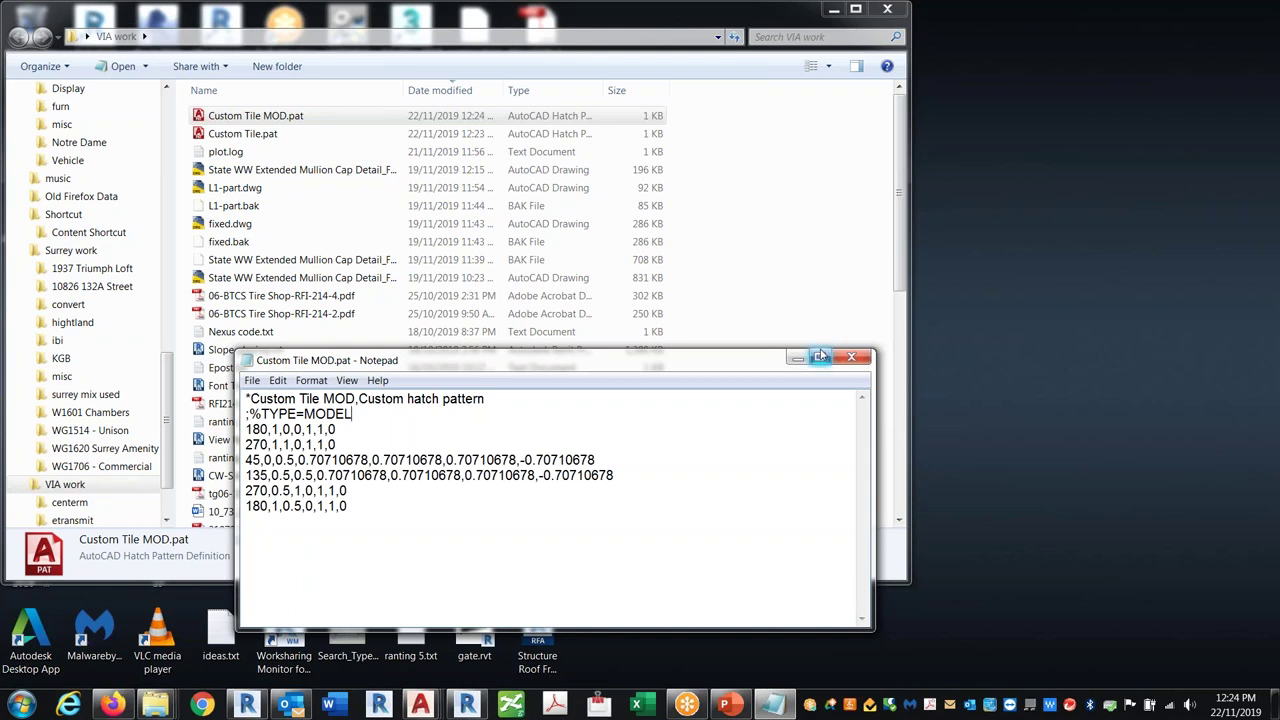
pyautogui.click(851, 357)
# From the filled region's type properties, start a new model fill pattern.
pyautogui.click(489, 705)
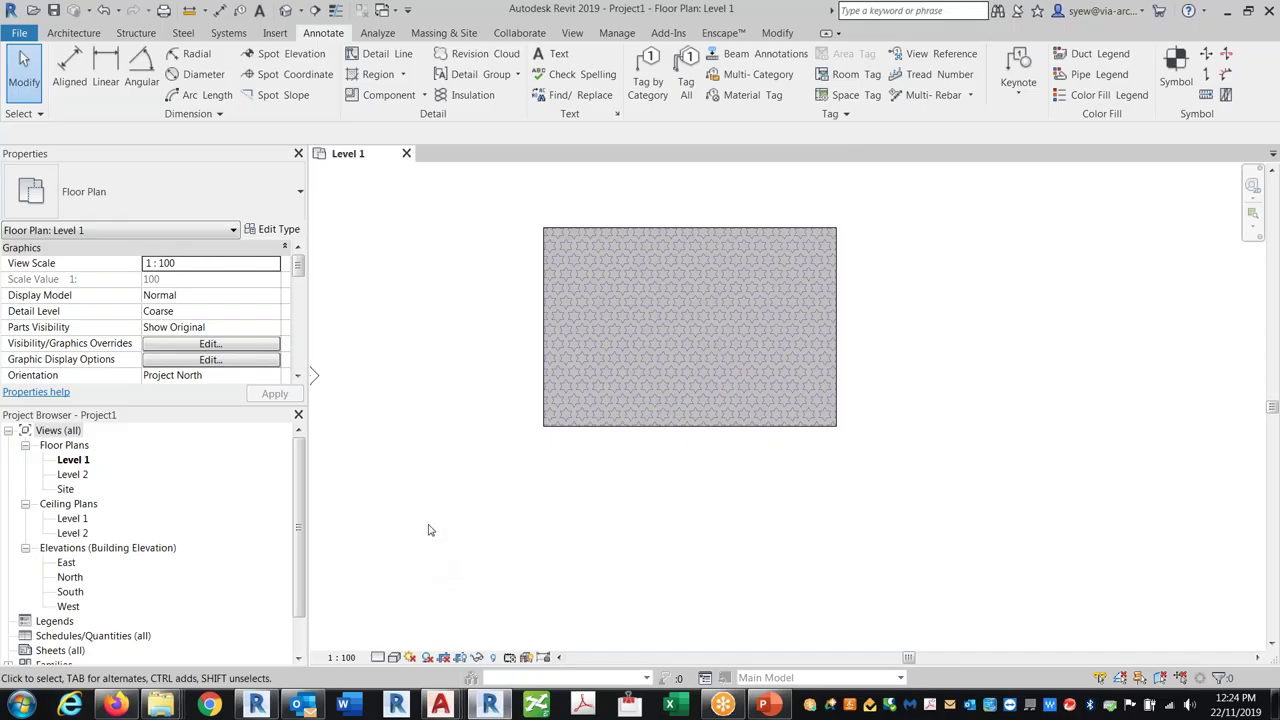
pyautogui.click(580, 232)
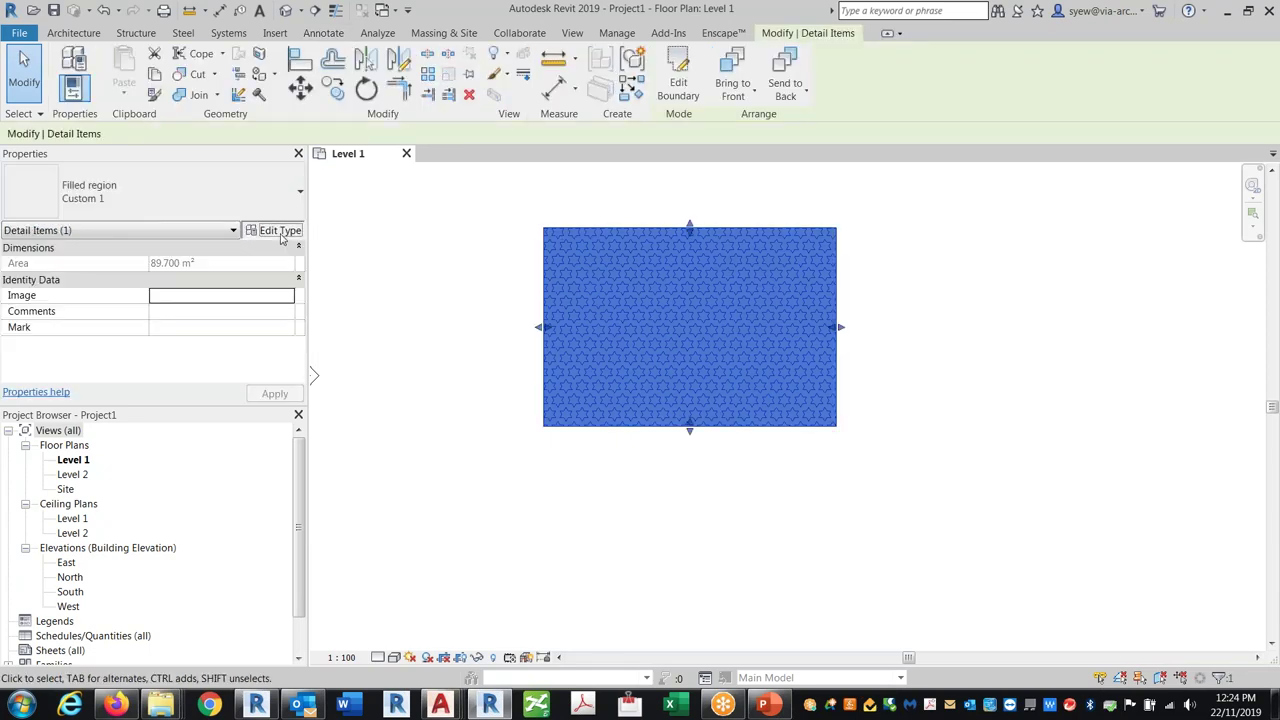
pyautogui.click(279, 230)
pyautogui.click(437, 285)
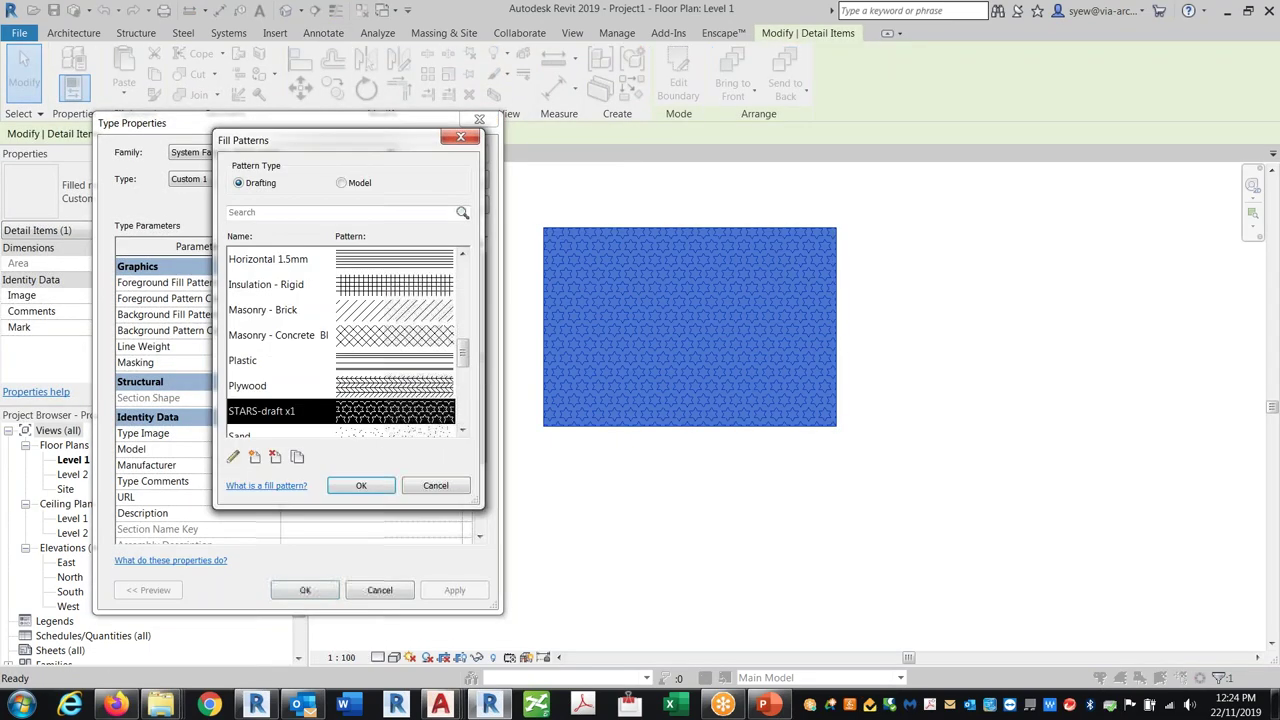
pyautogui.click(342, 184)
pyautogui.click(234, 457)
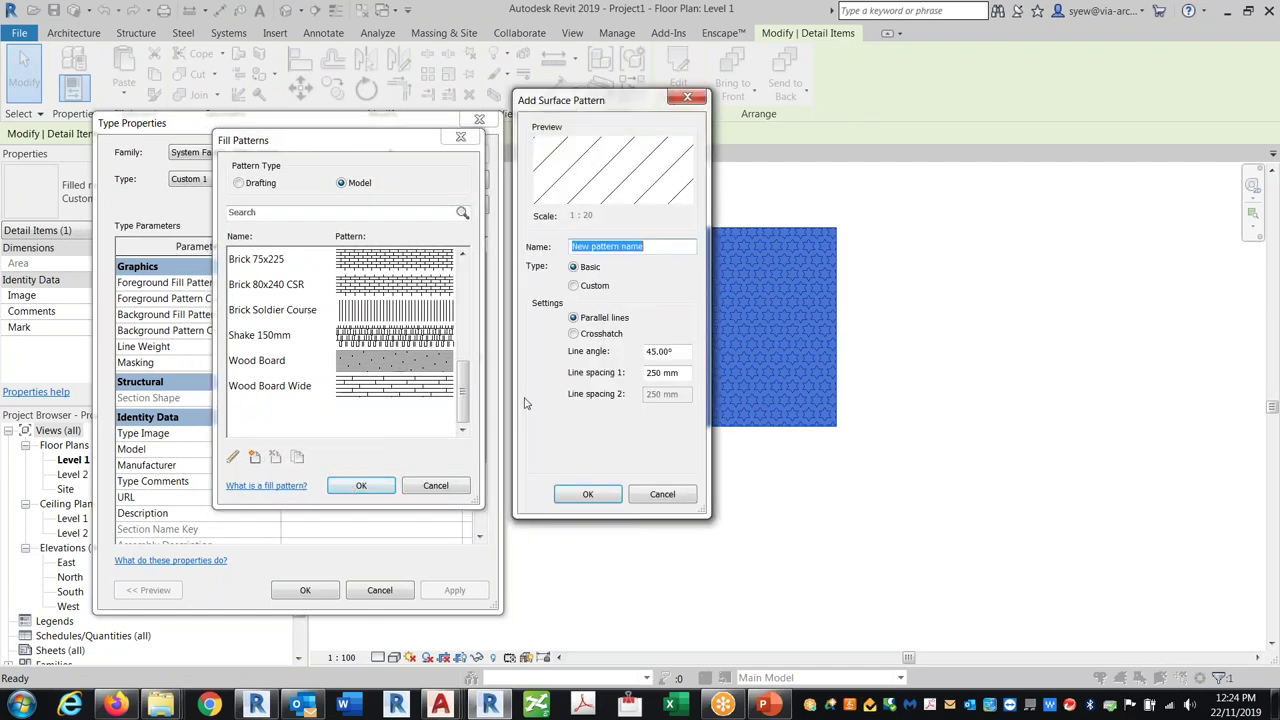
# Import Custom Tile MOD.pat from the VIA work folder as a custom pattern.
pyautogui.click(574, 286)
pyautogui.click(662, 343)
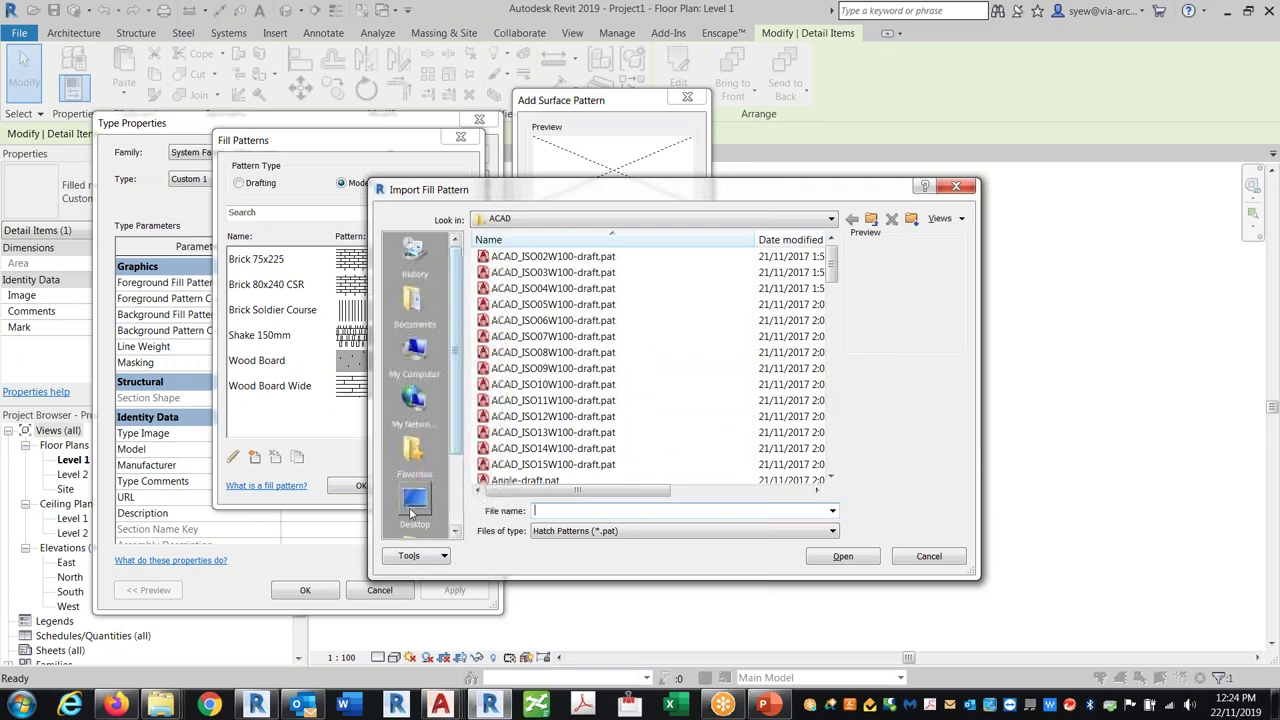
pyautogui.click(412, 510)
pyautogui.doubleClick(510, 418)
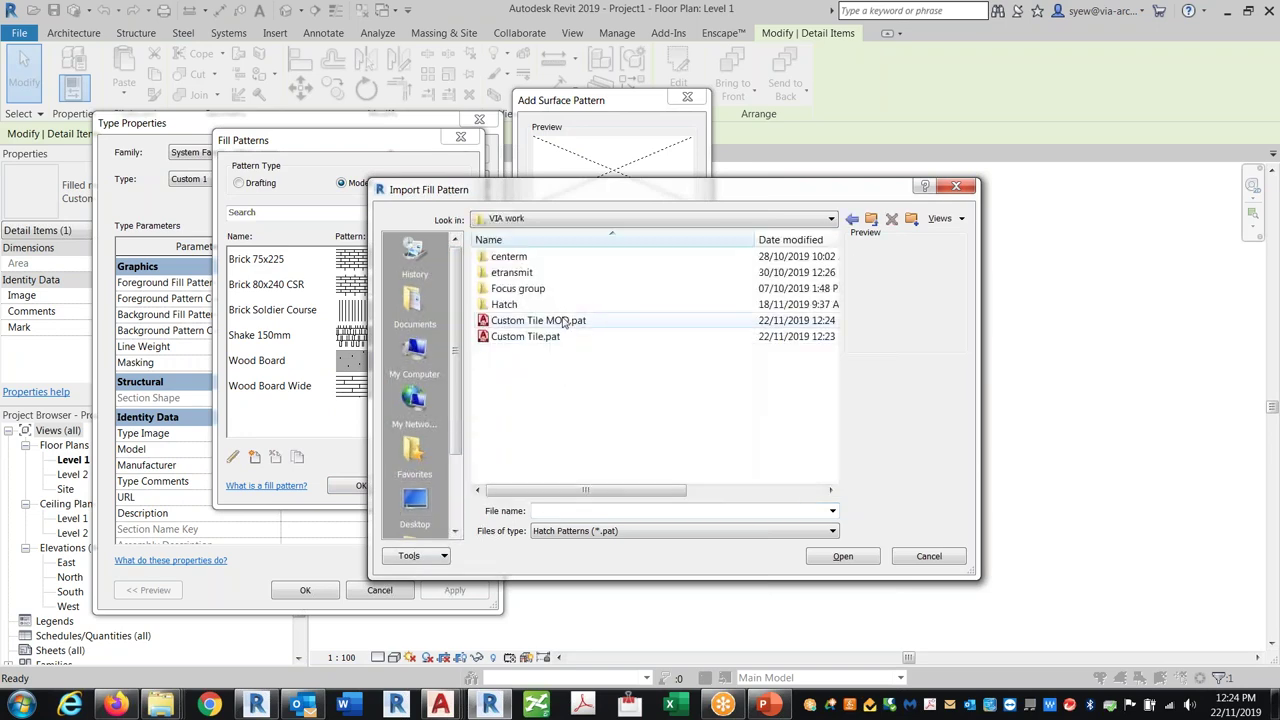
pyautogui.click(563, 322)
pyautogui.click(838, 556)
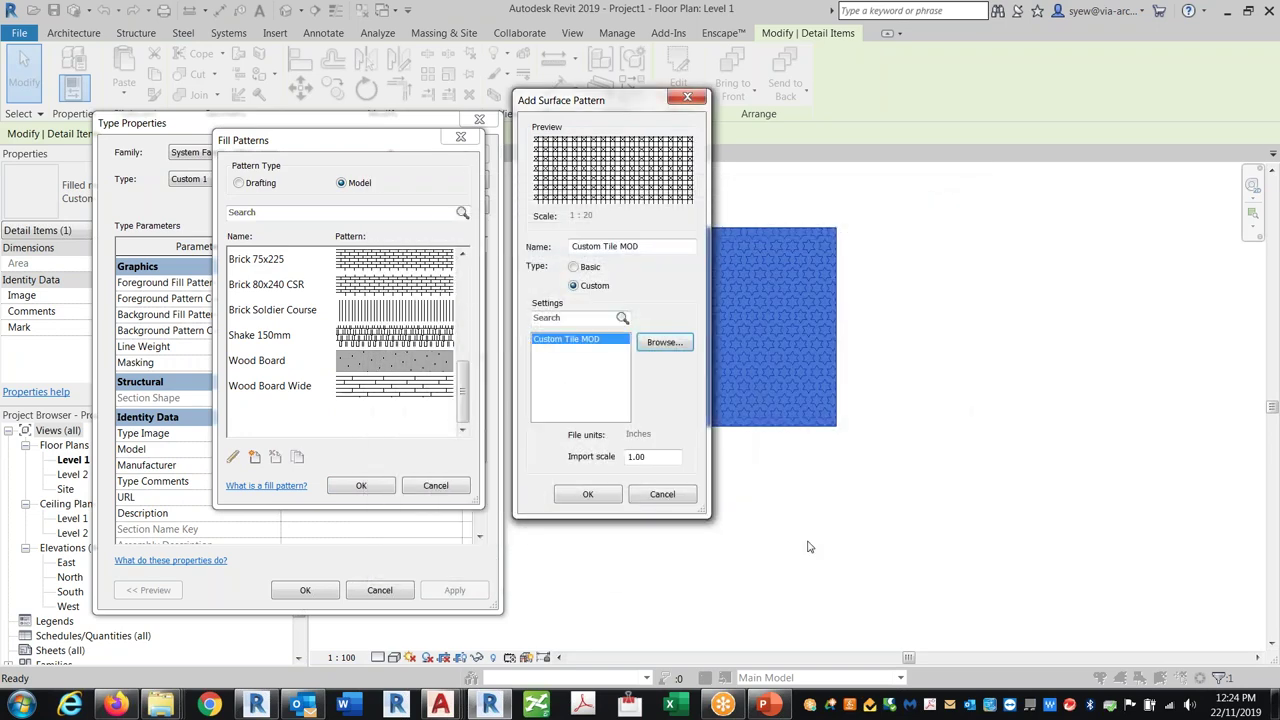
# Set the new pattern's import scale to 20.
pyautogui.moveTo(666, 456); pyautogui.dragTo(576, 449)
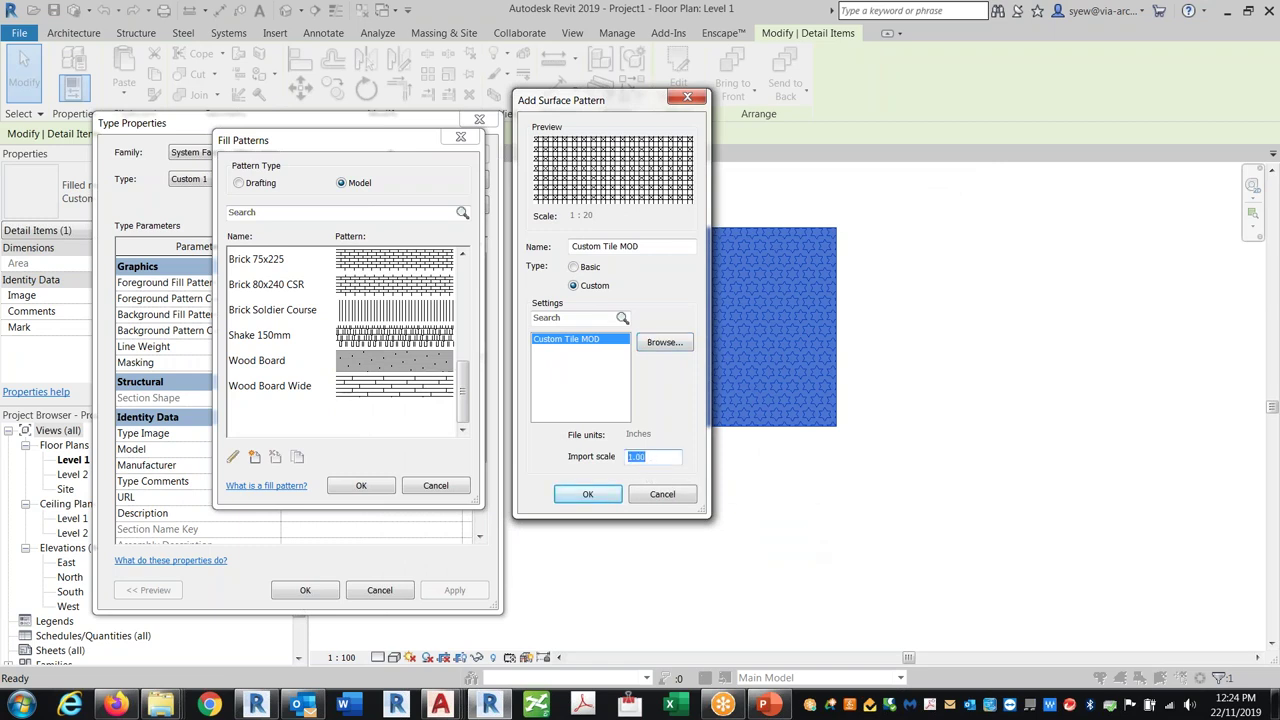
pyautogui.write('5')
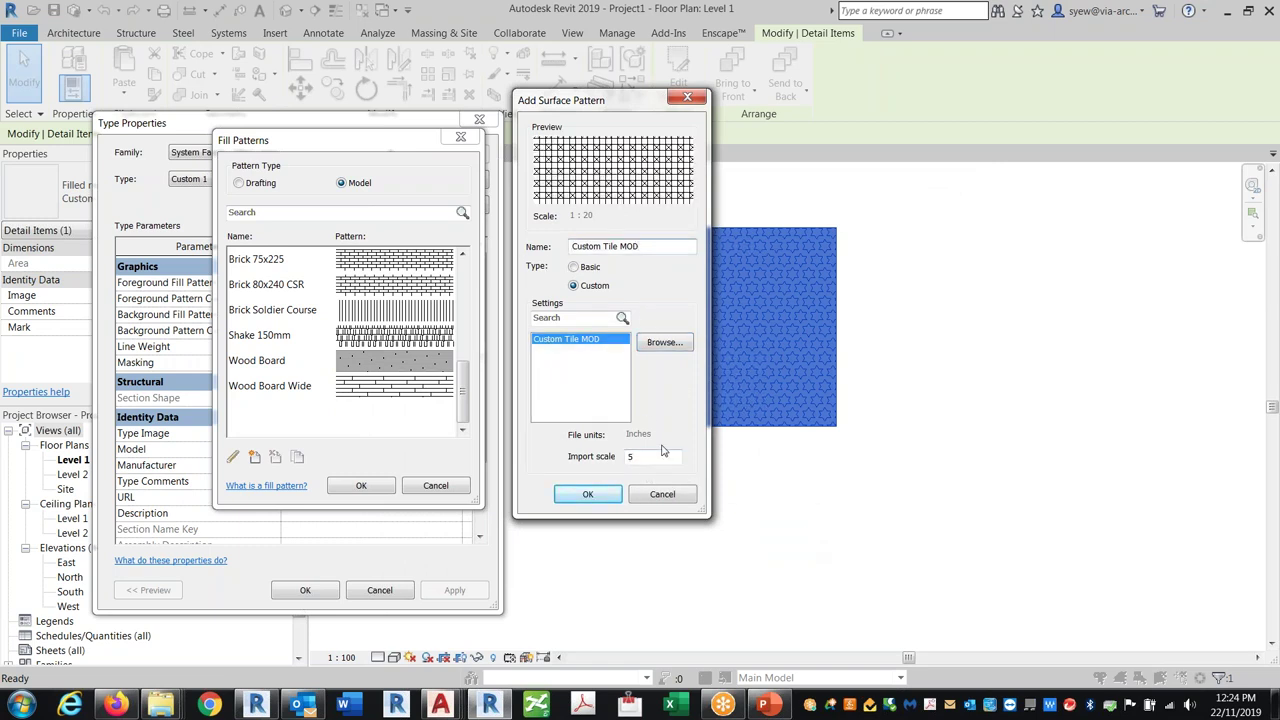
pyautogui.click(632, 456)
pyautogui.write('10')
pyautogui.doubleClick(634, 456)
pyautogui.write('20')
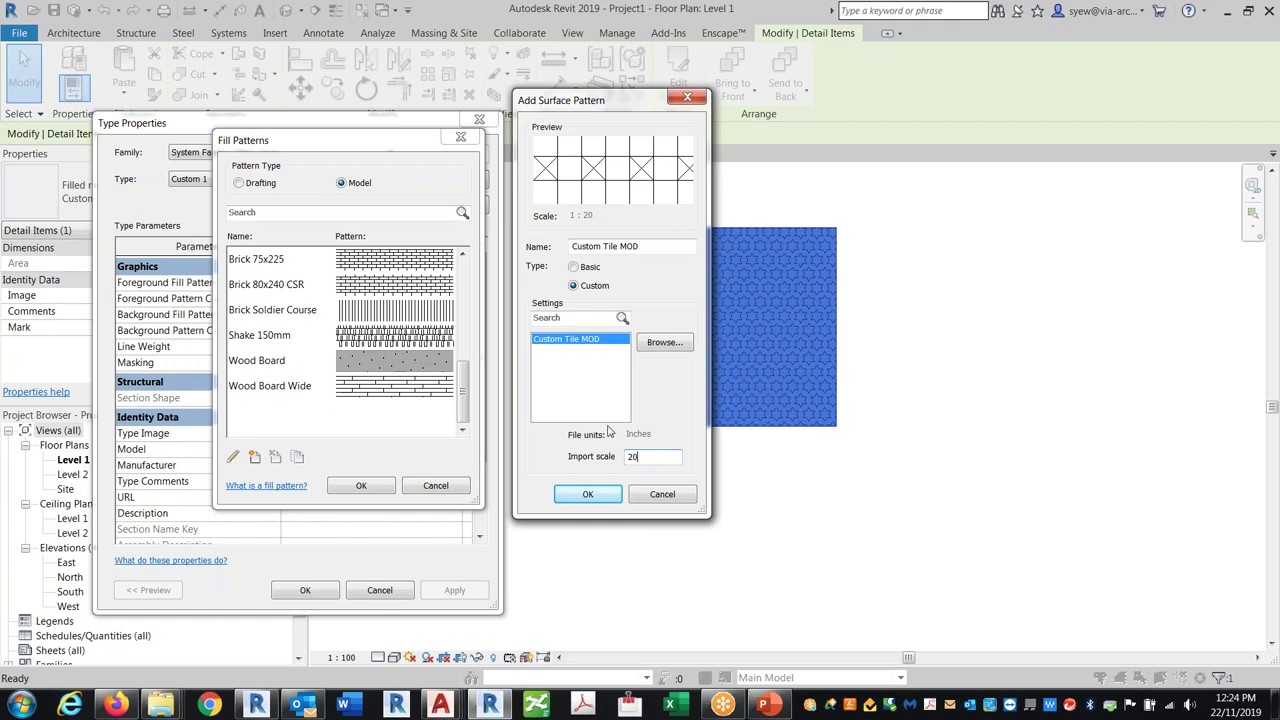
# Apply Custom Tile MOD as the filled region type's fill pattern.
pyautogui.click(590, 495)
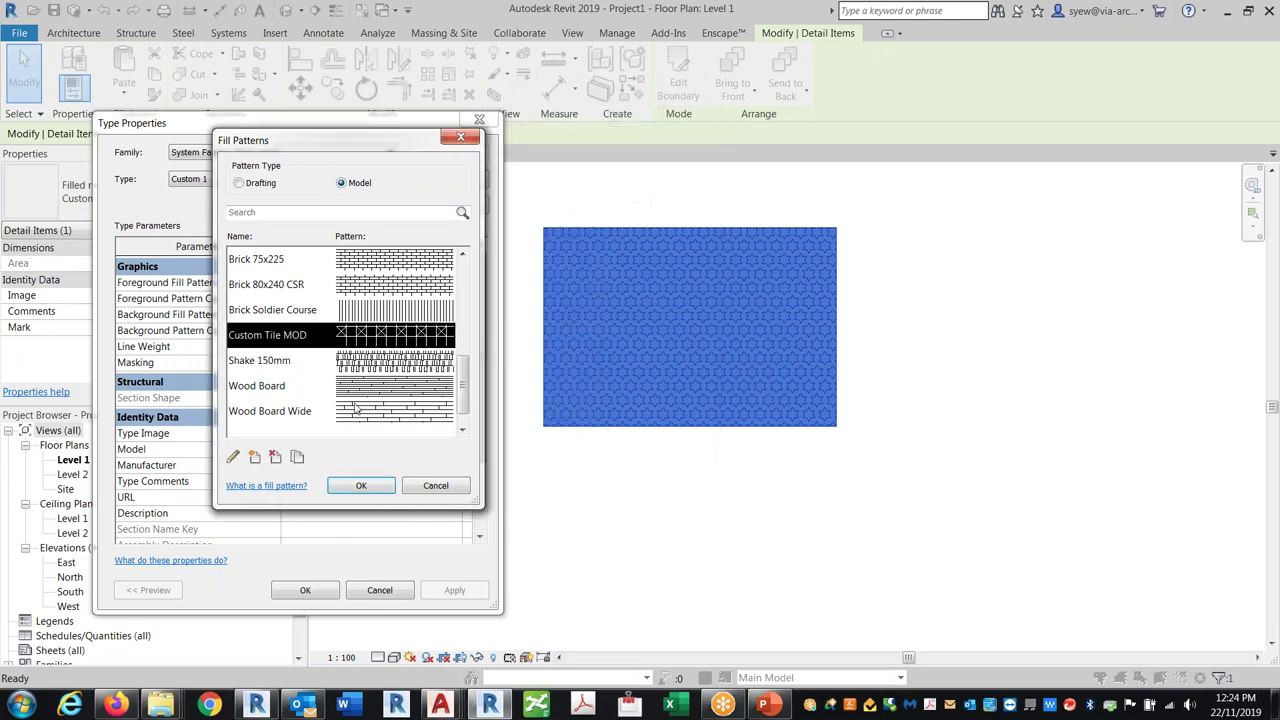
pyautogui.click(360, 486)
pyautogui.click(305, 590)
pyautogui.click(658, 421)
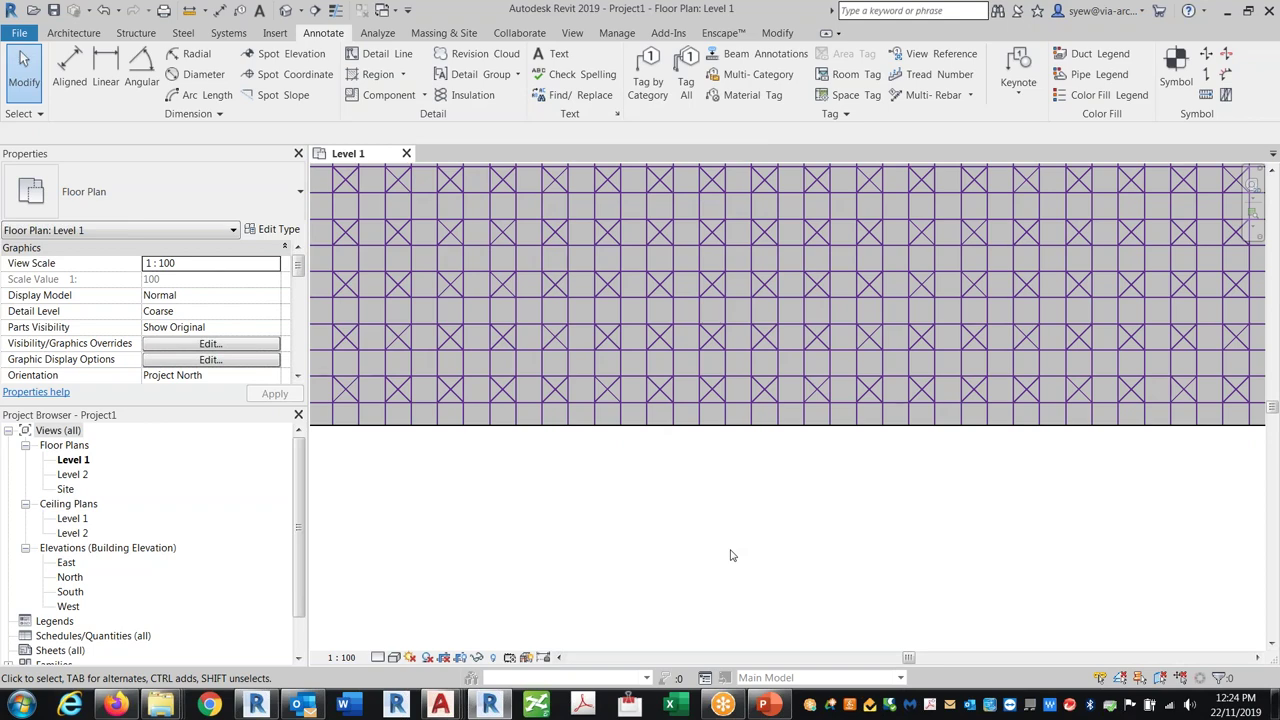
pyautogui.hotkey('ctrl', 'o')
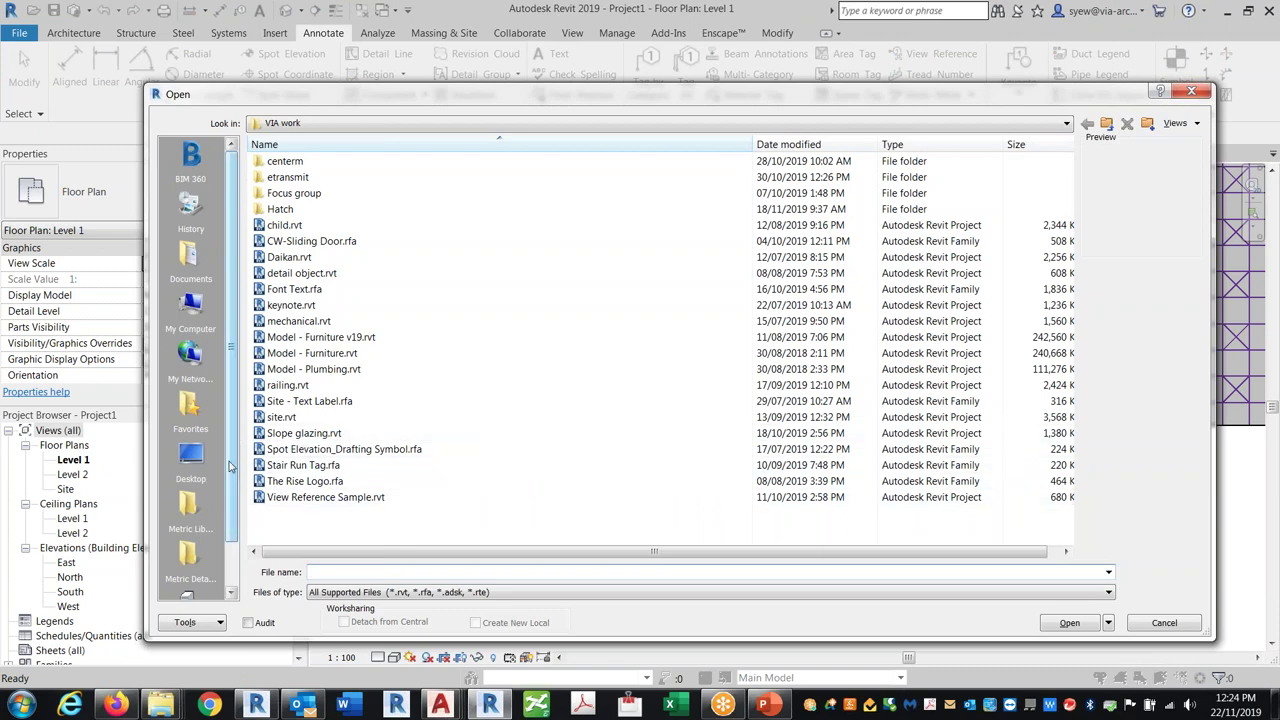
pyautogui.scroll(-1, 222, 460)
pyautogui.click(191, 410)
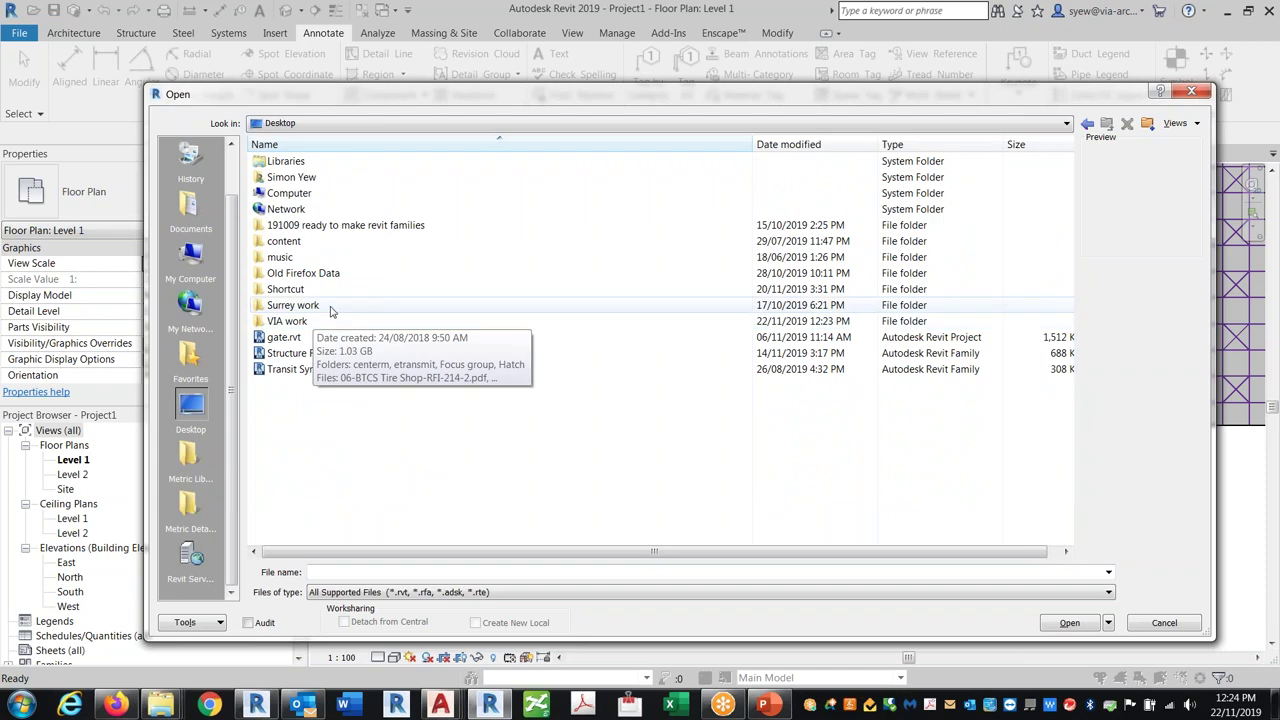
pyautogui.click(298, 292)
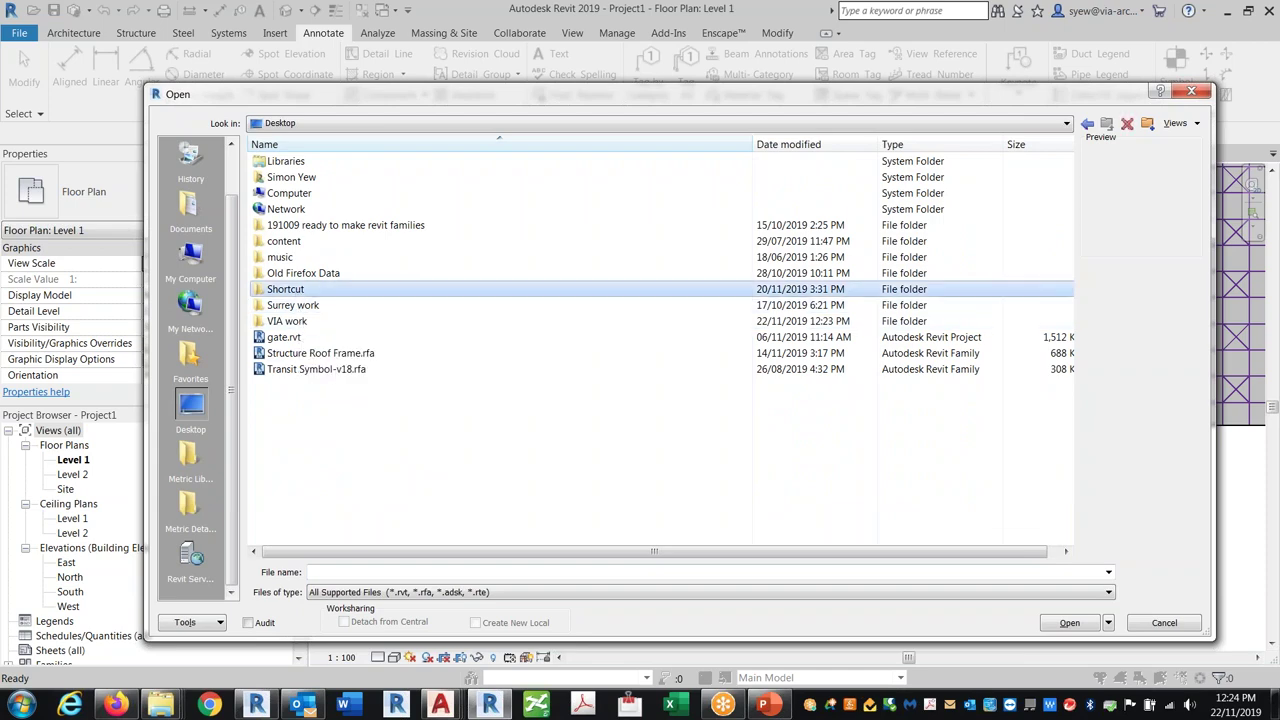
pyautogui.doubleClick(285, 289)
pyautogui.doubleClick(285, 161)
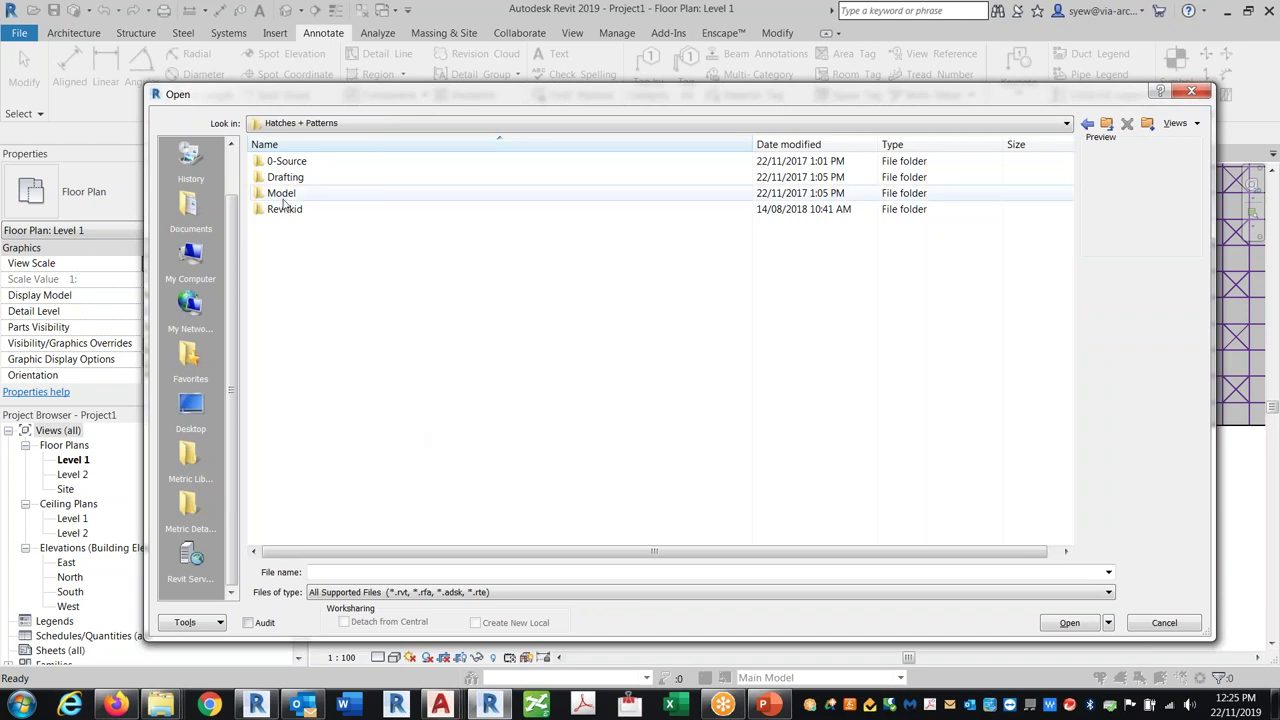
pyautogui.doubleClick(286, 211)
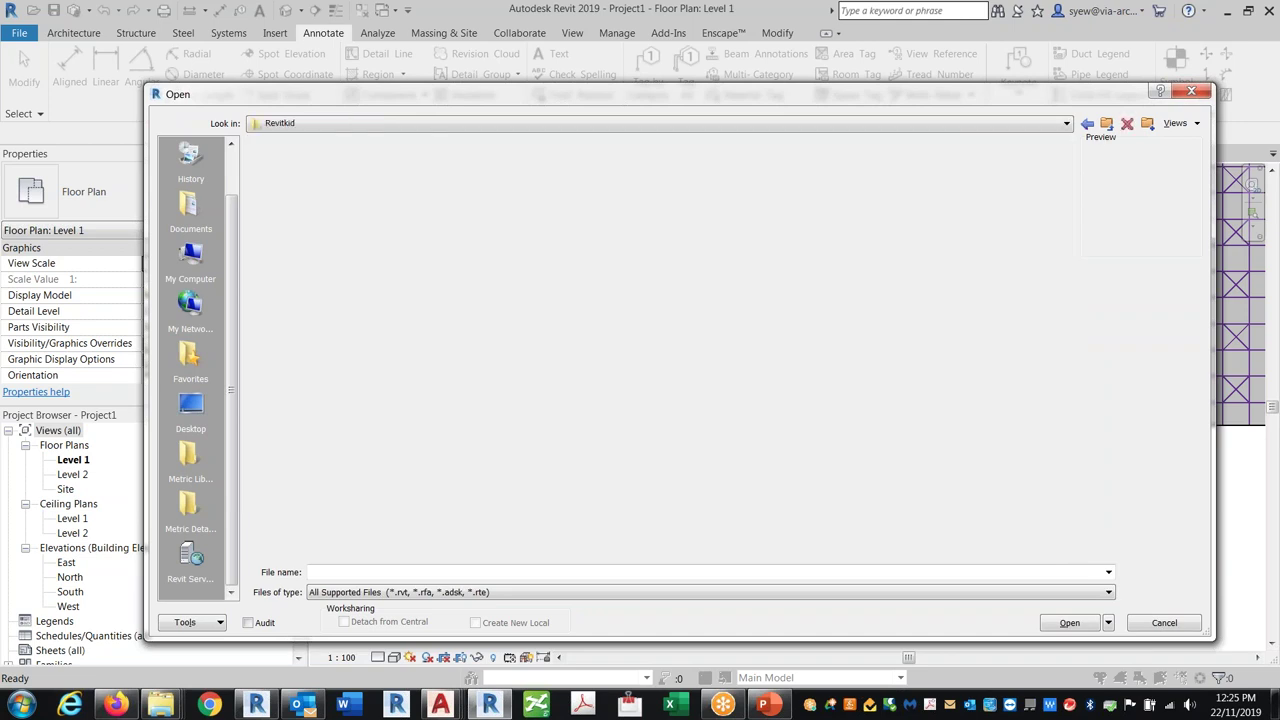
pyautogui.doubleClick(303, 195)
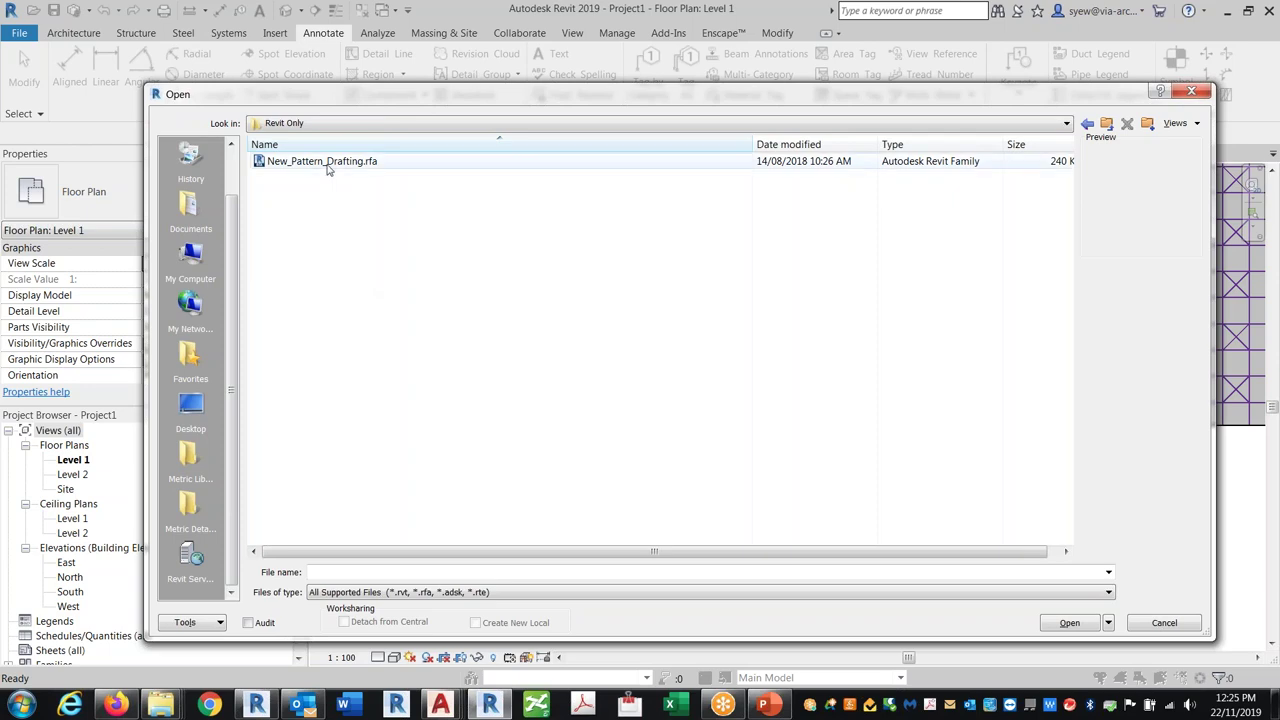
pyautogui.click(330, 163)
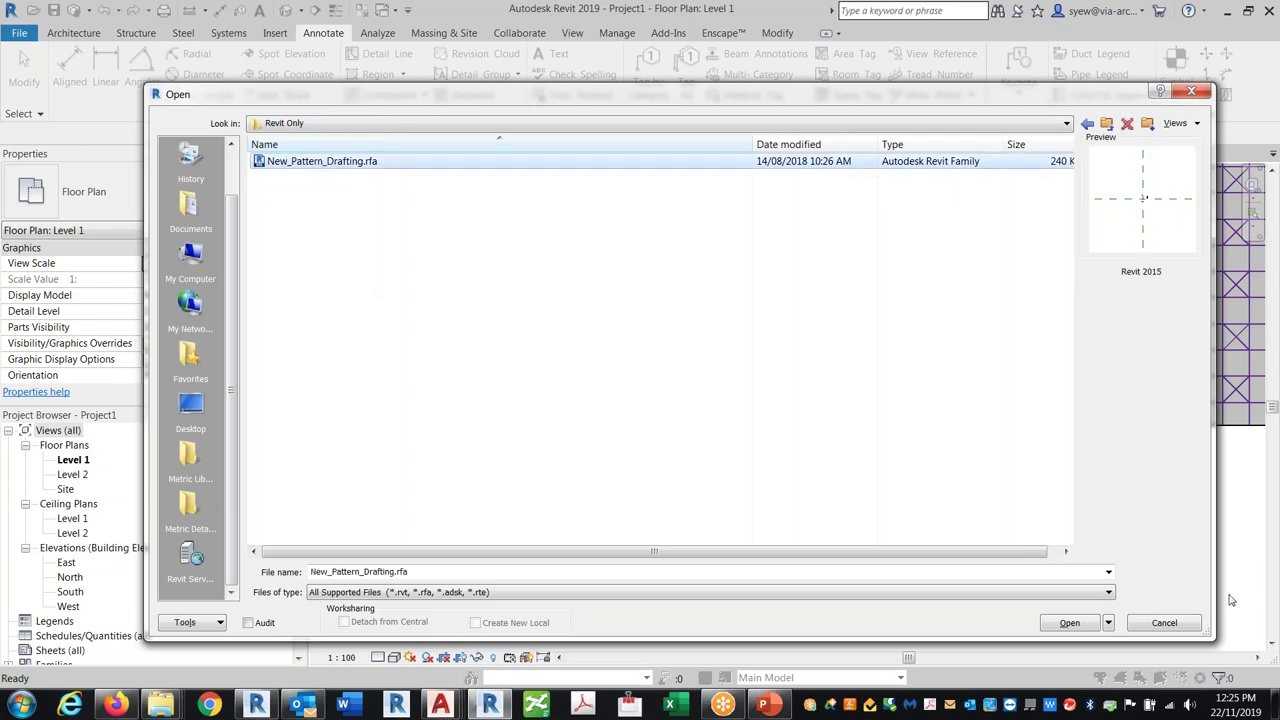
pyautogui.click(1067, 621)
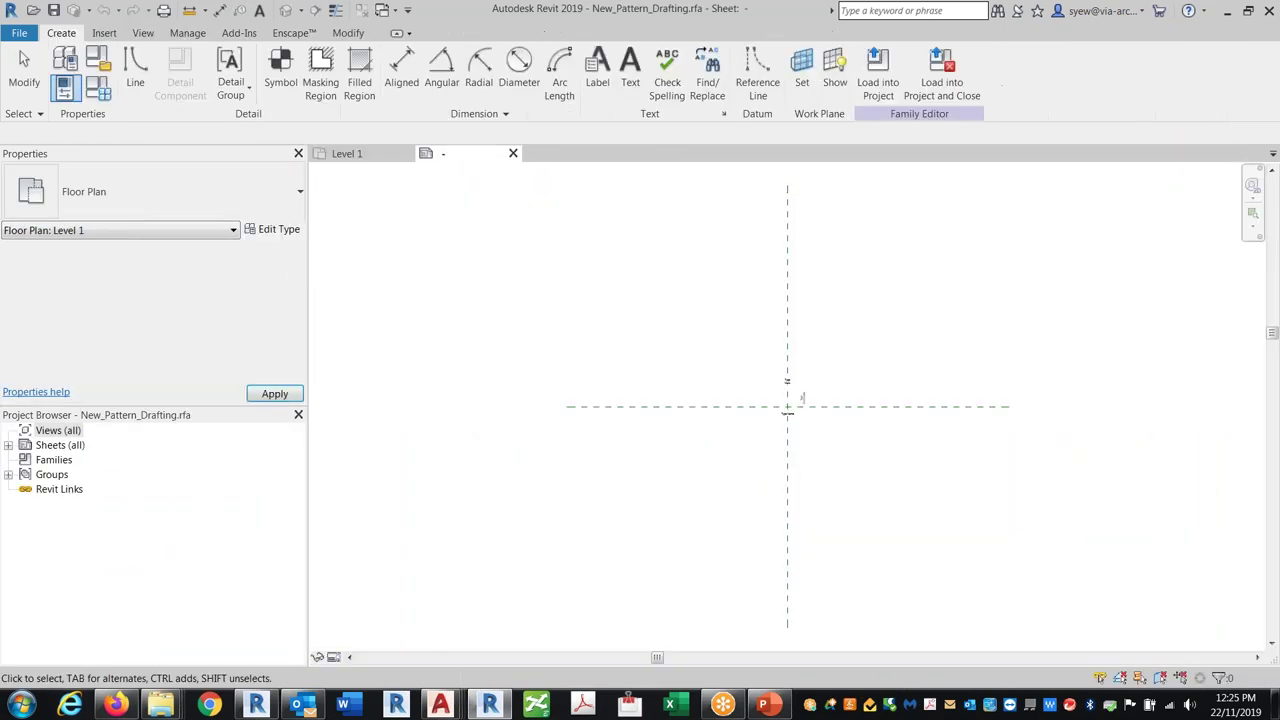
pyautogui.scroll(5, 838, 440)
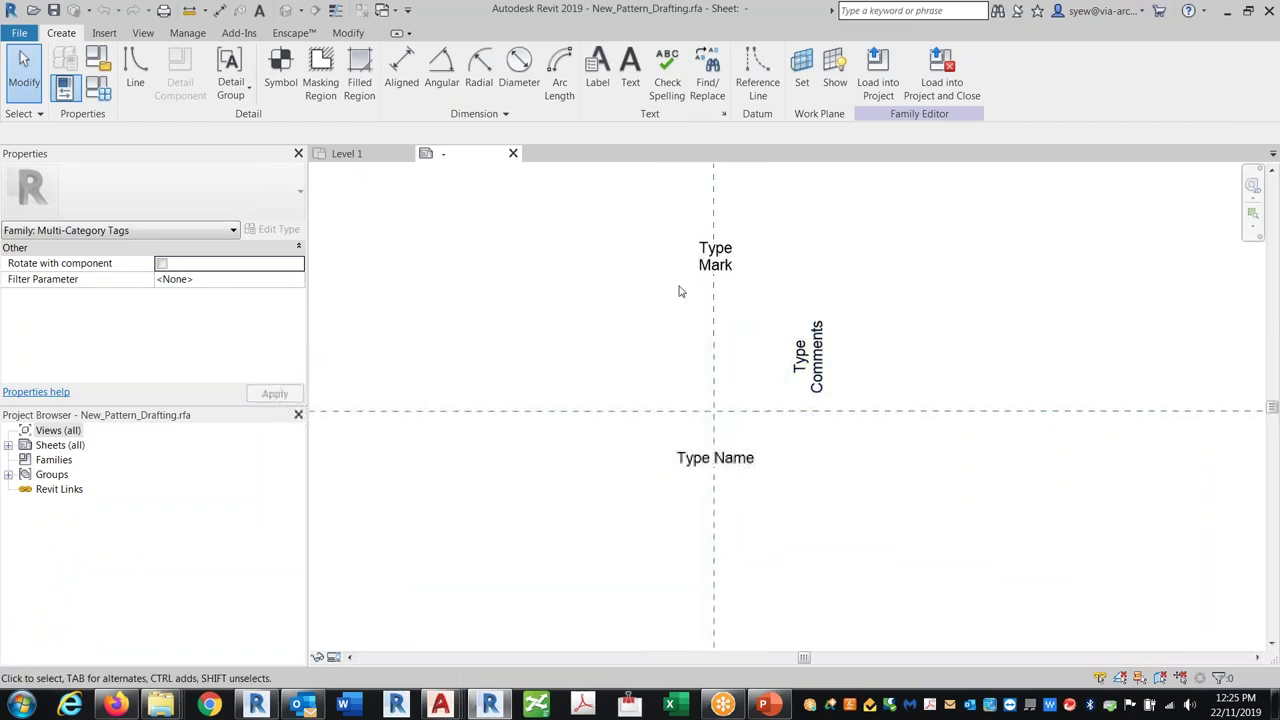
pyautogui.click(511, 153)
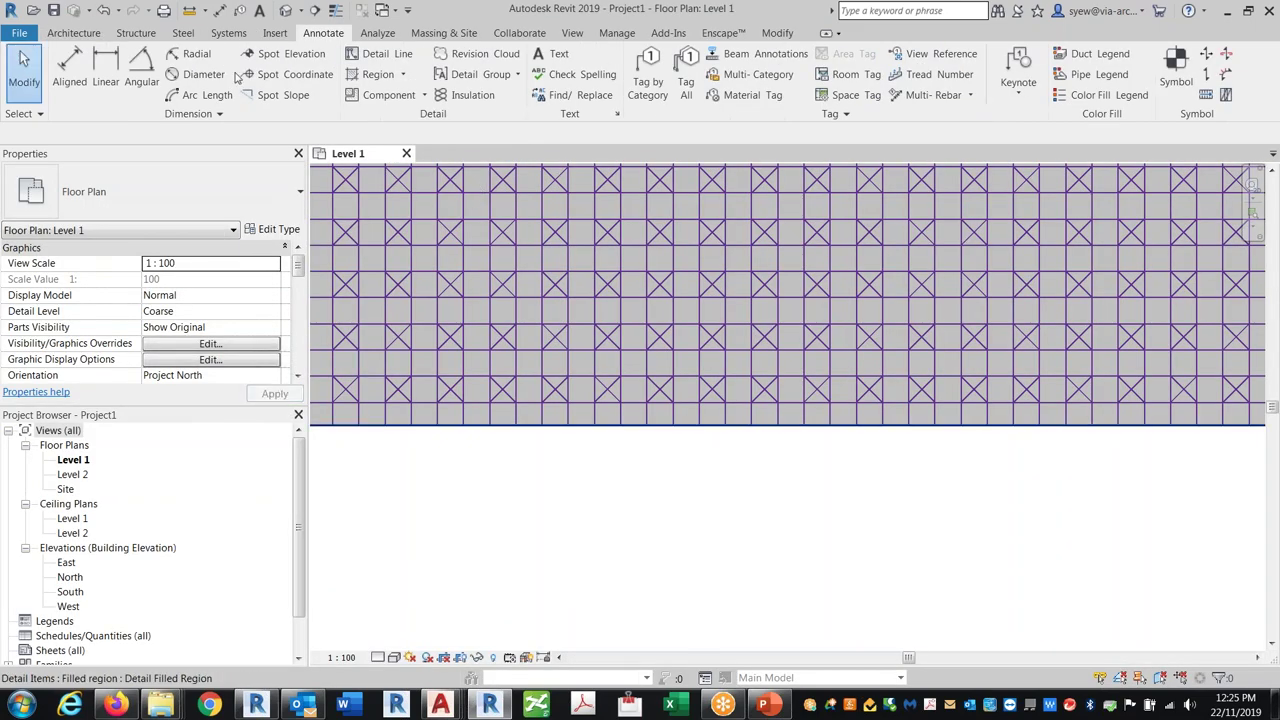
# In the Open dialog, navigate up to the 3. Libraries + Content folder.
pyautogui.click(33, 10)
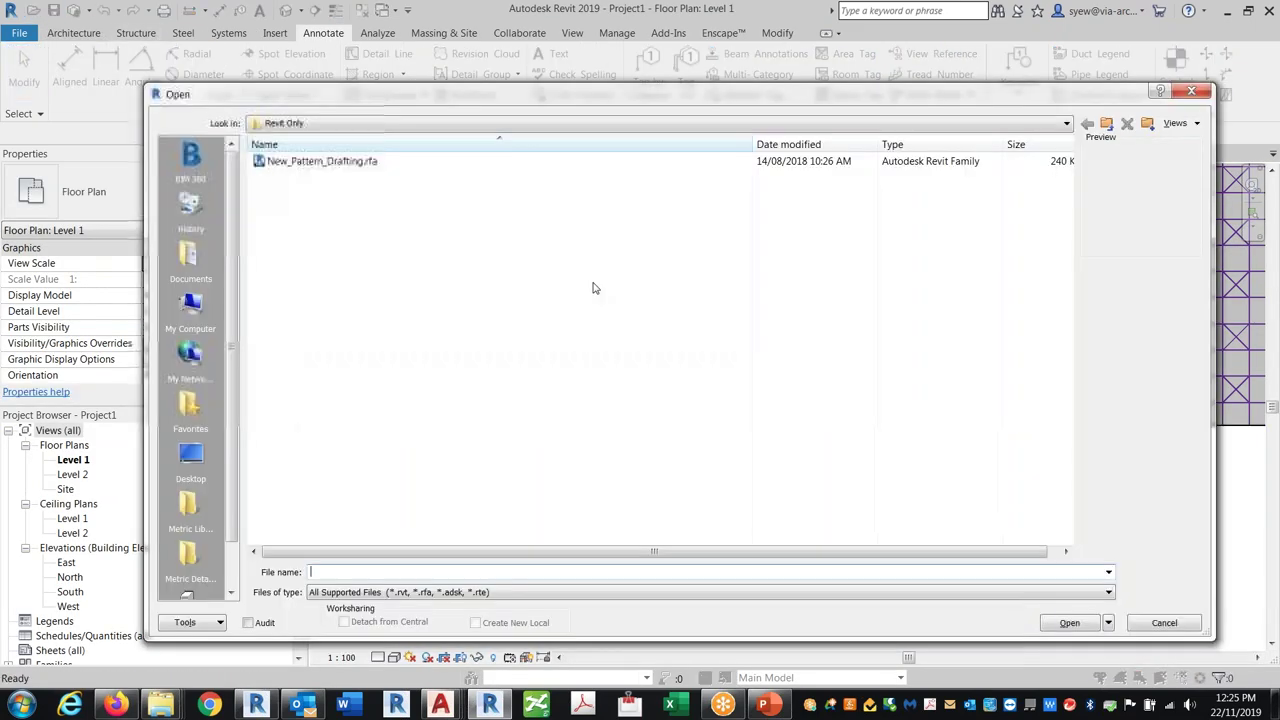
pyautogui.click(1106, 124)
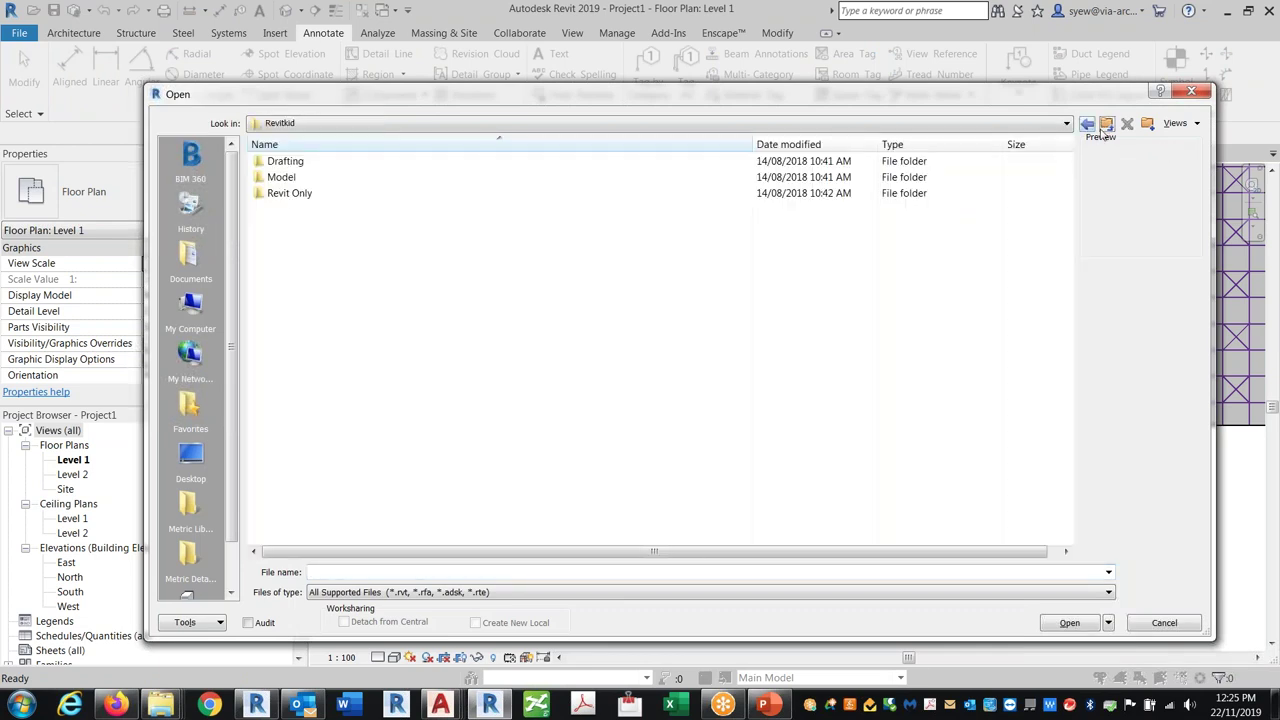
pyautogui.click(280, 162)
pyautogui.press('Return')
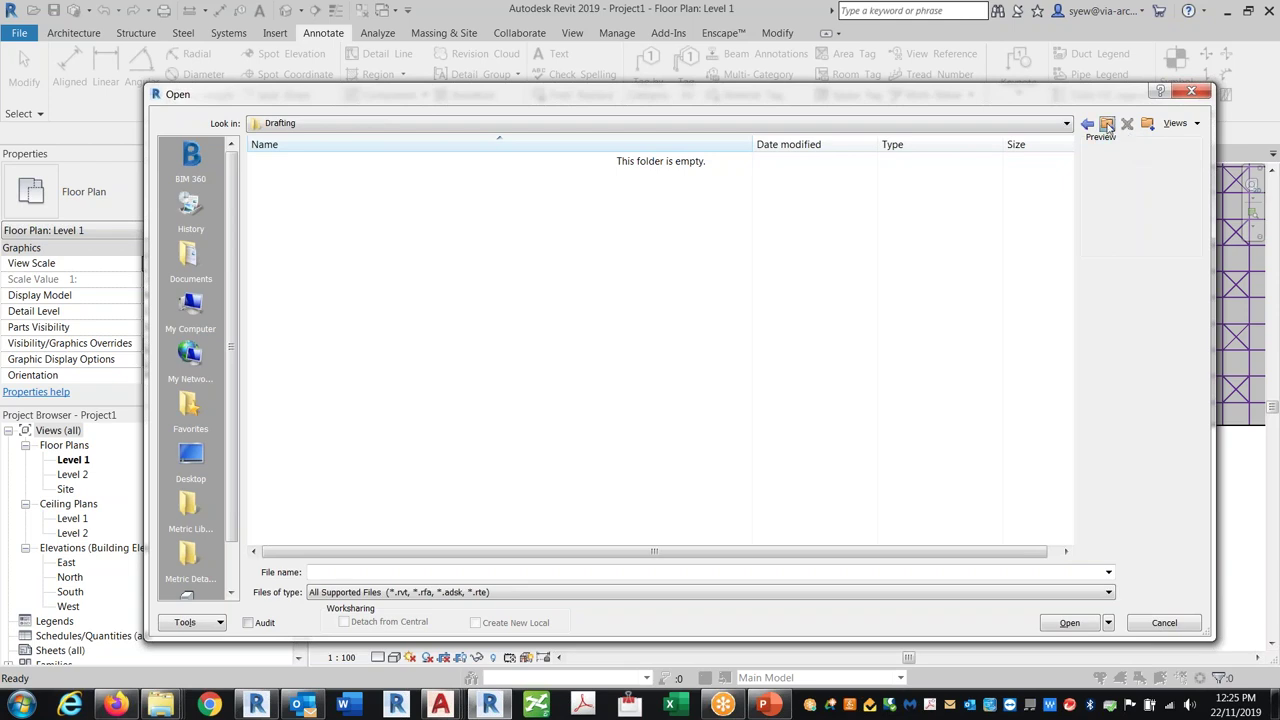
pyautogui.click(1107, 125)
pyautogui.click(1107, 125)
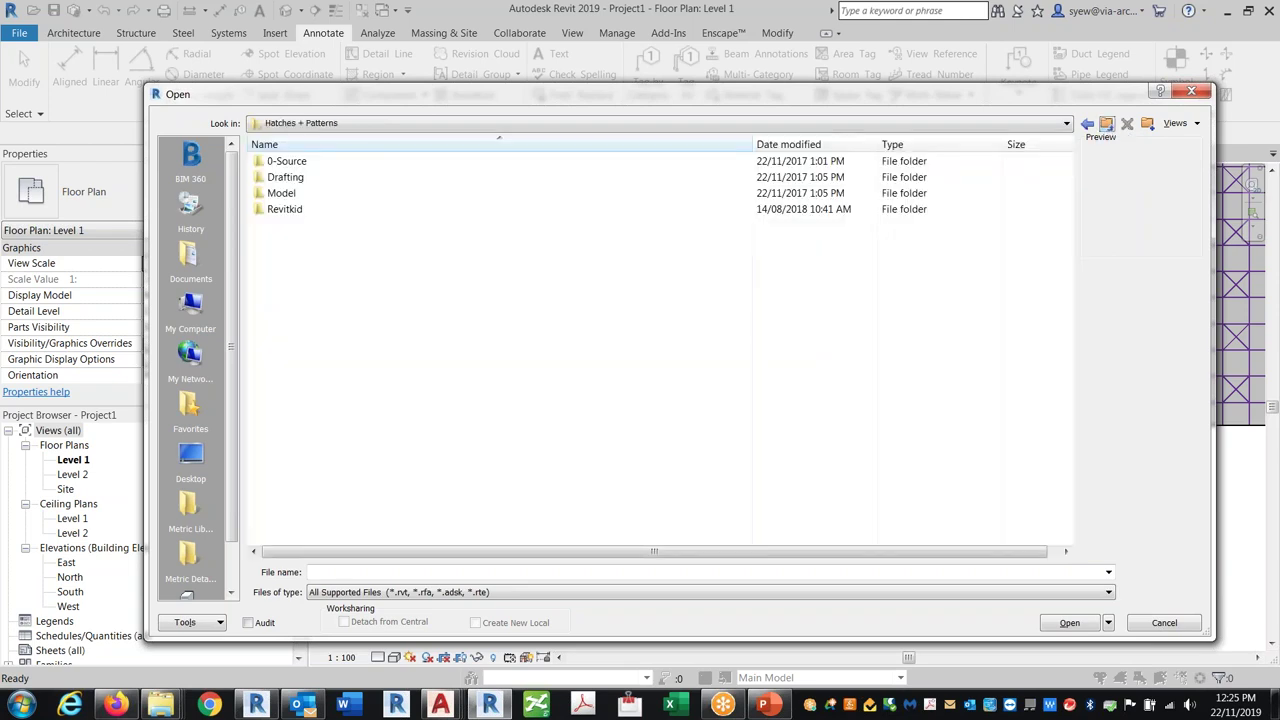
pyautogui.doubleClick(320, 164)
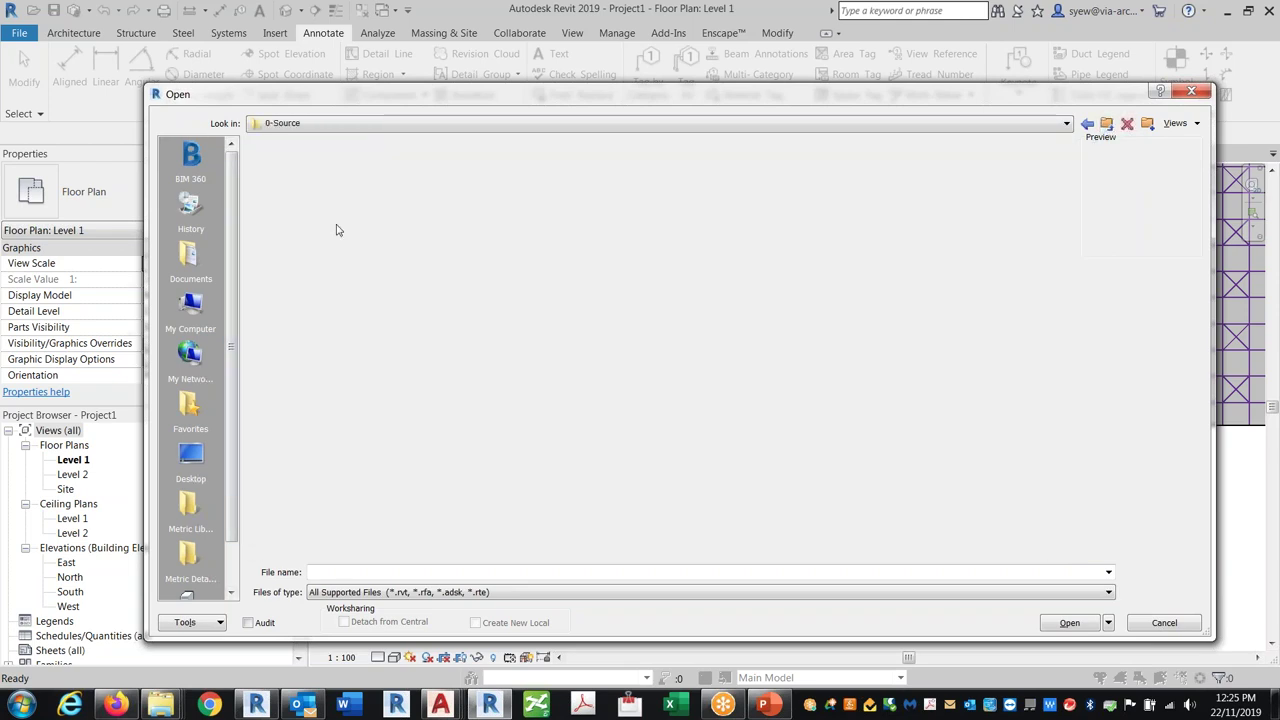
pyautogui.click(1107, 125)
pyautogui.click(1107, 125)
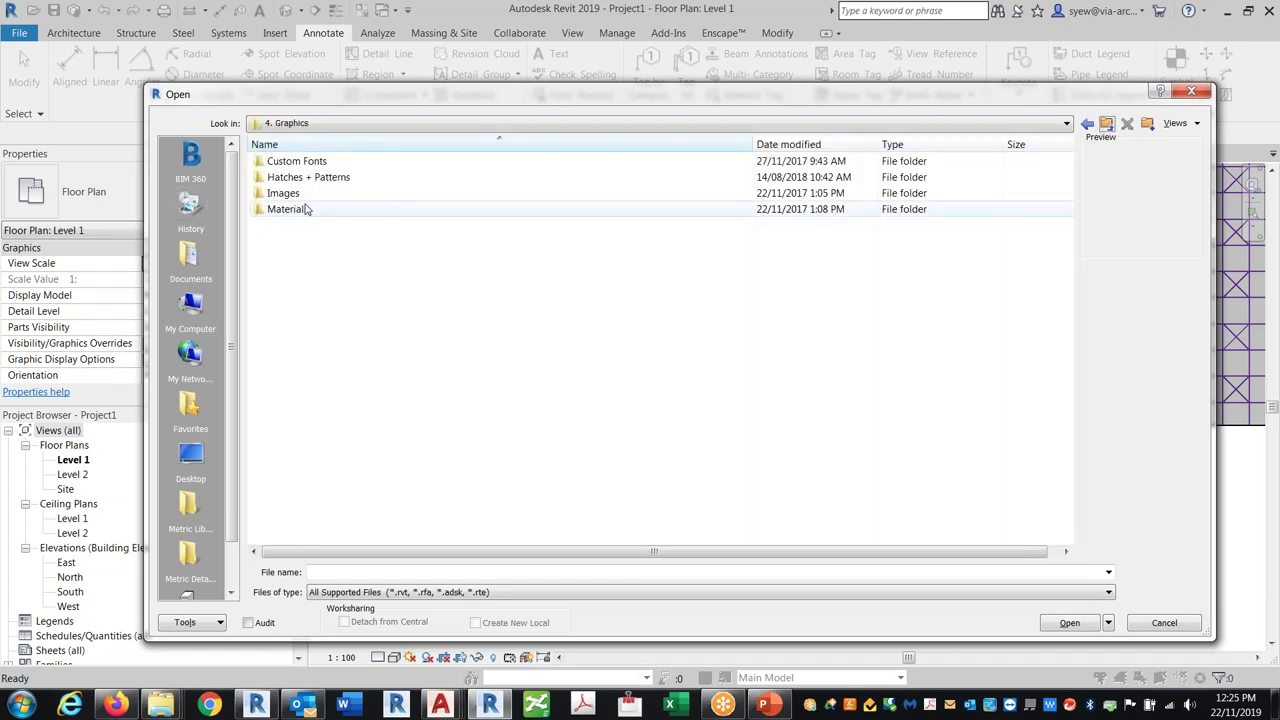
pyautogui.click(1107, 125)
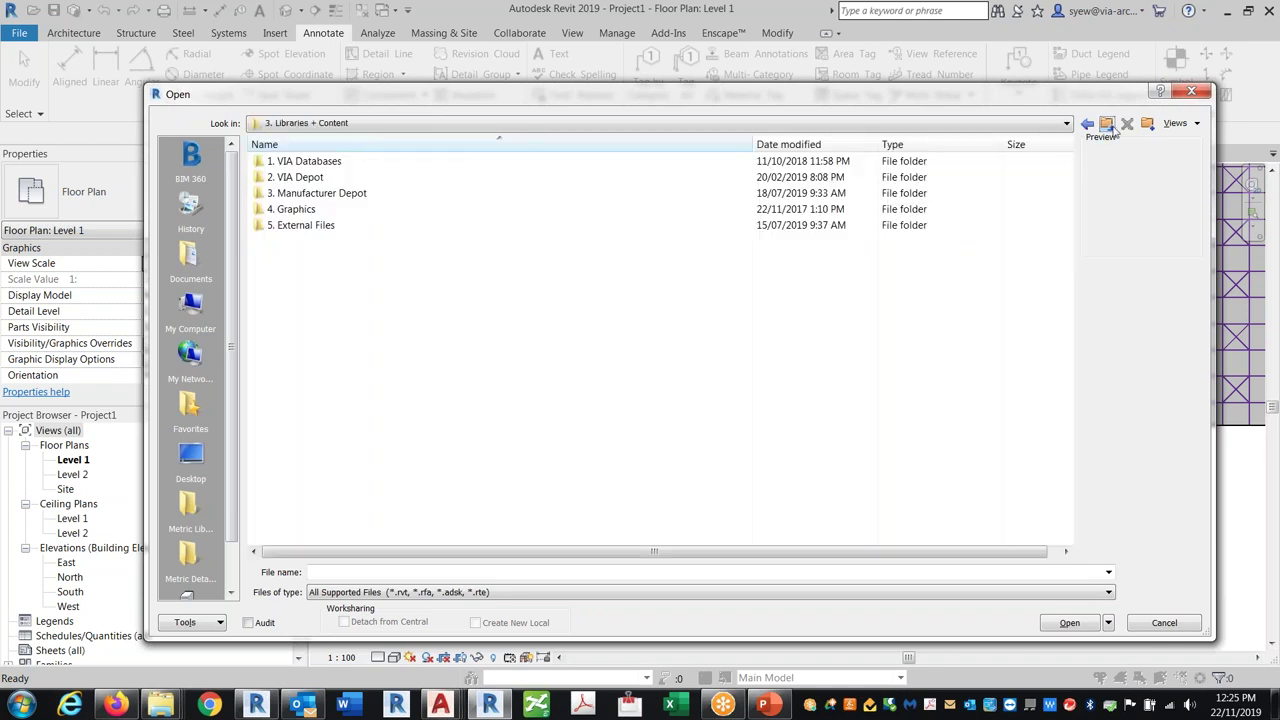
# Open Annotation - Patterns.rvt from 2. VIA Depot > Annotation > 2019.
pyautogui.doubleClick(316, 178)
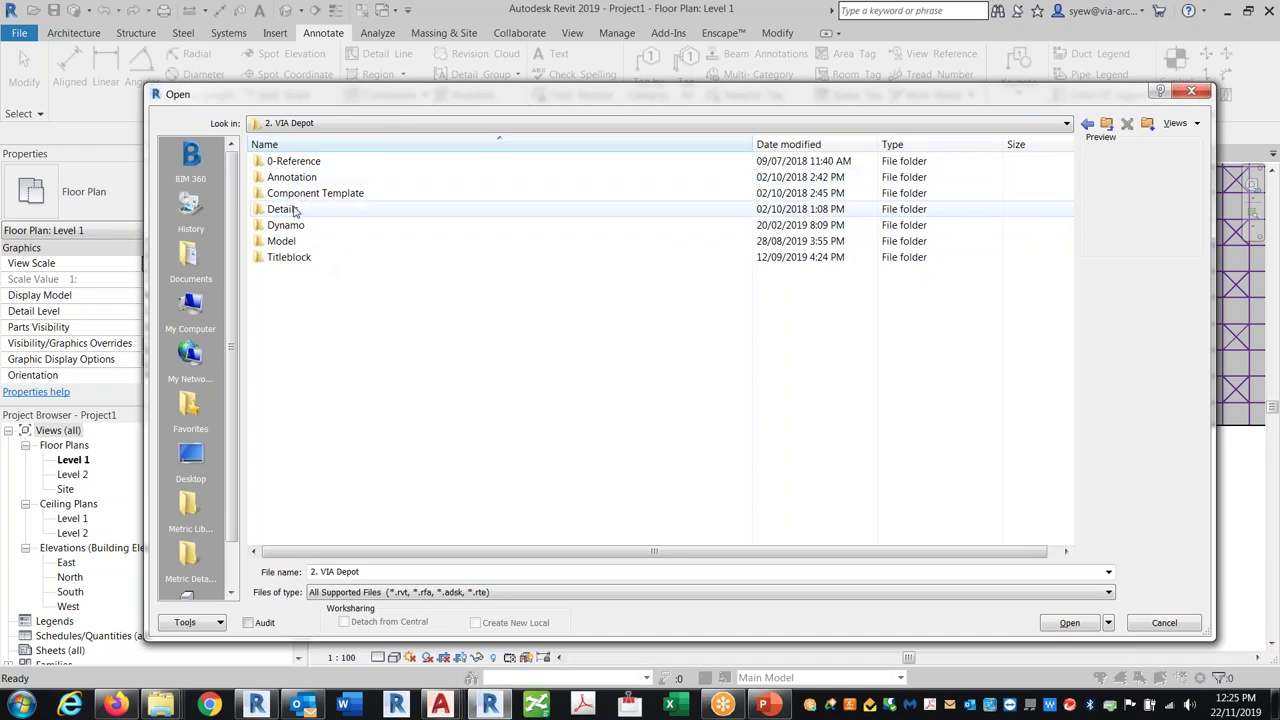
pyautogui.doubleClick(290, 177)
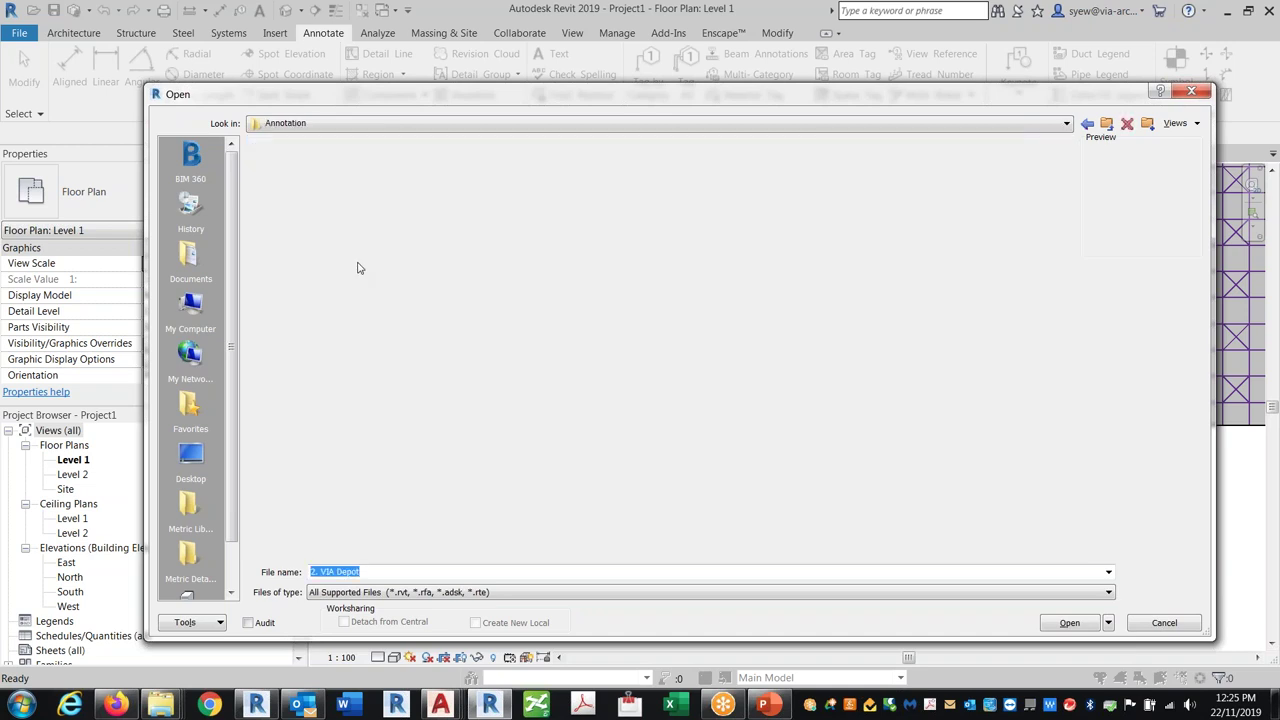
pyautogui.doubleClick(278, 193)
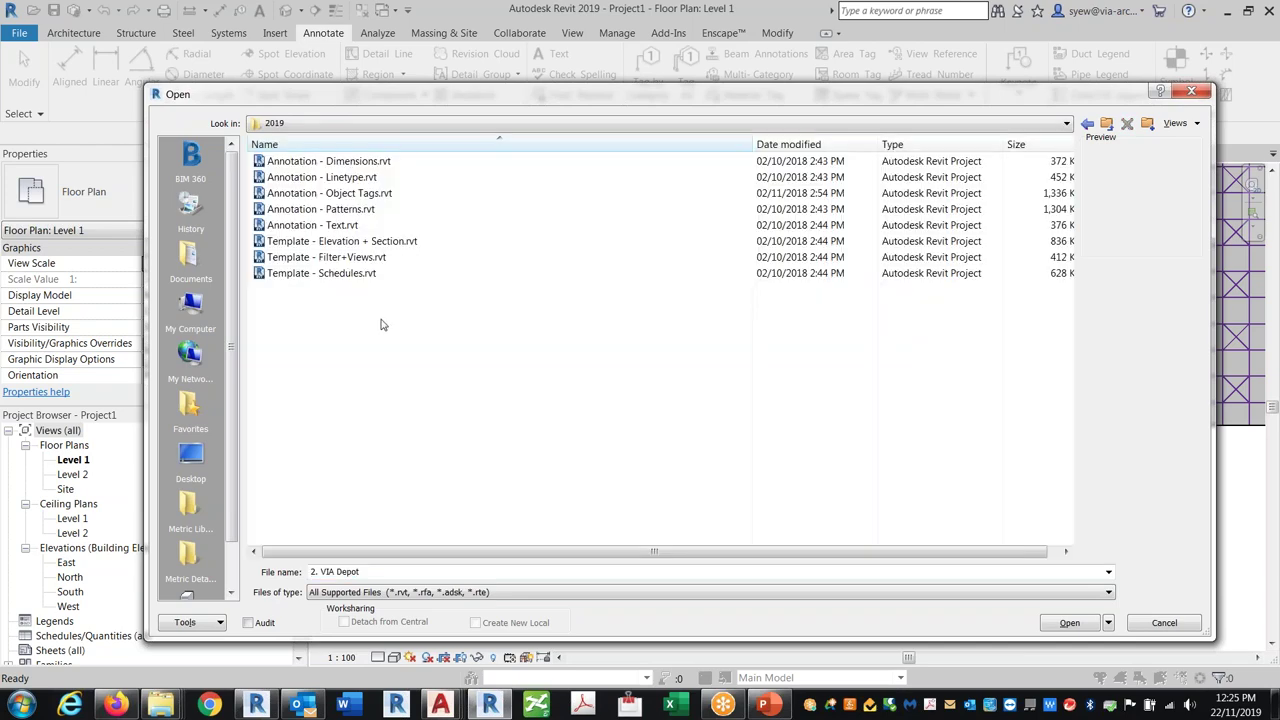
pyautogui.click(331, 209)
pyautogui.click(1069, 623)
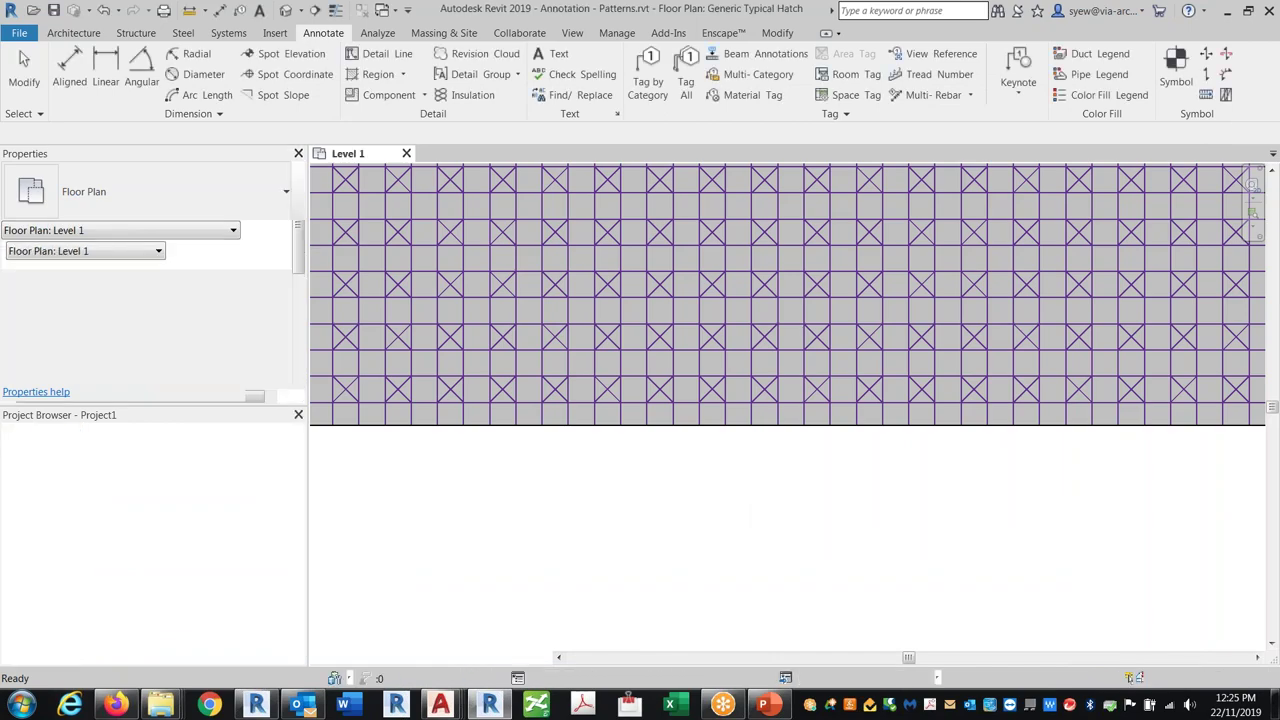
# Paste the default material pattern swatches into the Level 1 plan.
pyautogui.scroll(5, 510, 264)
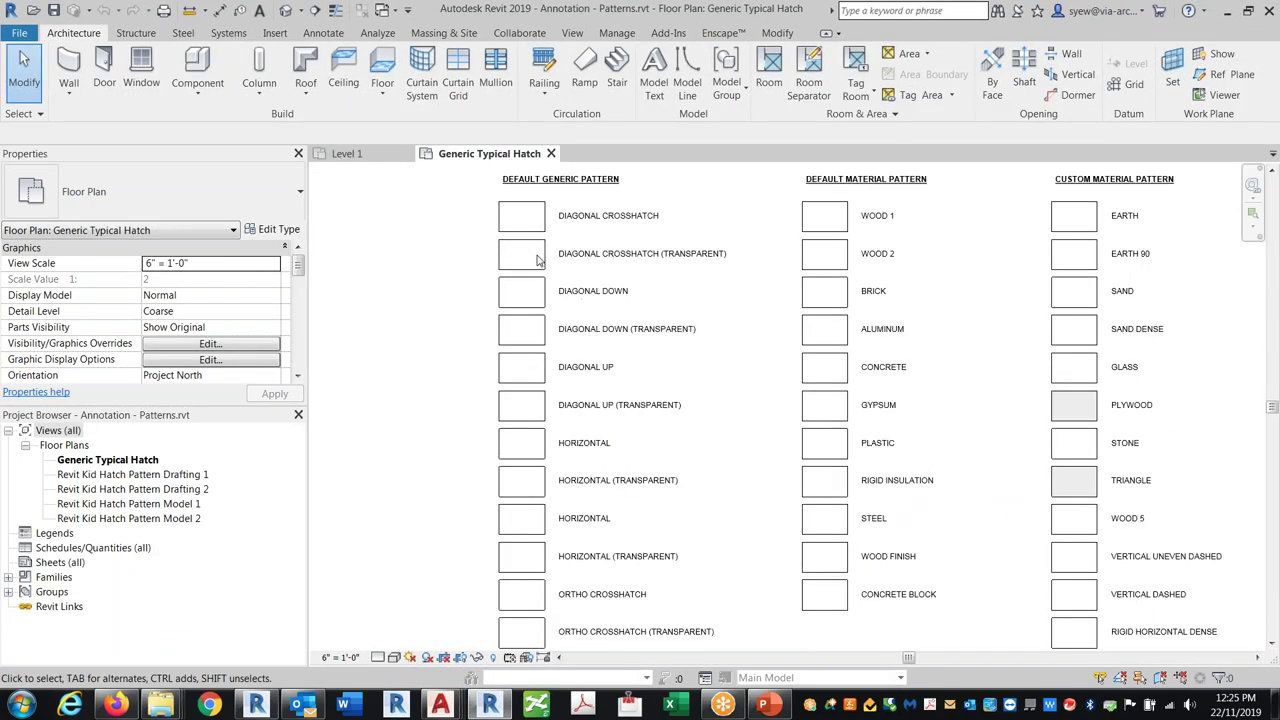
pyautogui.moveTo(1181, 477); pyautogui.dragTo(881, 420, button='middle')
pyautogui.scroll(-4, 881, 420)
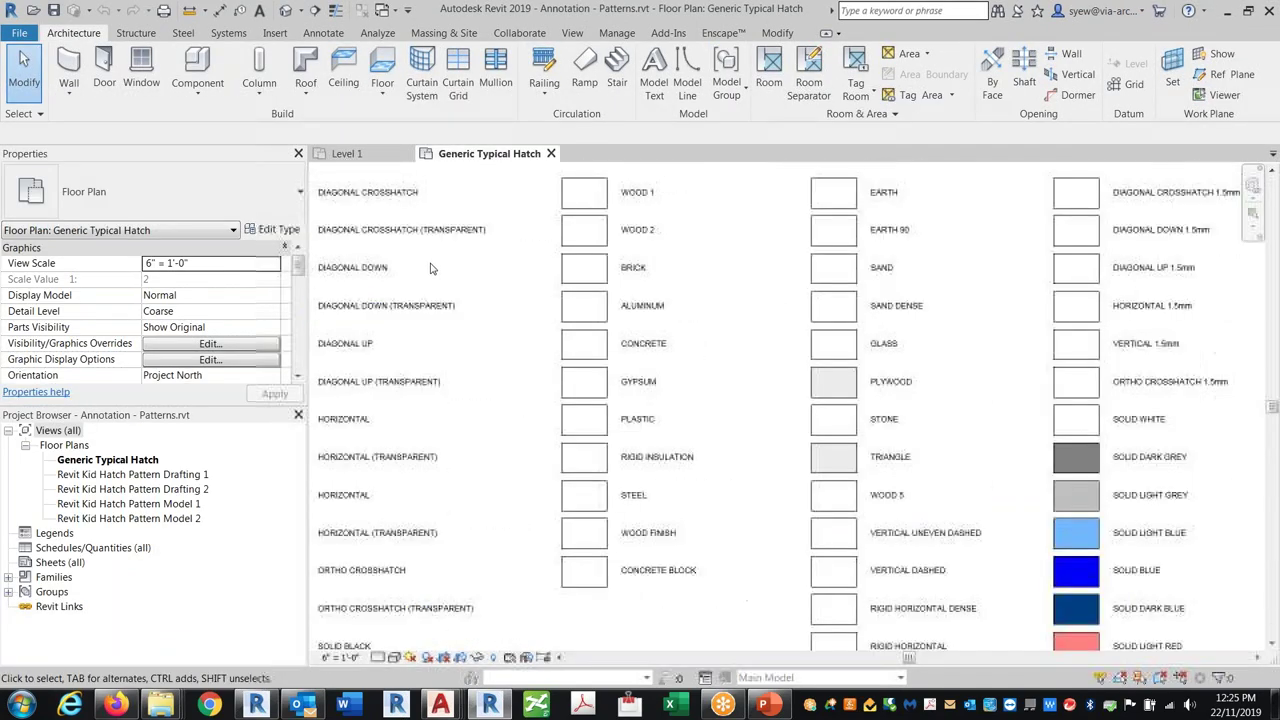
pyautogui.moveTo(562, 578); pyautogui.dragTo(484, 194)
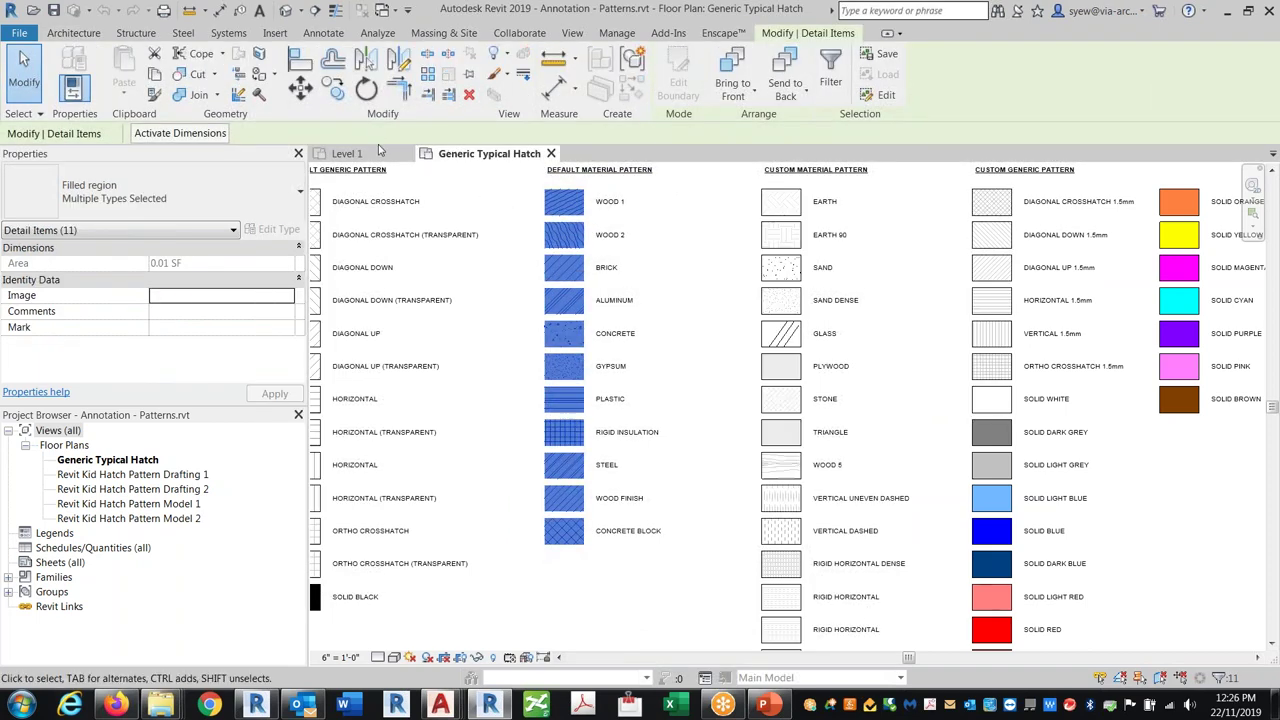
pyautogui.click(346, 153)
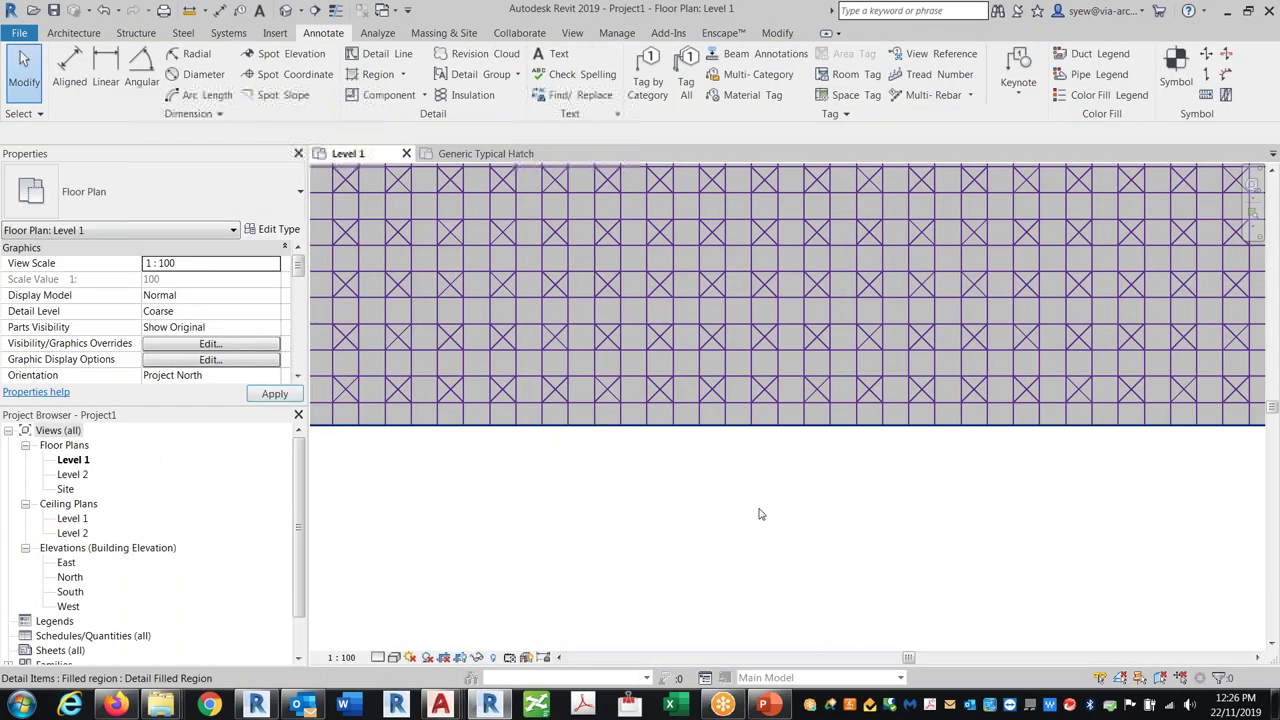
pyautogui.scroll(-5, 520, 465)
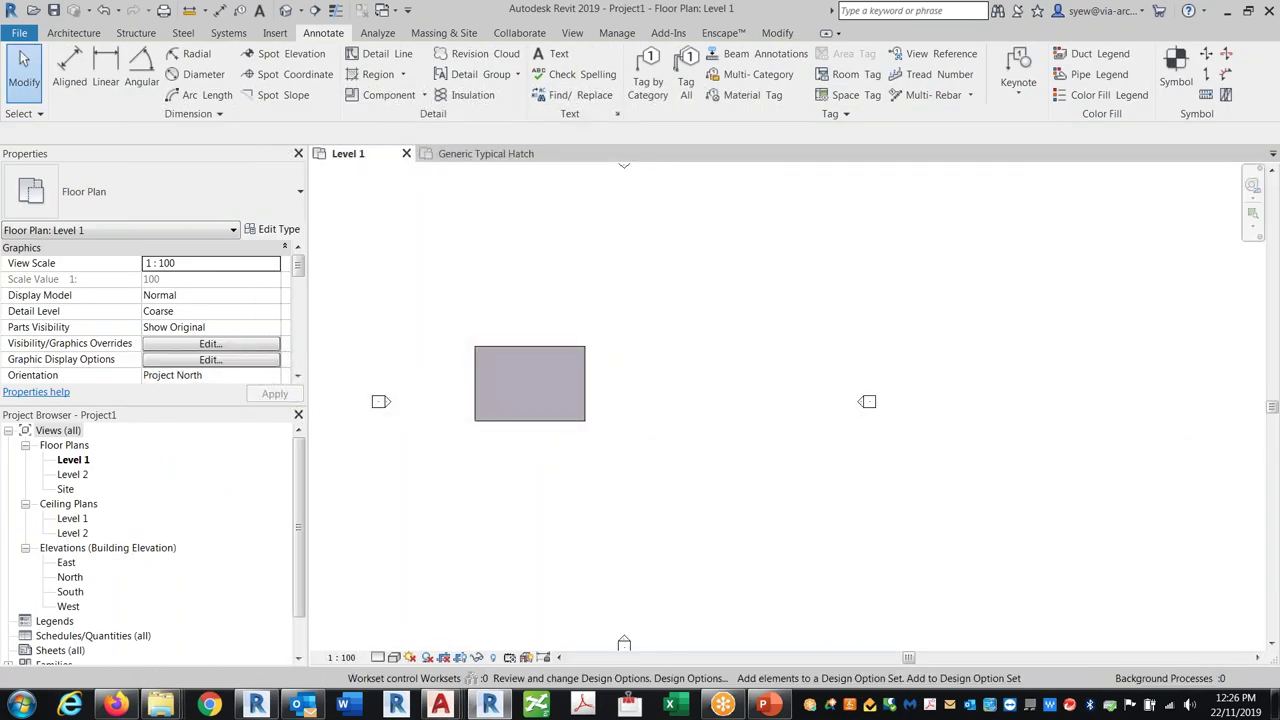
pyautogui.hotkey('ctrl', 'v')
pyautogui.scroll(5, 623, 474)
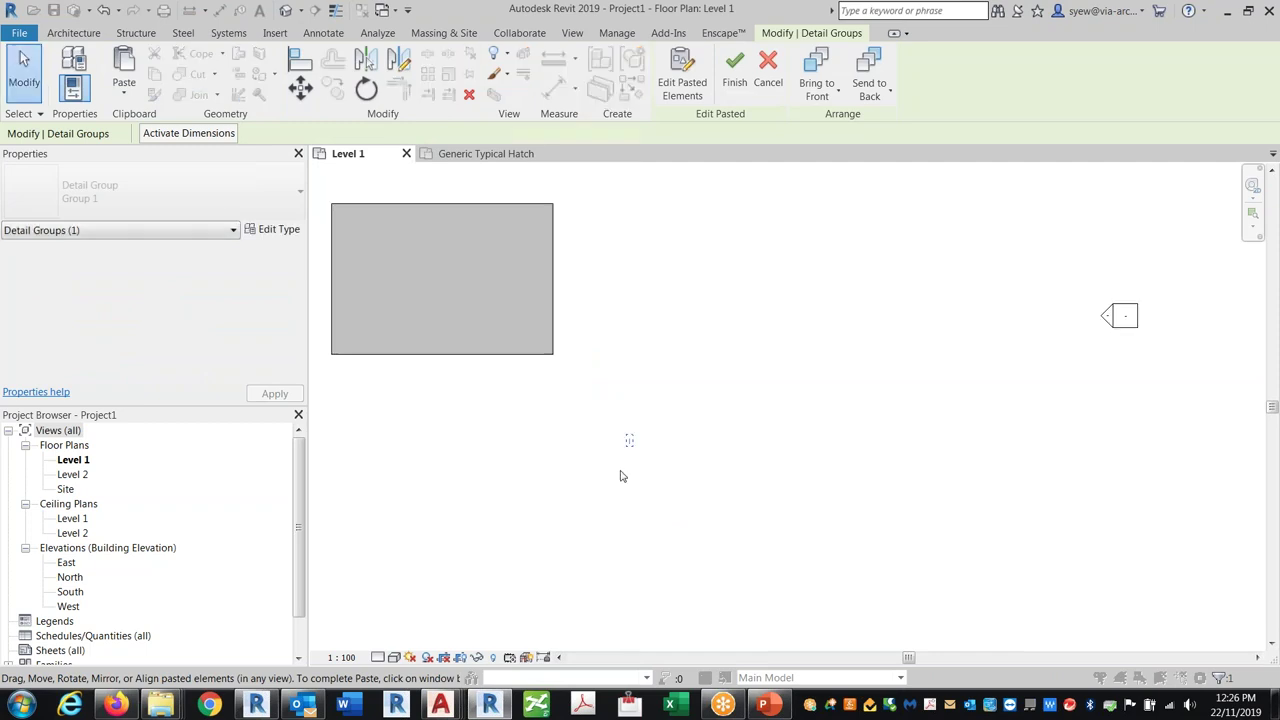
pyautogui.scroll(5, 640, 400)
pyautogui.click(789, 446)
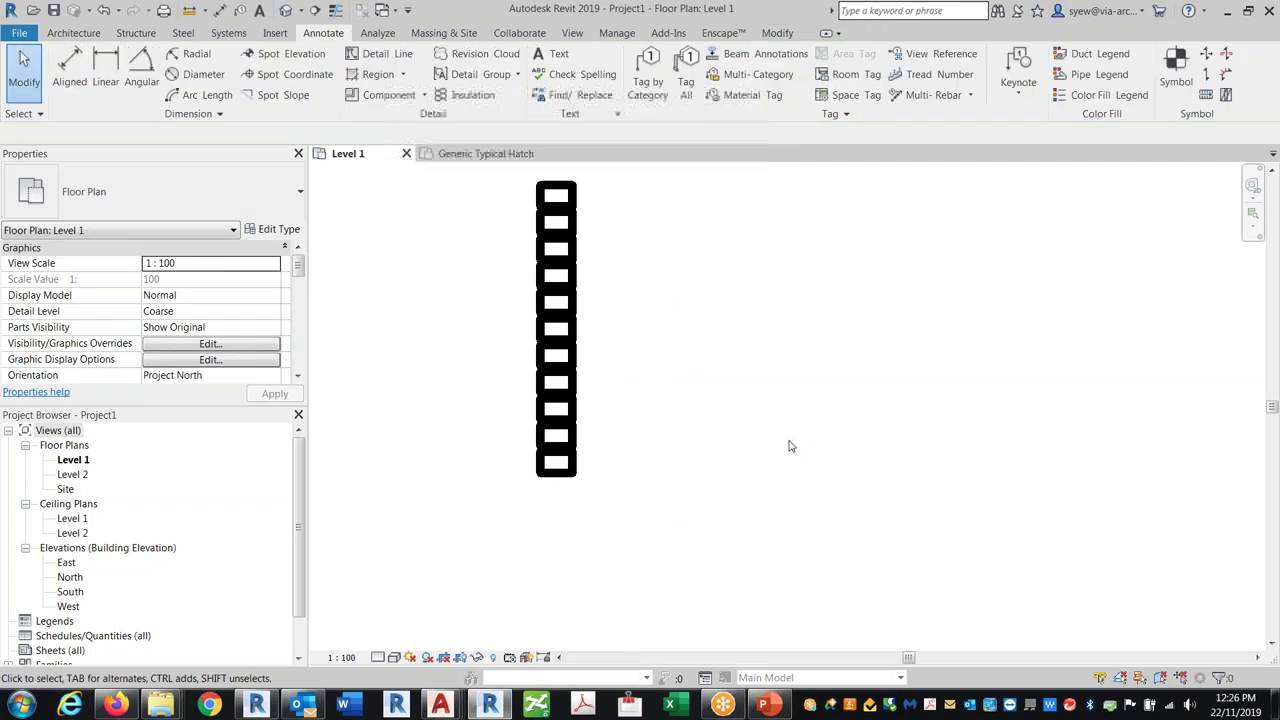
# Delete the column of filled-region swatches, then undo the deletion.
pyautogui.scroll(-4, 757, 449)
pyautogui.moveTo(611, 269); pyautogui.dragTo(920, 529)
pyautogui.press('Delete')
pyautogui.hotkey('ctrl', 'z')
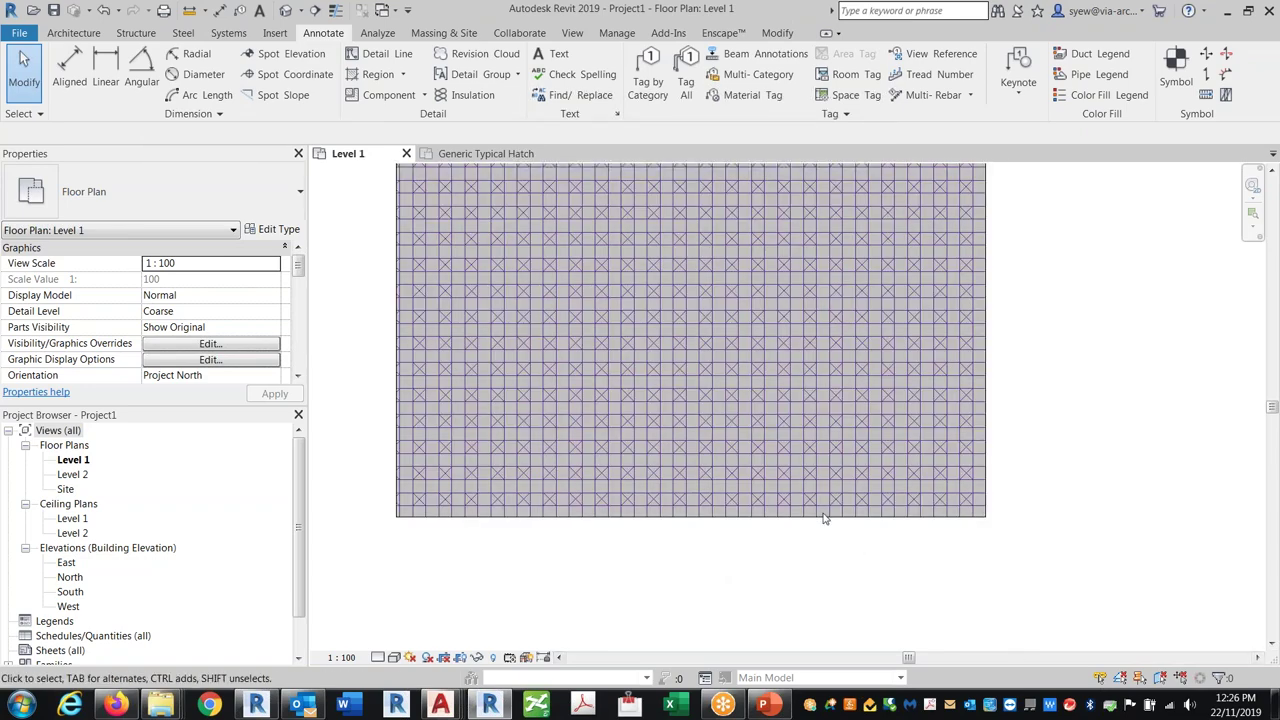
# Change the large filled region's type to Gypsum, then to Wood 1.
pyautogui.click(823, 522)
pyautogui.click(143, 214)
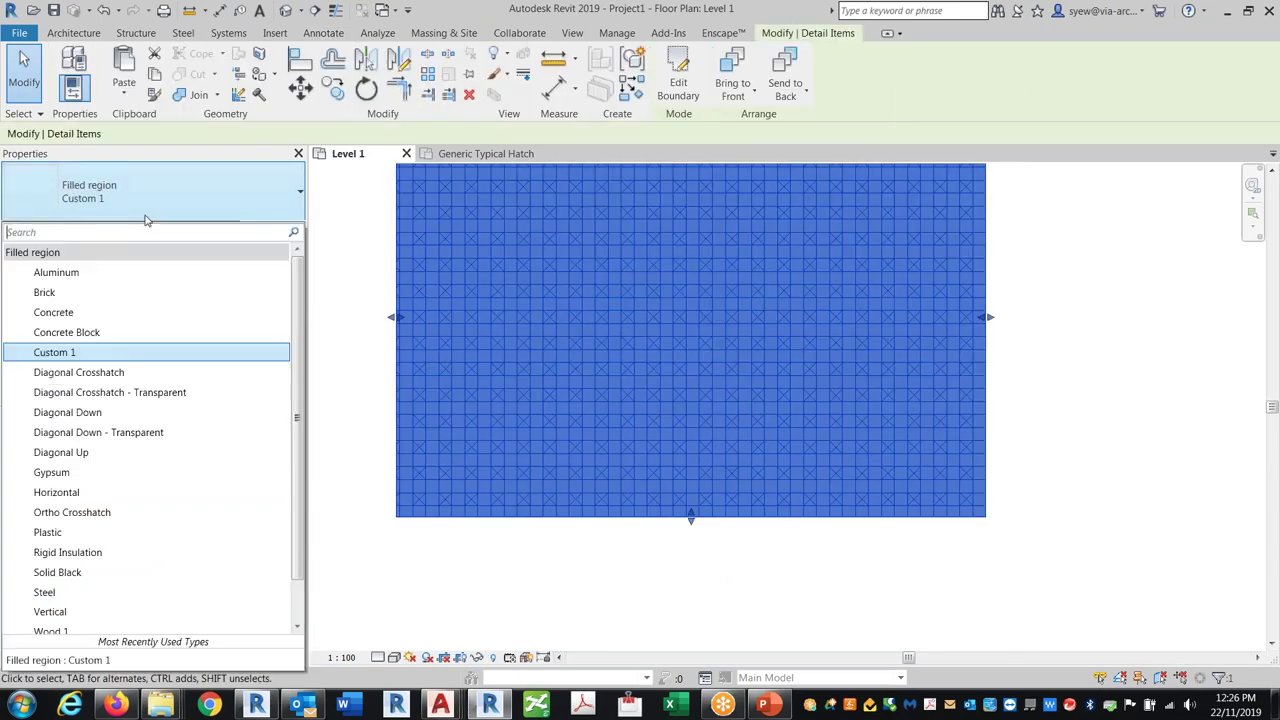
pyautogui.click(78, 472)
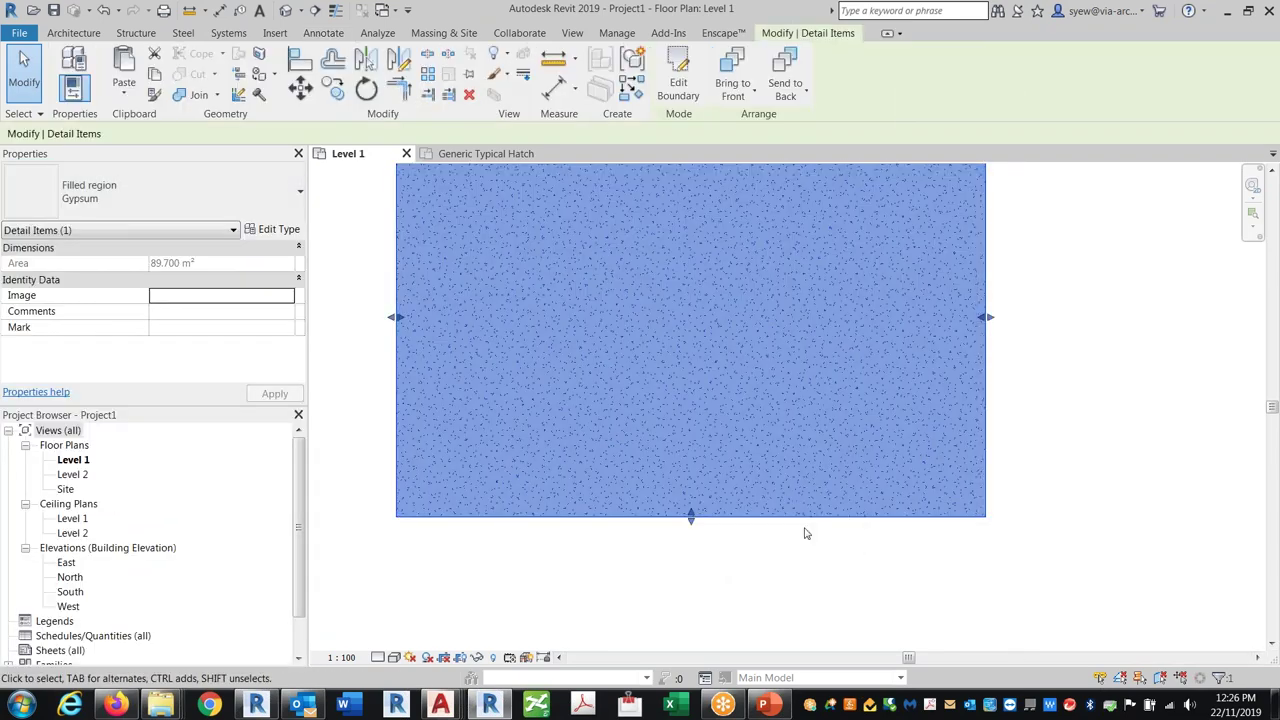
pyautogui.click(140, 195)
pyautogui.scroll(-1, 130, 350)
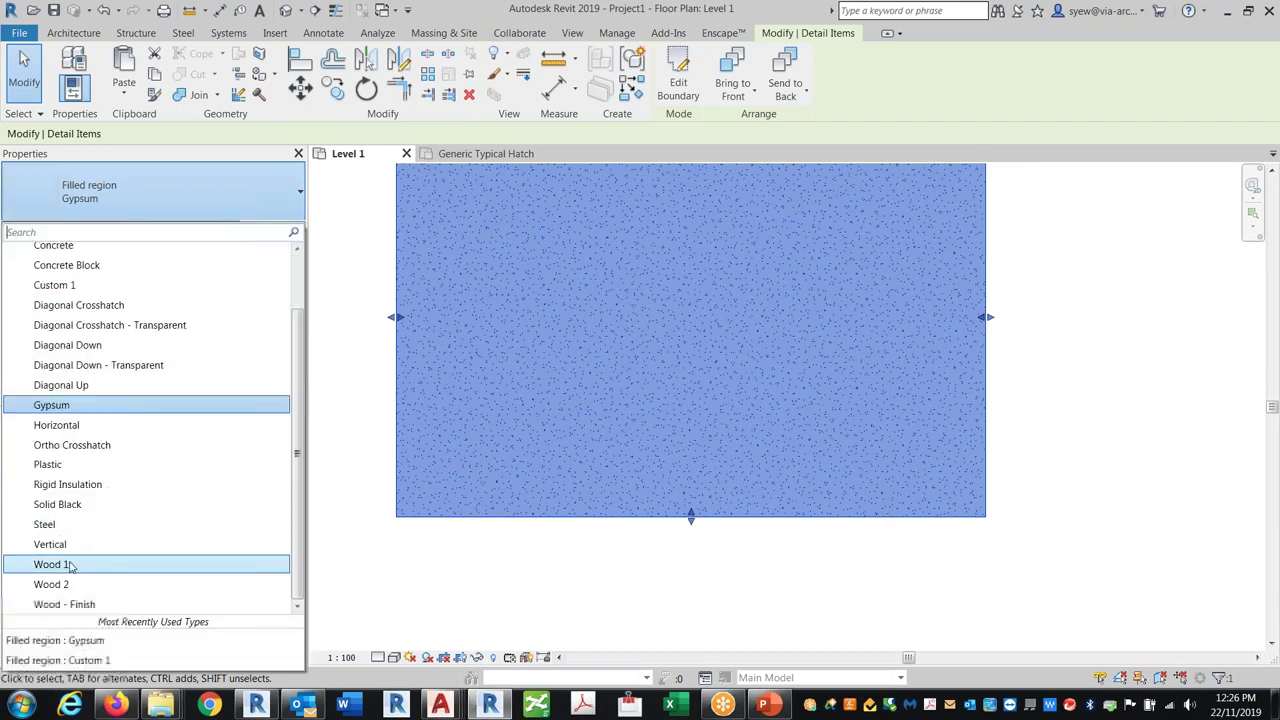
pyautogui.click(143, 565)
pyautogui.click(718, 640)
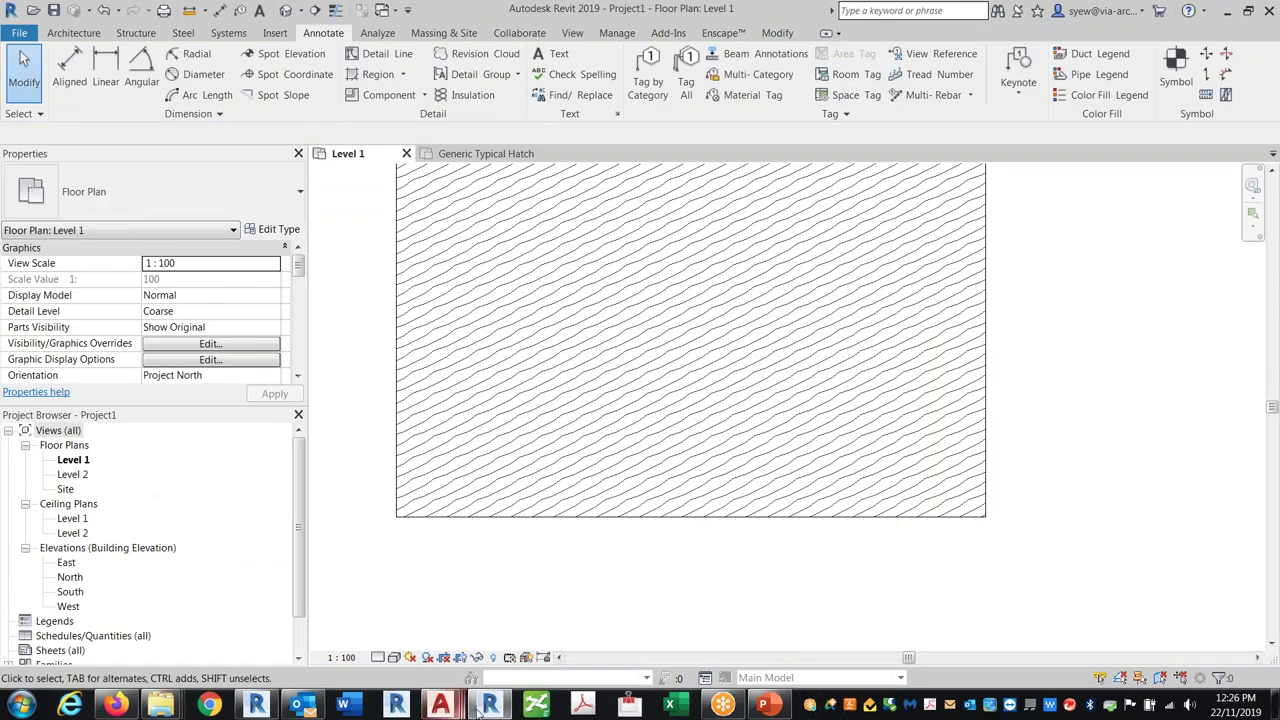
# Open the Revit Kid Hatch Pattern Drafting 1 view at its Additional Fill Patterns row.
pyautogui.click(475, 155)
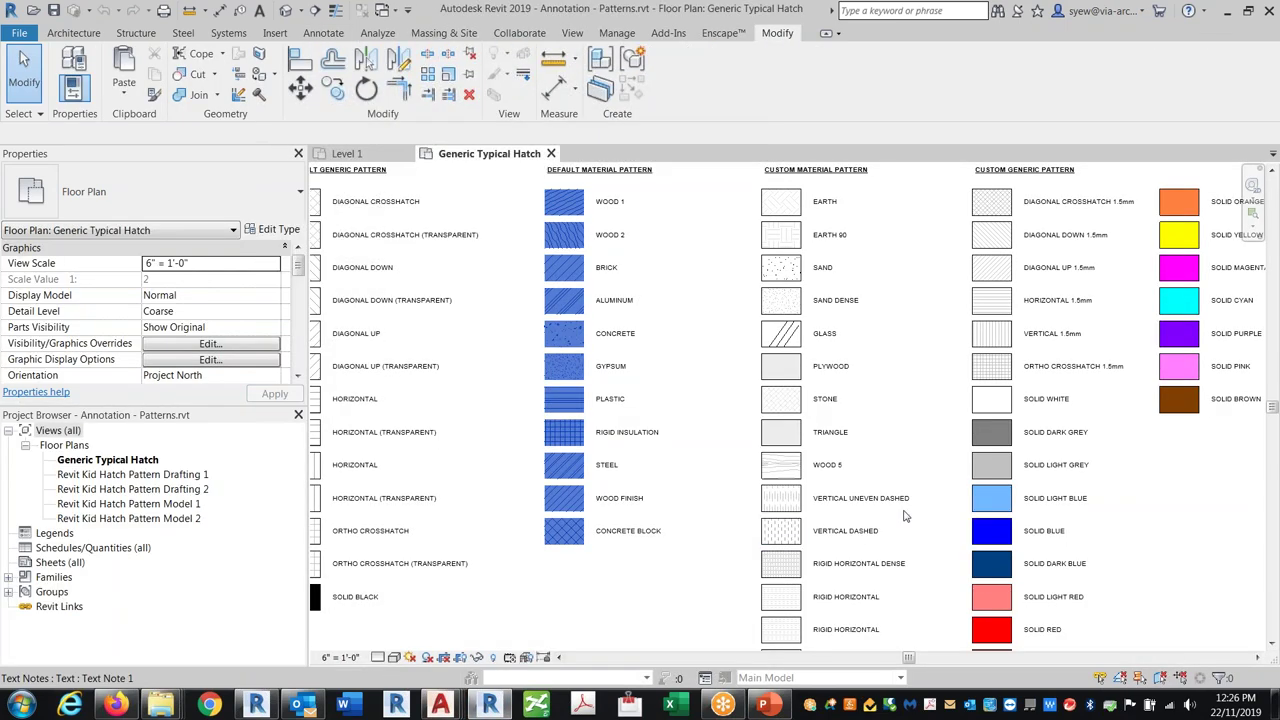
pyautogui.doubleClick(150, 475)
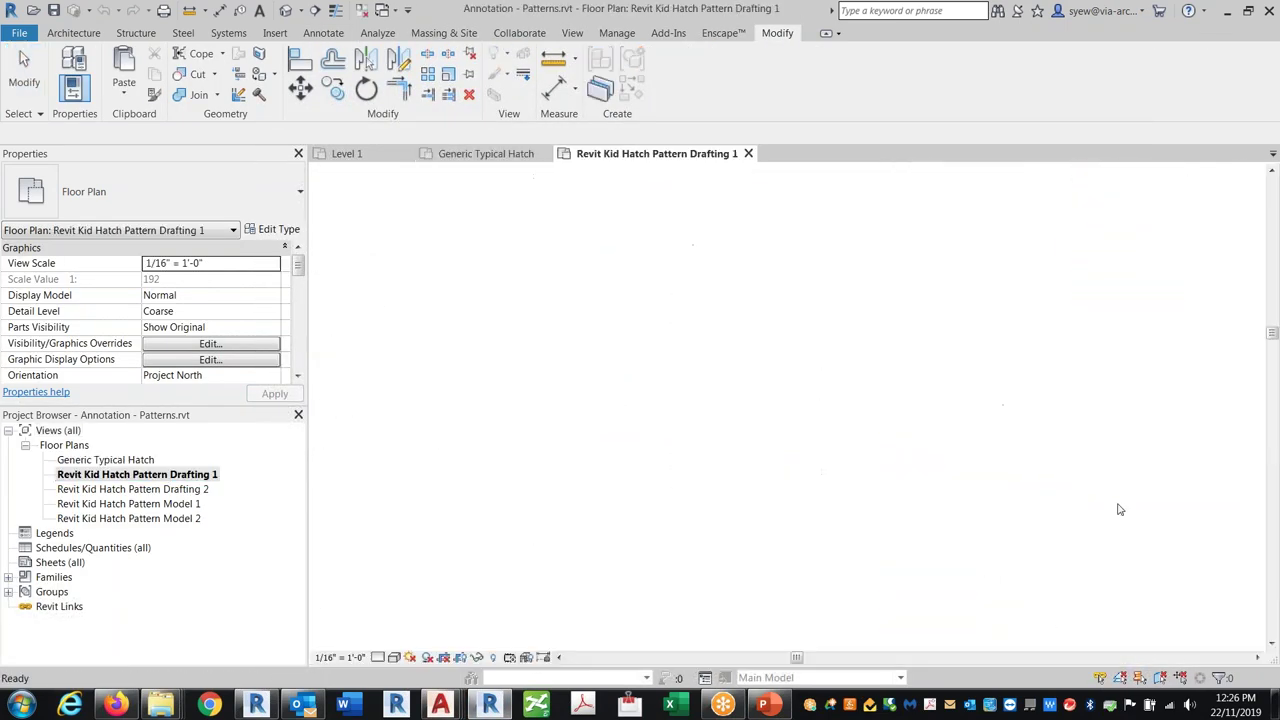
pyautogui.scroll(2, 805, 312)
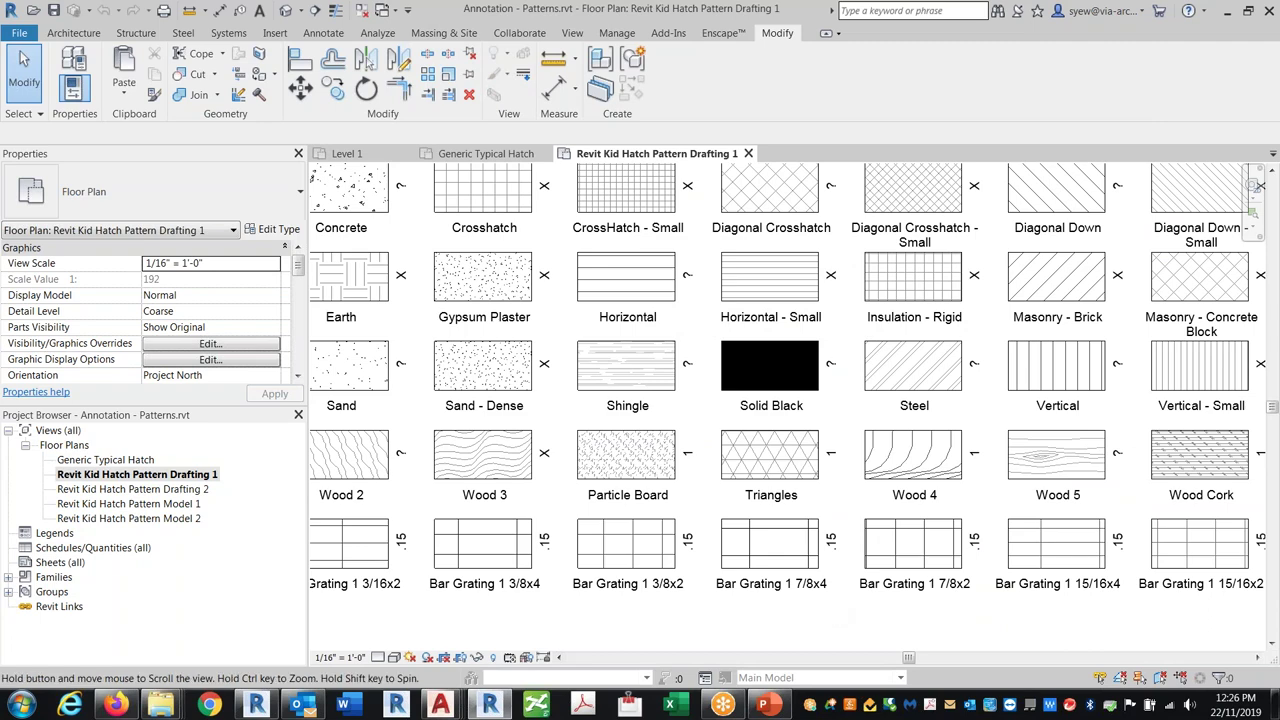
pyautogui.moveTo(780, 620); pyautogui.dragTo(617, 309, button='middle')
pyautogui.moveTo(618, 649); pyautogui.dragTo(826, 510, button='middle')
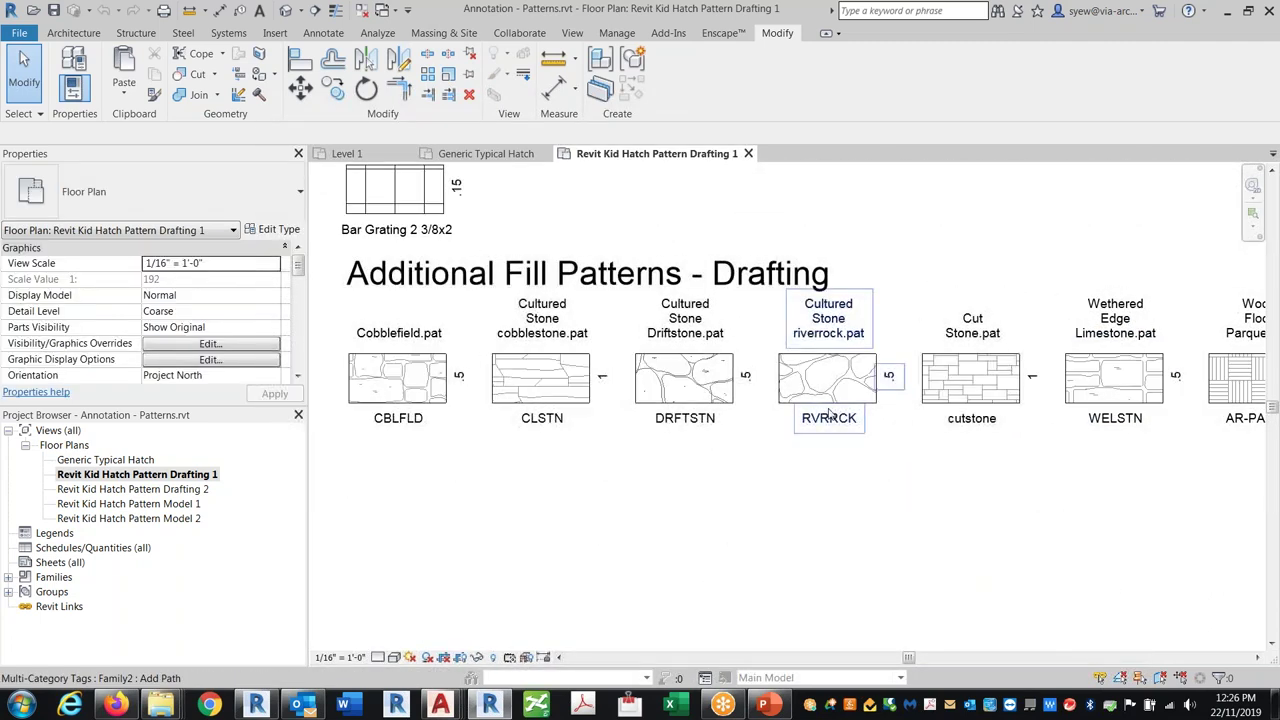
# Copy the RVRRCK and cutstone filled regions and paste them into Level 1.
pyautogui.click(829, 419)
pyautogui.press('Escape')
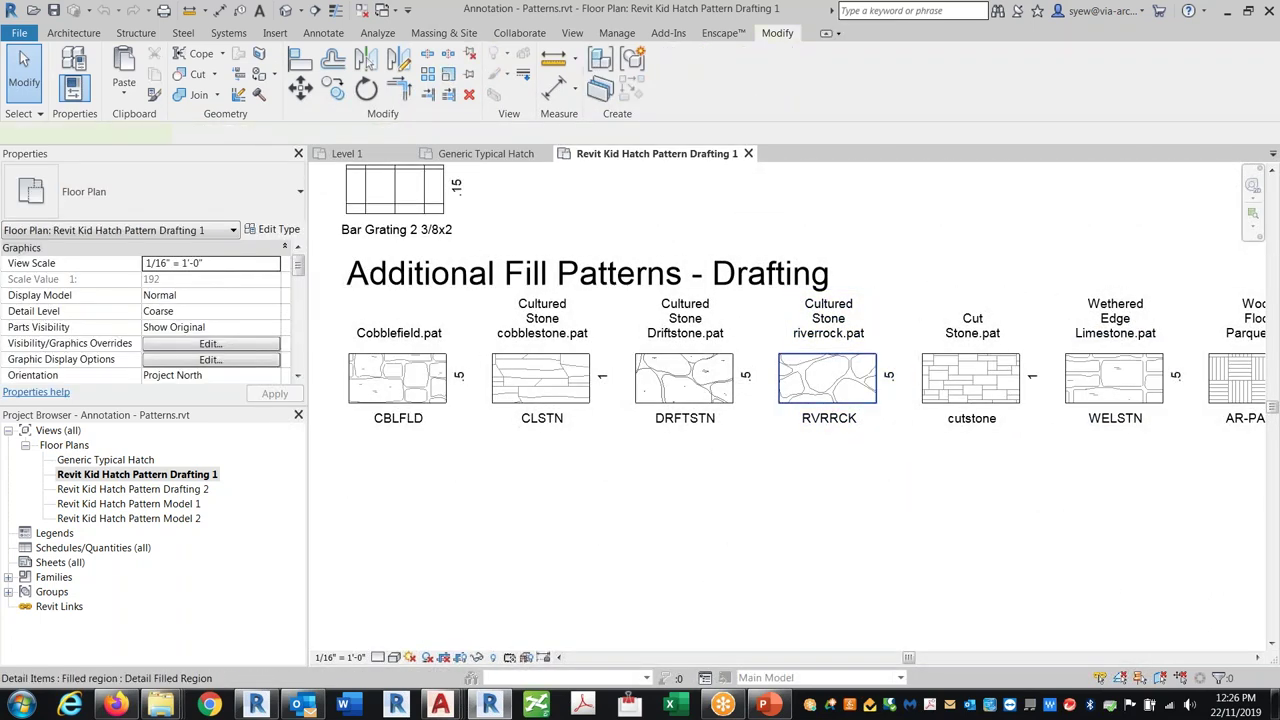
pyautogui.click(870, 396)
pyautogui.keyDown('ctrl'); pyautogui.click(970, 378); pyautogui.keyUp('ctrl')
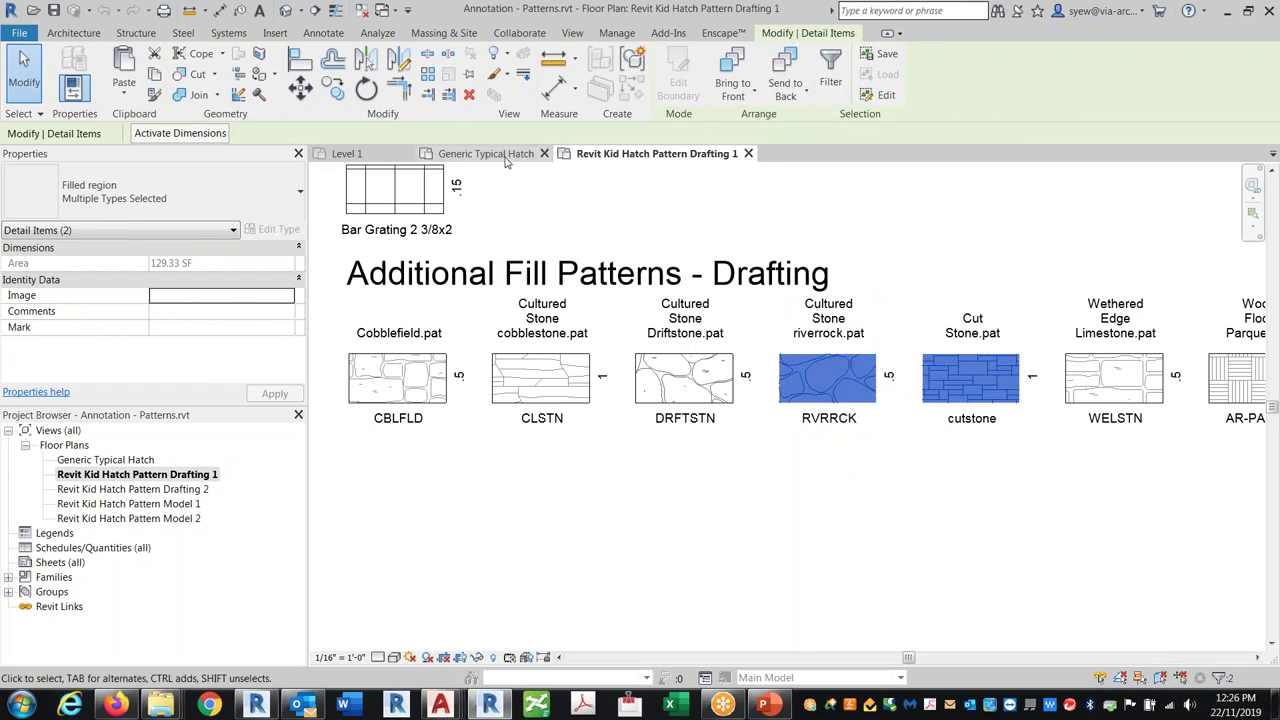
pyautogui.click(345, 153)
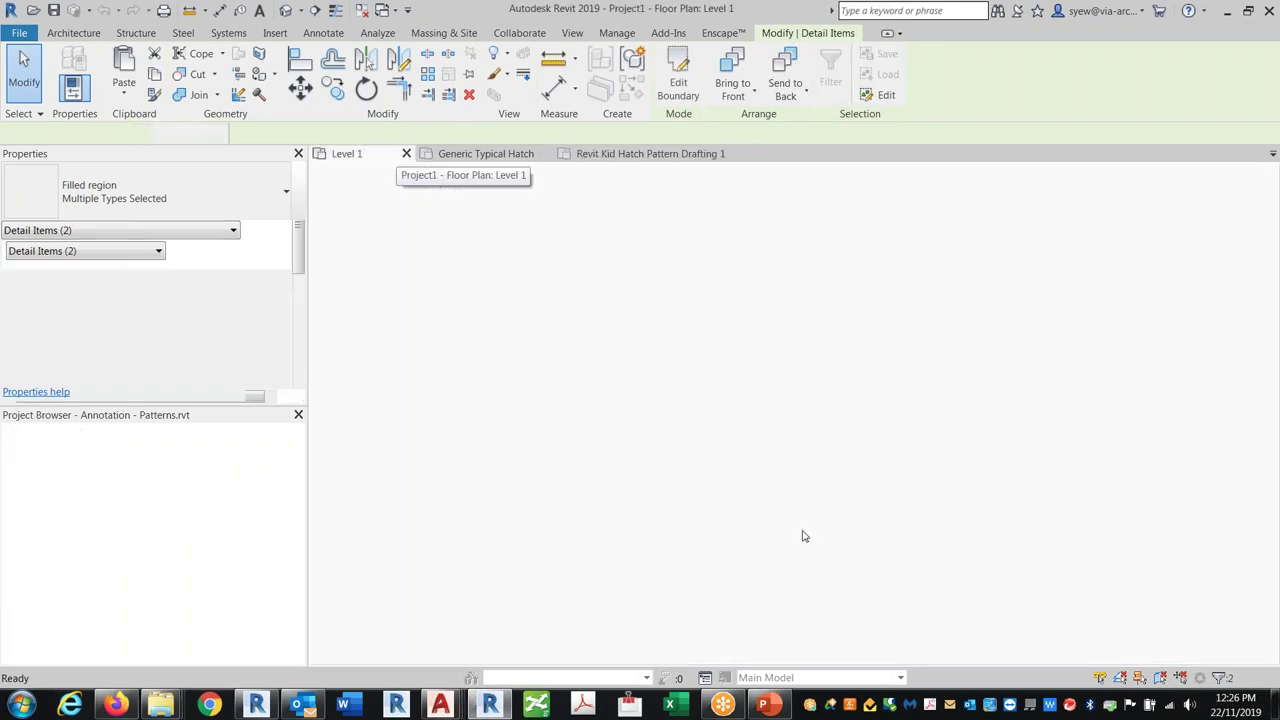
pyautogui.hotkey('ctrl', 'v')
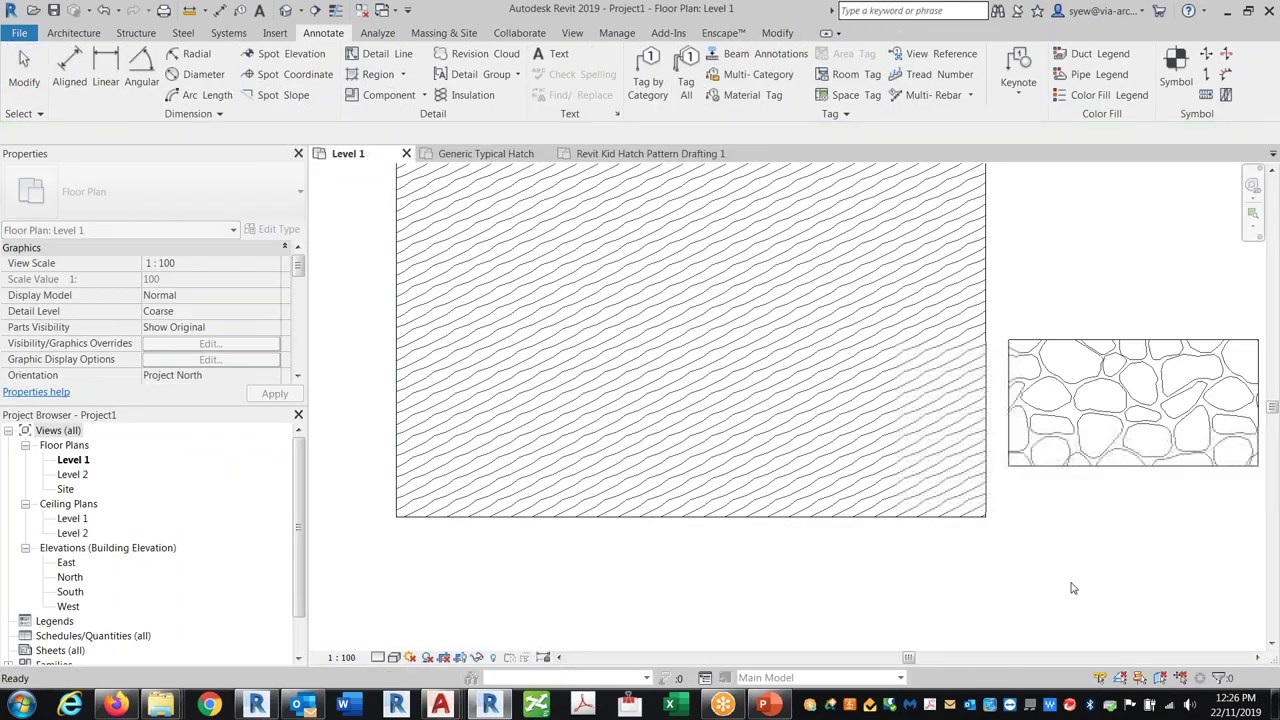
# Place the pasted stone and brick regions beside the large region.
pyautogui.click(1012, 471)
pyautogui.scroll(-2, 894, 608)
pyautogui.press('Escape')
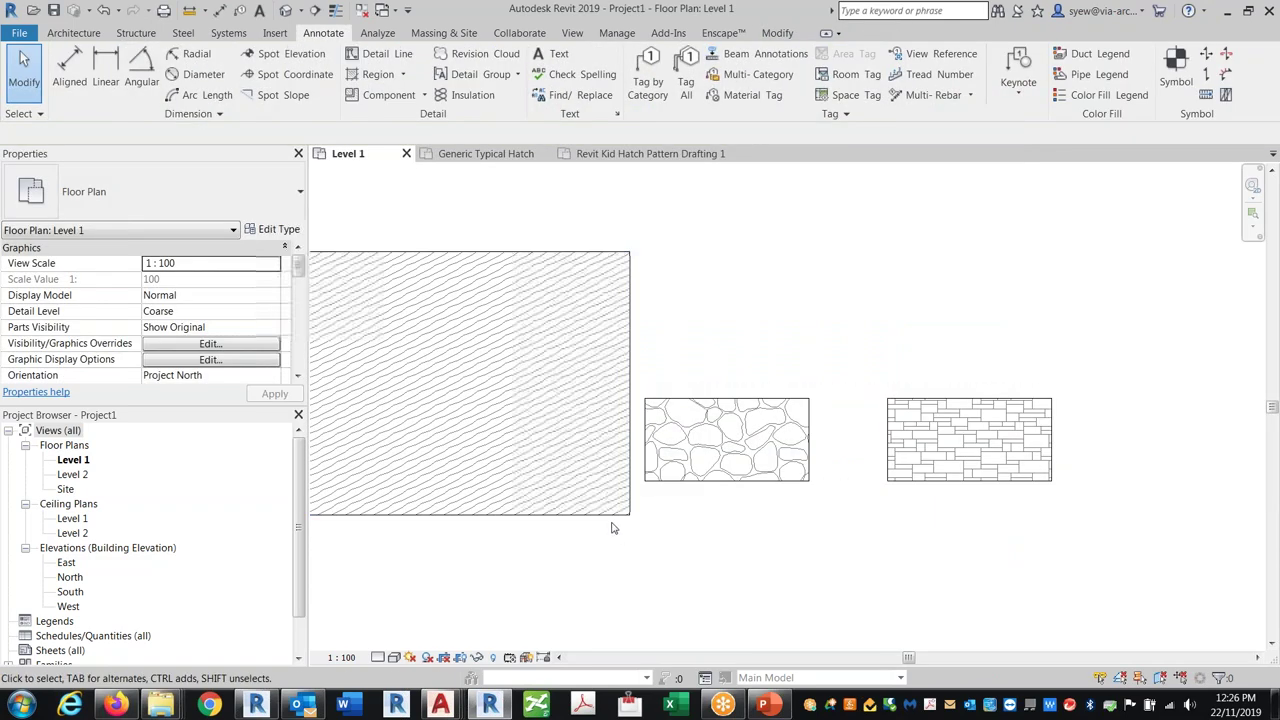
# Use Match Type (MA) to give the large region the RVRRCK stone pattern.
pyautogui.press('m')
pyautogui.press('a')
pyautogui.click(738, 482)
pyautogui.click(630, 514)
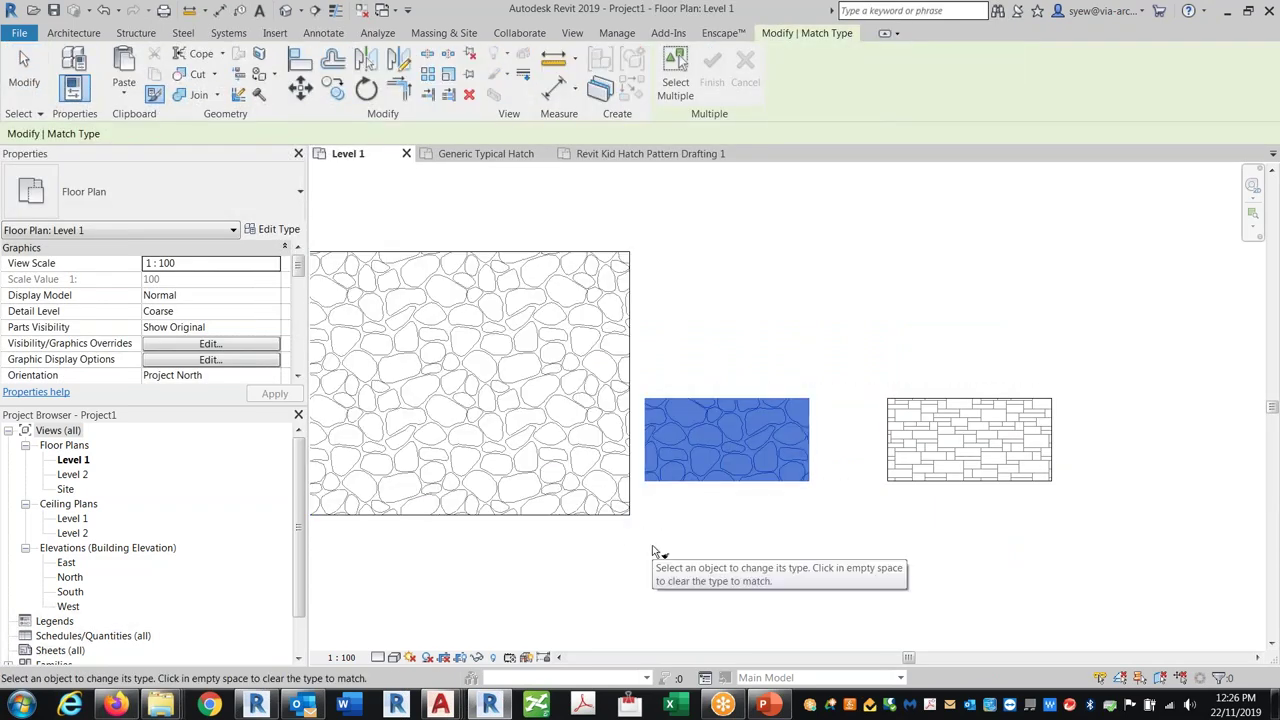
pyautogui.press('Escape')
pyautogui.press('Escape')
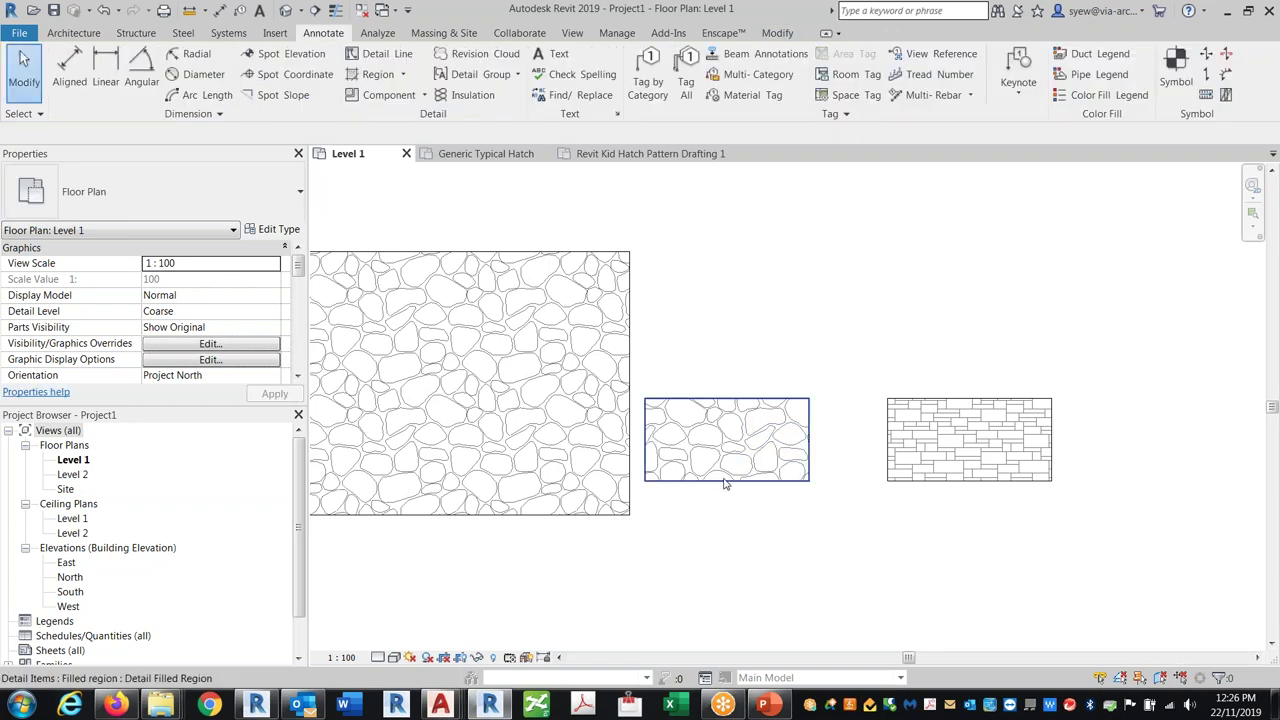
pyautogui.click(726, 481)
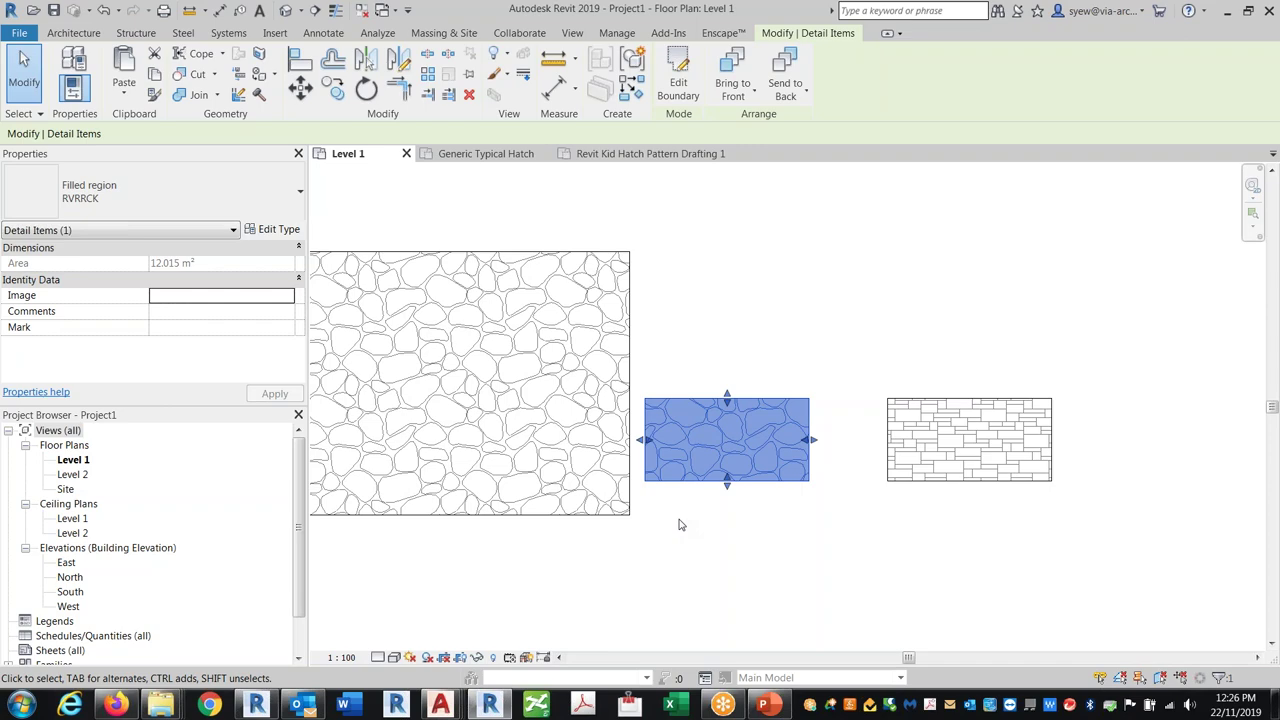
pyautogui.click(622, 154)
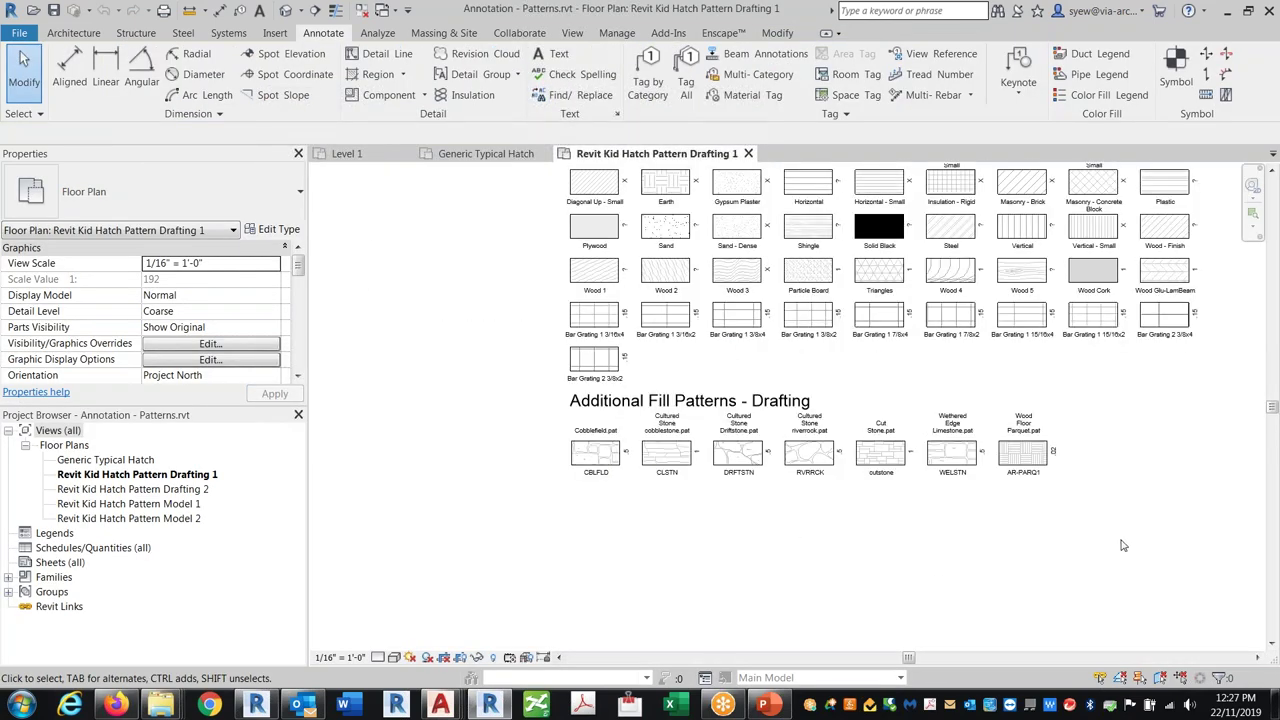
# Browse the Drafting 2, Model 1 and Model 2 hatch pattern sample views.
pyautogui.moveTo(1102, 505); pyautogui.dragTo(936, 583, button='middle')
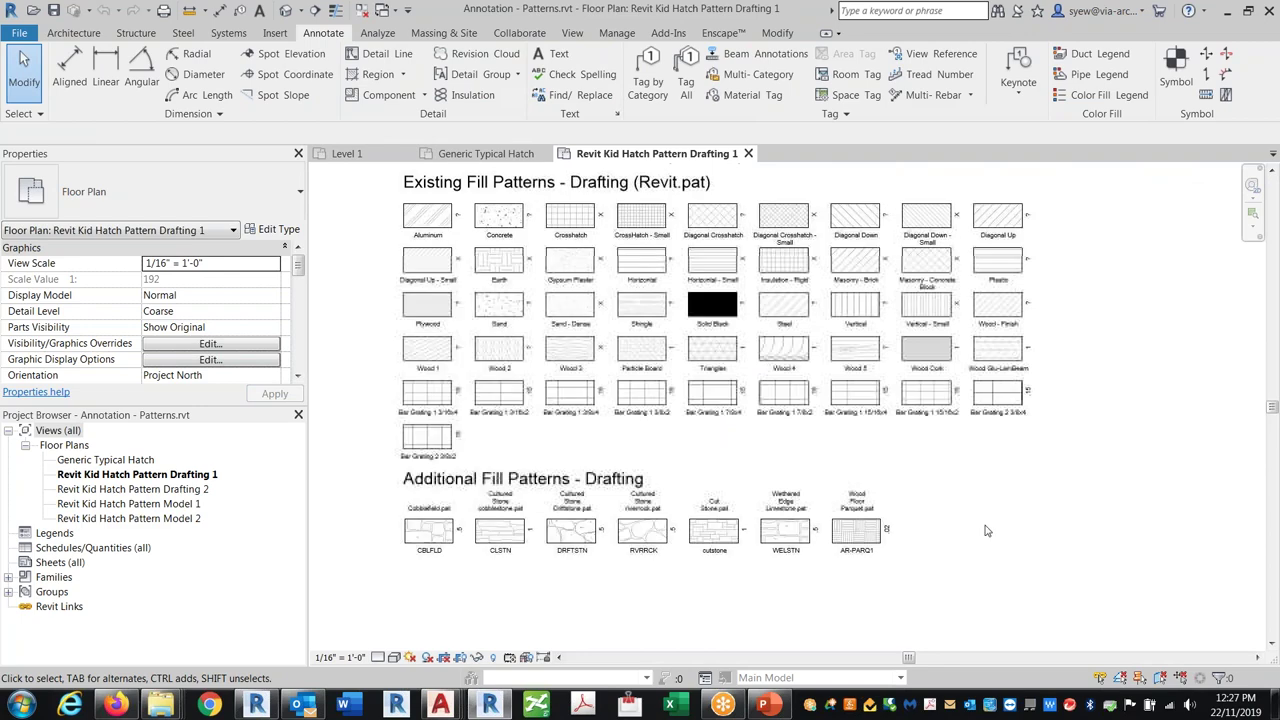
pyautogui.doubleClick(185, 489)
pyautogui.doubleClick(186, 506)
pyautogui.scroll(5, 800, 418)
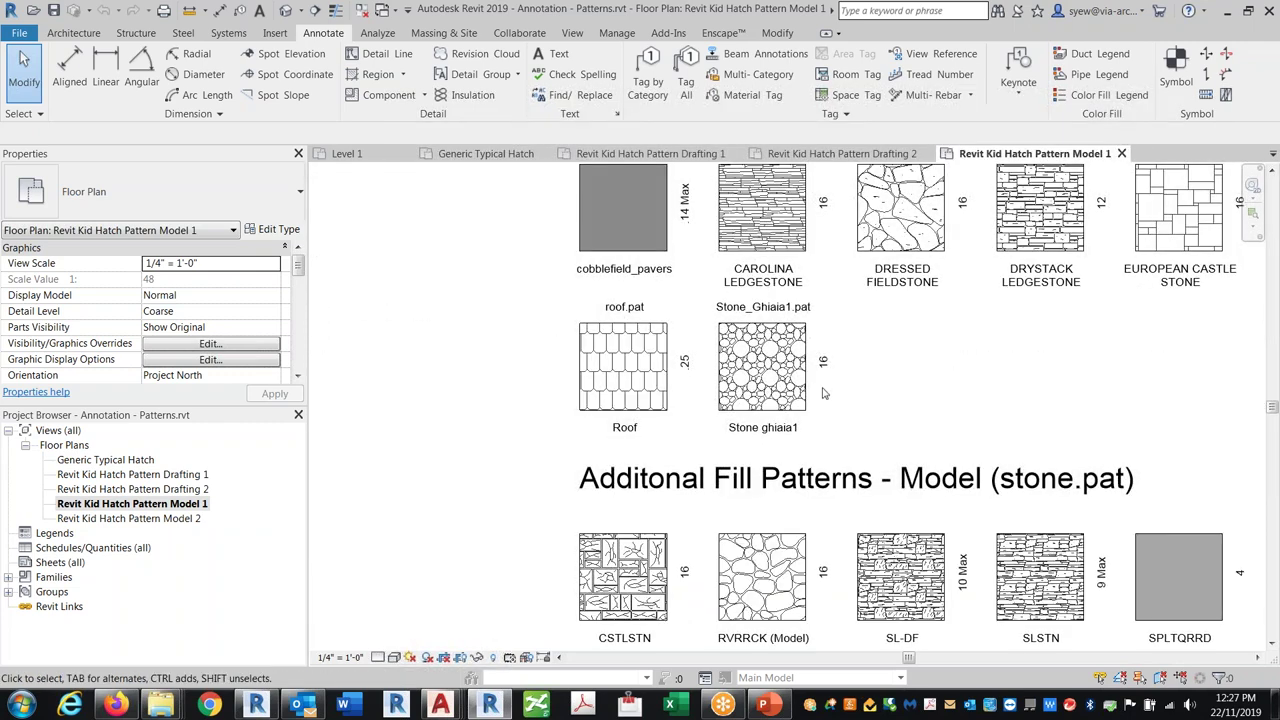
pyautogui.click(146, 521)
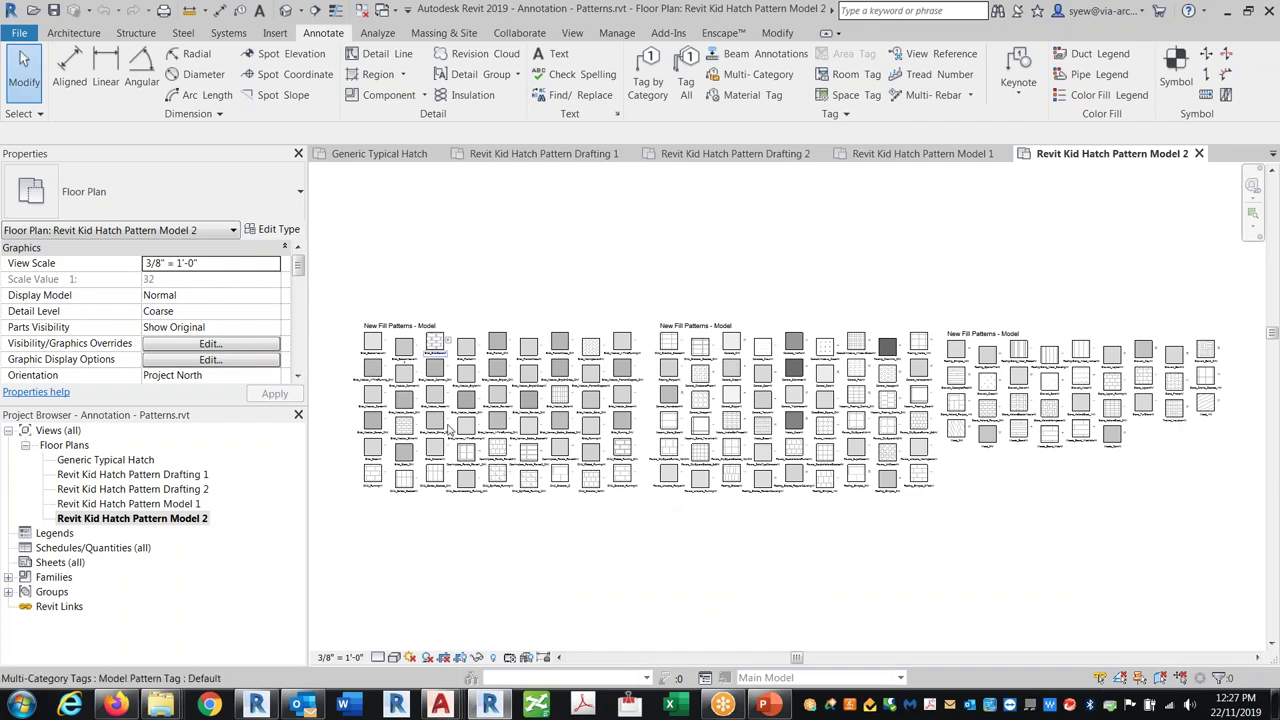
pyautogui.scroll(3, 440, 420)
pyautogui.scroll(5, 397, 270)
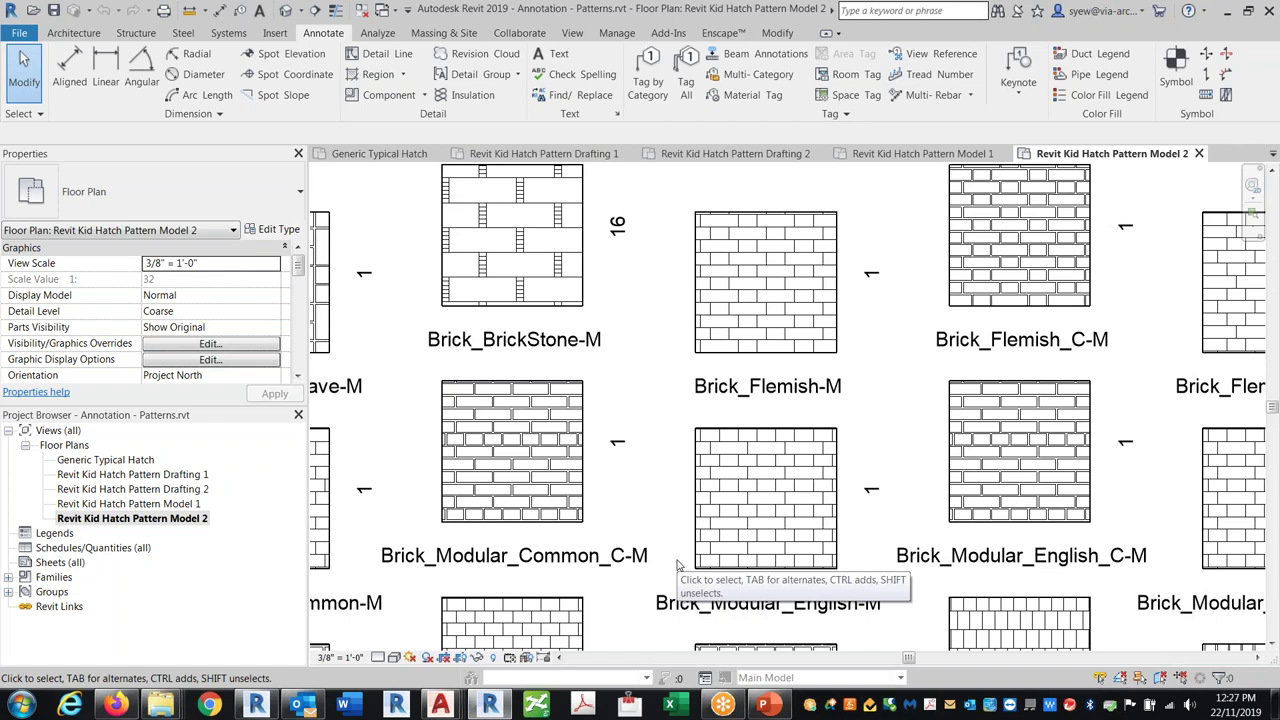
pyautogui.scroll(-2, 890, 555)
pyautogui.scroll(-3, 929, 471)
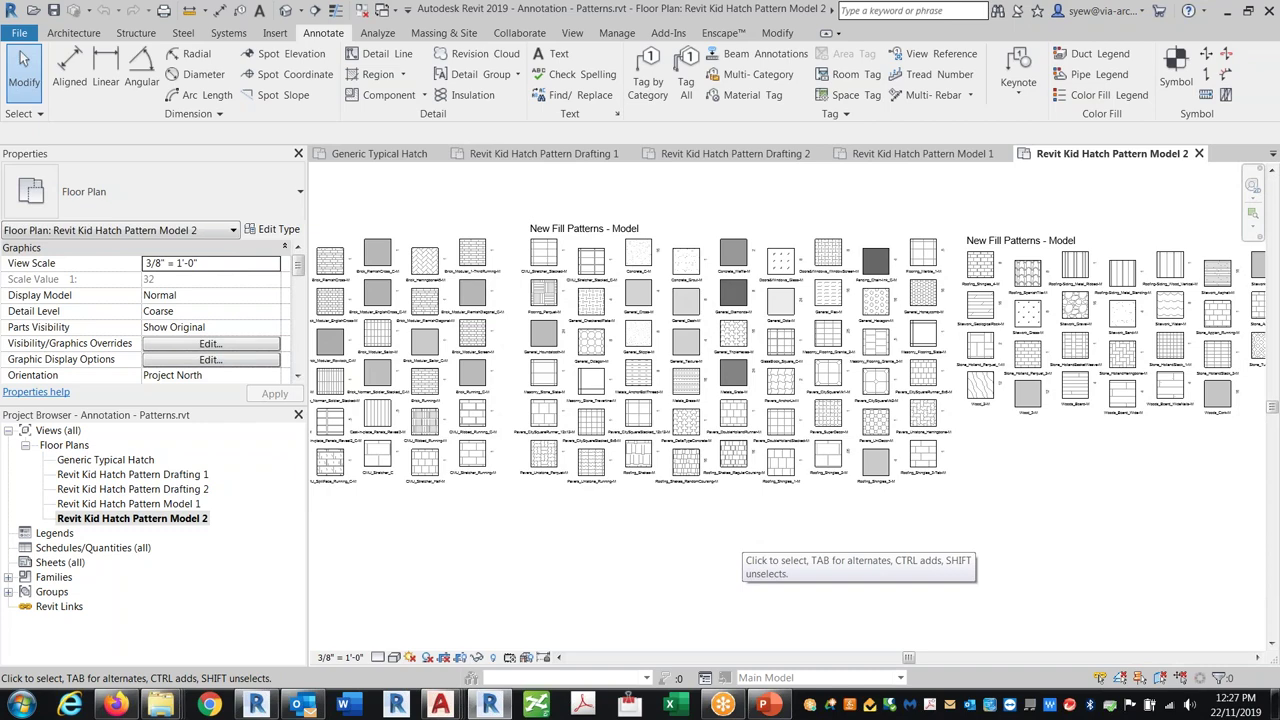
# Close the Model 2, Model 1, Drafting 2 and Drafting 1 pattern view tabs.
pyautogui.click(1199, 153)
pyautogui.click(1121, 153)
pyautogui.click(940, 153)
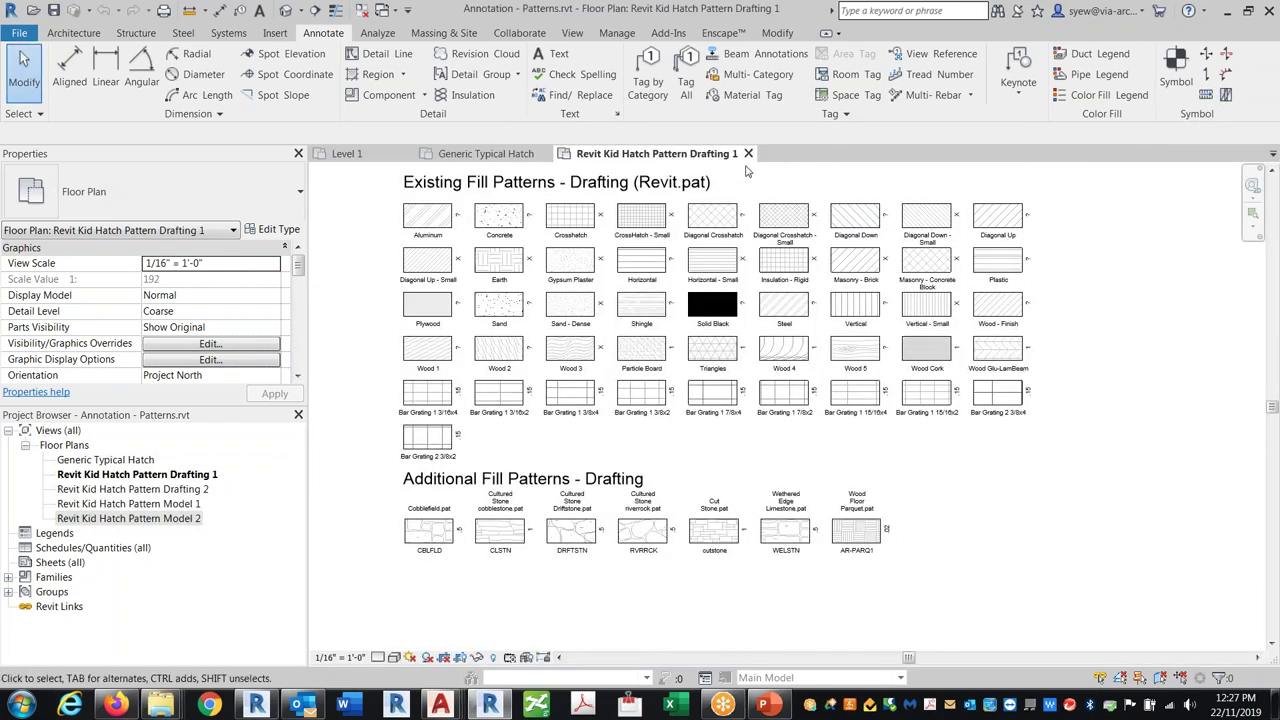
pyautogui.click(748, 153)
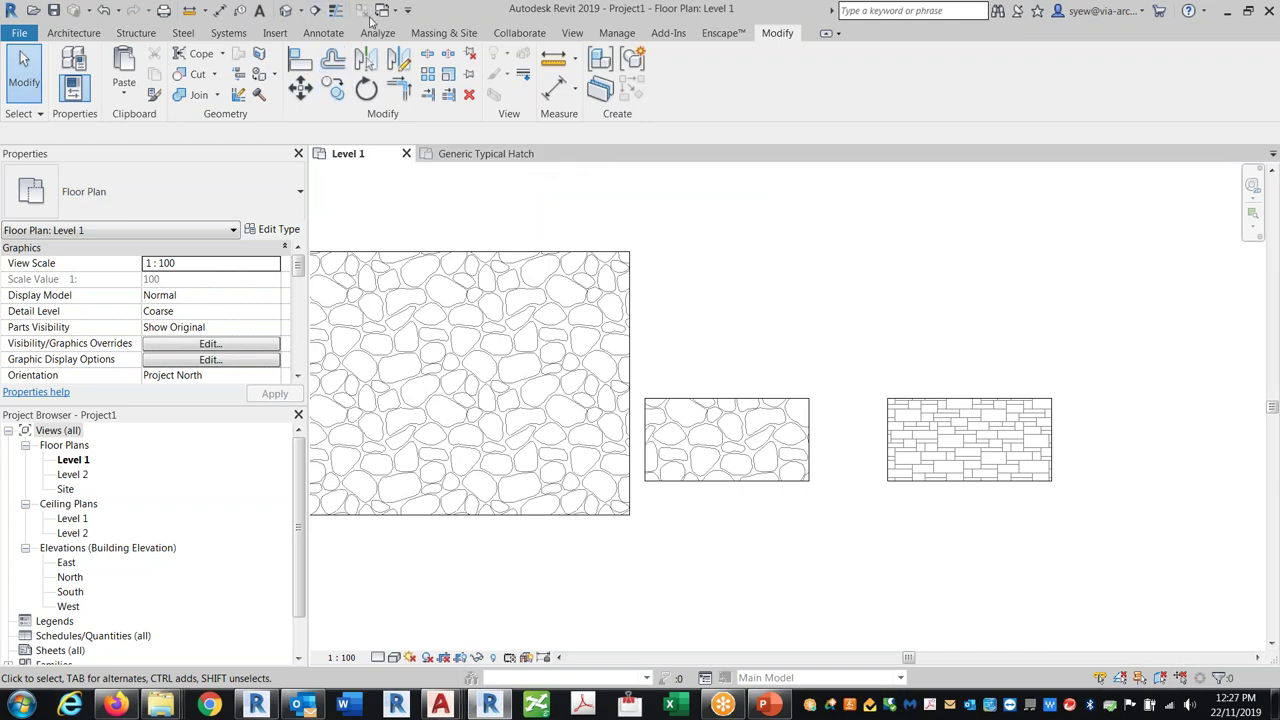
# Draw a single new wall from the default 3D view.
pyautogui.click(286, 10)
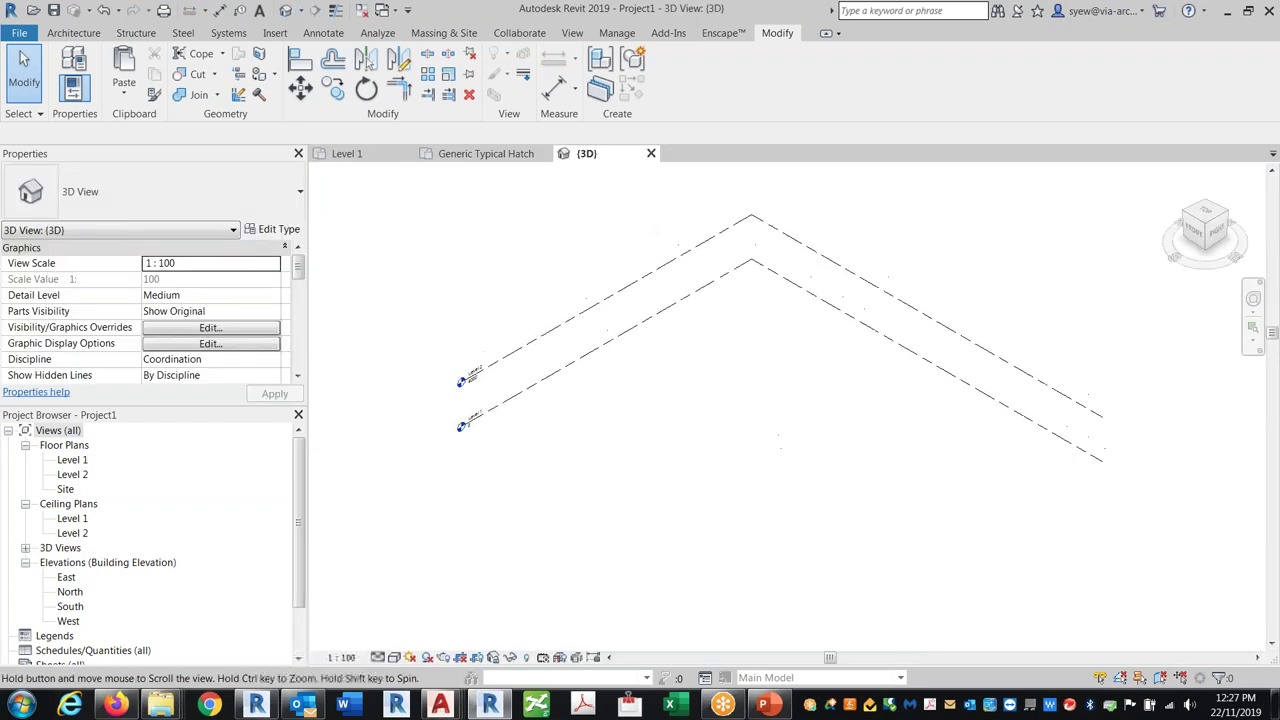
pyautogui.click(57, 33)
pyautogui.click(63, 72)
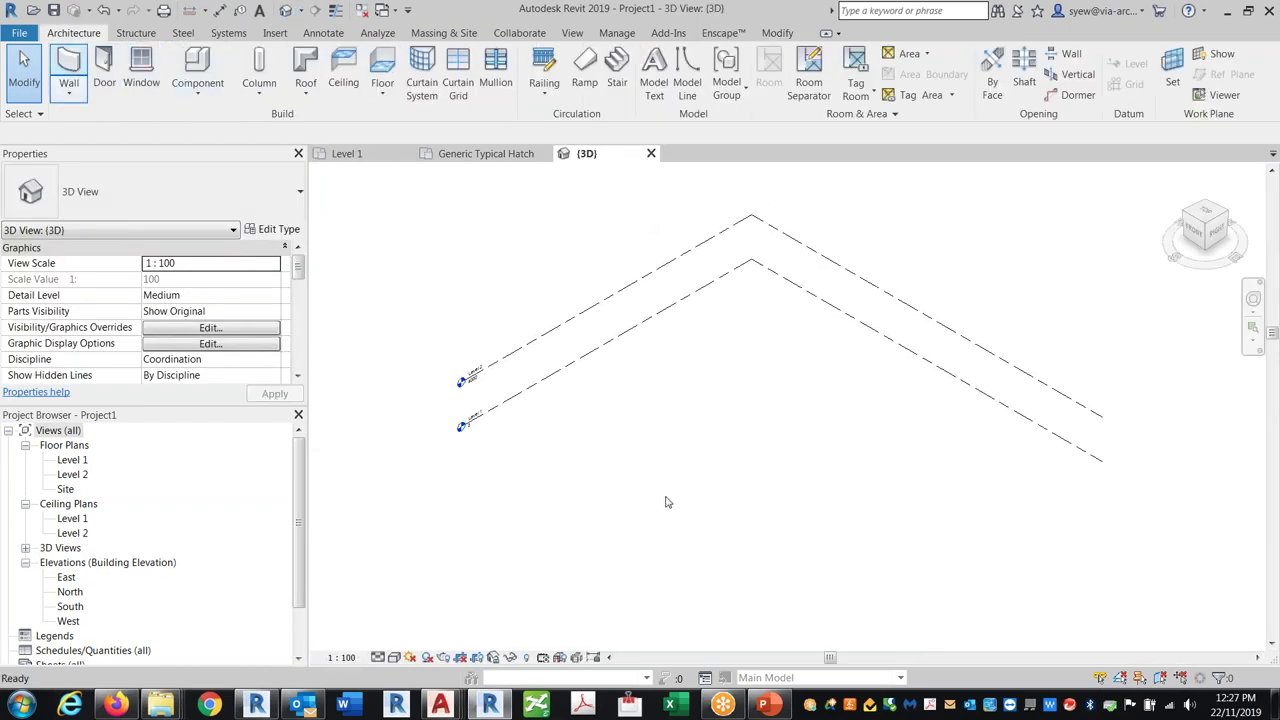
pyautogui.click(622, 411)
pyautogui.click(801, 488)
pyautogui.press('Escape')
pyautogui.scroll(3, 725, 466)
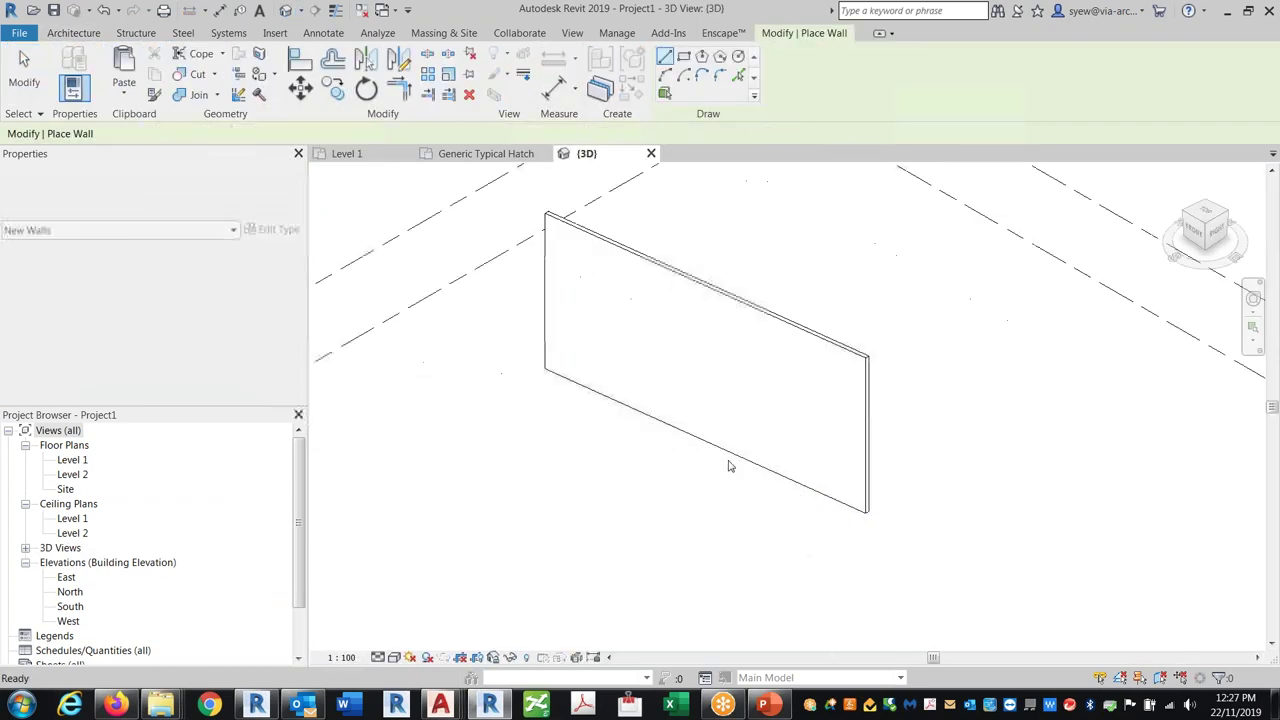
pyautogui.press('Escape')
# Change the wall type to Generic - 300mm Masonry to show brick hatching.
pyautogui.click(157, 200)
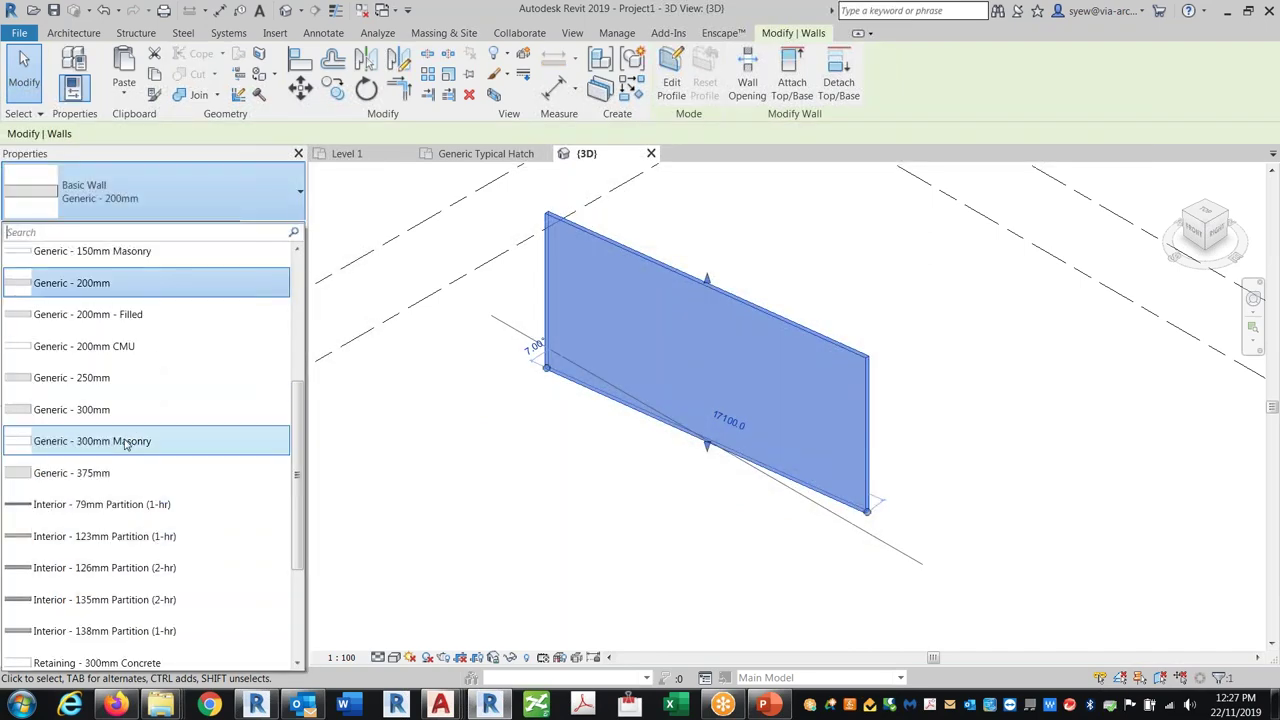
pyautogui.click(127, 449)
pyautogui.press('Escape')
pyautogui.scroll(5, 657, 320)
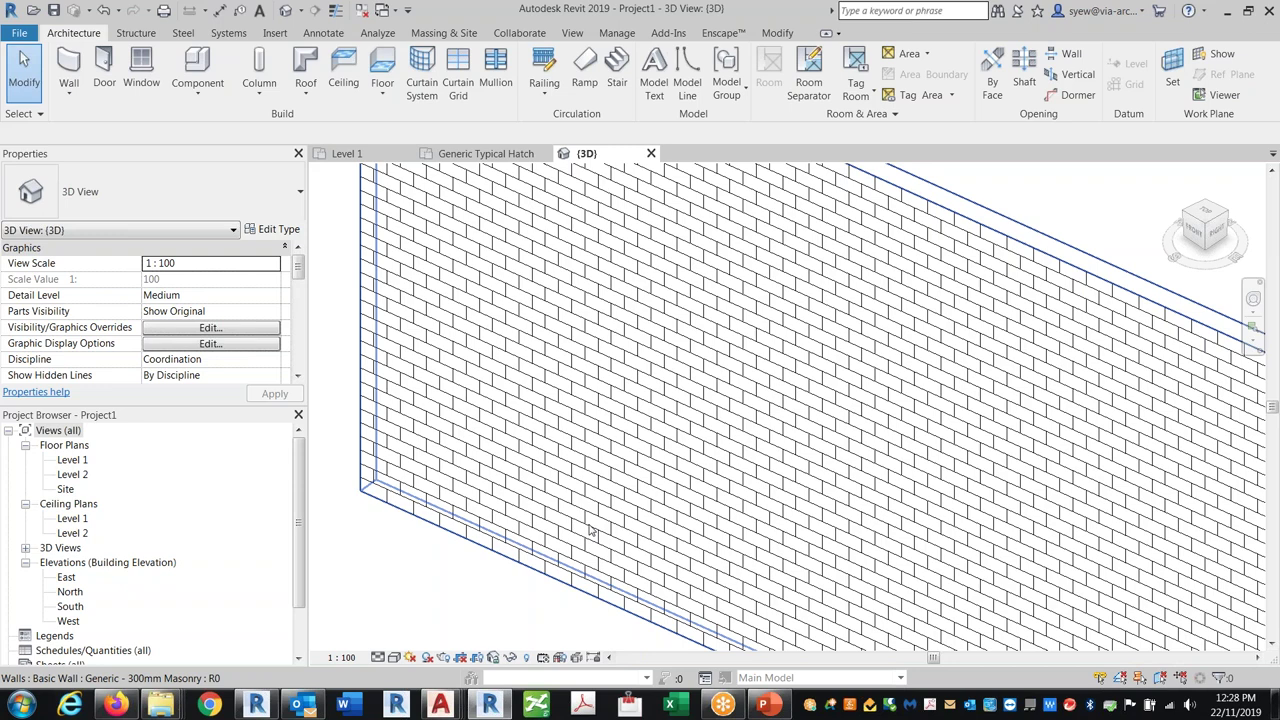
# Shorten the wall from 17100 to 14700 by dragging its end.
pyautogui.scroll(-2, 590, 530)
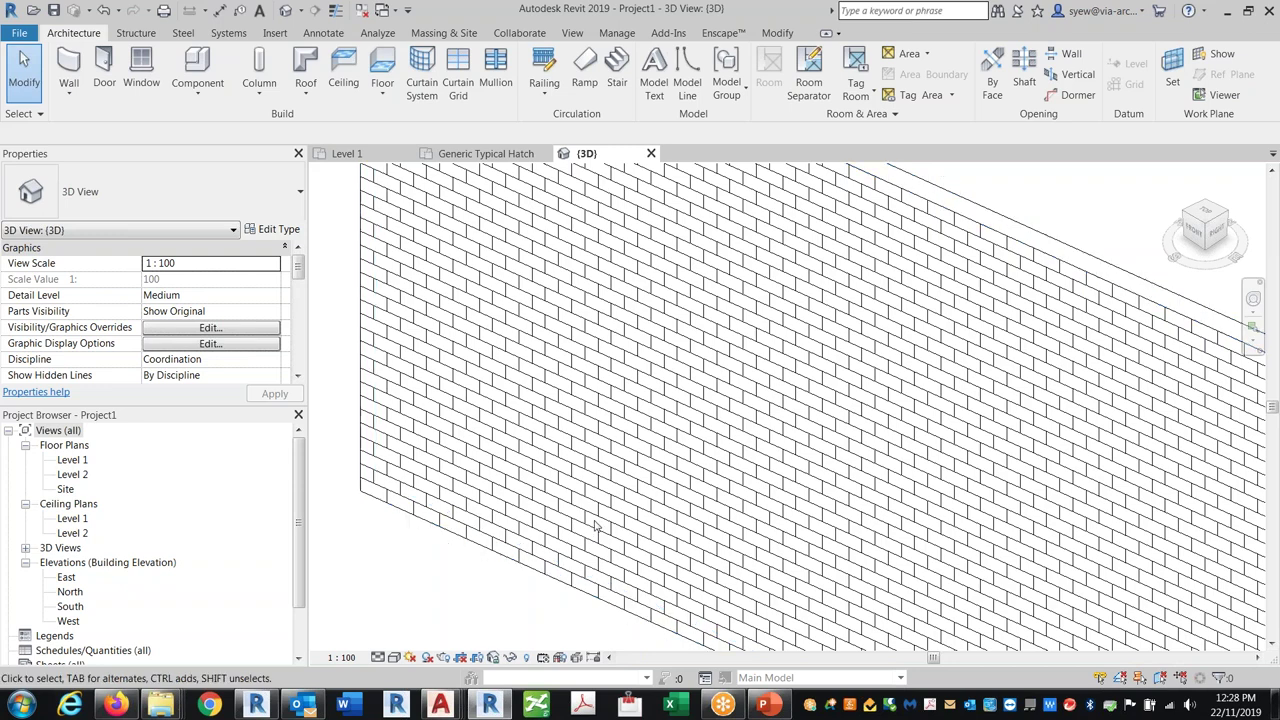
pyautogui.click(507, 437)
pyautogui.scroll(-2, 510, 341)
pyautogui.scroll(-2, 510, 341)
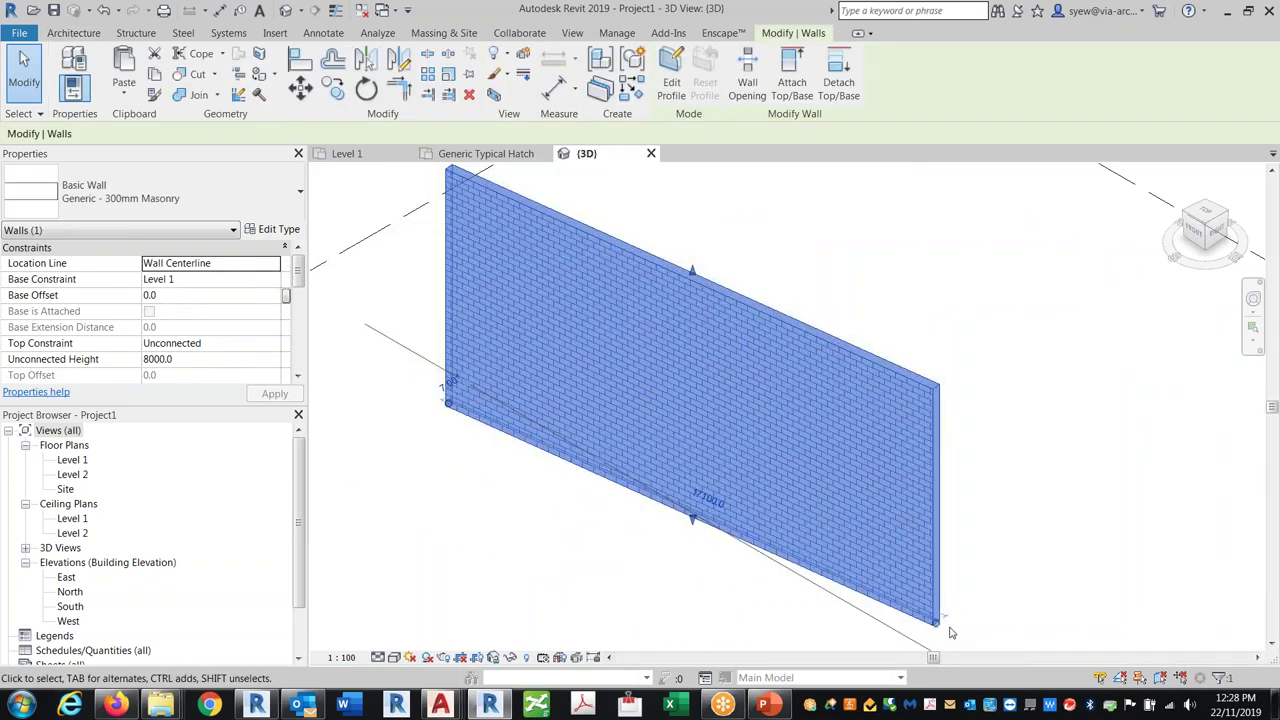
pyautogui.moveTo(952, 630); pyautogui.dragTo(851, 608)
# Open the wall type's structure layers and inspect the Concrete Masonry Units material's patterns and appearance.
pyautogui.click(276, 229)
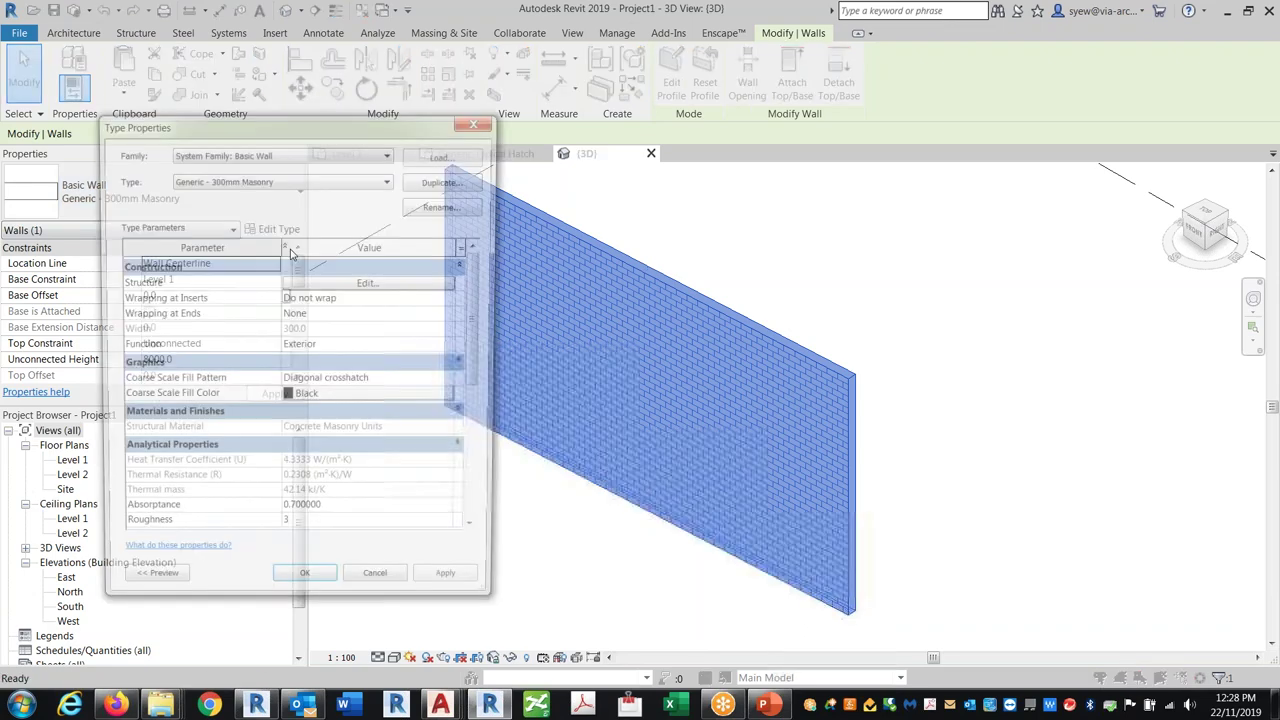
pyautogui.click(380, 283)
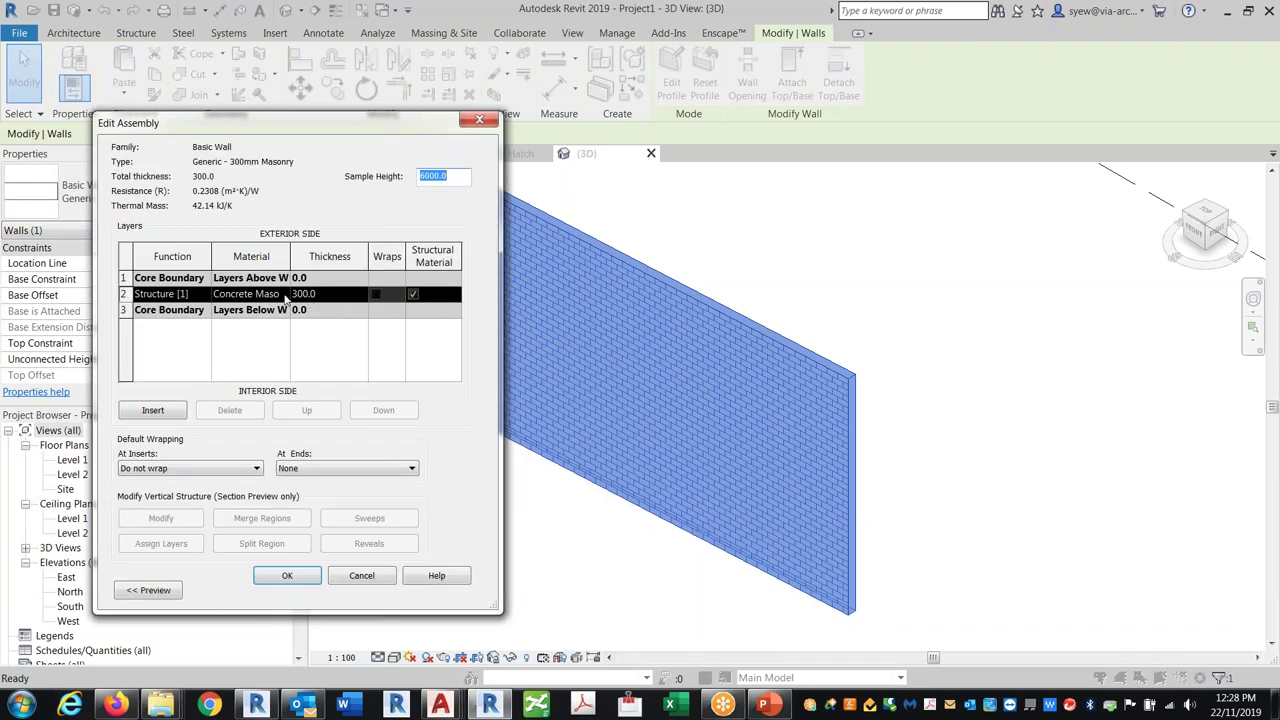
pyautogui.click(286, 297)
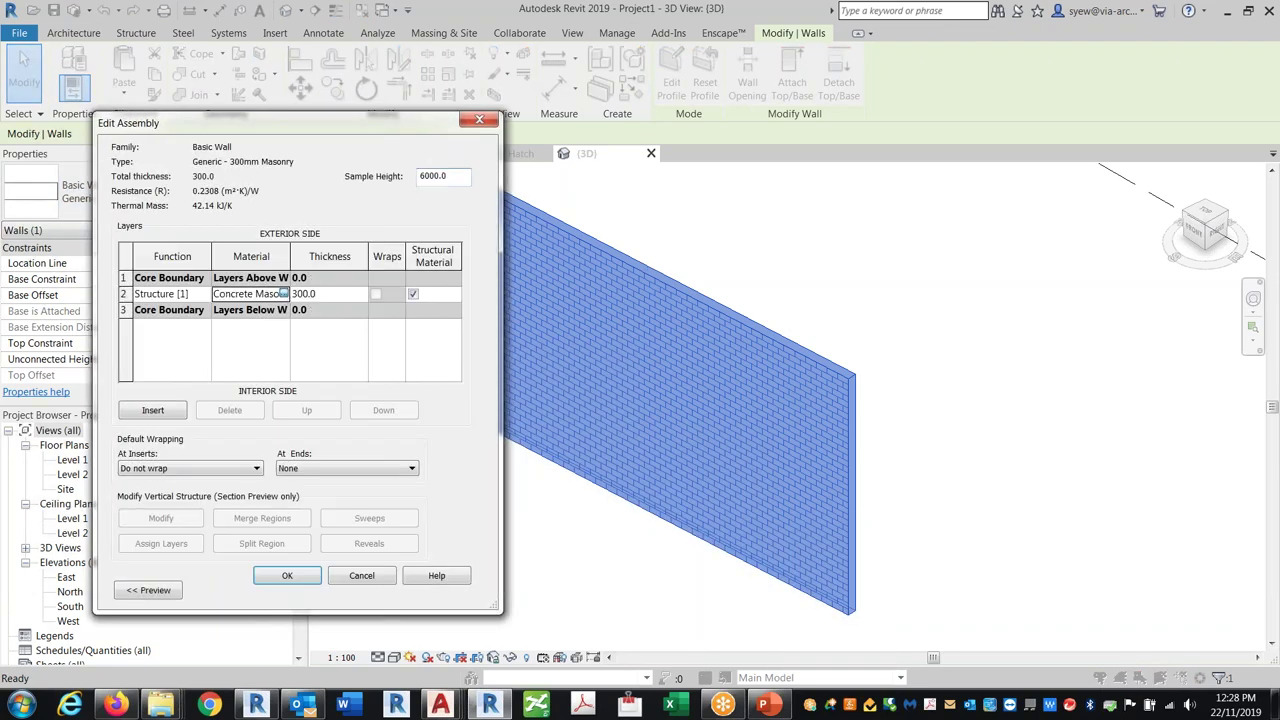
pyautogui.click(284, 293)
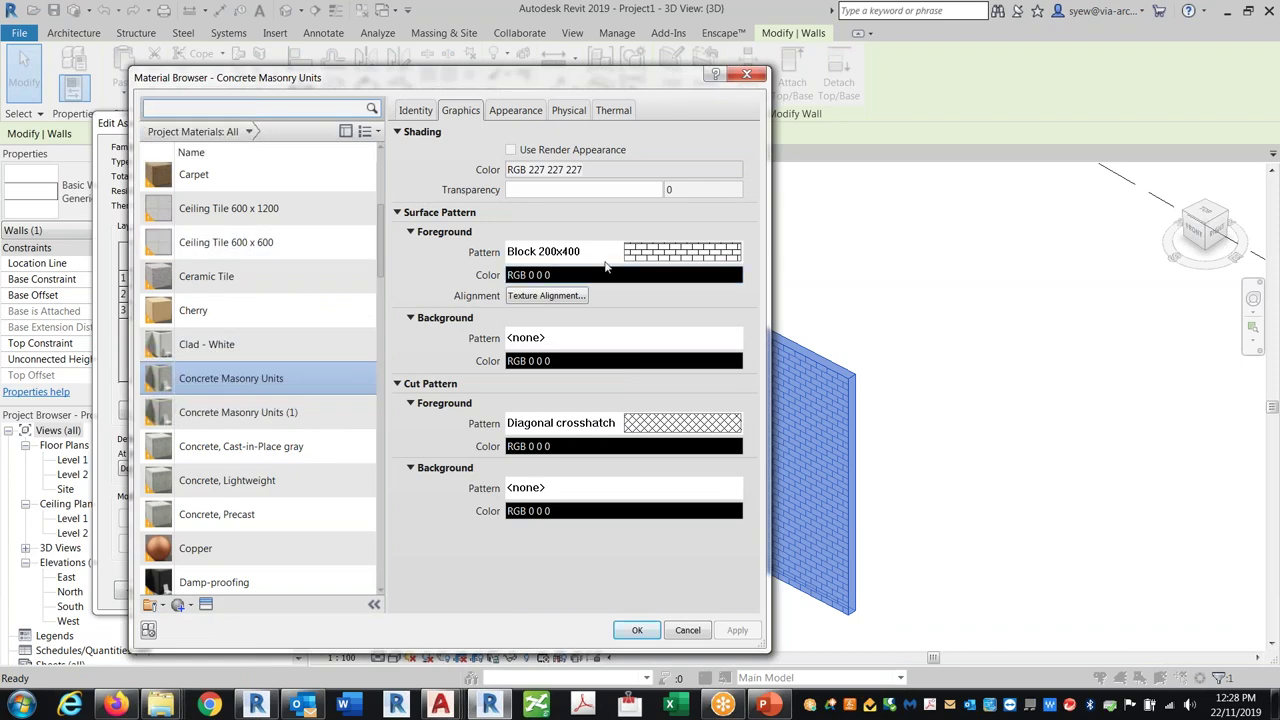
pyautogui.click(515, 110)
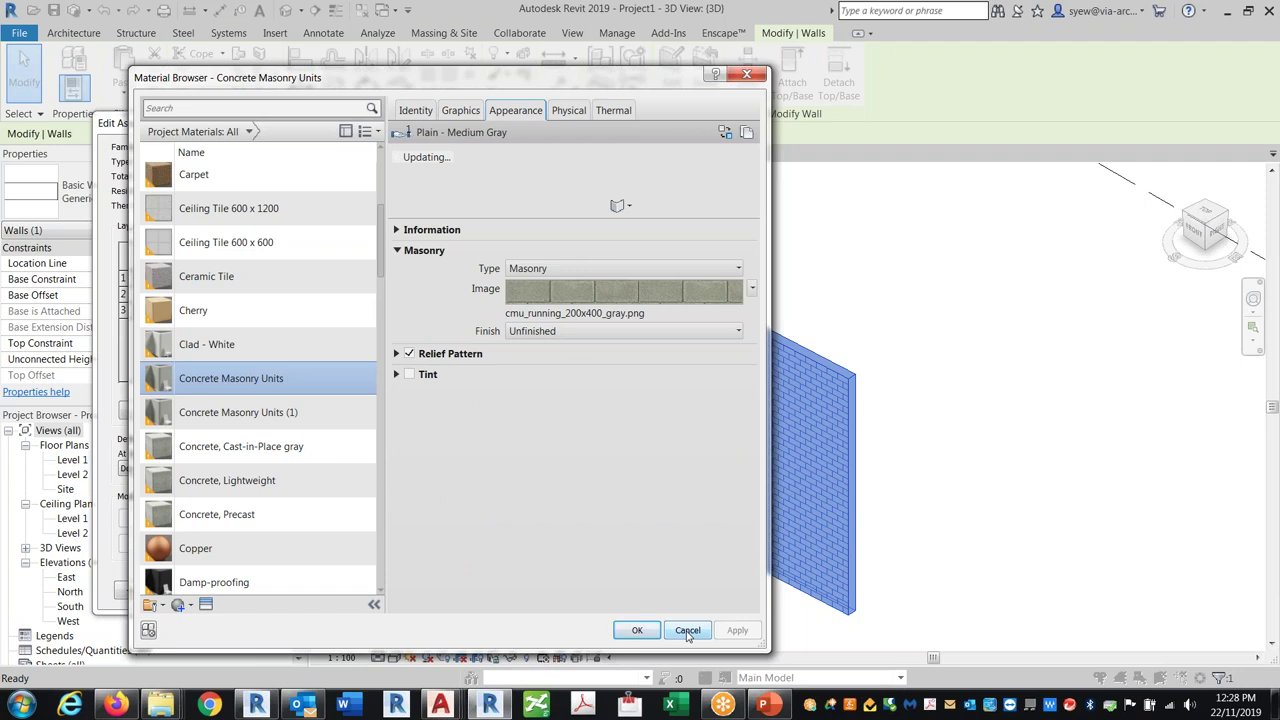
pyautogui.click(461, 111)
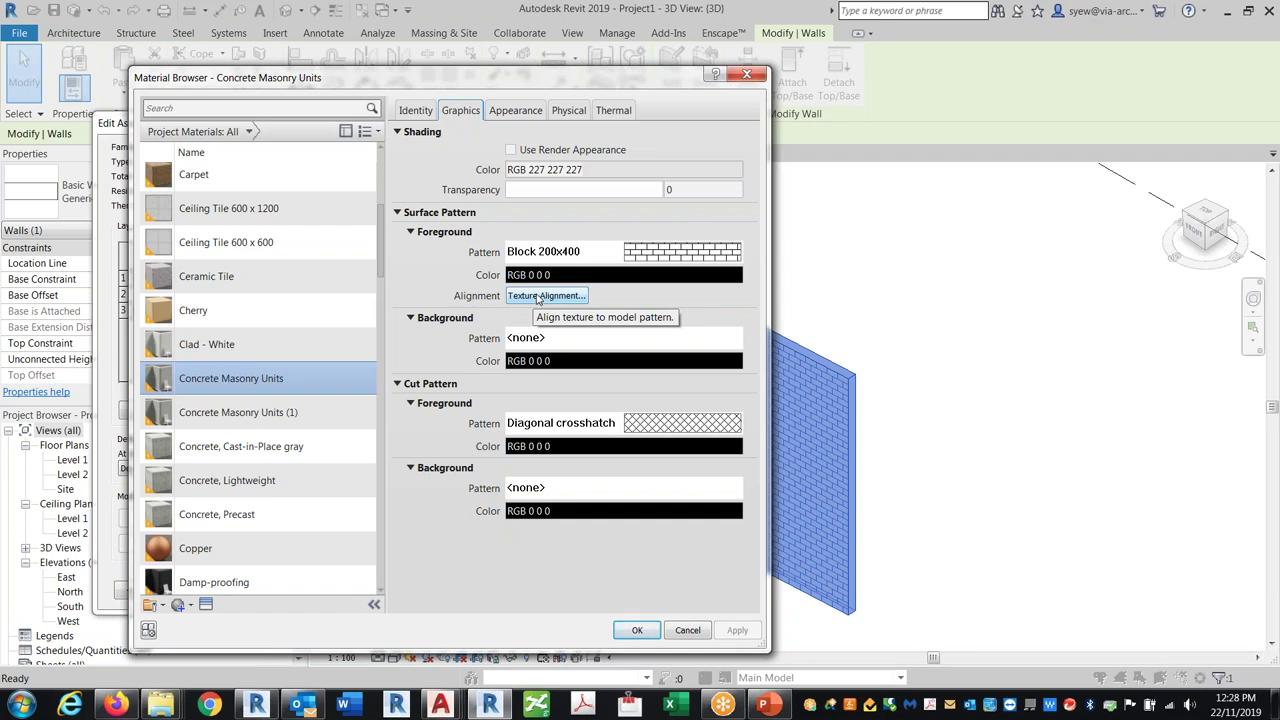
pyautogui.click(746, 74)
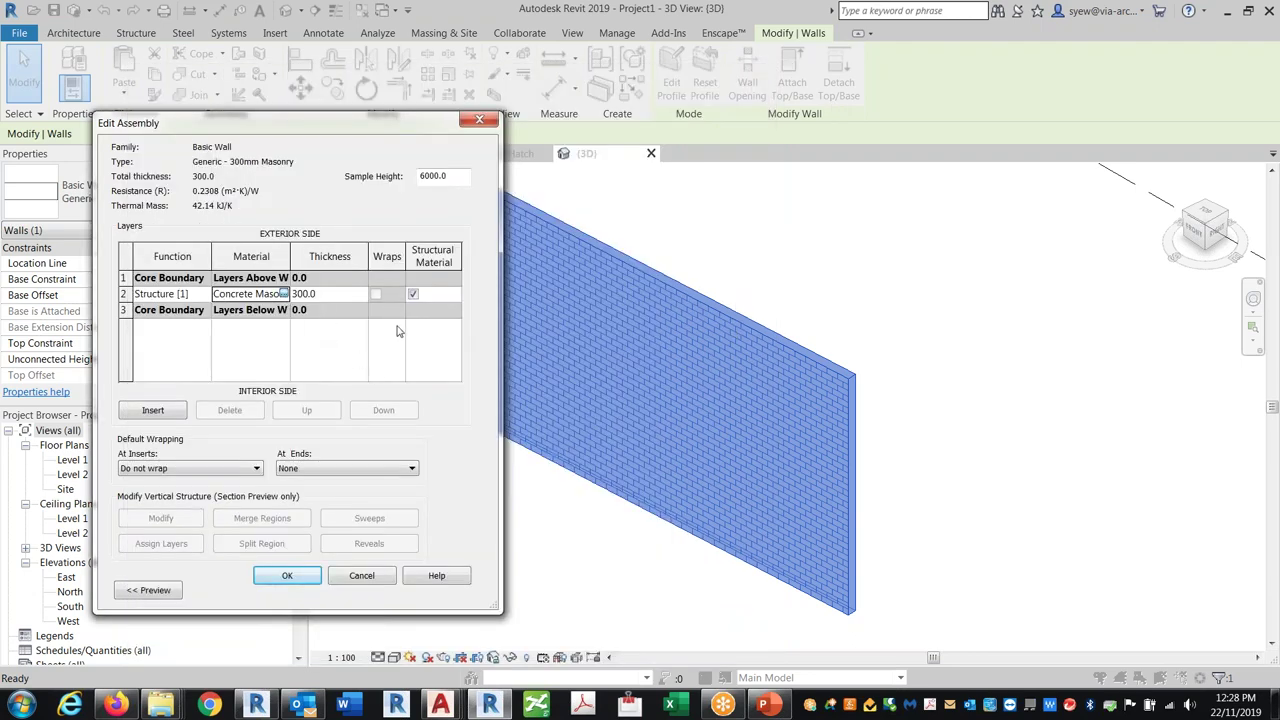
# Reopen the Concrete Masonry Units material and review its masonry texture appearance.
pyautogui.click(284, 293)
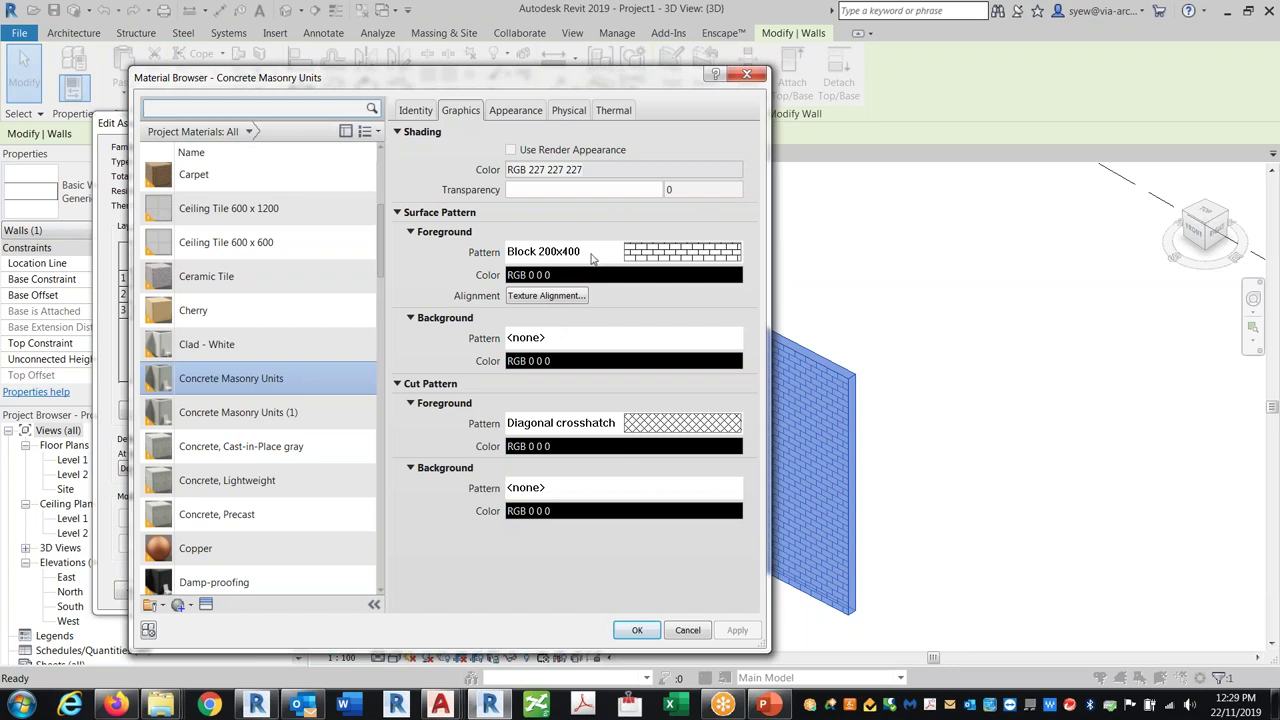
pyautogui.click(516, 111)
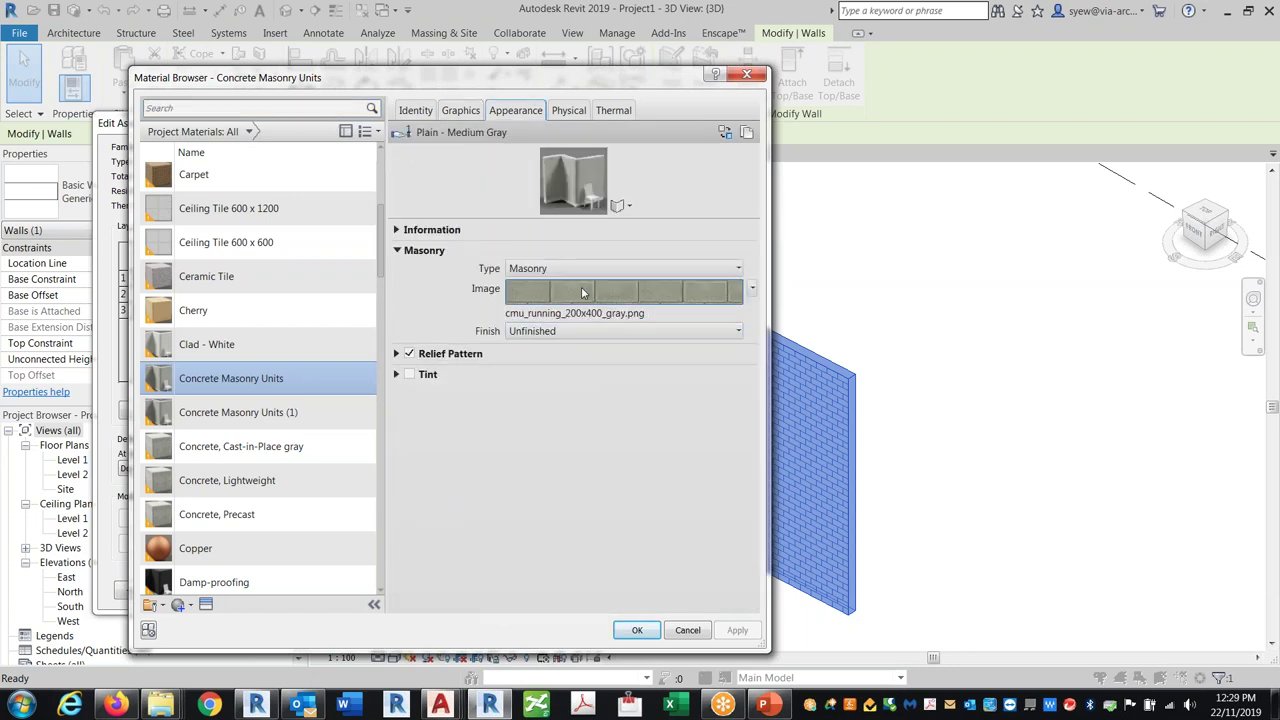
pyautogui.moveTo(580, 291)
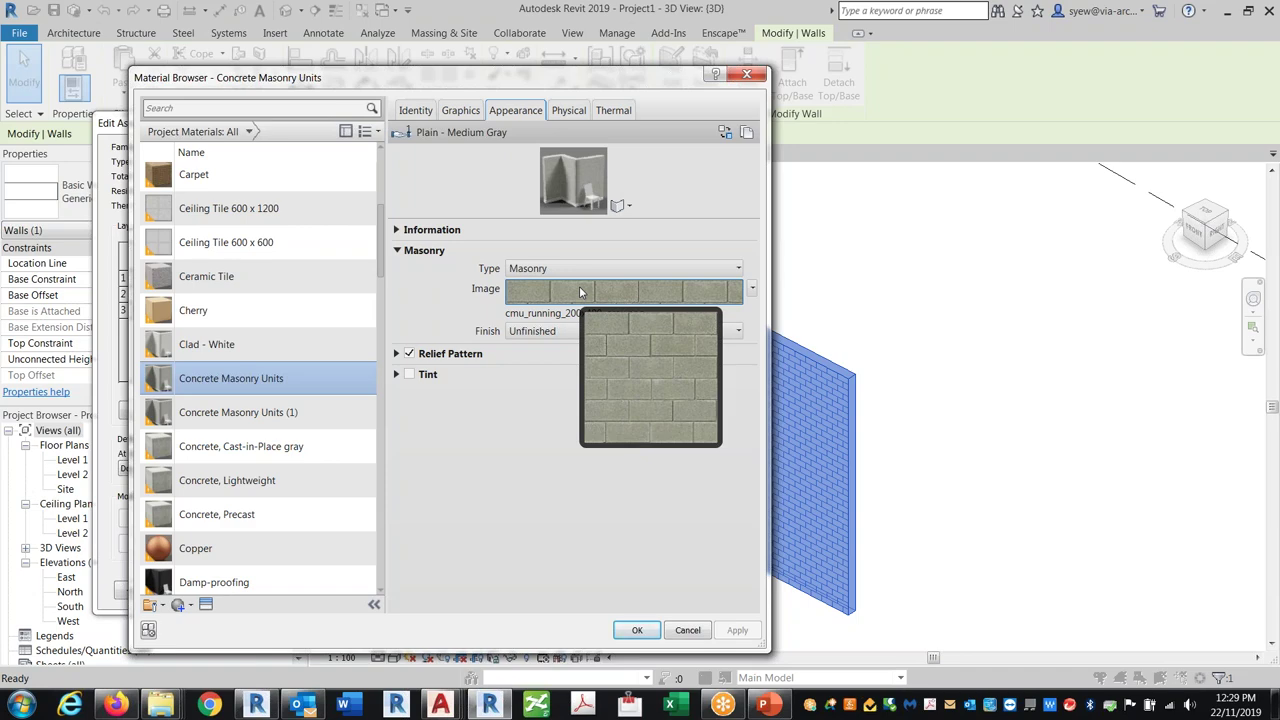
pyautogui.click(460, 110)
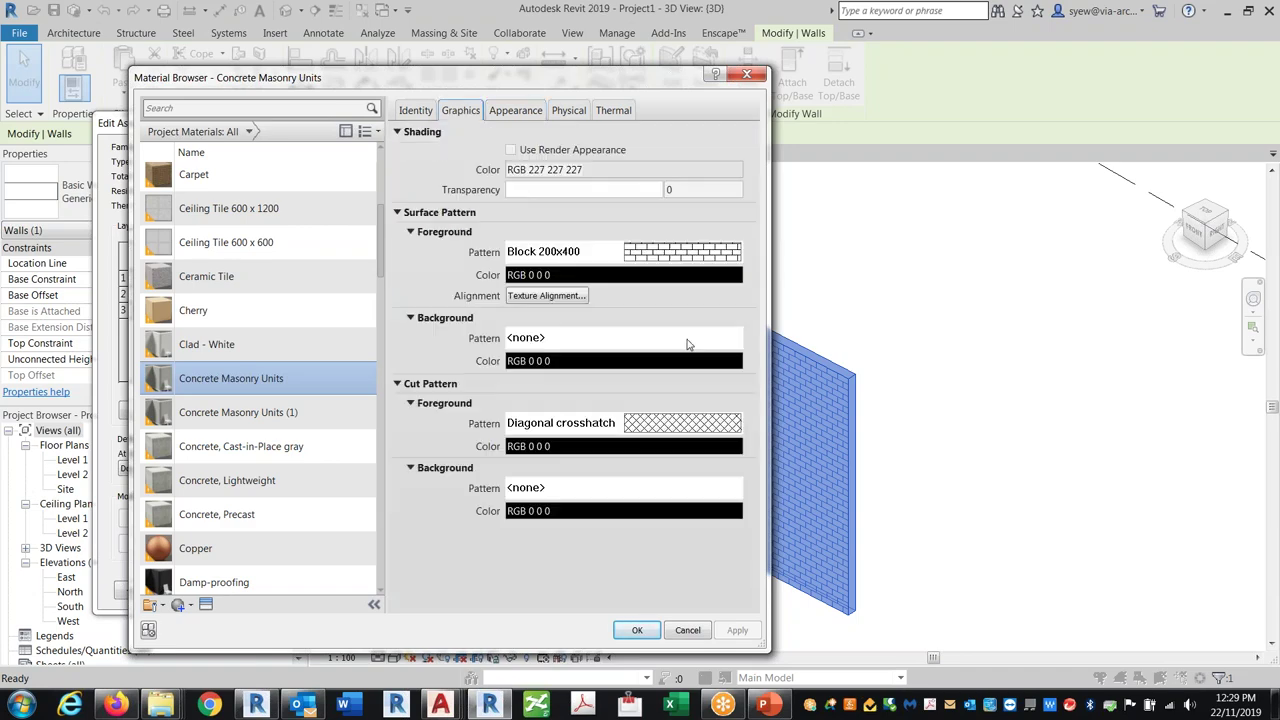
# Set the surface foreground pattern to 600 x 1200mm and compare it with the rendered texture.
pyautogui.click(667, 260)
pyautogui.click(387, 340)
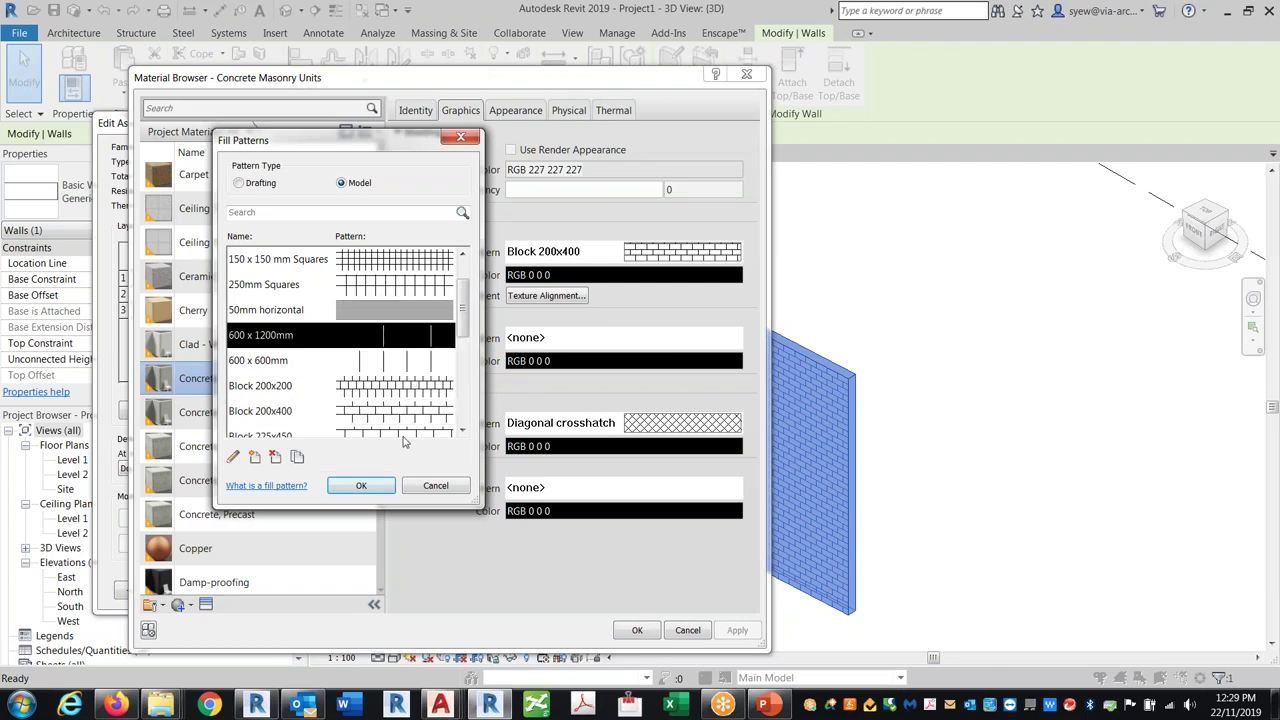
pyautogui.click(361, 485)
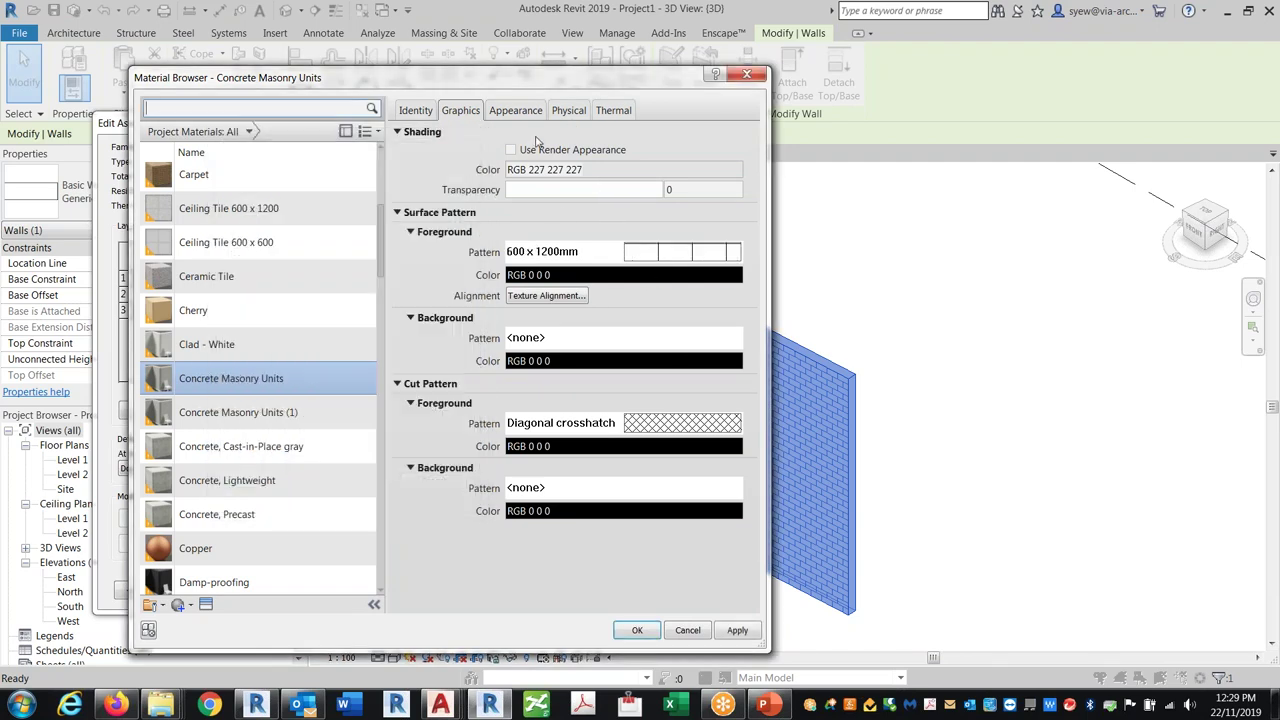
pyautogui.click(520, 112)
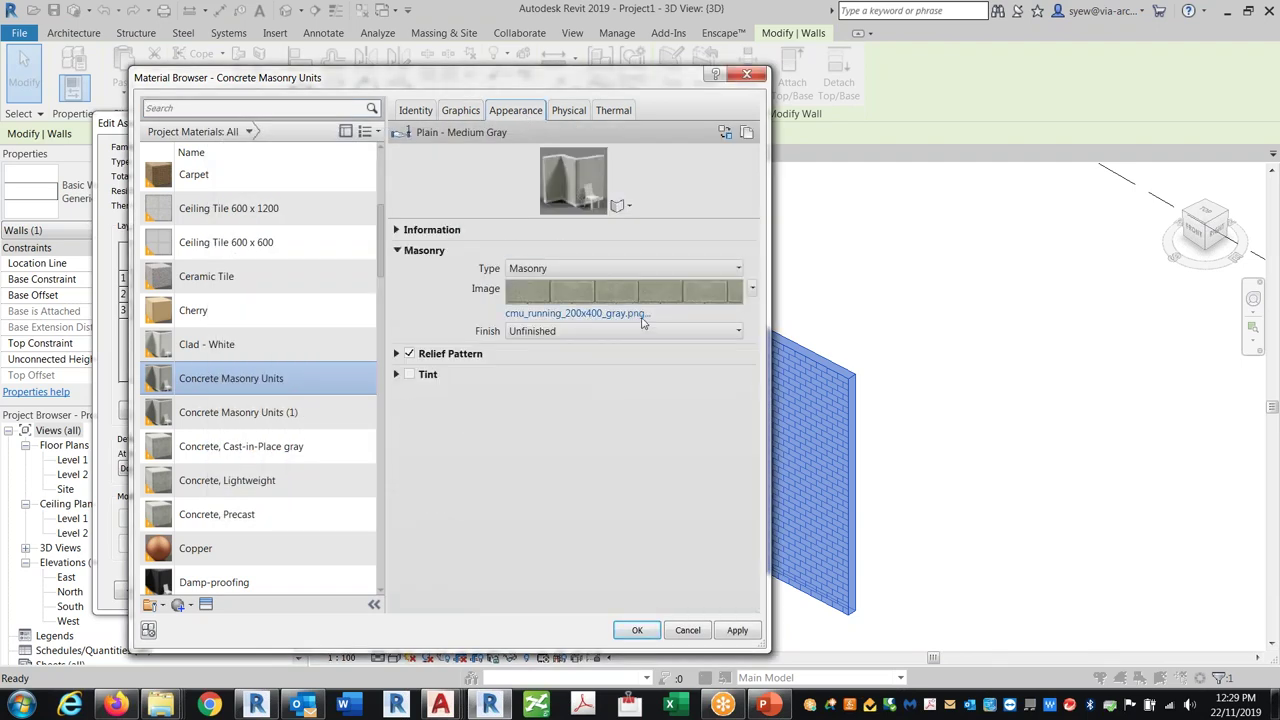
pyautogui.click(460, 110)
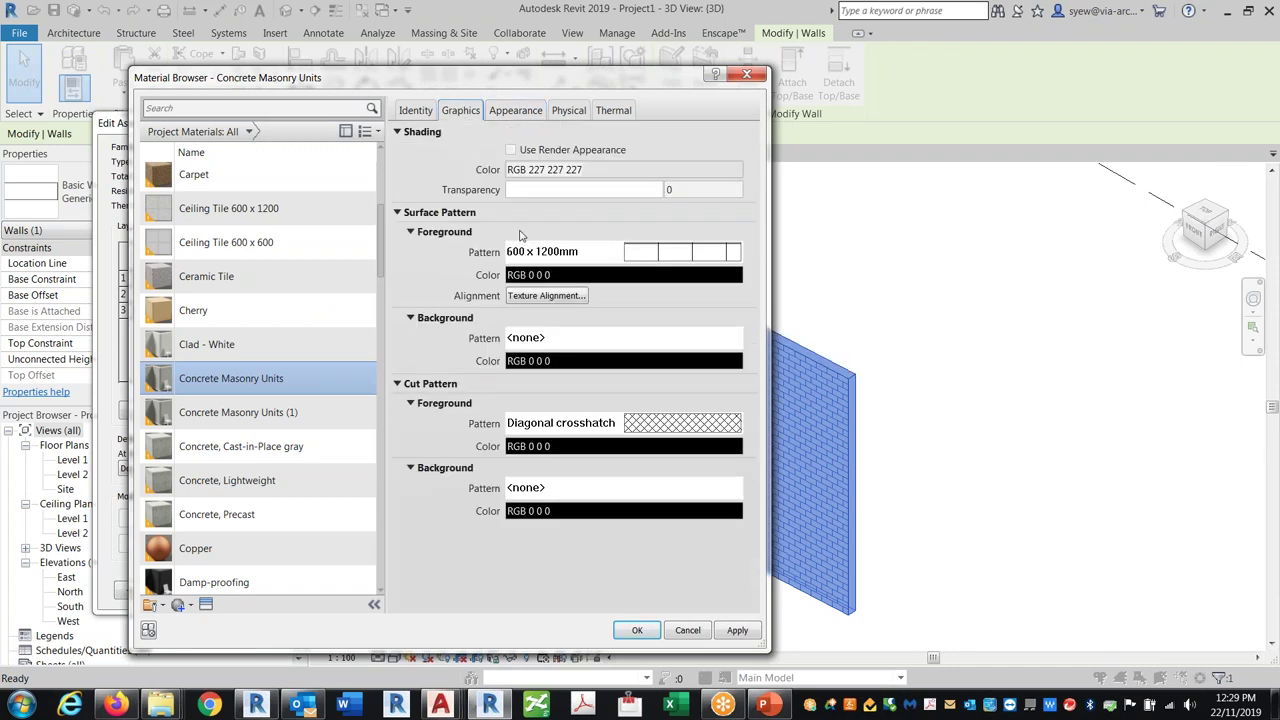
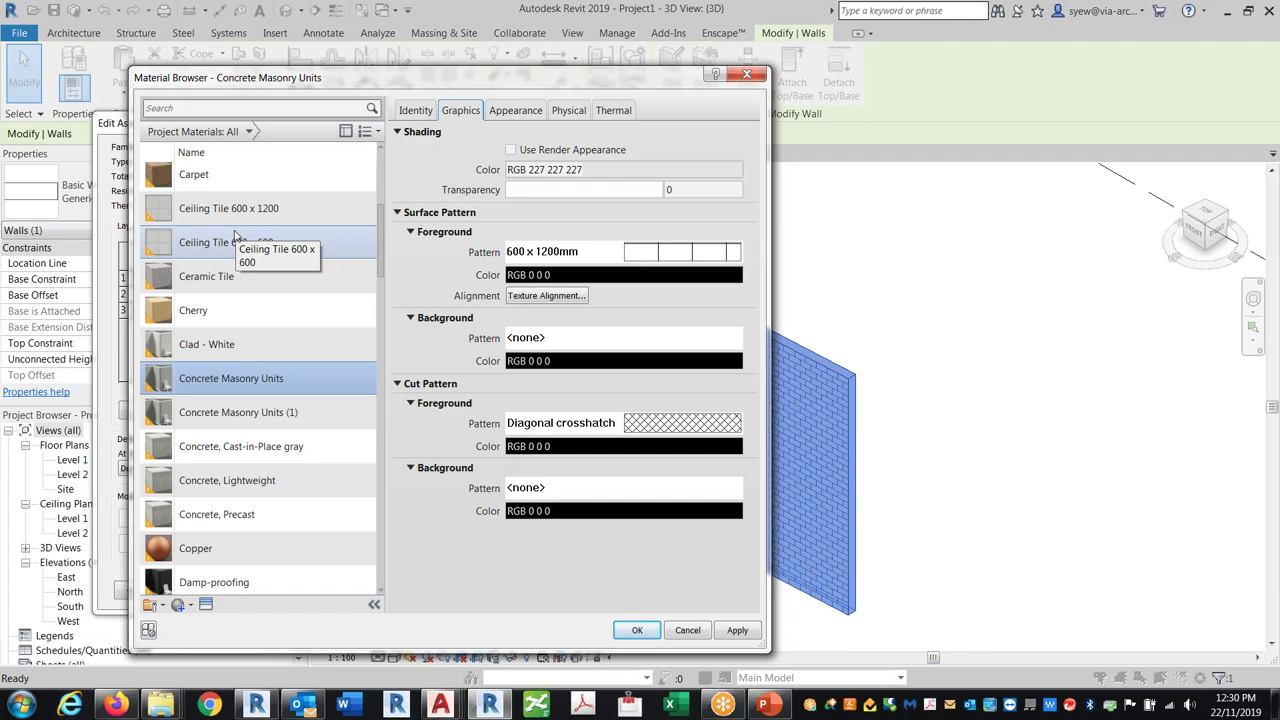
# Reopen the structure layer's materials and duplicate Concrete Masonry Units as 'Concrete Masonry Units Metric'.
pyautogui.click(698, 632)
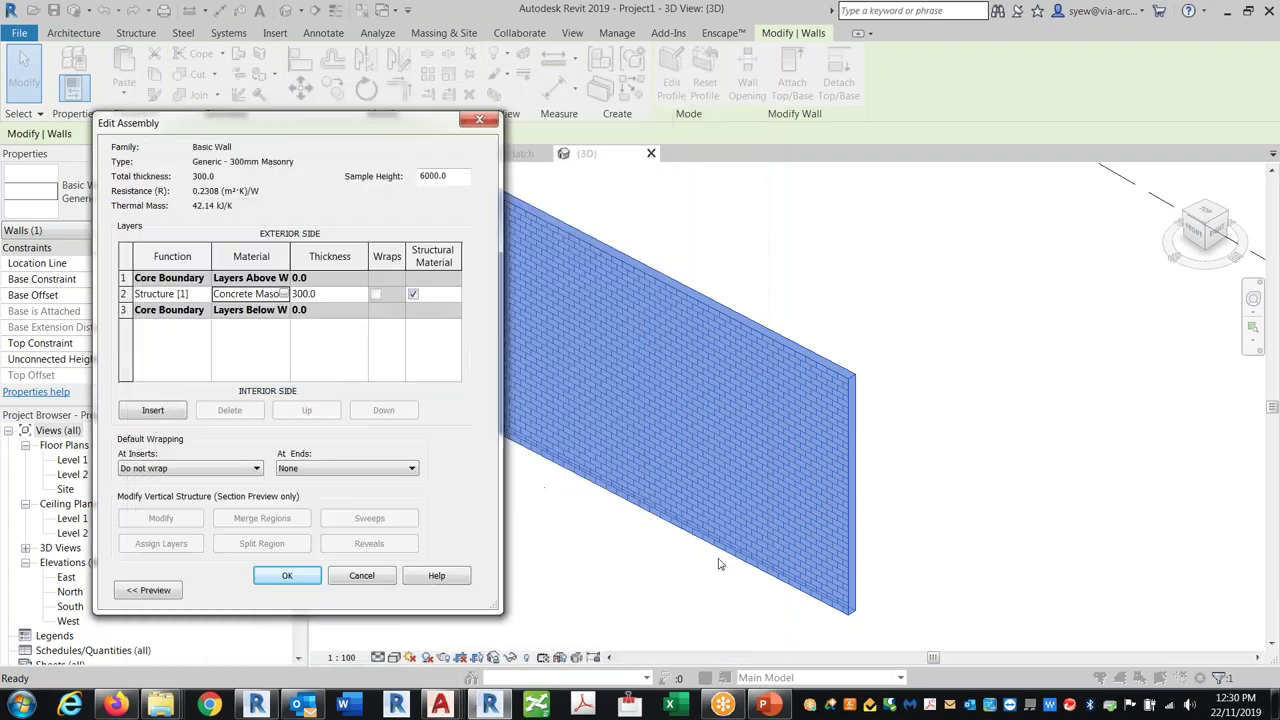
pyautogui.click(284, 294)
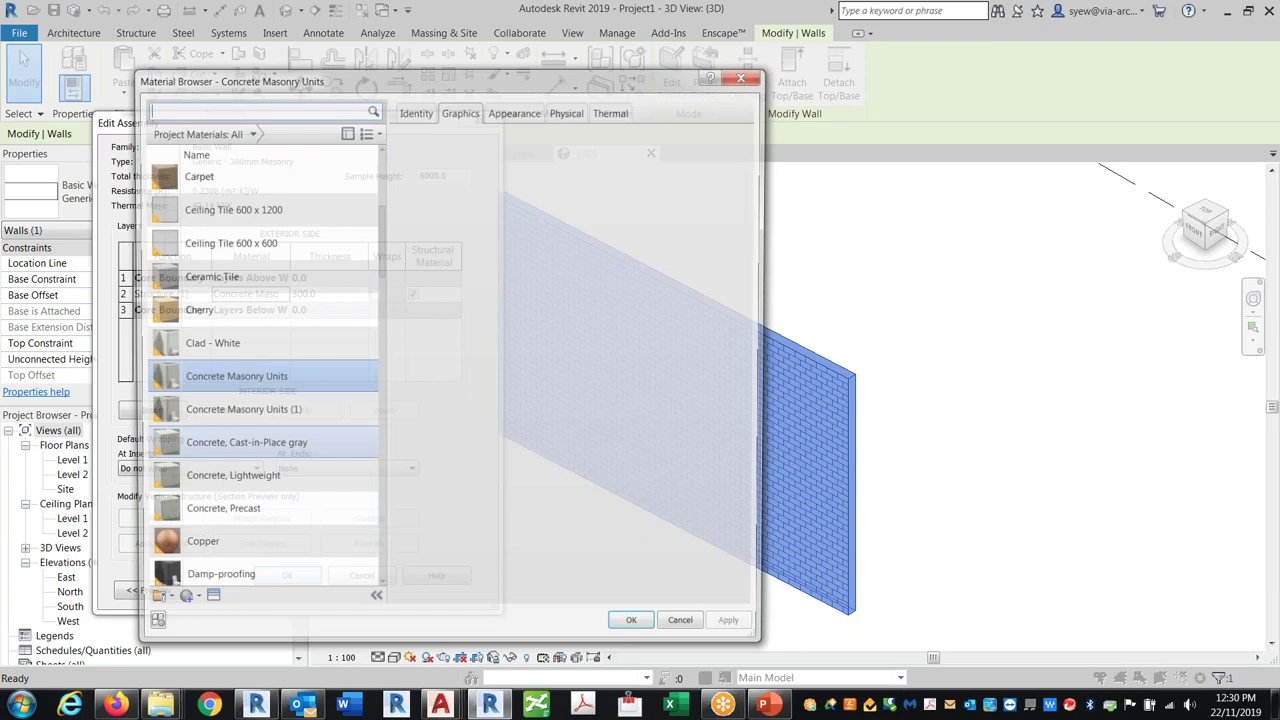
pyautogui.rightClick(236, 382)
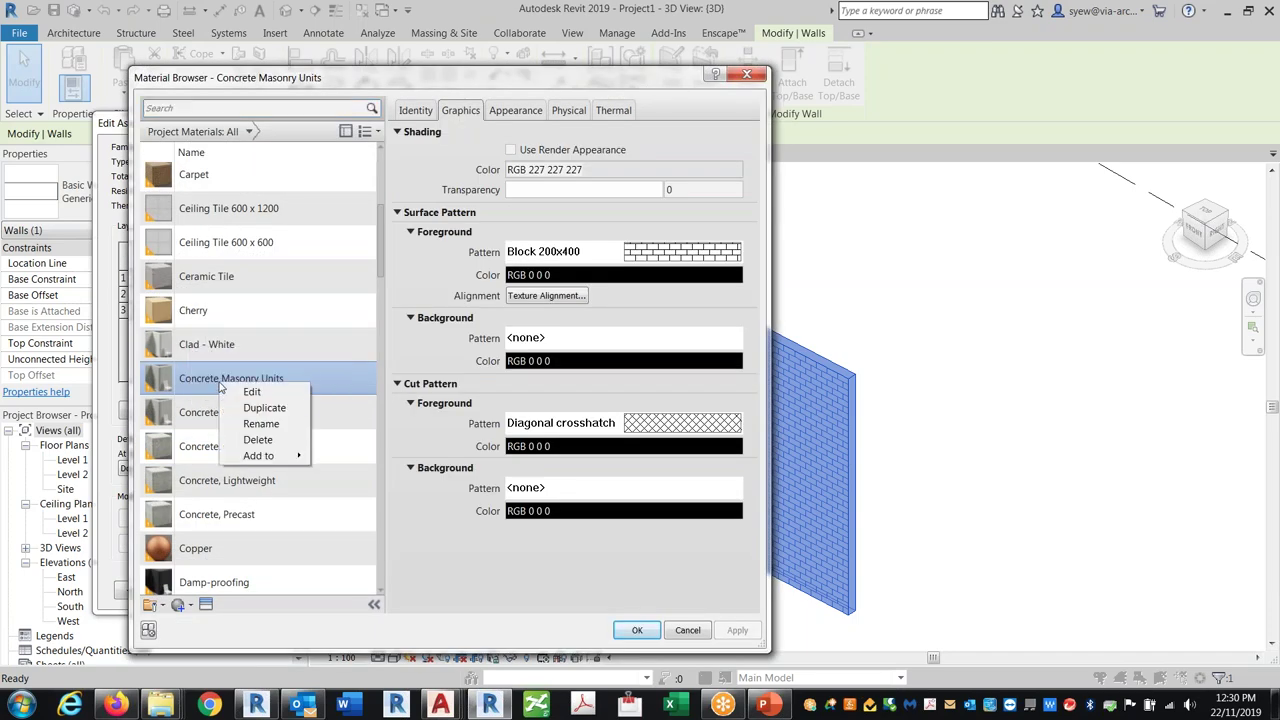
pyautogui.click(264, 408)
pyautogui.doubleClick(313, 376)
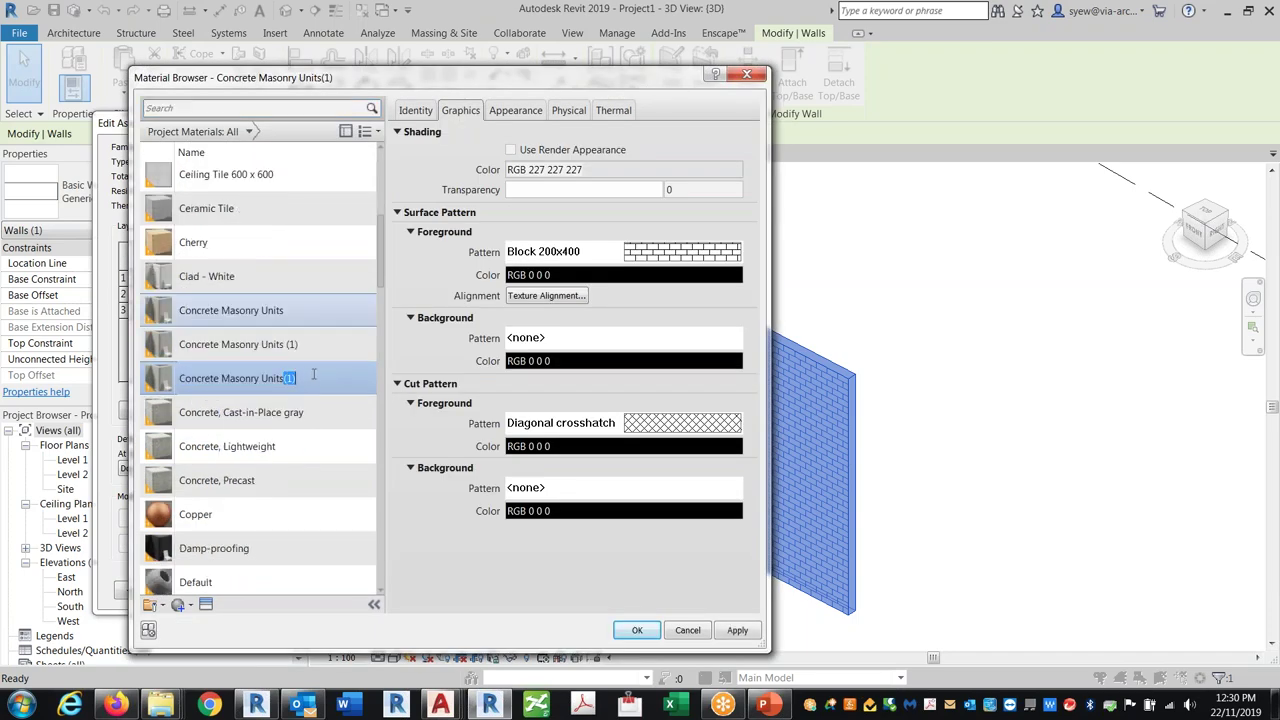
pyautogui.write('Metric')
pyautogui.press('Return')
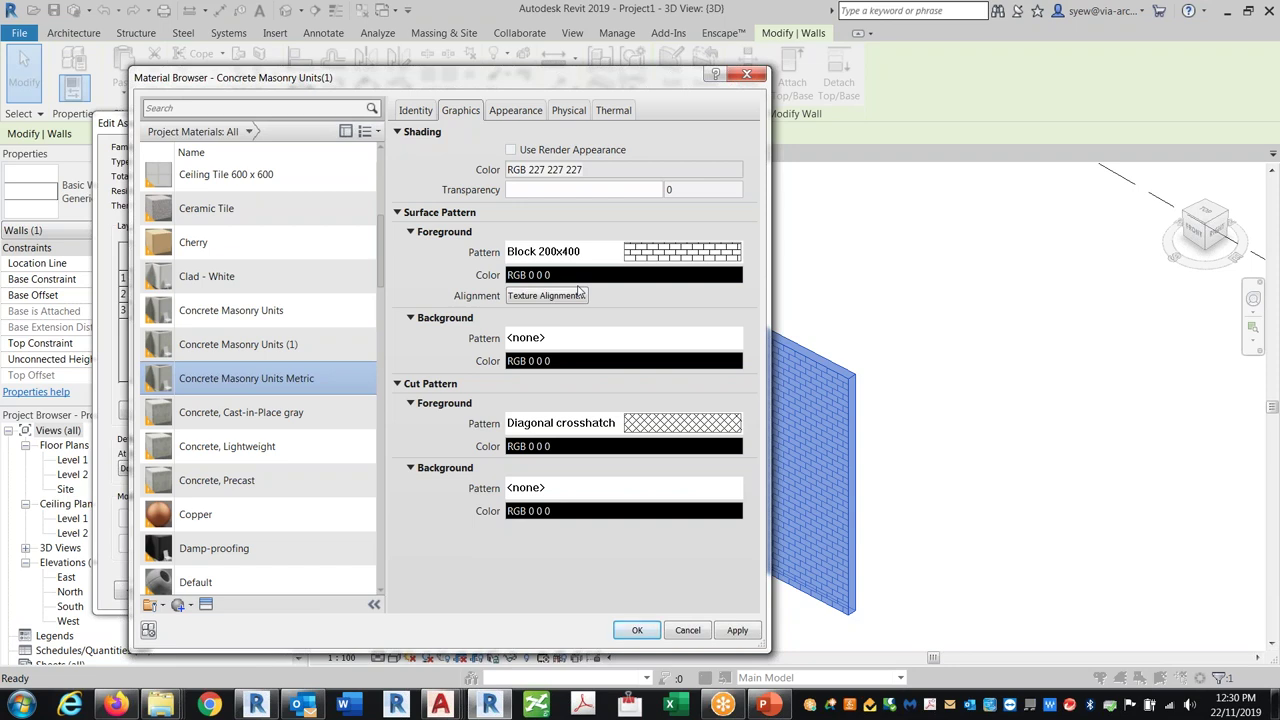
# Compare the appearance of the Concrete Masonry Units materials, then return to the Metric copy.
pyautogui.click(533, 112)
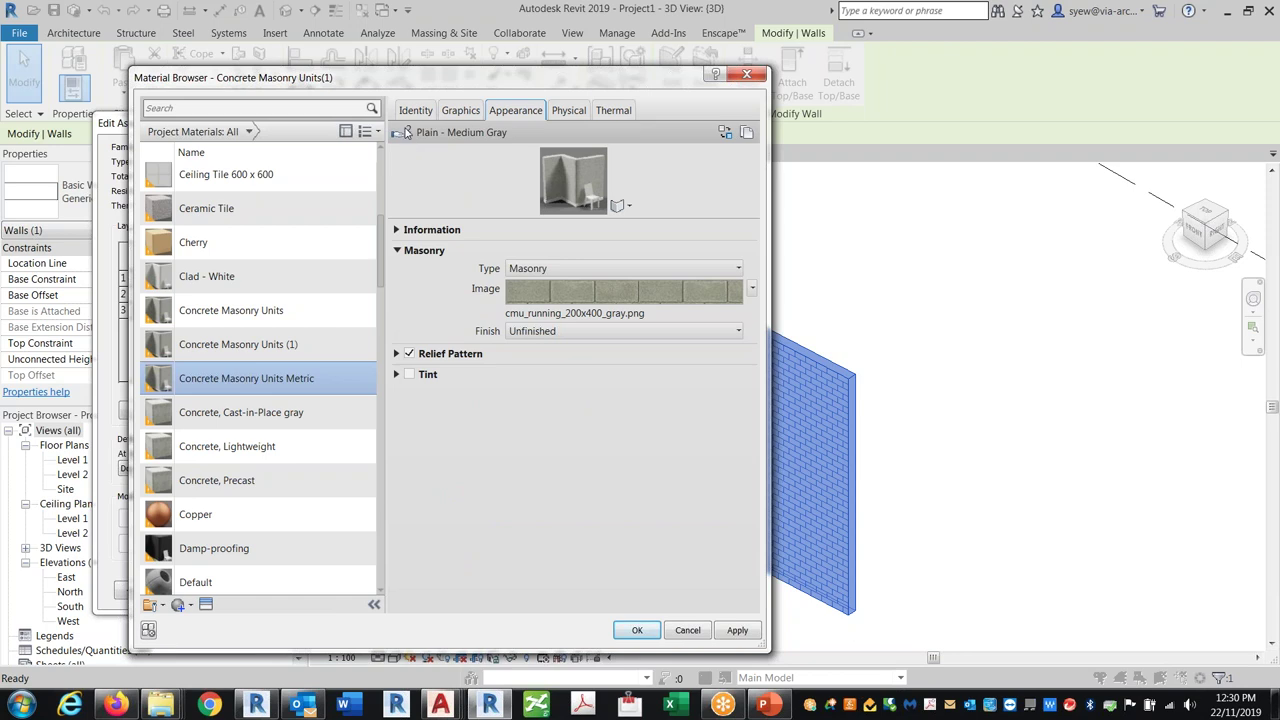
pyautogui.click(235, 357)
pyautogui.click(279, 318)
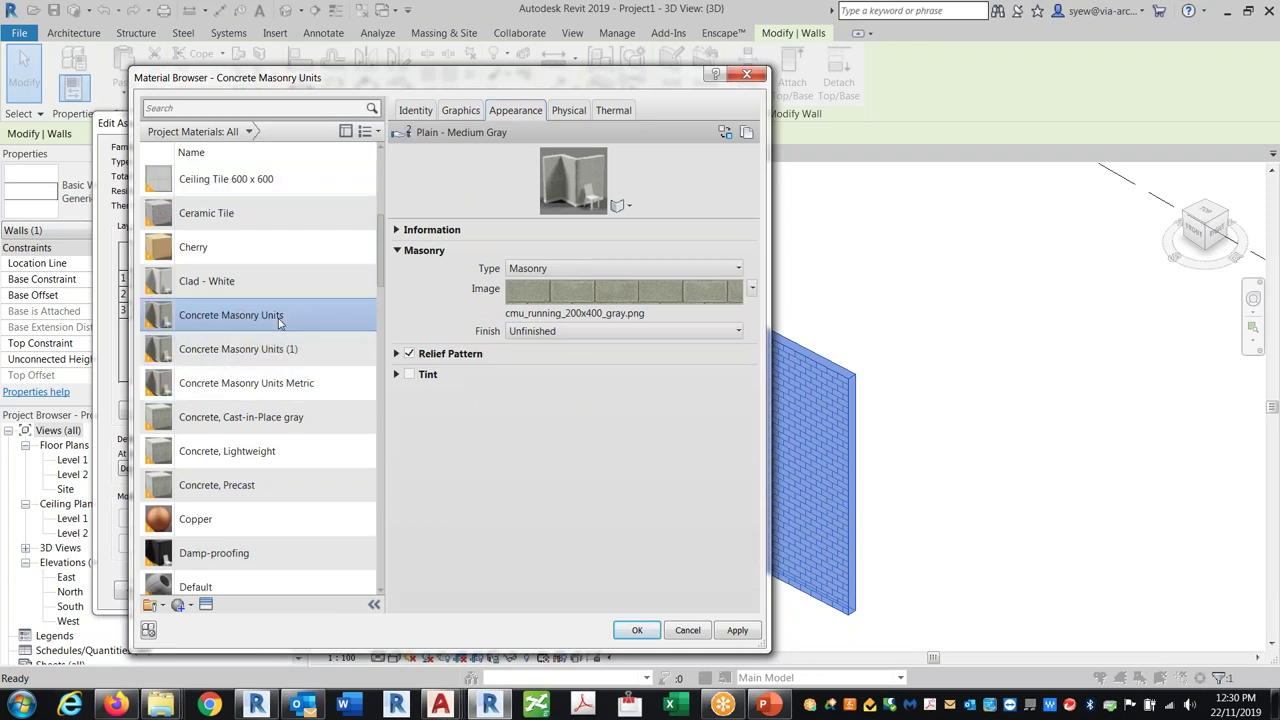
pyautogui.click(268, 388)
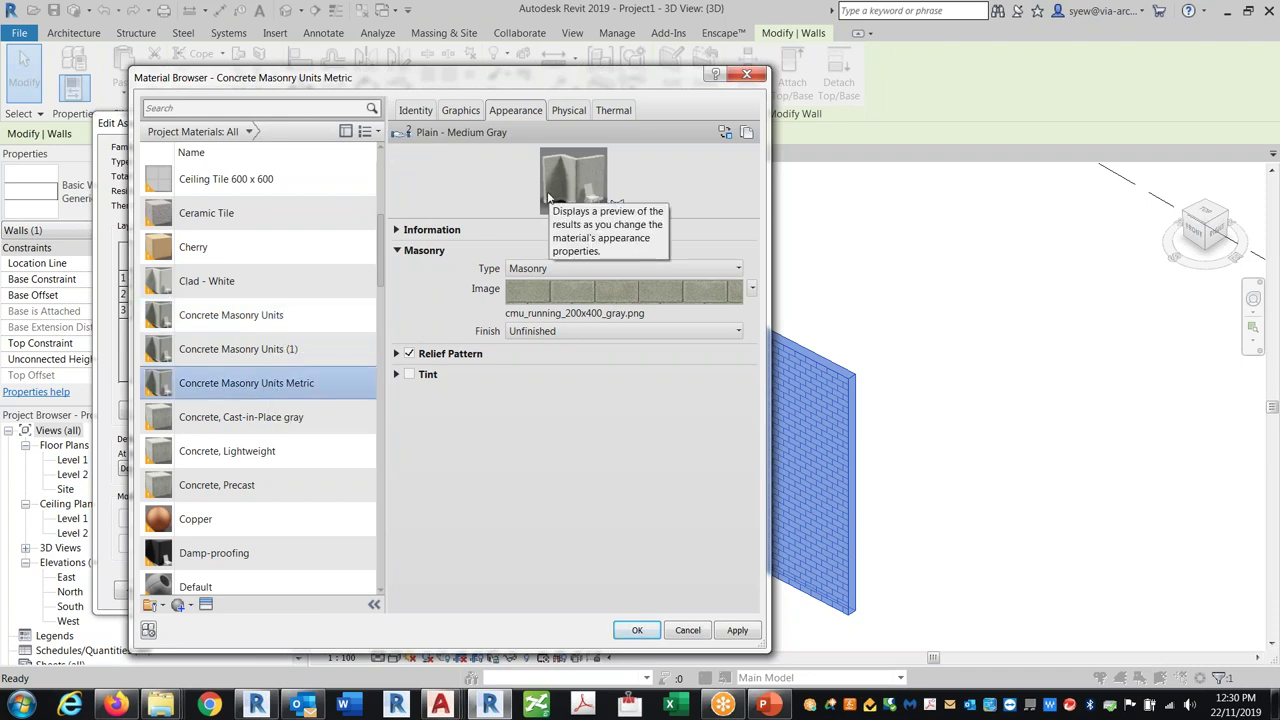
# Duplicate the appearance asset, replace it with Concrete > Blocks, and accept the material.
pyautogui.click(746, 134)
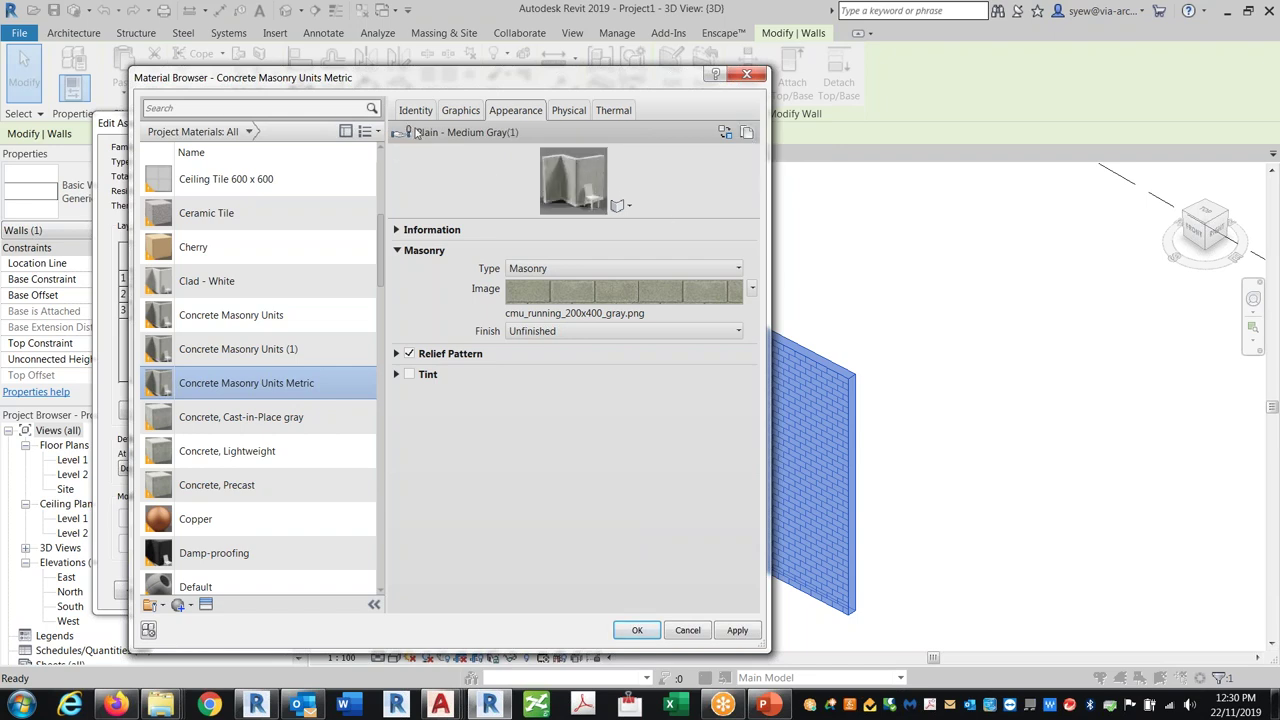
pyautogui.scroll(-1, 225, 570)
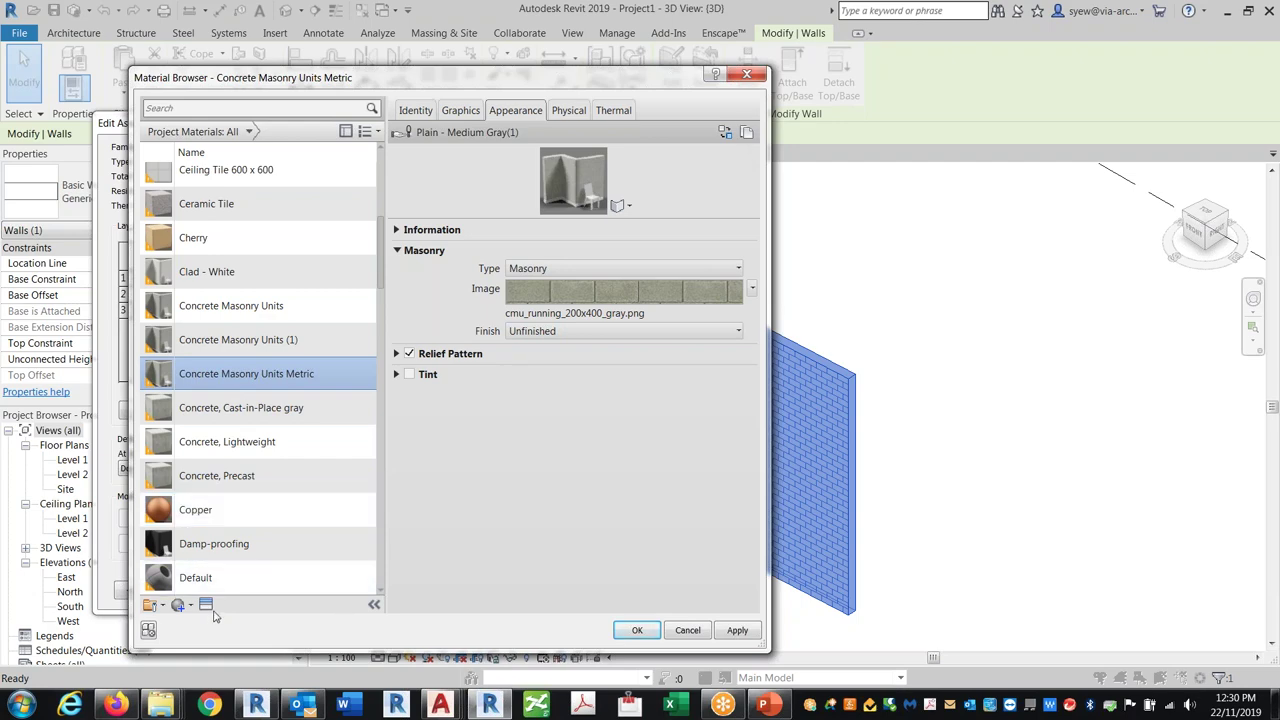
pyautogui.click(206, 605)
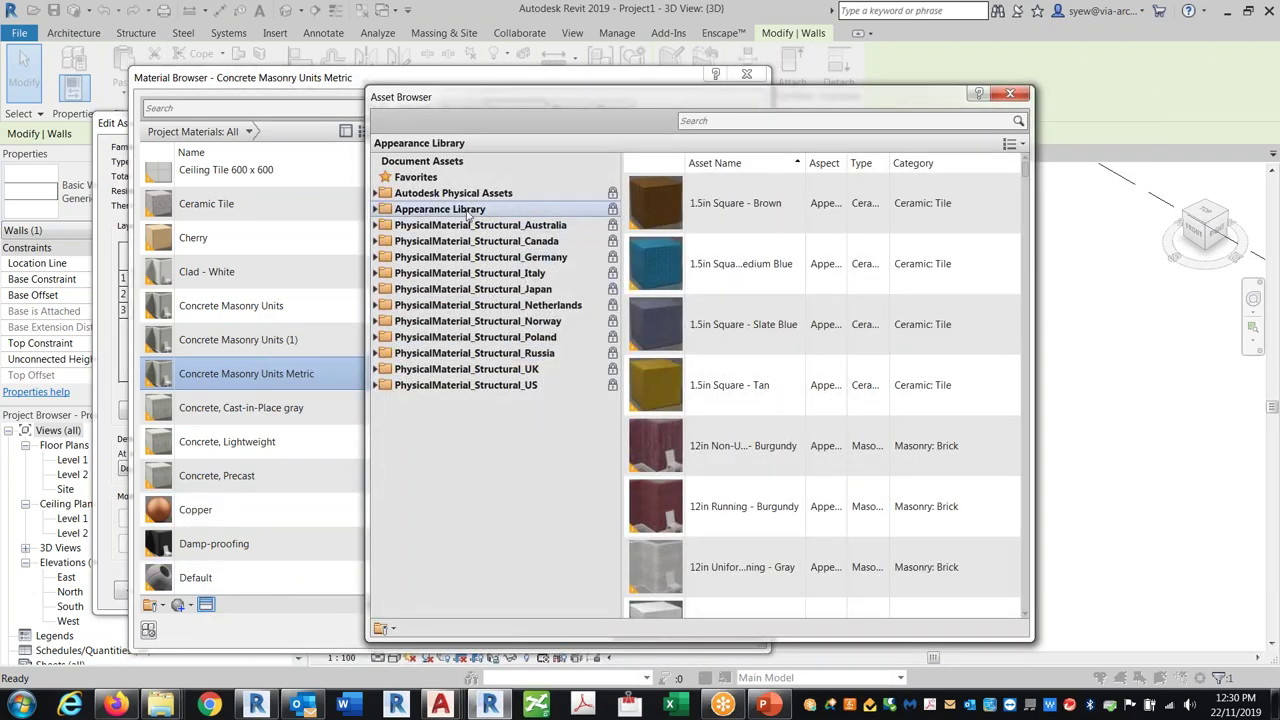
pyautogui.click(466, 209)
pyautogui.click(448, 245)
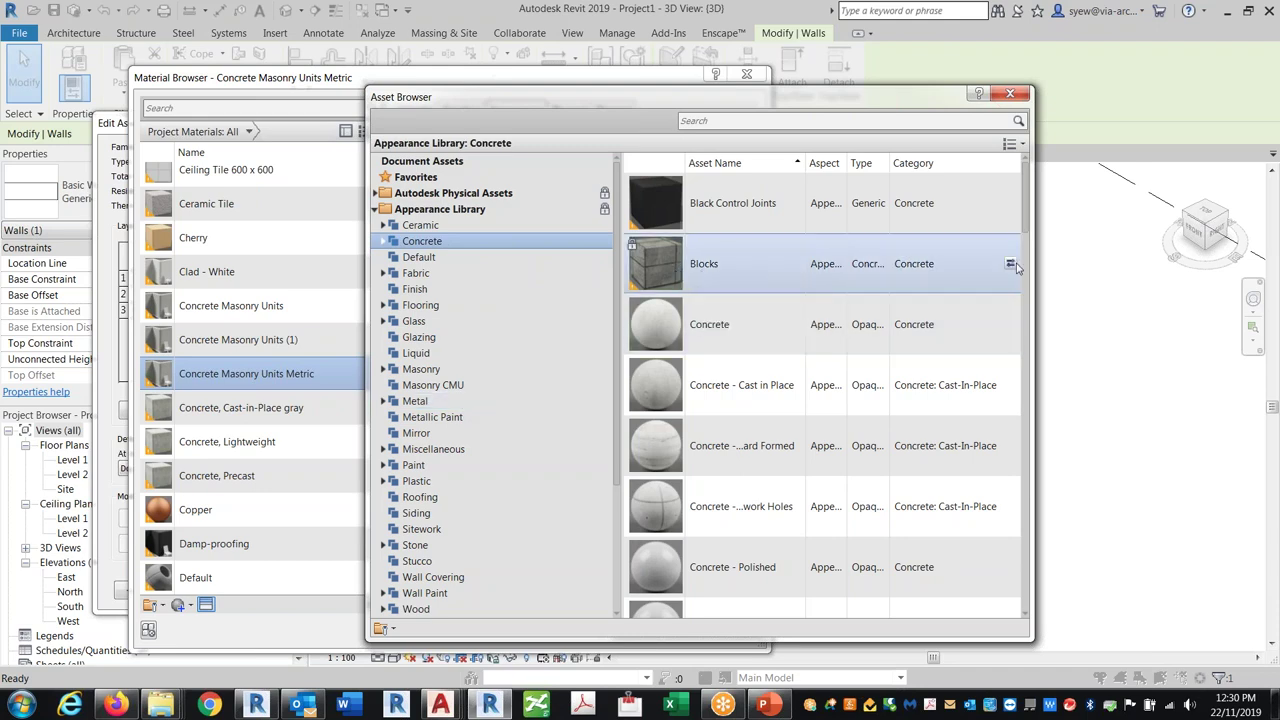
pyautogui.click(1010, 265)
pyautogui.click(1010, 93)
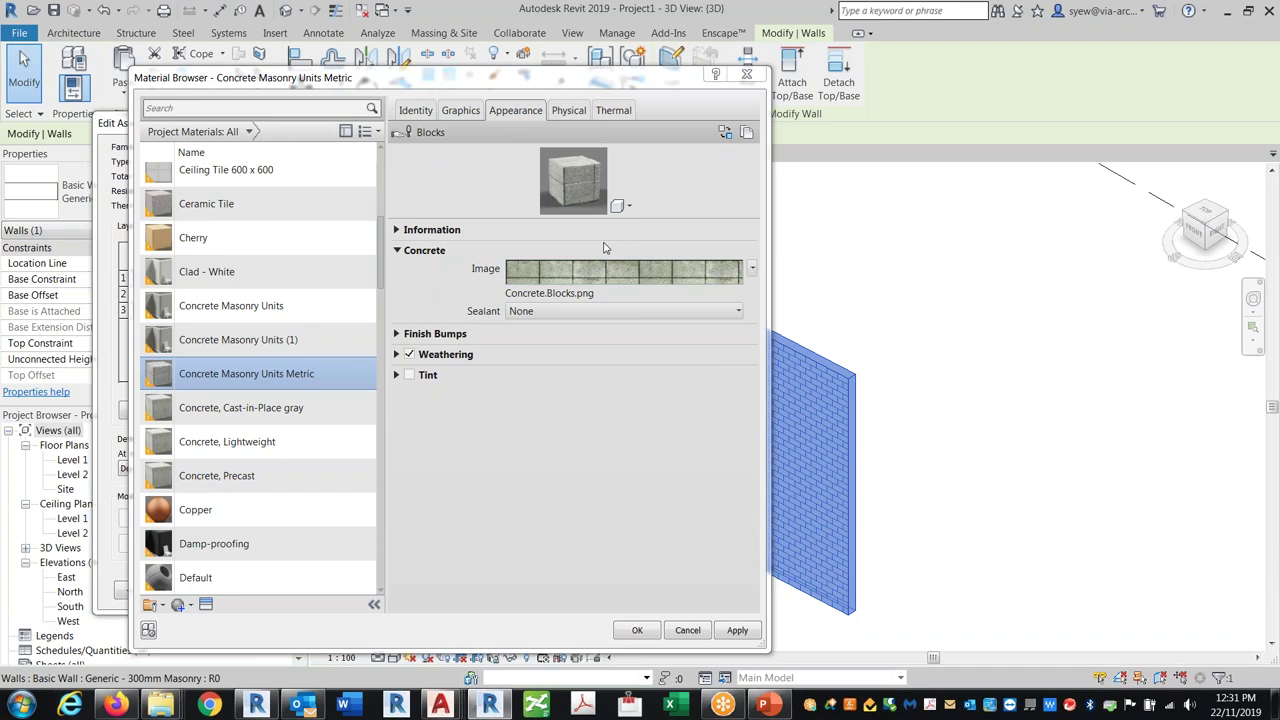
pyautogui.click(637, 630)
# Confirm the wall layer and type dialogs and switch the 3D view to Realistic.
pyautogui.click(290, 576)
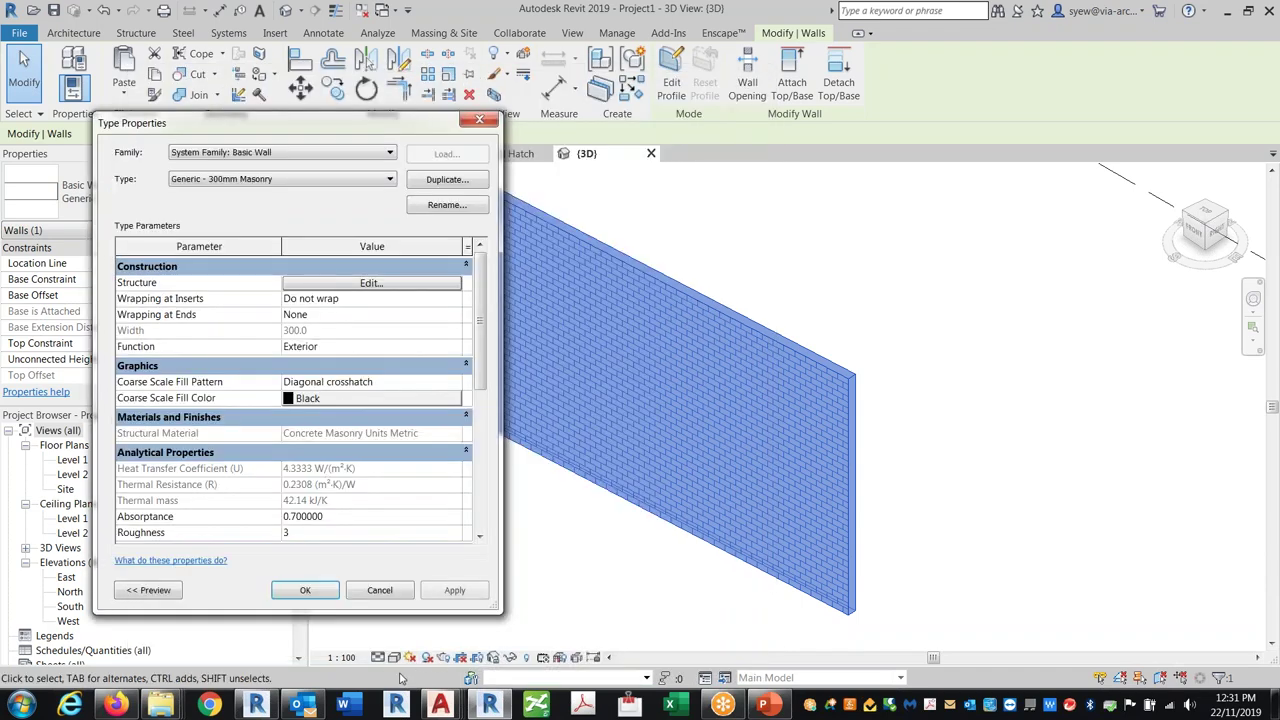
pyautogui.click(318, 590)
pyautogui.click(394, 657)
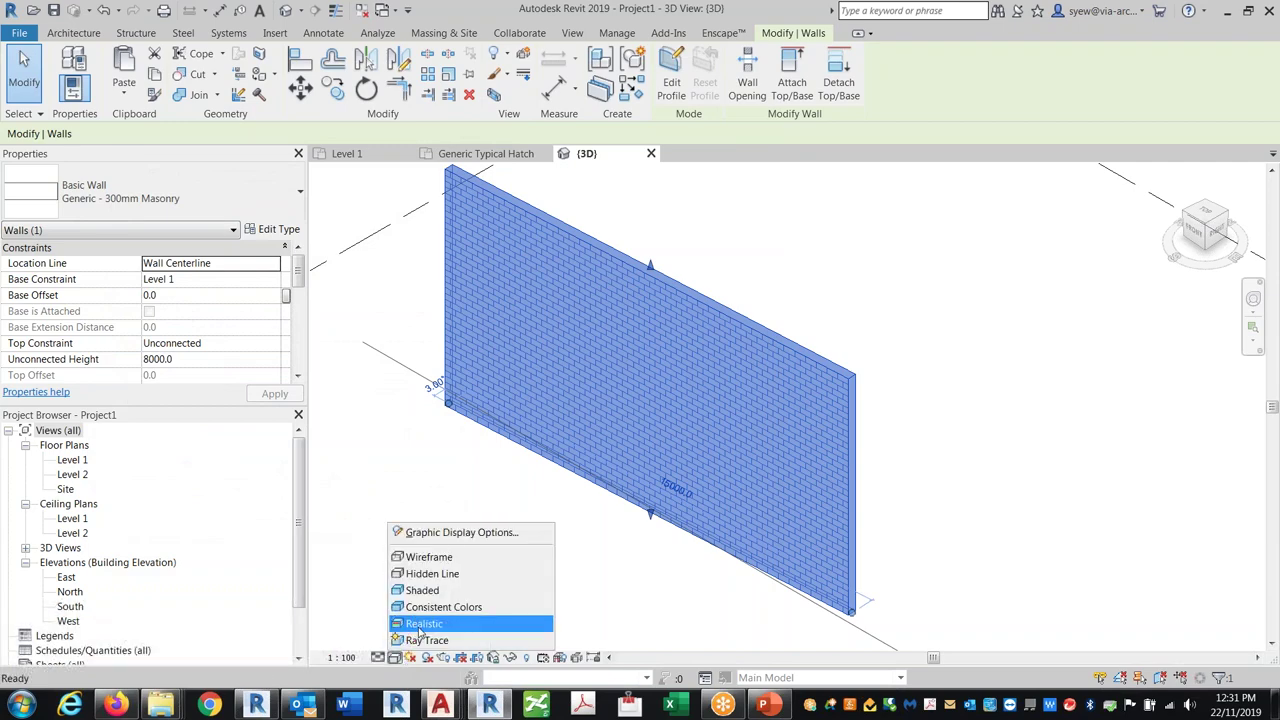
pyautogui.click(424, 623)
# Pan, orbit and zoom to inspect the block-textured wall, then select it.
pyautogui.click(766, 609)
pyautogui.scroll(5, 766, 600)
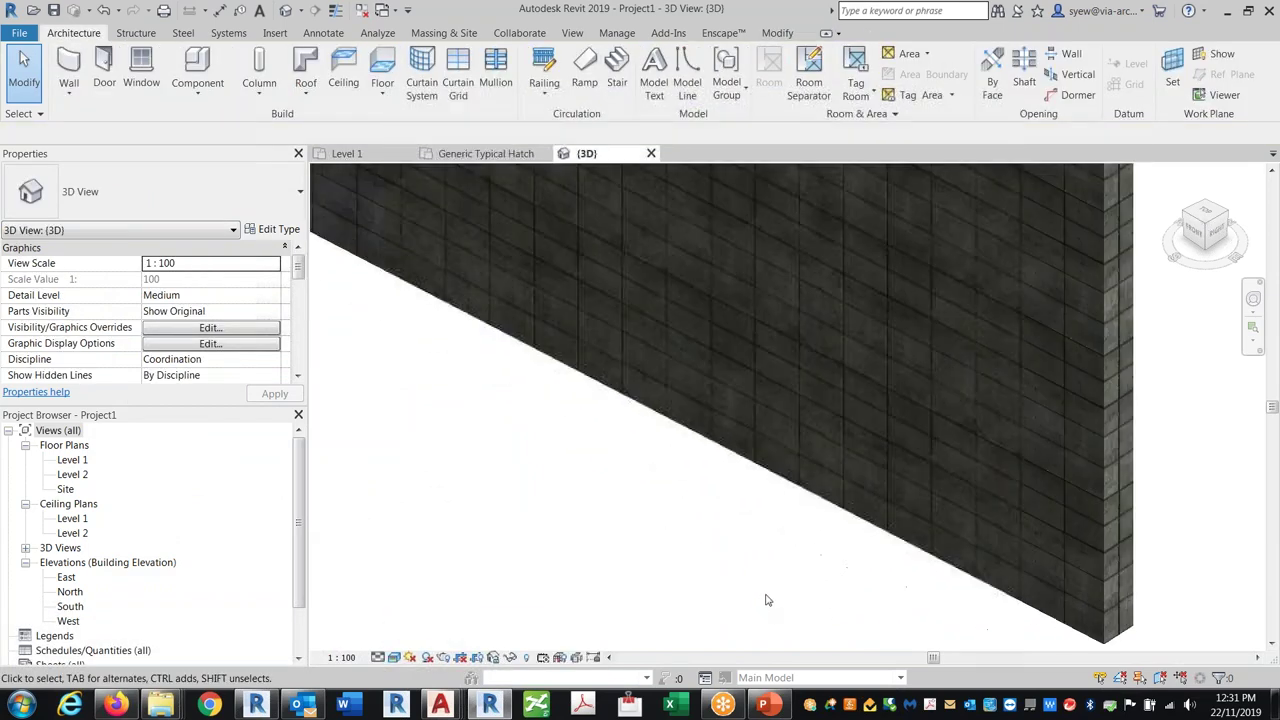
pyautogui.moveTo(766, 591); pyautogui.dragTo(971, 586, button='middle')
pyautogui.keyDown('shift'); pyautogui.moveTo(861, 610); pyautogui.dragTo(1085, 510, button='middle'); pyautogui.keyUp('shift')
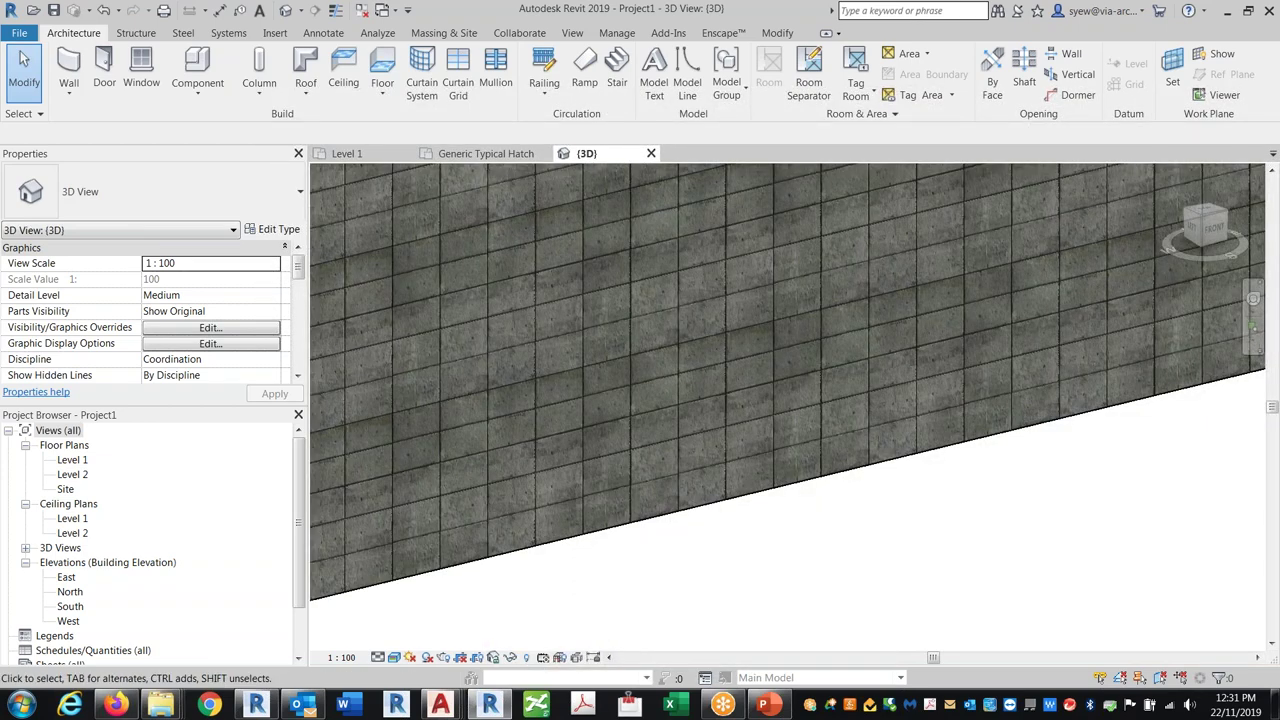
pyautogui.scroll(-2, 740, 560)
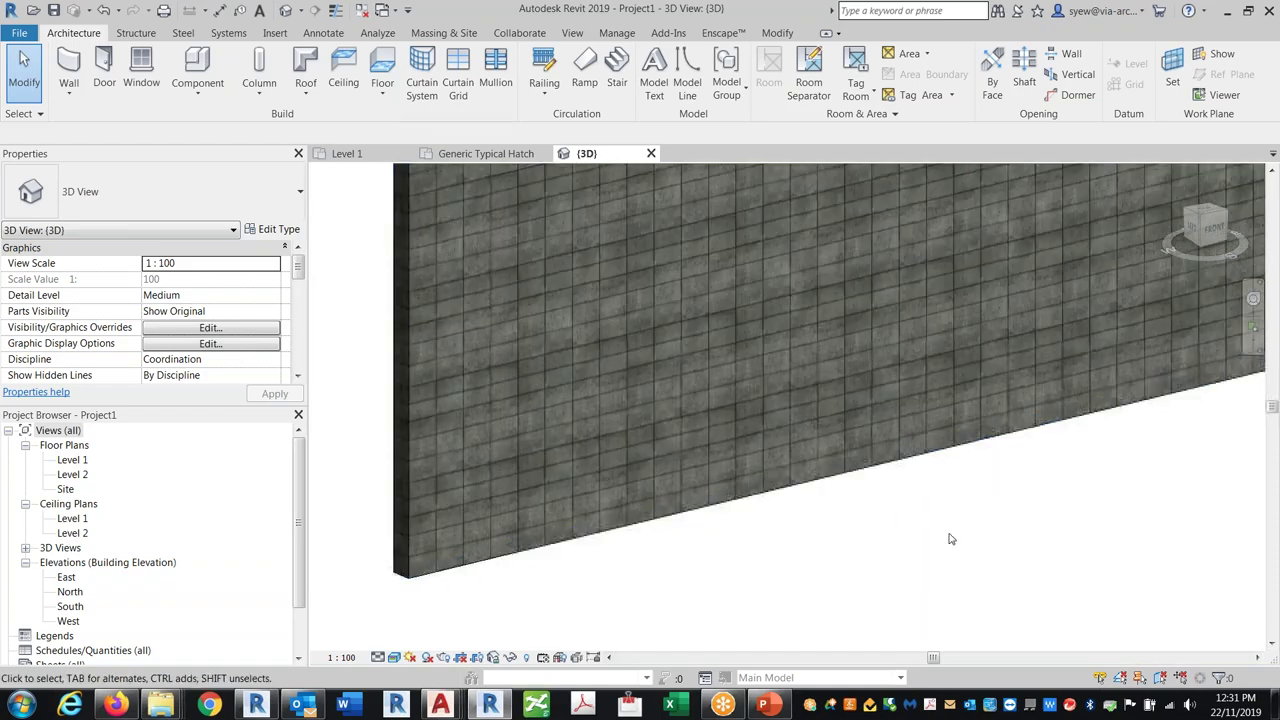
pyautogui.scroll(-1, 805, 622)
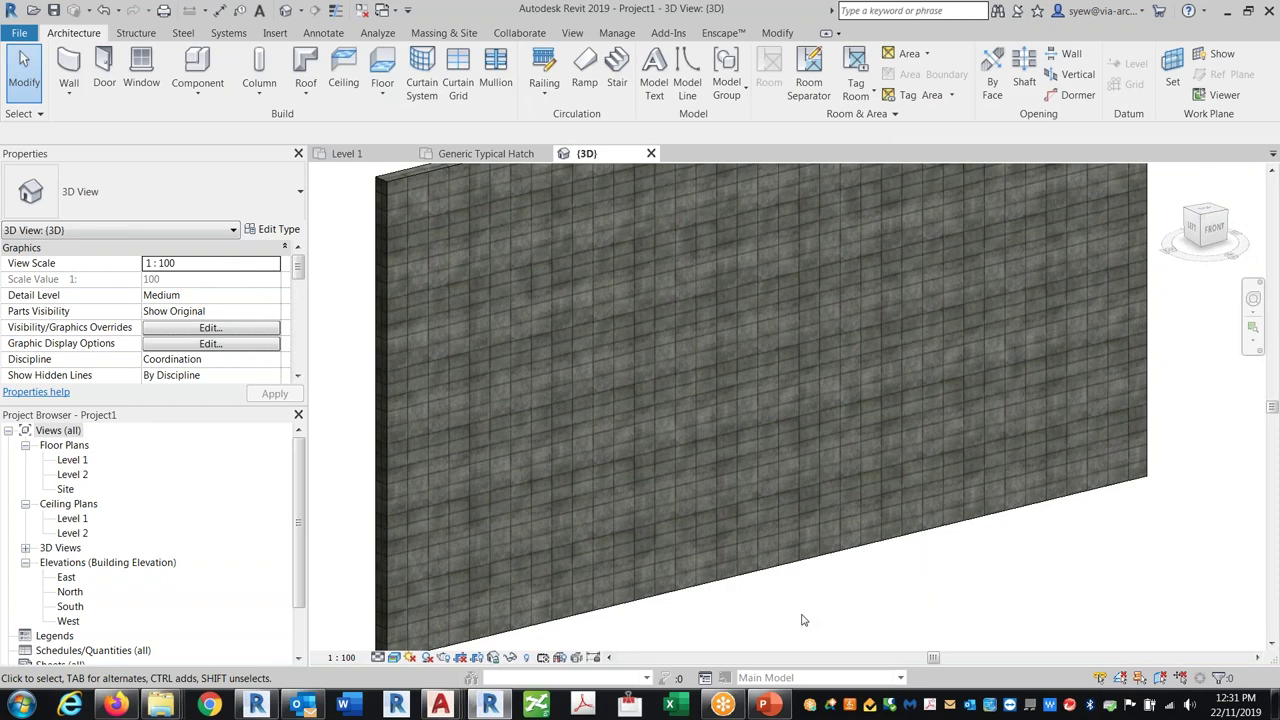
pyautogui.keyDown('shift'); pyautogui.moveTo(801, 620); pyautogui.dragTo(634, 466, button='middle'); pyautogui.keyUp('shift')
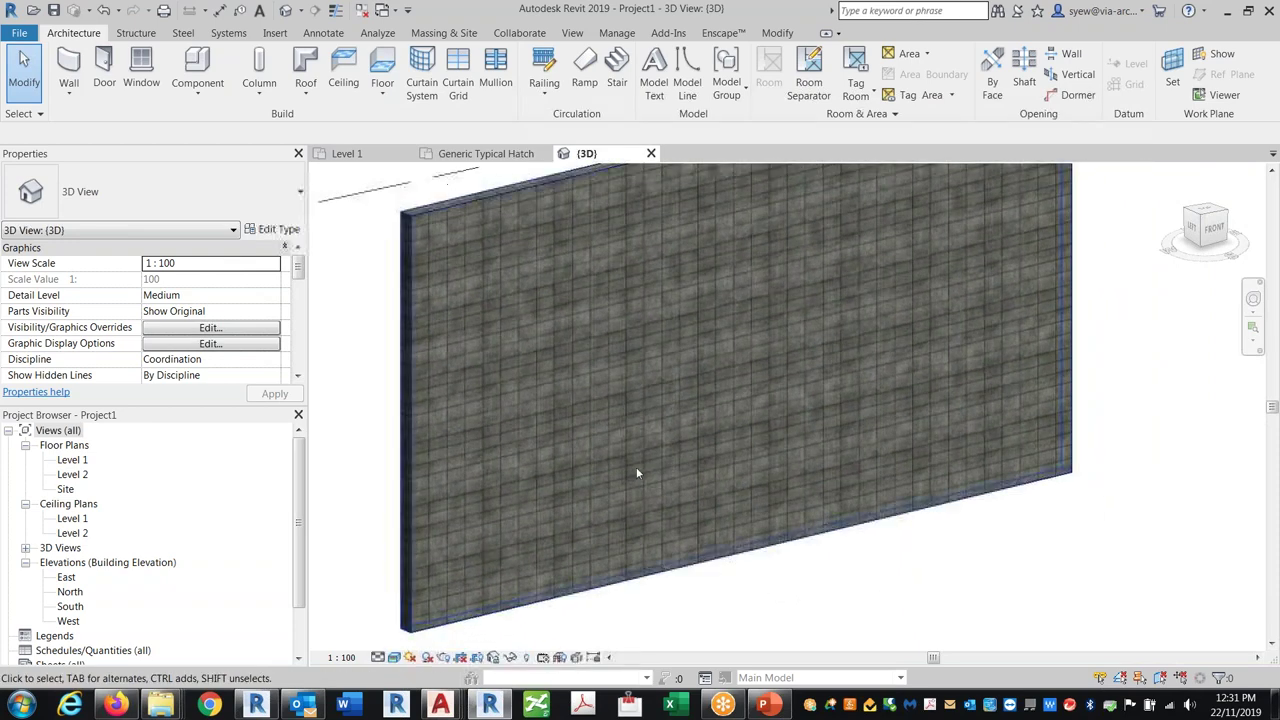
pyautogui.click(636, 590)
# Duplicate the wall type as a new type named 'ART WALL'.
pyautogui.click(273, 231)
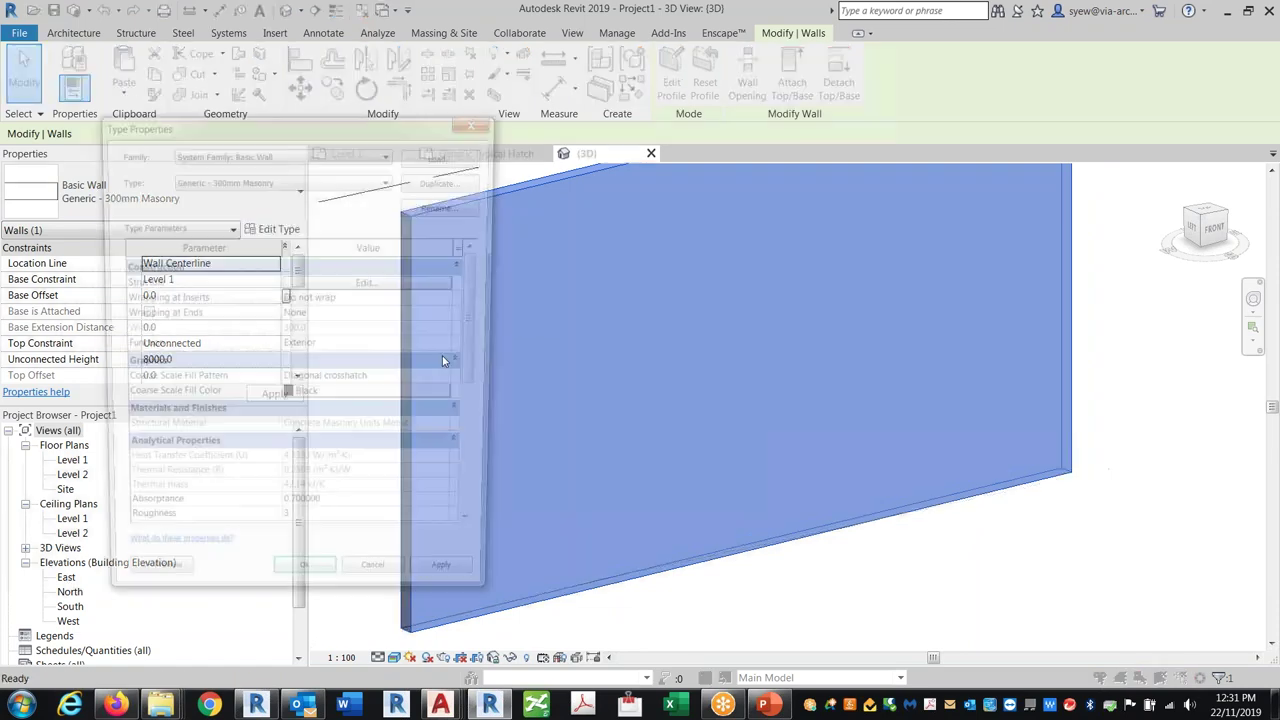
pyautogui.click(446, 181)
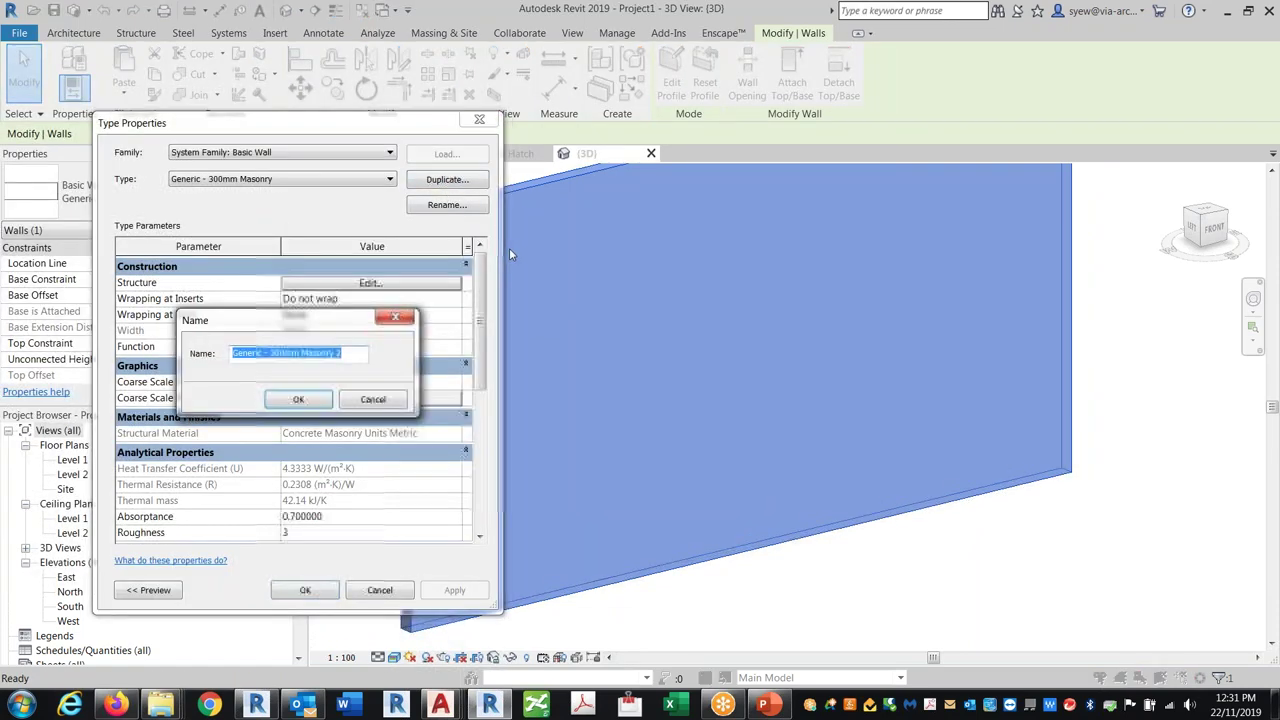
pyautogui.write('m')
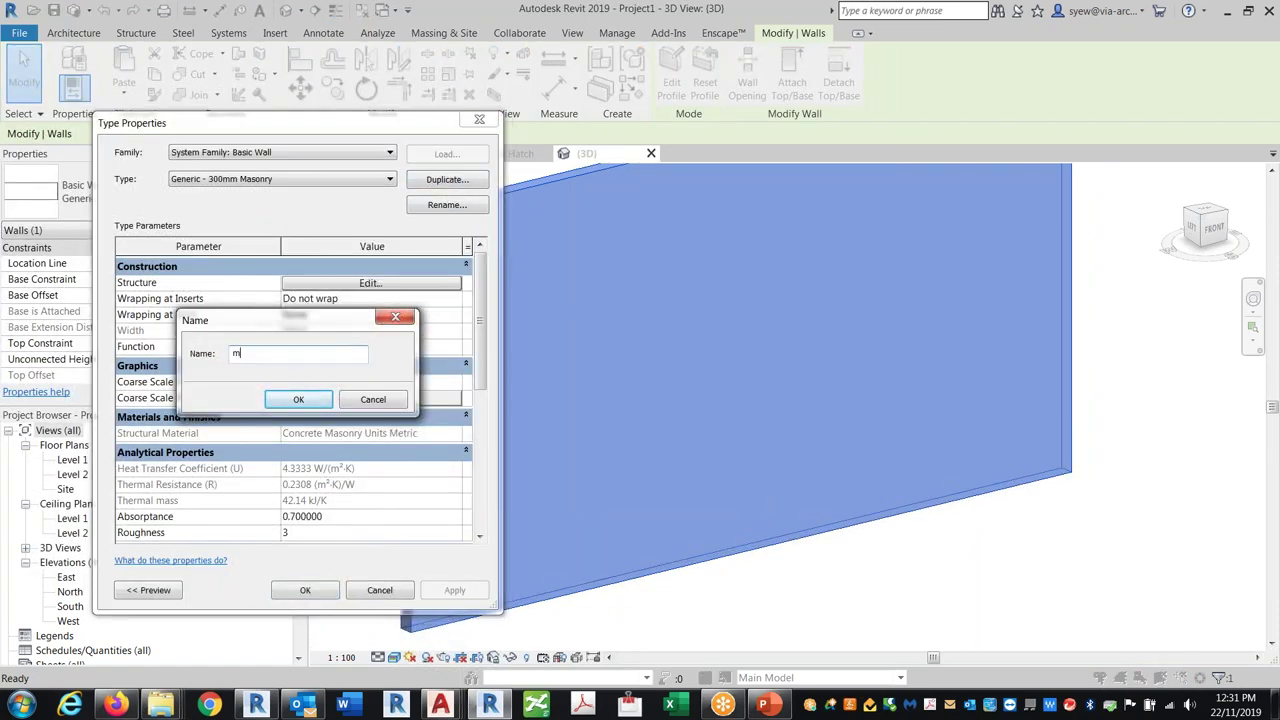
pyautogui.press('BackSpace')
pyautogui.write('ART WALL')
pyautogui.press('Return')
# Duplicate the structure layer's Concrete Masonry Units Metric material as 'art wall' and open the Asset Browser.
pyautogui.click(340, 284)
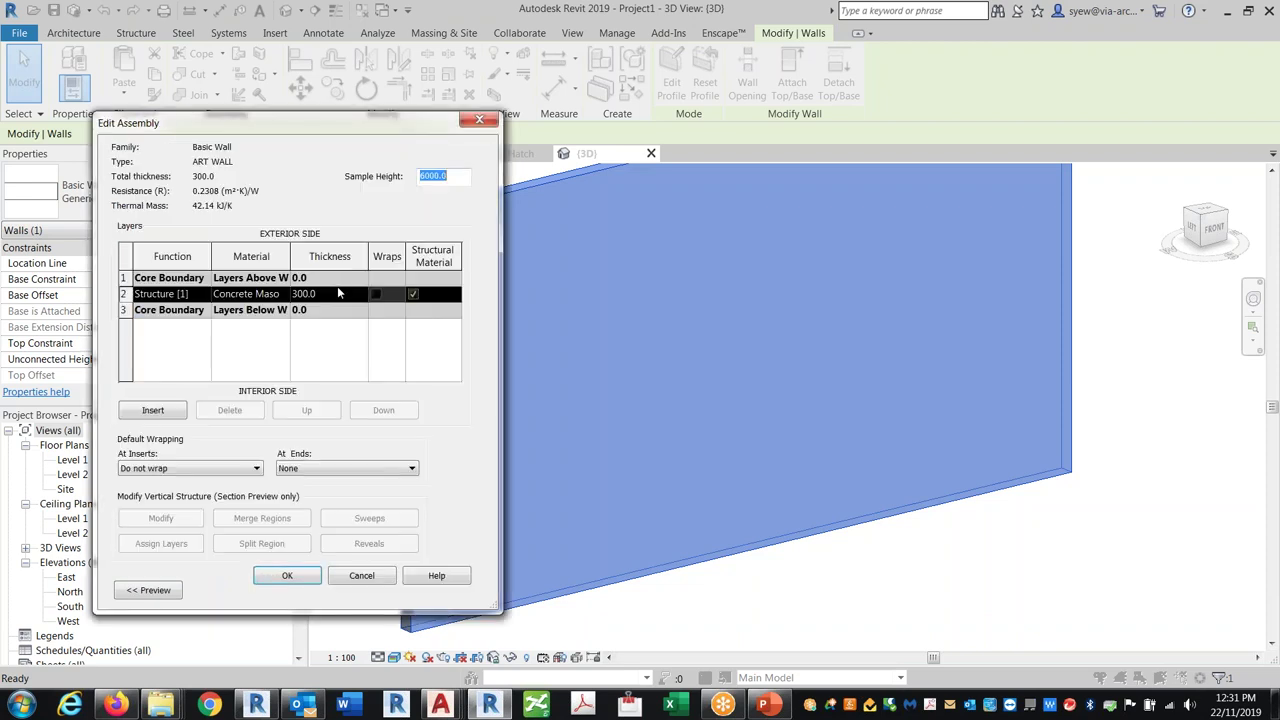
pyautogui.click(281, 297)
pyautogui.click(284, 293)
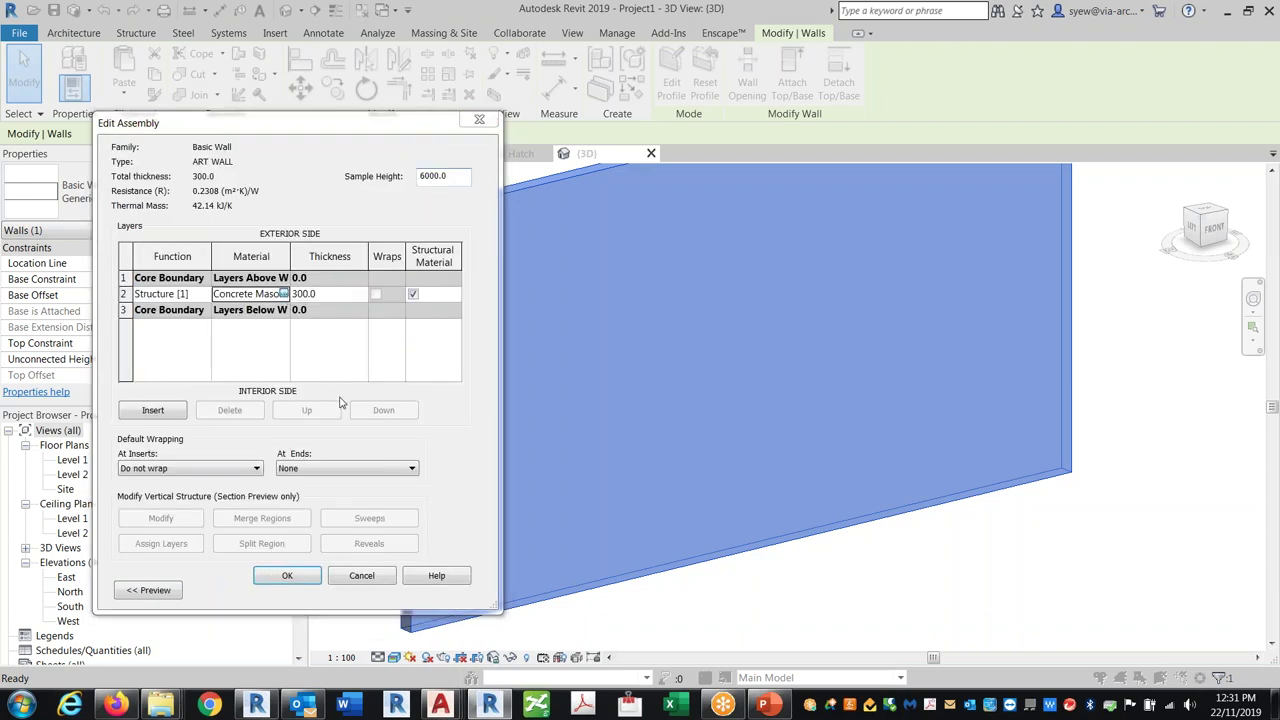
pyautogui.rightClick(237, 393)
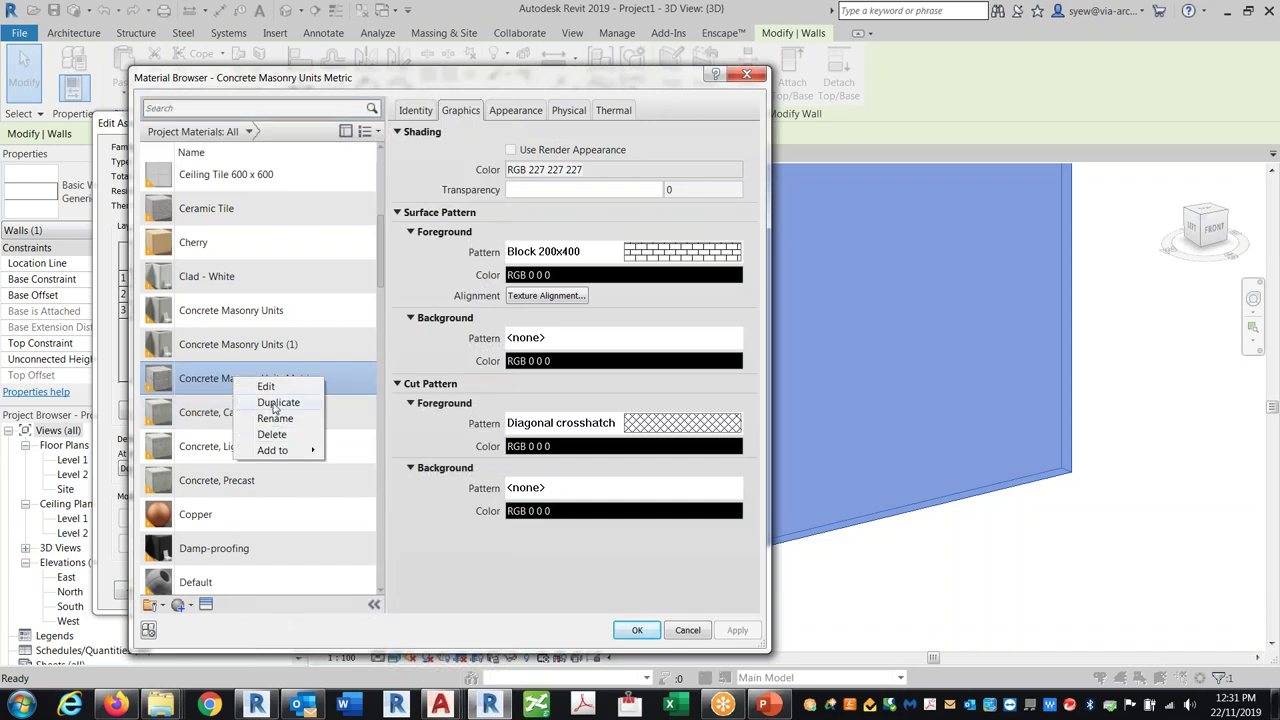
pyautogui.click(264, 410)
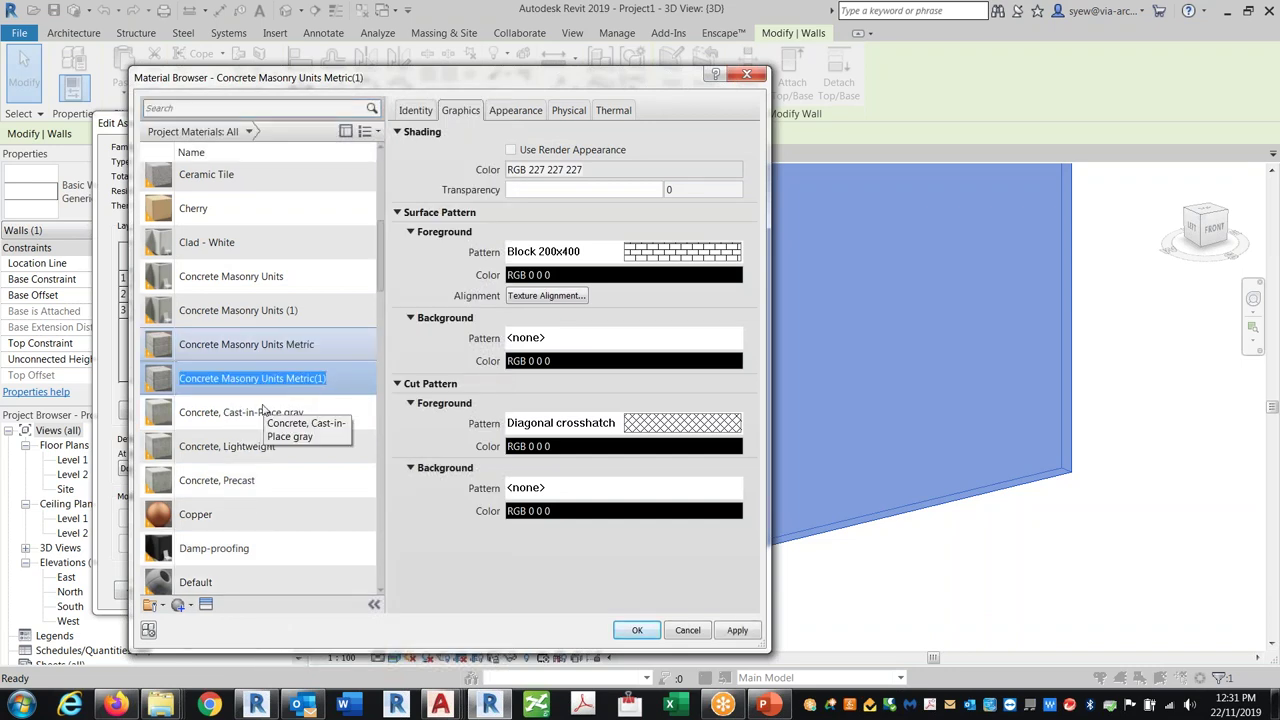
pyautogui.write('a')
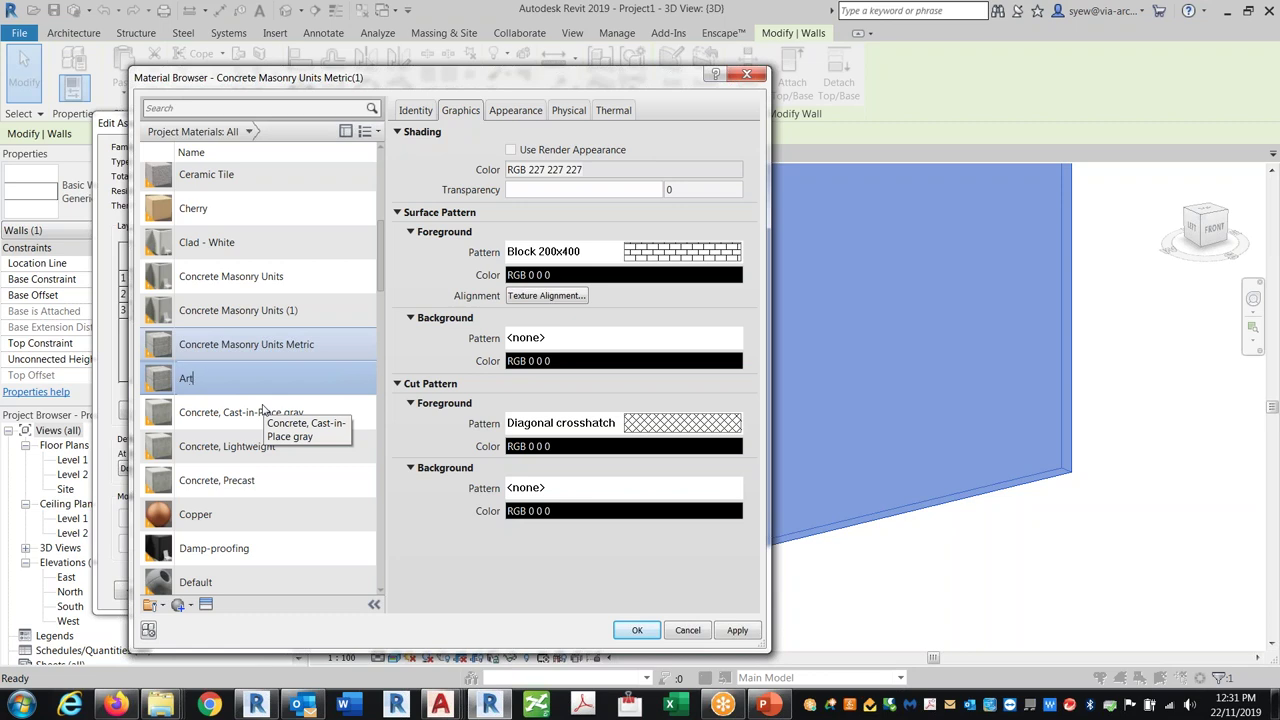
pyautogui.write('rt wall')
pyautogui.press('Return')
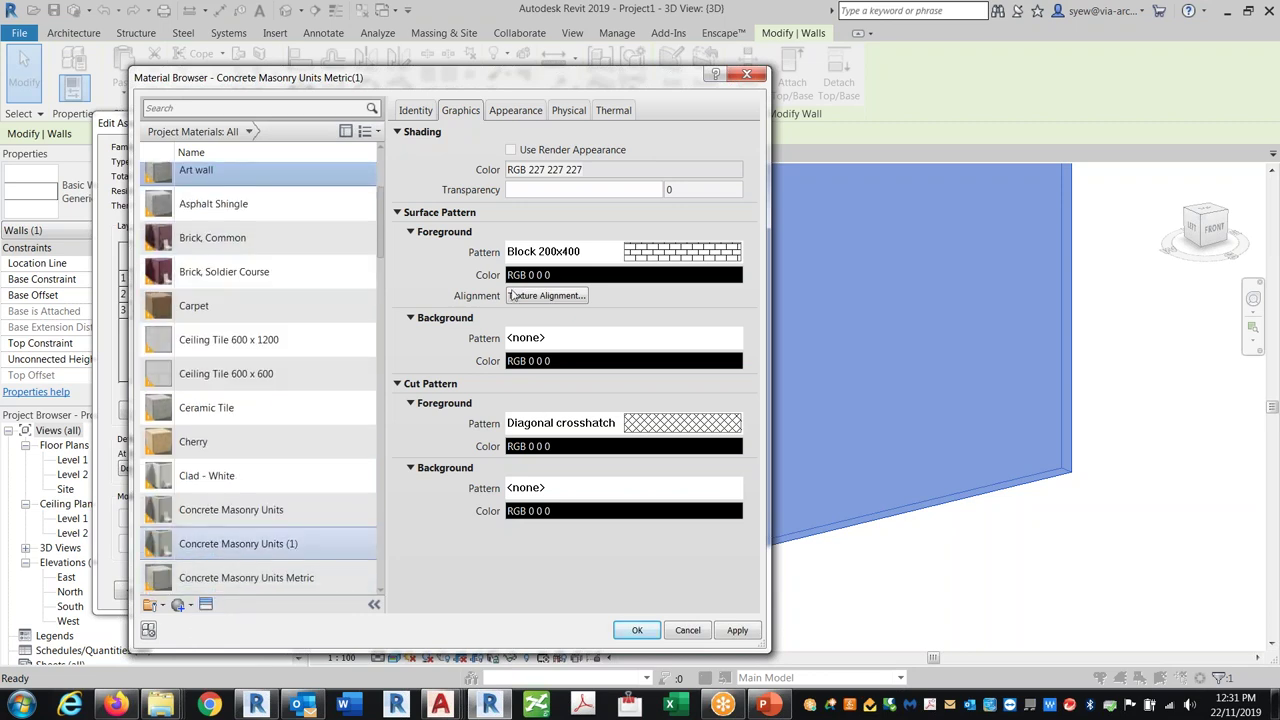
pyautogui.click(205, 604)
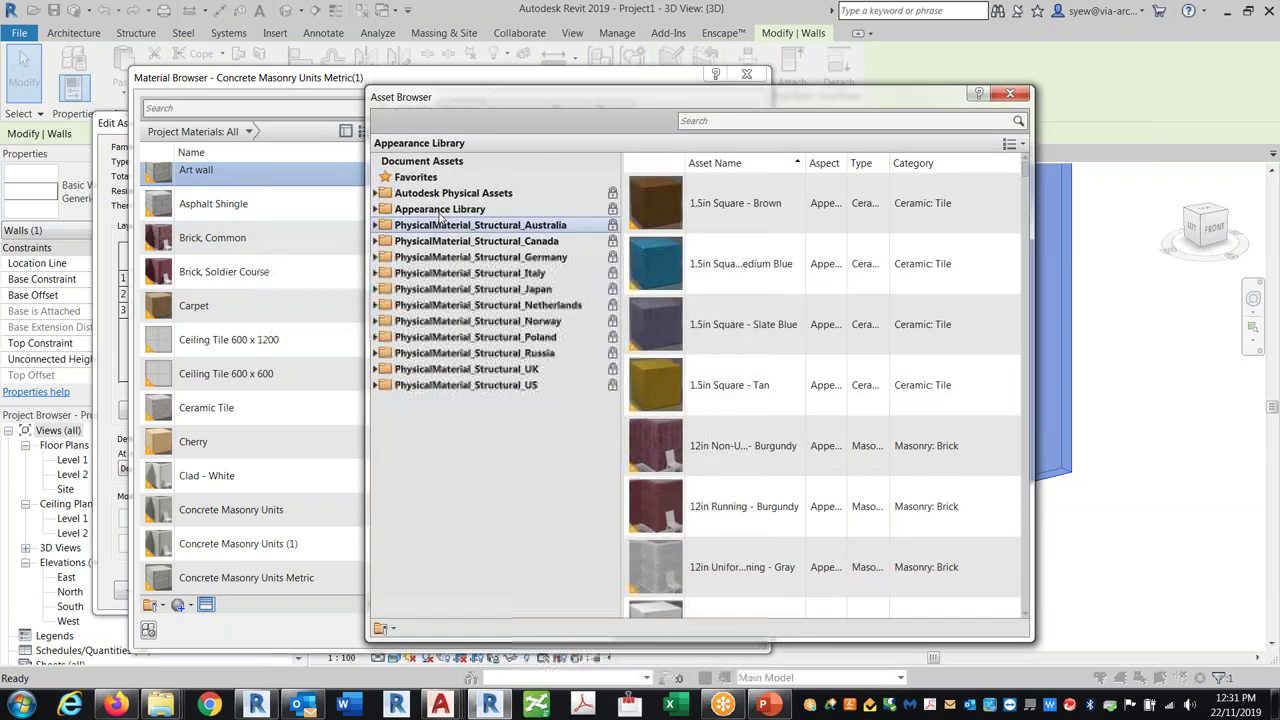
# Apply the Metal > Aluminum 'Anodized Glossy (Blue)' appearance to the Art wall material.
pyautogui.doubleClick(440, 210)
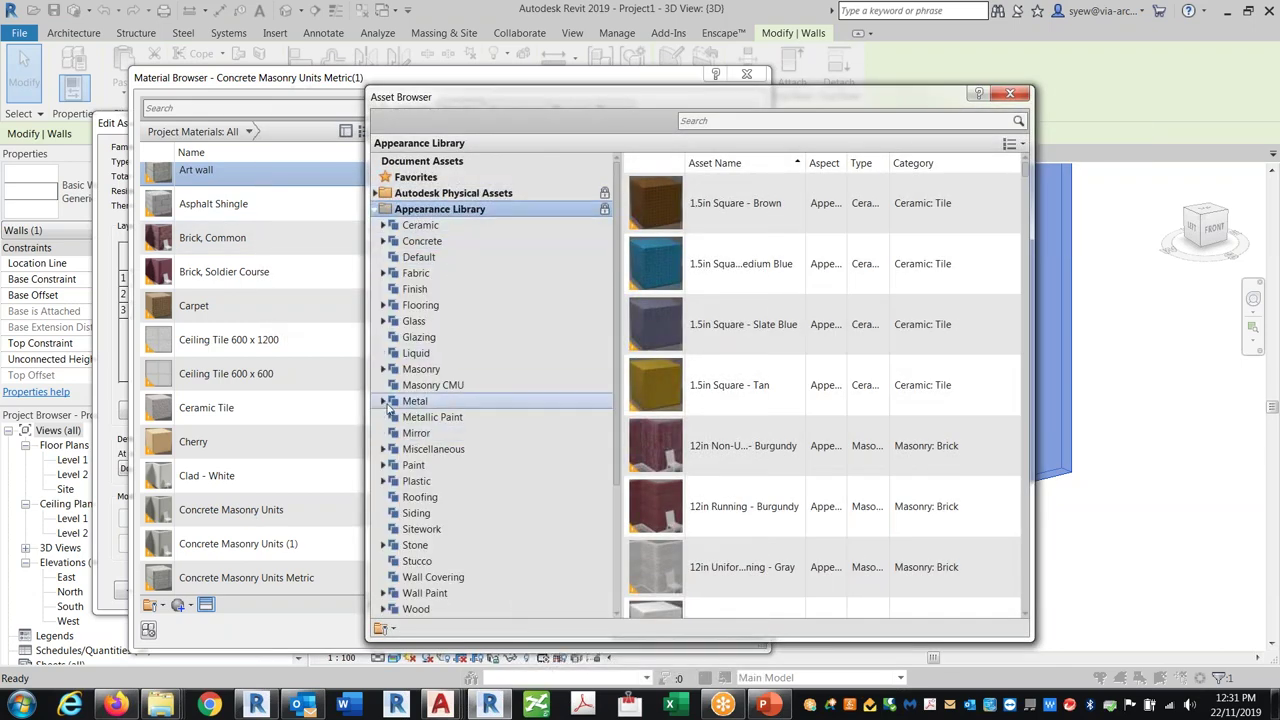
pyautogui.click(381, 401)
pyautogui.click(410, 418)
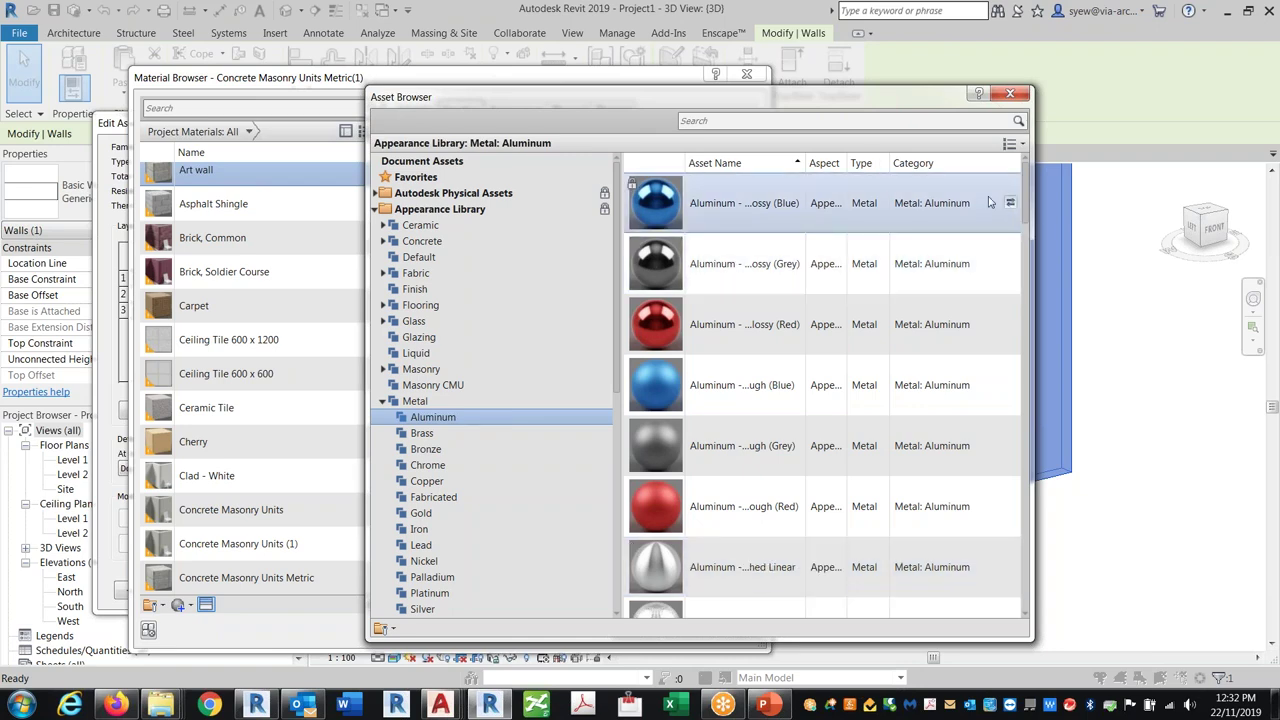
pyautogui.doubleClick(765, 213)
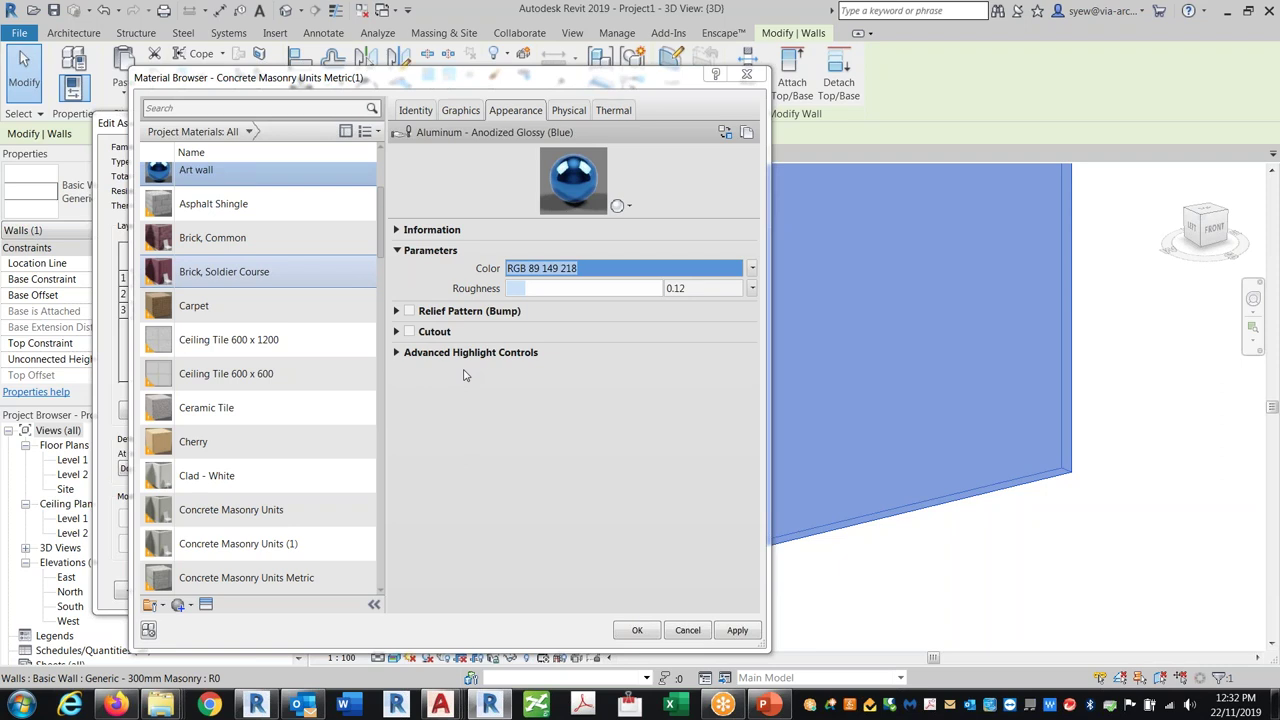
# Replace the appearance with the Default library's Generic asset.
pyautogui.click(205, 604)
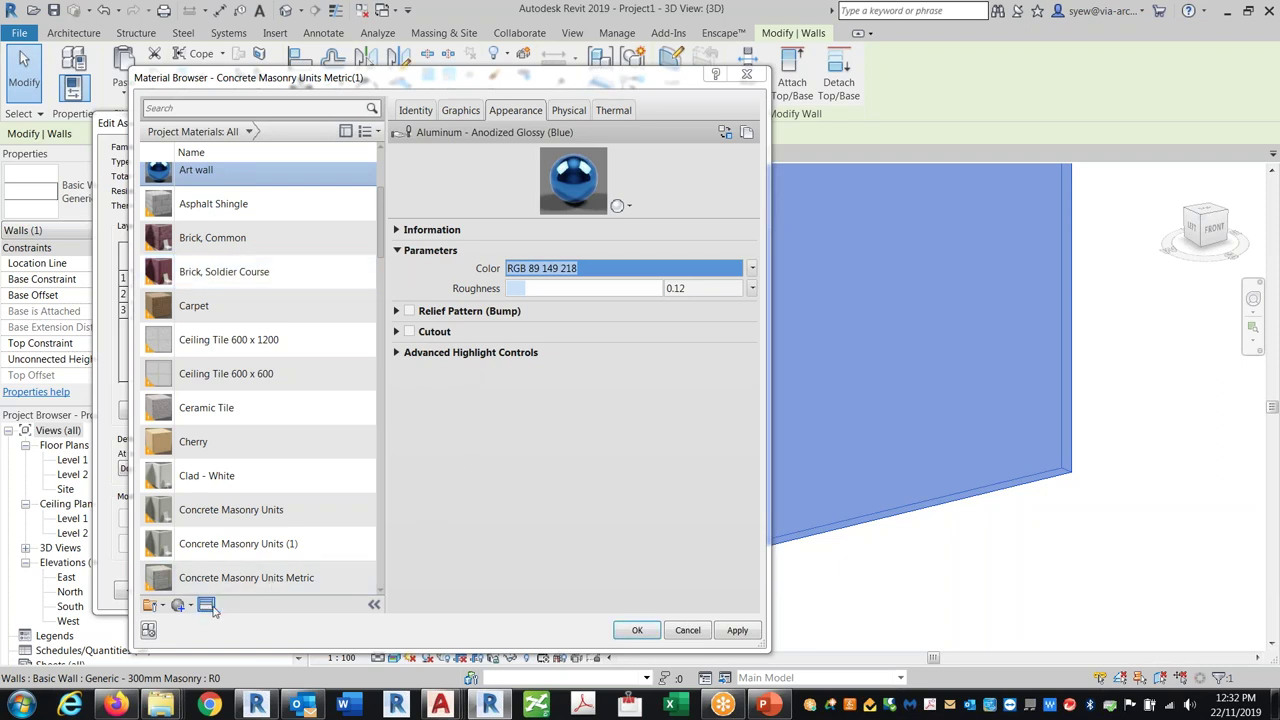
pyautogui.click(436, 259)
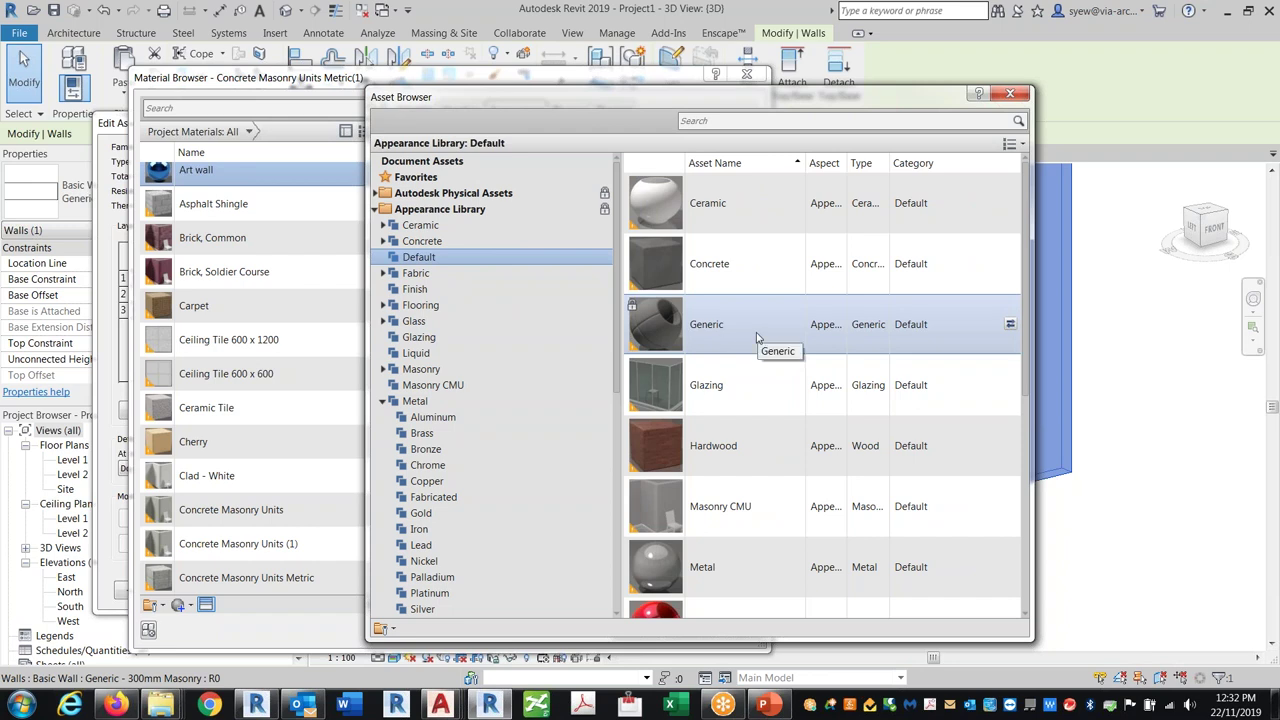
pyautogui.click(1010, 325)
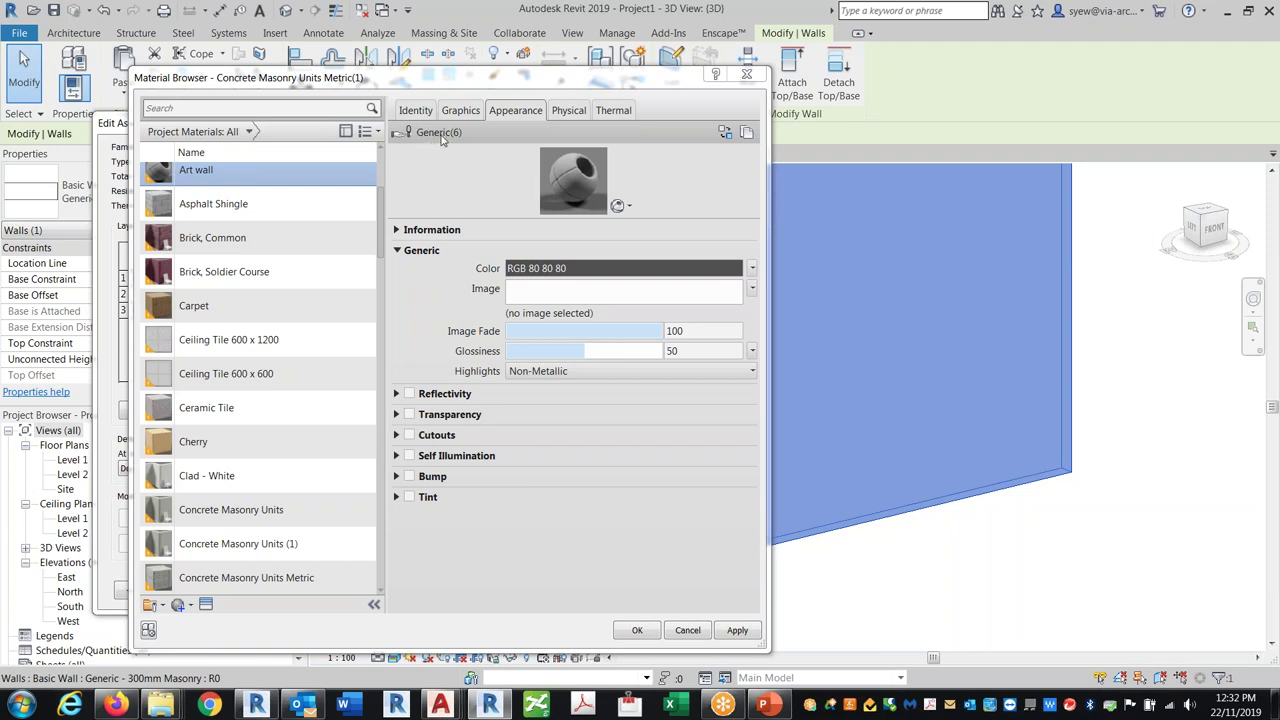
# Set the Art wall appearance colour to white.
pyautogui.click(541, 272)
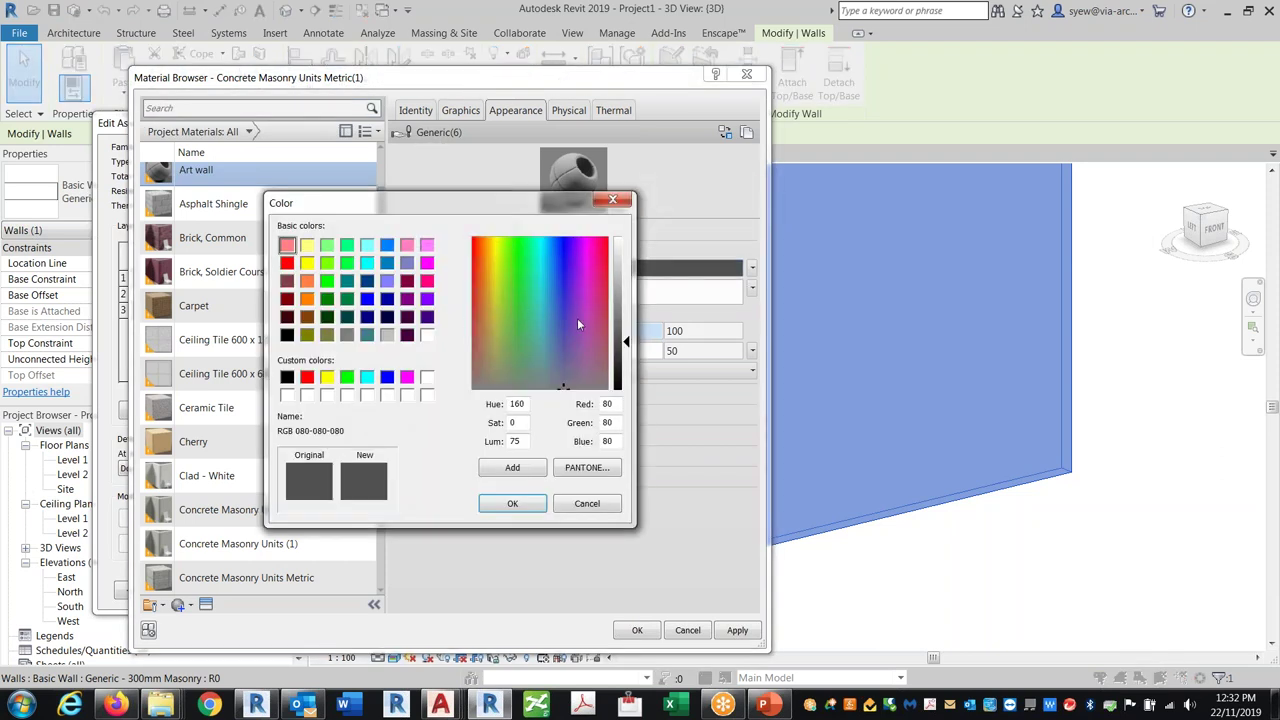
pyautogui.click(427, 335)
pyautogui.click(505, 503)
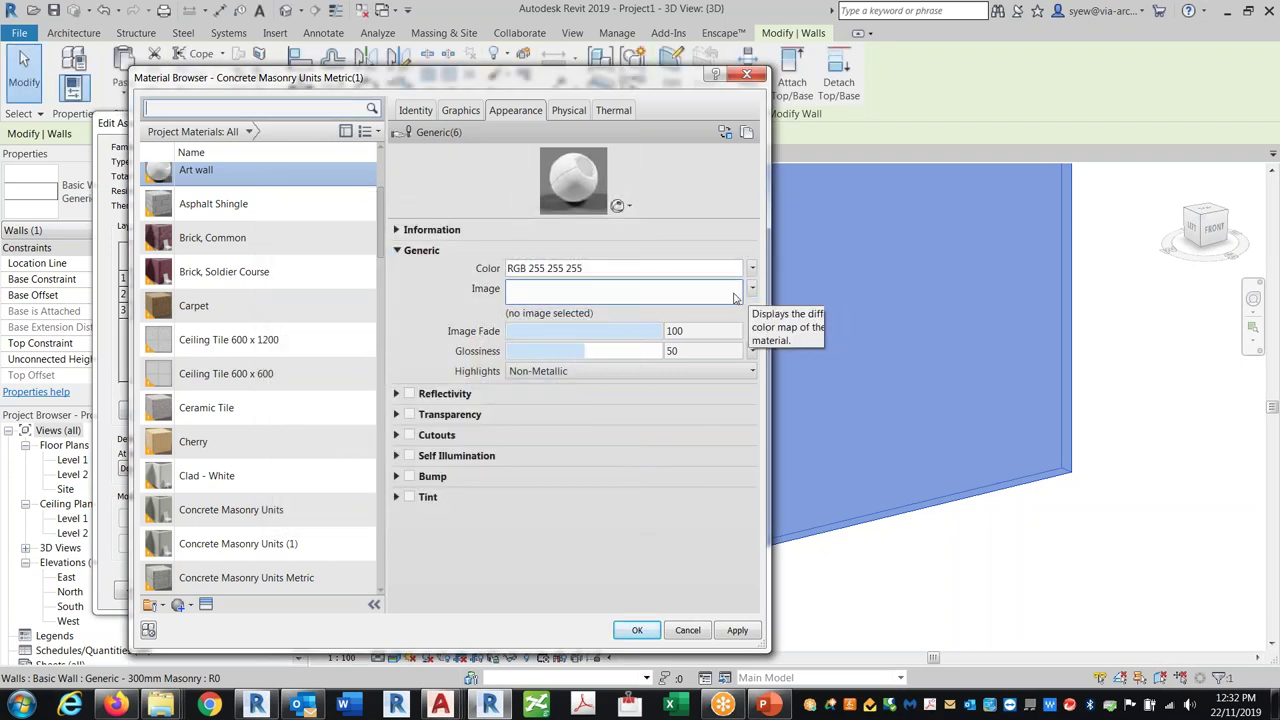
# Choose an Image colour map, browse to the Desktop, then switch to Firefox.
pyautogui.click(752, 289)
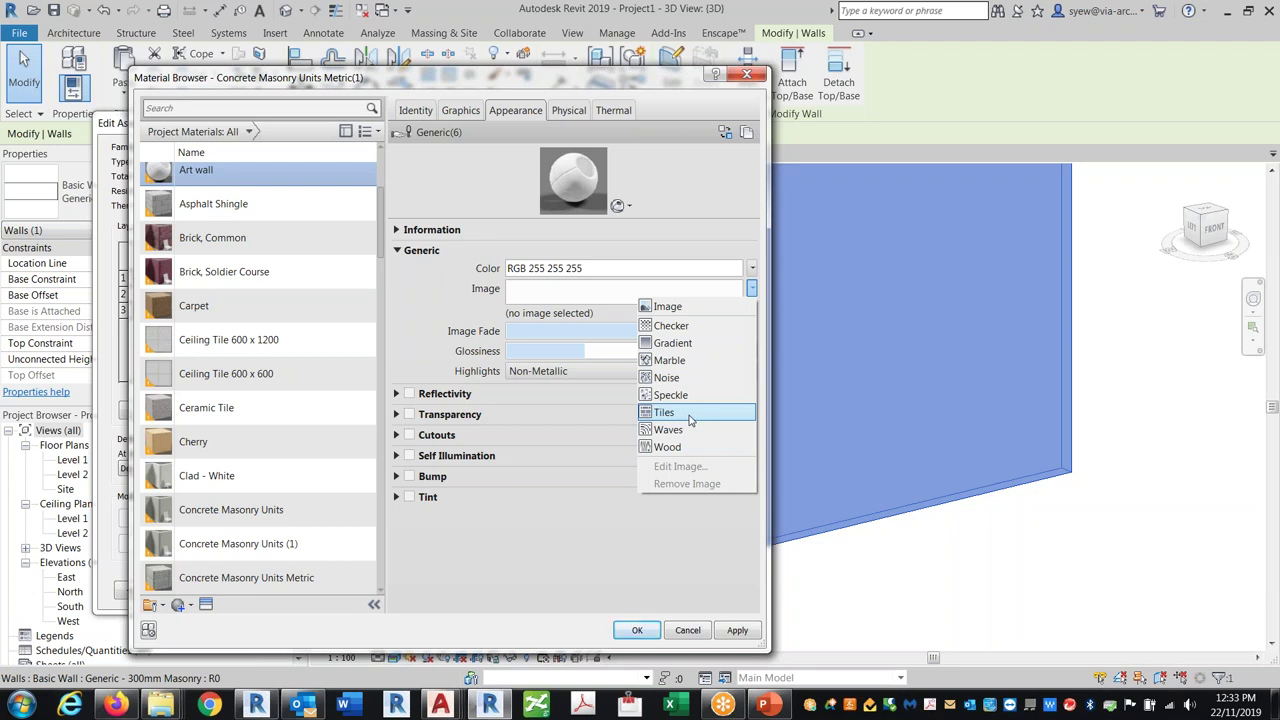
pyautogui.click(668, 308)
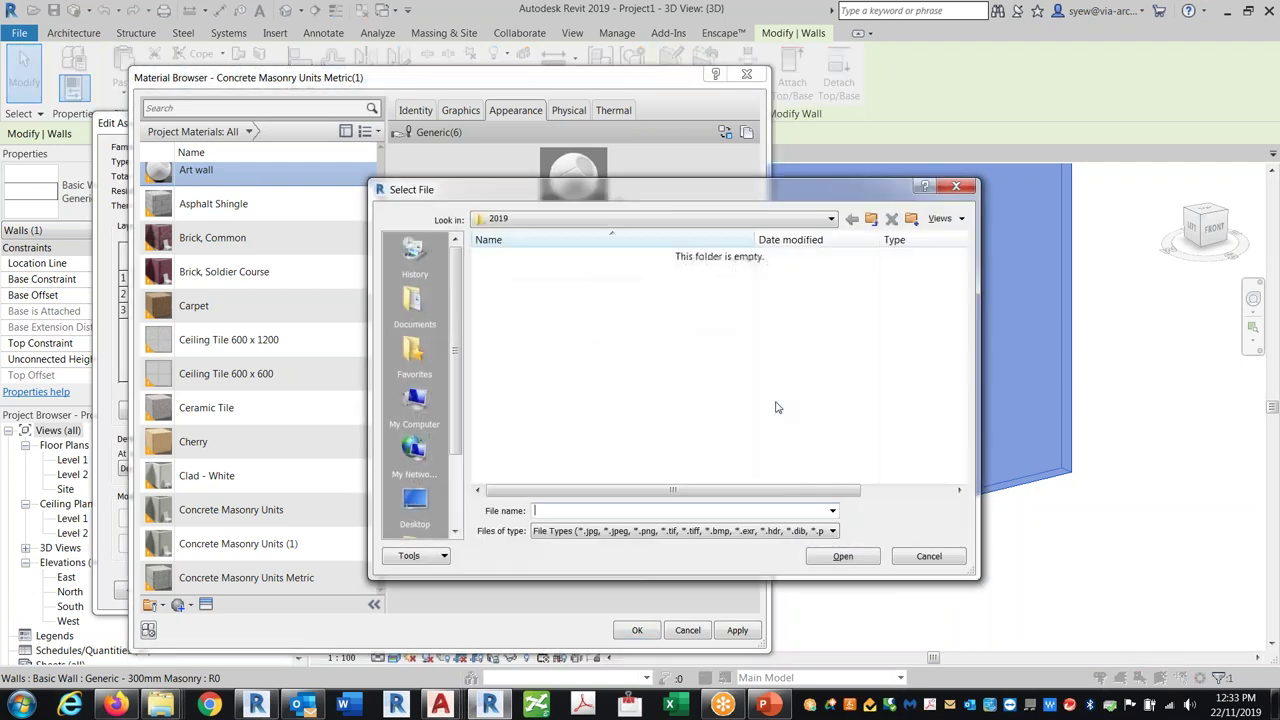
pyautogui.click(430, 504)
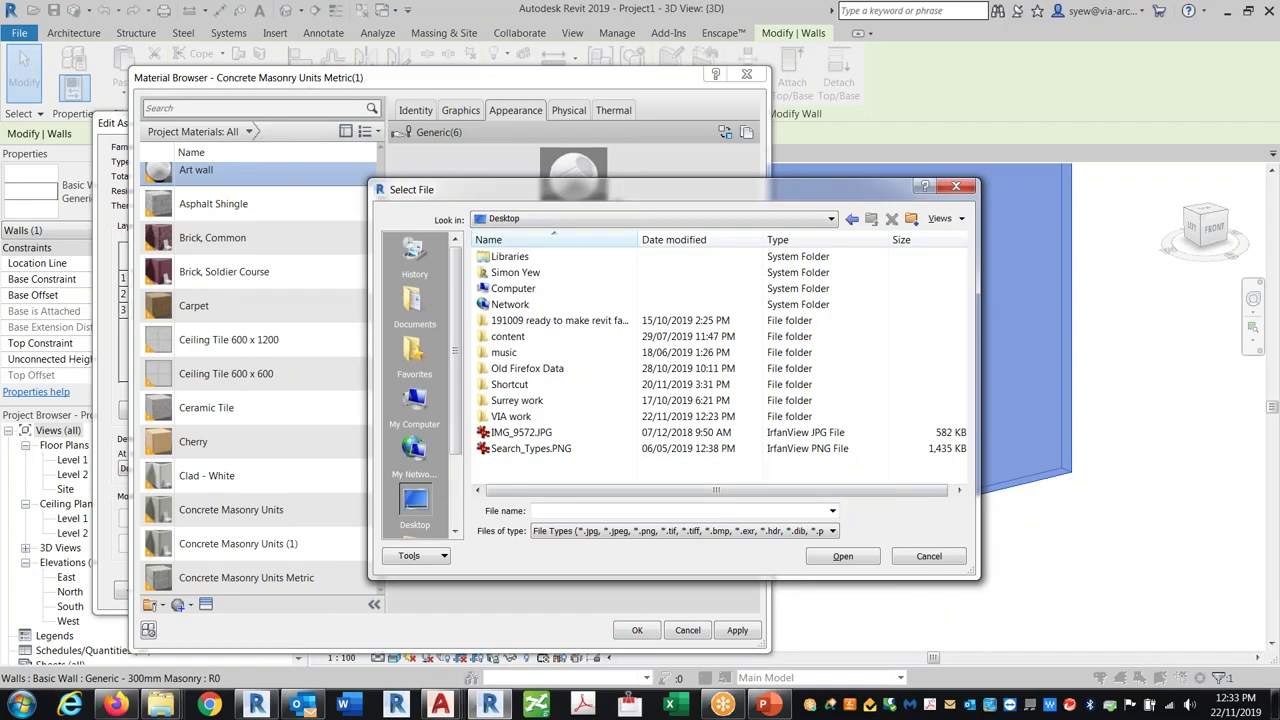
pyautogui.click(115, 705)
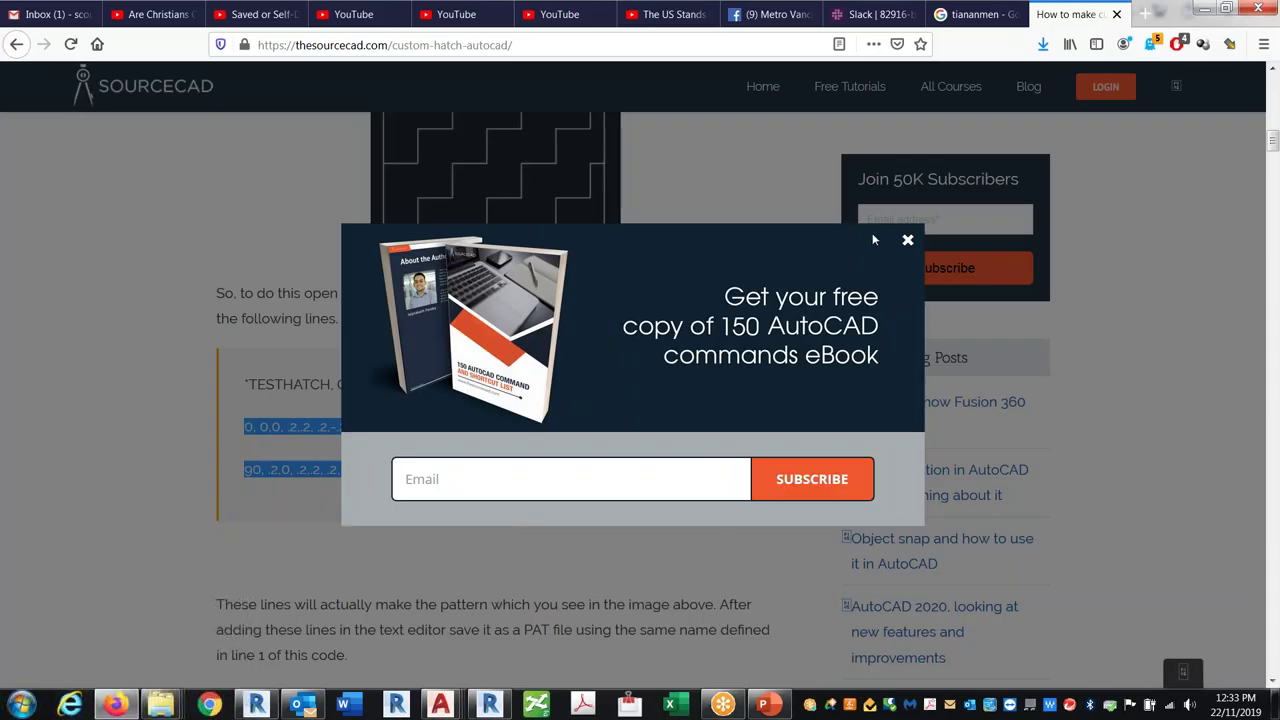
# Dismiss the popup and search Google Images for 'grafiti'.
pyautogui.click(907, 240)
pyautogui.hotkey('alt', 'Left')
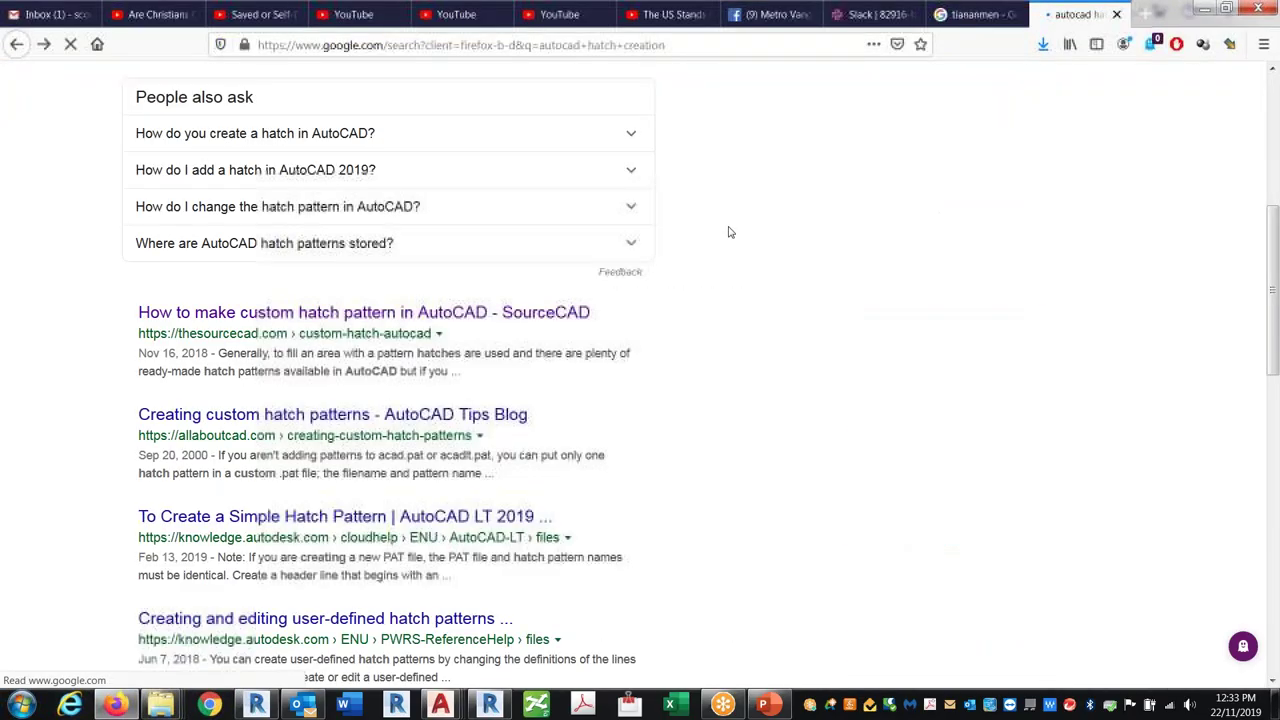
pyautogui.scroll(8, 377, 257)
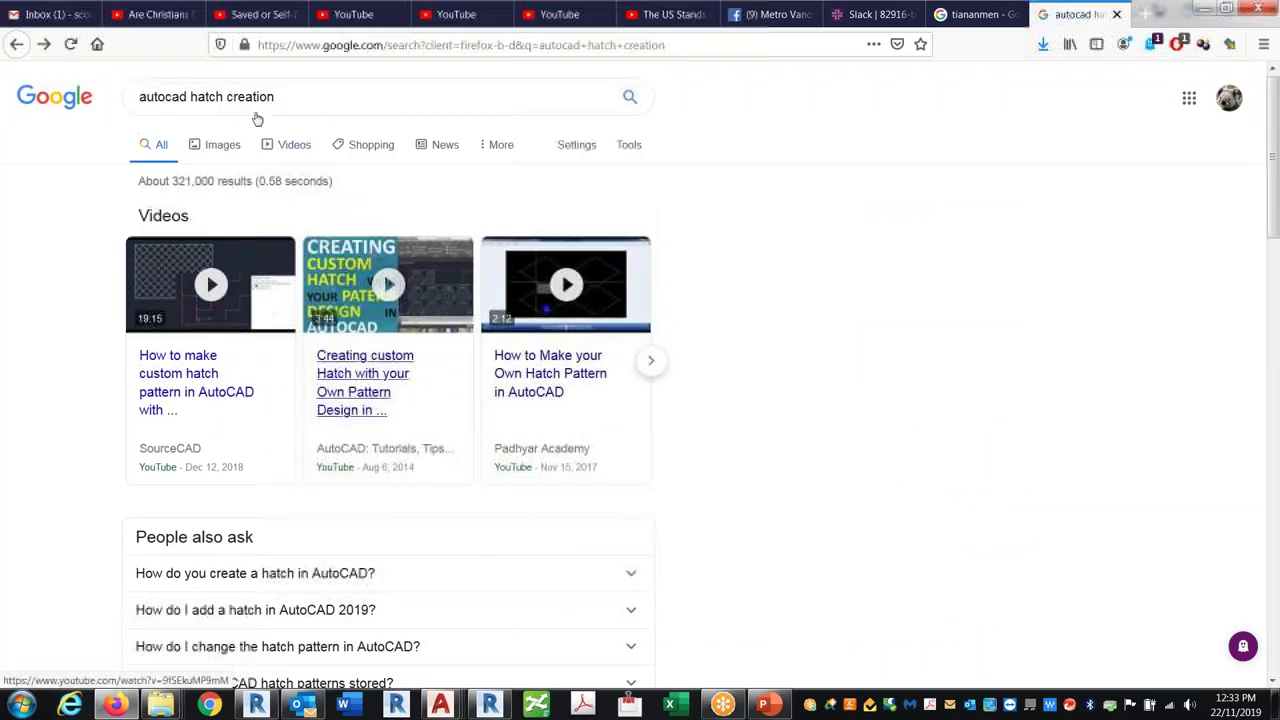
pyautogui.click(203, 155)
pyautogui.moveTo(277, 96); pyautogui.dragTo(138, 97)
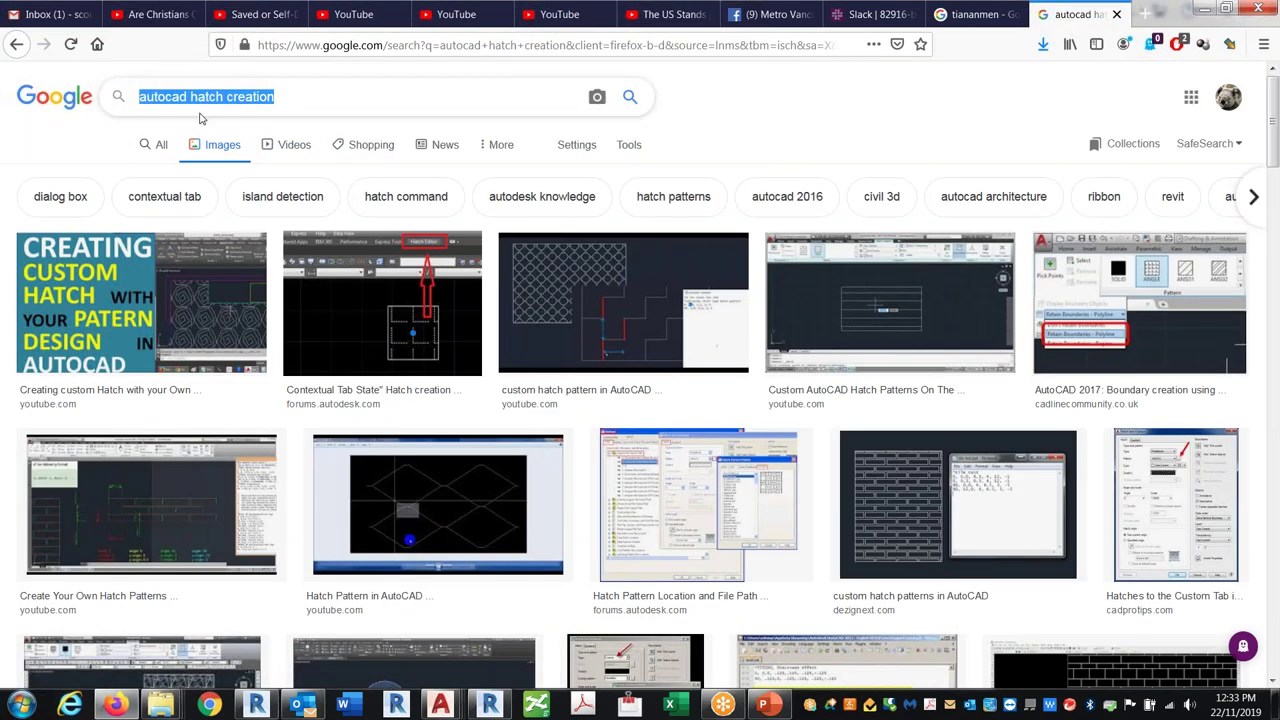
pyautogui.write('grafiti')
pyautogui.press('Return')
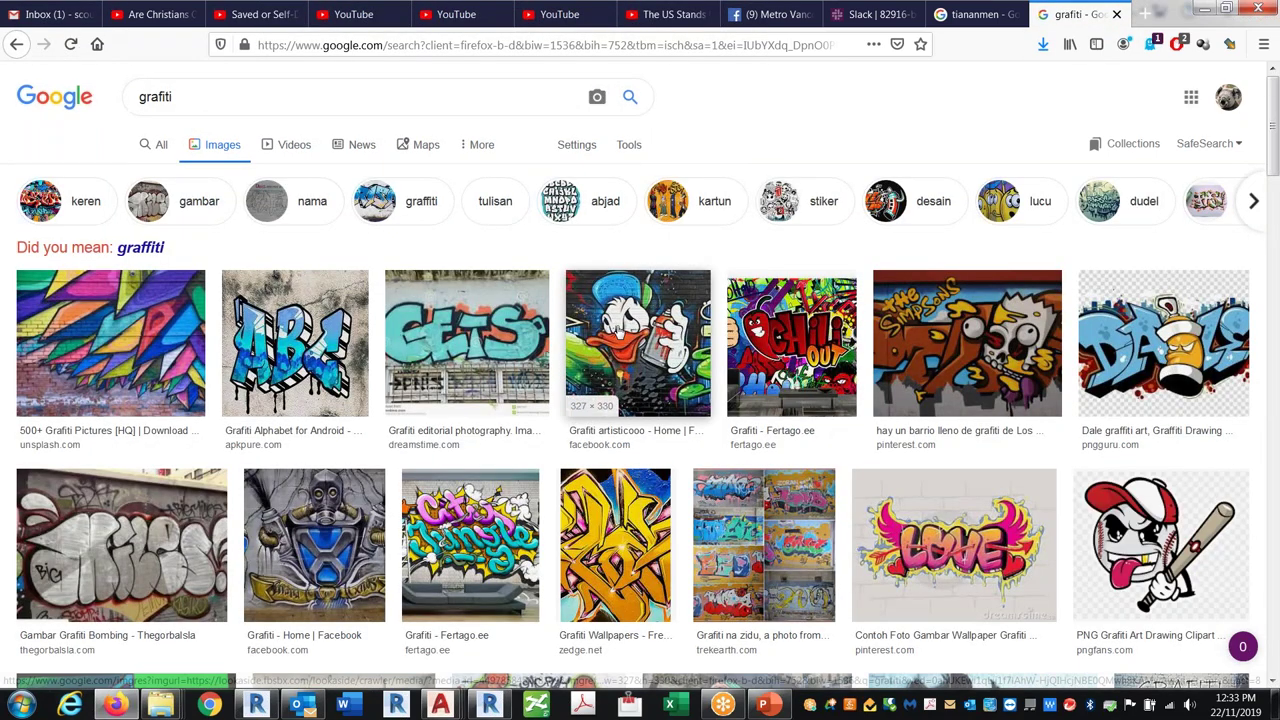
# Save the Donald Duck graffiti picture from its Facebook page into Downloads, then return to Revit.
pyautogui.click(638, 343)
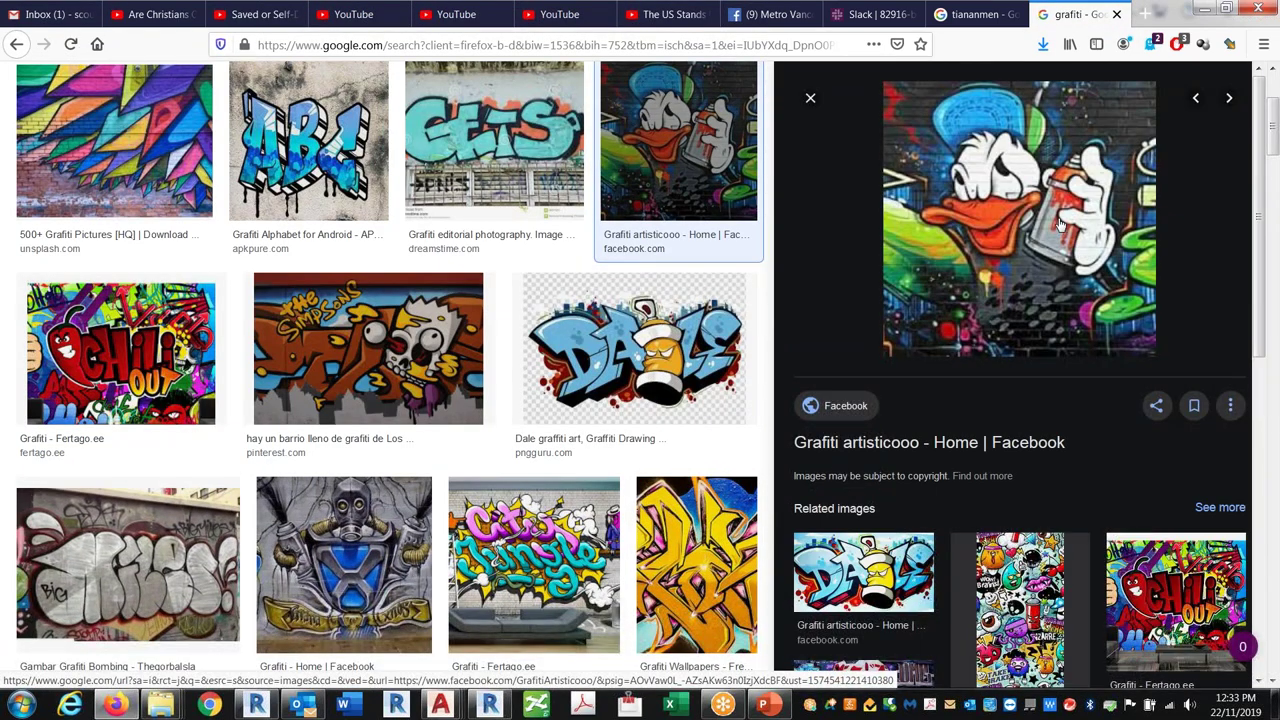
pyautogui.click(1062, 224)
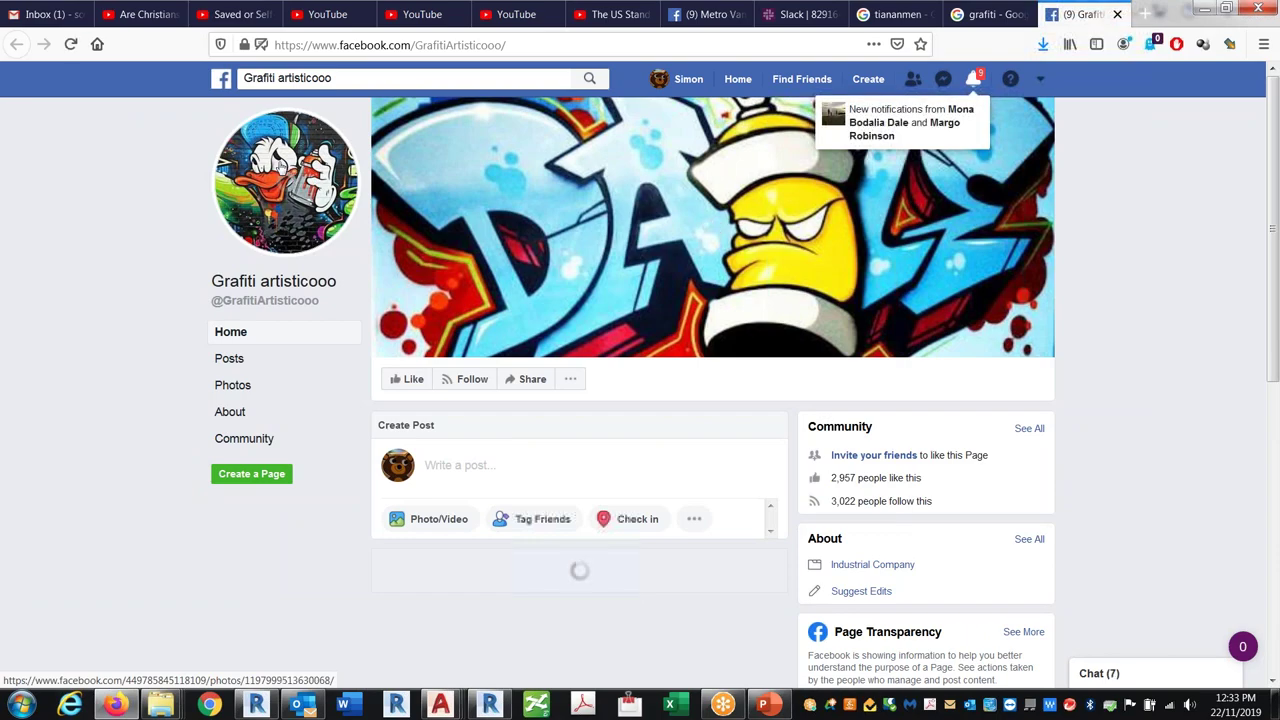
pyautogui.click(280, 165)
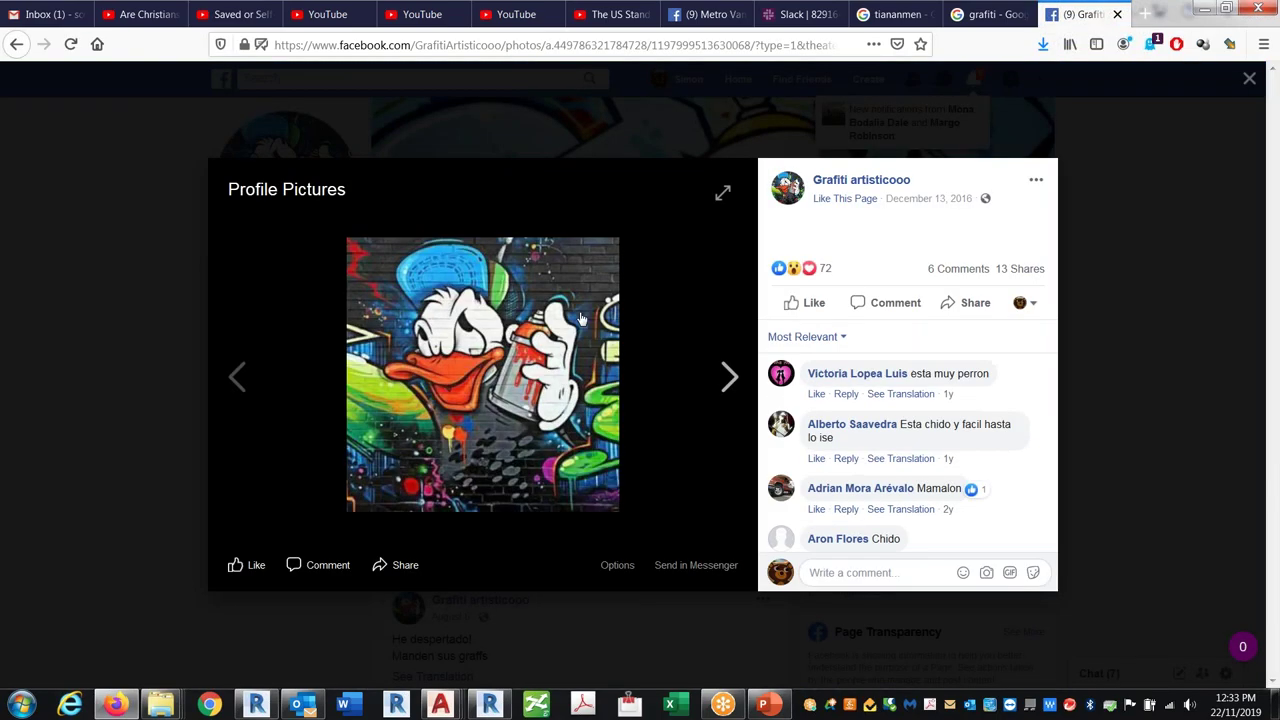
pyautogui.rightClick(468, 354)
pyautogui.click(505, 410)
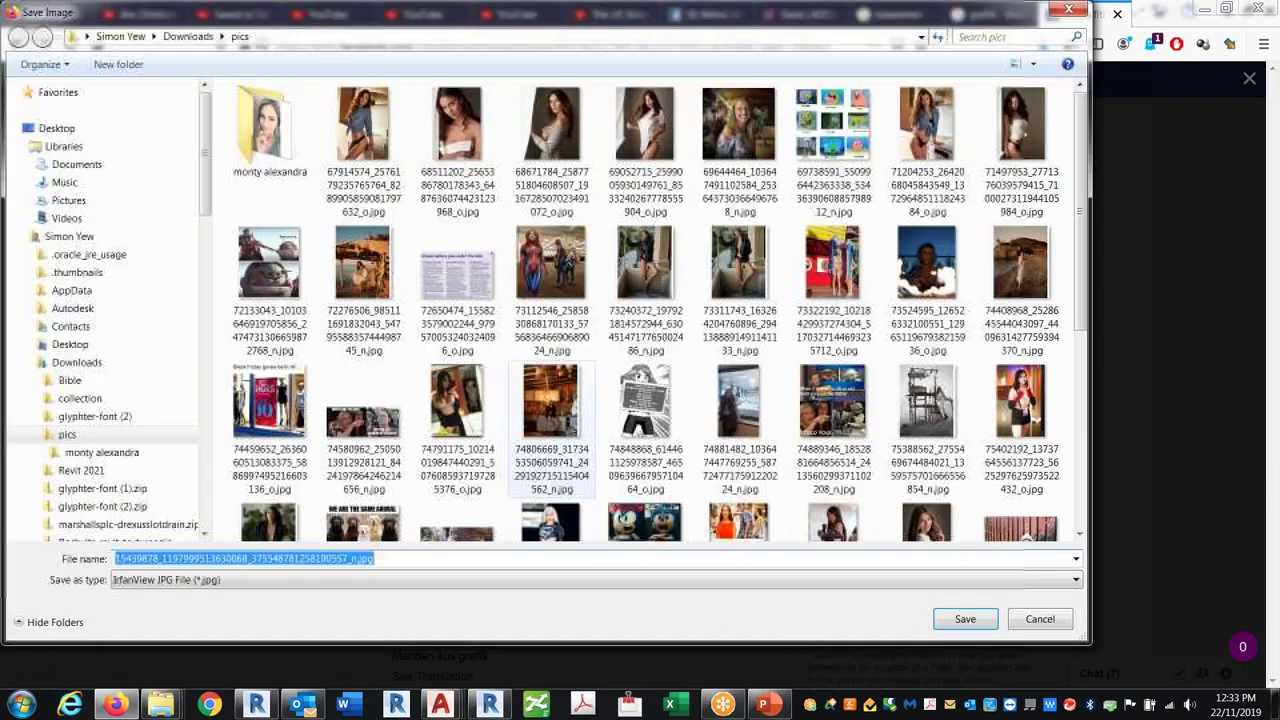
pyautogui.click(188, 36)
pyautogui.click(965, 620)
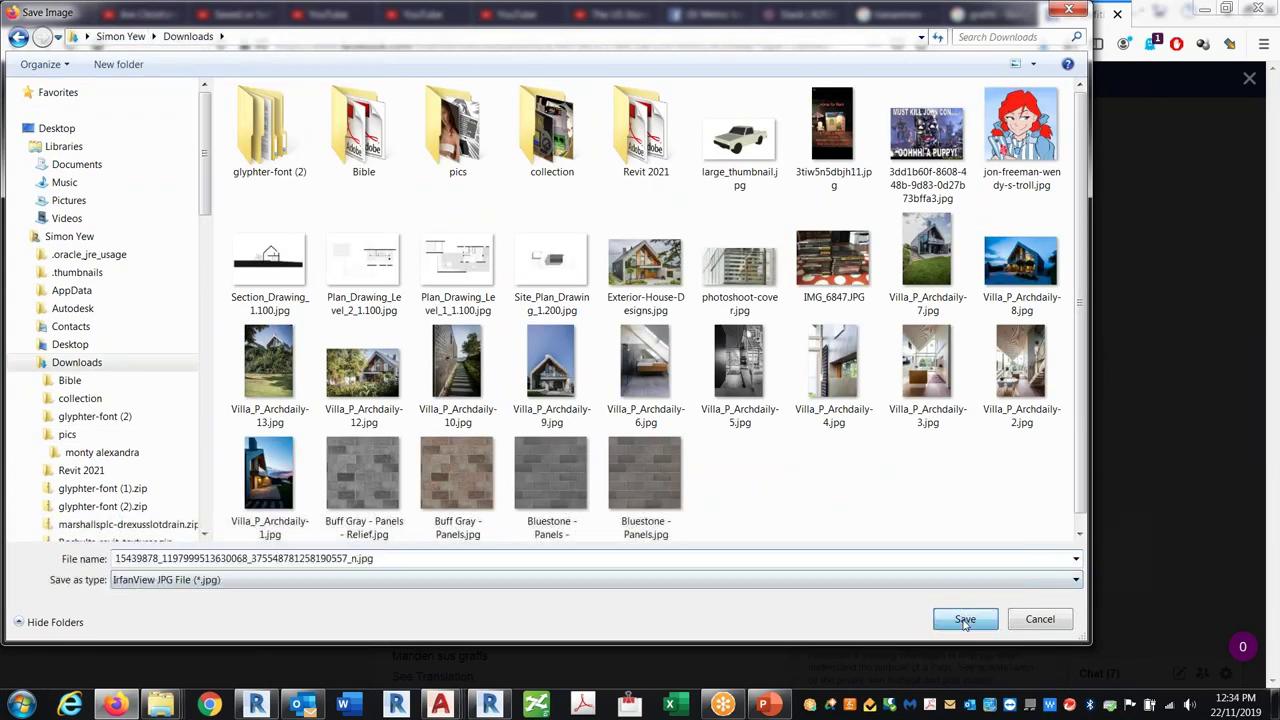
pyautogui.hotkey('alt', 'Tab')
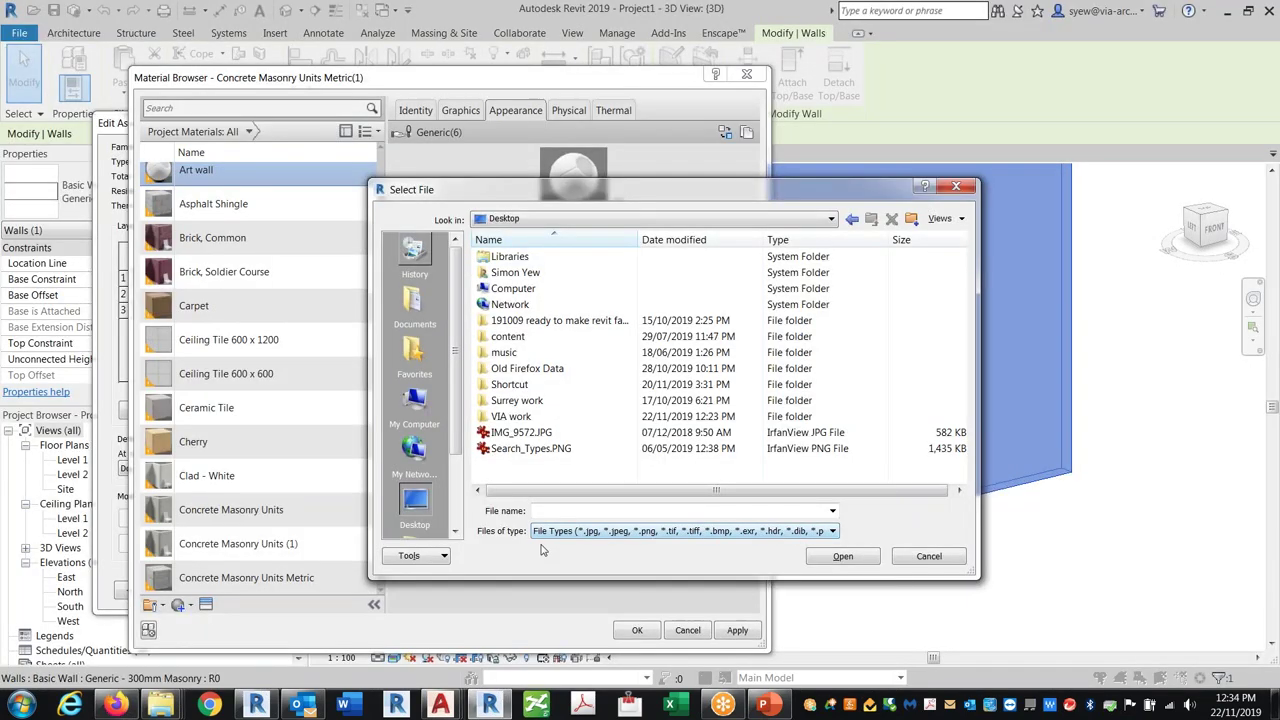
# Load the newest graffiti JPG from Downloads as the colour image and open its texture settings.
pyautogui.click(620, 218)
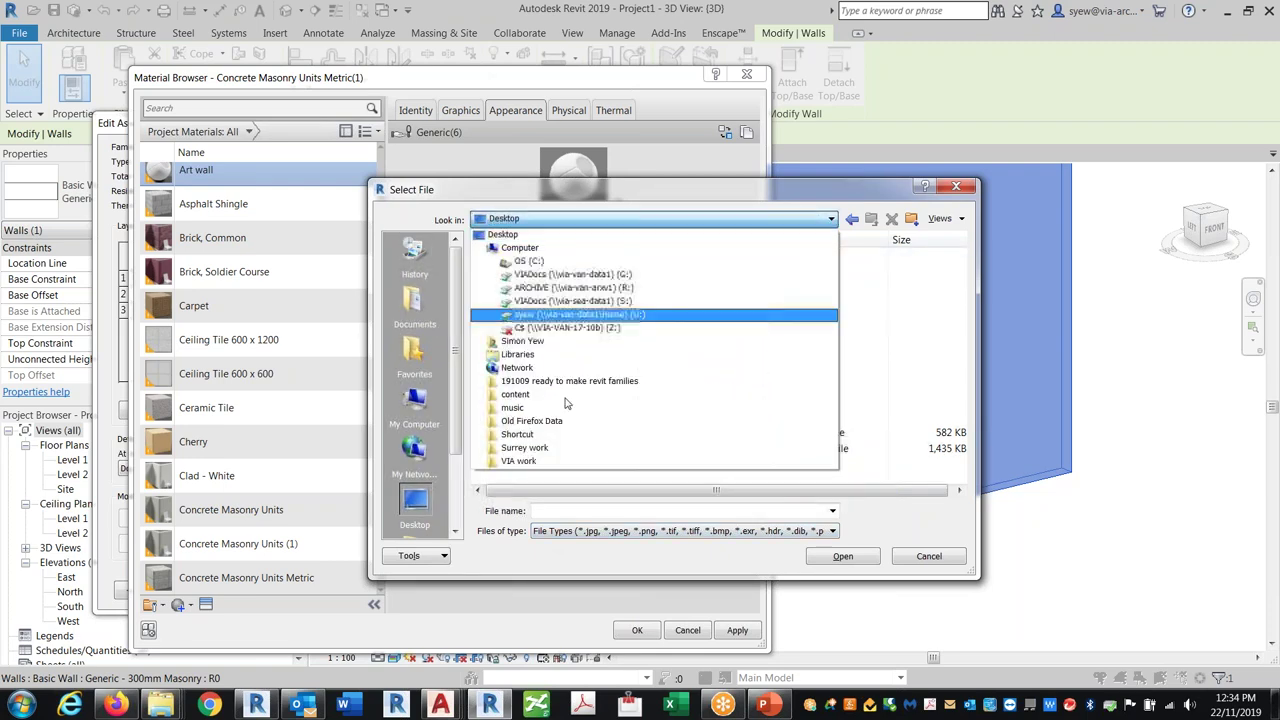
pyautogui.click(528, 261)
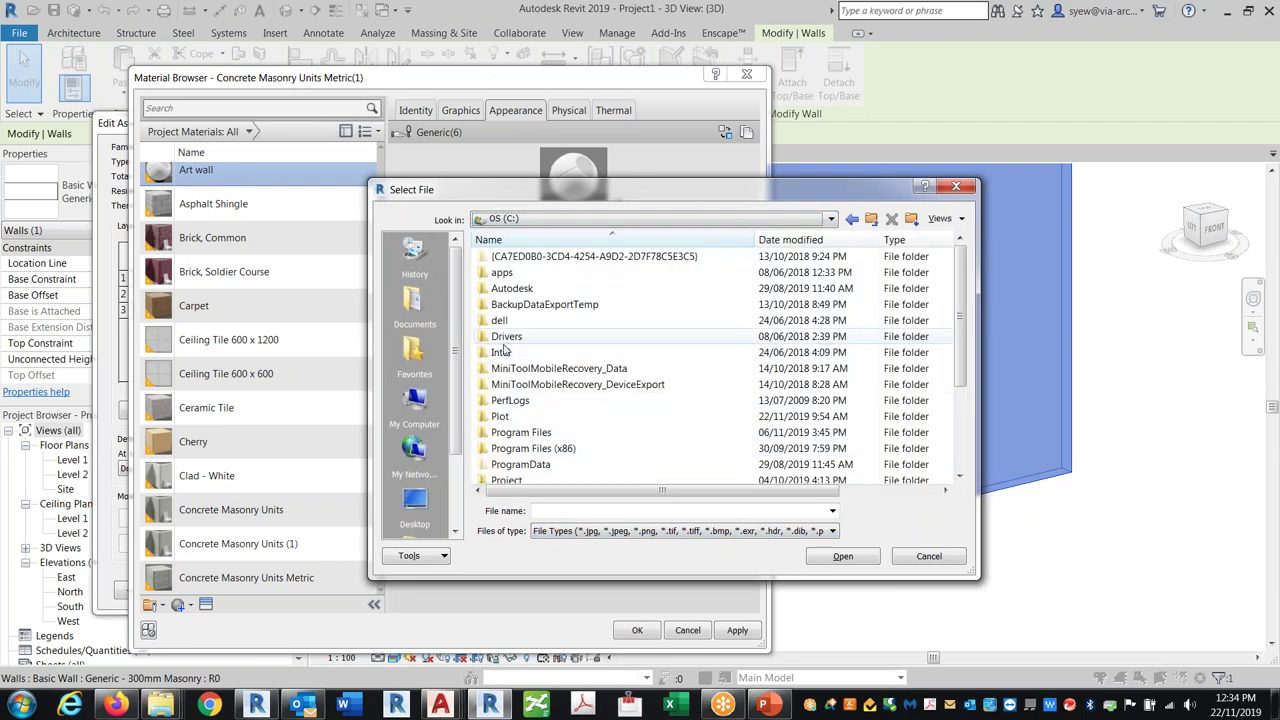
pyautogui.scroll(-3, 500, 440)
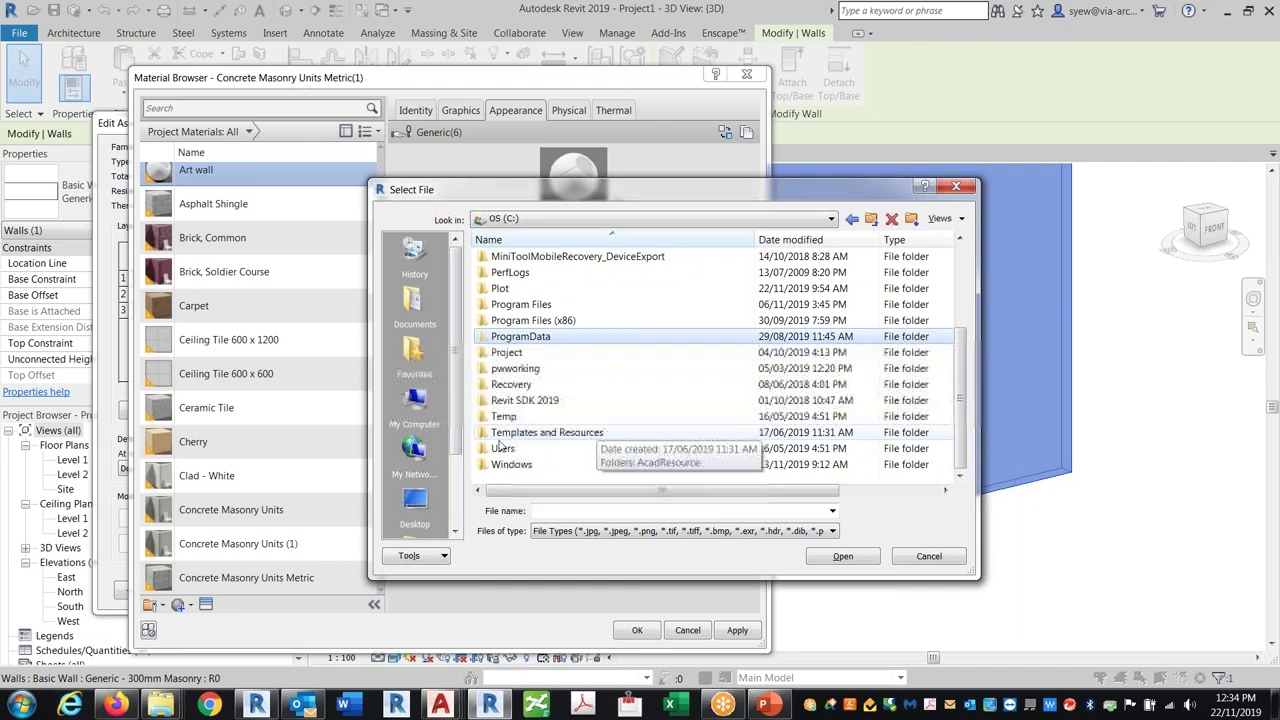
pyautogui.doubleClick(502, 448)
pyautogui.doubleClick(500, 336)
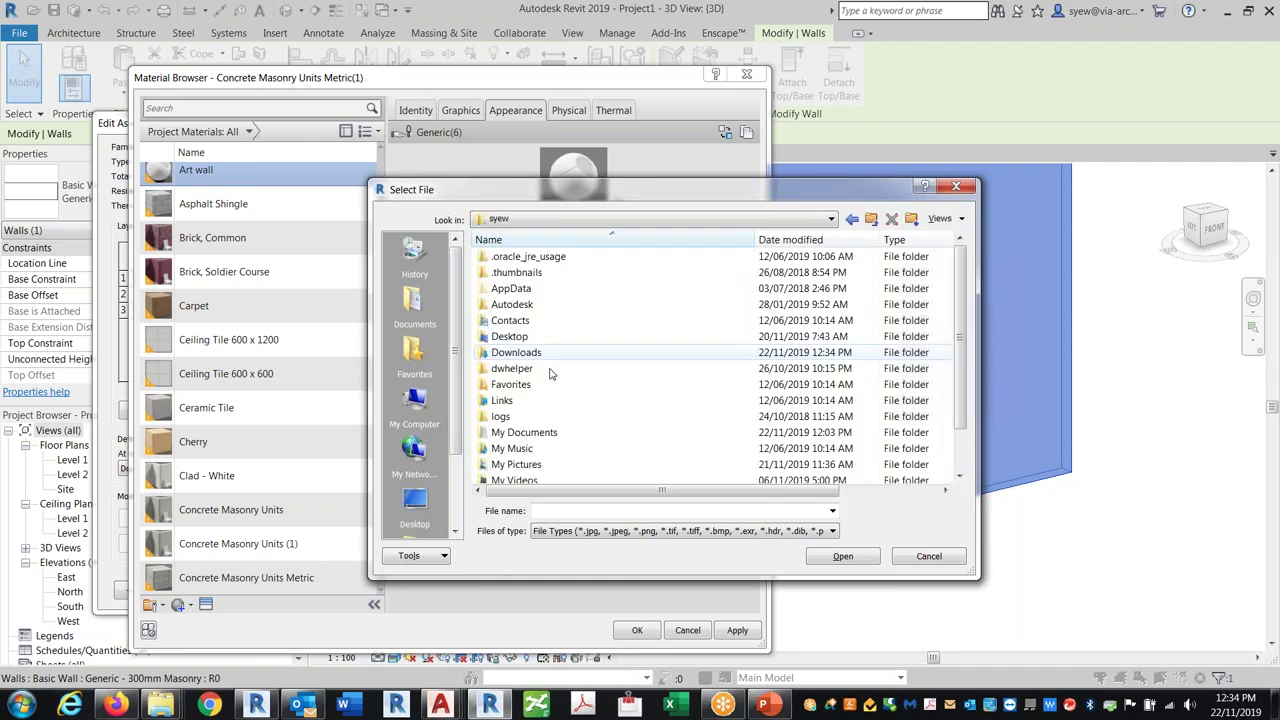
pyautogui.doubleClick(515, 352)
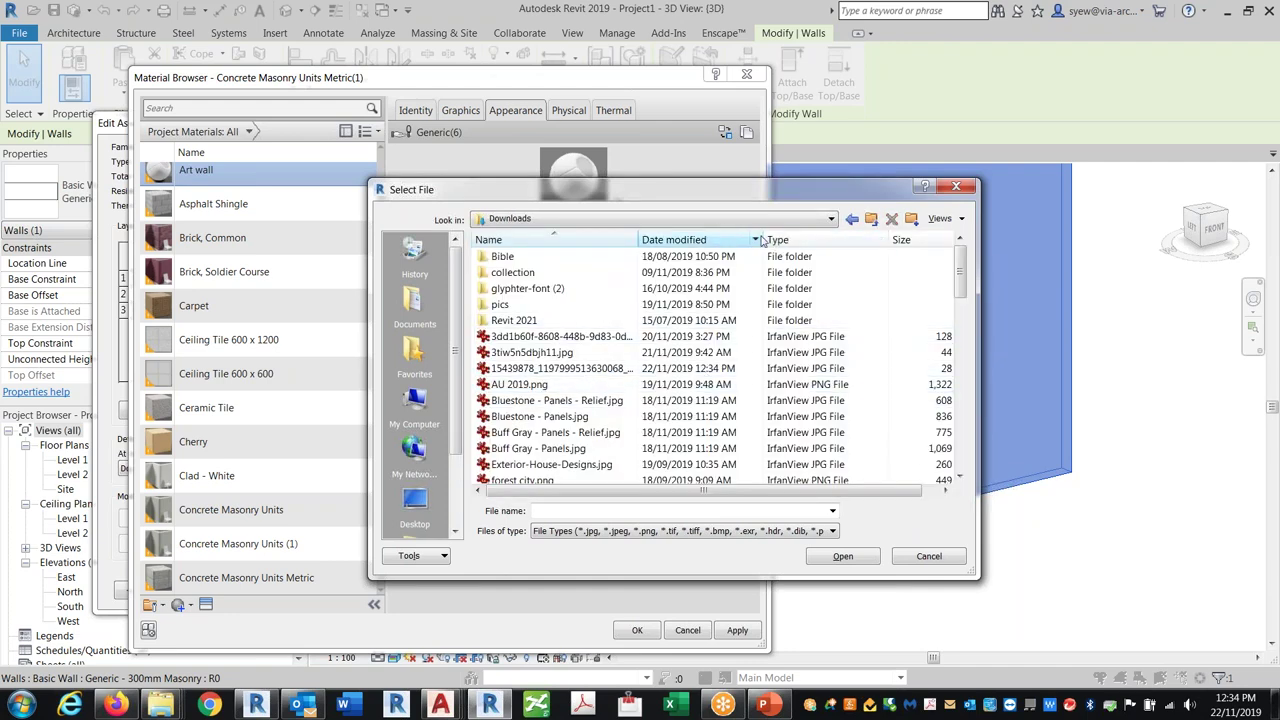
pyautogui.click(690, 240)
pyautogui.click(560, 256)
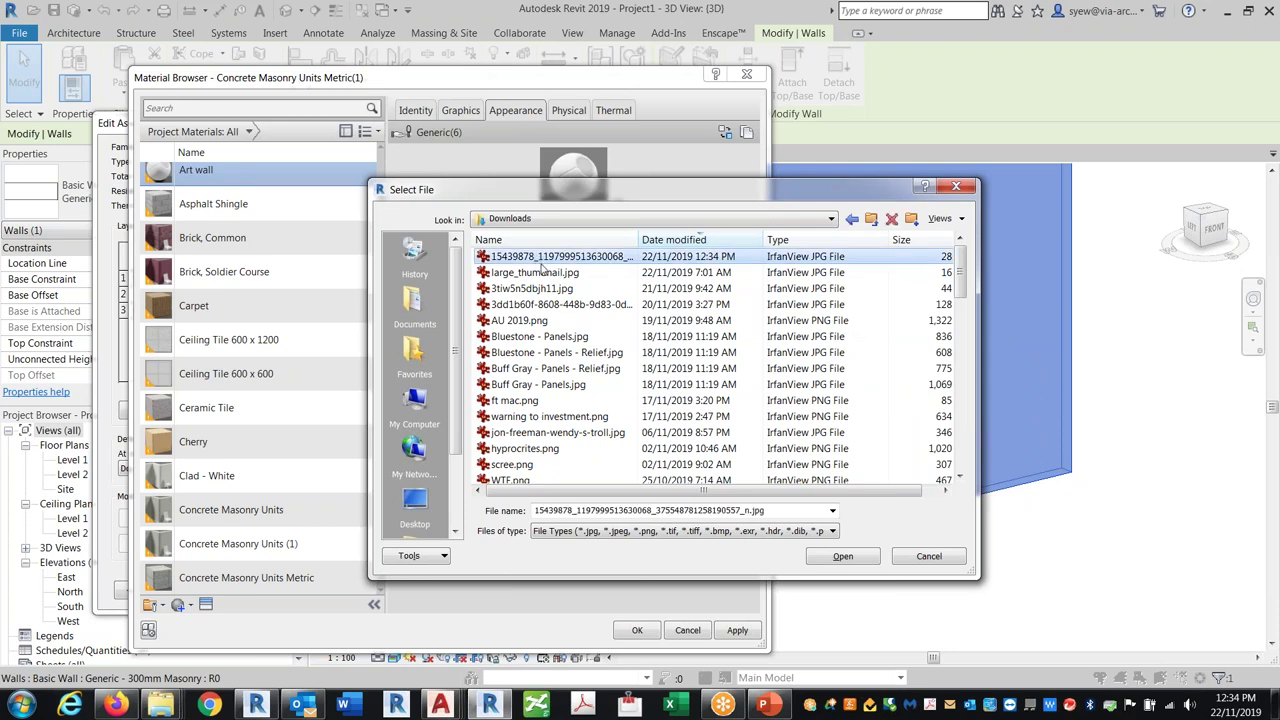
pyautogui.click(843, 557)
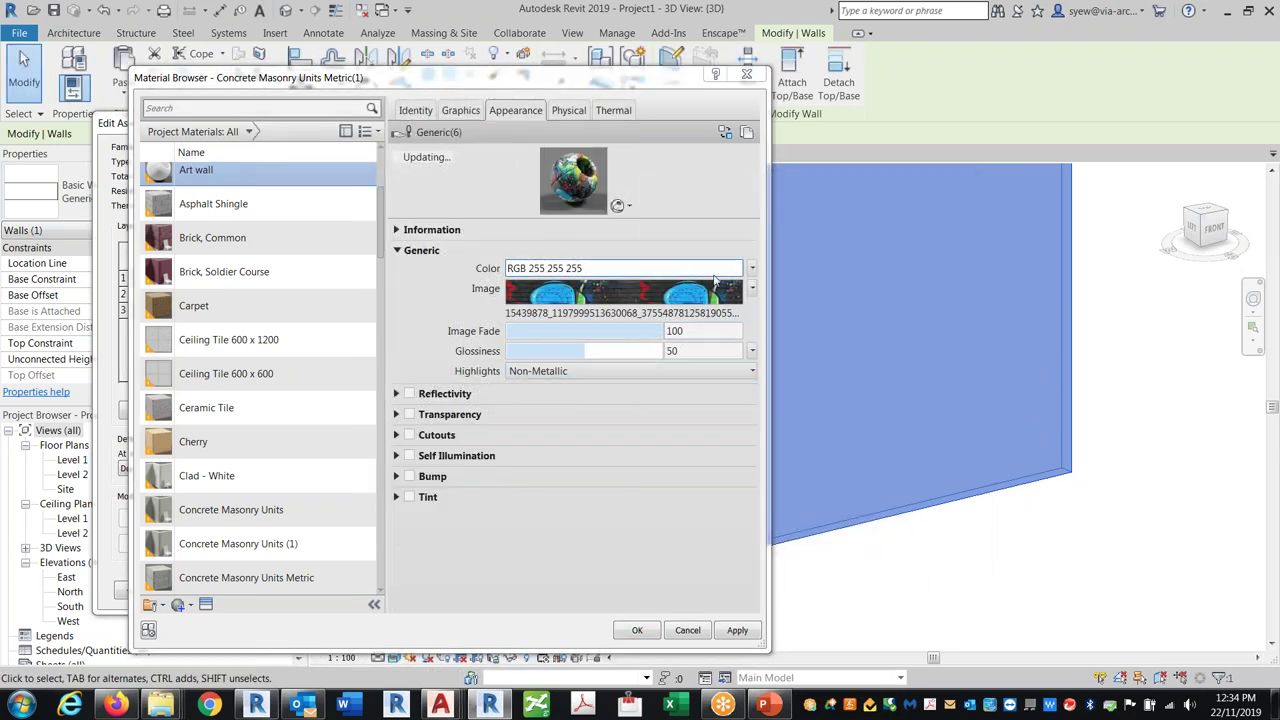
pyautogui.click(512, 296)
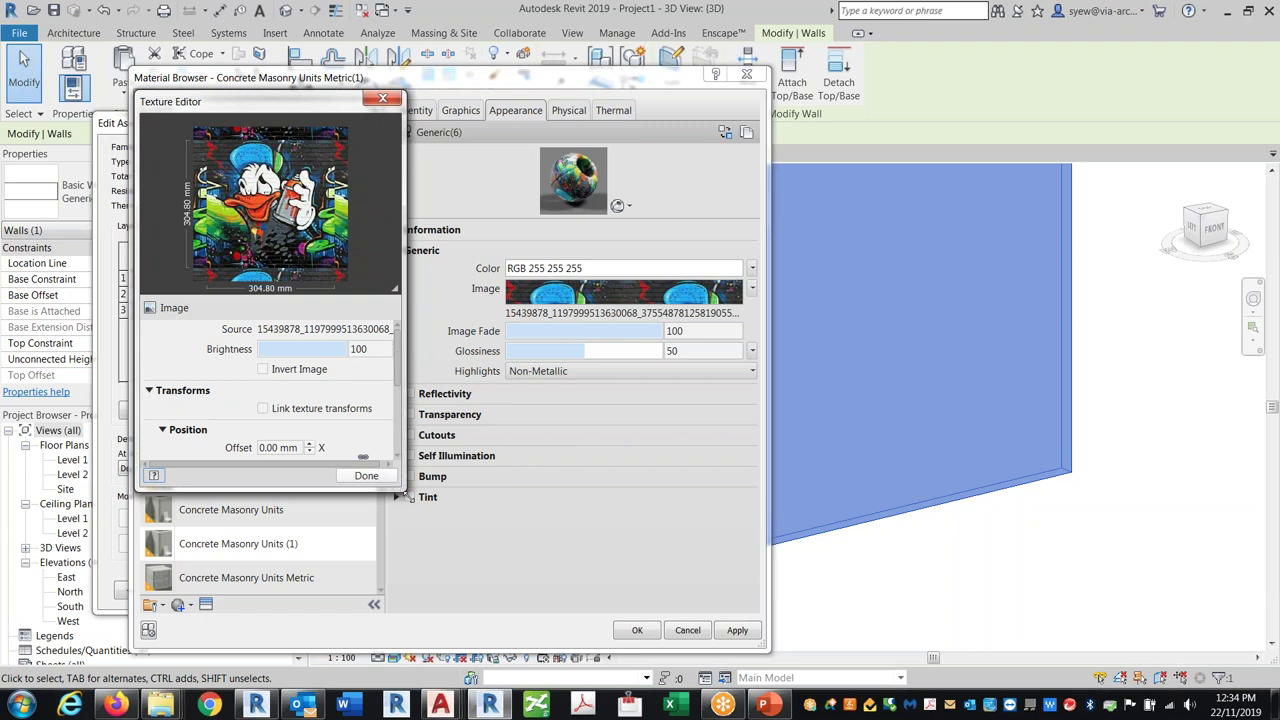
# Set the graffiti texture's sample width to 10' (3048 mm) and close the Texture Editor.
pyautogui.moveTo(403, 492); pyautogui.dragTo(627, 607)
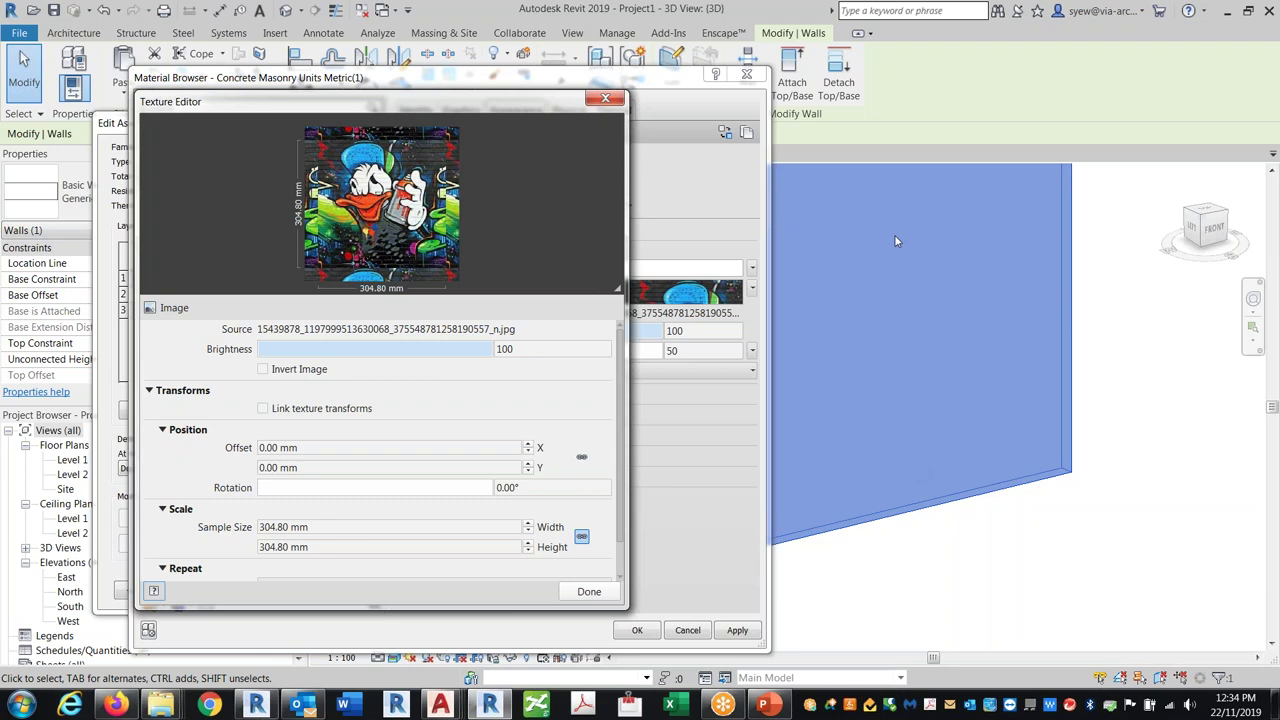
pyautogui.click(300, 527)
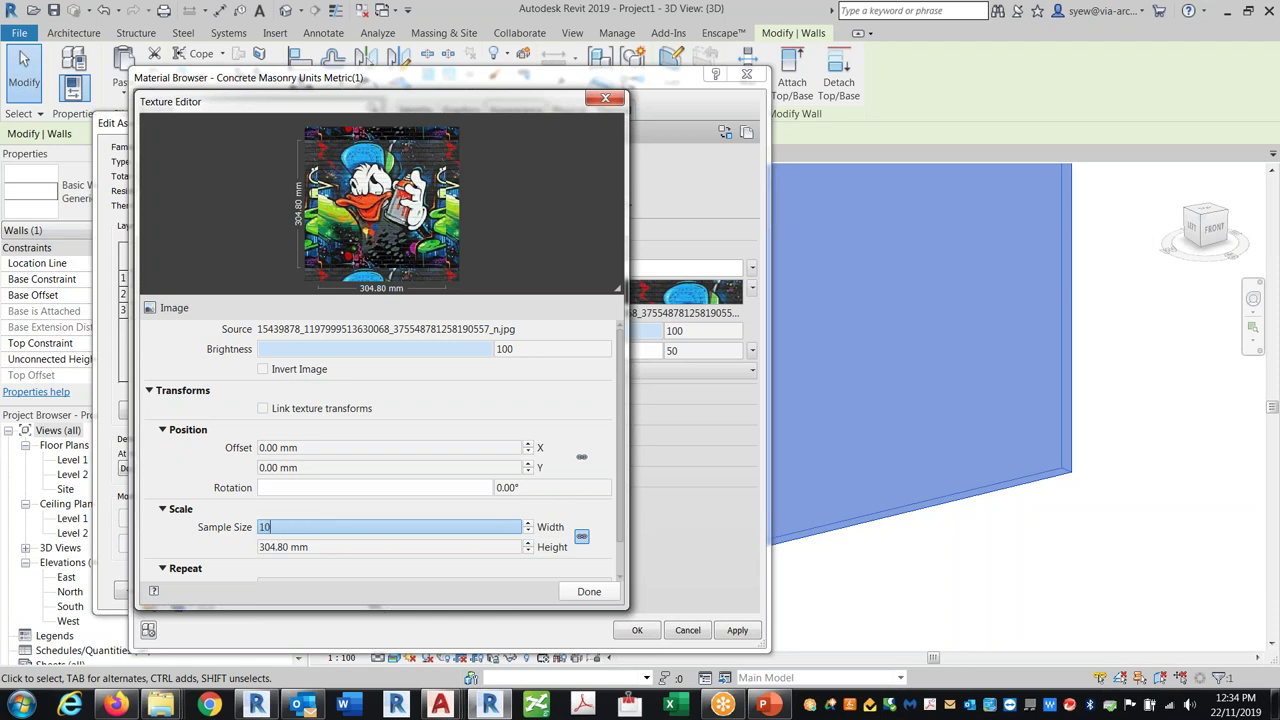
pyautogui.write("10'")
pyautogui.press('Tab')
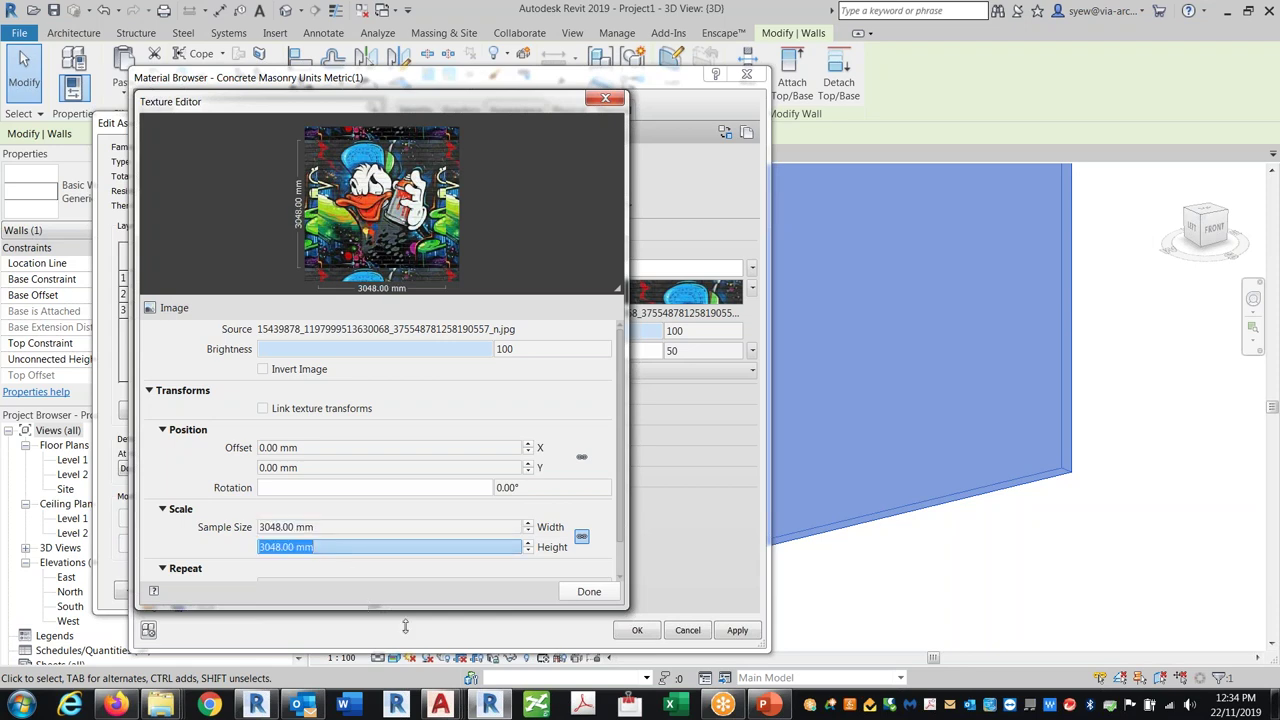
pyautogui.click(589, 591)
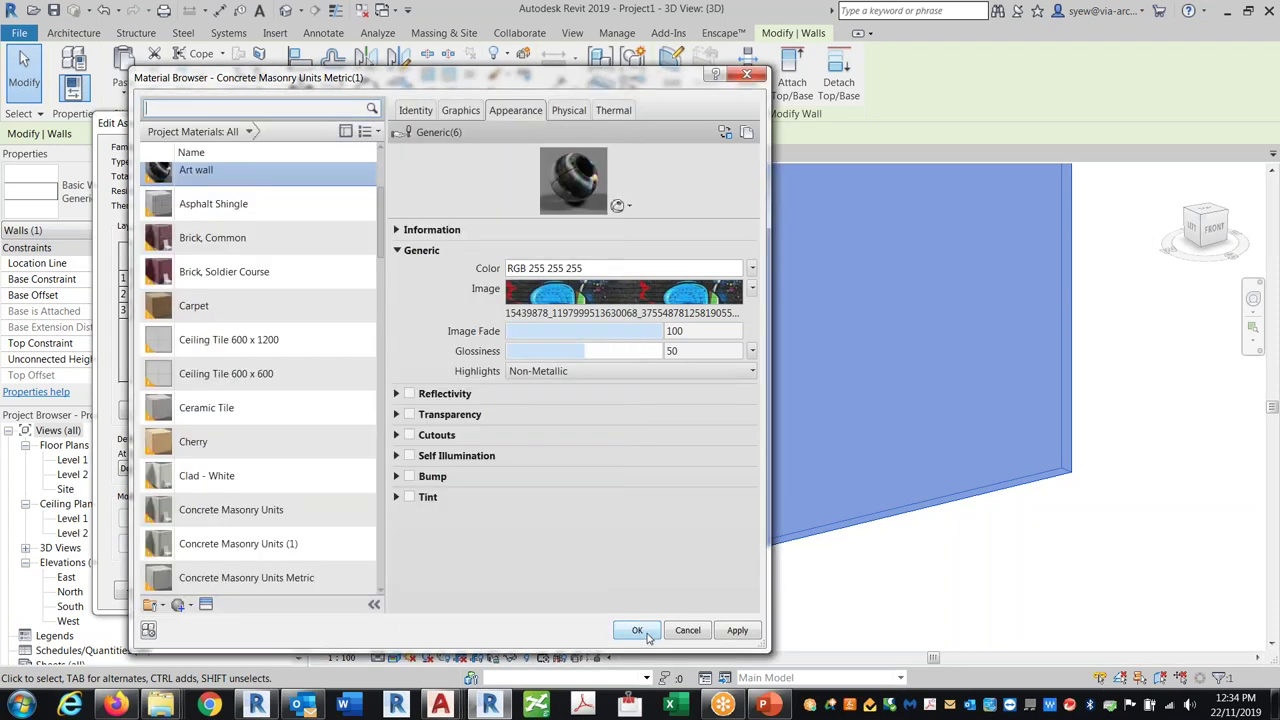
# Enable Bump with the graffiti JPG at width 10 and raise the amount to 353.
pyautogui.click(410, 476)
pyautogui.click(600, 510)
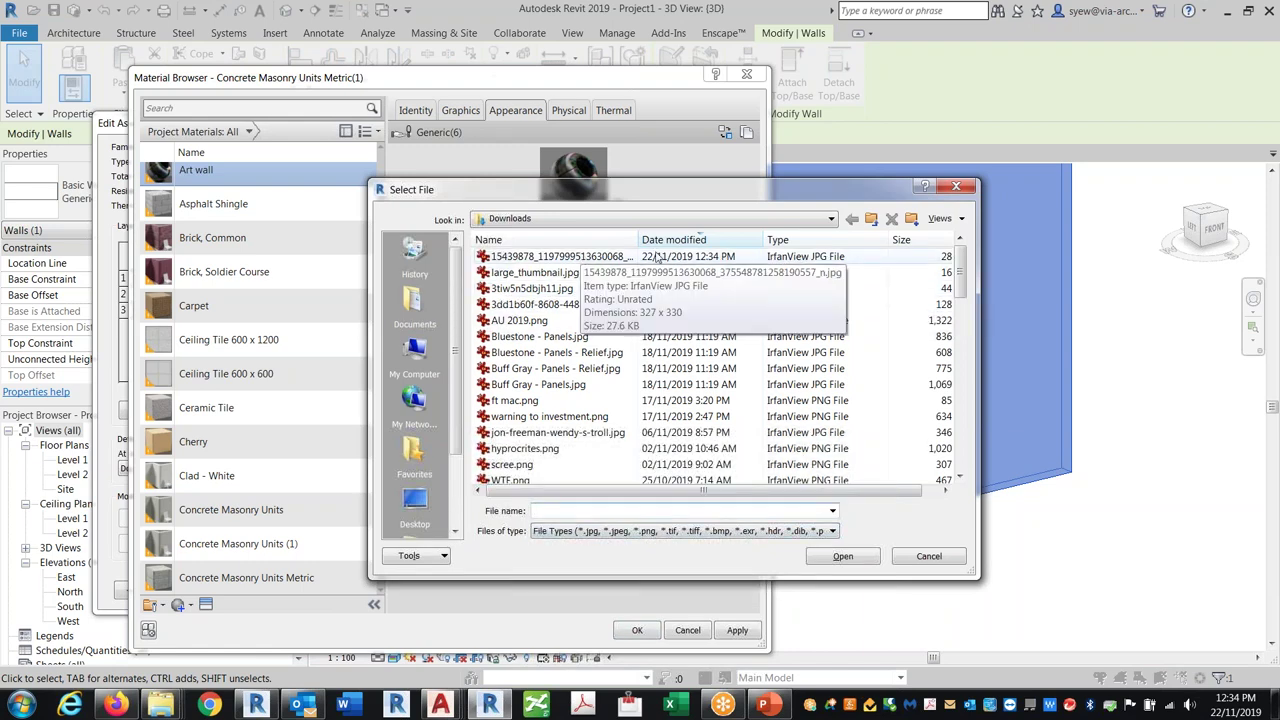
pyautogui.click(560, 256)
pyautogui.click(843, 556)
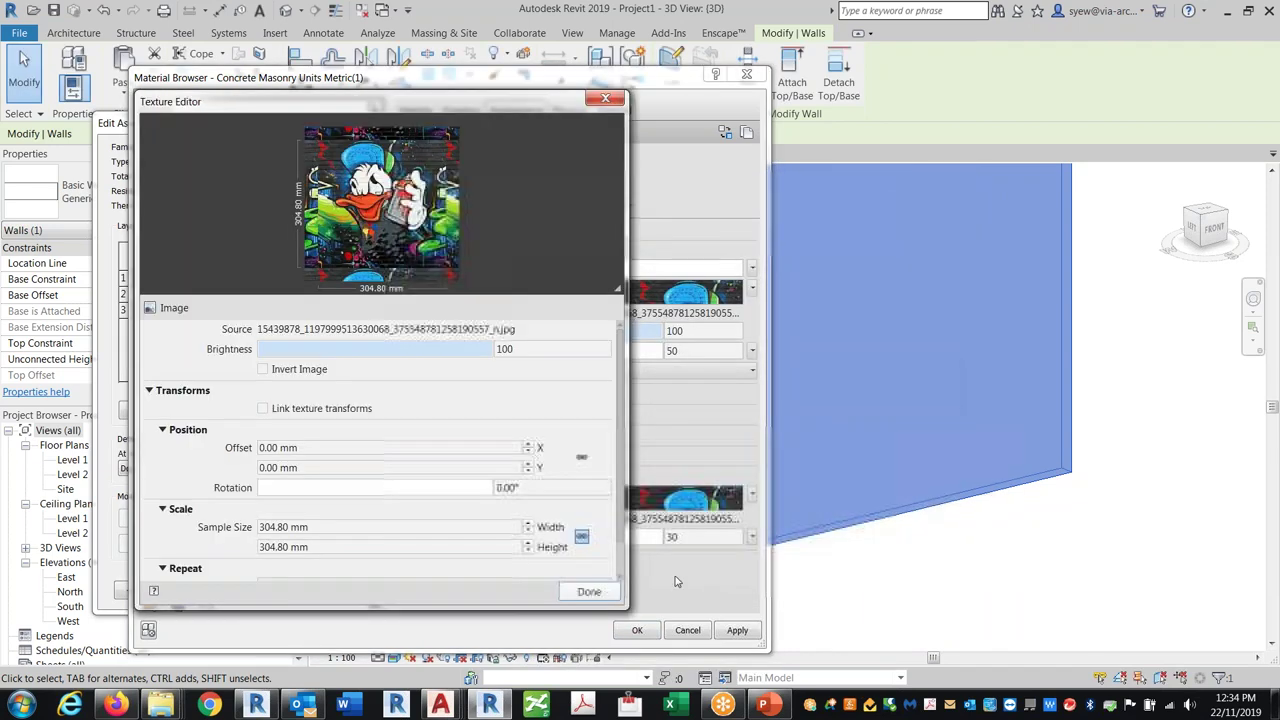
pyautogui.click(326, 530)
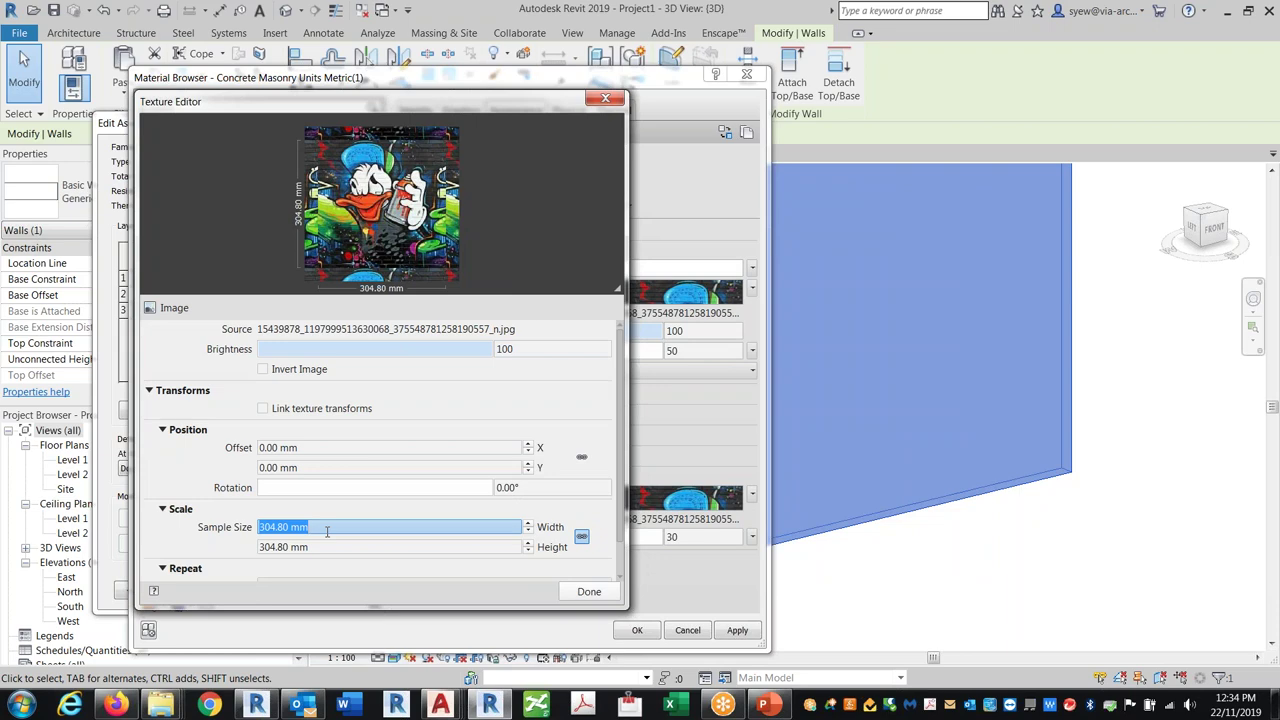
pyautogui.write('10')
pyautogui.press('Return')
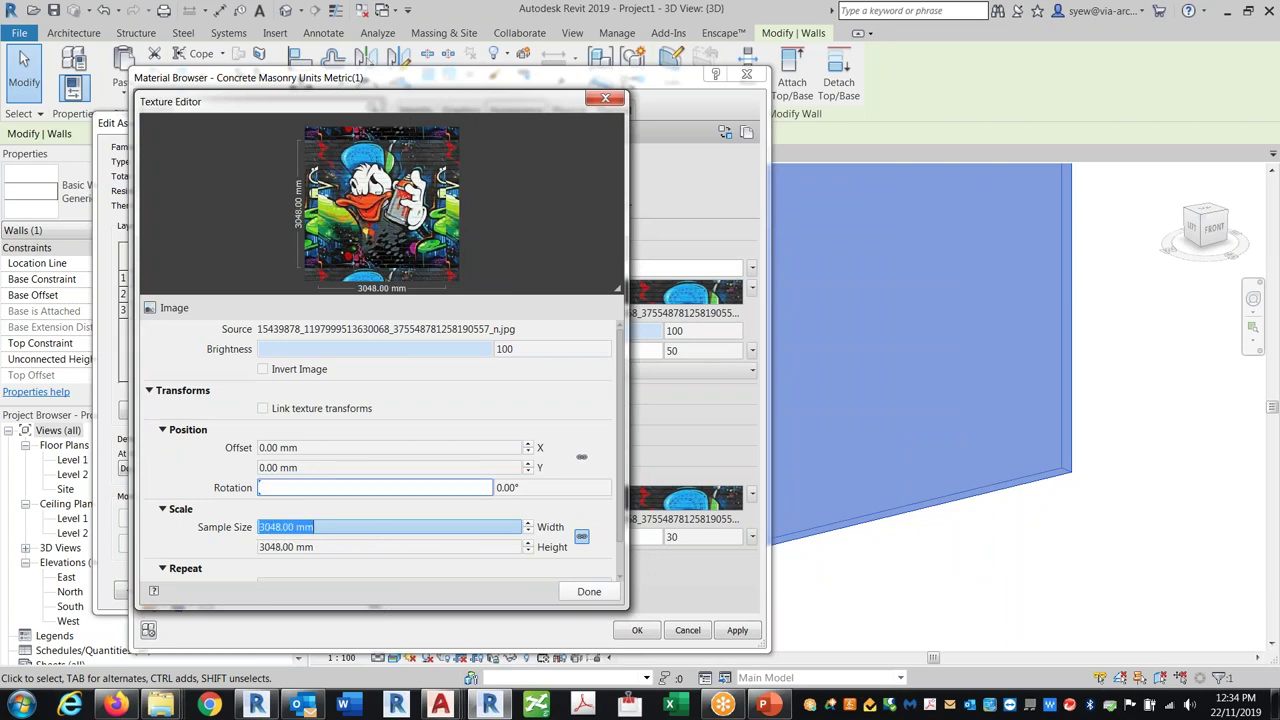
pyautogui.click(589, 591)
pyautogui.moveTo(585, 537); pyautogui.dragTo(616, 539)
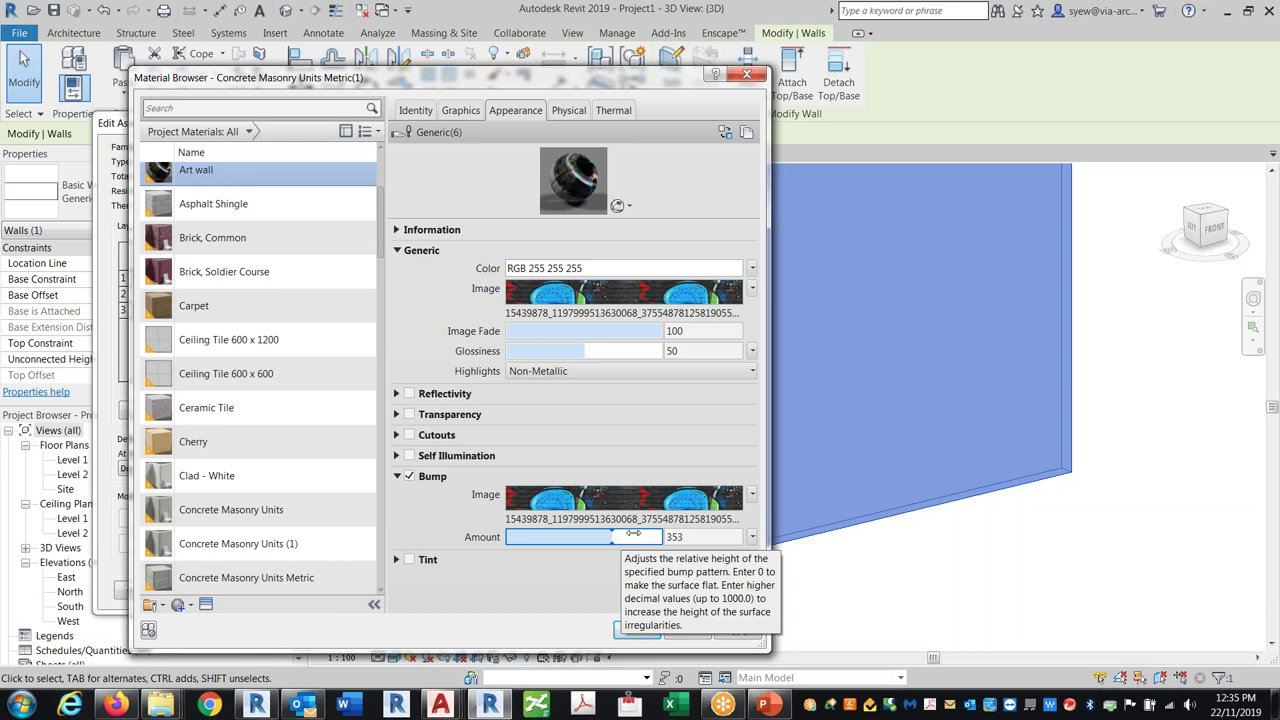
# Invert the bump image, accept all material and wall dialogs, and view the graffiti wall.
pyautogui.click(626, 500)
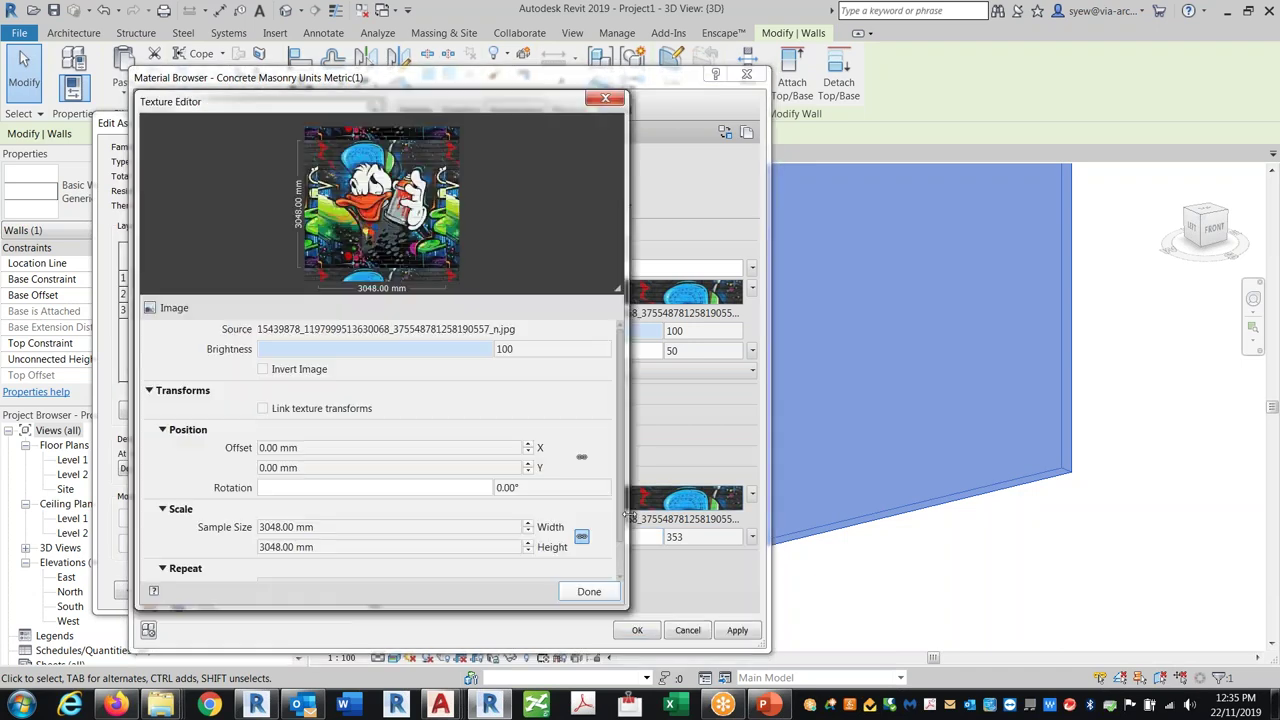
pyautogui.click(262, 369)
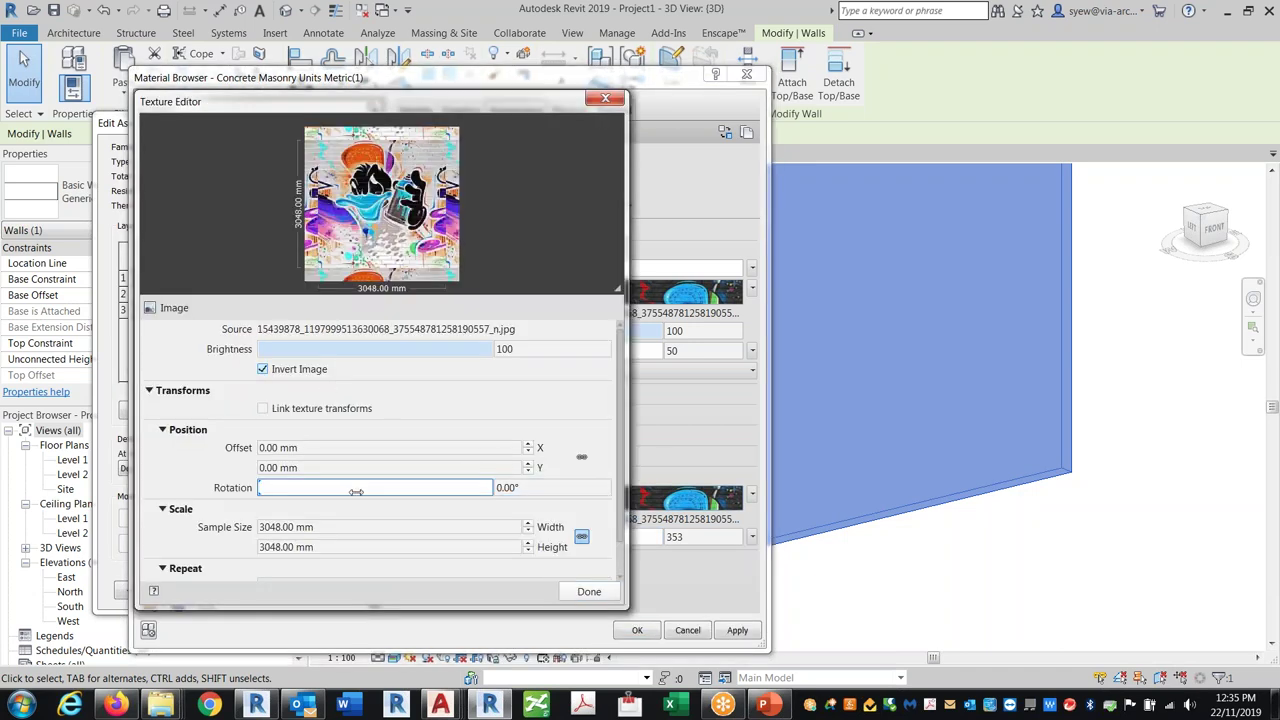
pyautogui.click(589, 591)
pyautogui.click(640, 630)
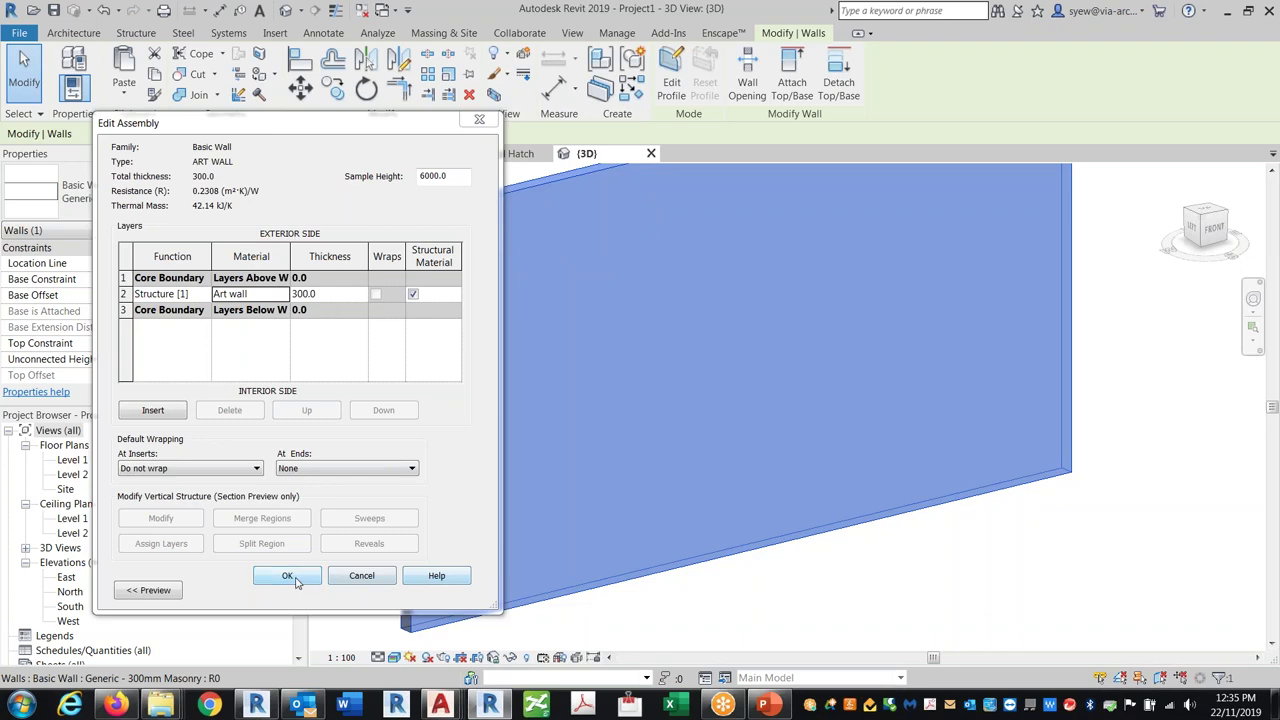
pyautogui.click(287, 575)
pyautogui.click(305, 591)
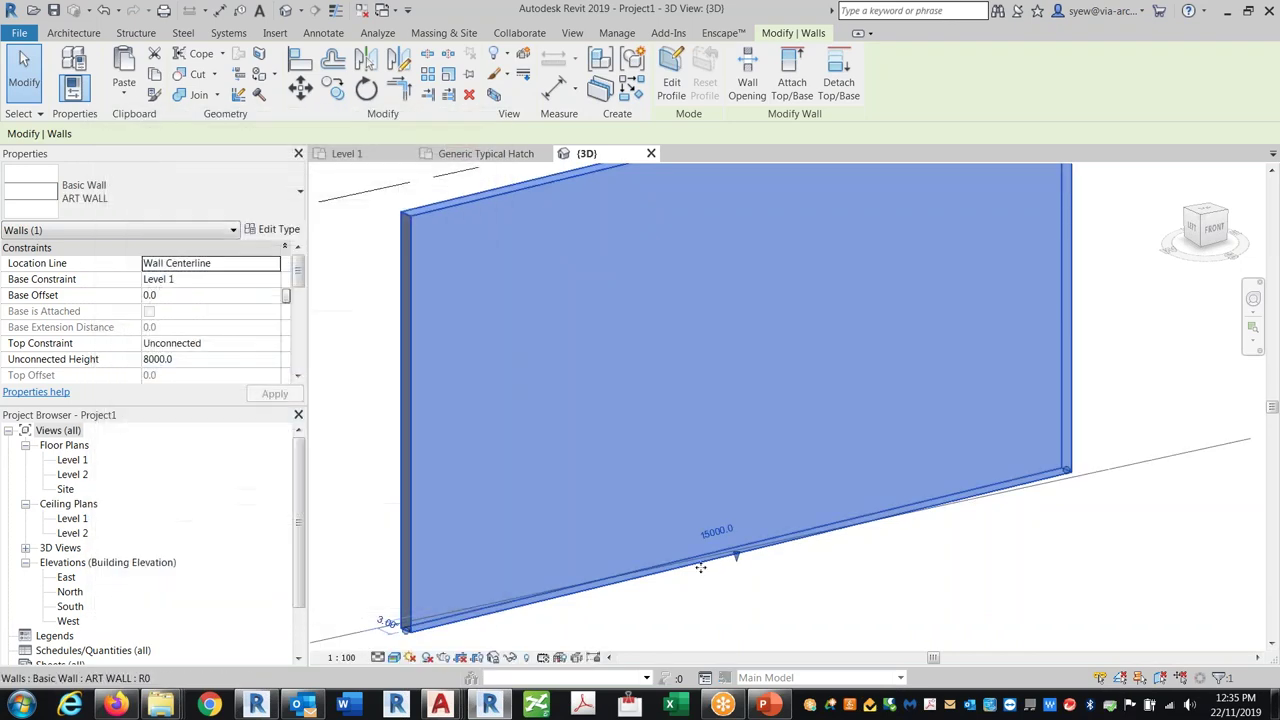
pyautogui.click(790, 612)
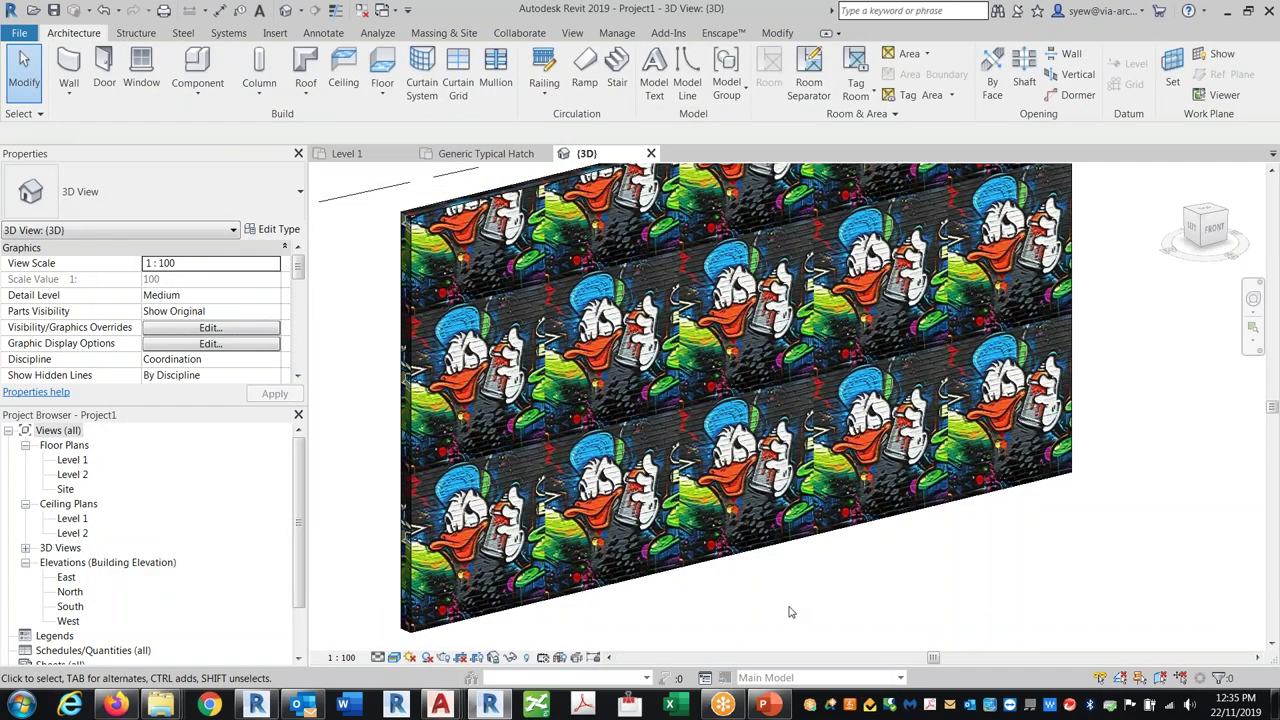
pyautogui.click(723, 33)
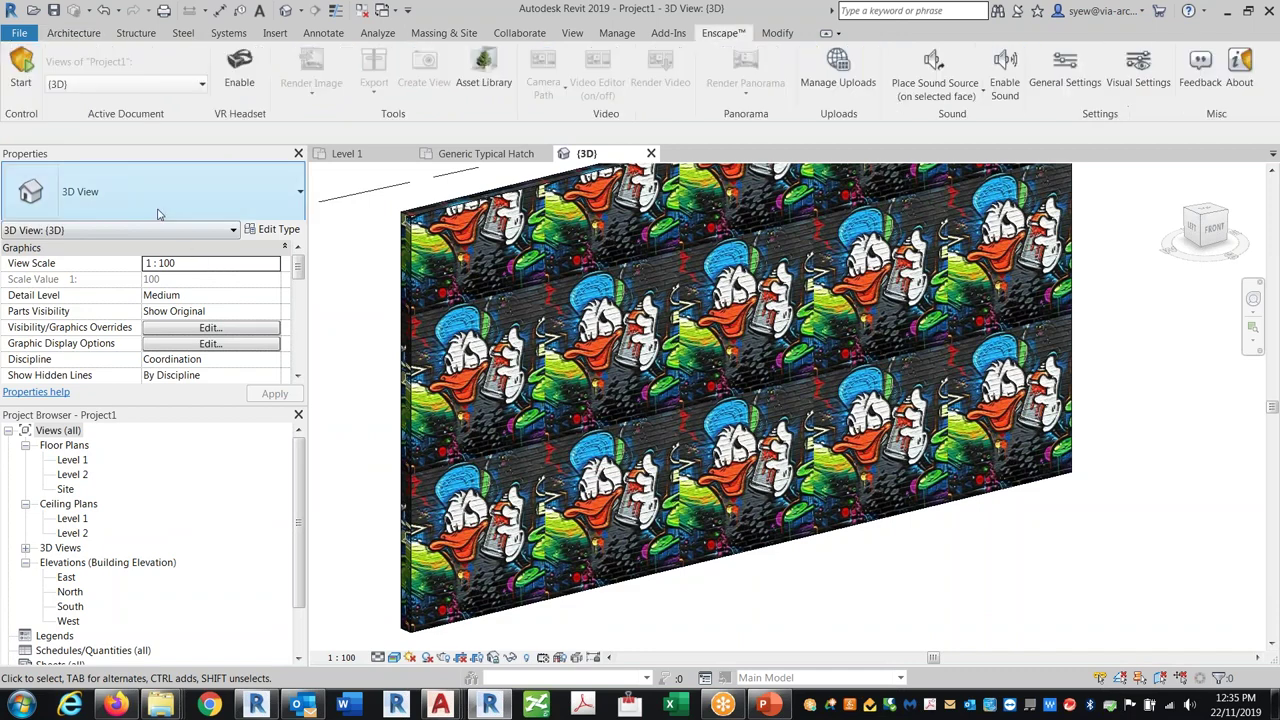
# Start the Enscape real-time preview and fly toward and around the graffiti wall.
pyautogui.click(21, 70)
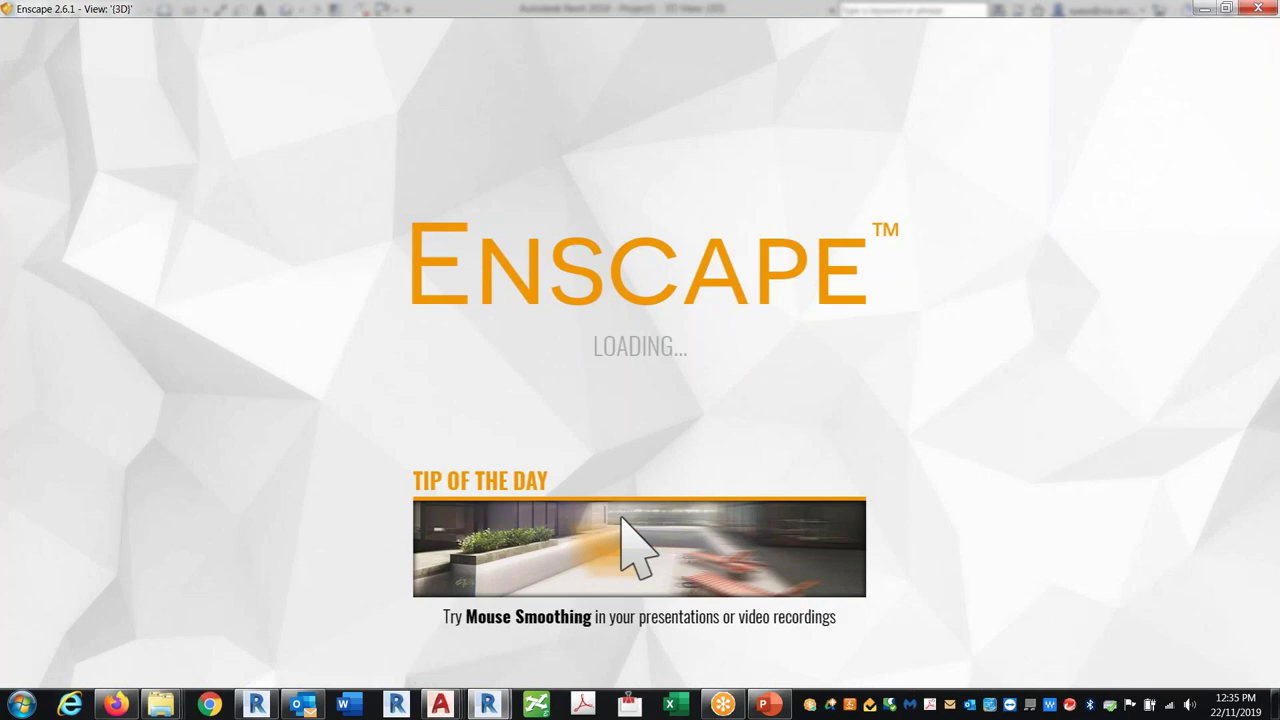
pyautogui.press('w')
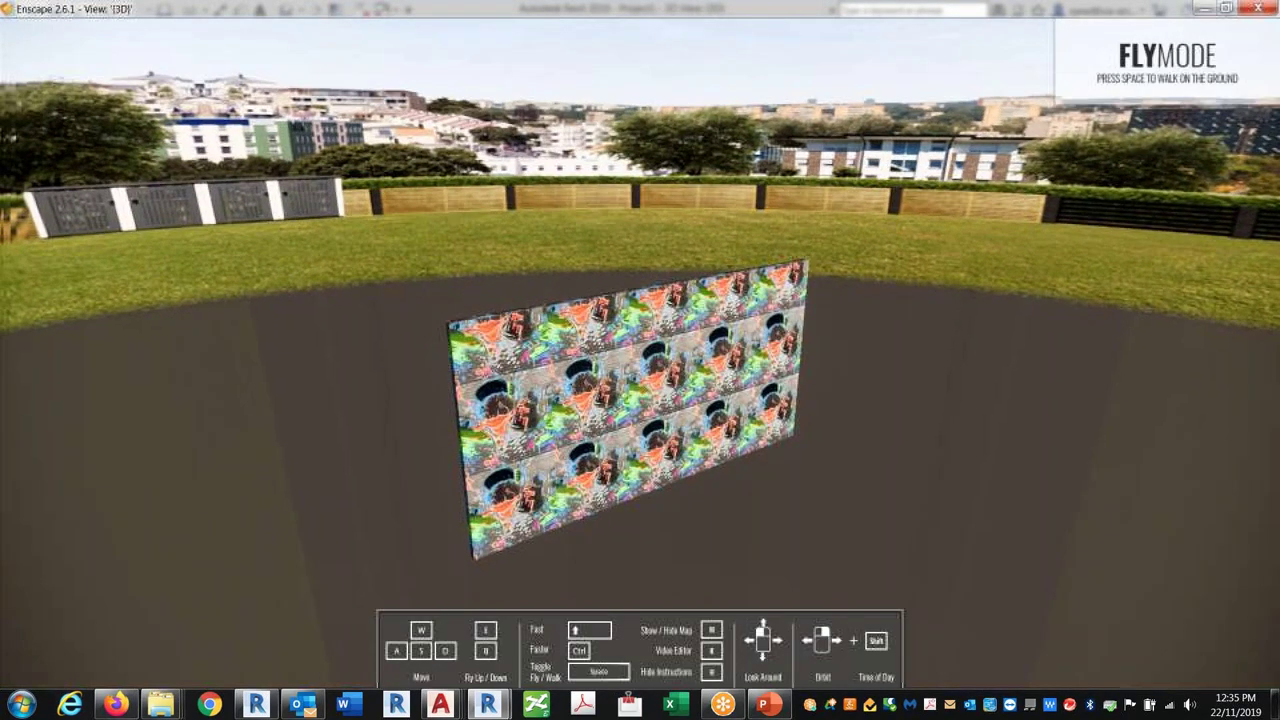
pyautogui.press('space')
pyautogui.press('s')
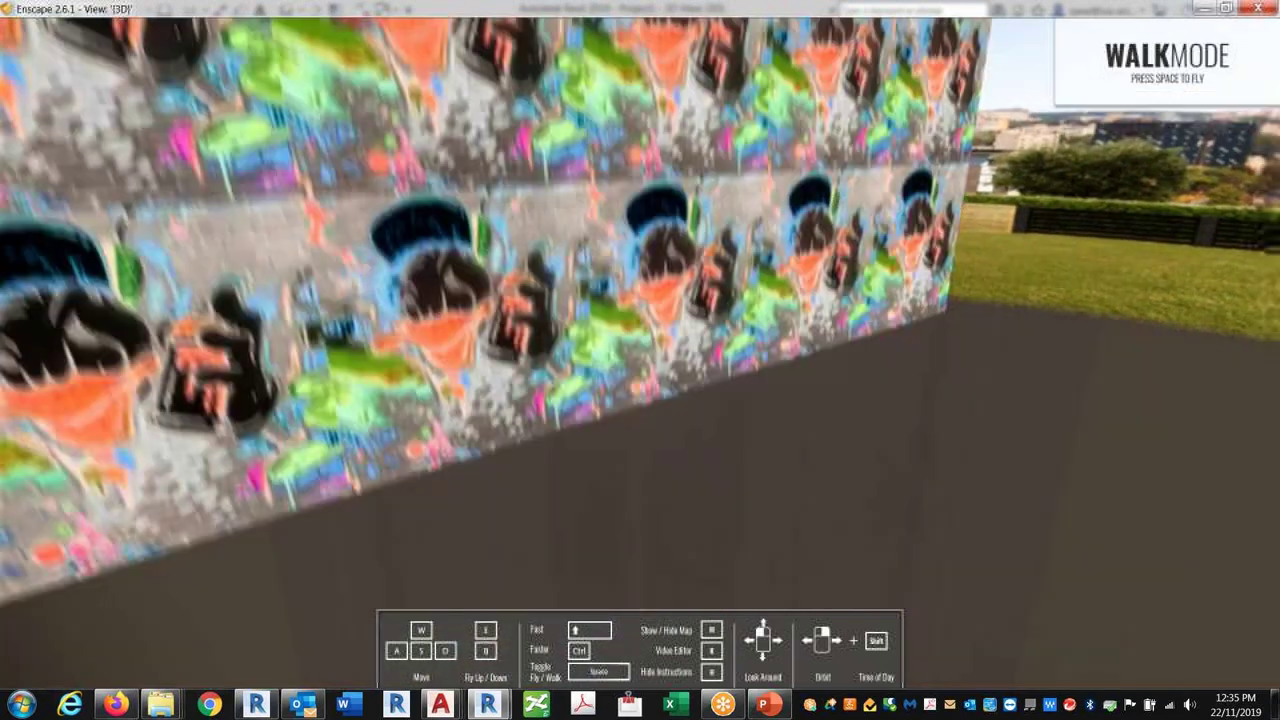
pyautogui.press('space')
pyautogui.press('d')
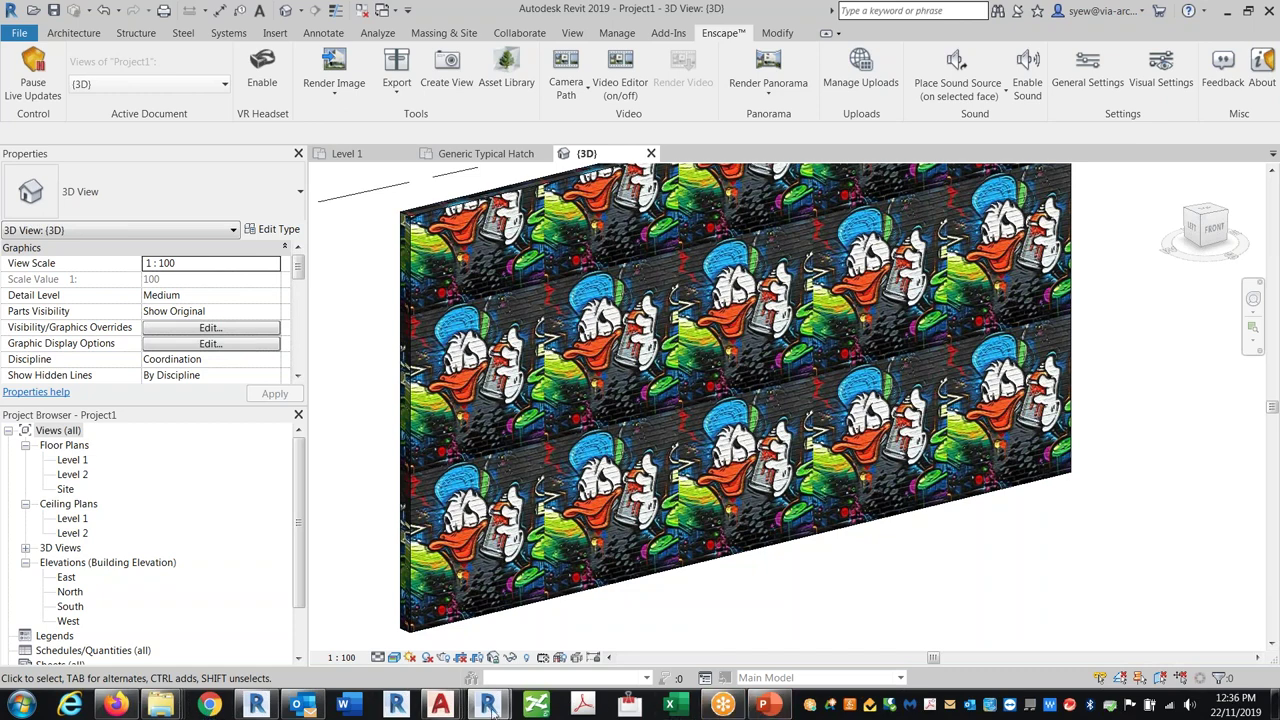
# Fly close to the graffiti in Enscape, turn away, then minimize the preview.
pyautogui.click(575, 615)
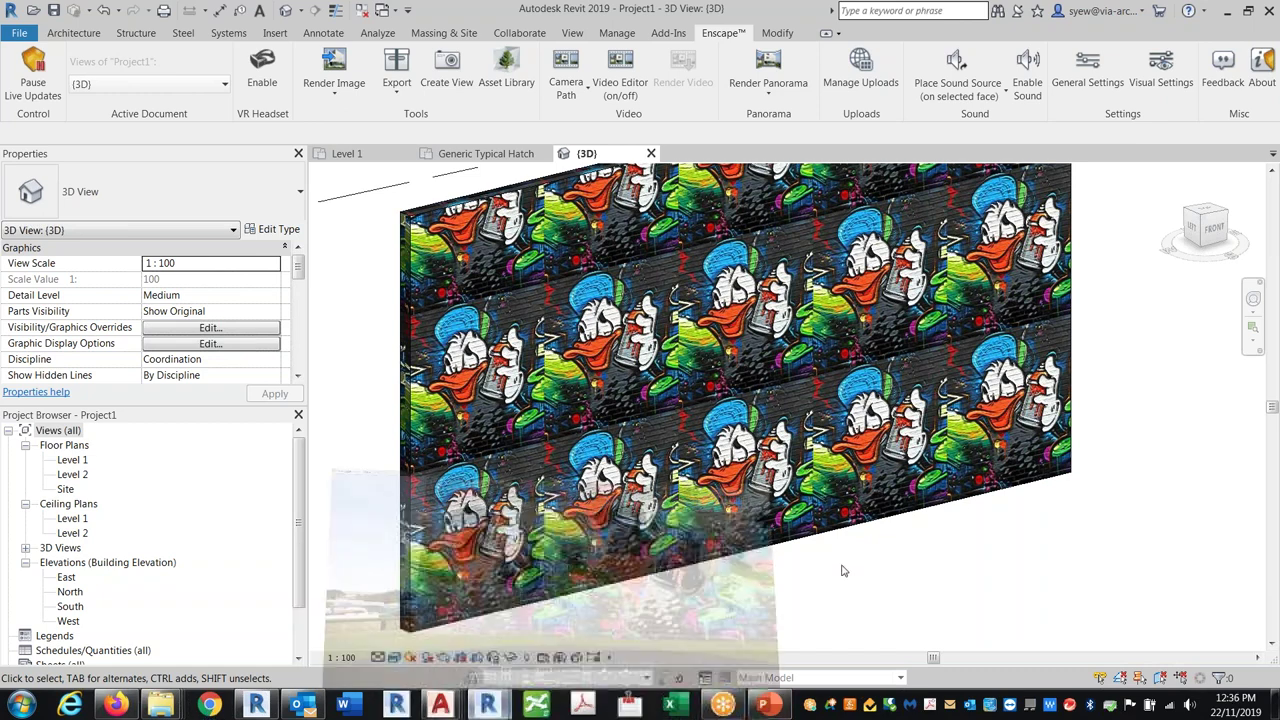
pyautogui.press('w')
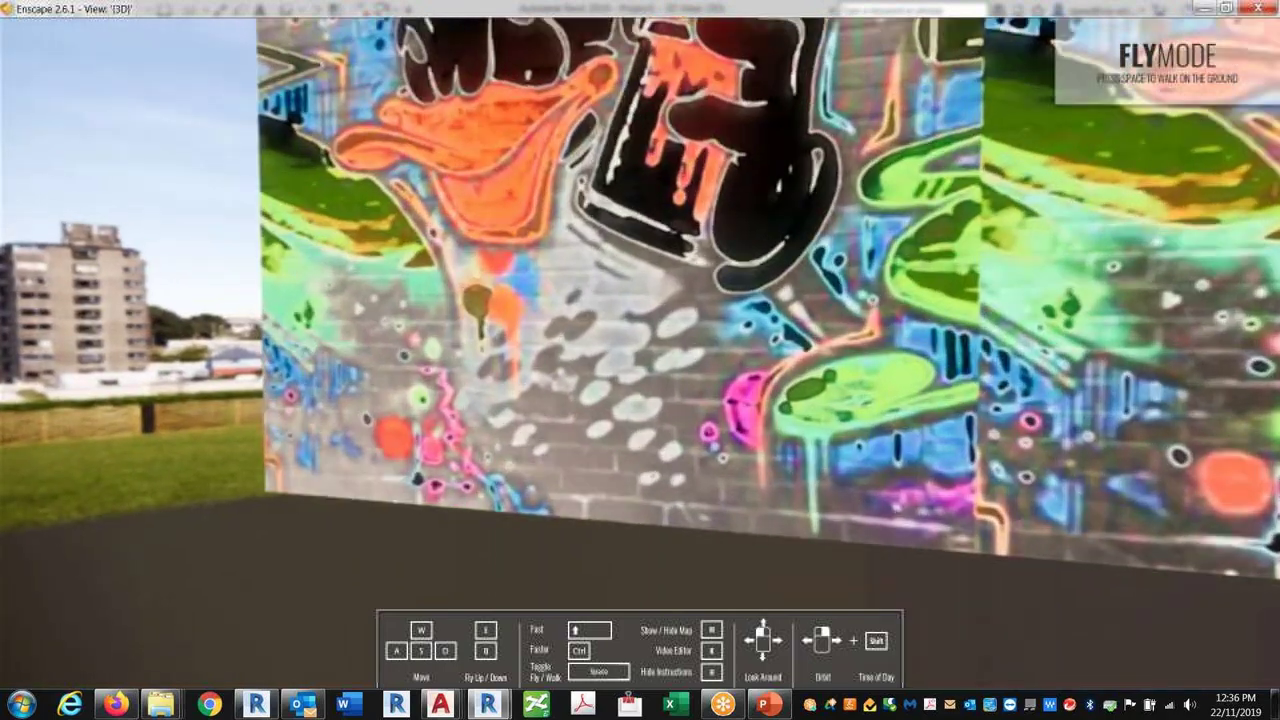
pyautogui.press('w')
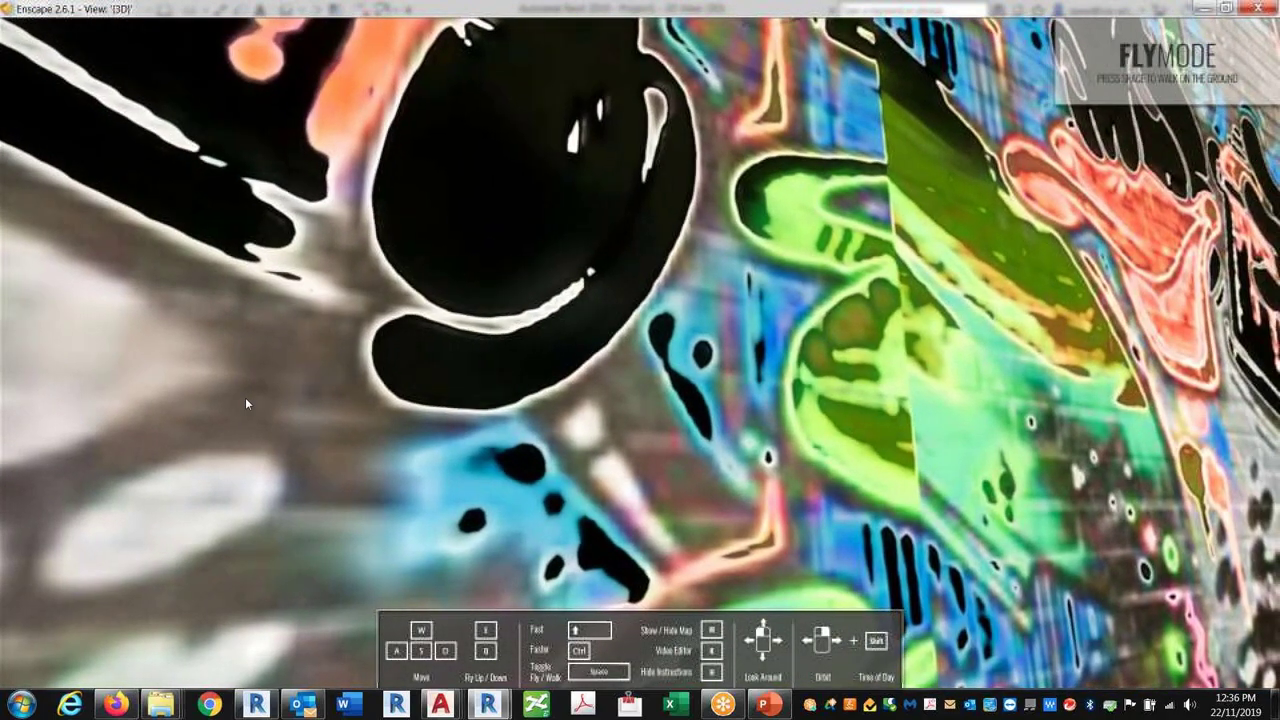
pyautogui.moveTo(382, 404); pyautogui.dragTo(1090, 334)
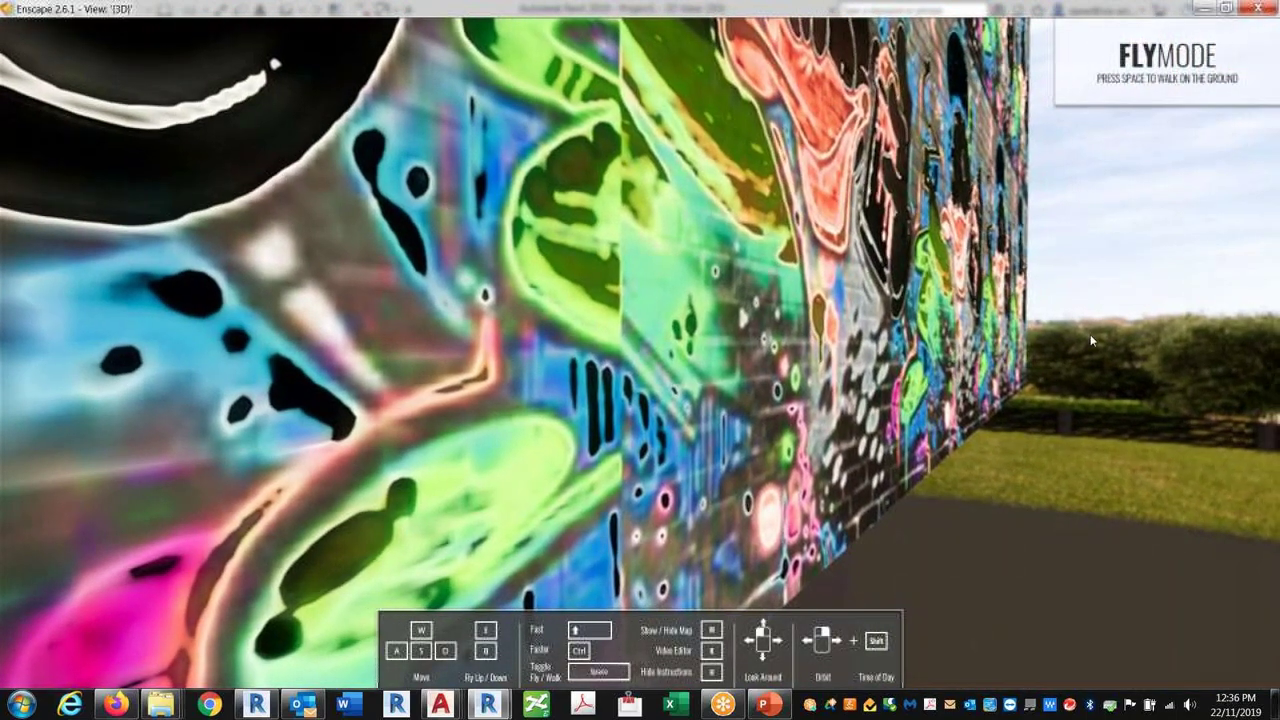
pyautogui.click(1207, 8)
pyautogui.scroll(3, 505, 598)
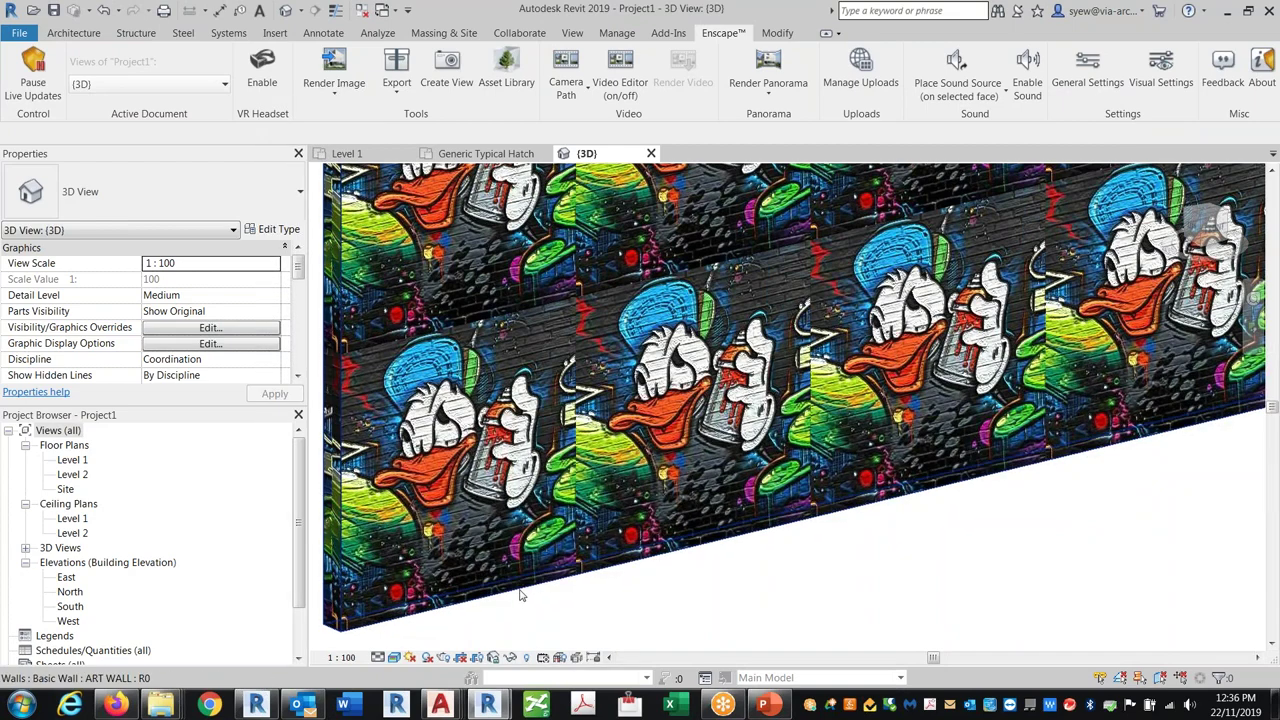
# Review the ART WALL's Art wall graffiti texture, then OK out of material, assembly and type dialogs.
pyautogui.click(519, 595)
pyautogui.doubleClick(600, 443)
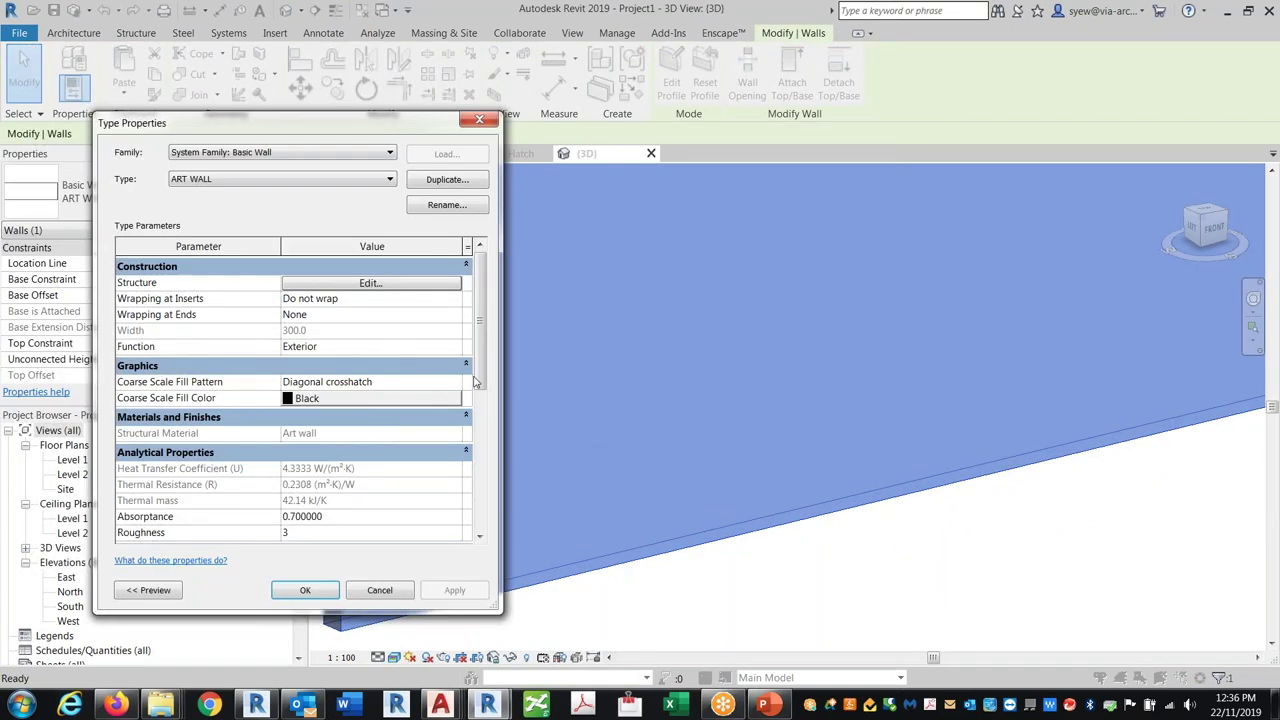
pyautogui.click(430, 284)
pyautogui.click(283, 296)
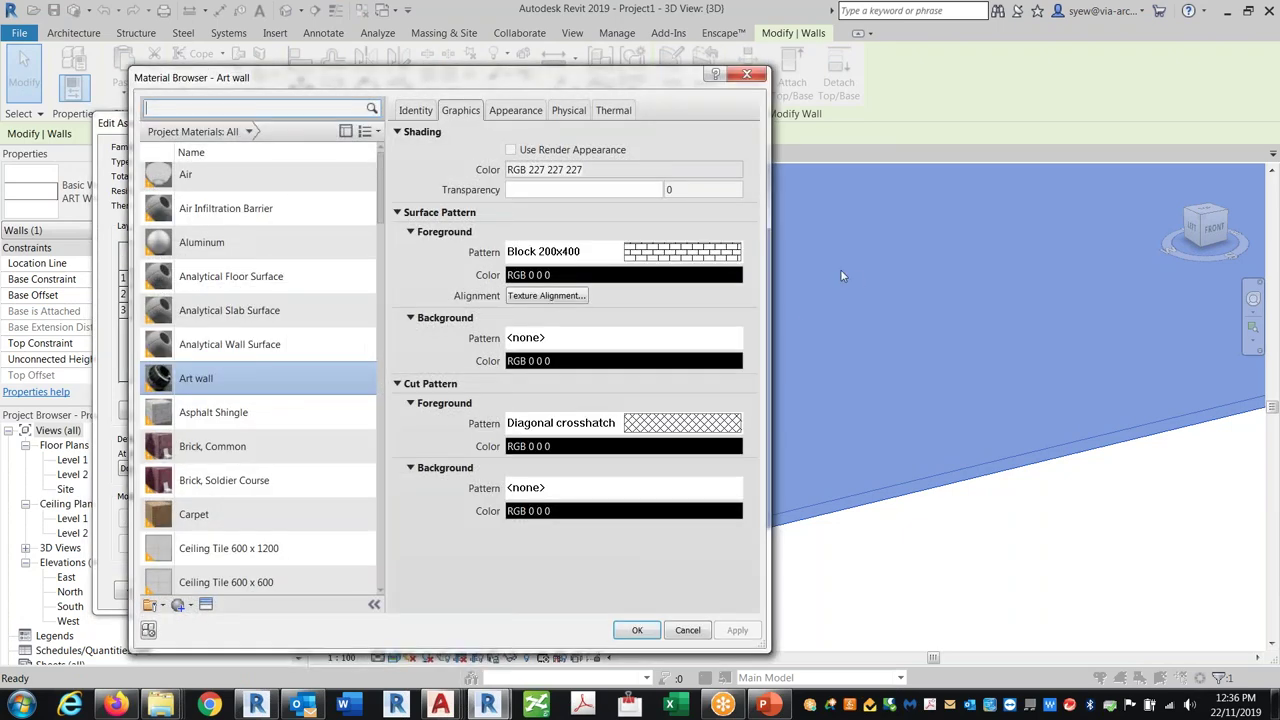
pyautogui.click(516, 110)
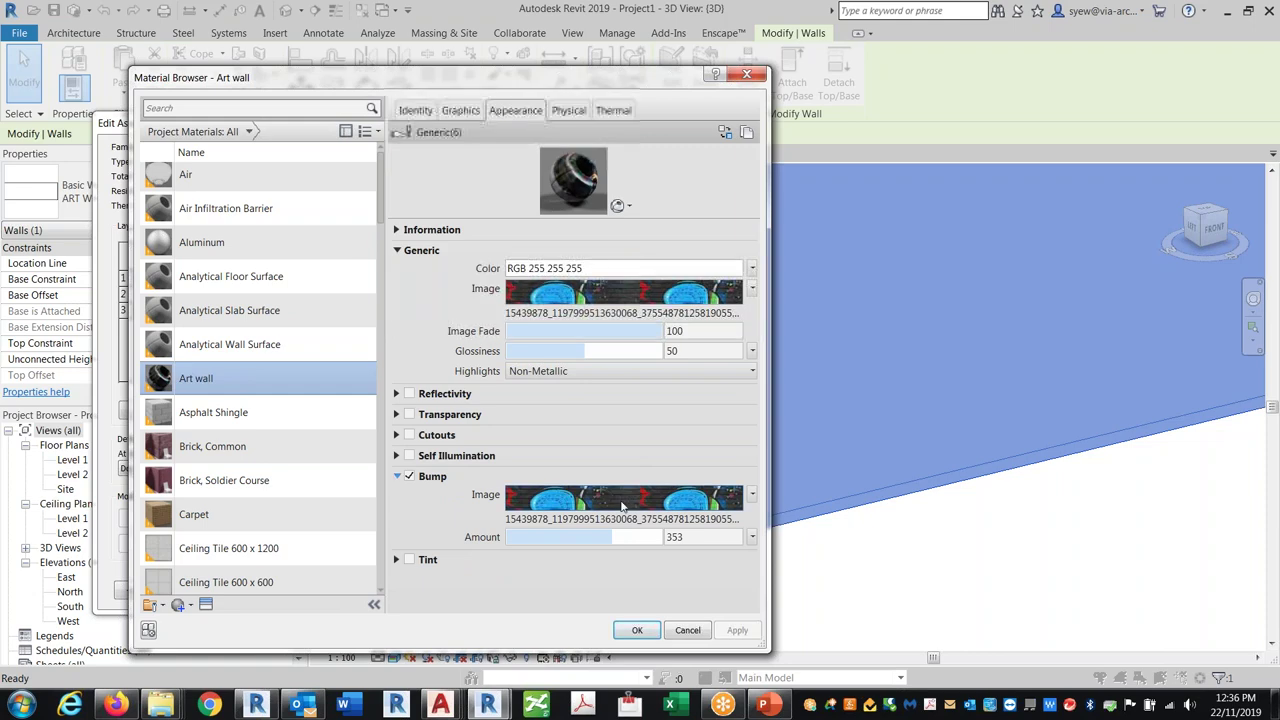
pyautogui.click(588, 296)
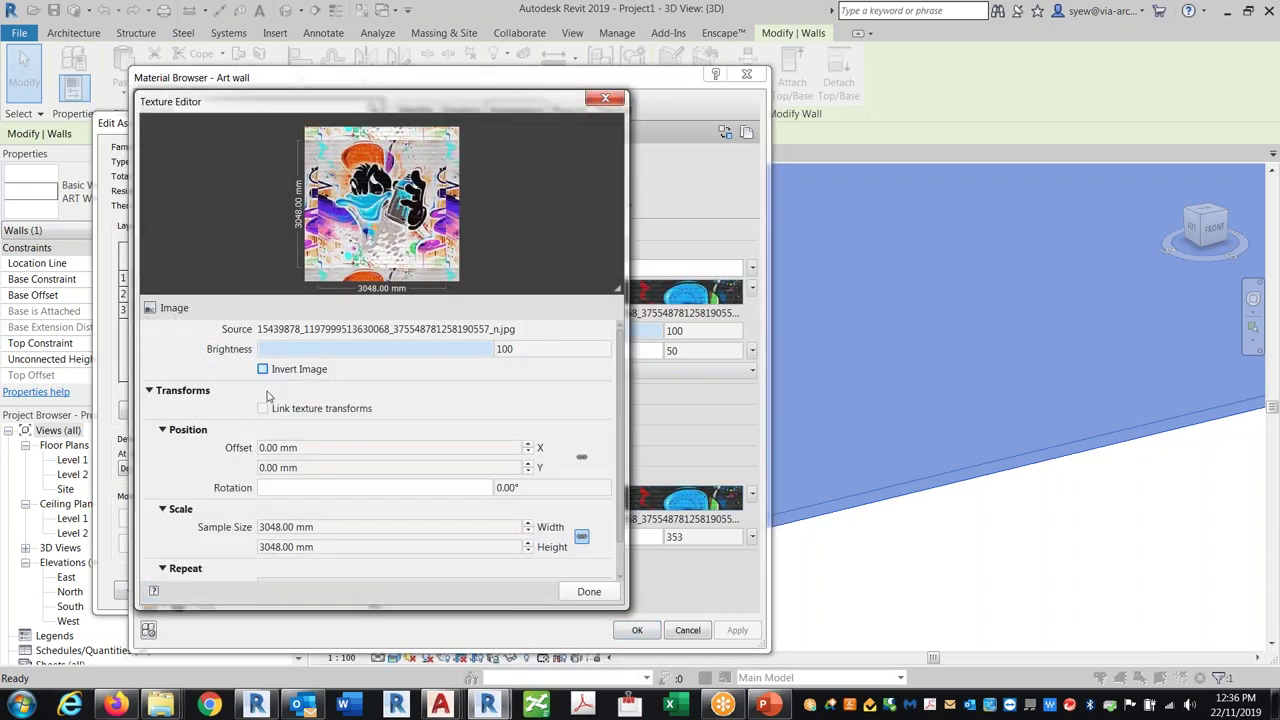
pyautogui.click(589, 591)
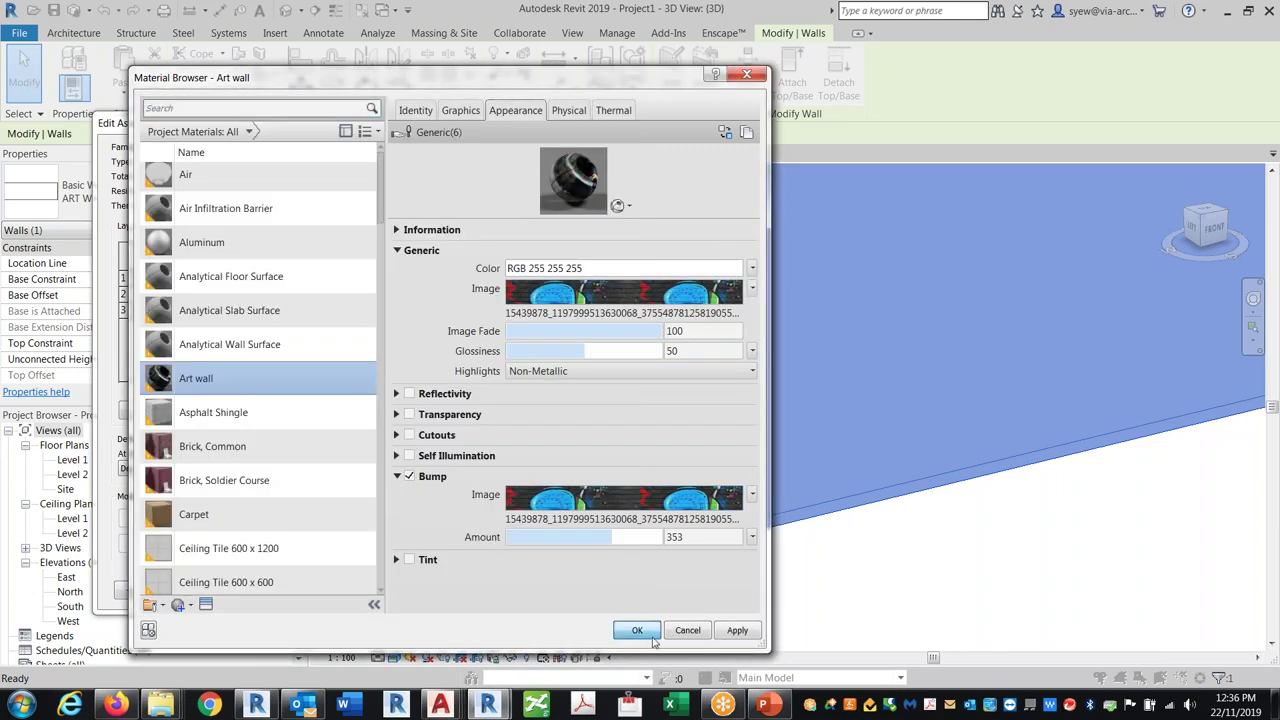
pyautogui.click(637, 630)
pyautogui.click(283, 578)
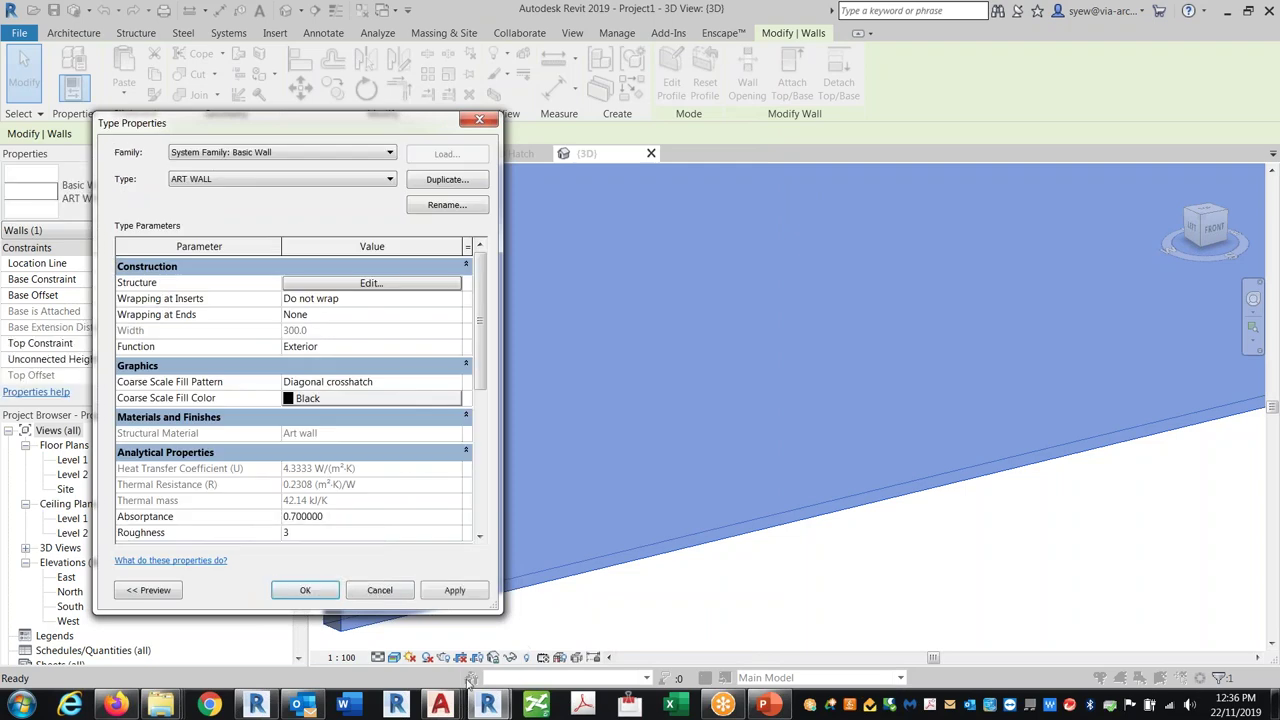
pyautogui.click(303, 591)
# Check the Enscape preview, then reopen the ART WALL's type properties and layer assembly.
pyautogui.moveTo(487, 706)
pyautogui.click(502, 568)
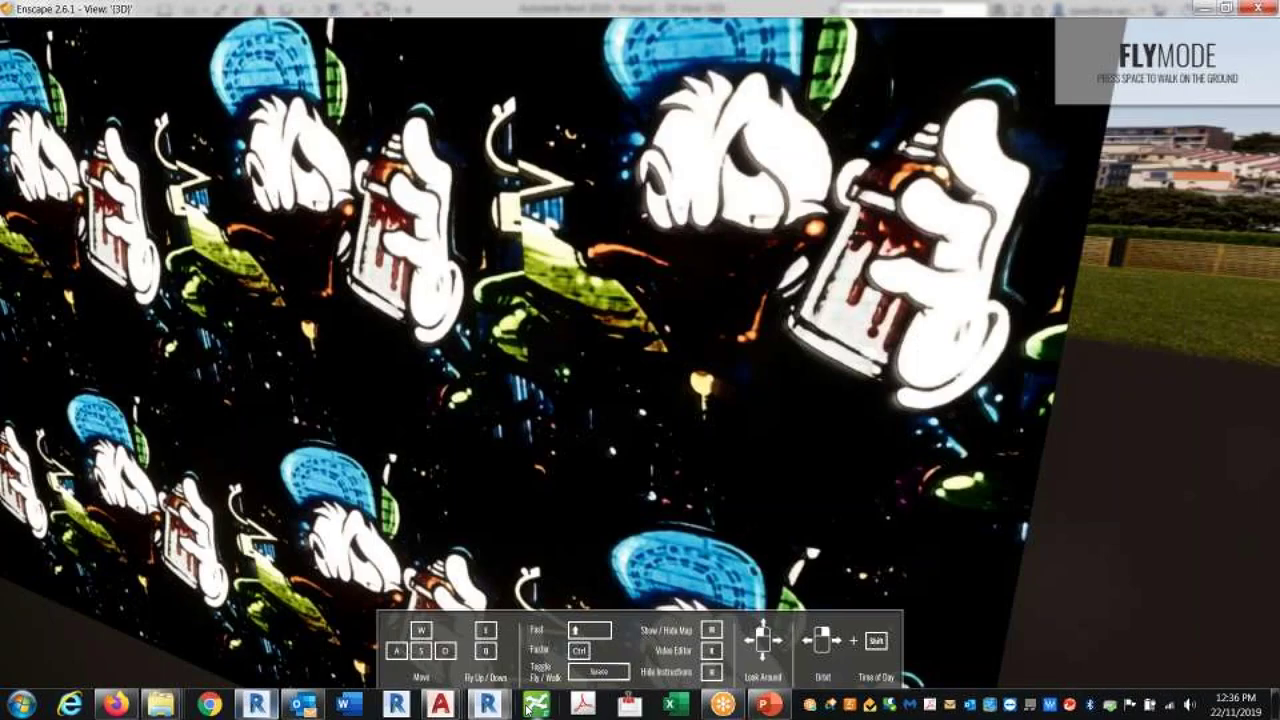
pyautogui.moveTo(487, 704)
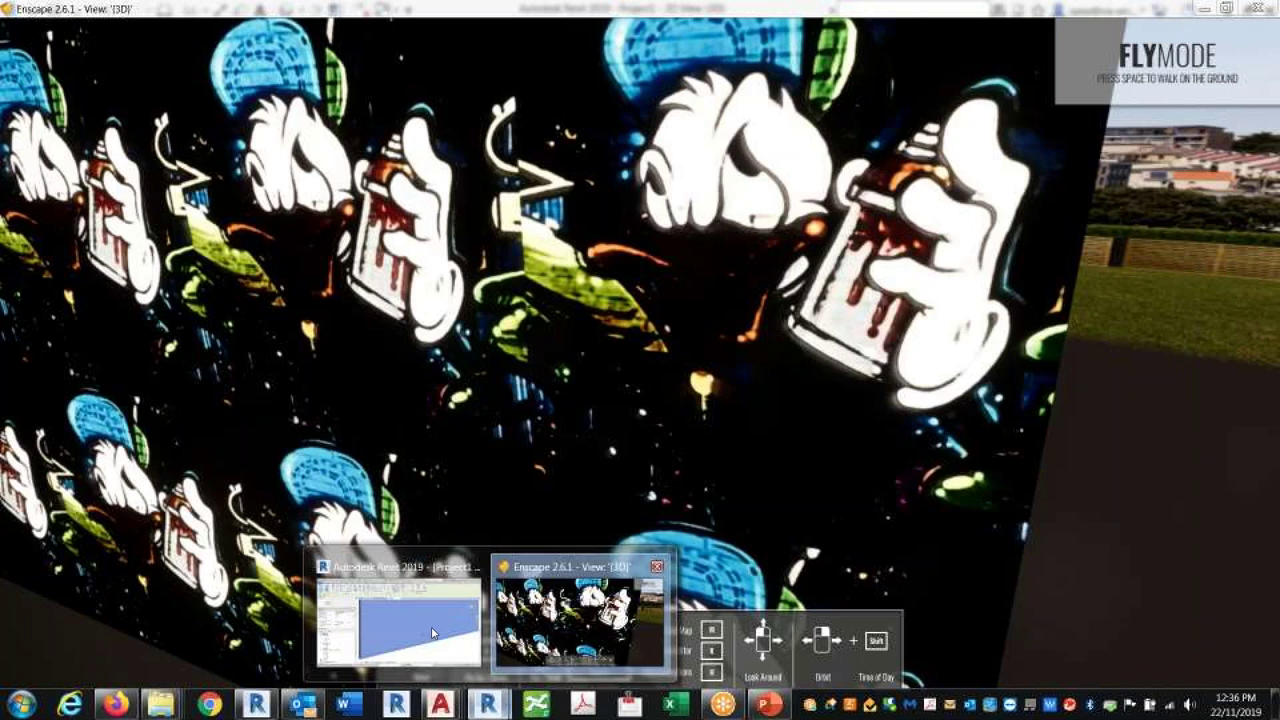
pyautogui.click(400, 600)
pyautogui.click(275, 229)
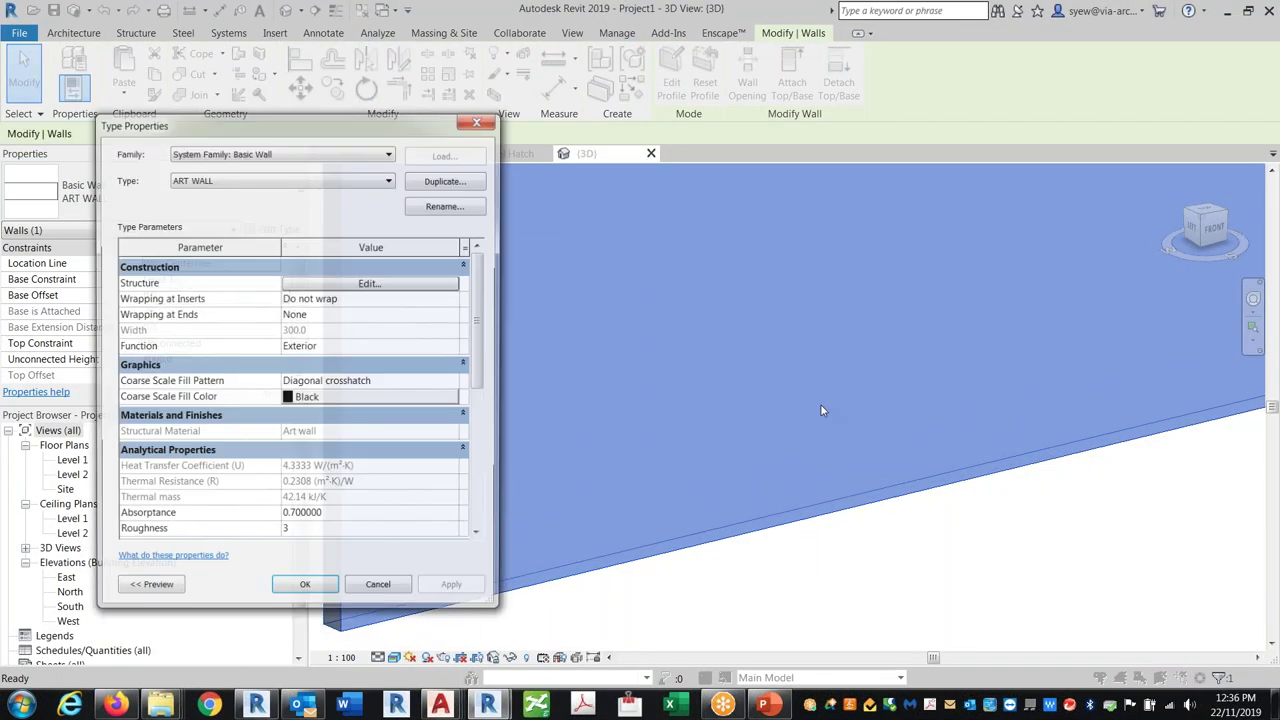
pyautogui.click(384, 283)
# Set the Art wall material's bump amount from 353 to 10, apply, and confirm all dialogs.
pyautogui.click(283, 295)
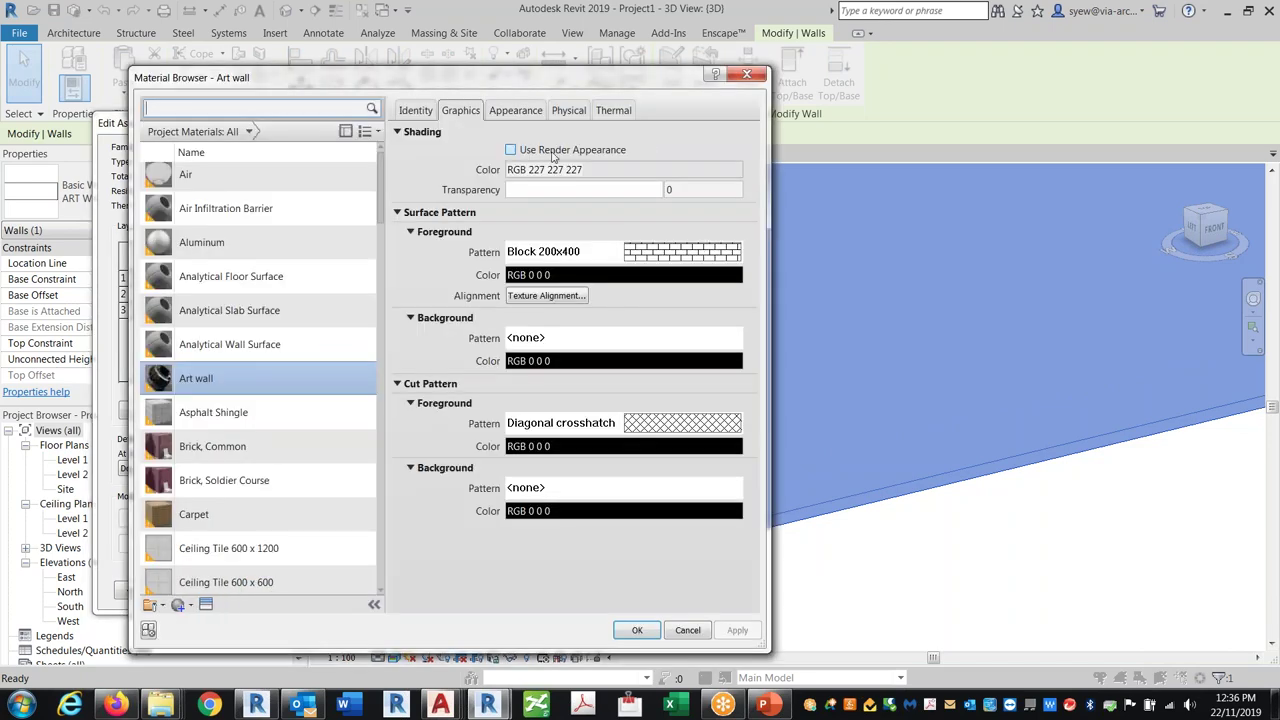
pyautogui.click(512, 110)
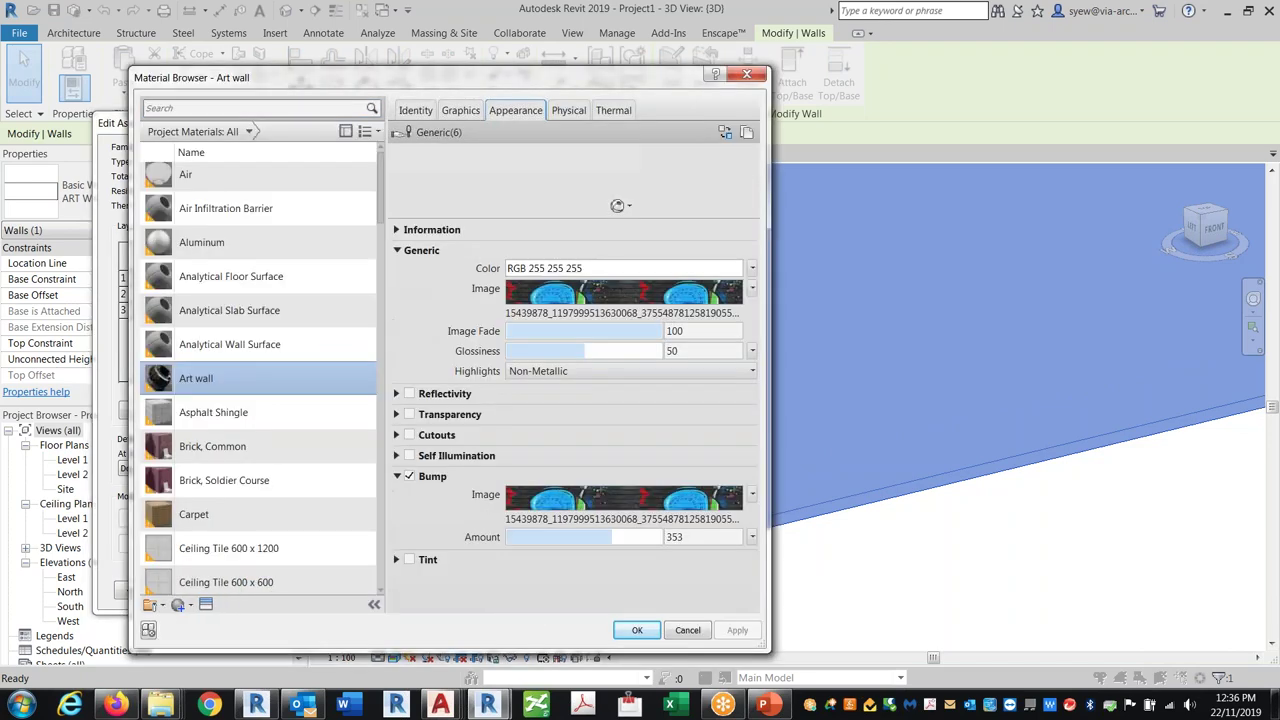
pyautogui.click(587, 503)
pyautogui.click(586, 594)
pyautogui.moveTo(612, 537); pyautogui.dragTo(580, 536)
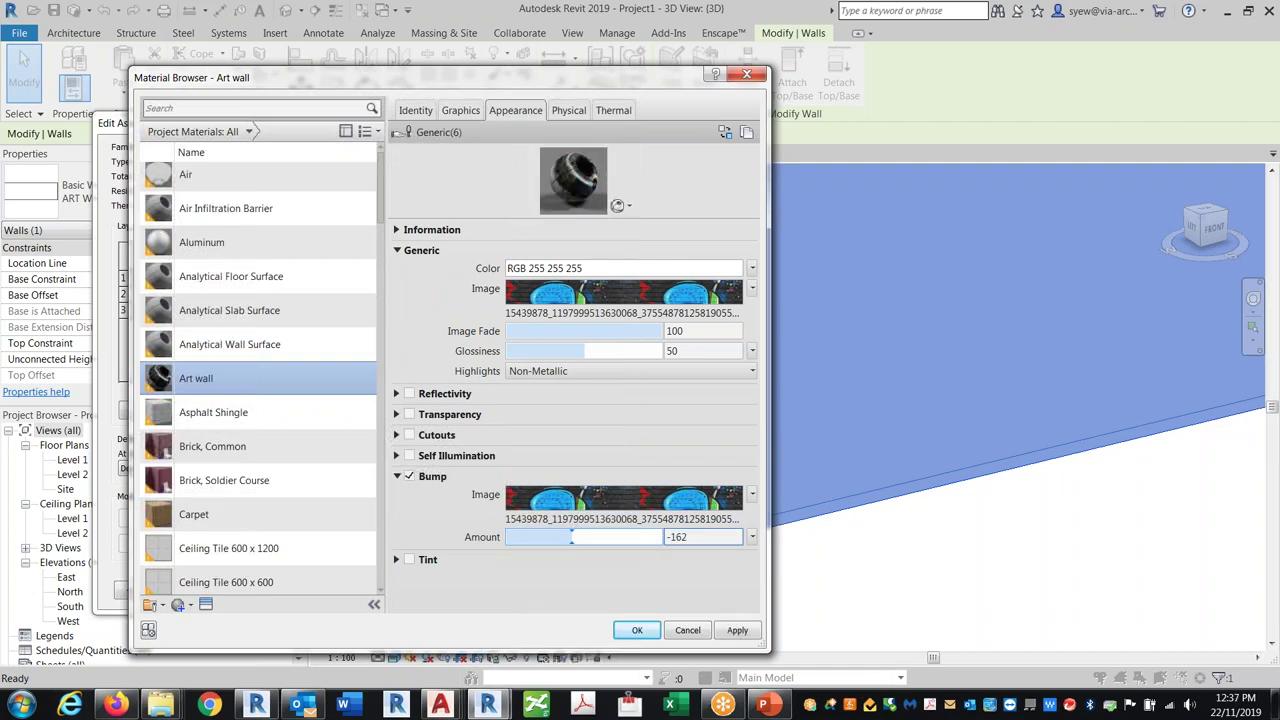
pyautogui.click(703, 537)
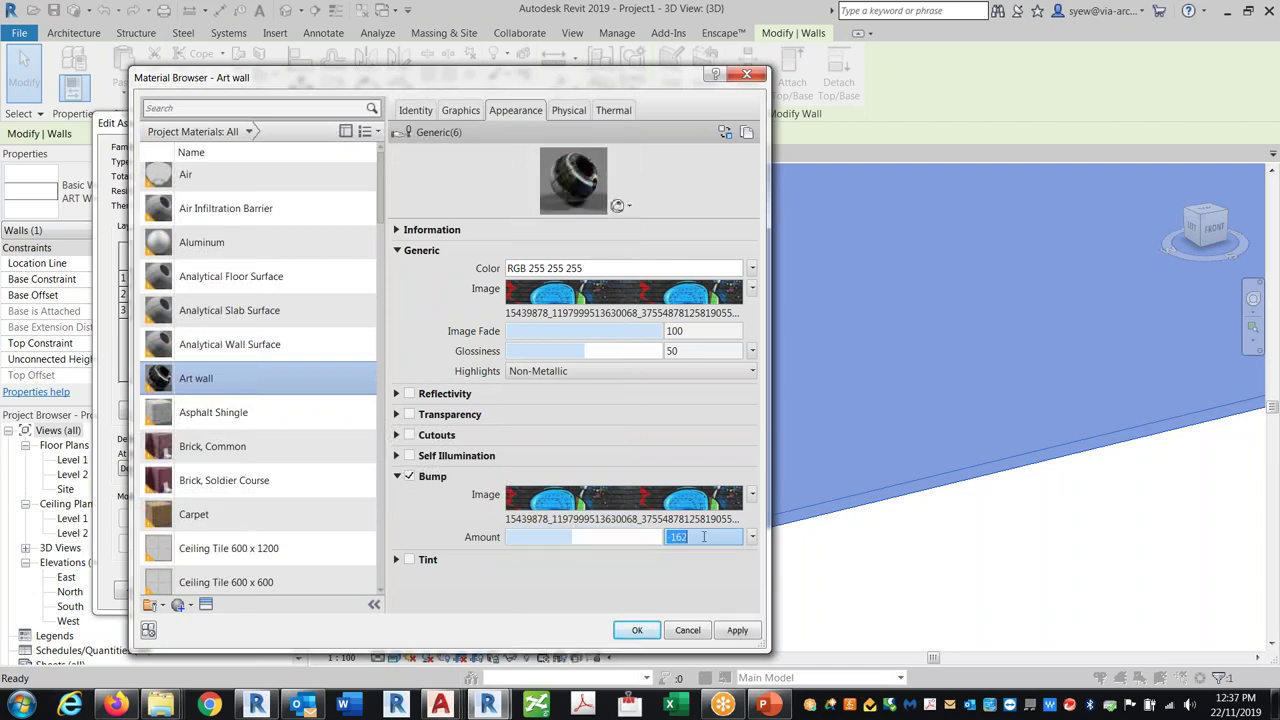
pyautogui.click(748, 632)
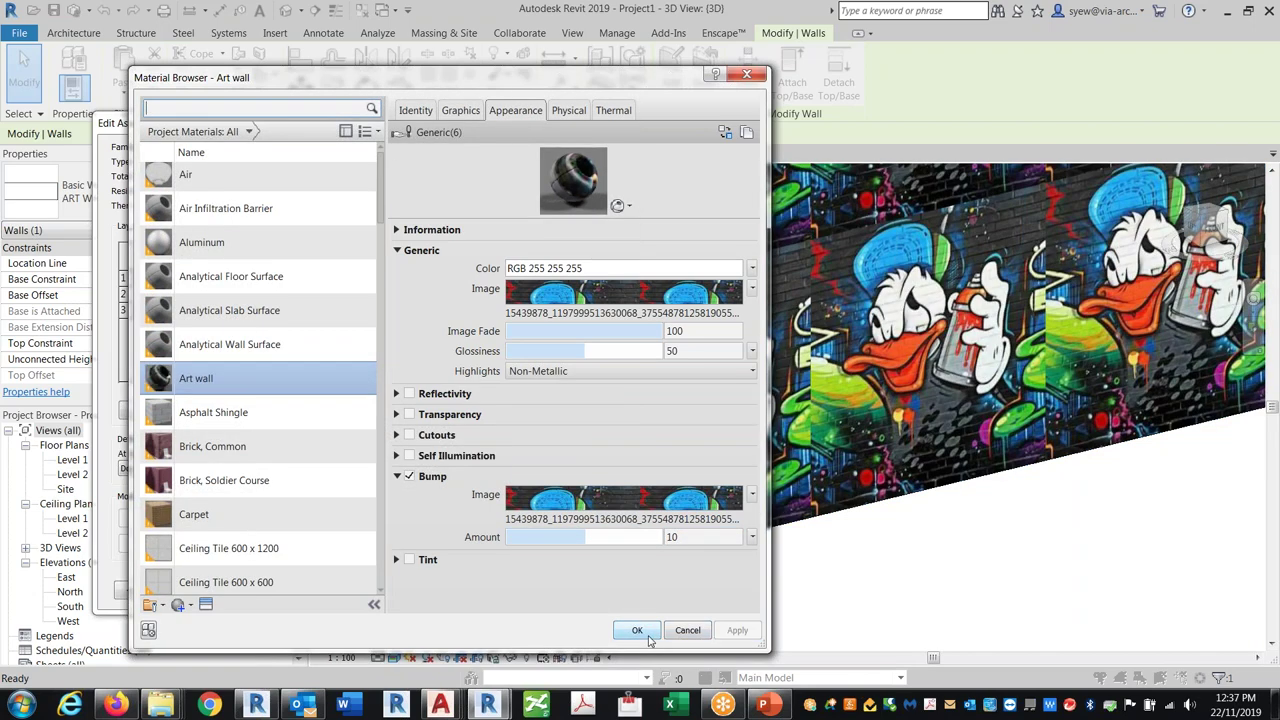
pyautogui.click(644, 634)
pyautogui.click(288, 577)
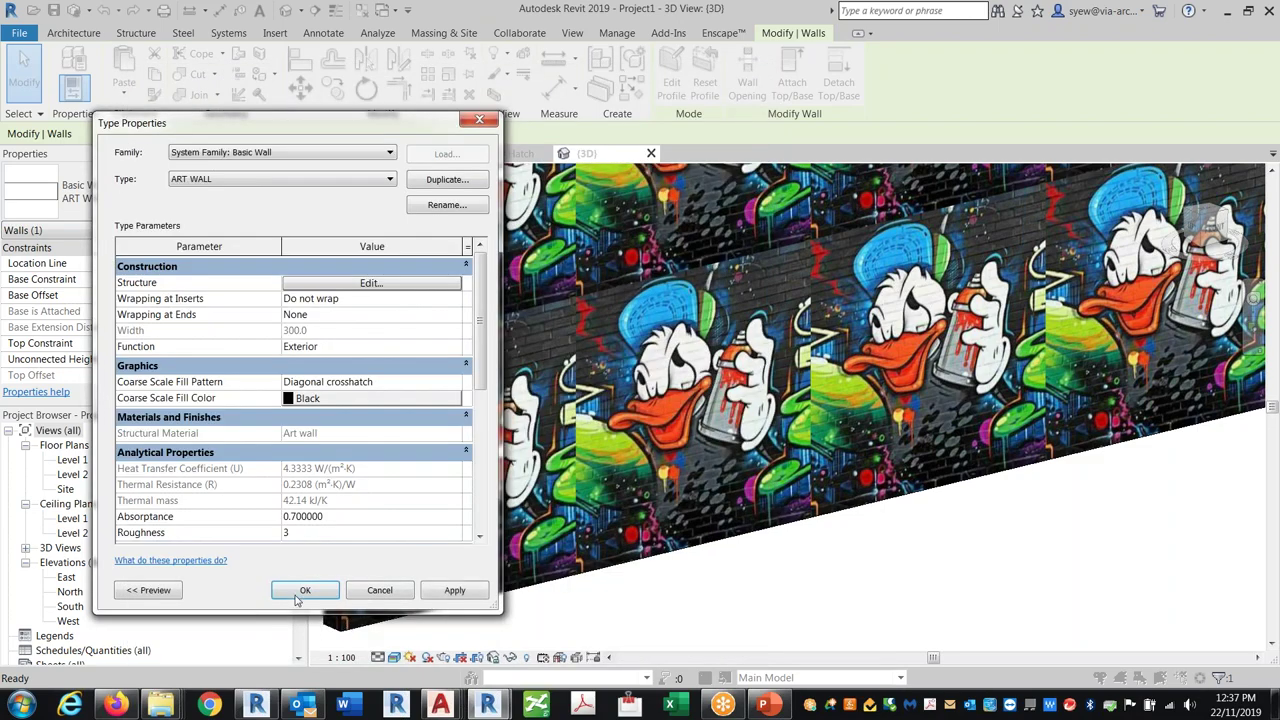
pyautogui.click(299, 592)
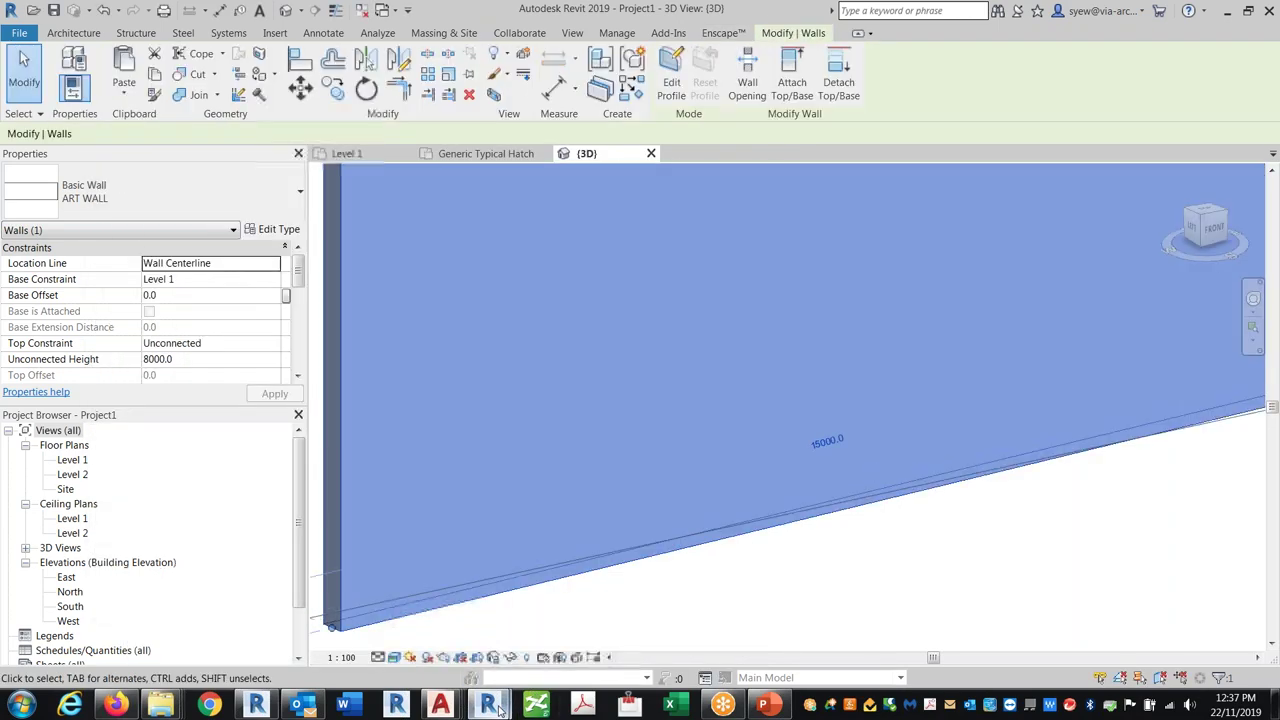
# Orbit and fly around the graffiti wall in Enscape with the time of day at 09:10.
pyautogui.moveTo(488, 705)
pyautogui.click(530, 650)
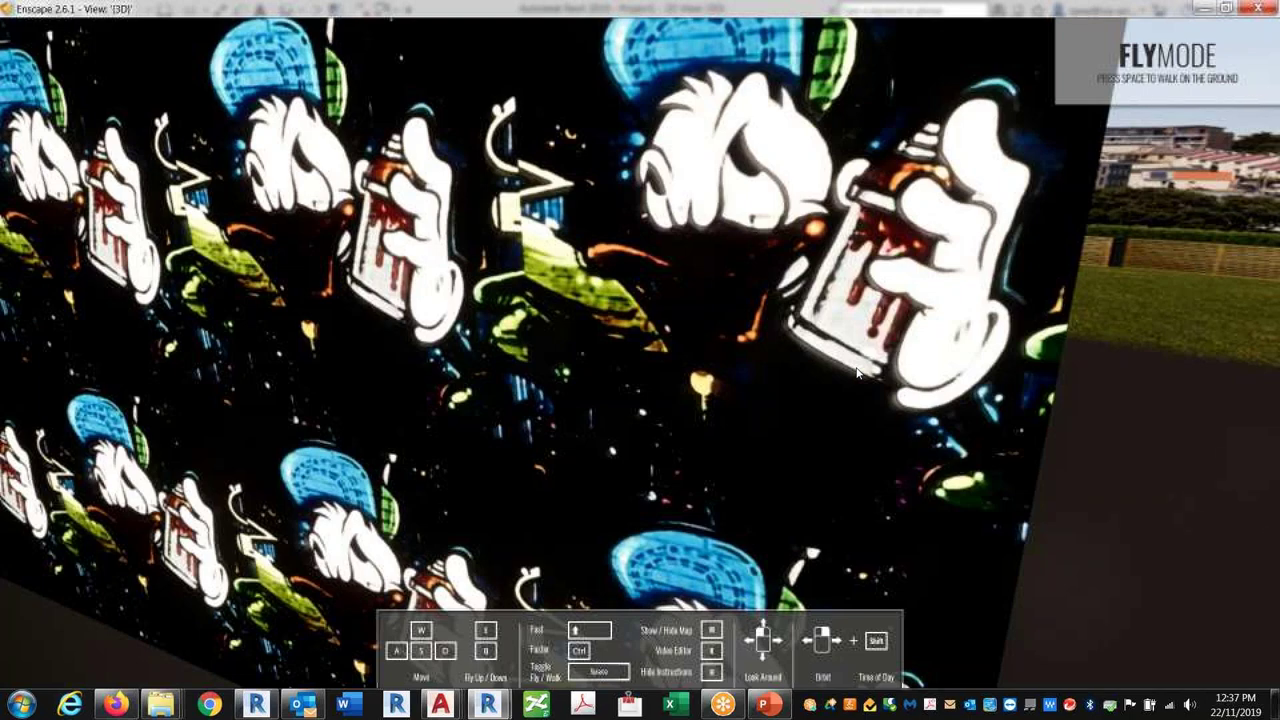
pyautogui.moveTo(857, 372); pyautogui.dragTo(909, 371, button='right')
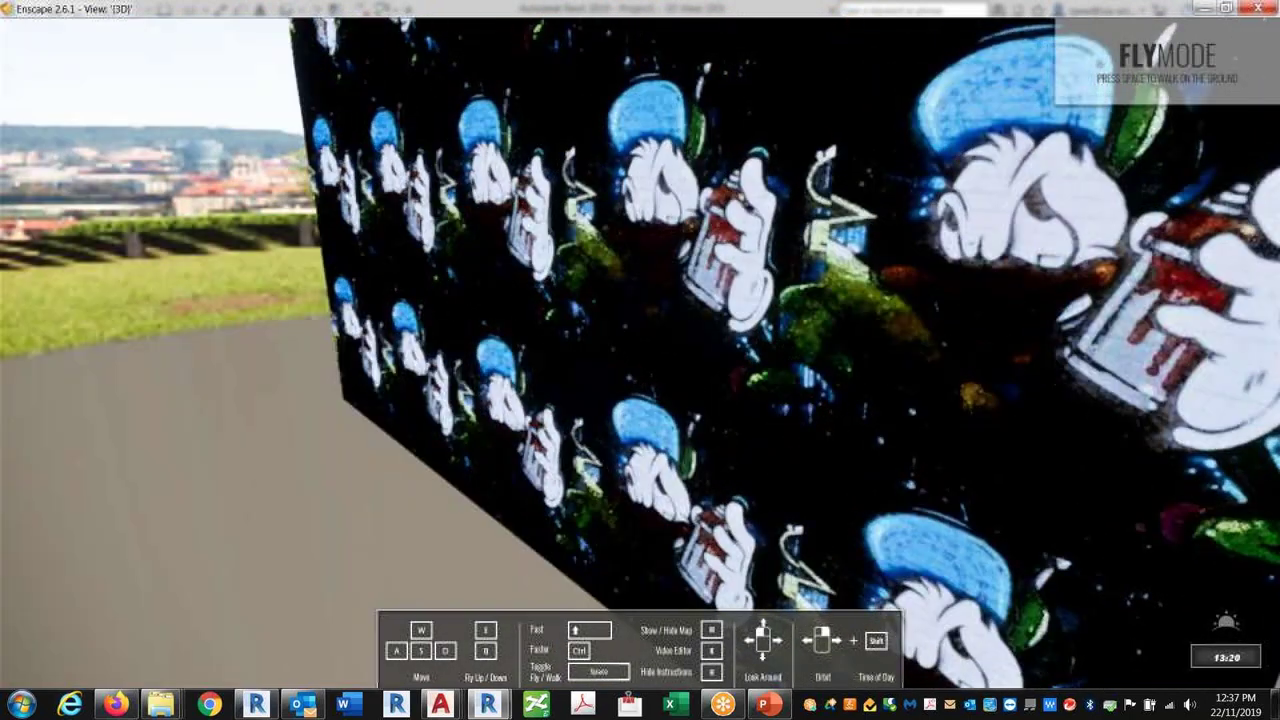
pyautogui.keyDown('shift'); pyautogui.moveTo(527, 417); pyautogui.dragTo(470, 417, button='right'); pyautogui.keyUp('shift')
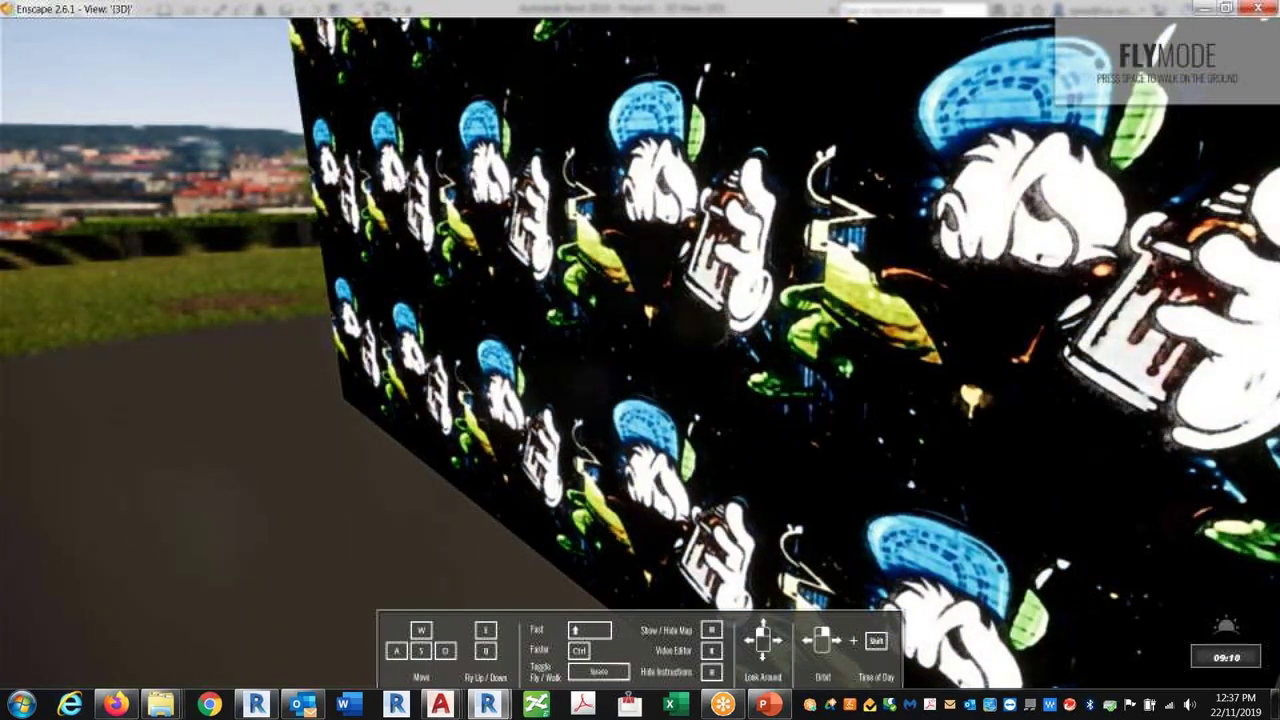
pyautogui.press('w')
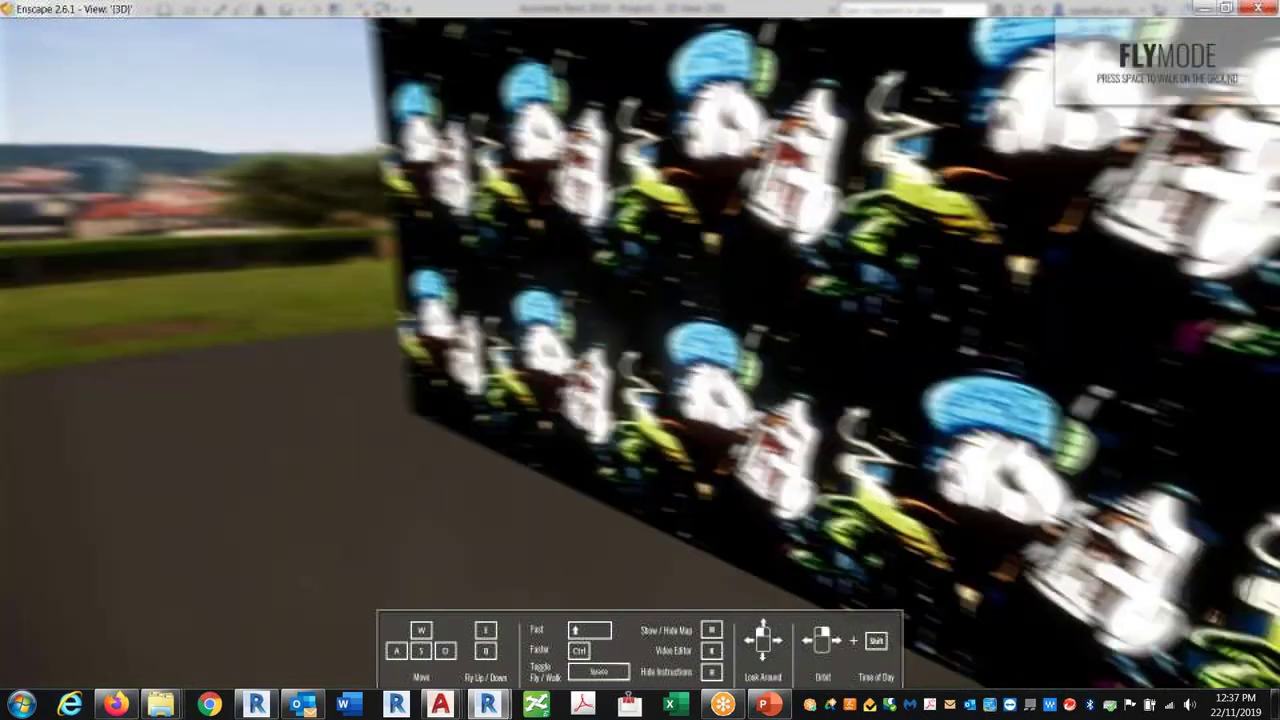
pyautogui.press('w')
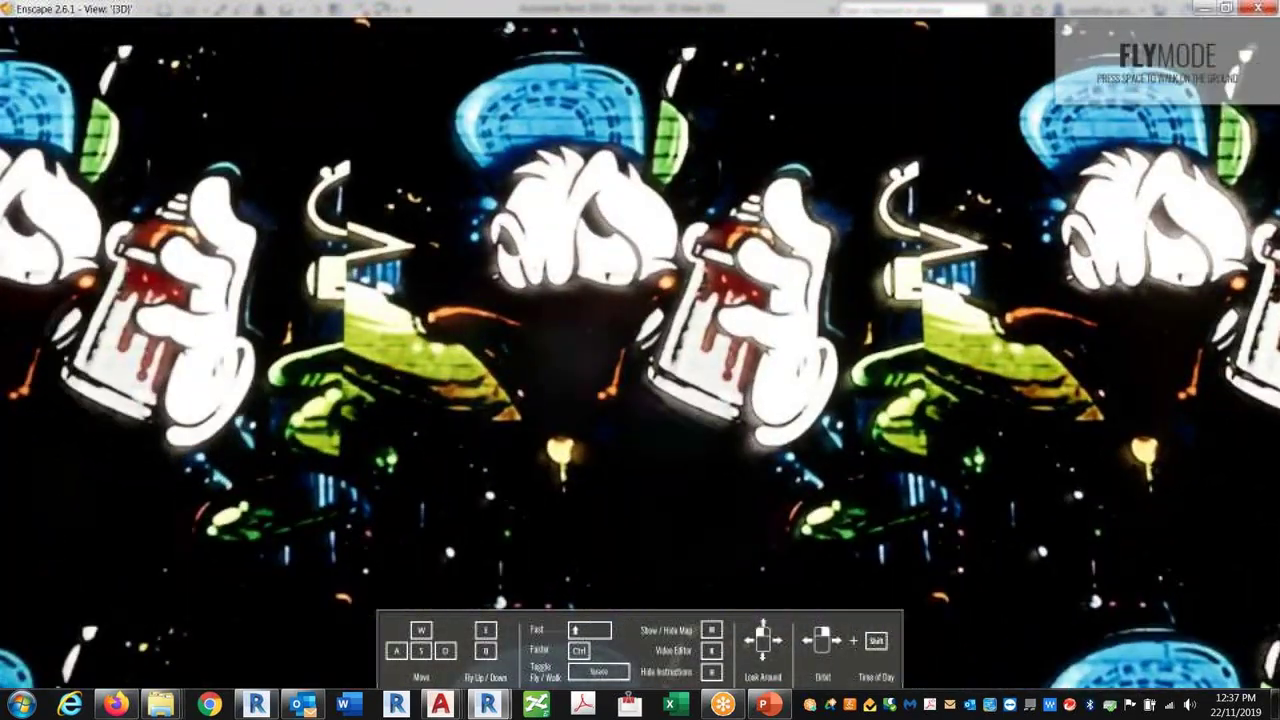
pyautogui.press('s')
pyautogui.moveTo(700, 314); pyautogui.dragTo(810, 314)
pyautogui.press('w')
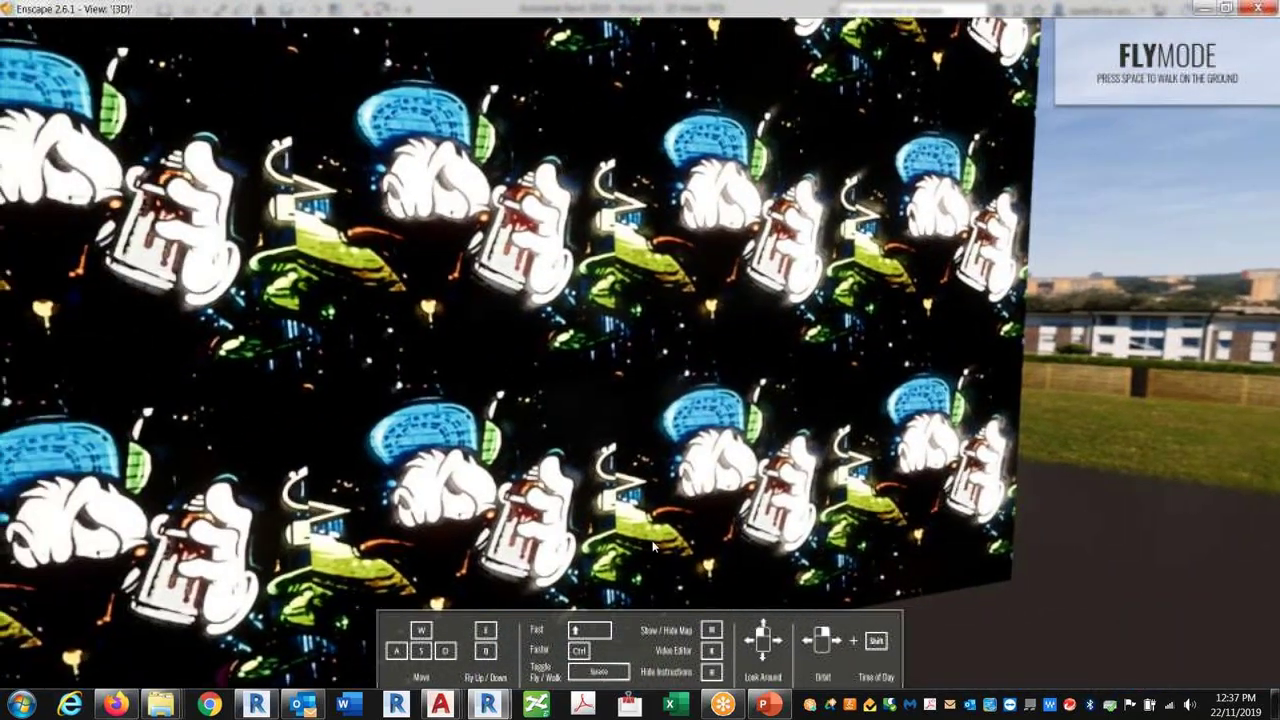
pyautogui.moveTo(443, 704)
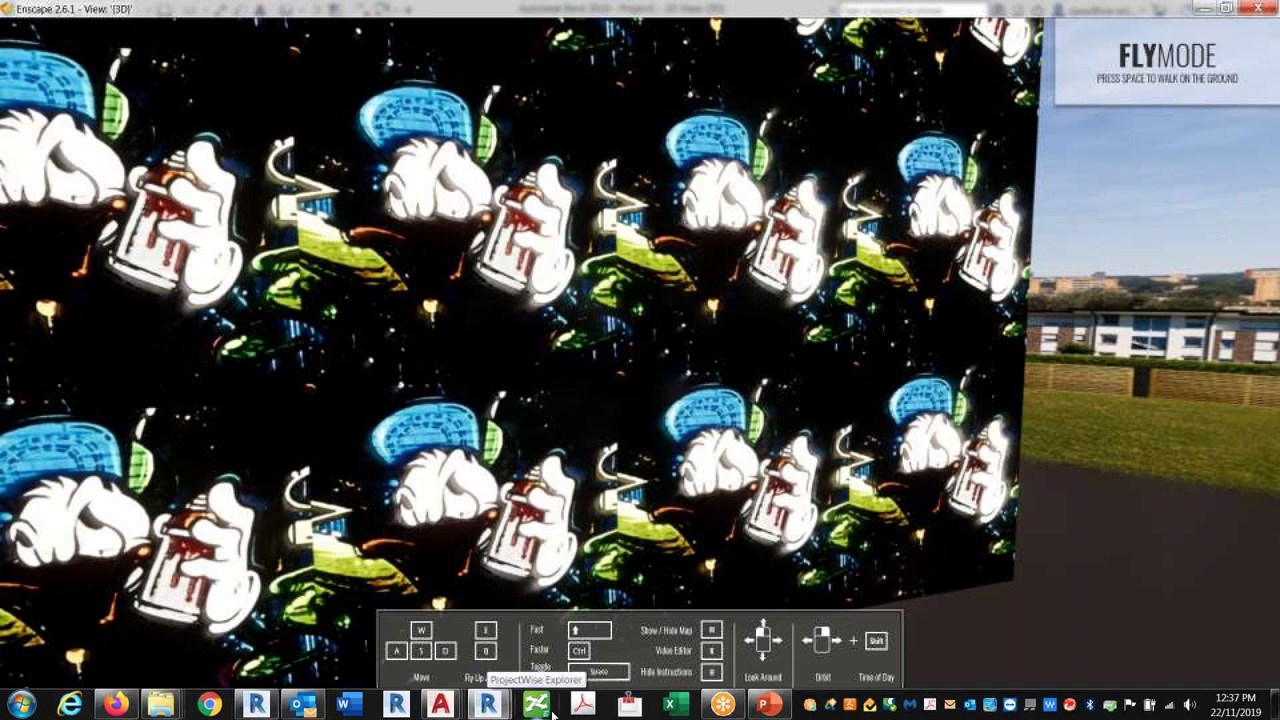
# Switch the Revit 3D view to Hidden Line visual style.
pyautogui.moveTo(487, 705)
pyautogui.click(464, 620)
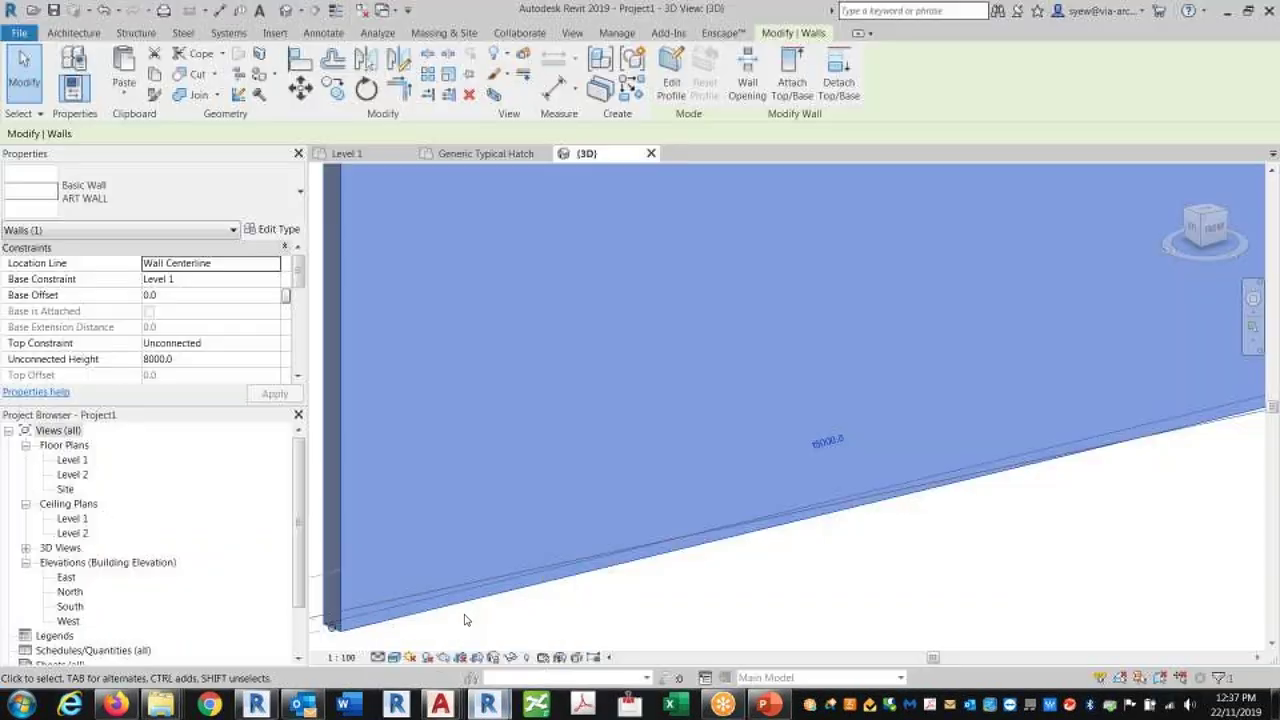
pyautogui.click(769, 597)
pyautogui.scroll(-3, 789, 583)
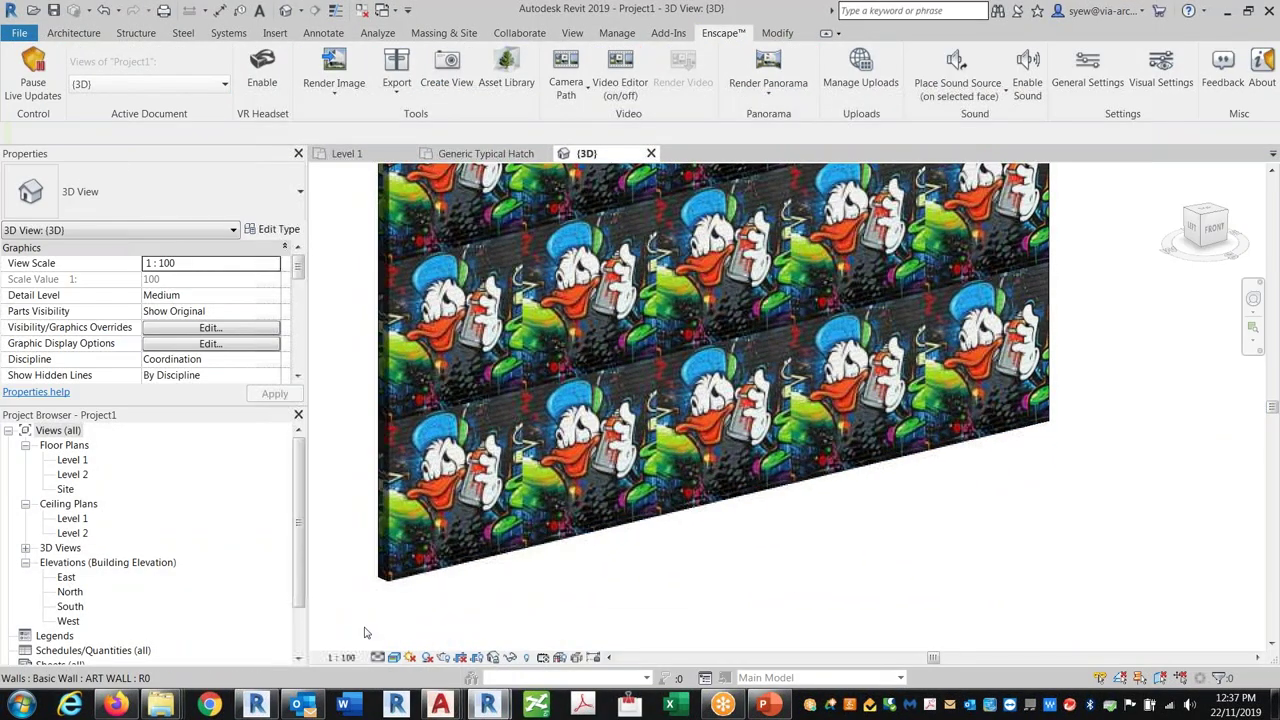
pyautogui.click(394, 657)
pyautogui.click(433, 575)
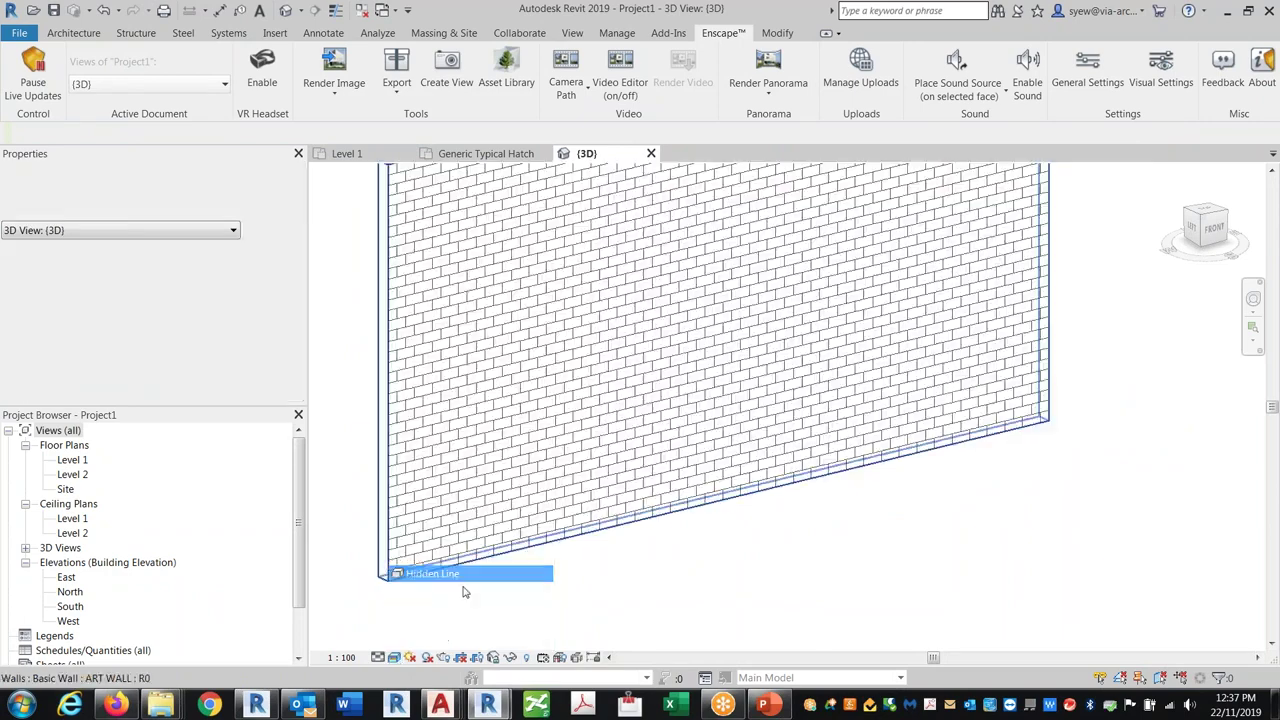
# Open the ART WALL structure layer's Art wall material settings.
pyautogui.click(658, 512)
pyautogui.click(279, 229)
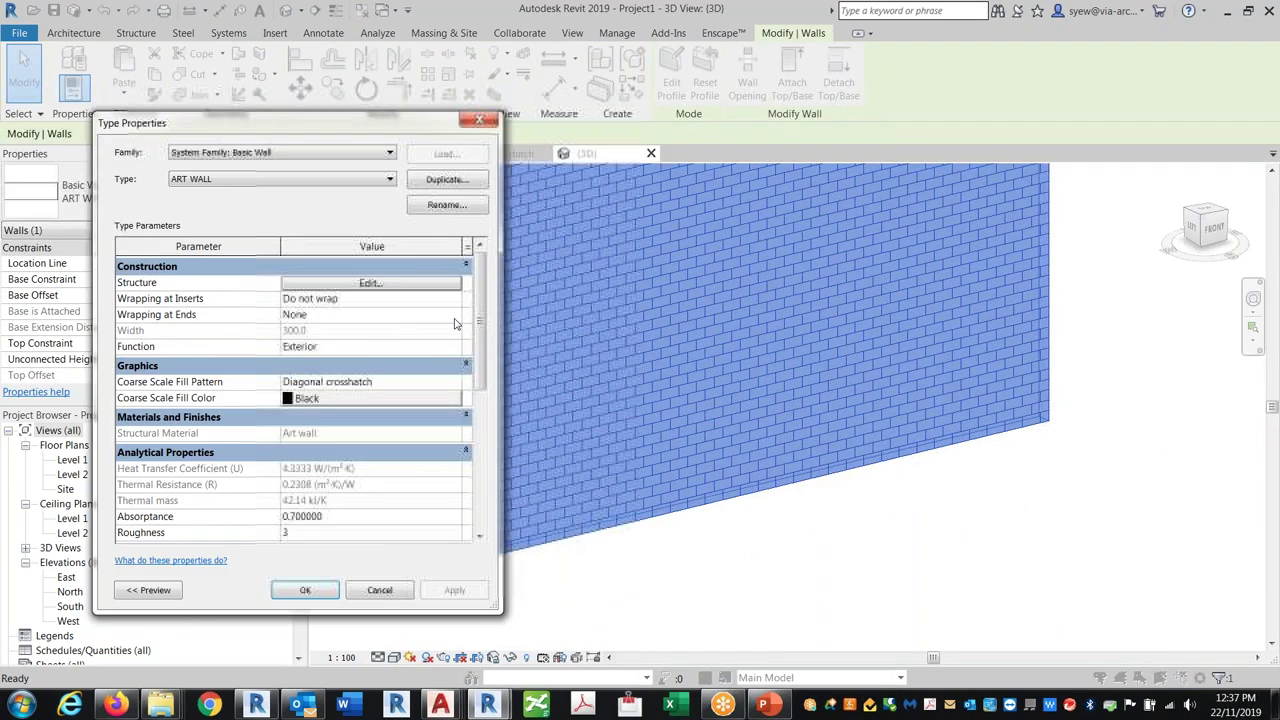
pyautogui.click(395, 283)
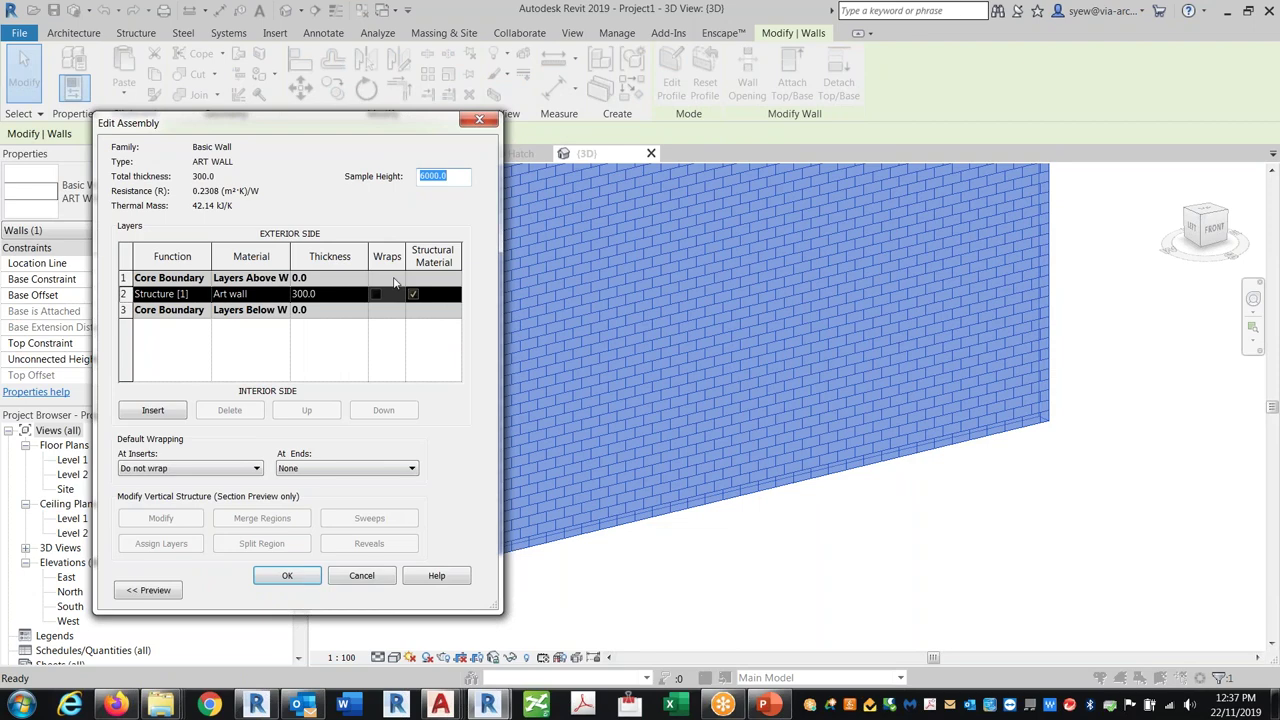
pyautogui.click(283, 293)
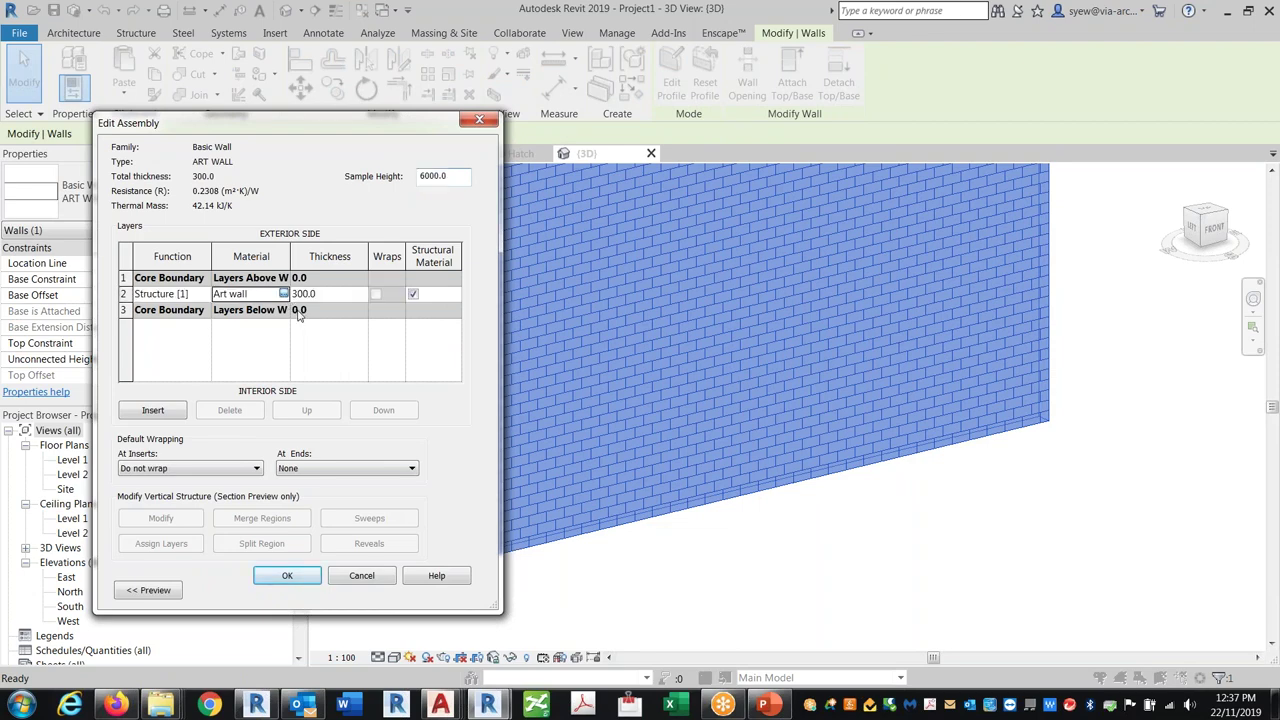
pyautogui.click(284, 293)
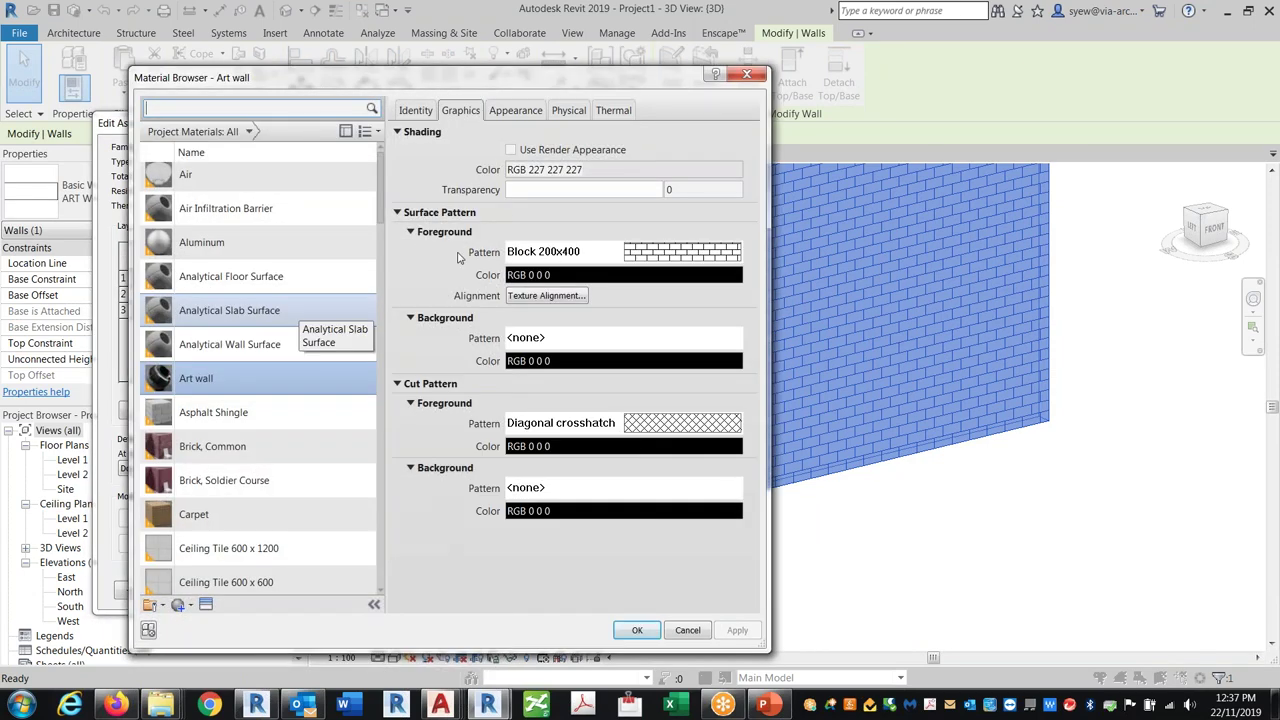
# Create a new crosshatch fill pattern named 10x10 with 10' spacing.
pyautogui.click(620, 256)
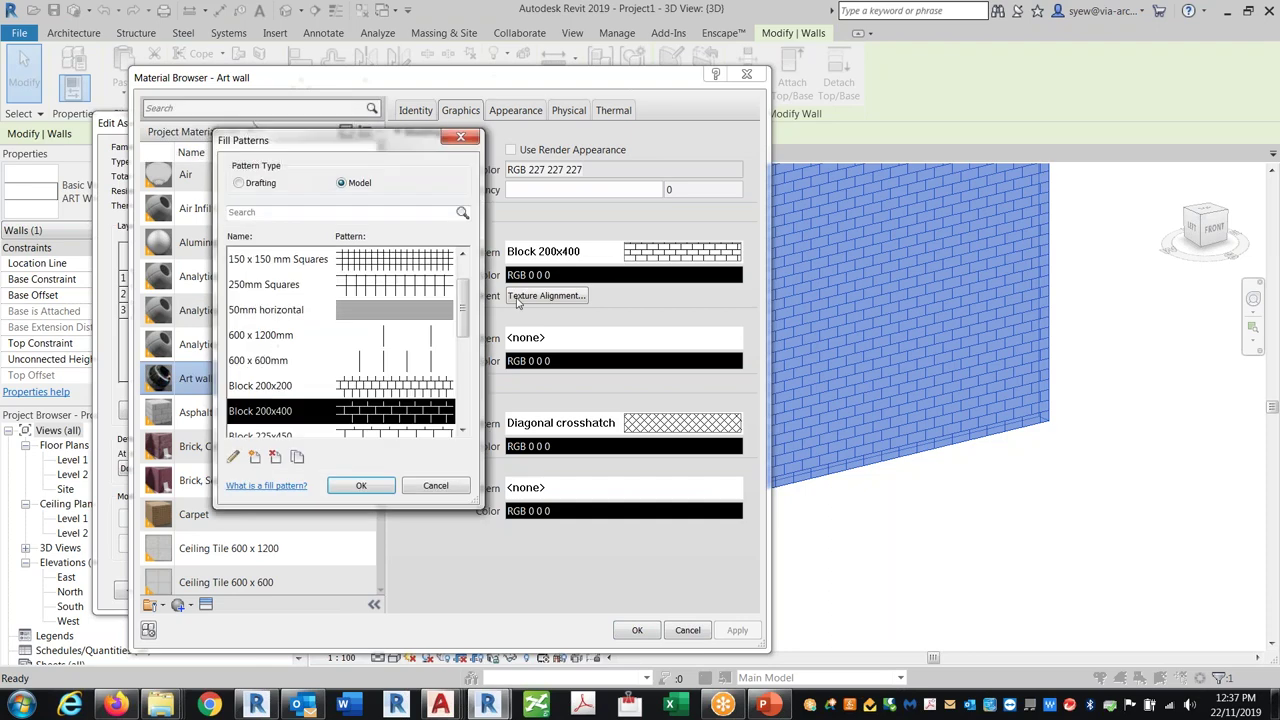
pyautogui.click(255, 457)
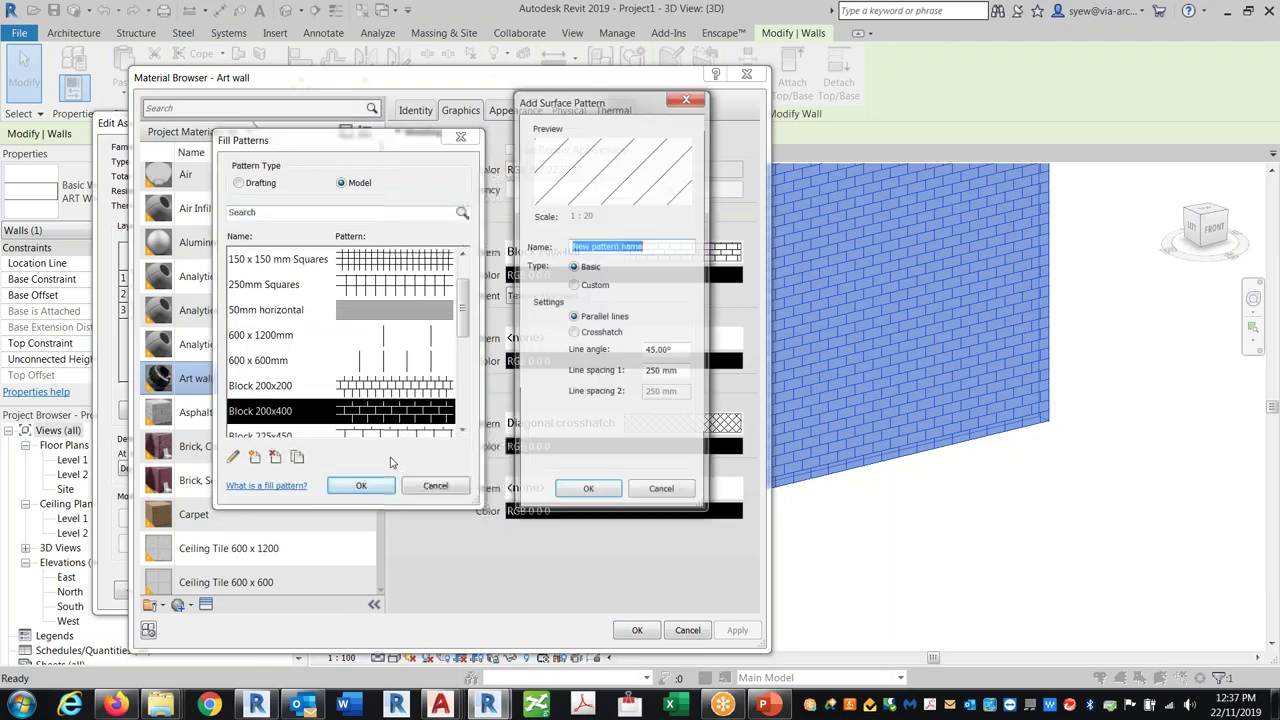
pyautogui.write('20')
pyautogui.press('BackSpace')
pyautogui.write('10x10')
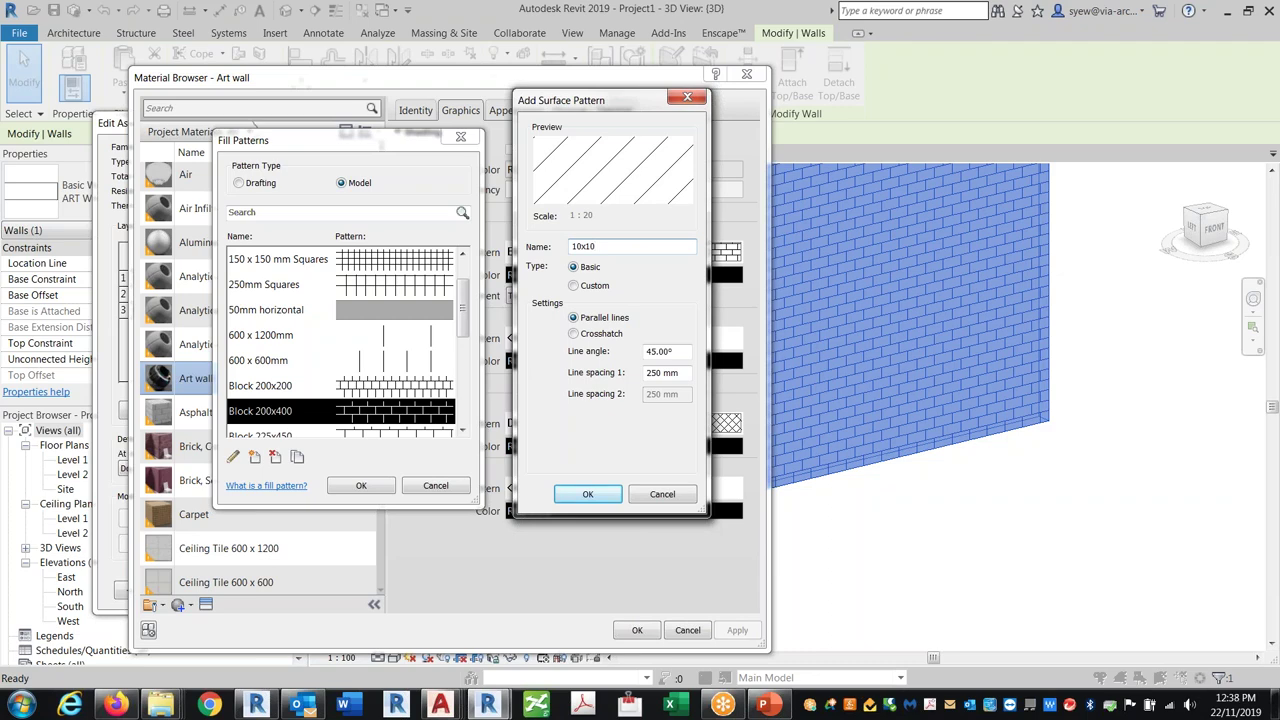
pyautogui.click(575, 335)
pyautogui.write('1')
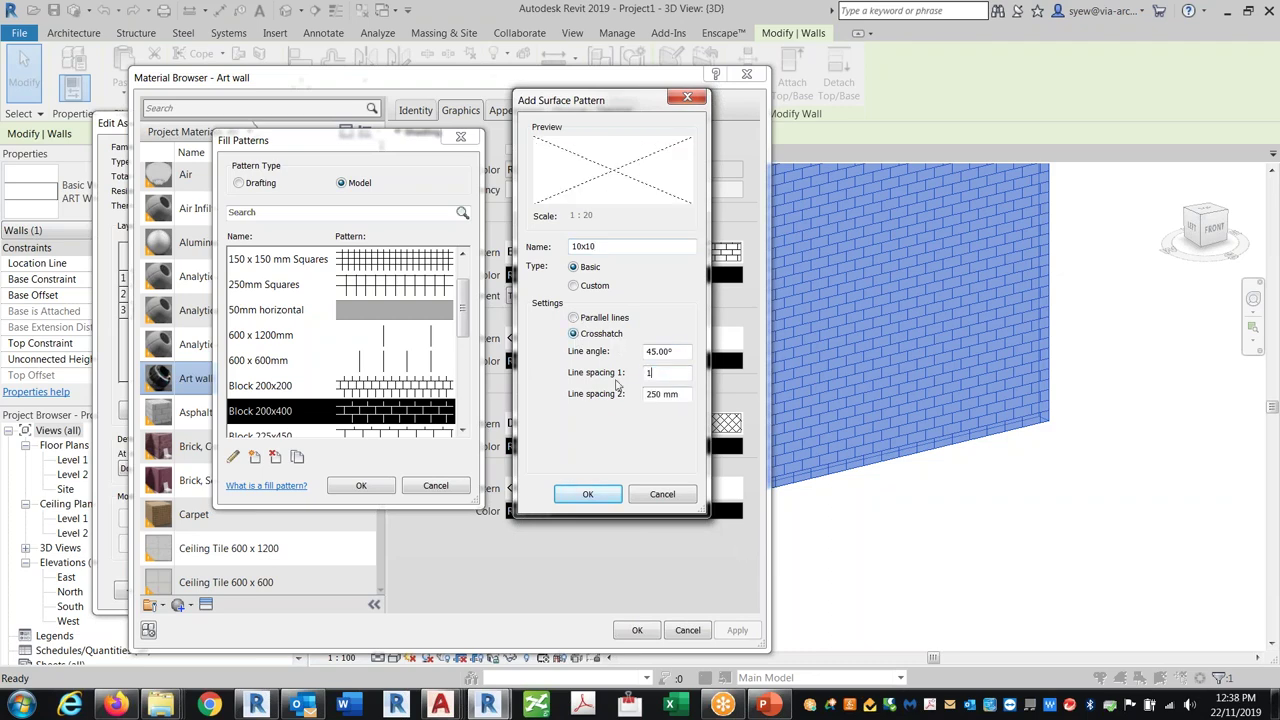
pyautogui.write('10')
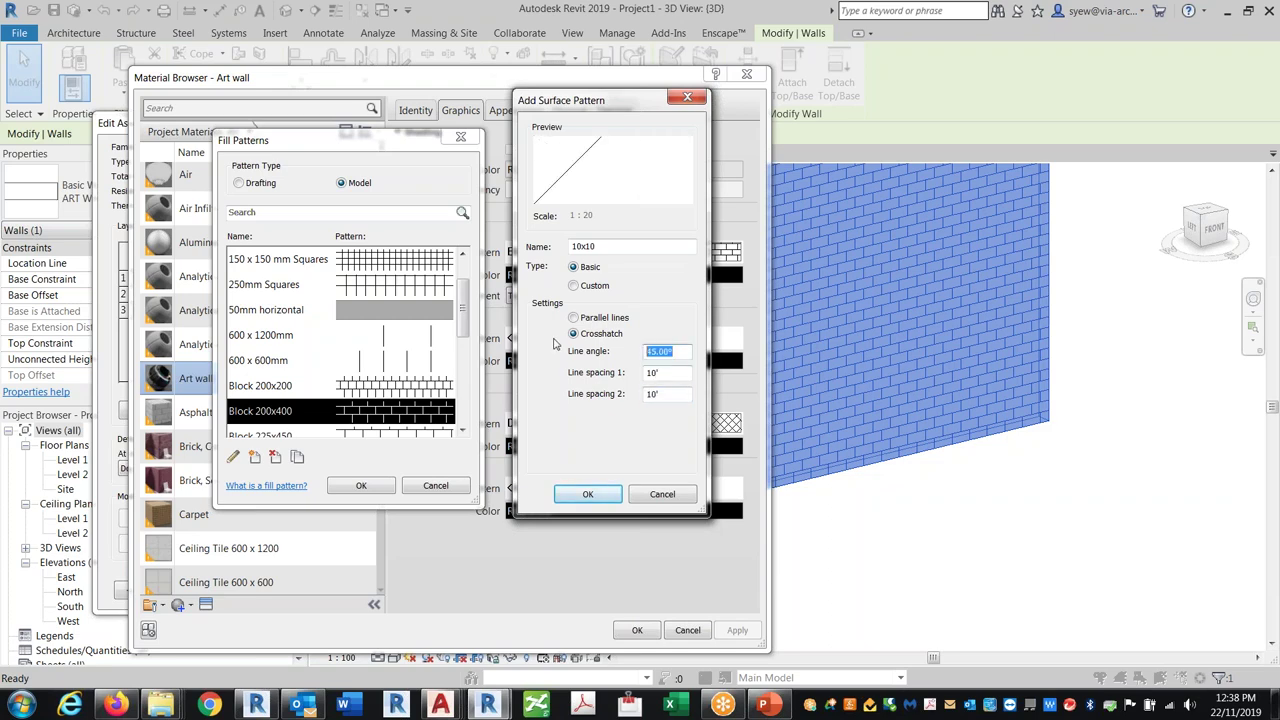
pyautogui.click(588, 494)
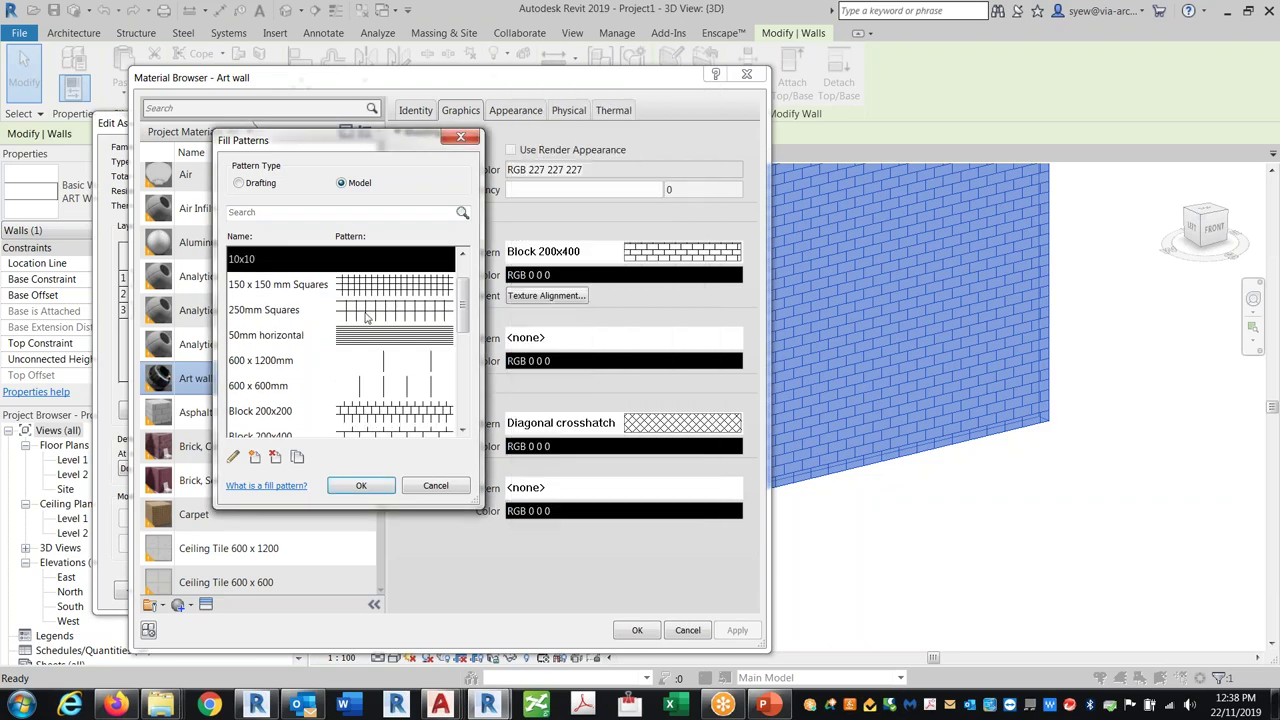
# Assign 10x10 as the Art wall surface pattern and confirm all wall dialogs.
pyautogui.click(350, 486)
pyautogui.click(636, 632)
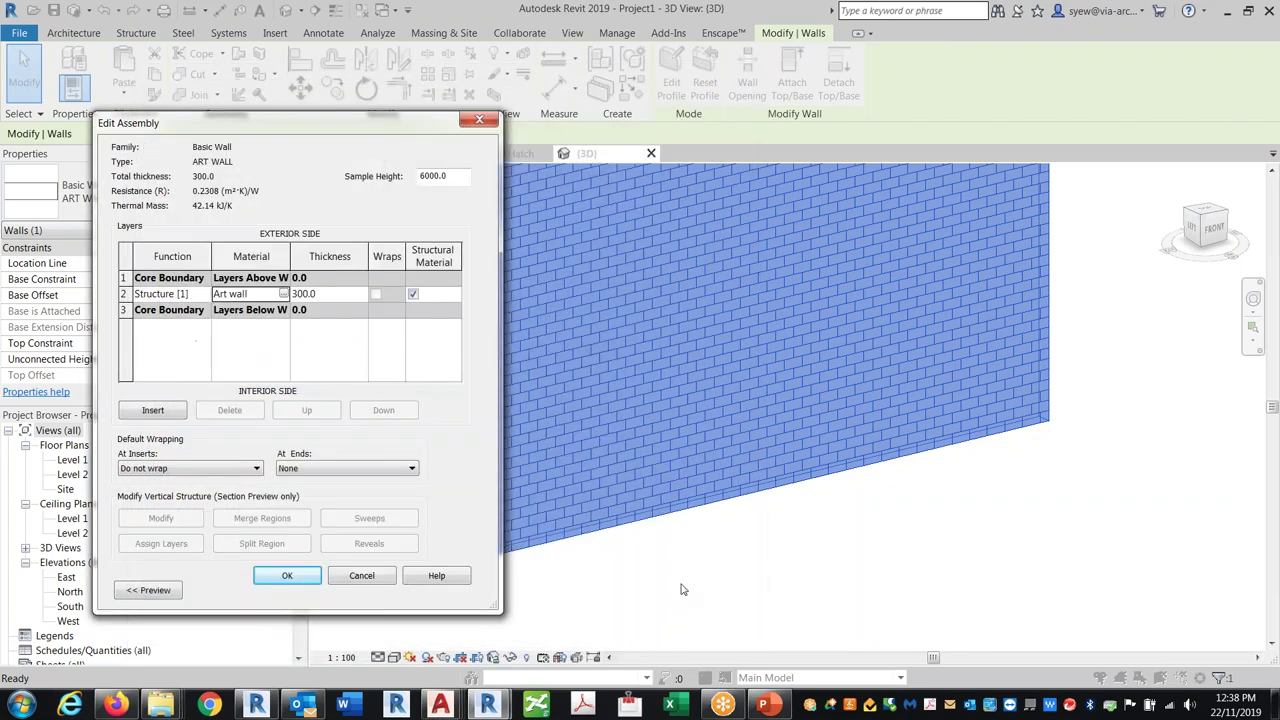
pyautogui.click(305, 578)
pyautogui.click(309, 590)
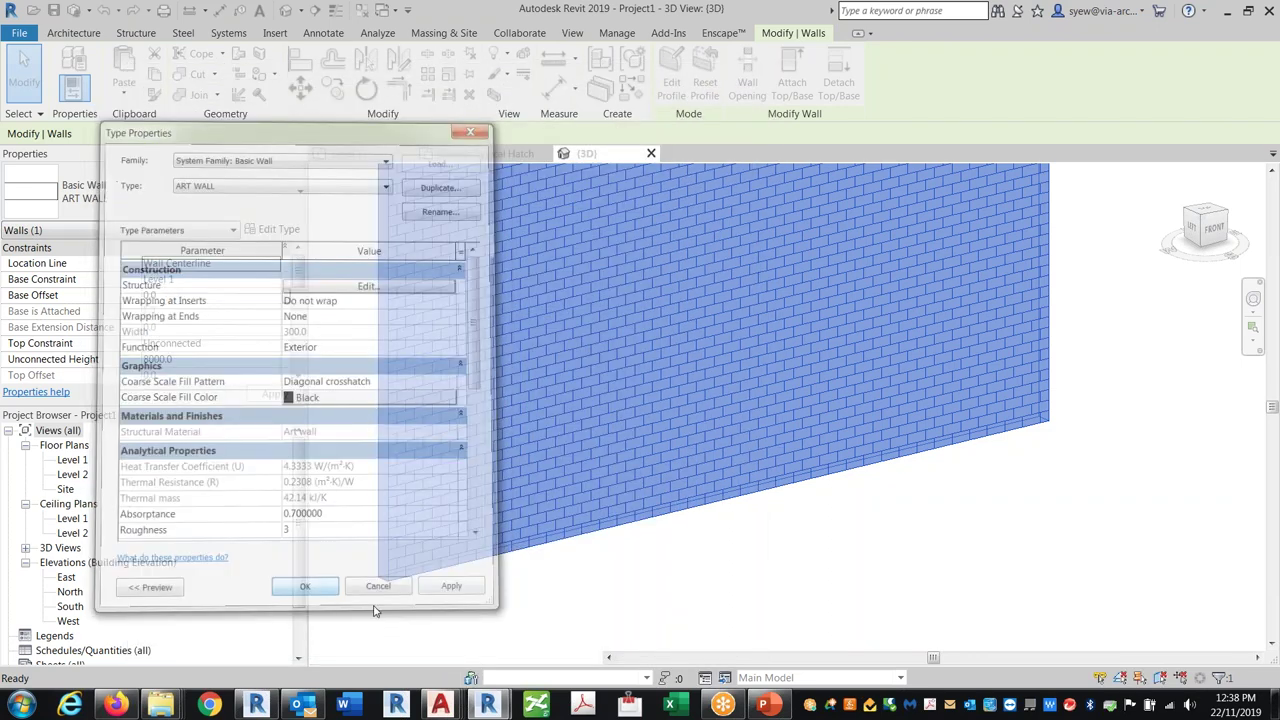
# Move a vertical grid line of the wall's surface pattern to the right.
pyautogui.click(505, 448)
pyautogui.click(521, 450)
pyautogui.press('m')
pyautogui.press('v')
pyautogui.click(523, 466)
pyautogui.click(566, 455)
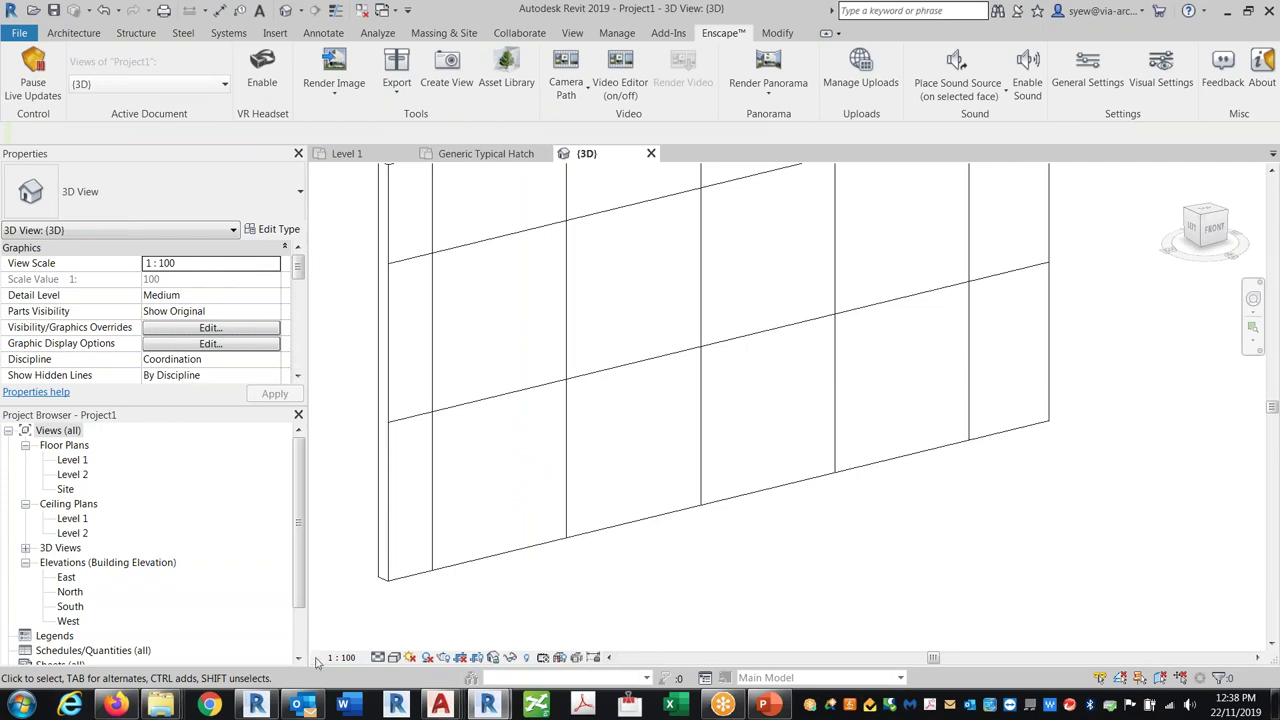
# Preview the graffiti texture in Realistic style, then return to Hidden Line.
pyautogui.click(395, 658)
pyautogui.click(418, 629)
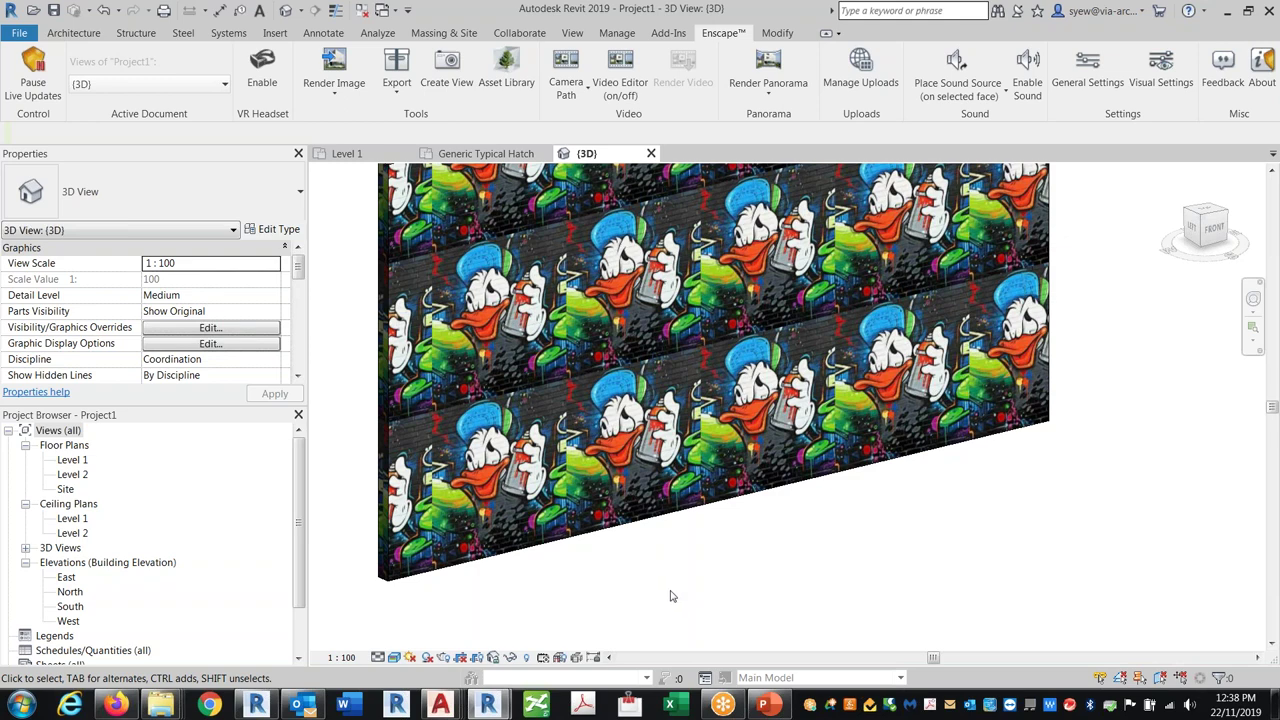
pyautogui.press('h')
pyautogui.press('l')
# Rotate the wall's surface grid pattern to a tilt and view it in Realistic style.
pyautogui.press('m')
pyautogui.press('v')
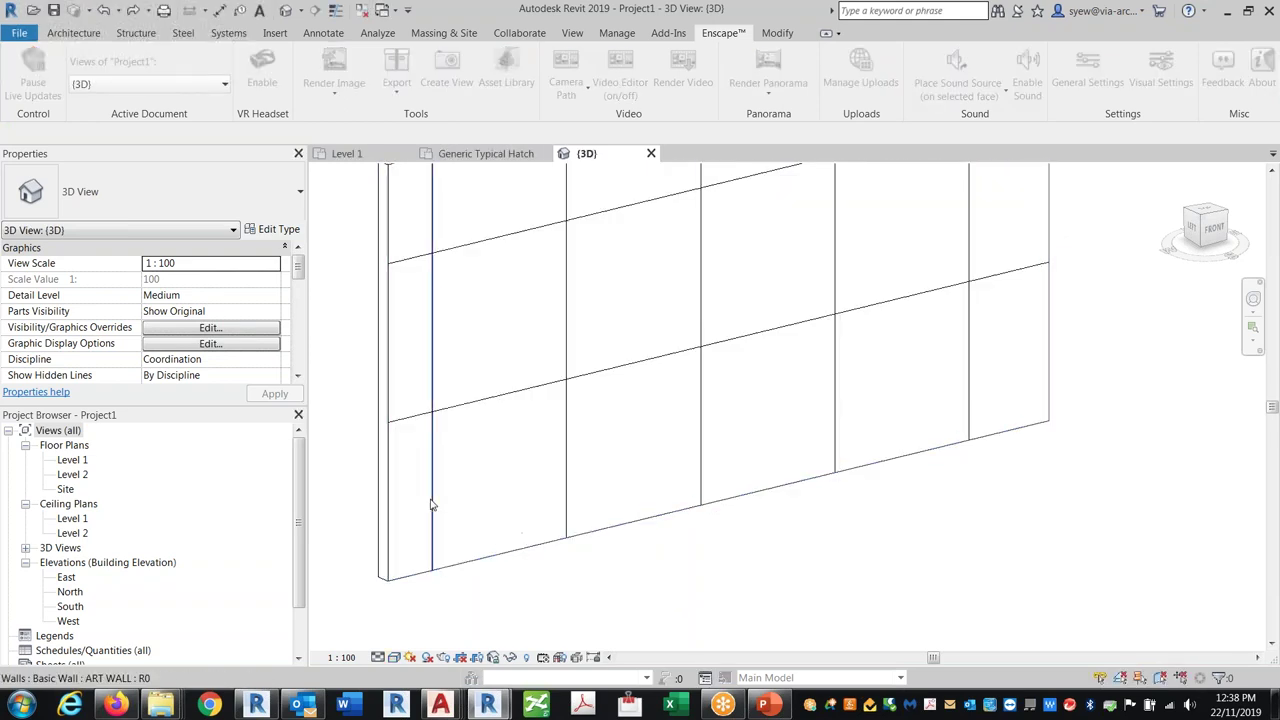
pyautogui.click(493, 400)
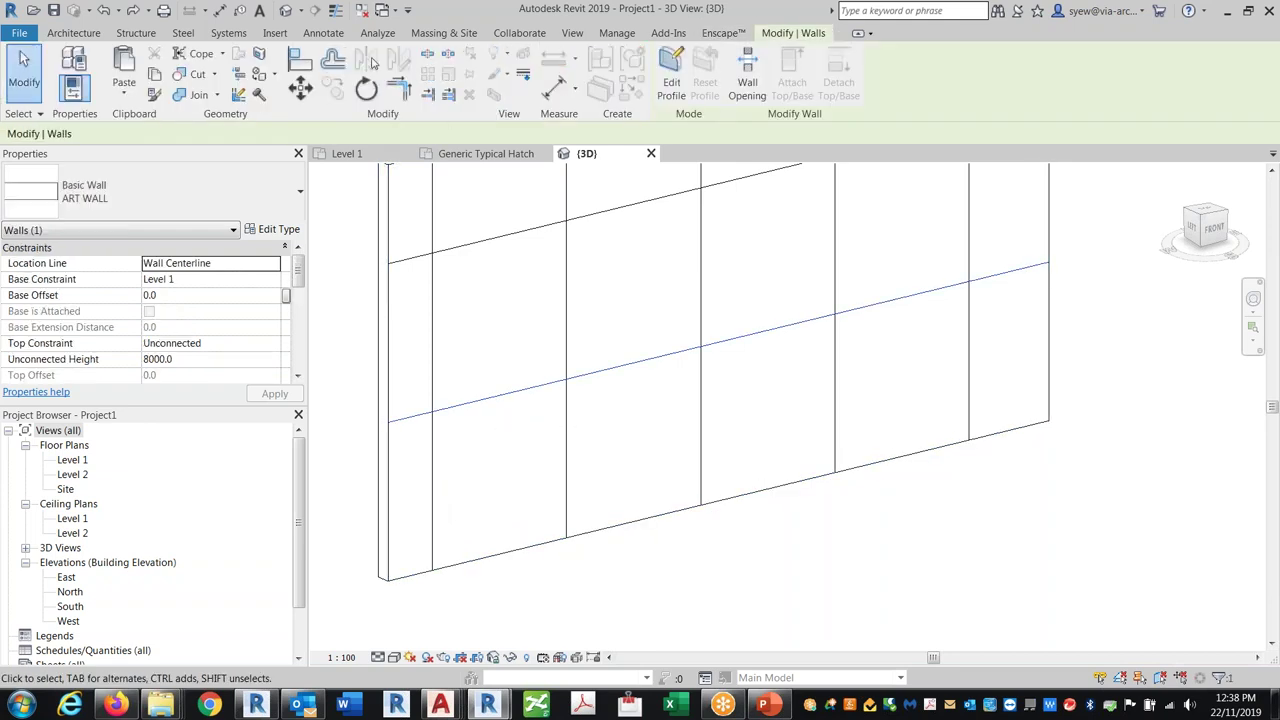
pyautogui.click(366, 88)
pyautogui.click(766, 330)
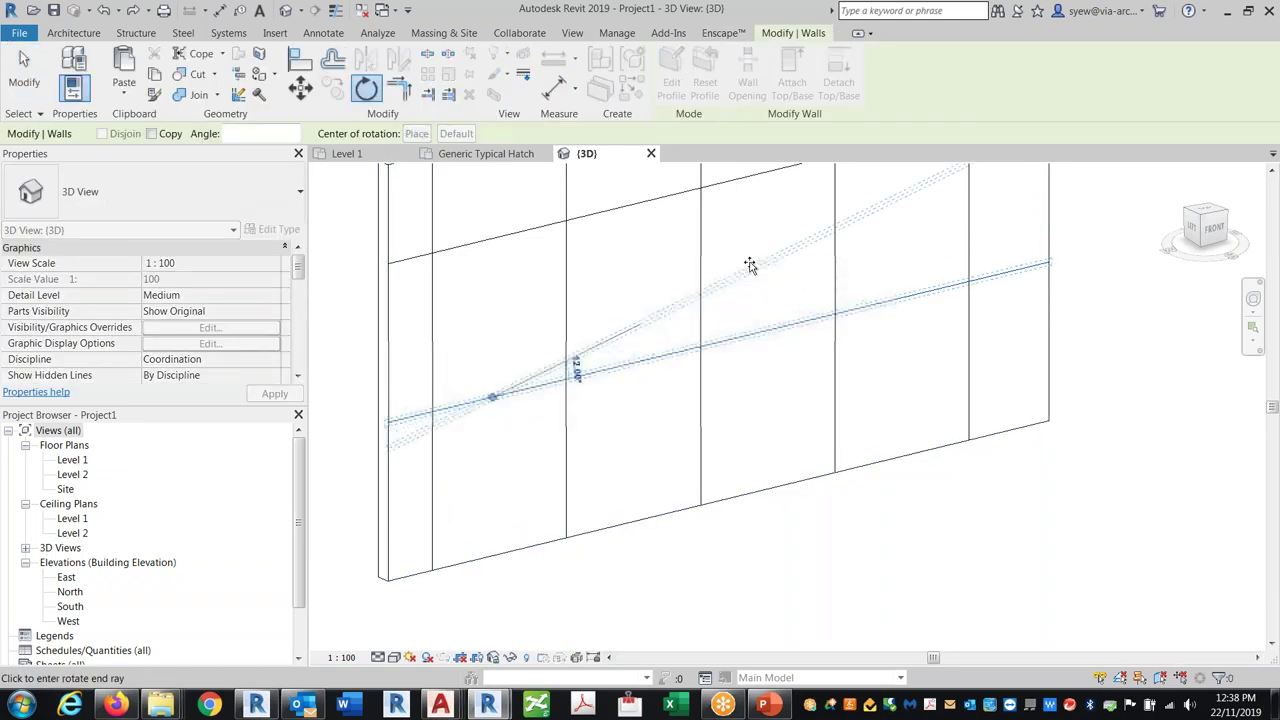
pyautogui.click(726, 240)
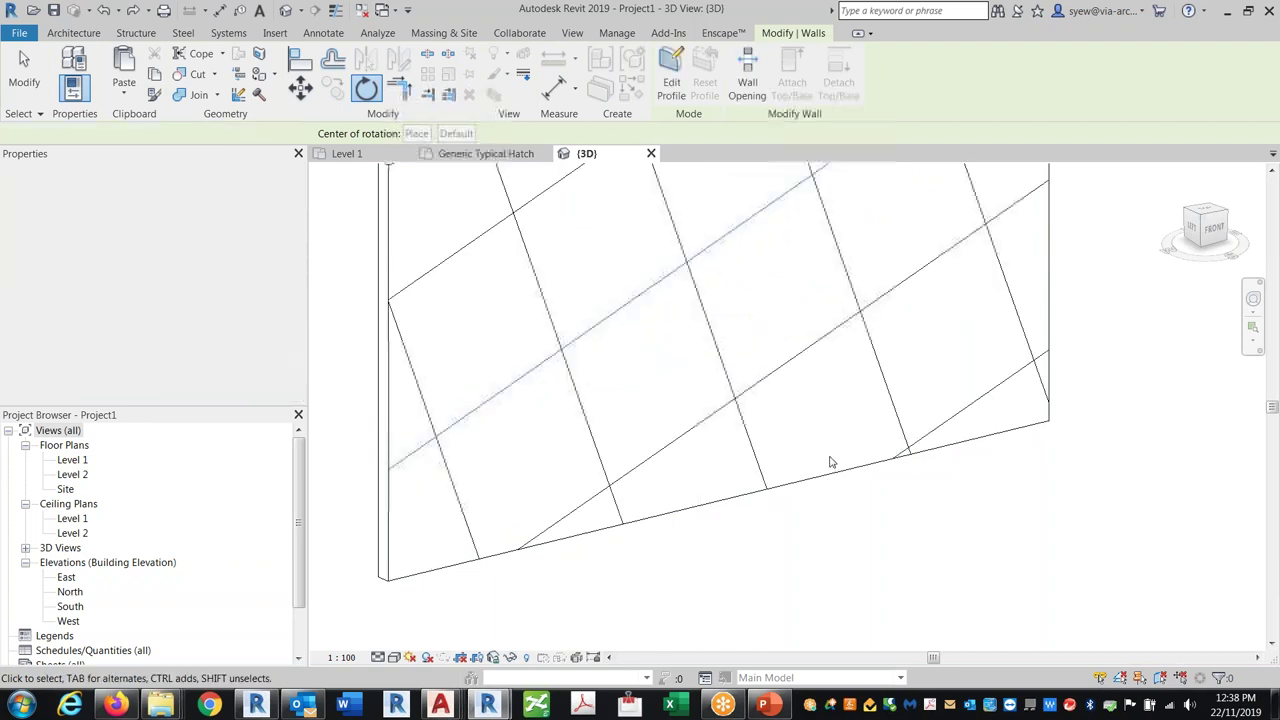
pyautogui.click(698, 611)
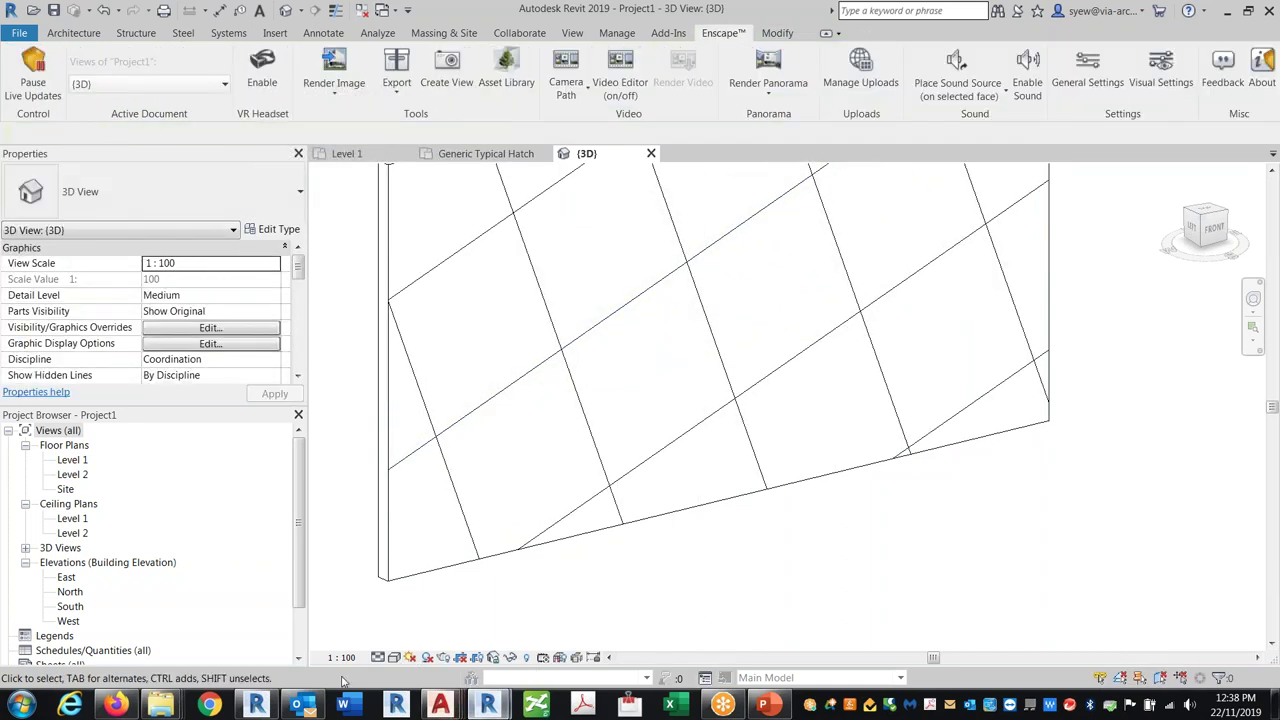
pyautogui.click(393, 657)
pyautogui.click(432, 623)
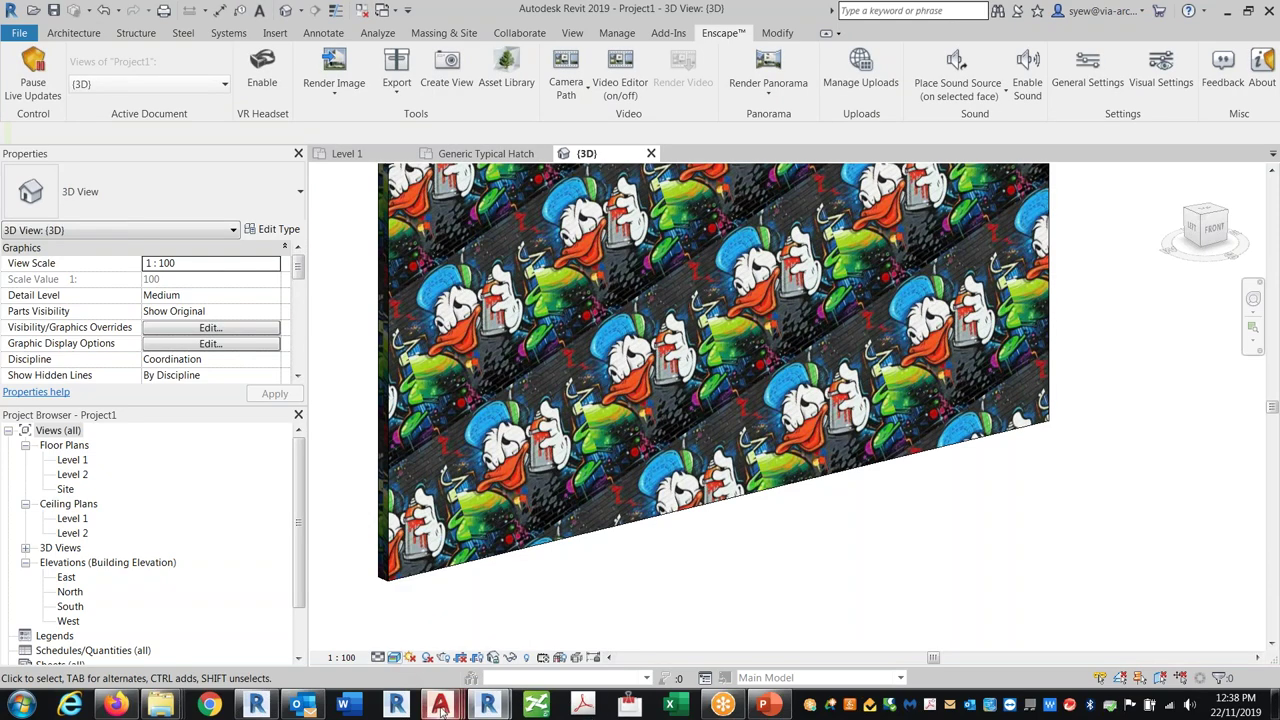
pyautogui.click(689, 612)
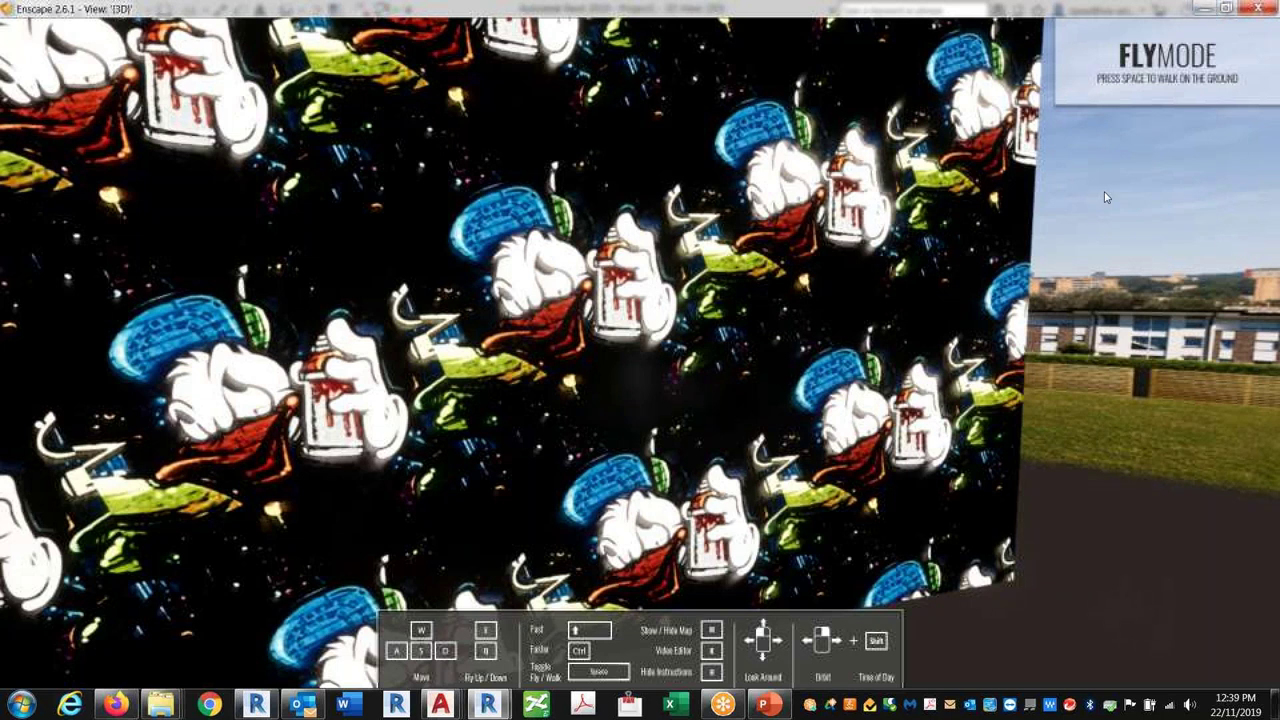
pyautogui.click(1202, 12)
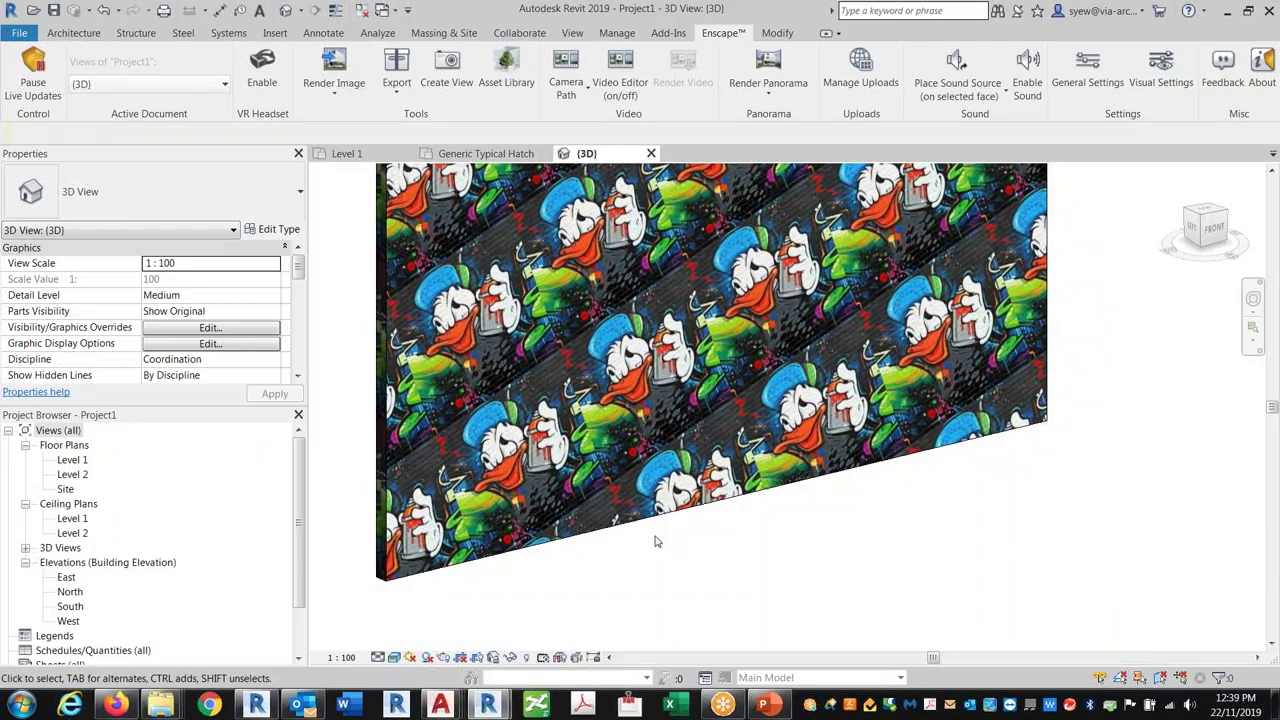
pyautogui.click(649, 560)
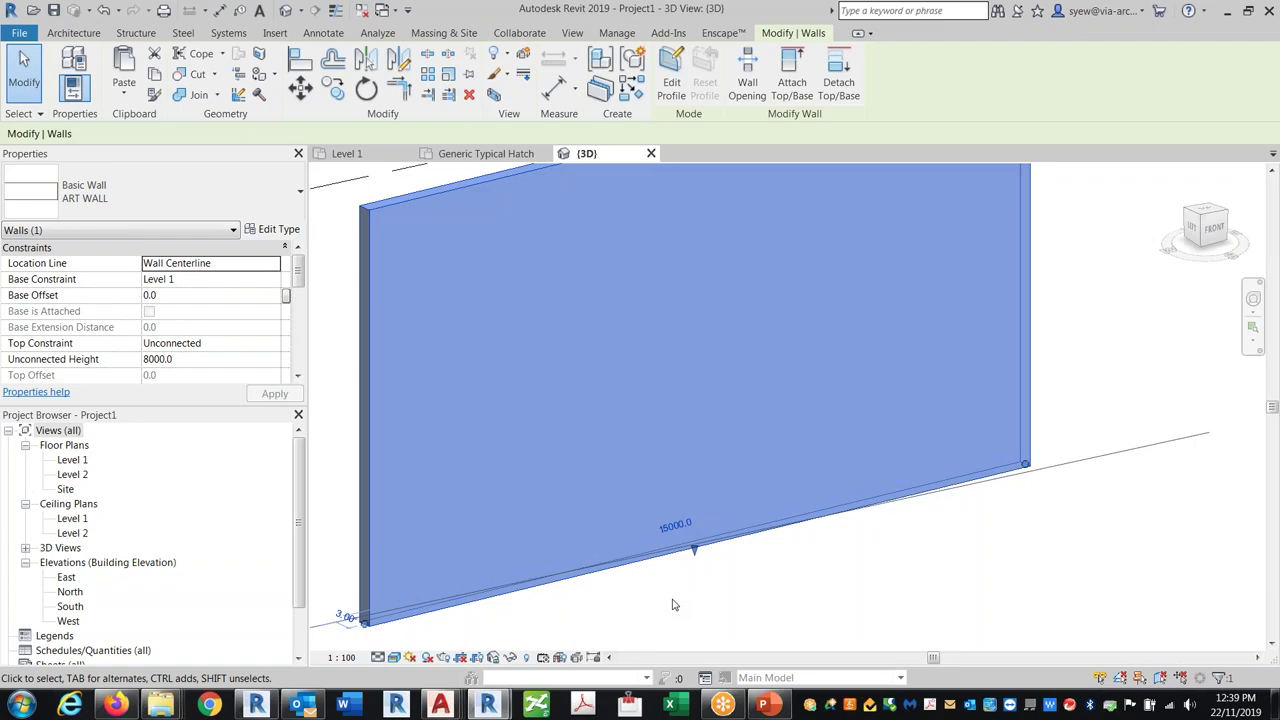
# Open the Art wall material's appearance settings from the wall type's structure.
pyautogui.click(272, 231)
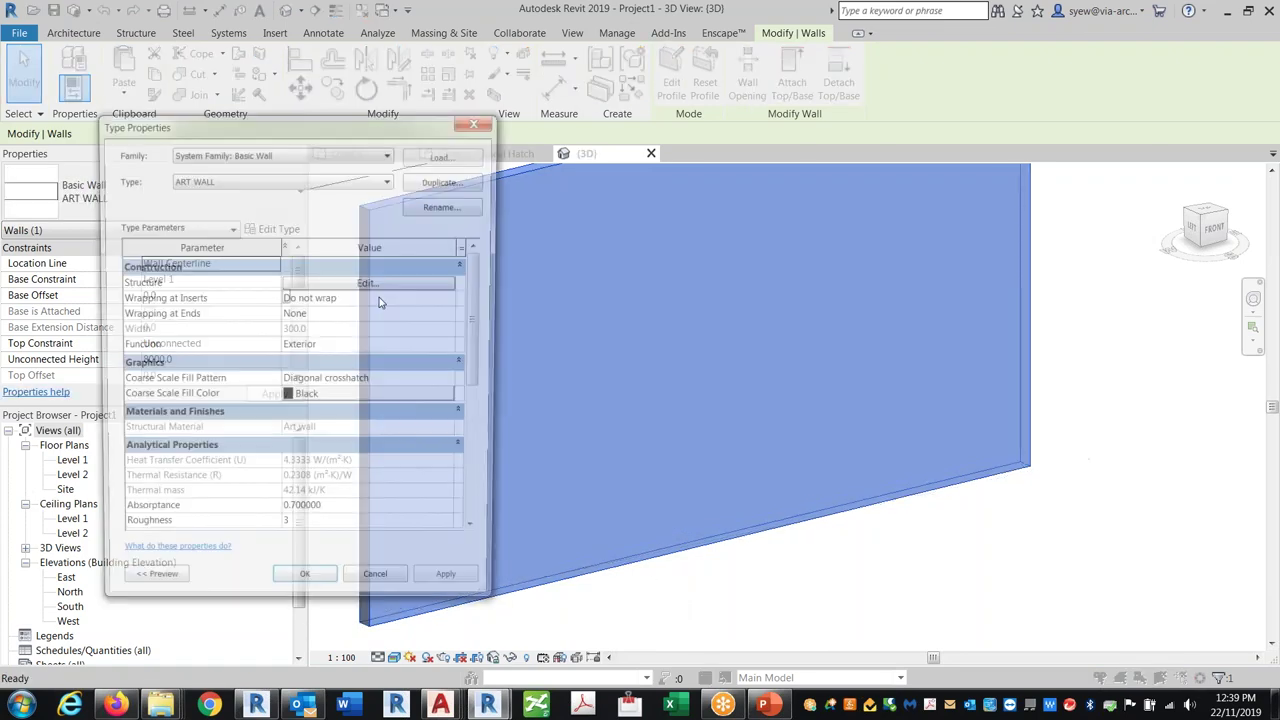
pyautogui.click(370, 286)
pyautogui.click(284, 294)
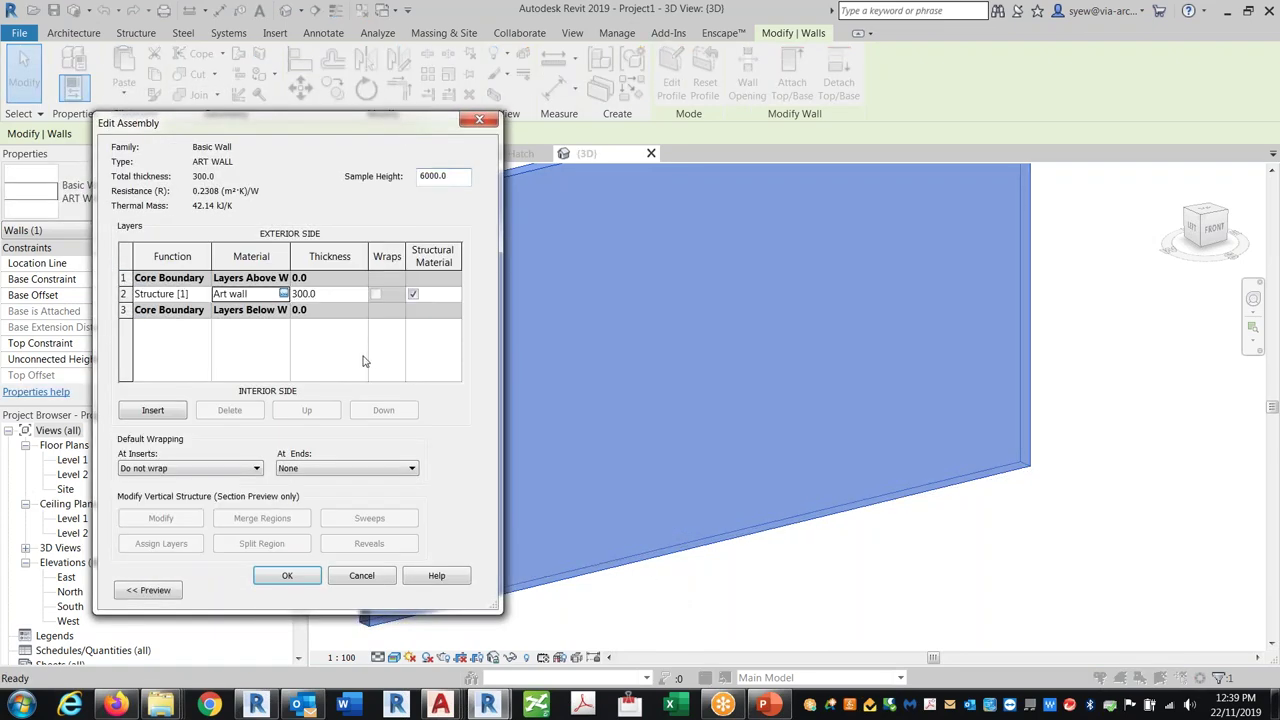
pyautogui.click(284, 294)
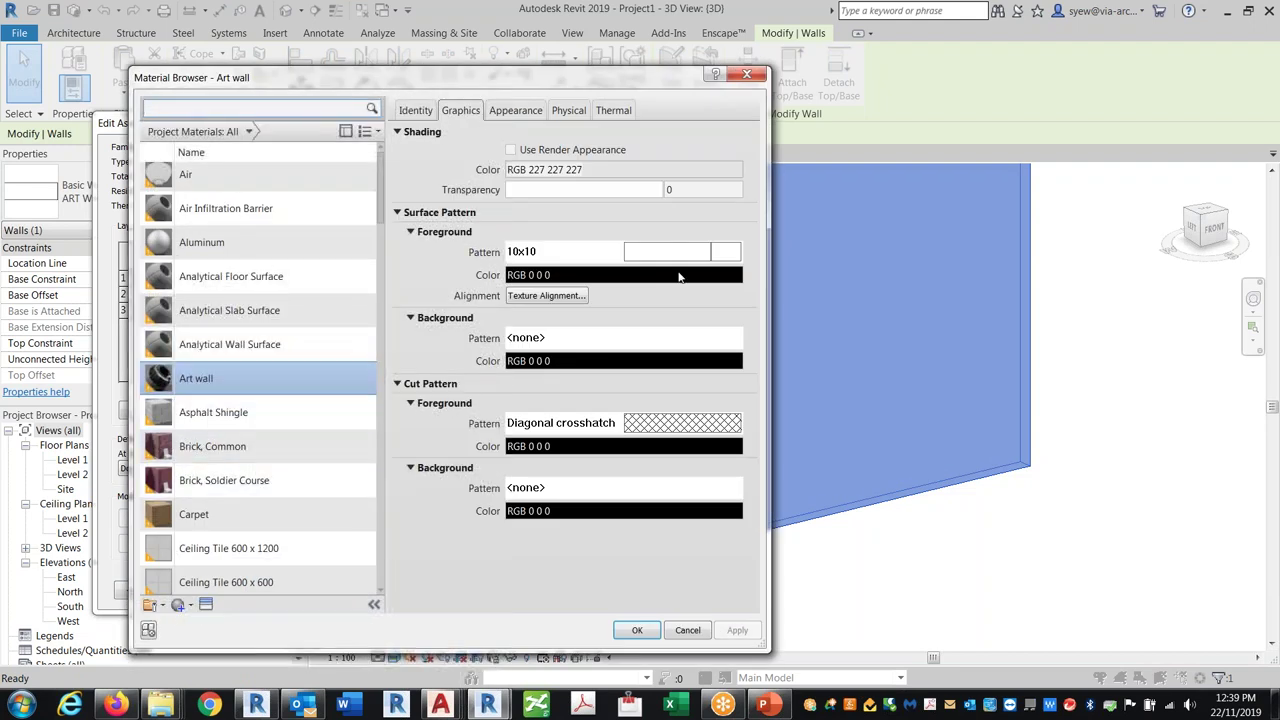
pyautogui.click(516, 110)
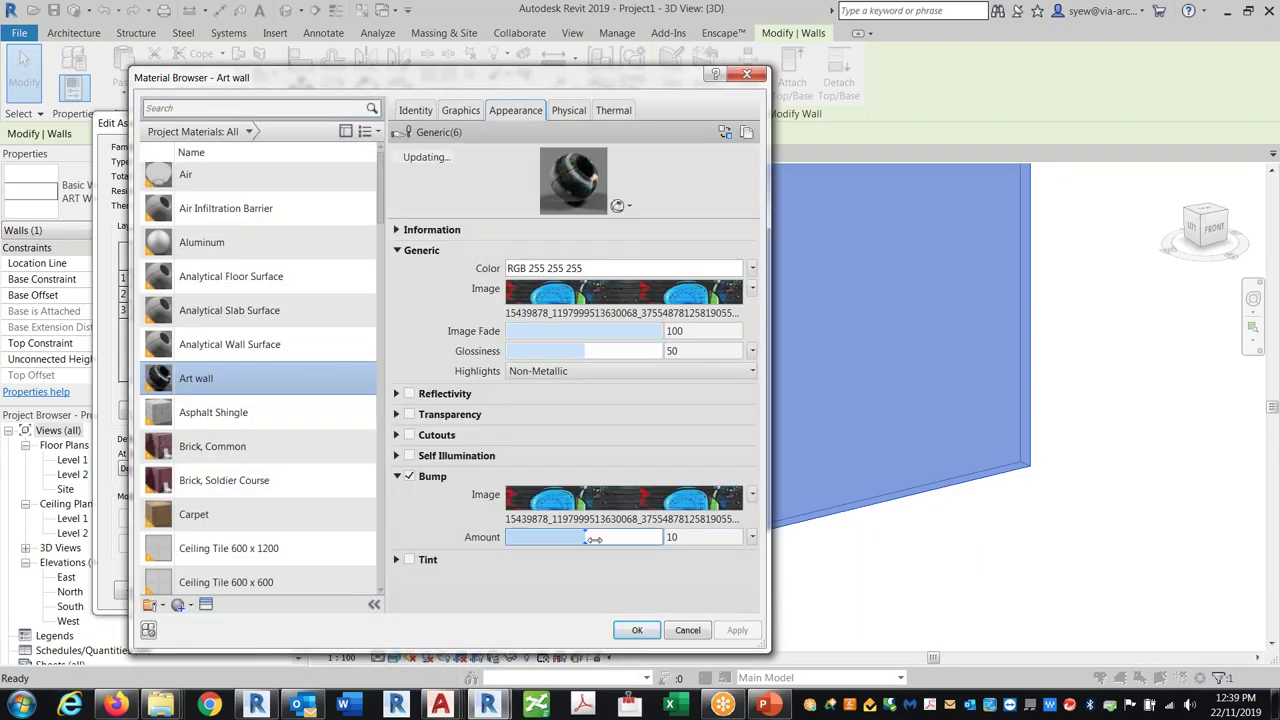
# Enable self illumination with LED Panel luminance, apply it, and confirm all dialogs.
pyautogui.click(409, 456)
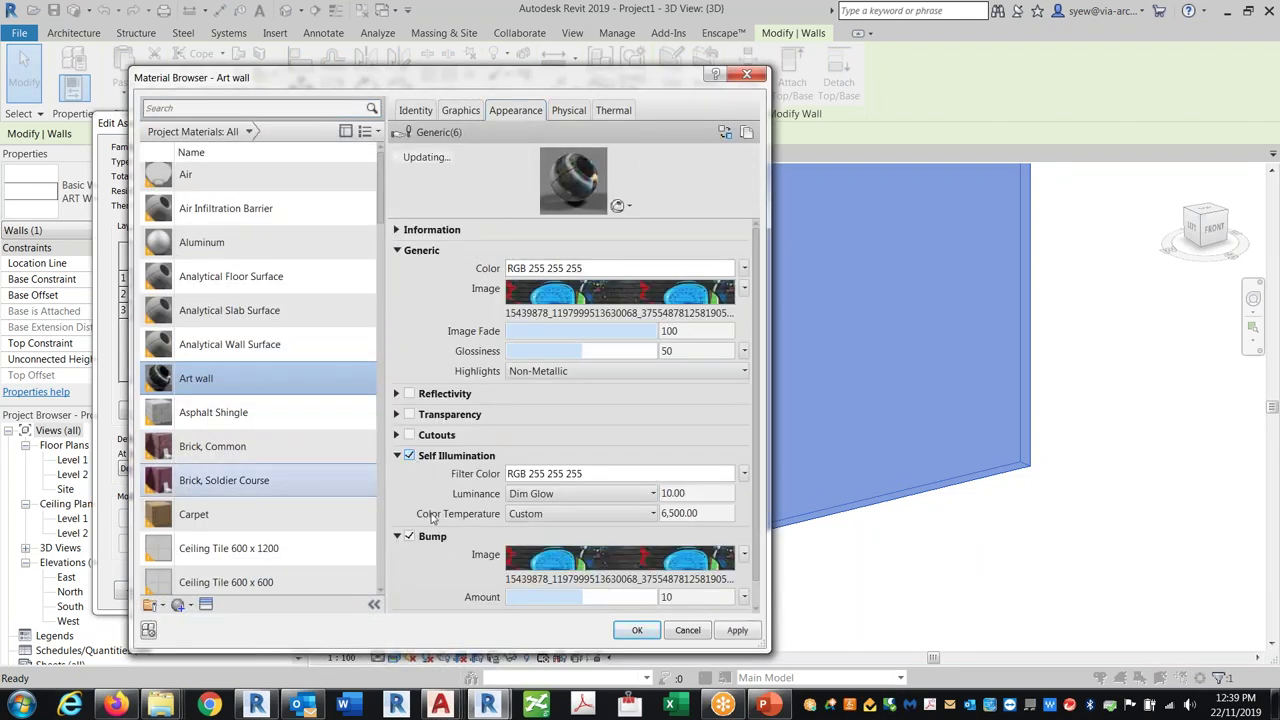
pyautogui.click(610, 494)
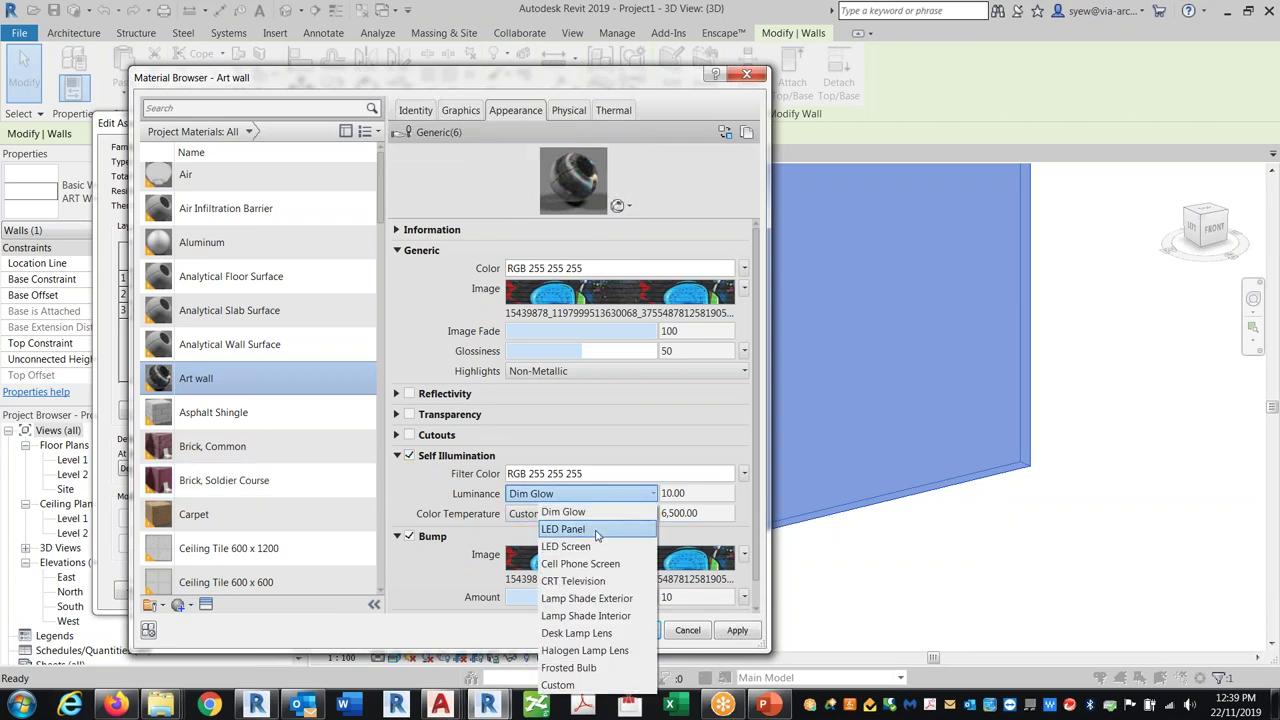
pyautogui.click(594, 530)
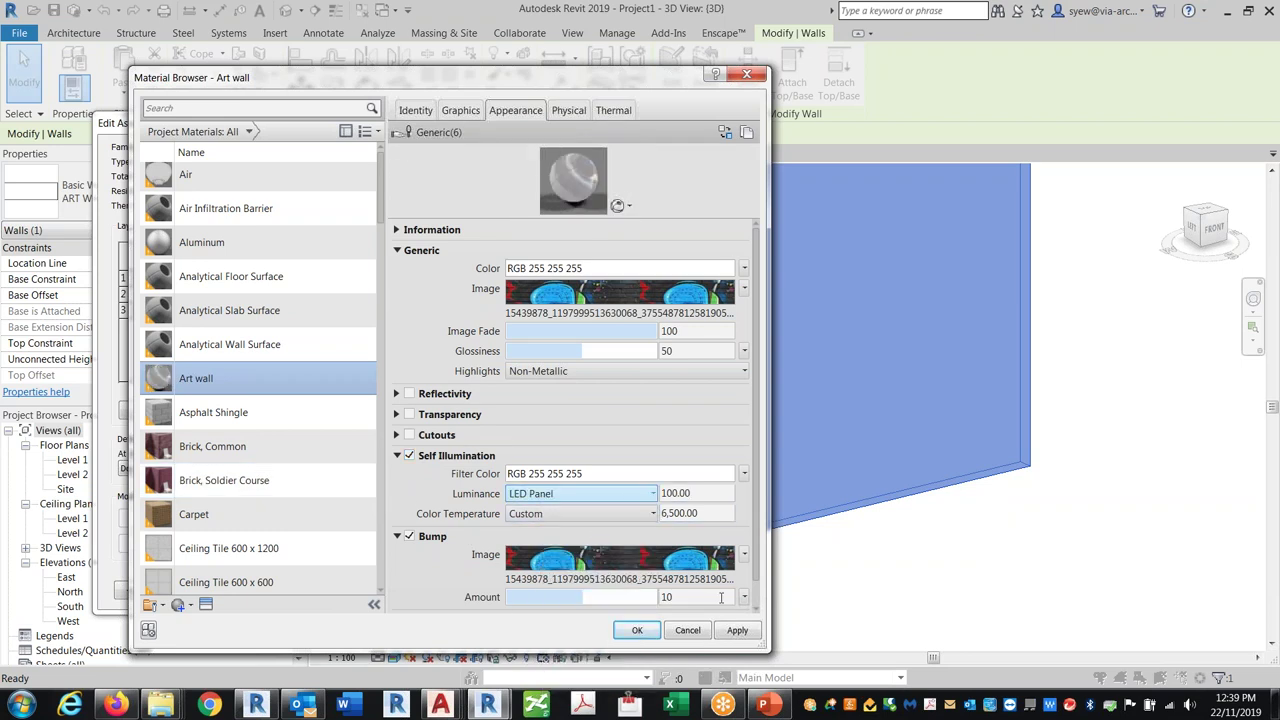
pyautogui.click(737, 630)
pyautogui.click(638, 630)
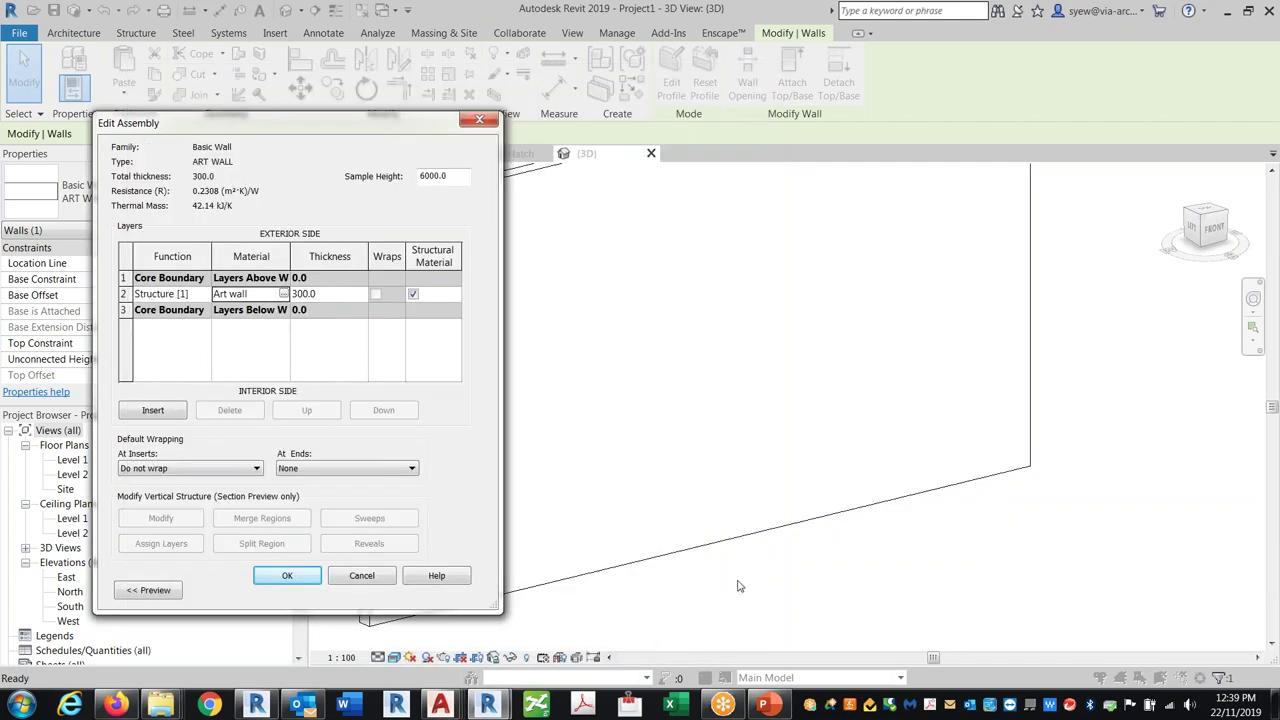
pyautogui.click(284, 576)
pyautogui.click(320, 596)
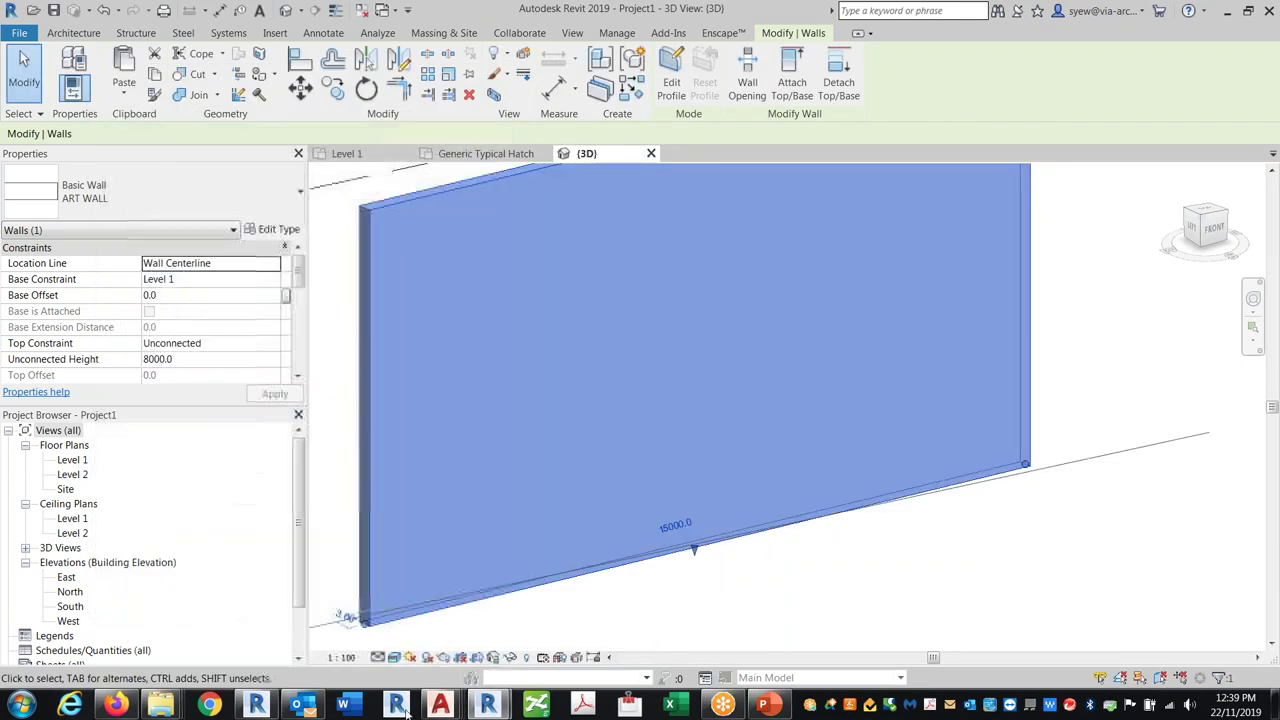
pyautogui.moveTo(487, 705)
pyautogui.click(571, 609)
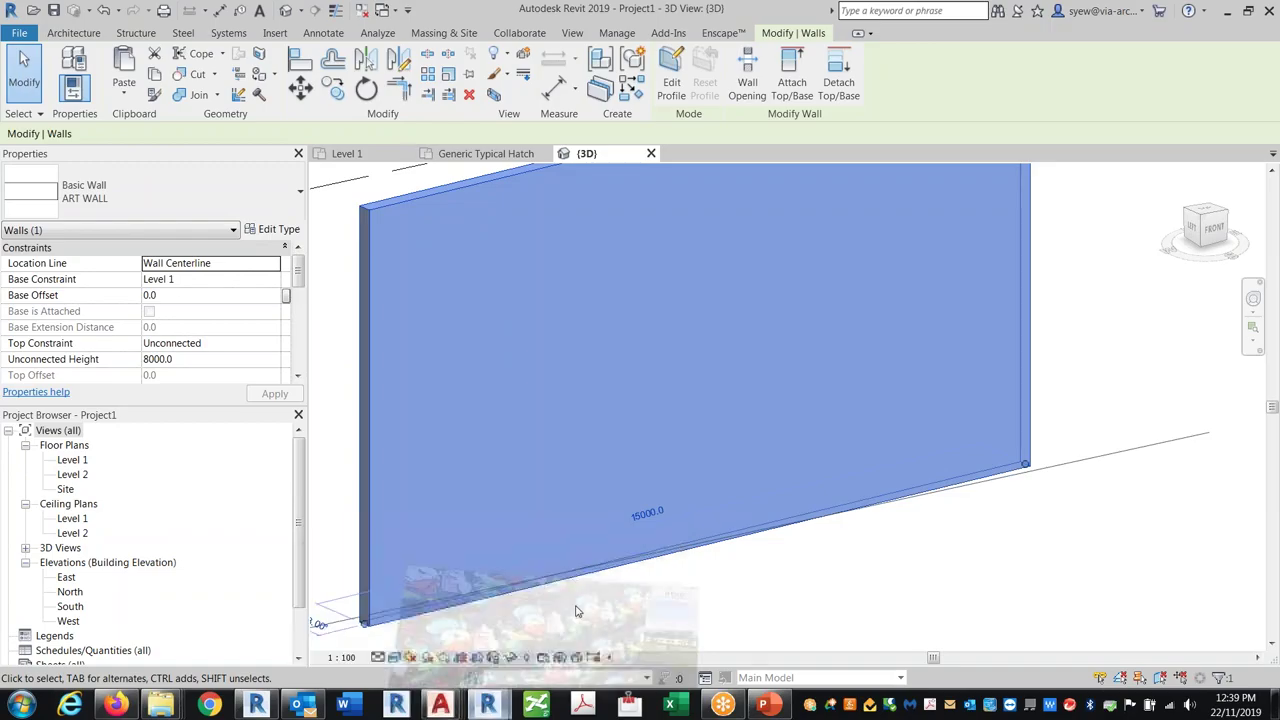
# Fly and orbit around the glowing graffiti wall in Enscape, shifting the time to night.
pyautogui.press('s')
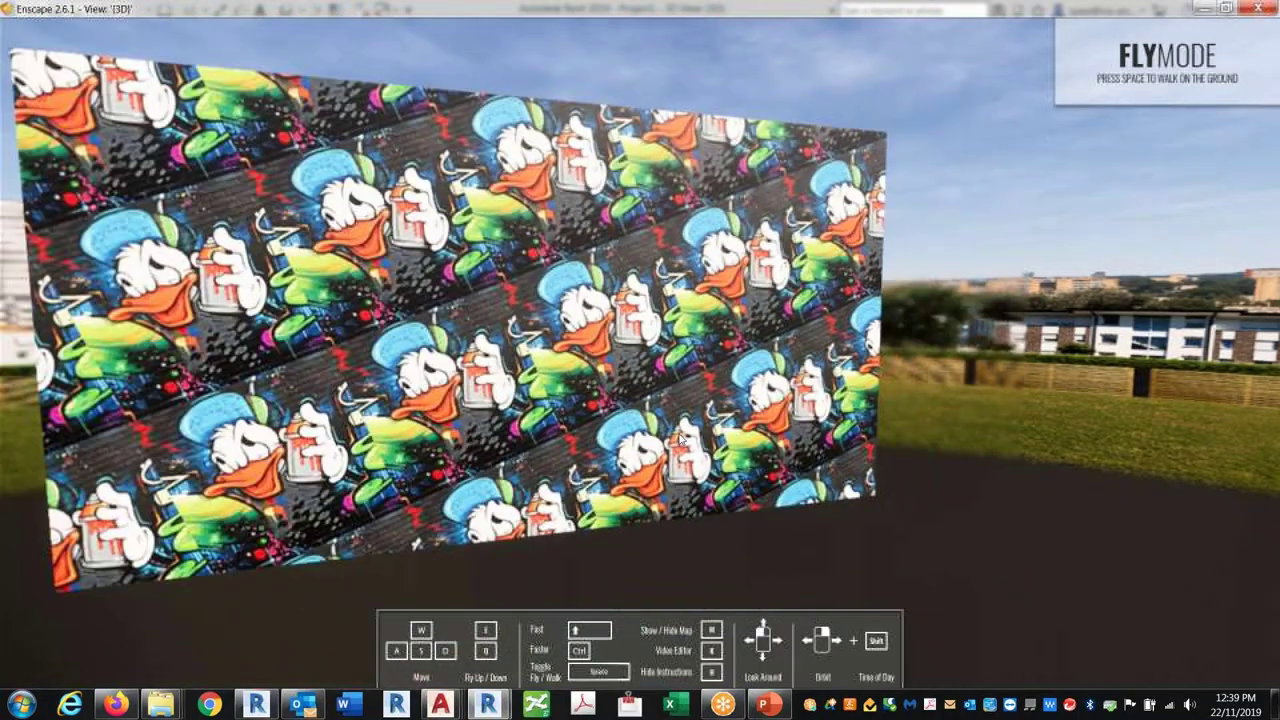
pyautogui.press('w')
pyautogui.hotkey('shift', 'Left')
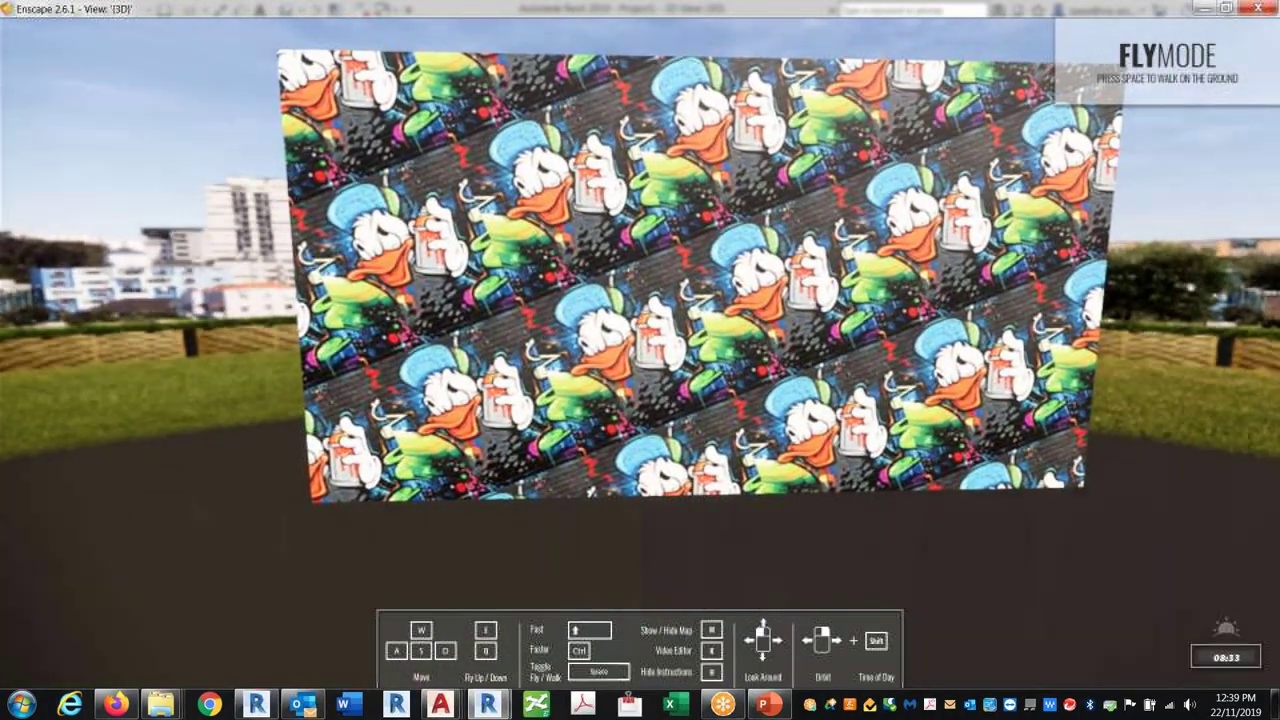
pyautogui.hotkey('shift', 'Left')
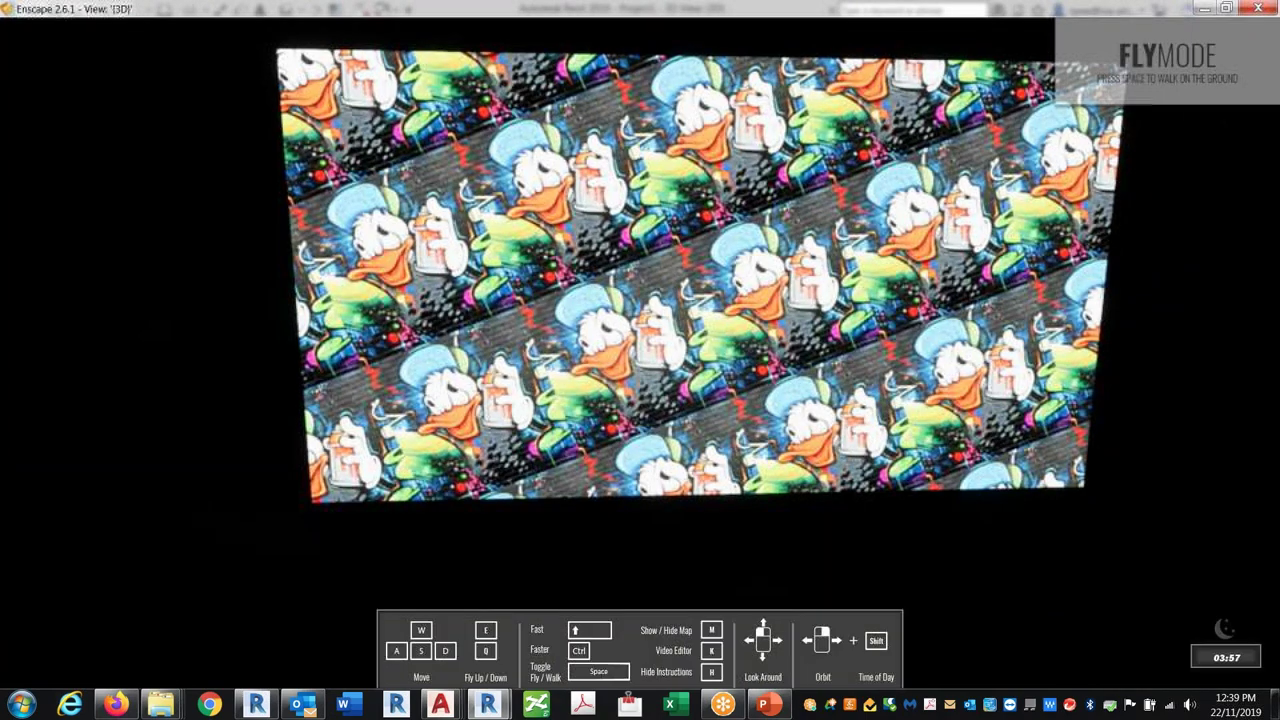
pyautogui.moveTo(931, 488); pyautogui.dragTo(885, 487)
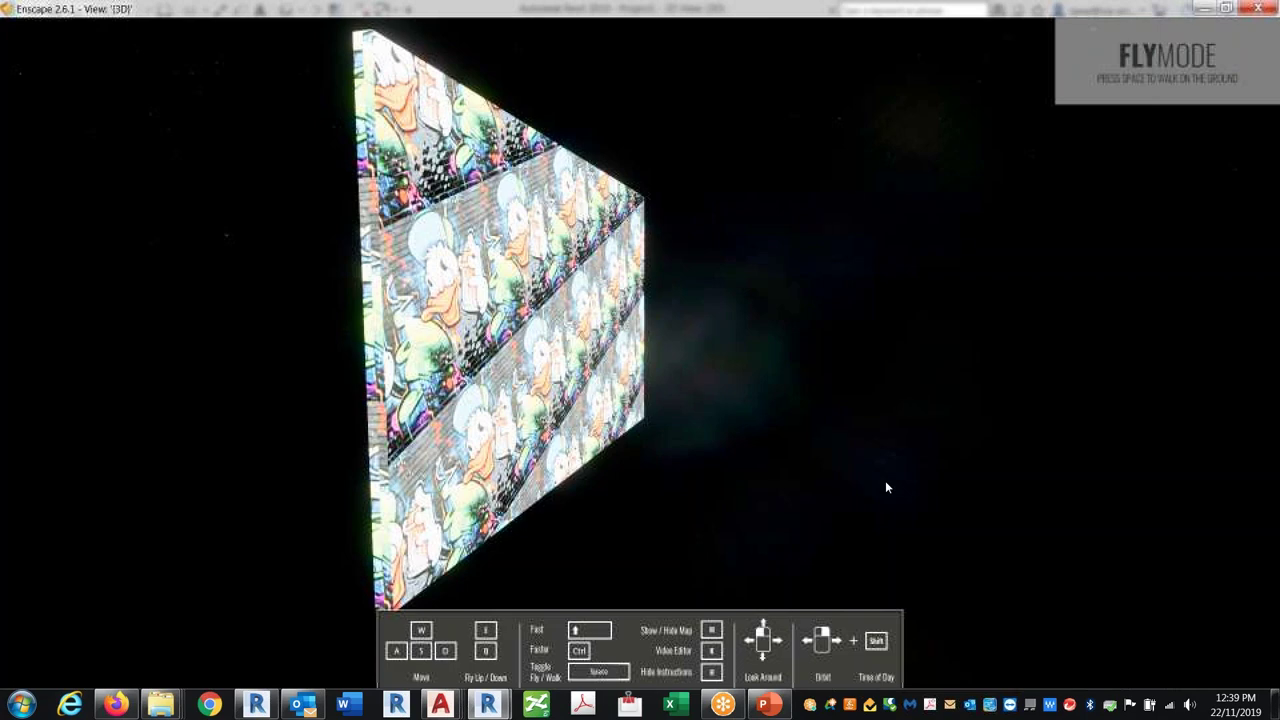
pyautogui.keyDown('shift'); pyautogui.moveTo(829, 434); pyautogui.dragTo(650, 434, button='right'); pyautogui.keyUp('shift')
pyautogui.moveTo(650, 434); pyautogui.dragTo(534, 457)
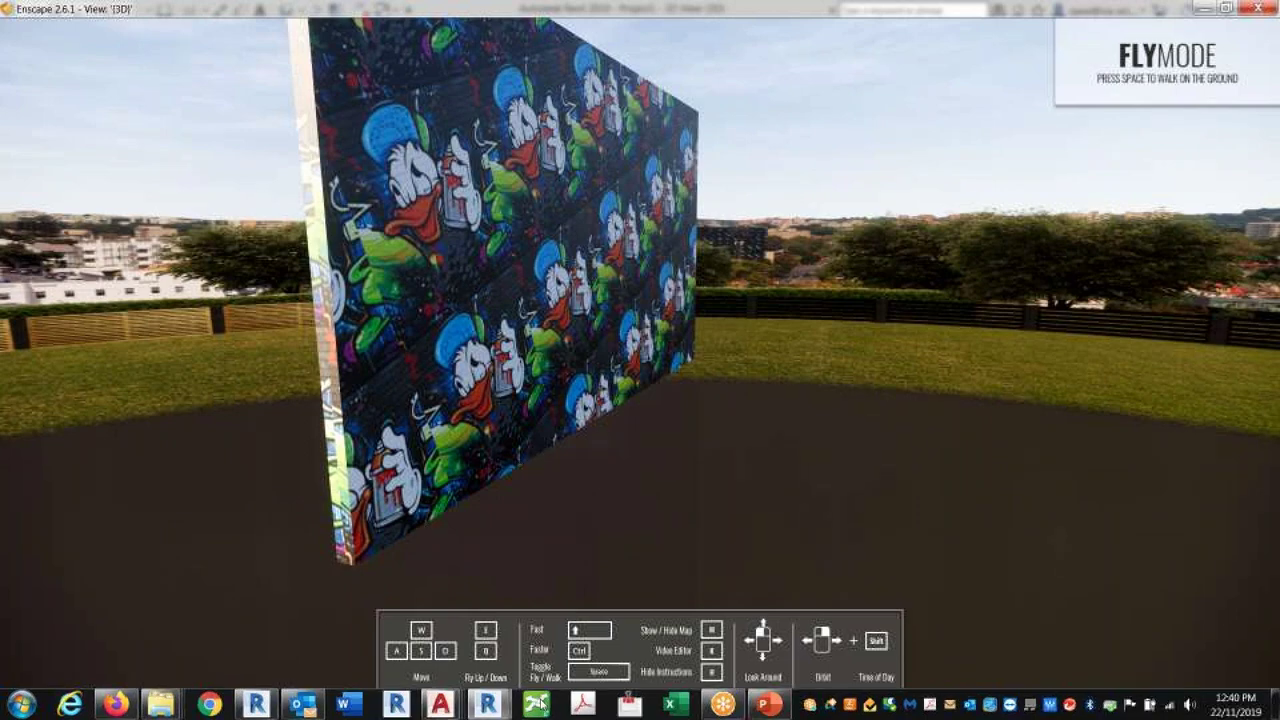
pyautogui.click(488, 705)
# From the wall type's structure layer, open the Art wall material's Appearance tab and its Asset Browser.
pyautogui.click(430, 618)
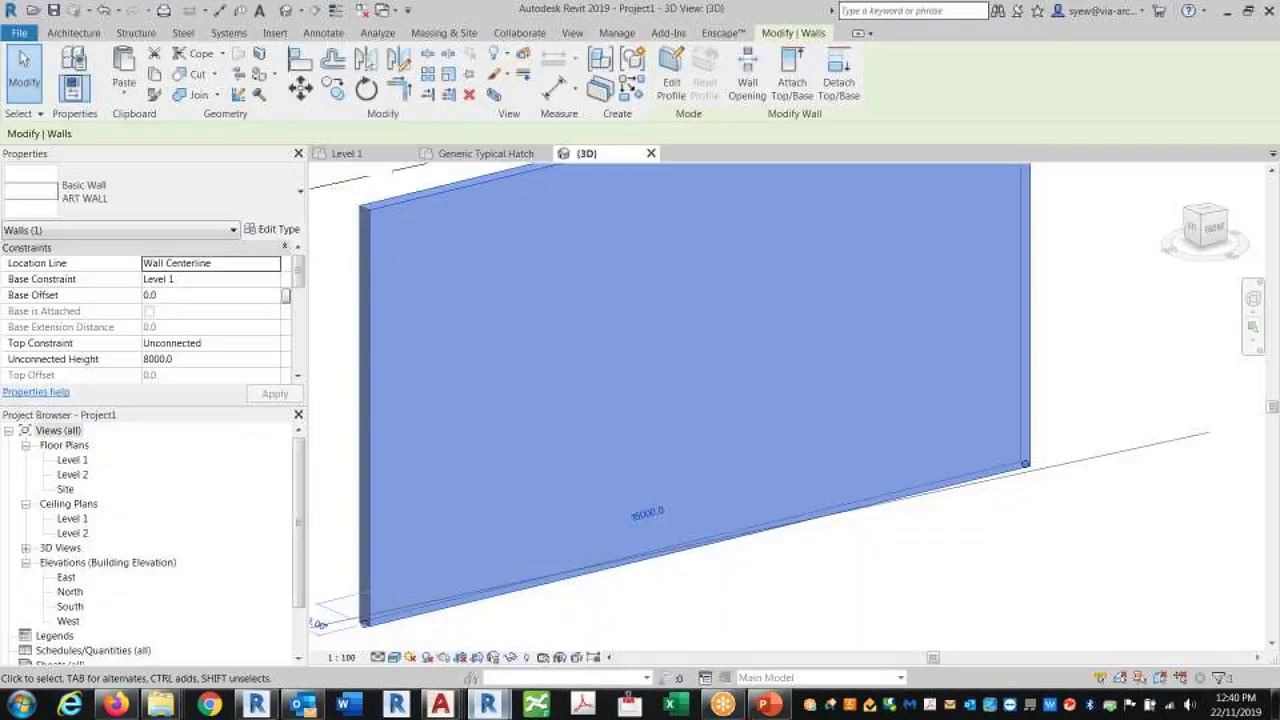
pyautogui.click(272, 232)
pyautogui.click(375, 285)
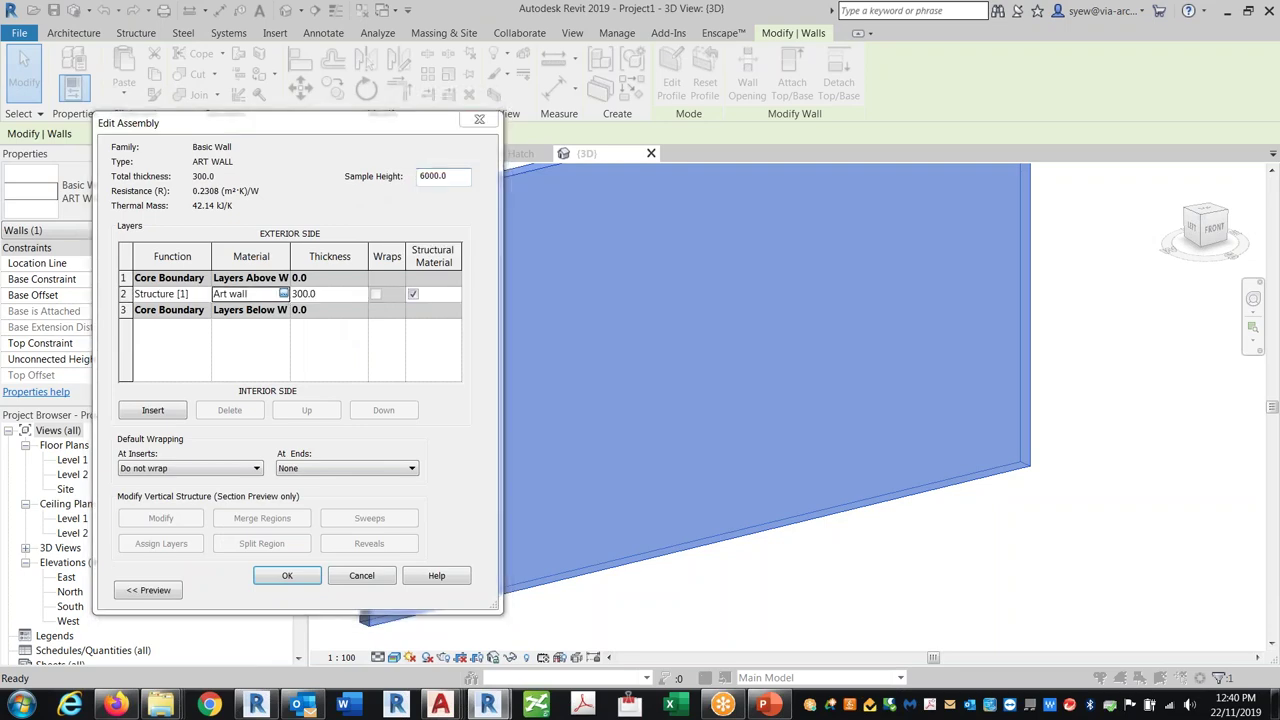
pyautogui.click(284, 293)
pyautogui.click(516, 110)
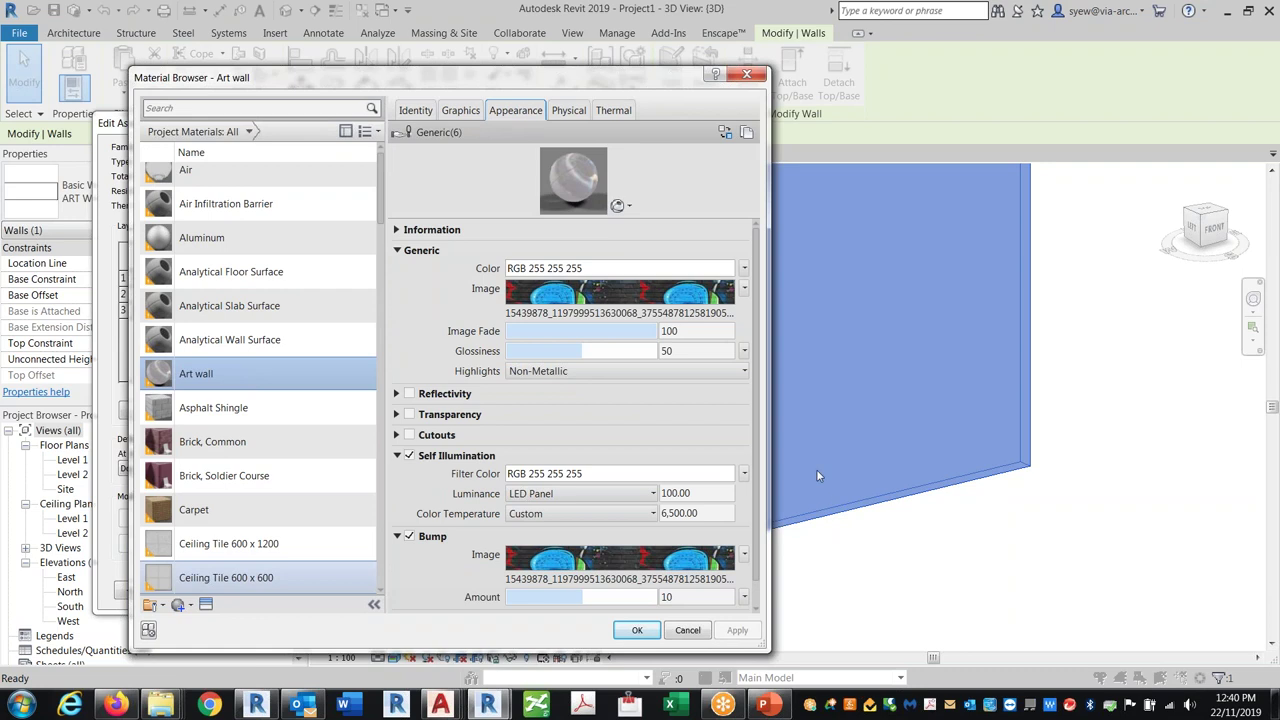
pyautogui.scroll(-1, 744, 551)
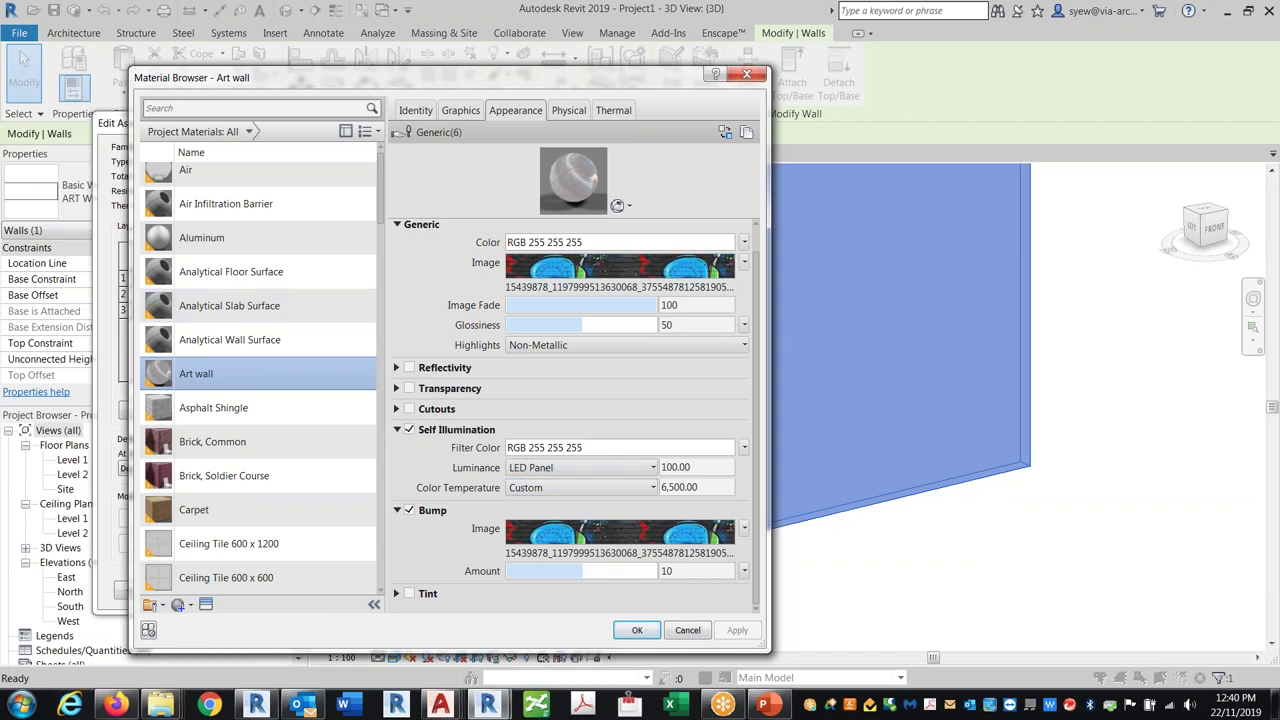
pyautogui.click(206, 605)
# Search the Appearance Library for 'mesh', scroll the results, and close the Asset Browser without changes.
pyautogui.click(440, 210)
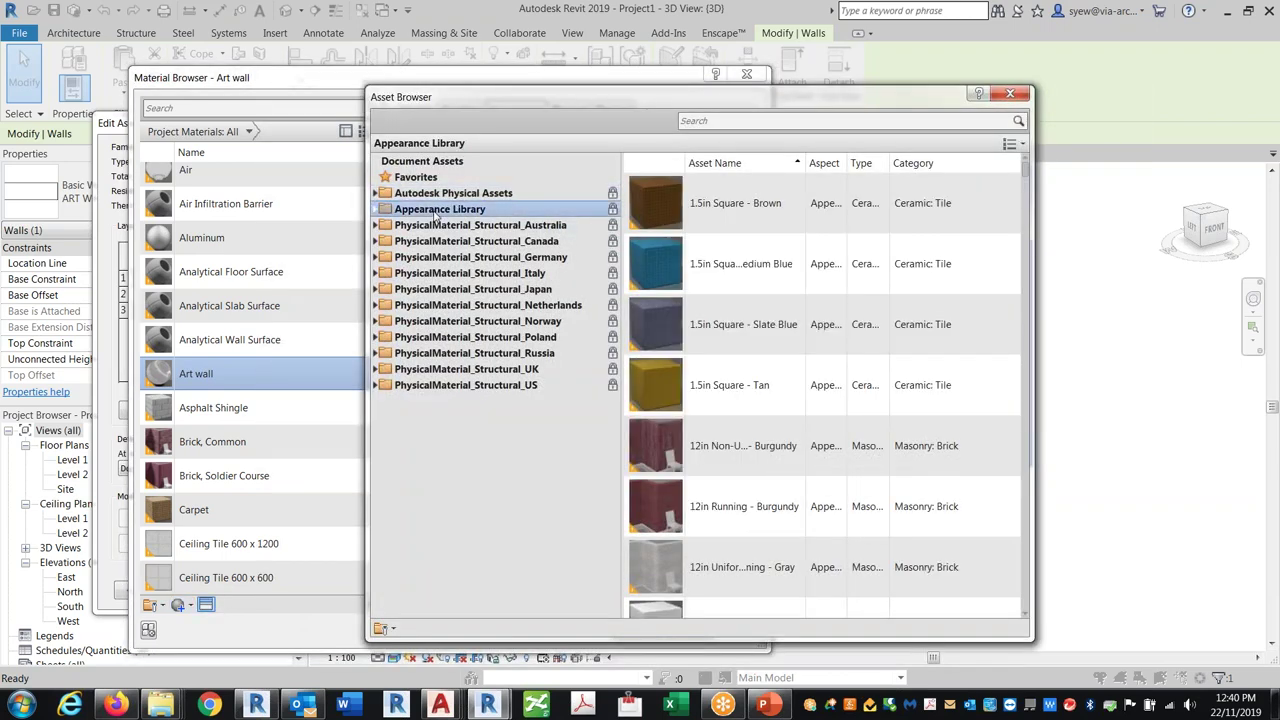
pyautogui.click(723, 121)
pyautogui.write('mesh')
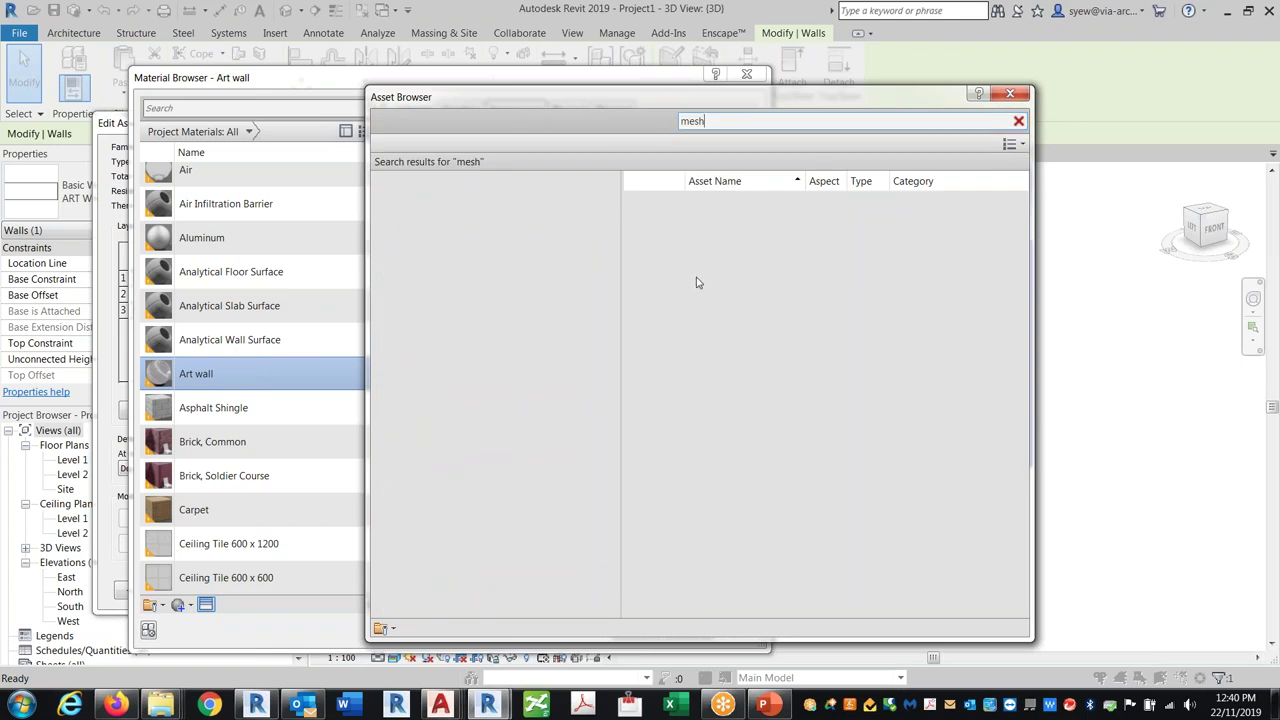
pyautogui.scroll(-5, 1007, 398)
pyautogui.scroll(-2, 1007, 398)
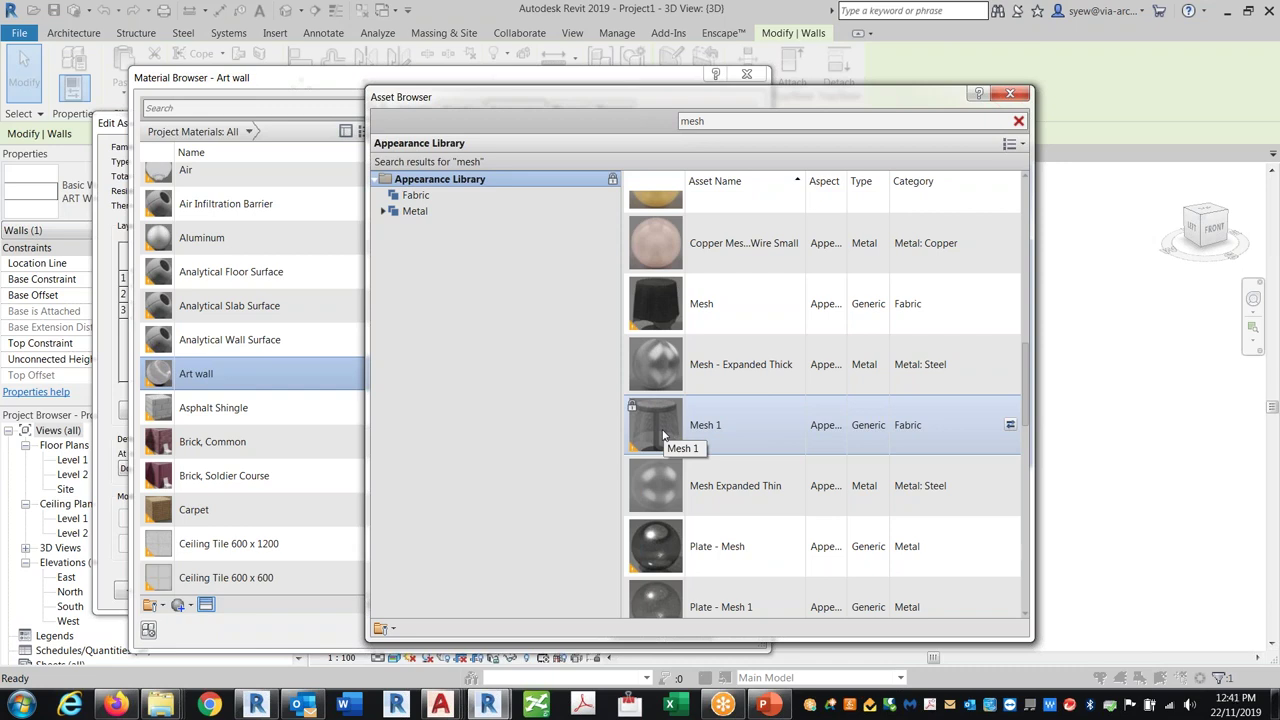
pyautogui.scroll(1, 700, 206)
pyautogui.click(1010, 93)
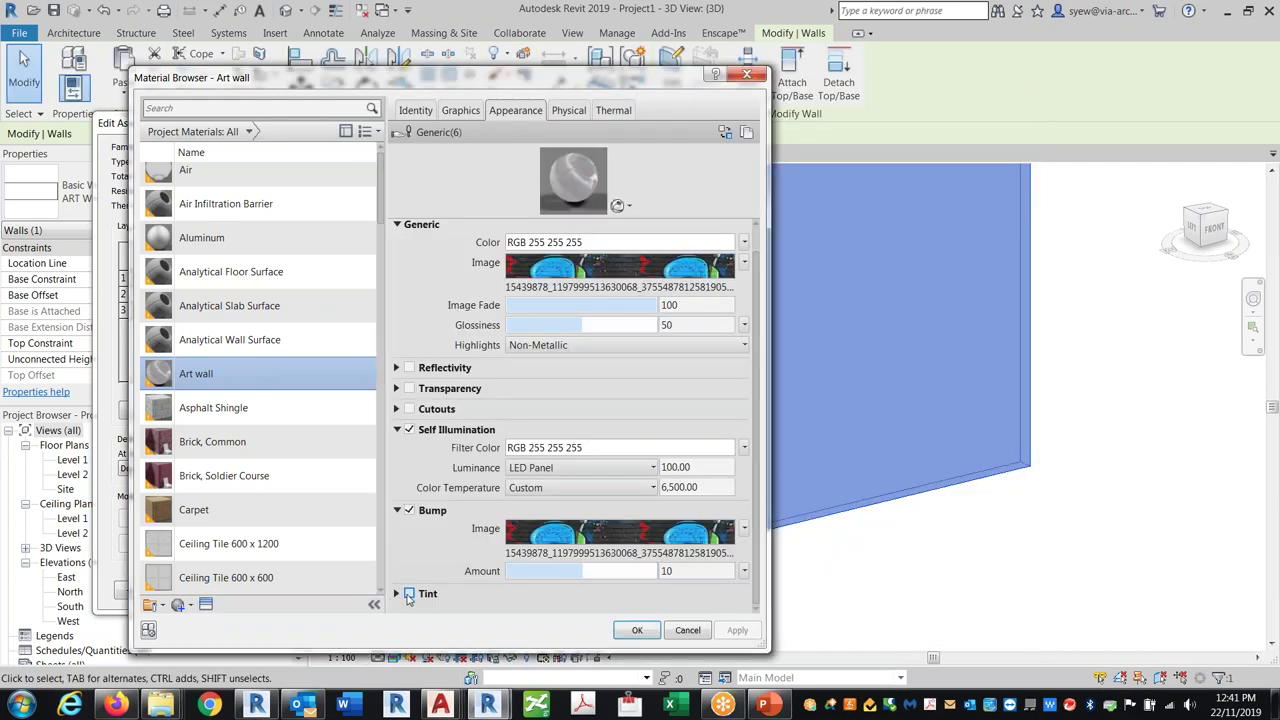
# Tint the Art wall material red (RGB 255 0 0) and OK all three dialogs.
pyautogui.click(409, 594)
pyautogui.click(560, 591)
pyautogui.click(287, 263)
pyautogui.click(512, 503)
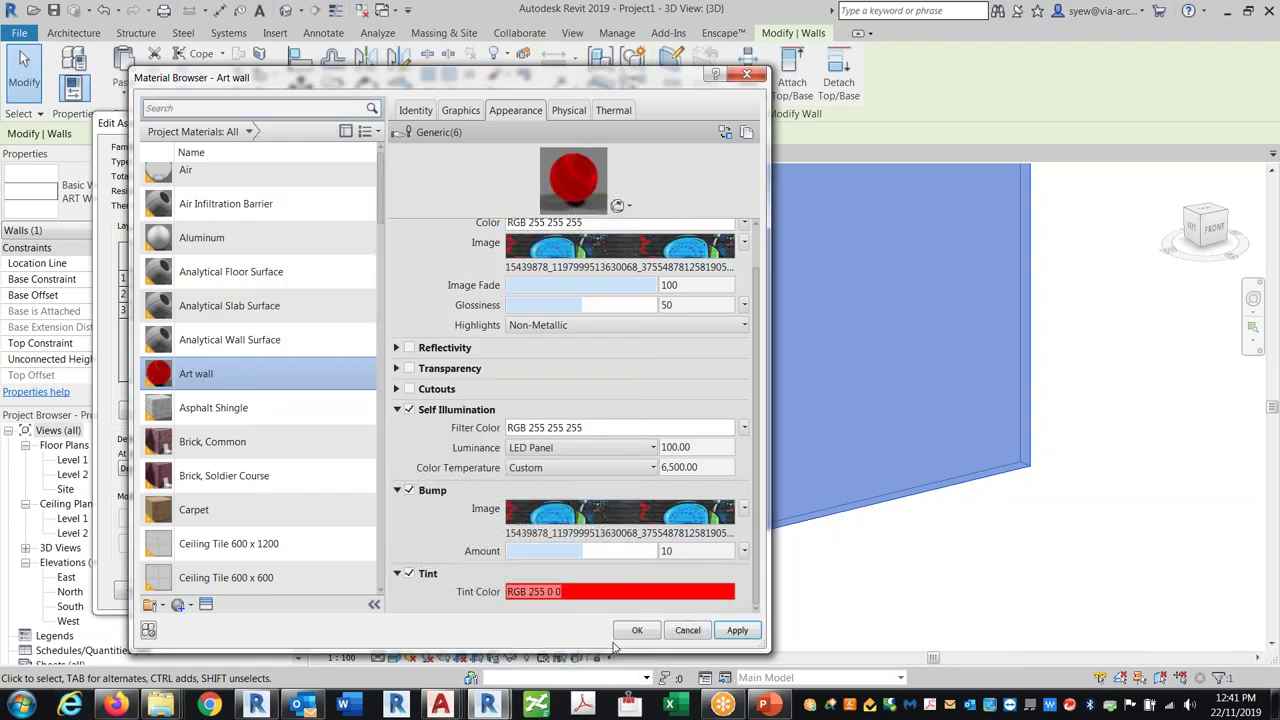
pyautogui.click(634, 630)
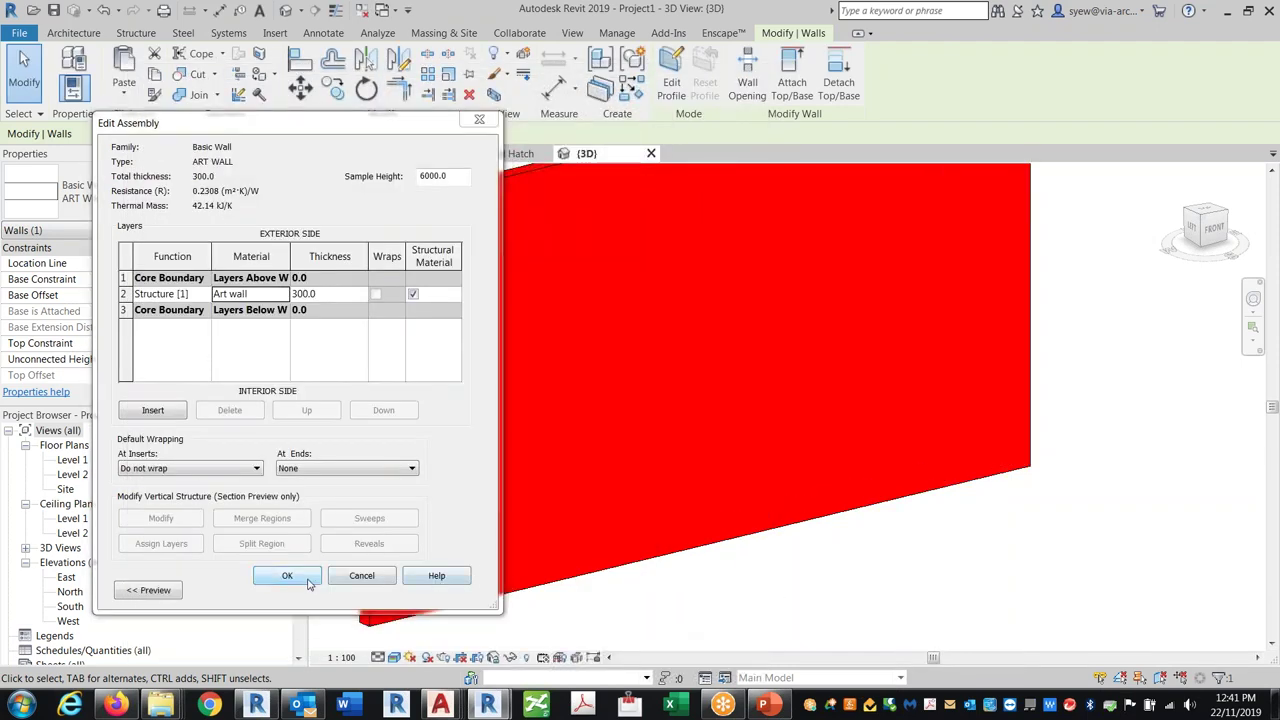
pyautogui.click(308, 583)
pyautogui.click(304, 662)
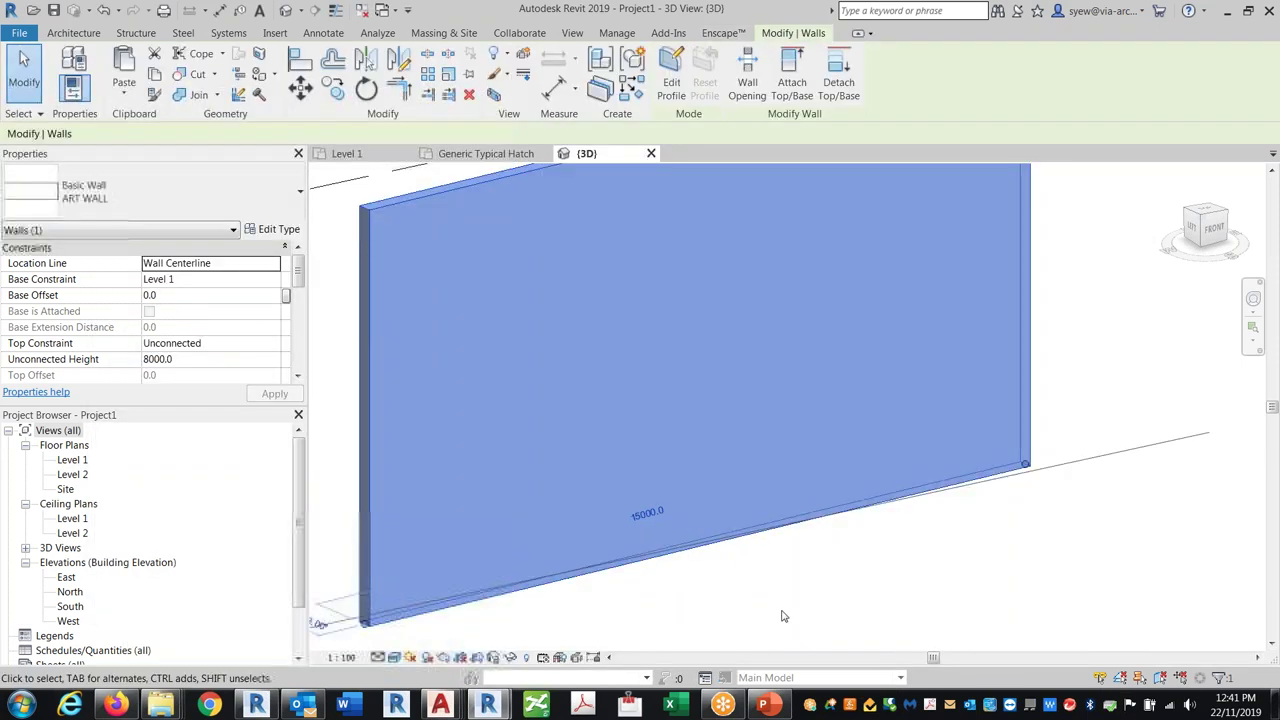
# In Enscape, orbit close to the red-tinted graffiti wall, then minimize the preview.
pyautogui.moveTo(488, 705)
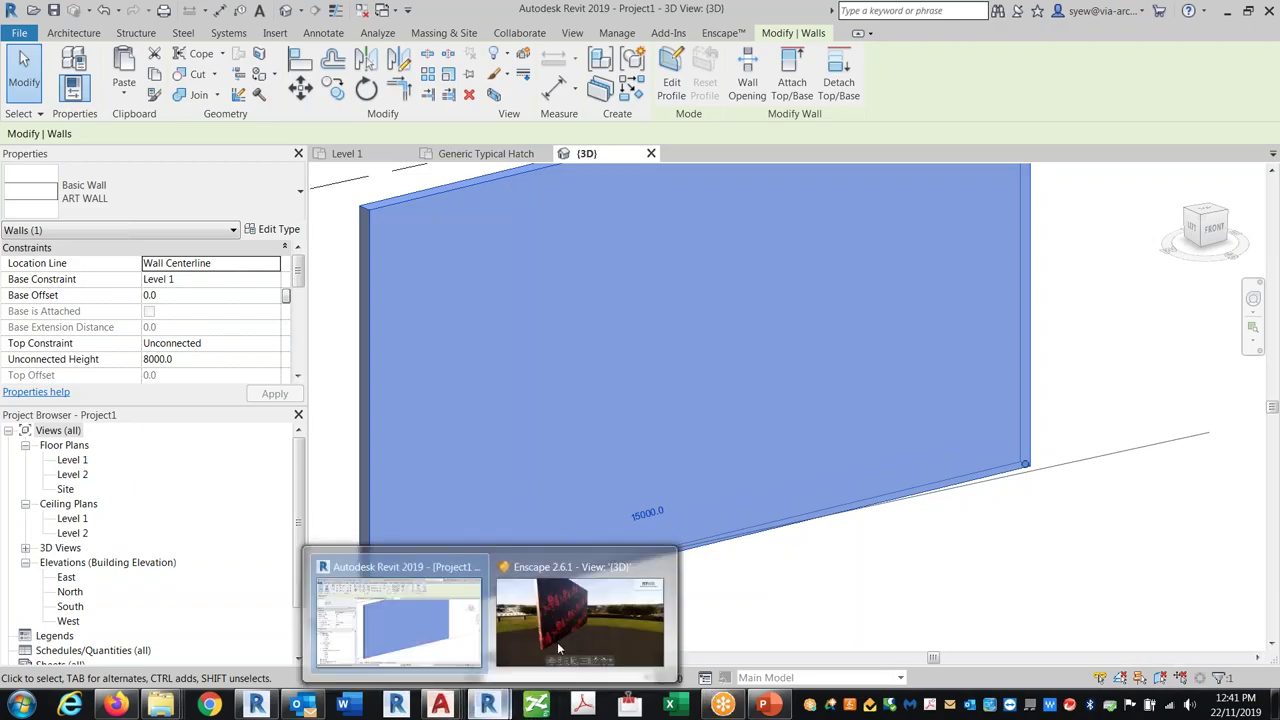
pyautogui.click(575, 625)
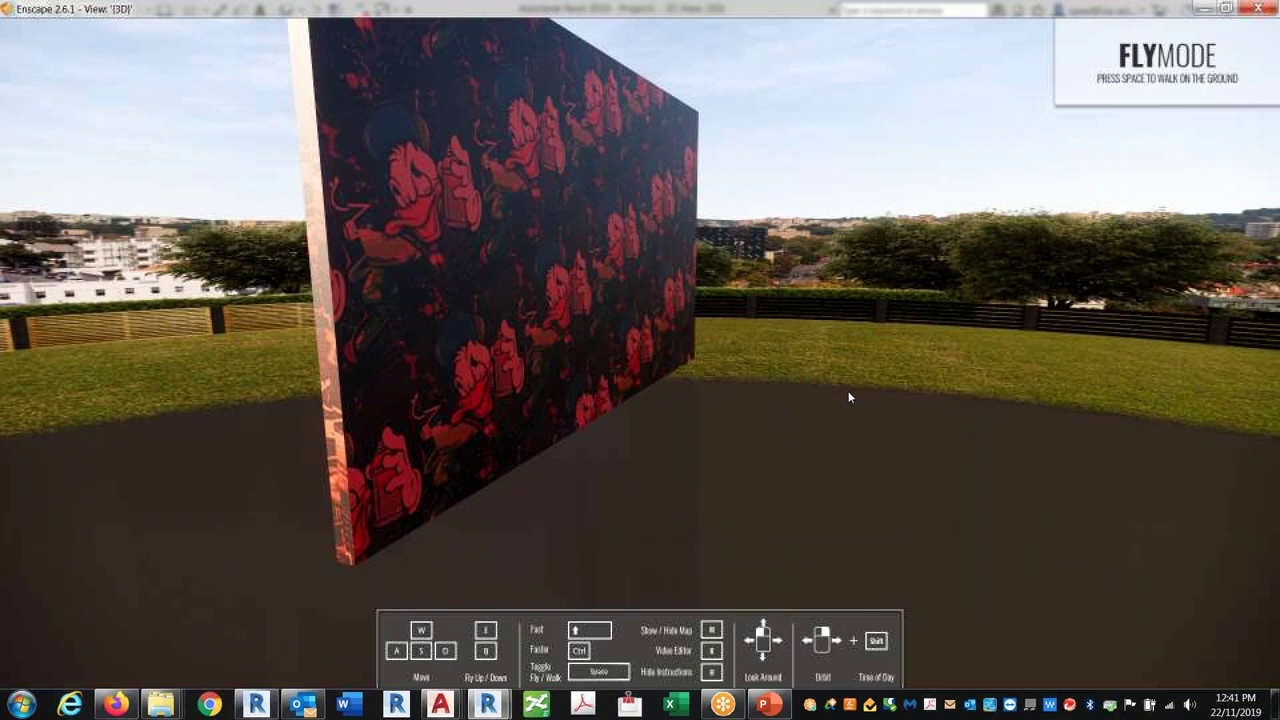
pyautogui.moveTo(848, 398); pyautogui.dragTo(611, 365, button='right')
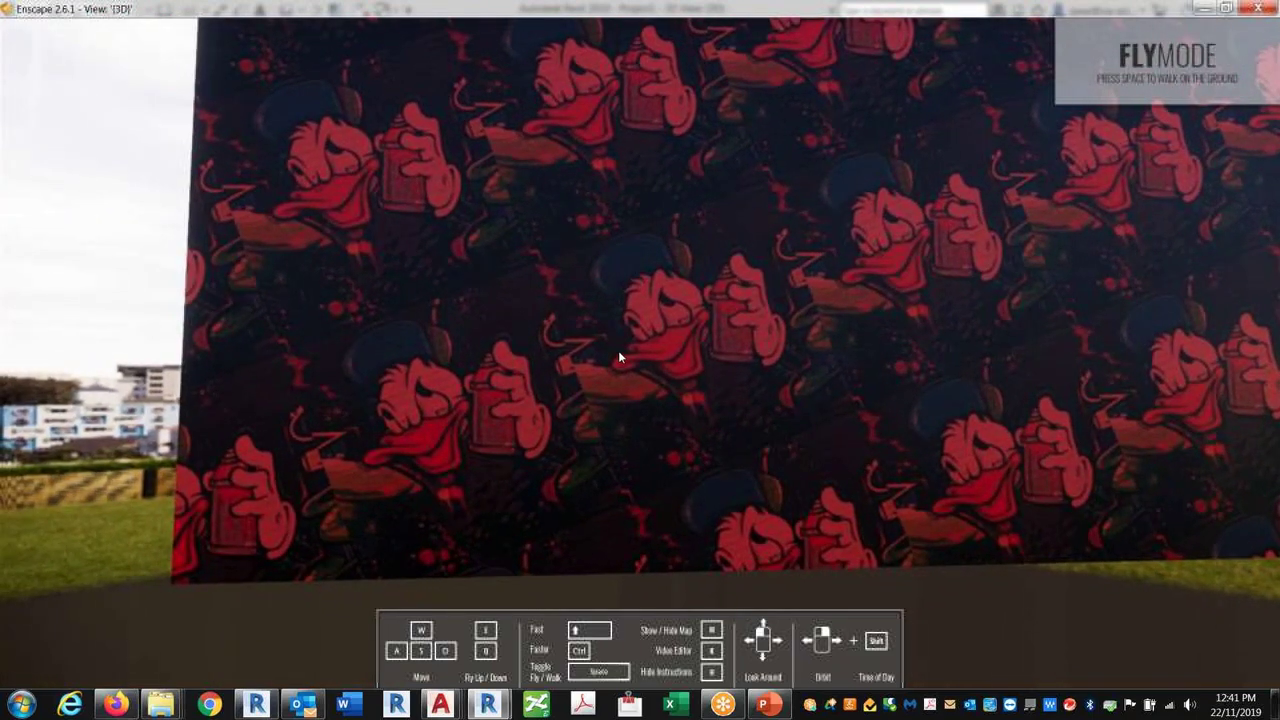
pyautogui.click(1200, 10)
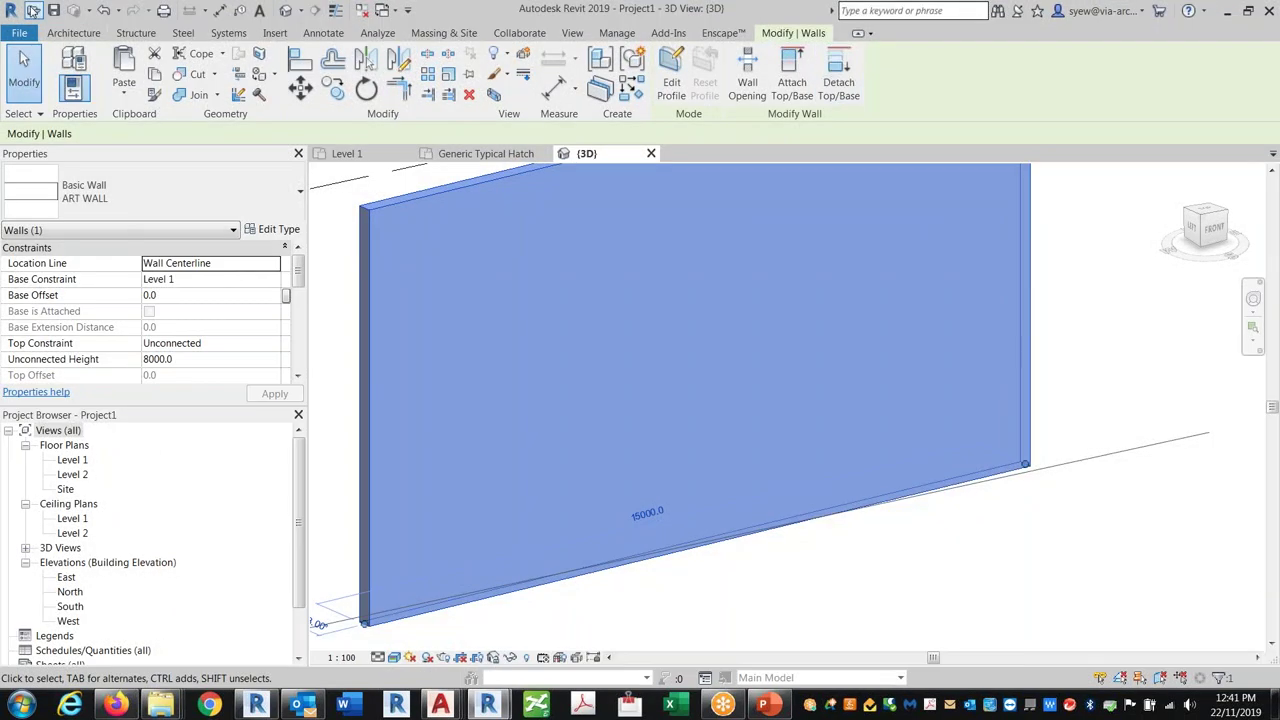
# Dismiss the save reminder, then cancel the Open dialog and the window menu.
pyautogui.click(744, 410)
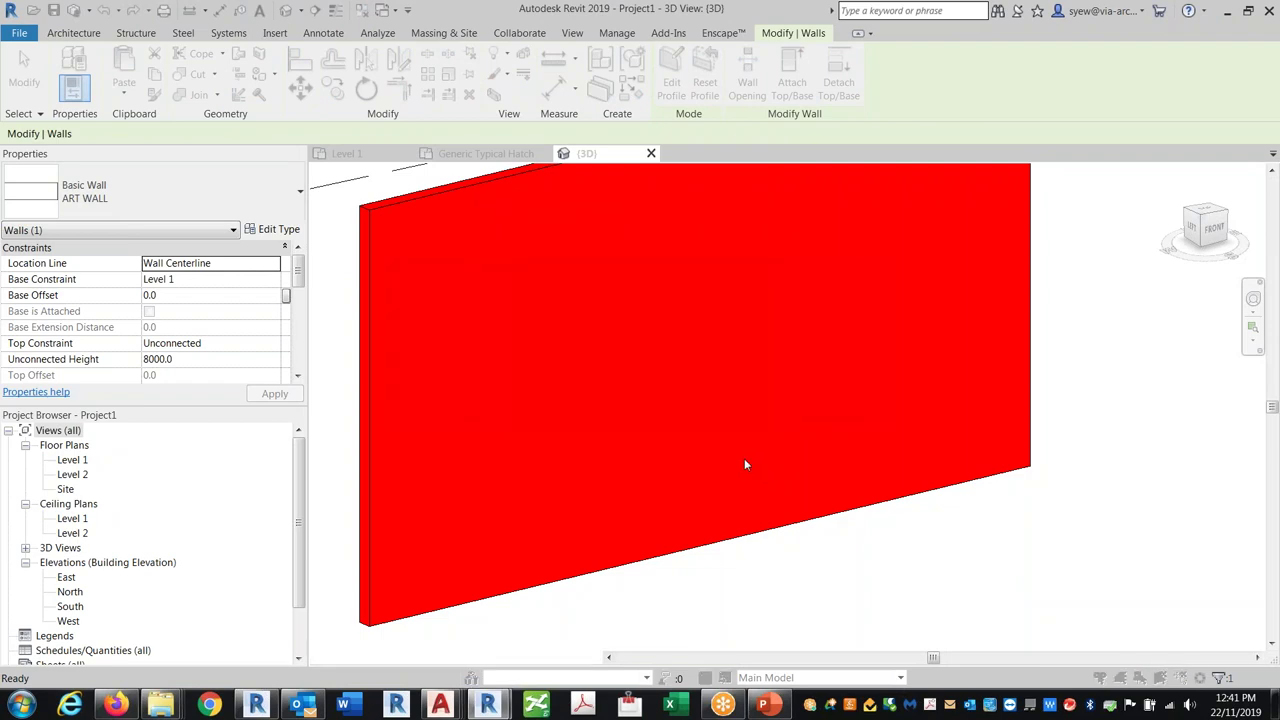
pyautogui.hotkey('ctrl', 'o')
pyautogui.press('Escape')
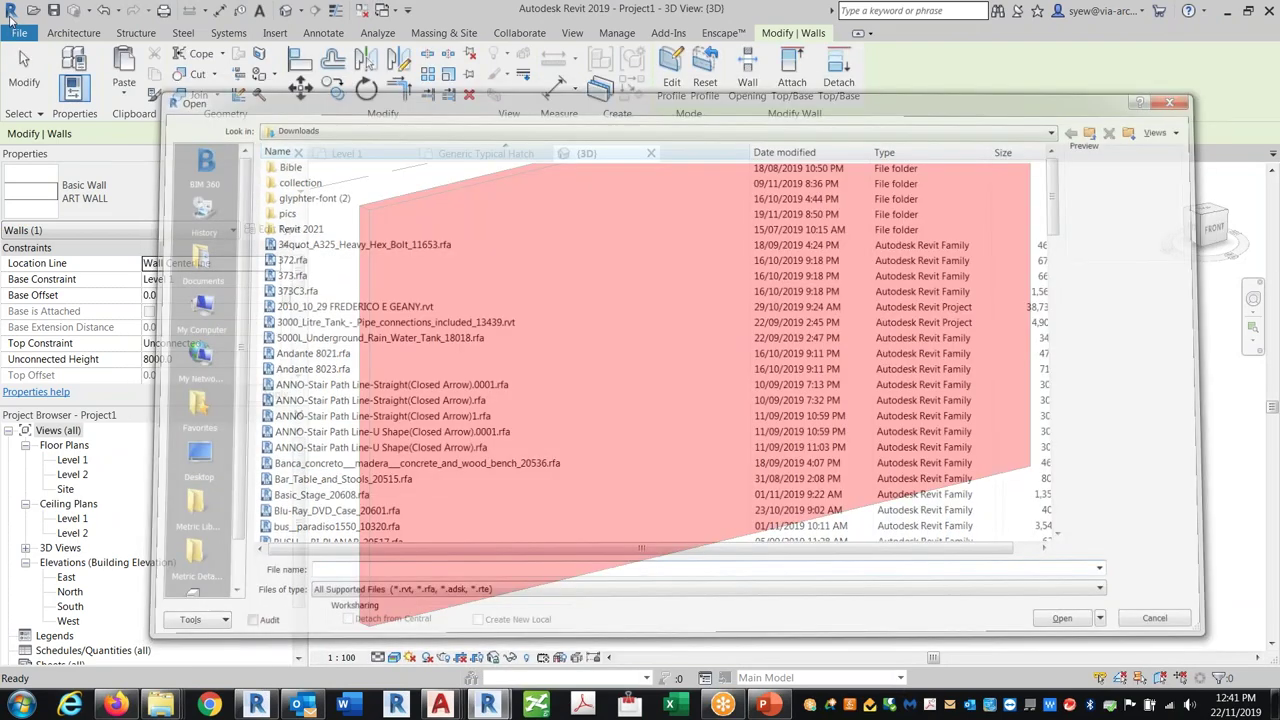
pyautogui.click(7, 15)
pyautogui.press('Escape')
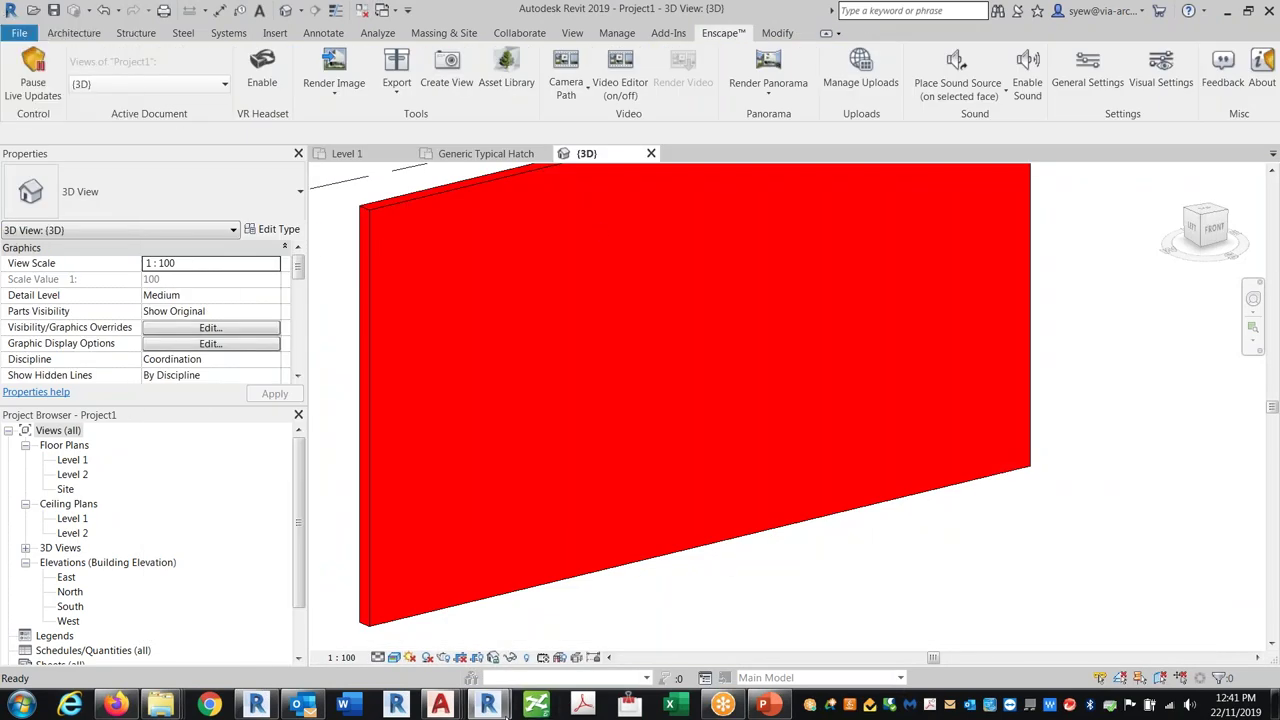
# Minimize the slides and Enscape, then show Revit's File menu Recent Documents list.
pyautogui.click(765, 705)
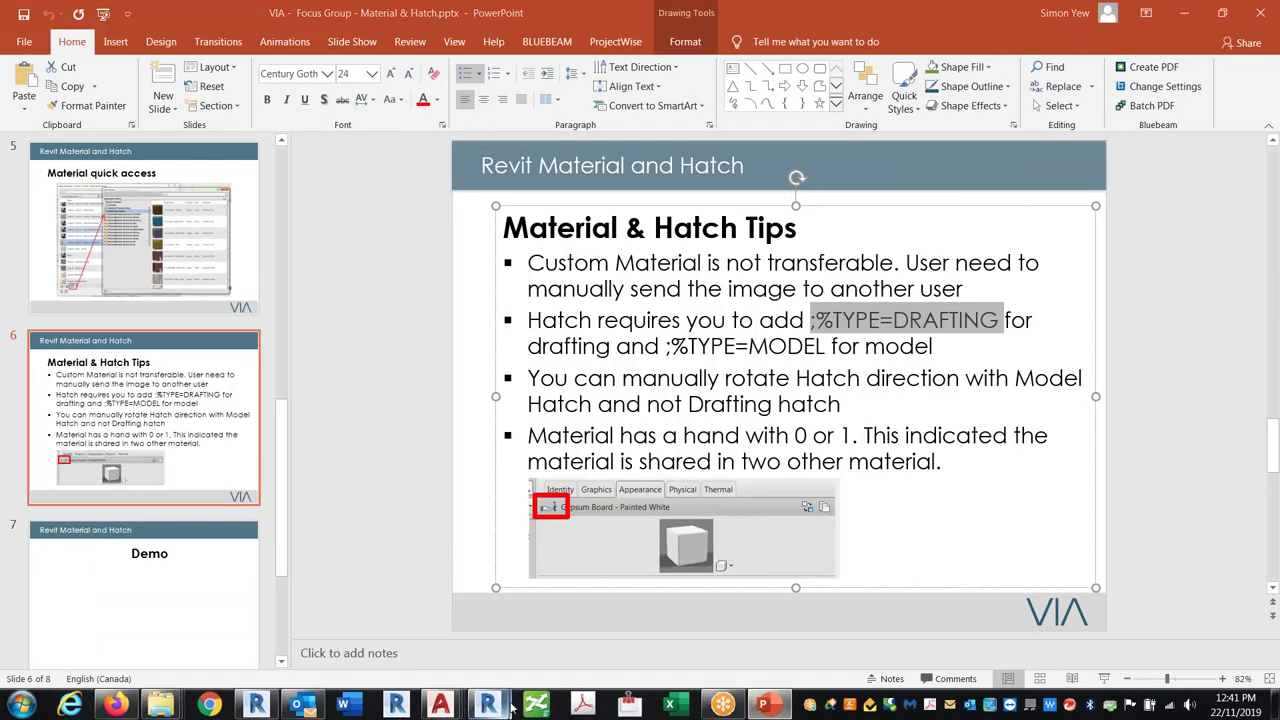
pyautogui.moveTo(488, 705)
pyautogui.click(594, 618)
pyautogui.click(1224, 6)
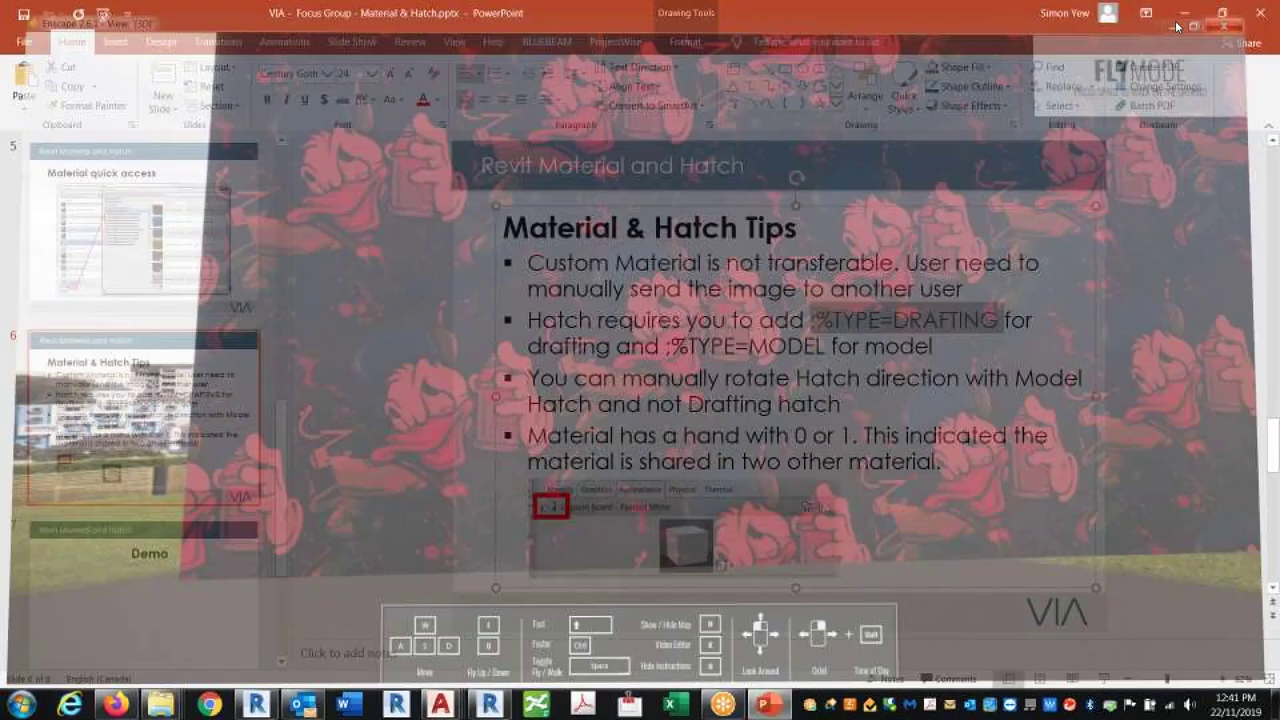
pyautogui.click(1184, 12)
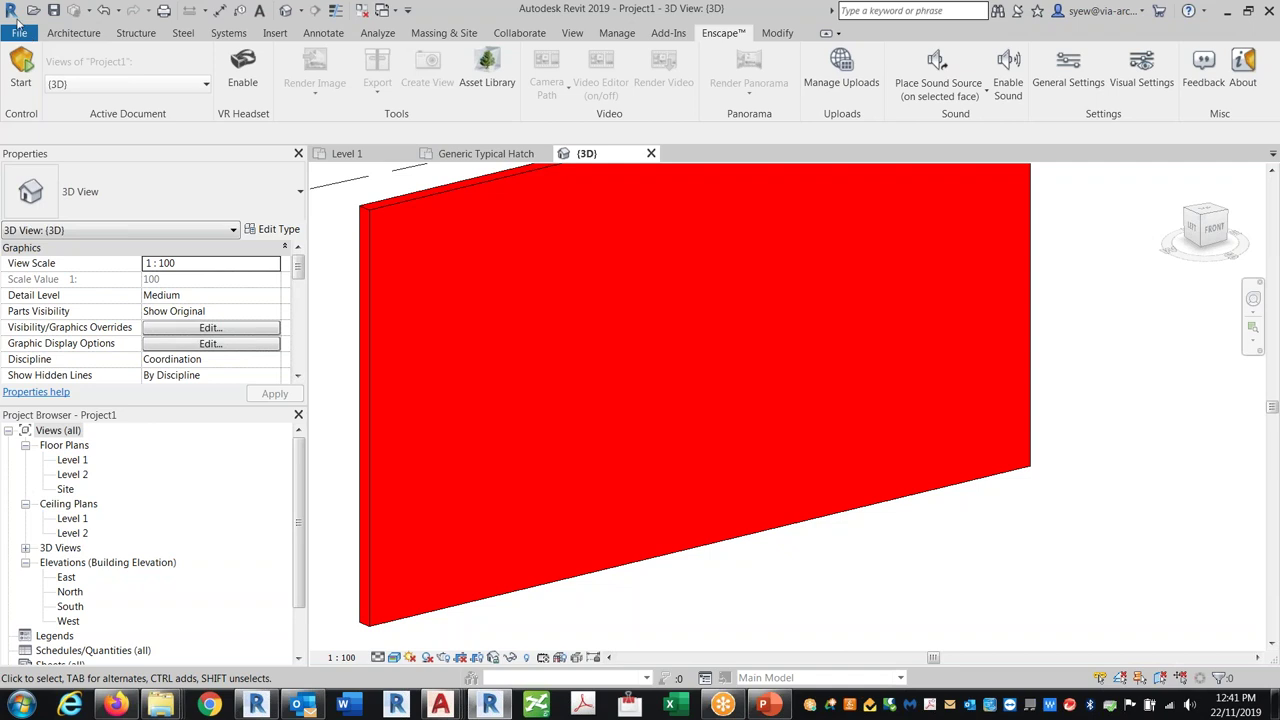
pyautogui.click(12, 12)
pyautogui.click(24, 38)
pyautogui.click(20, 36)
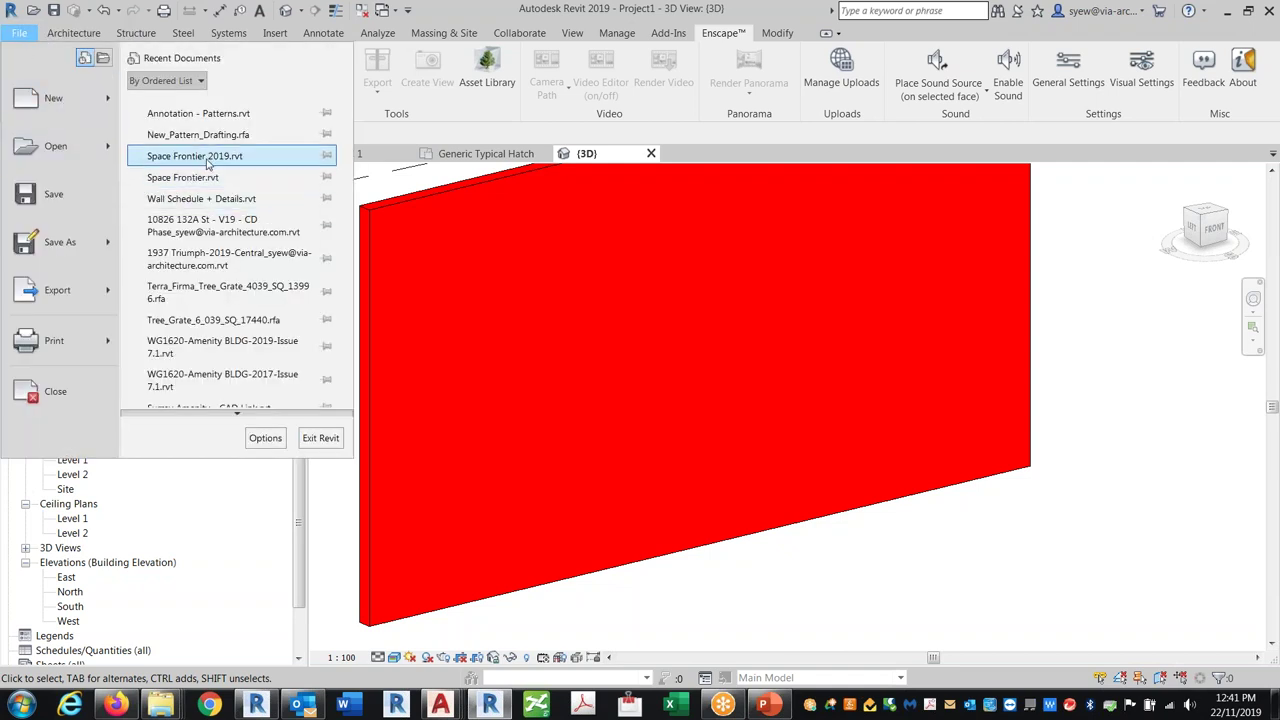
# Open the Space Frontier 2019 project and isolate the globe in the view.
pyautogui.click(955, 366)
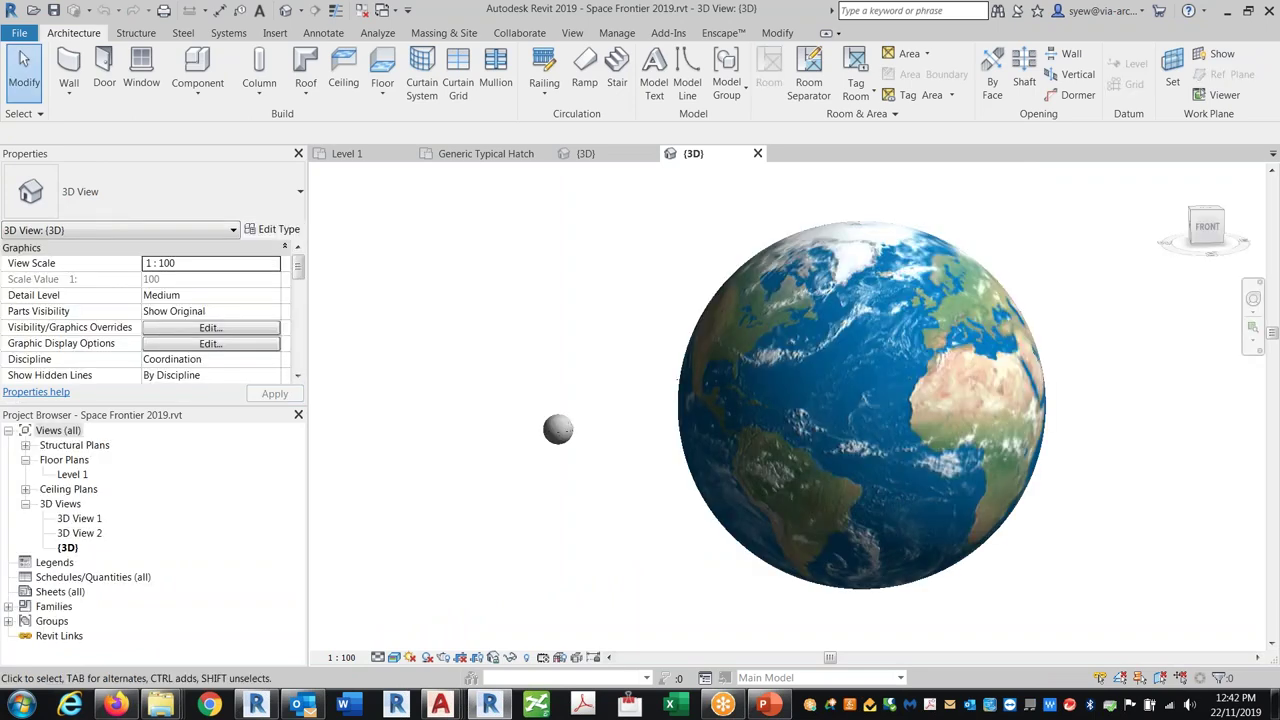
pyautogui.moveTo(1064, 487); pyautogui.dragTo(784, 487, button='middle')
pyautogui.click(758, 427)
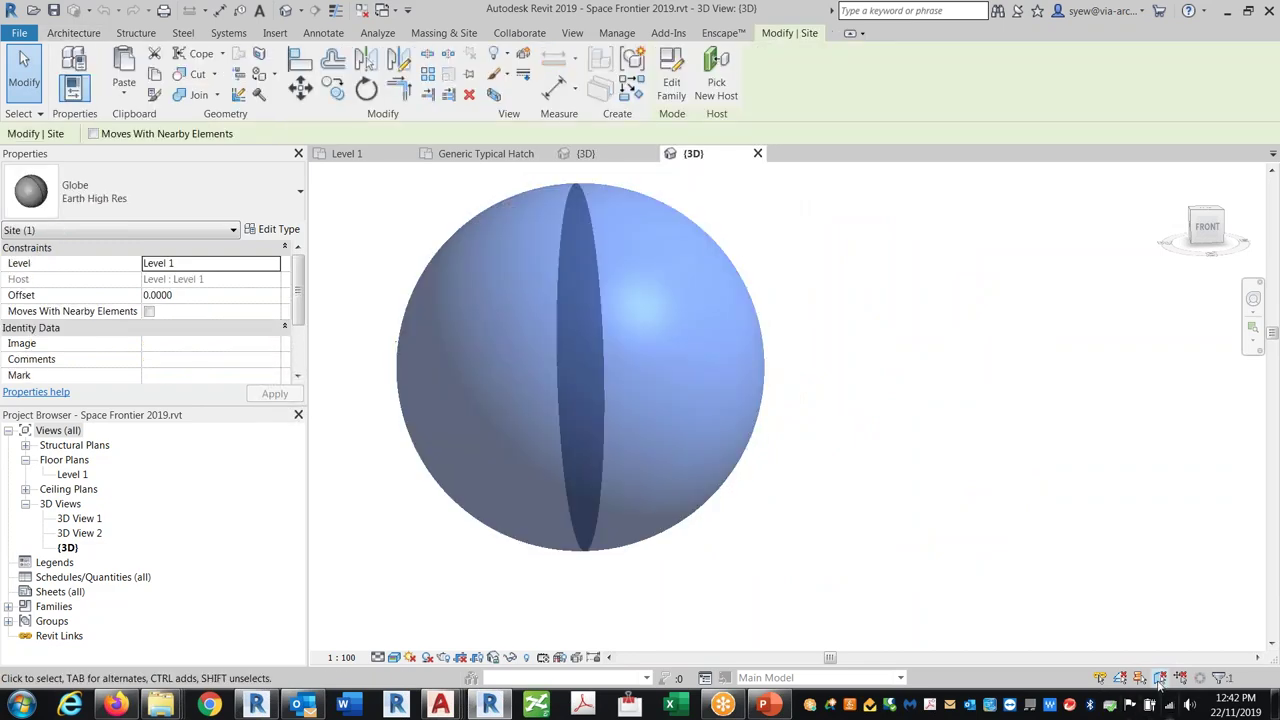
pyautogui.click(510, 657)
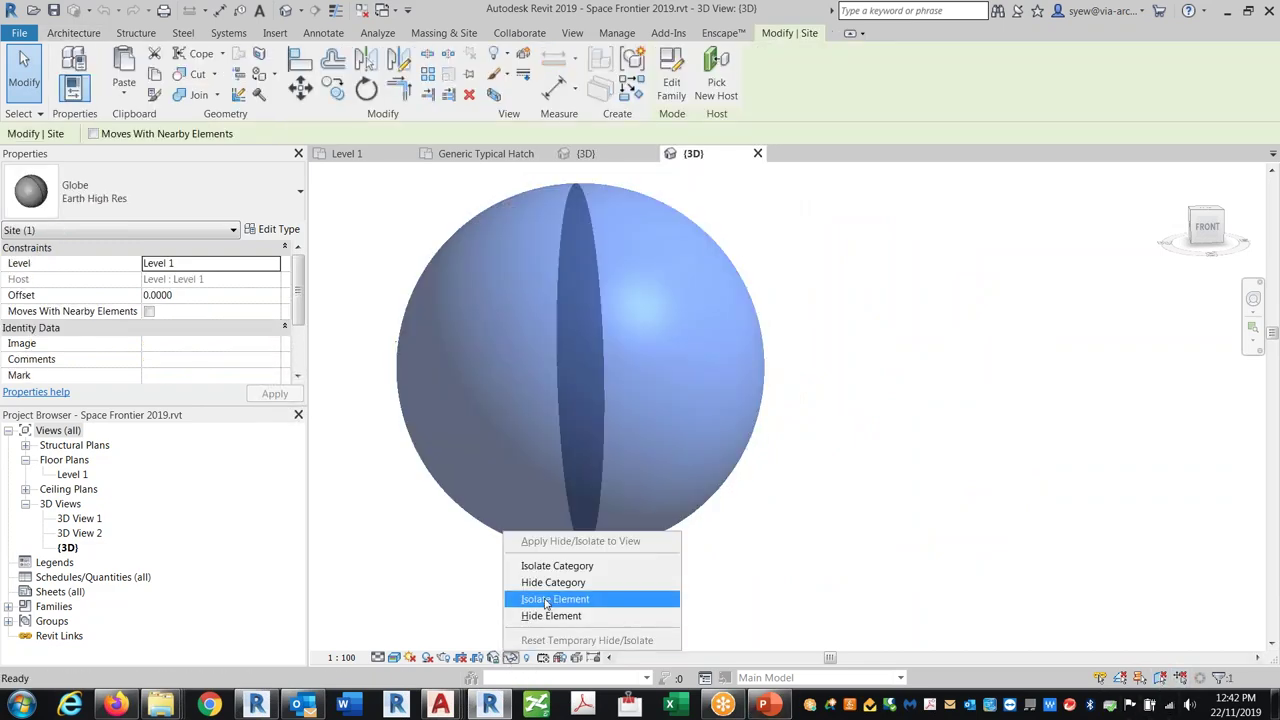
pyautogui.click(546, 599)
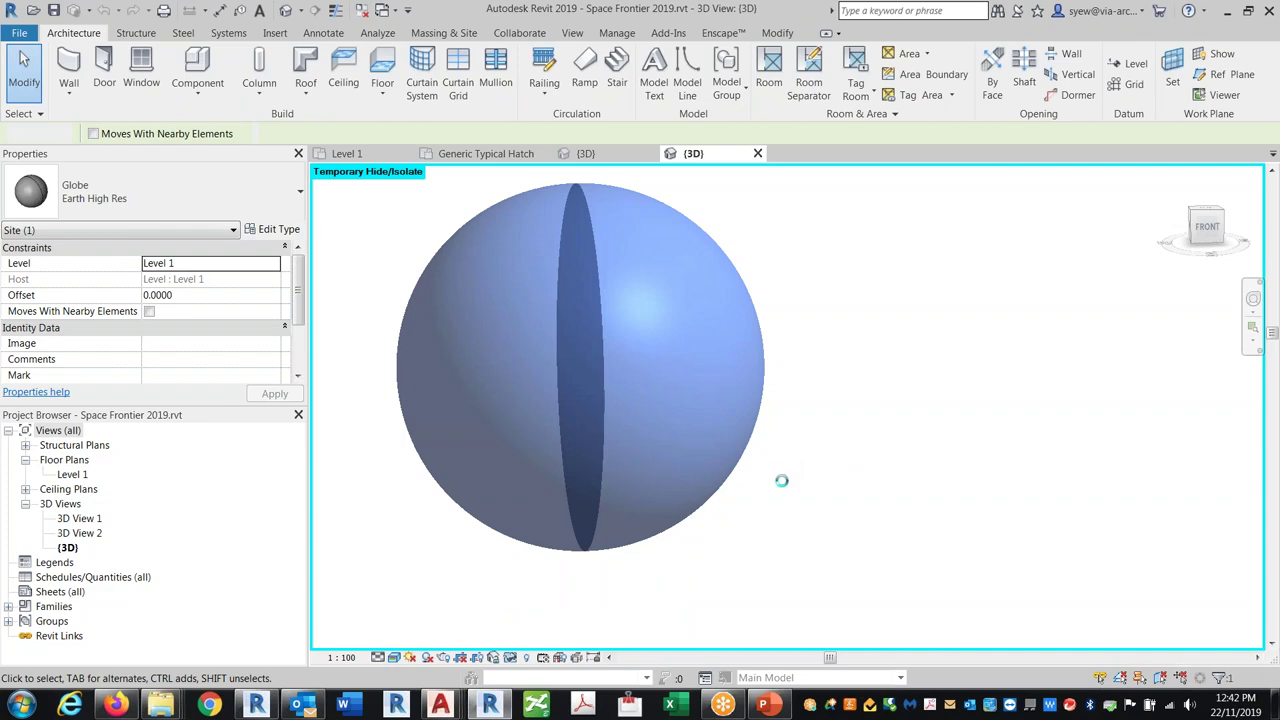
# Orbit the globe to bring Asia forward and switch to the Consistent Colors visual style.
pyautogui.keyDown('shift'); pyautogui.moveTo(786, 486); pyautogui.dragTo(880, 520, button='middle'); pyautogui.keyUp('shift')
pyautogui.moveTo(757, 511); pyautogui.dragTo(965, 621, button='middle')
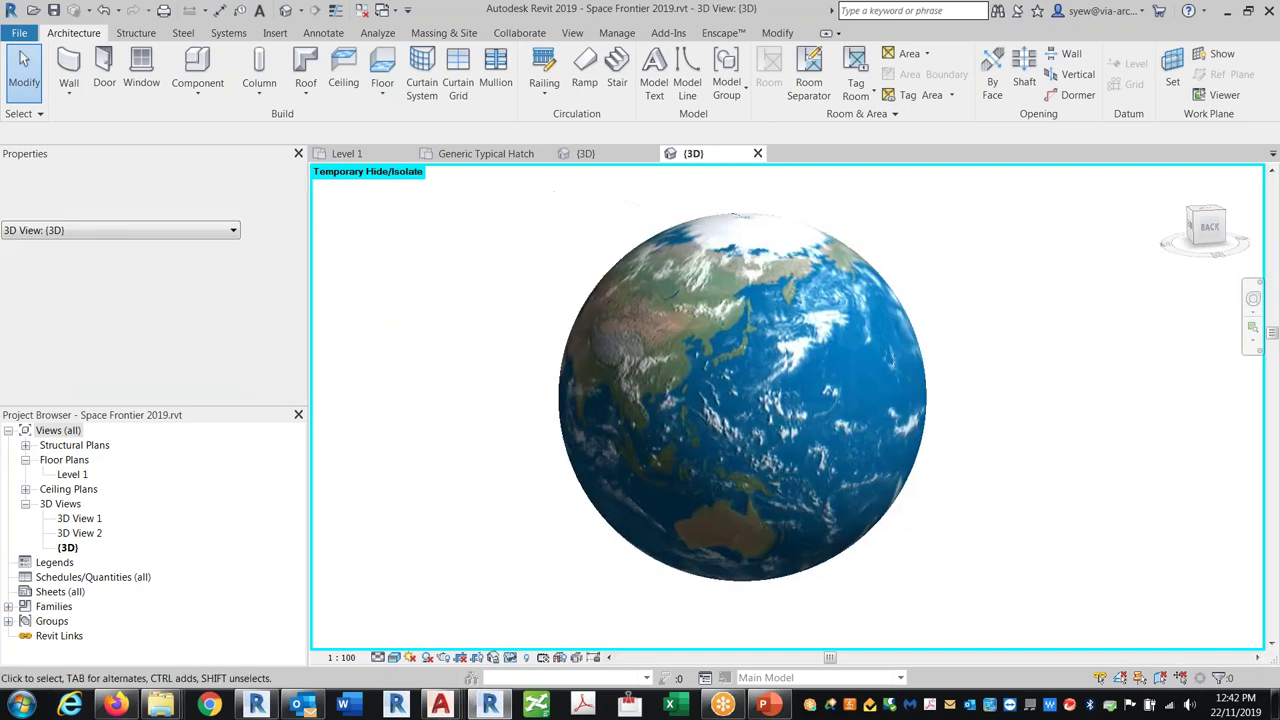
pyautogui.click(757, 240)
pyautogui.click(394, 657)
pyautogui.click(443, 574)
pyautogui.click(456, 514)
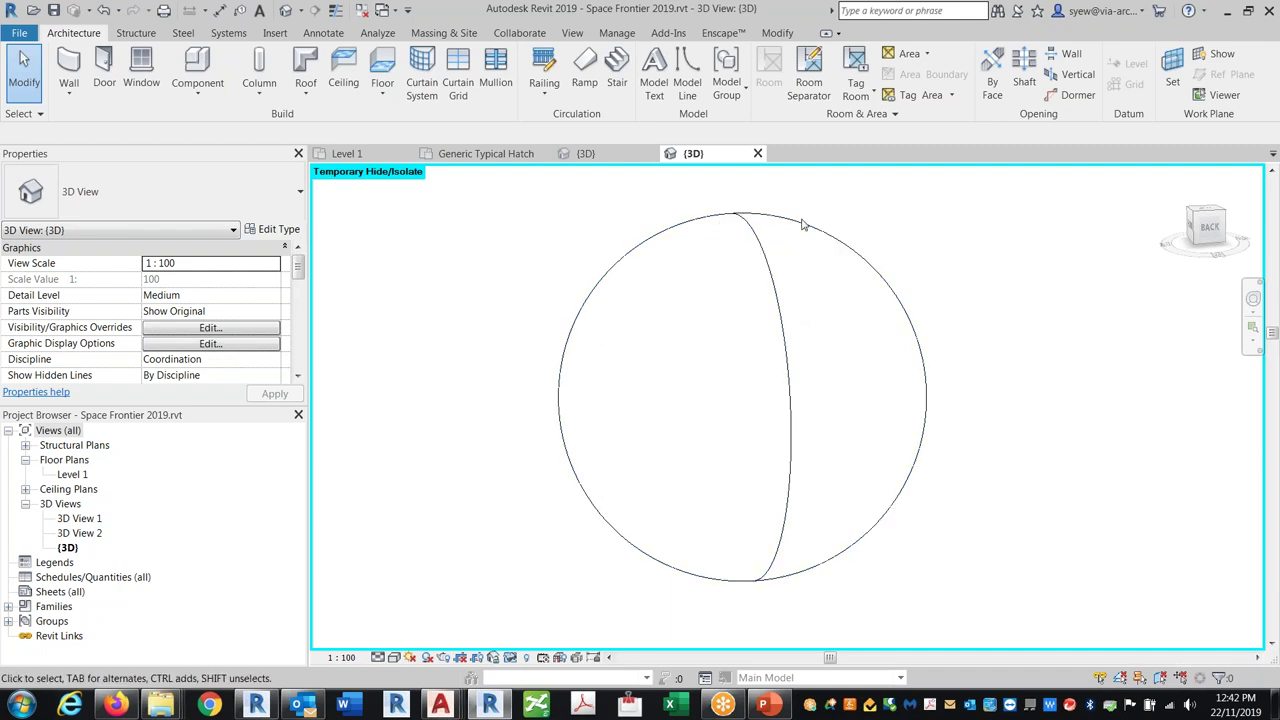
# Reselect the globe and open its Globe / Earth High Res Type Properties.
pyautogui.click(740, 255)
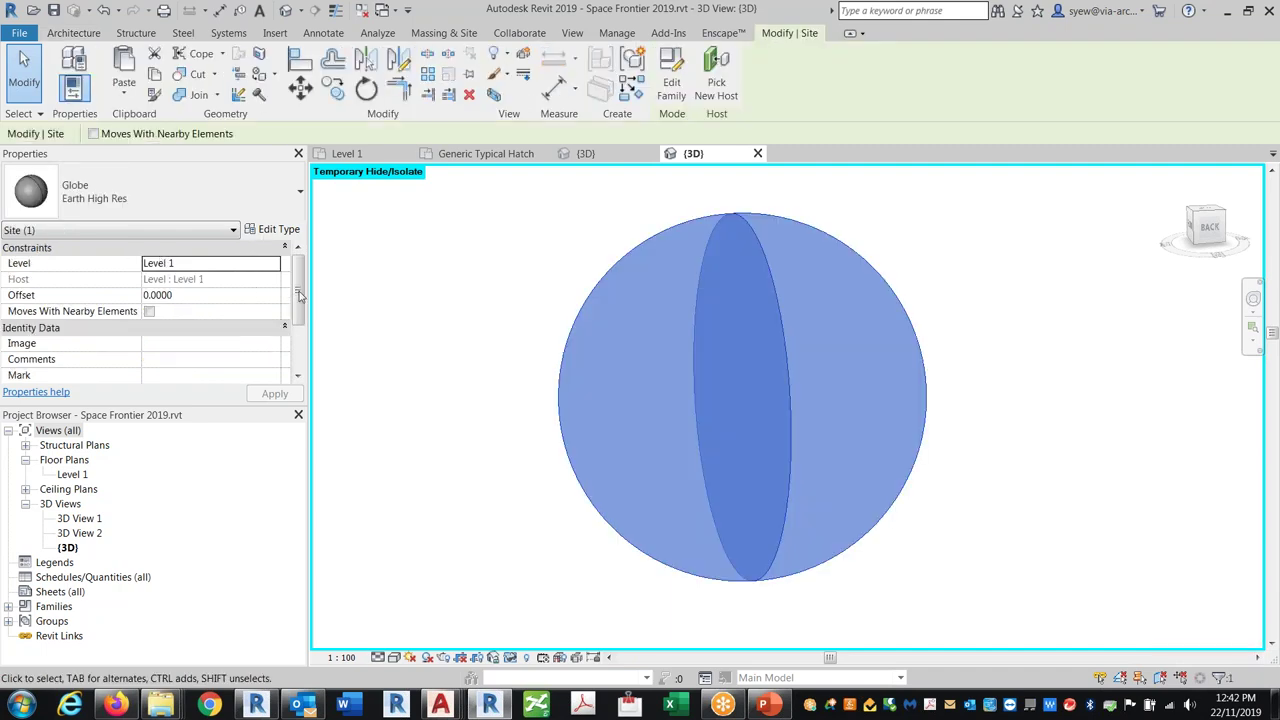
pyautogui.scroll(-3, 302, 295)
pyautogui.click(279, 229)
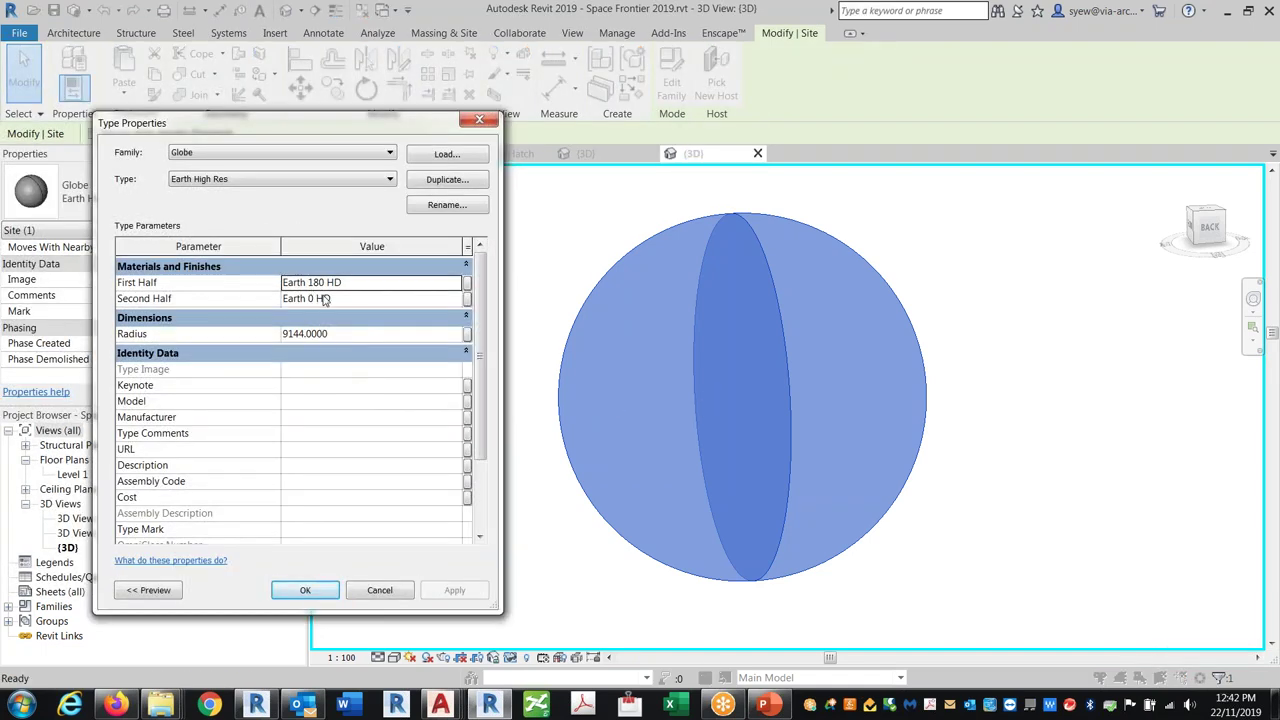
# Open the Earth 180 HD image's Texture Editor from the First Half material's Appearance tab.
pyautogui.click(456, 284)
pyautogui.click(456, 282)
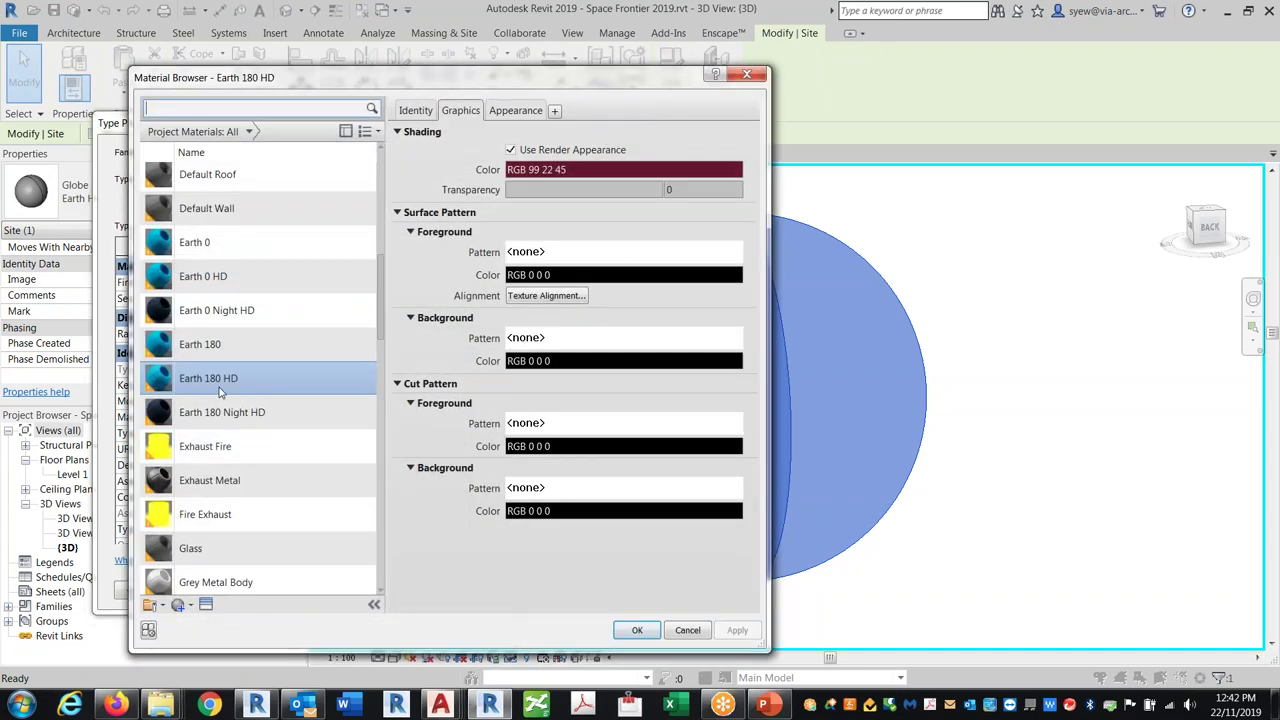
pyautogui.click(518, 111)
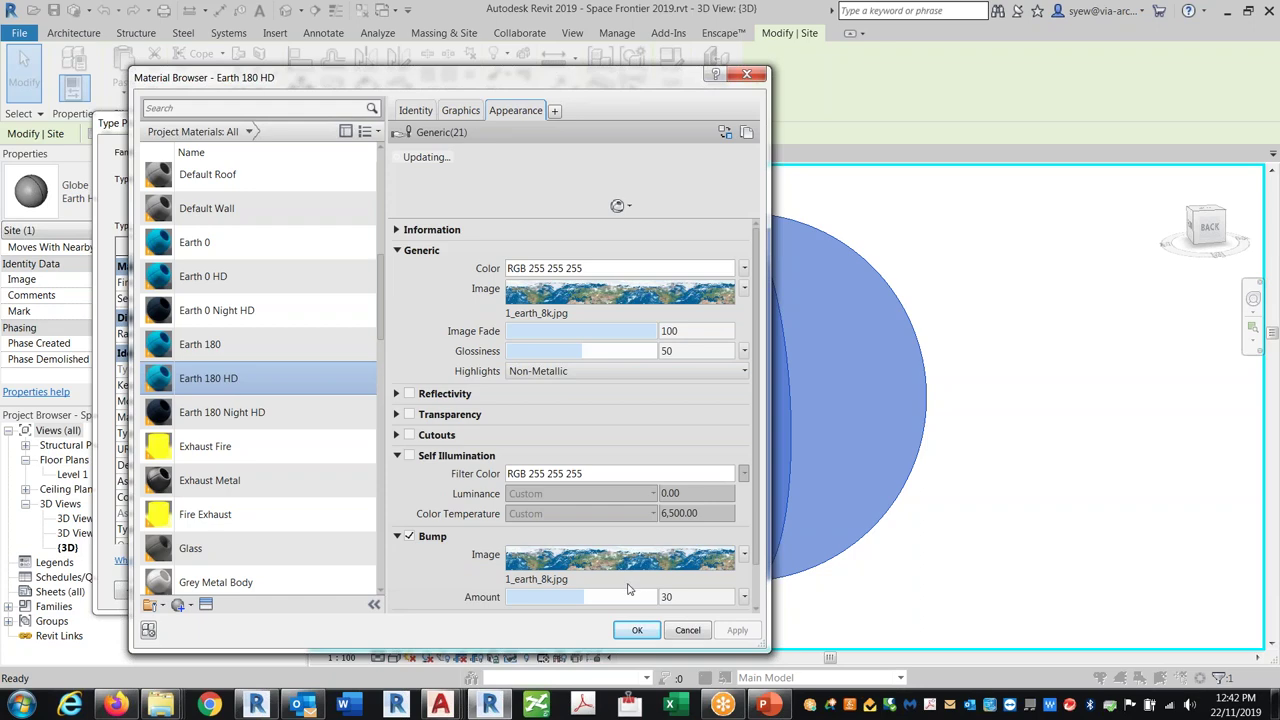
pyautogui.moveTo(581, 300)
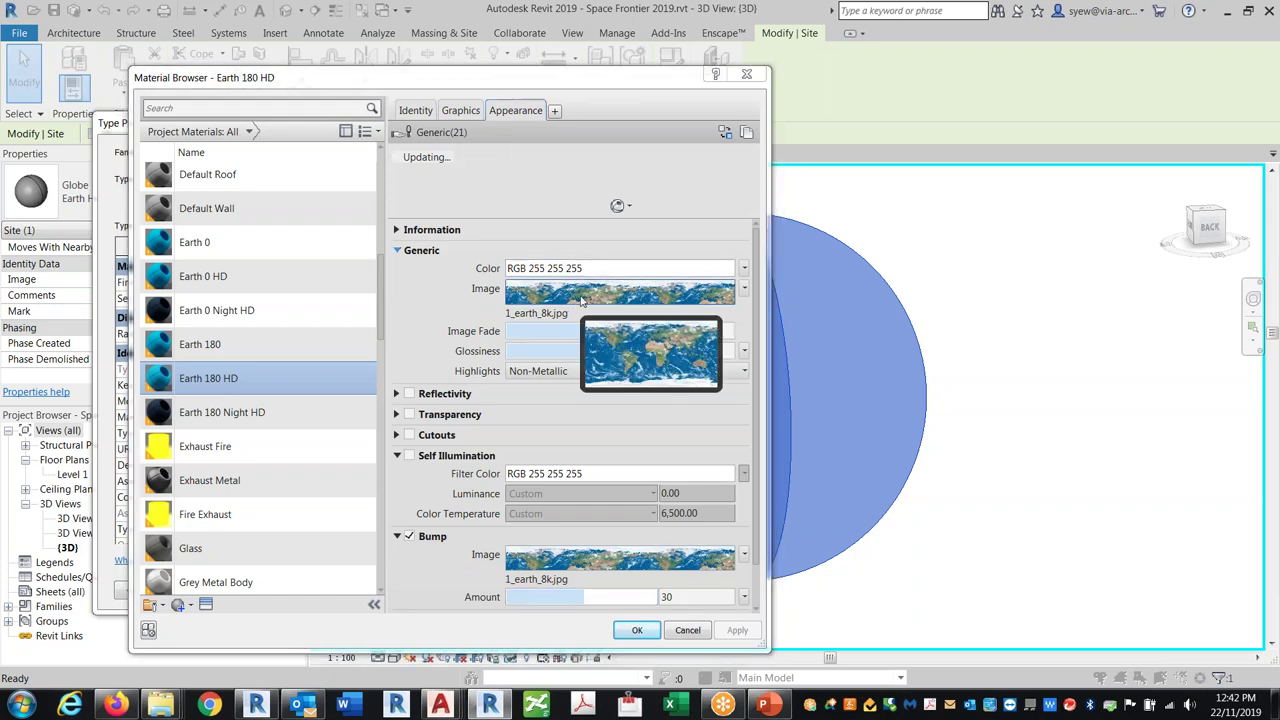
pyautogui.click(581, 300)
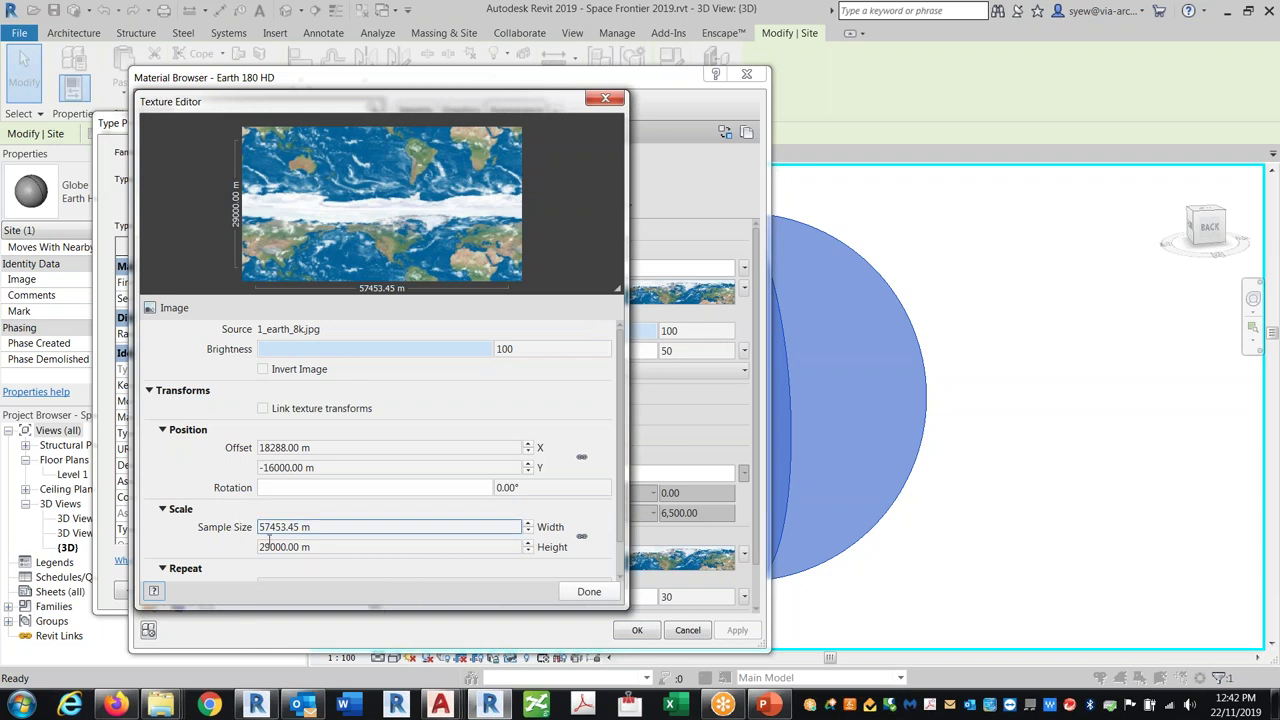
pyautogui.scroll(-1, 623, 365)
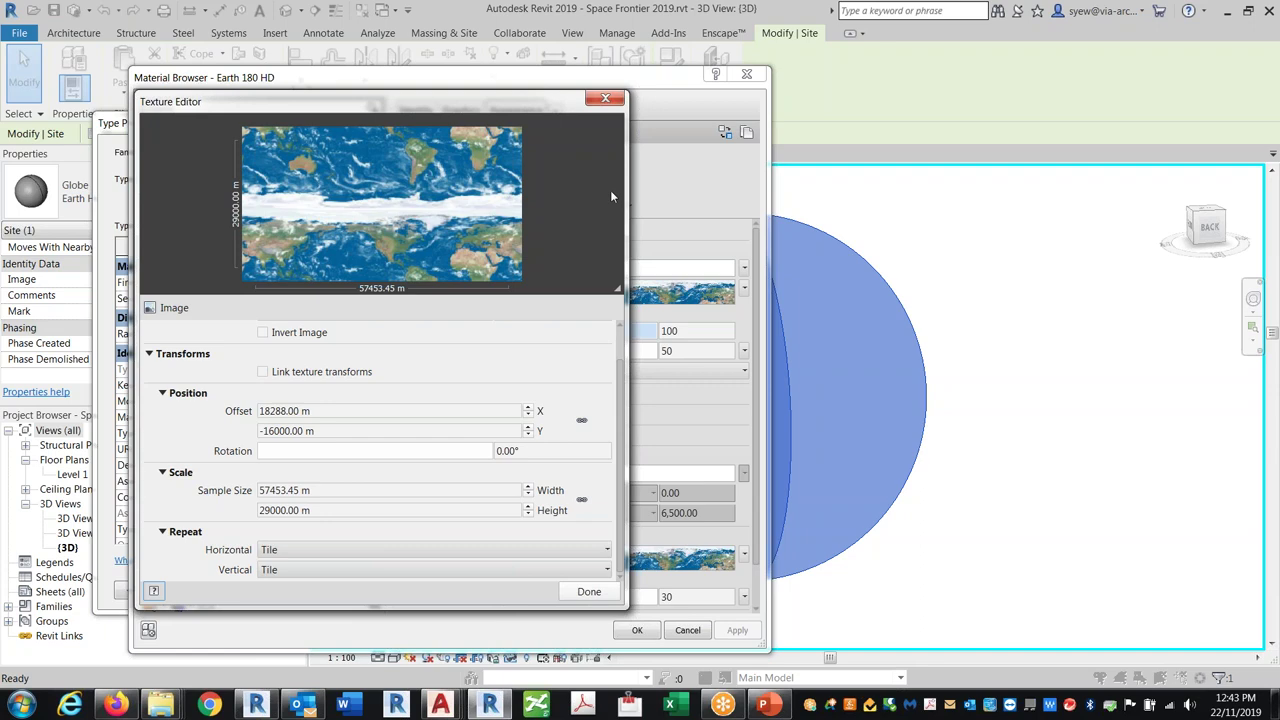
# Compare the Earth 180 HD and Earth 0 HD textures, then close the dialogs and cancel Type Properties.
pyautogui.click(608, 99)
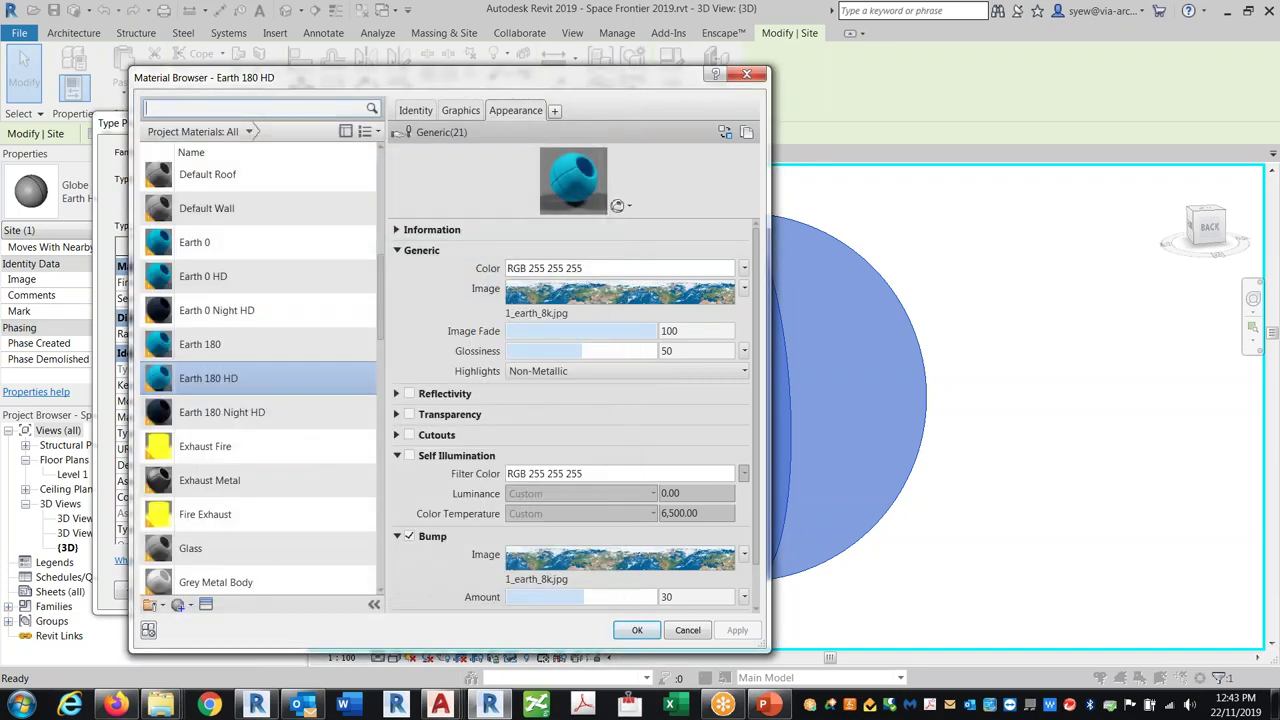
pyautogui.click(215, 344)
pyautogui.click(230, 376)
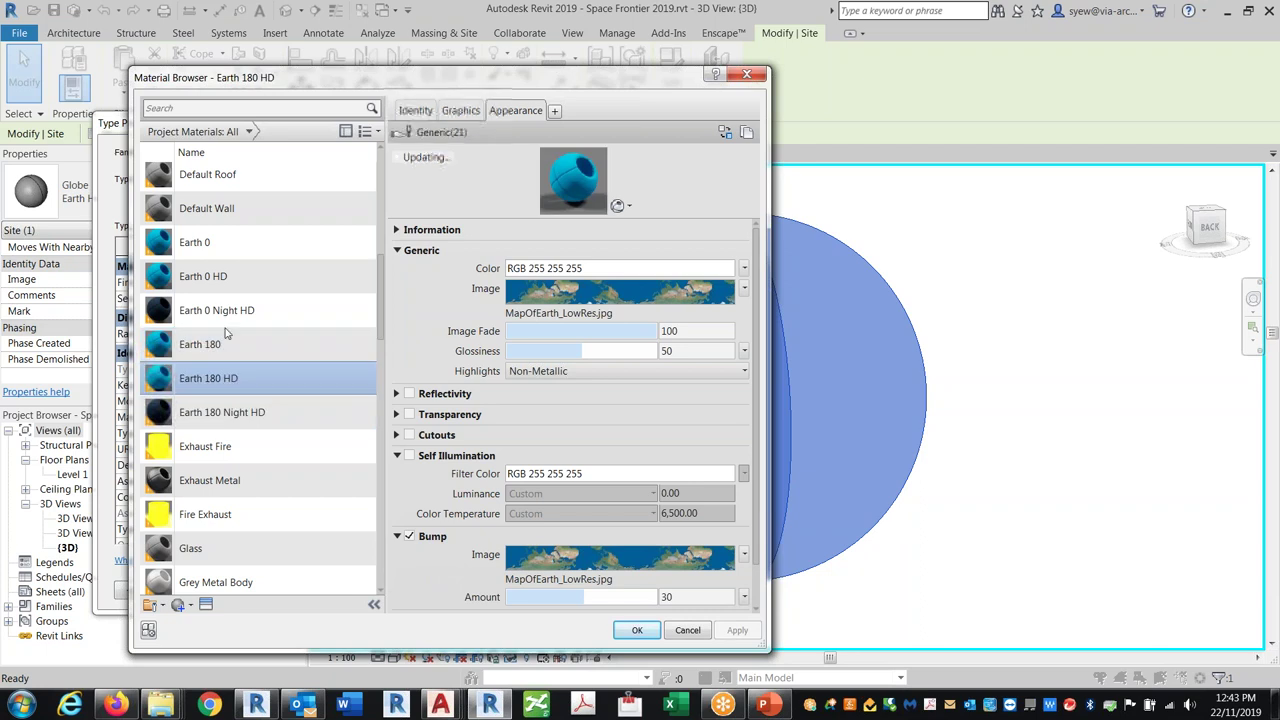
pyautogui.click(230, 276)
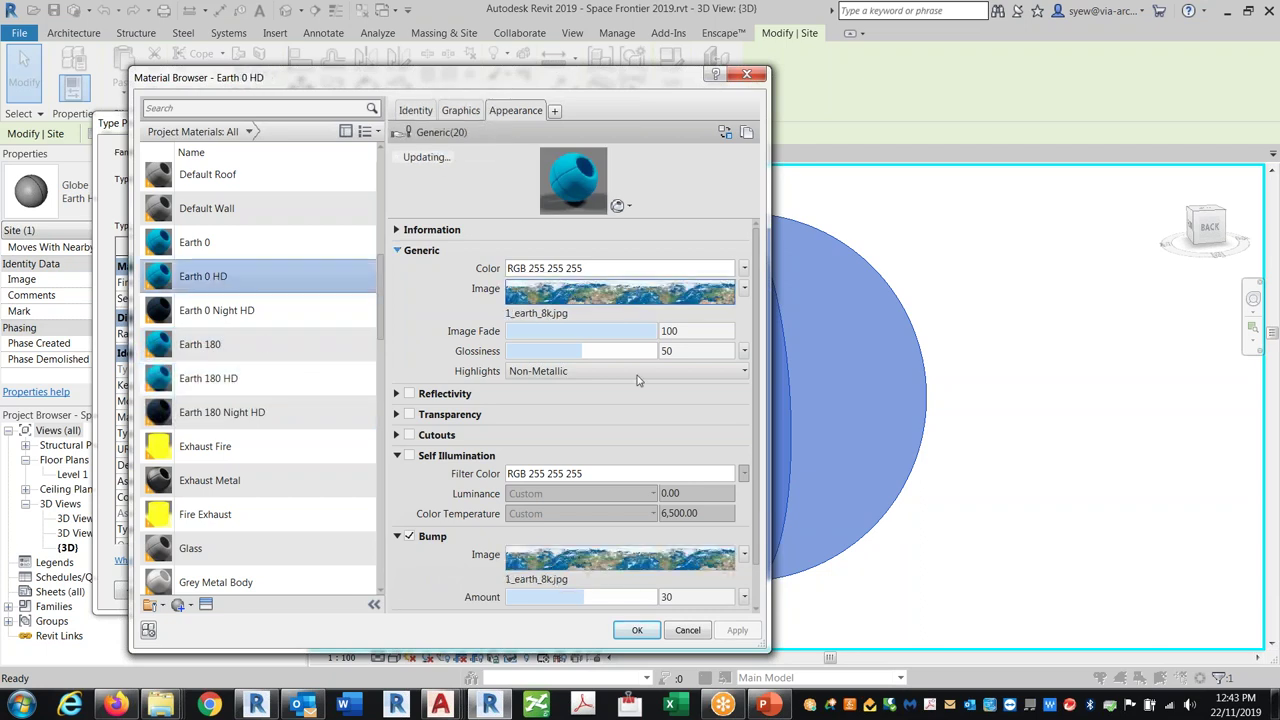
pyautogui.click(620, 291)
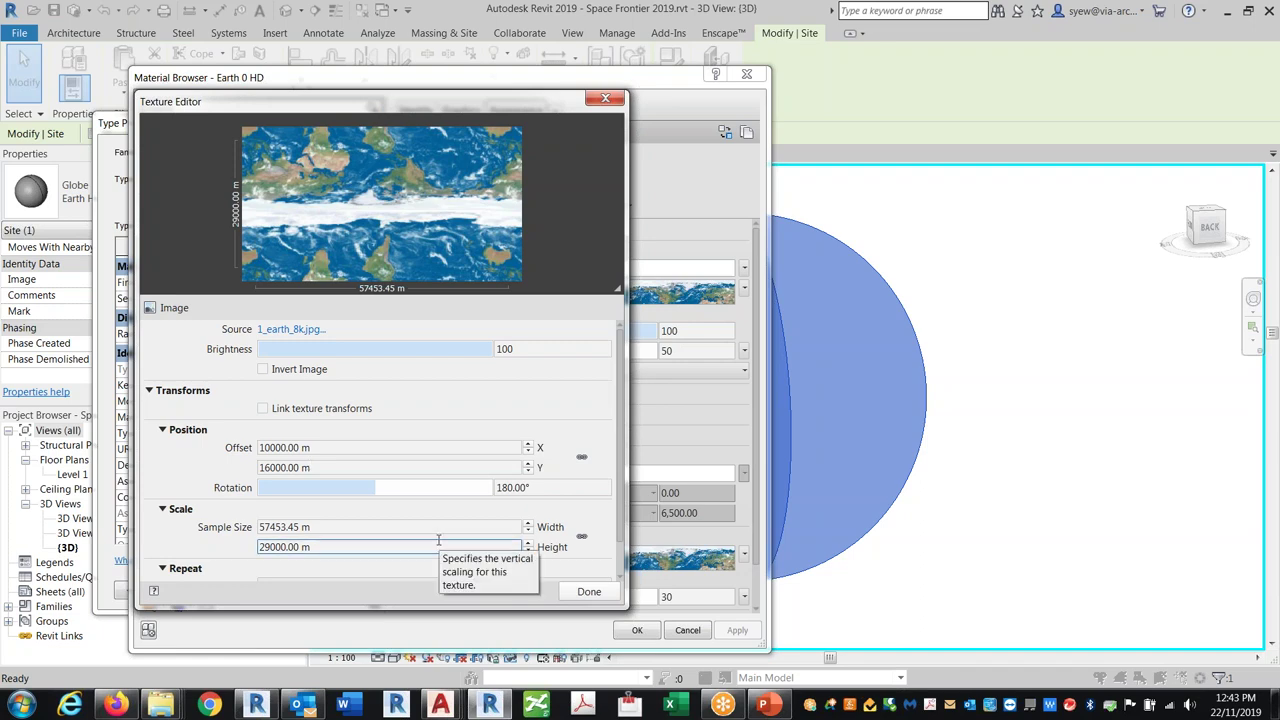
pyautogui.click(589, 591)
pyautogui.click(637, 630)
pyautogui.click(377, 591)
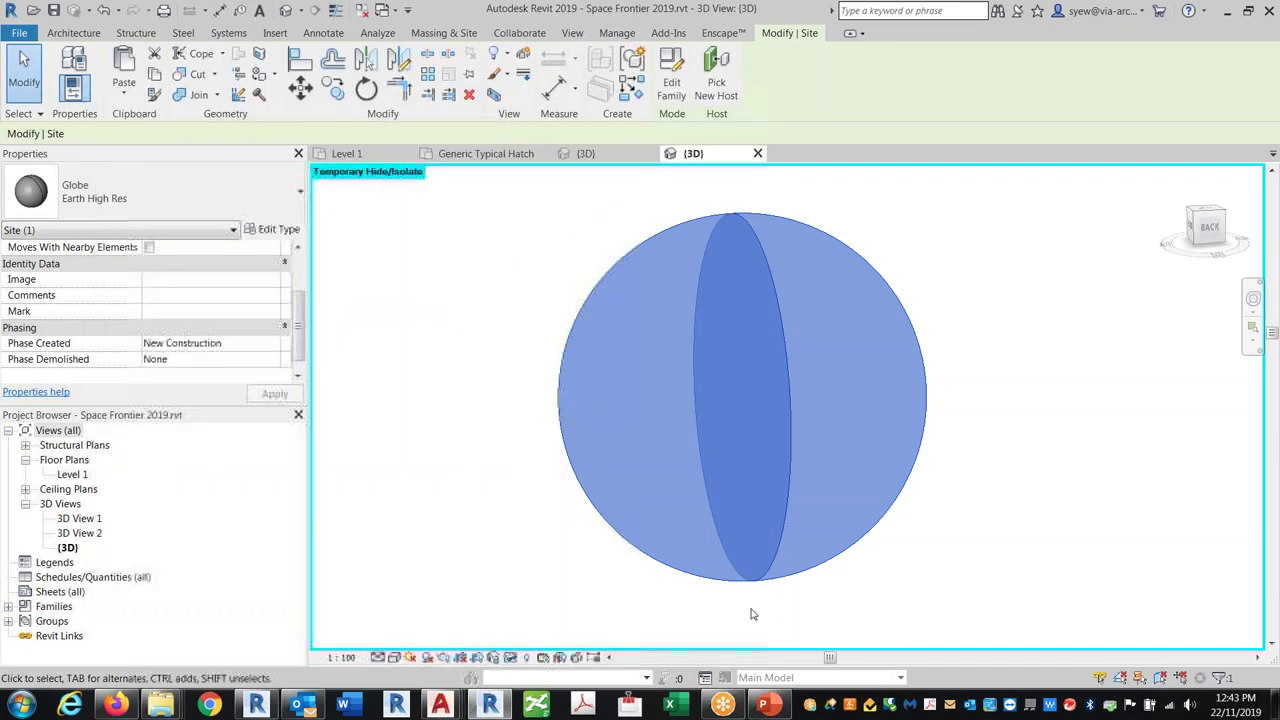
# Switch to the Realistic visual style and change the globe type to Moon High Res.
pyautogui.click(751, 611)
pyautogui.click(394, 657)
pyautogui.click(423, 624)
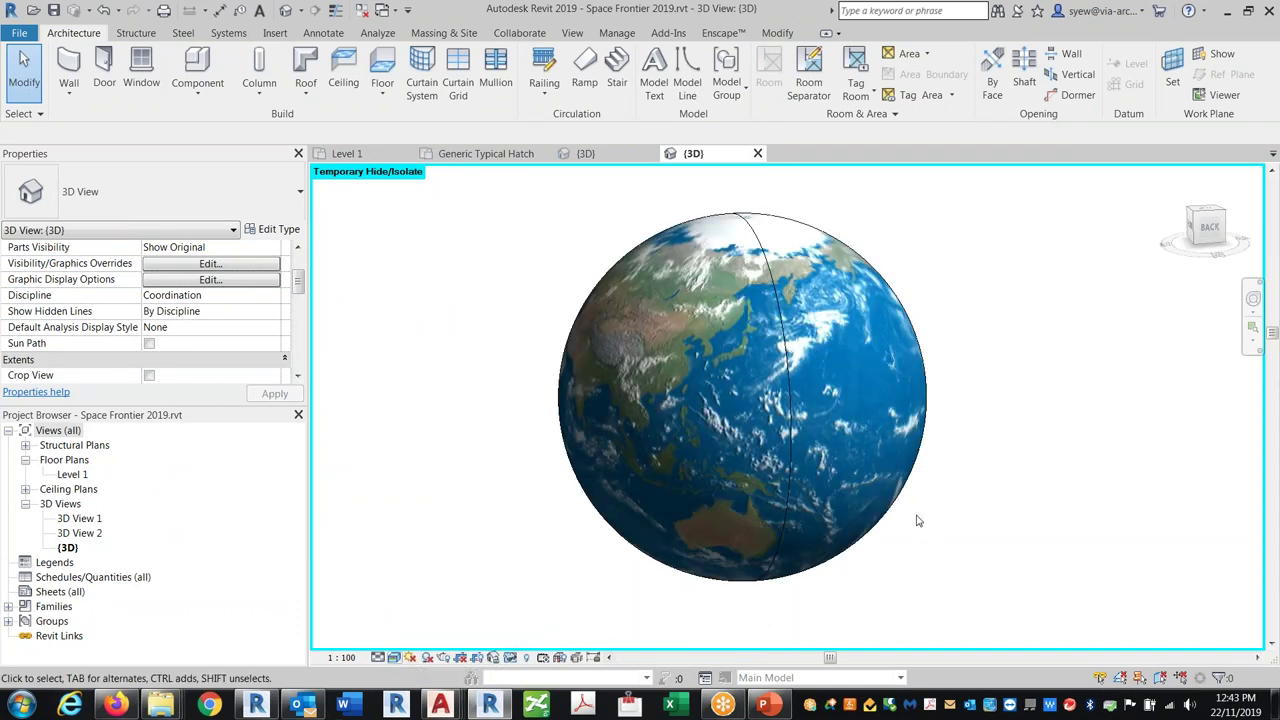
pyautogui.click(910, 485)
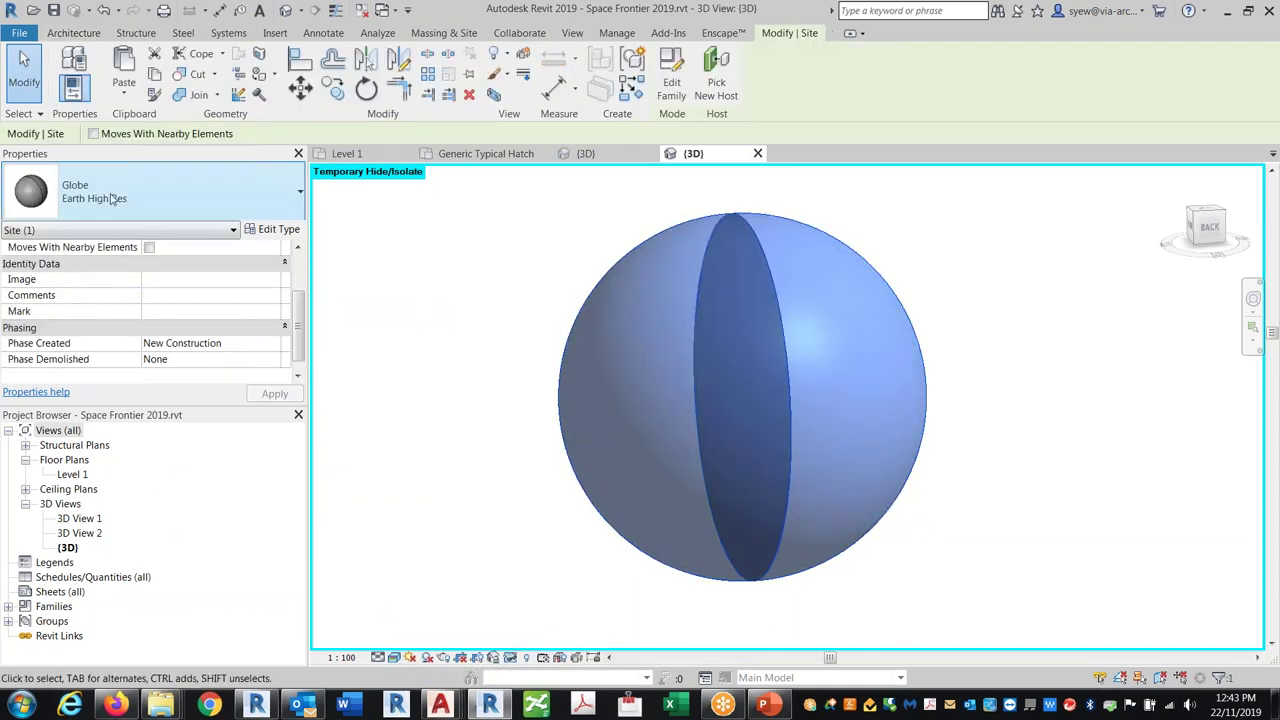
pyautogui.click(100, 192)
pyautogui.click(80, 390)
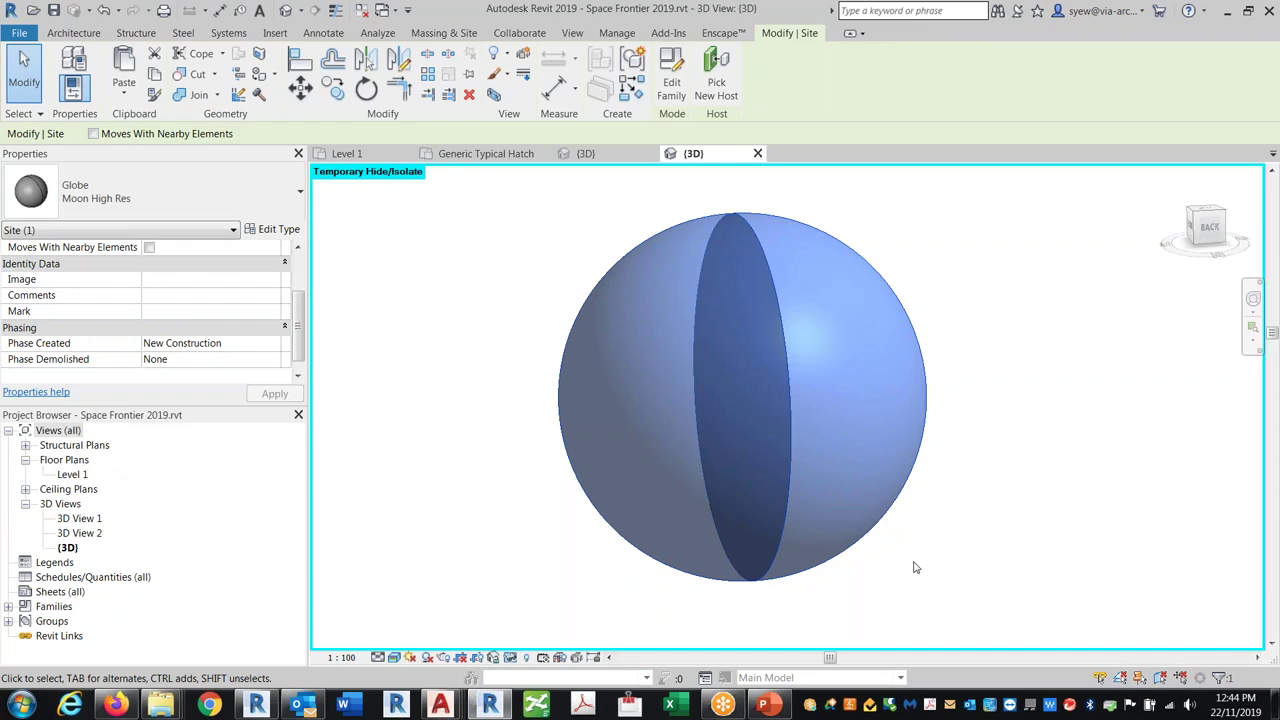
# Orbit and zoom in for a close-up look at the moon globe.
pyautogui.click(913, 567)
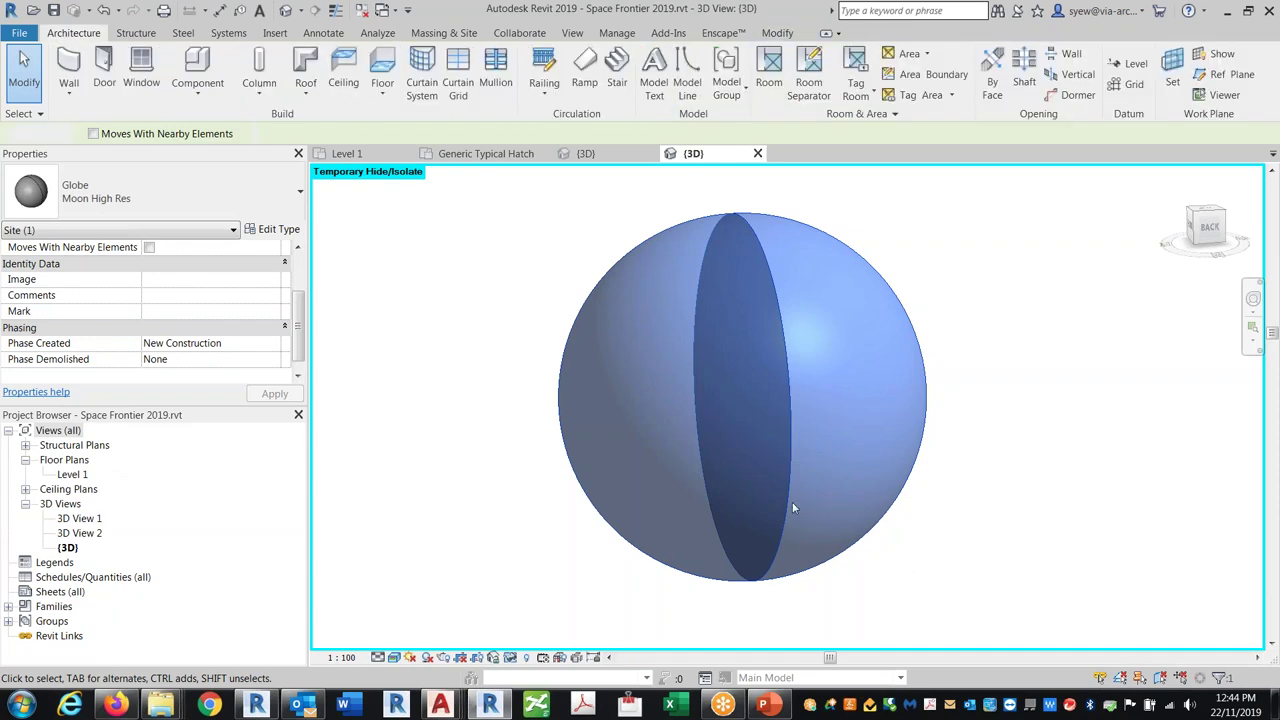
pyautogui.keyDown('shift'); pyautogui.moveTo(689, 609); pyautogui.dragTo(430, 545, button='middle'); pyautogui.keyUp('shift')
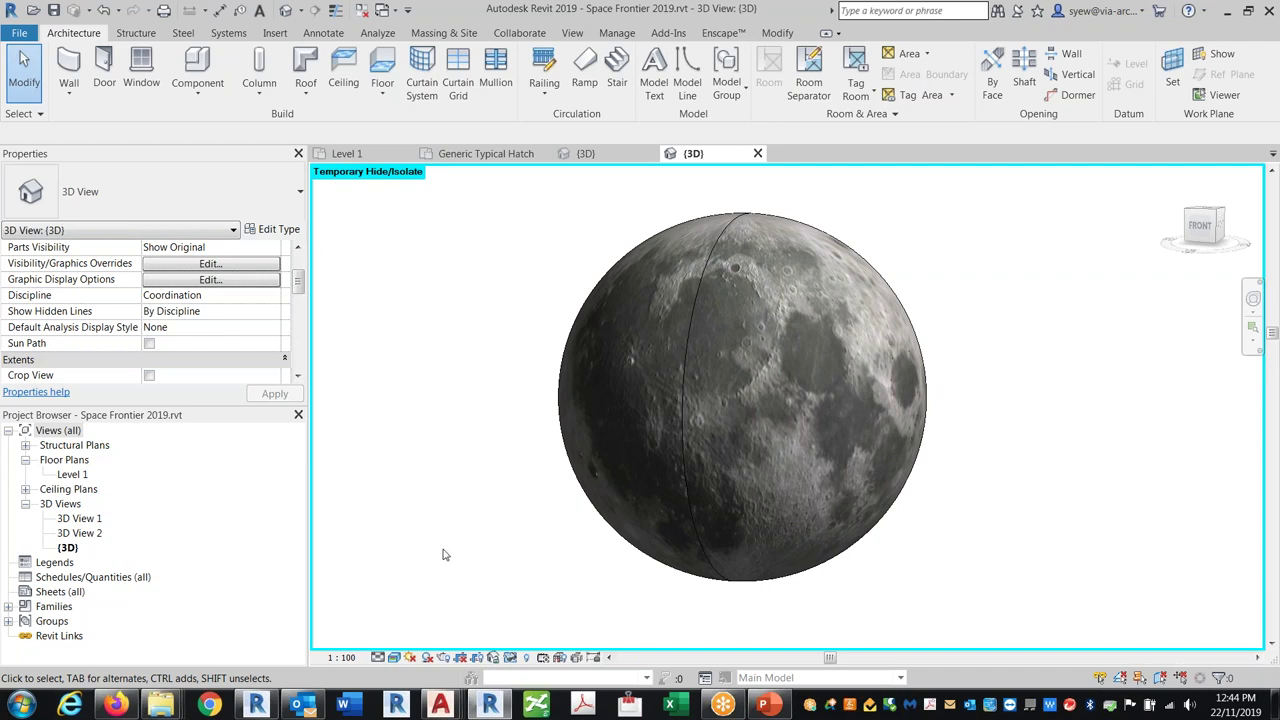
pyautogui.scroll(4, 605, 466)
pyautogui.moveTo(808, 517); pyautogui.dragTo(663, 477, button='middle')
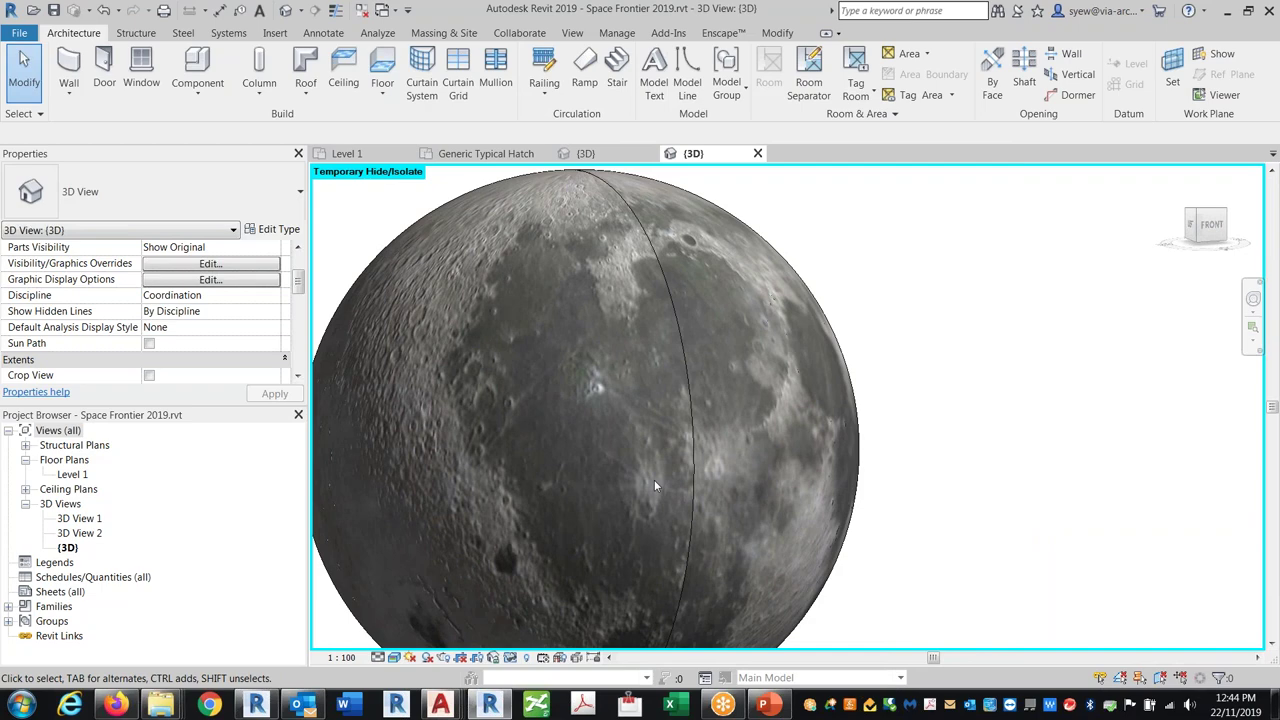
pyautogui.click(586, 153)
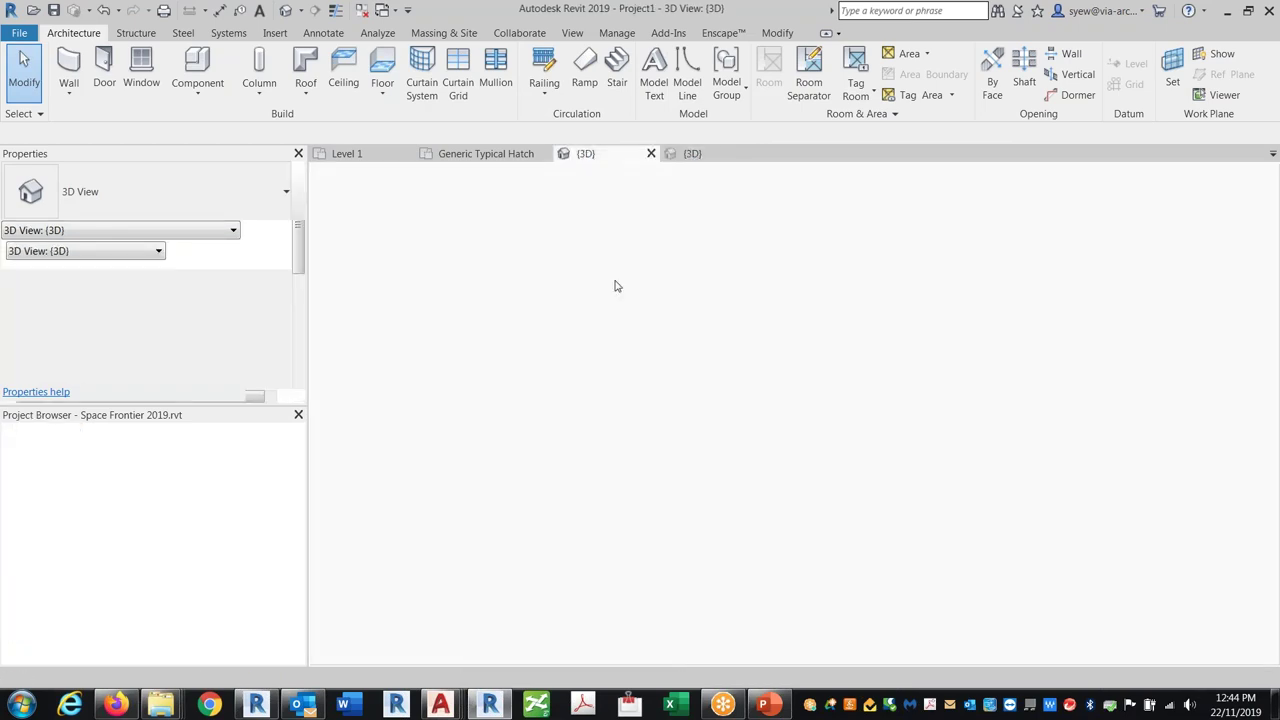
pyautogui.click(389, 205)
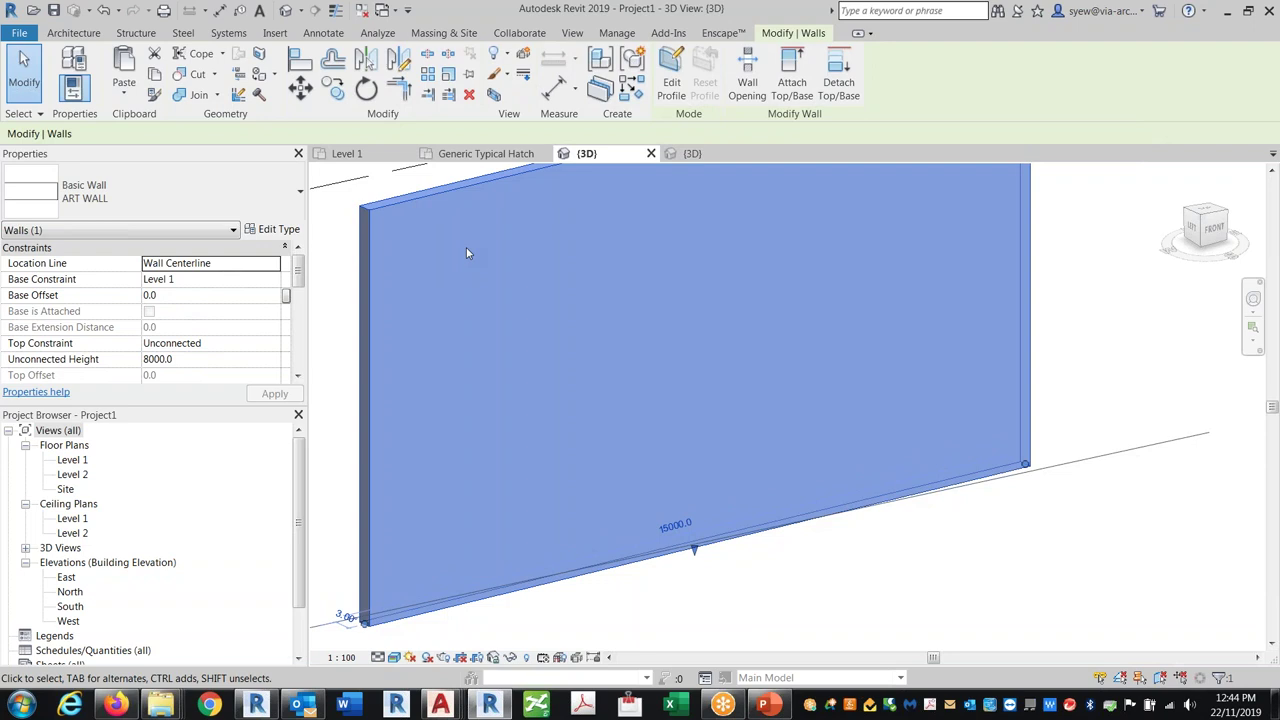
pyautogui.click(281, 232)
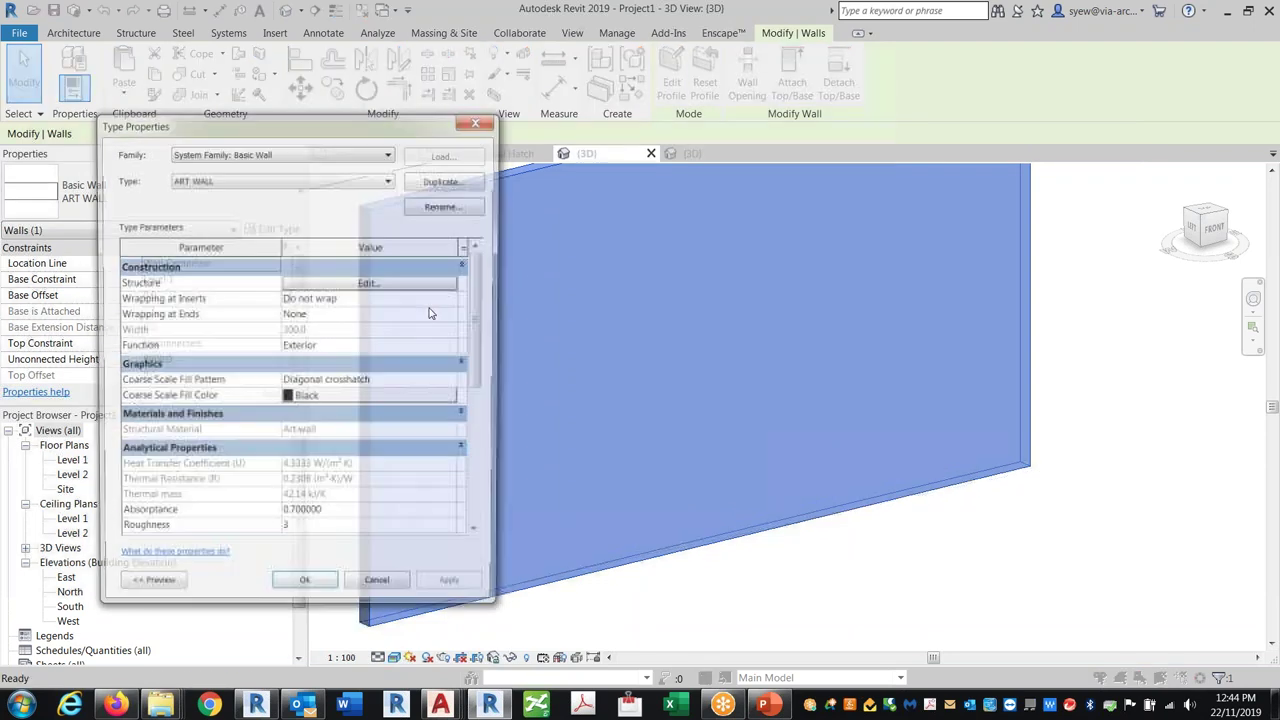
pyautogui.click(488, 120)
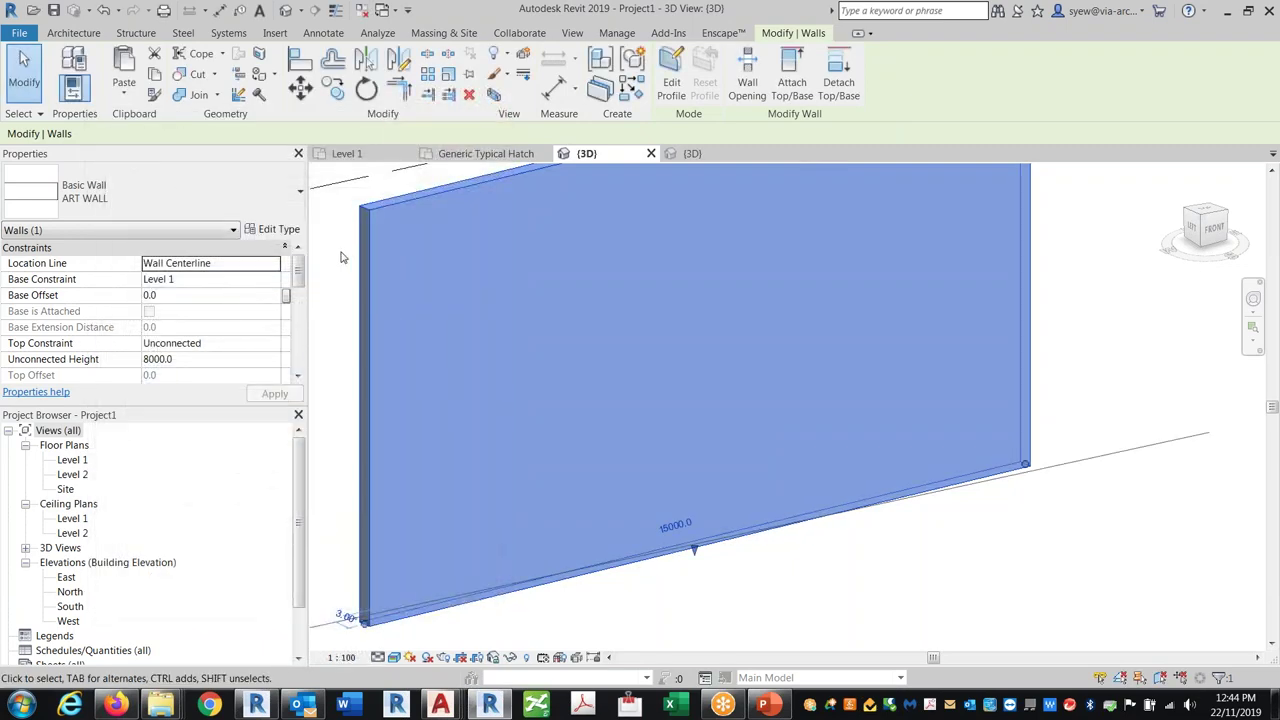
pyautogui.click(339, 260)
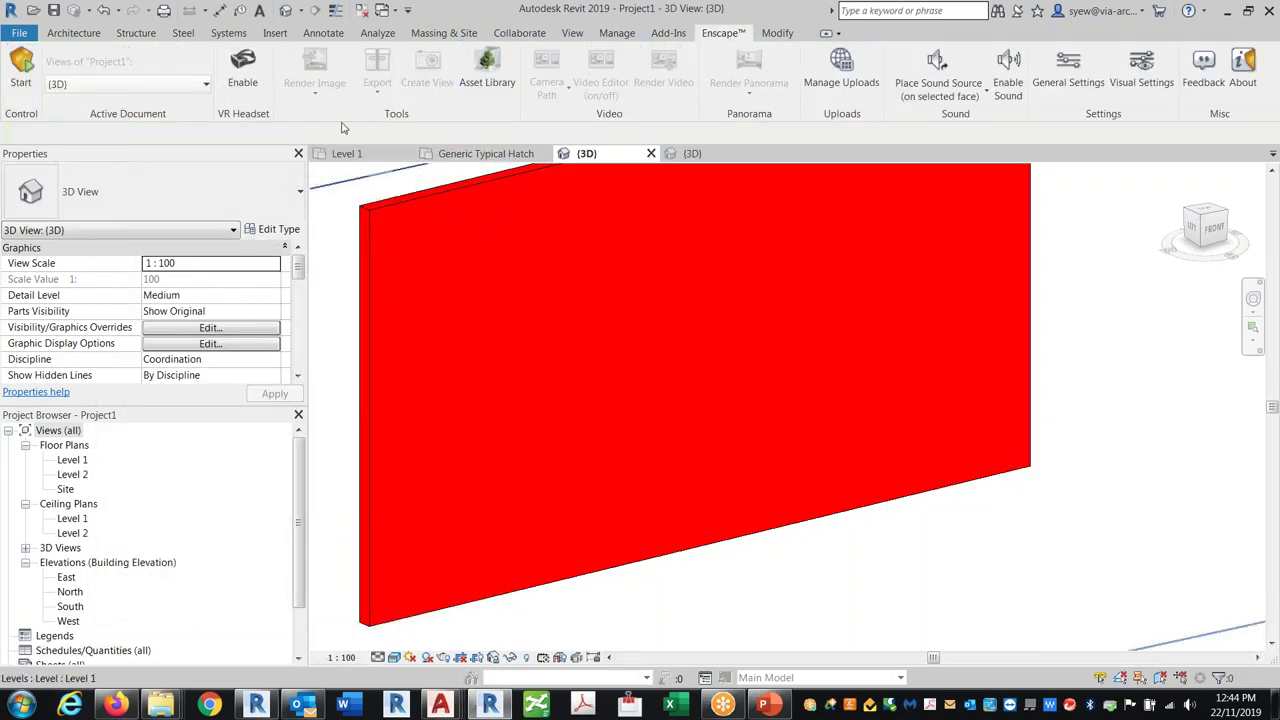
pyautogui.click(276, 231)
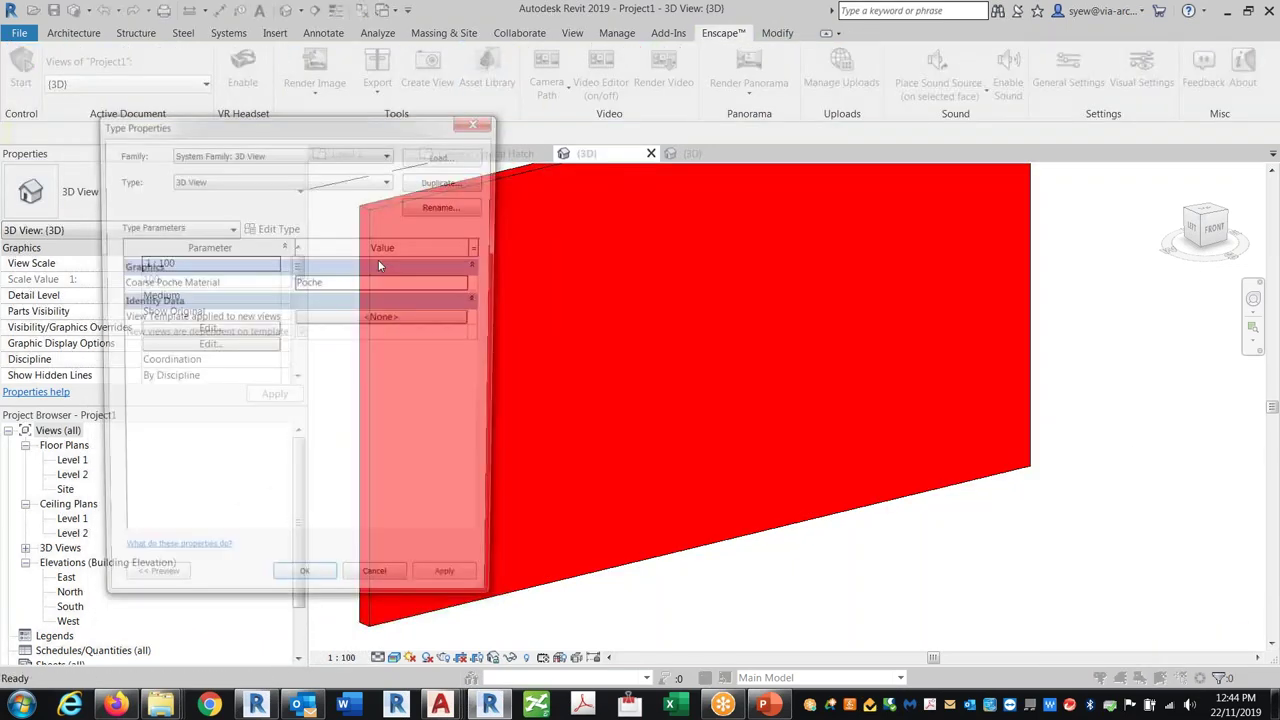
pyautogui.click(480, 121)
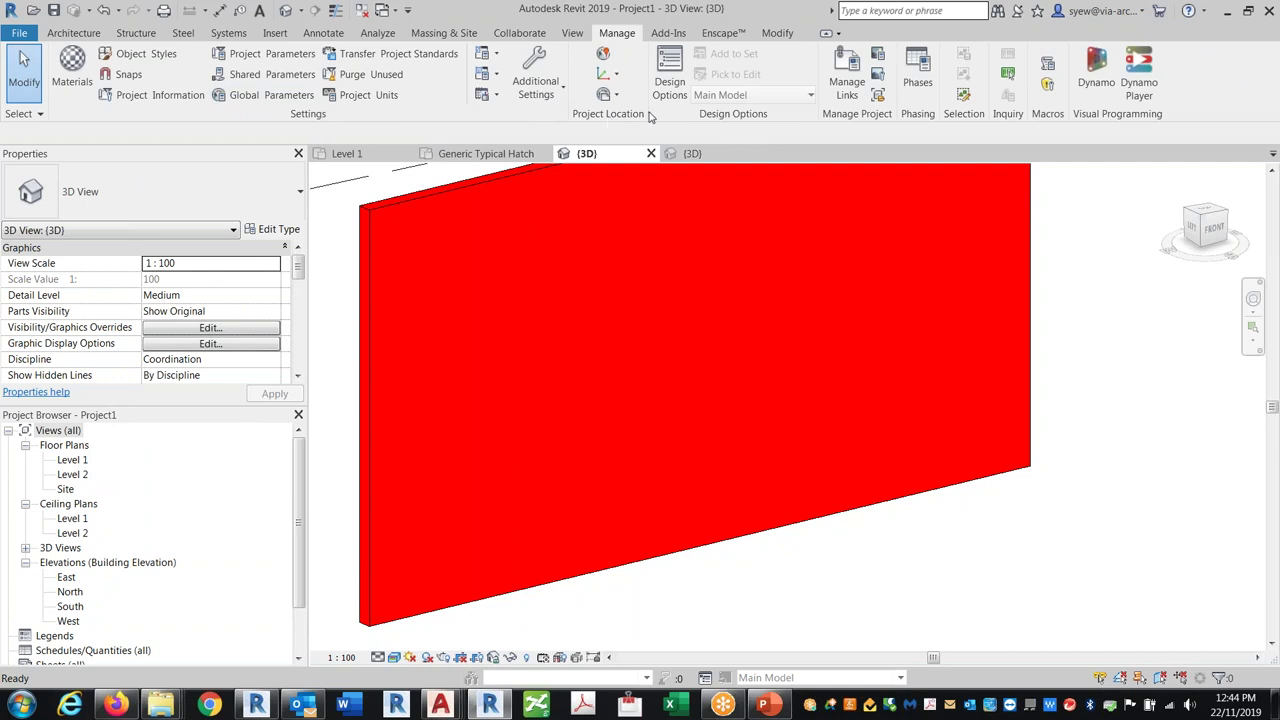
pyautogui.click(679, 37)
pyautogui.click(609, 37)
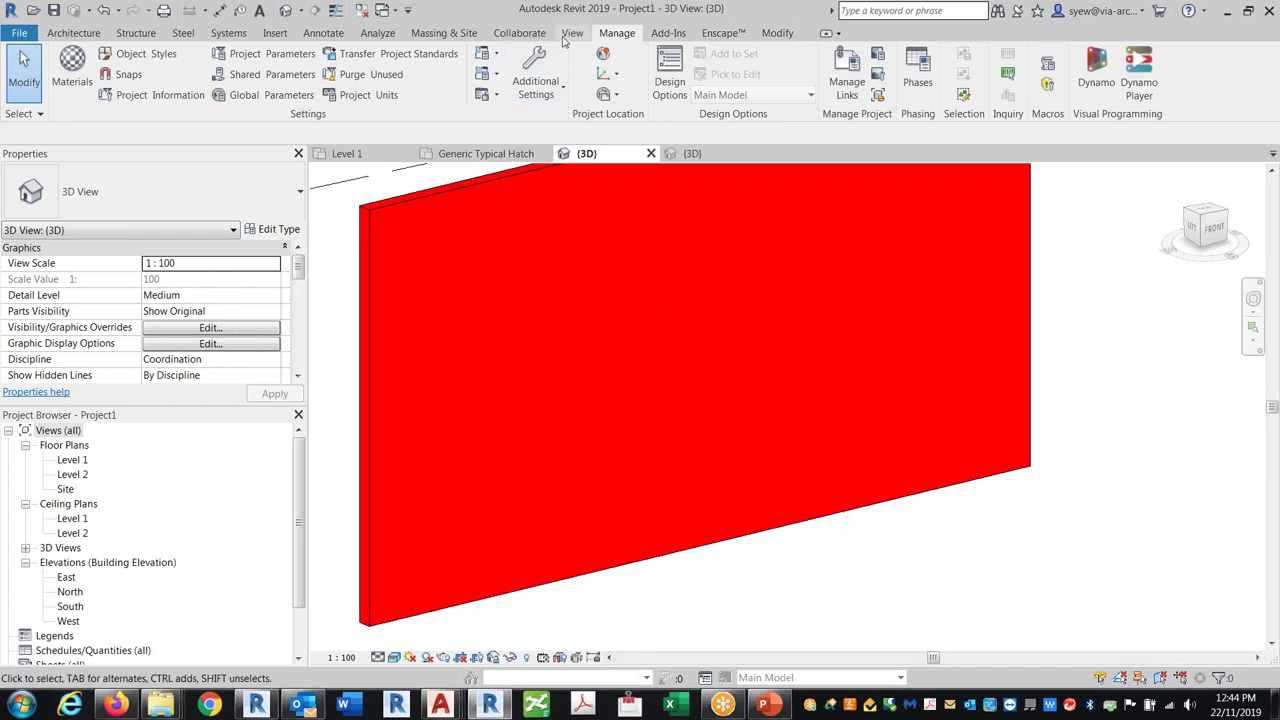
pyautogui.click(572, 33)
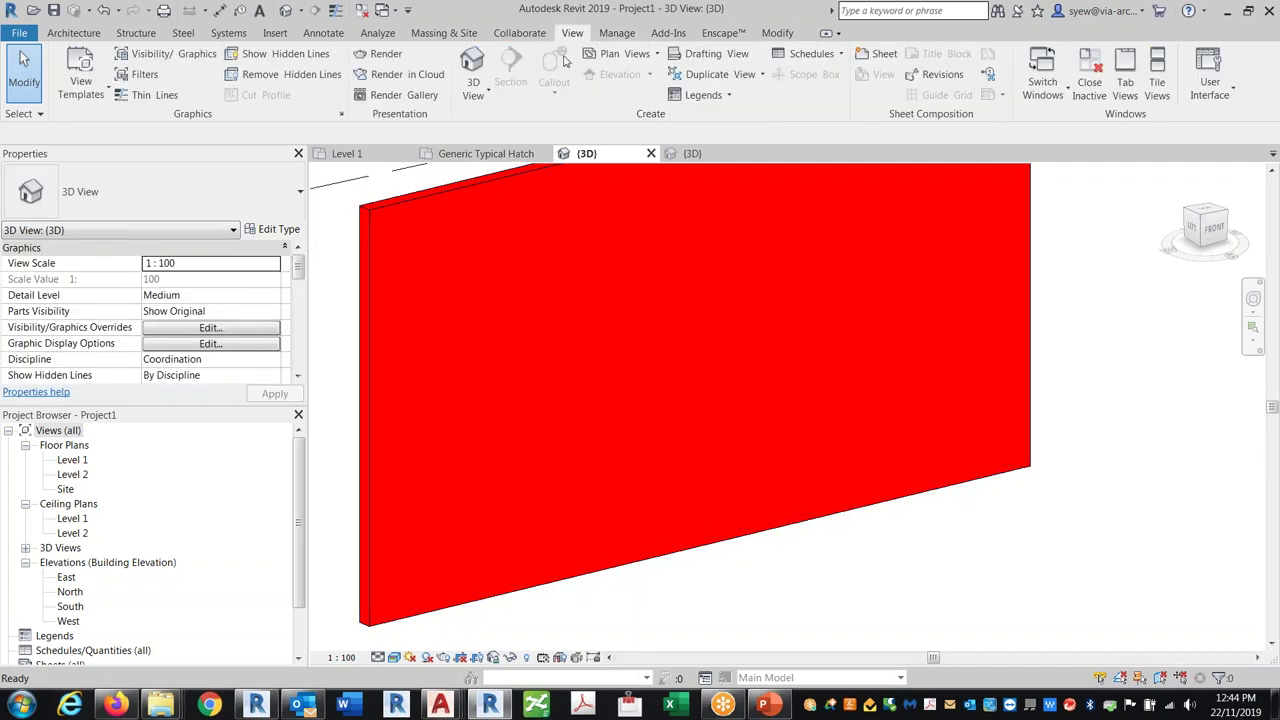
pyautogui.click(618, 34)
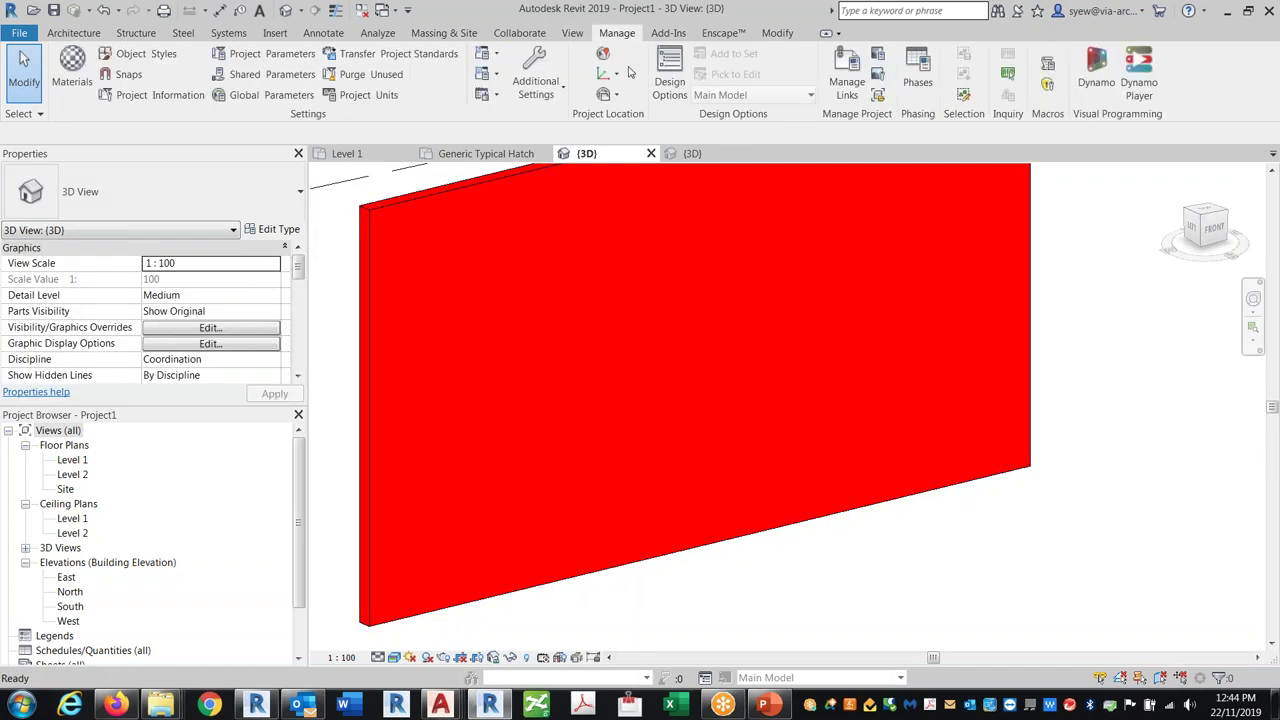
pyautogui.click(777, 33)
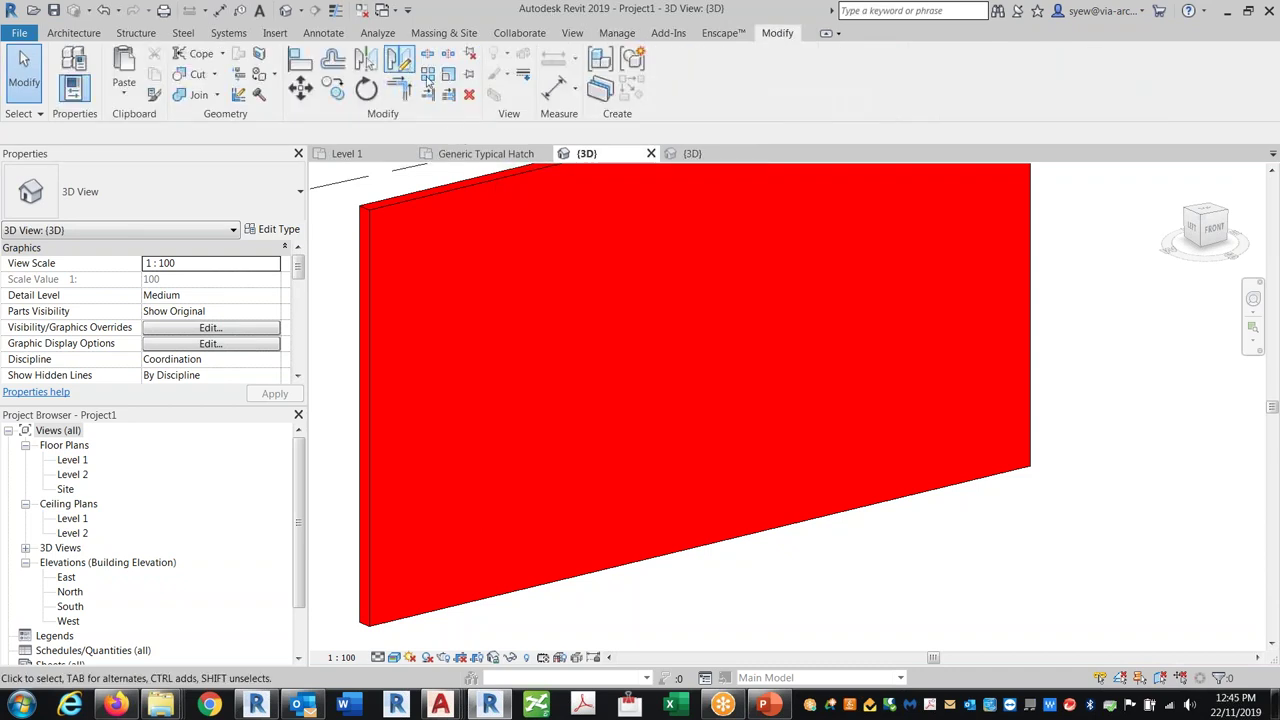
# Split the red wall face with a diagonal line from its top edge to bottom edge.
pyautogui.click(259, 53)
pyautogui.click(437, 192)
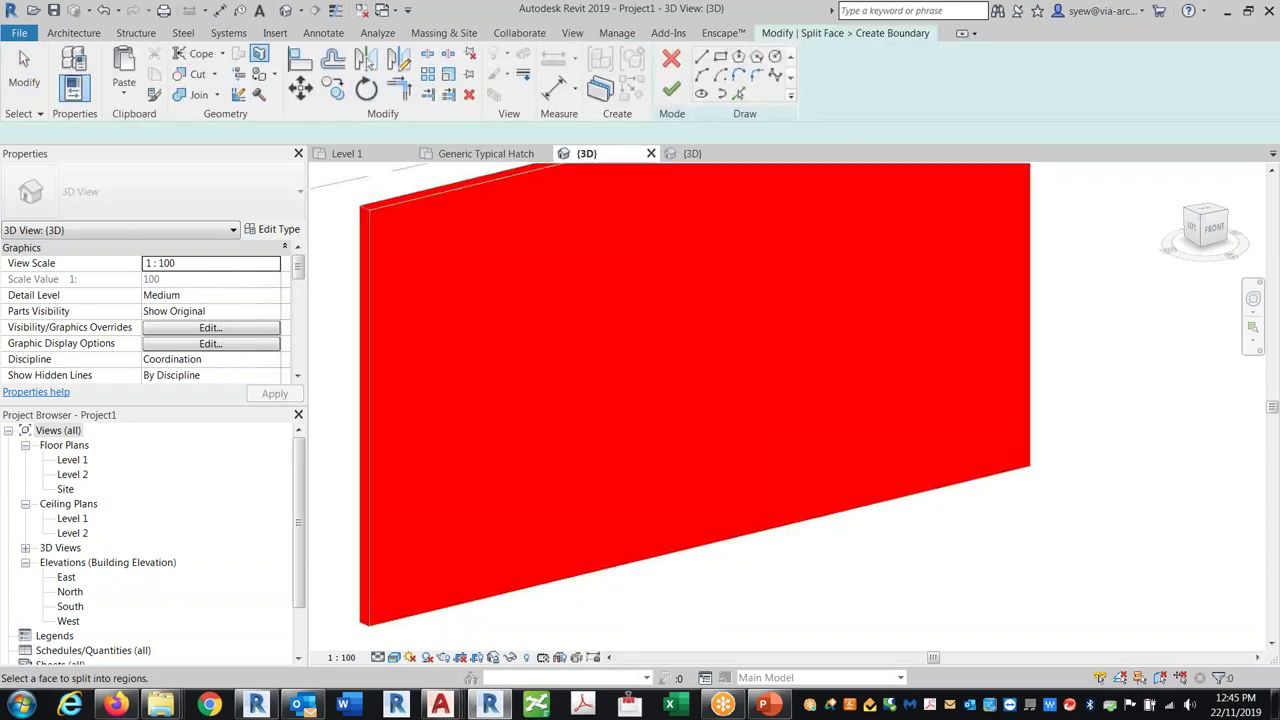
pyautogui.click(522, 179)
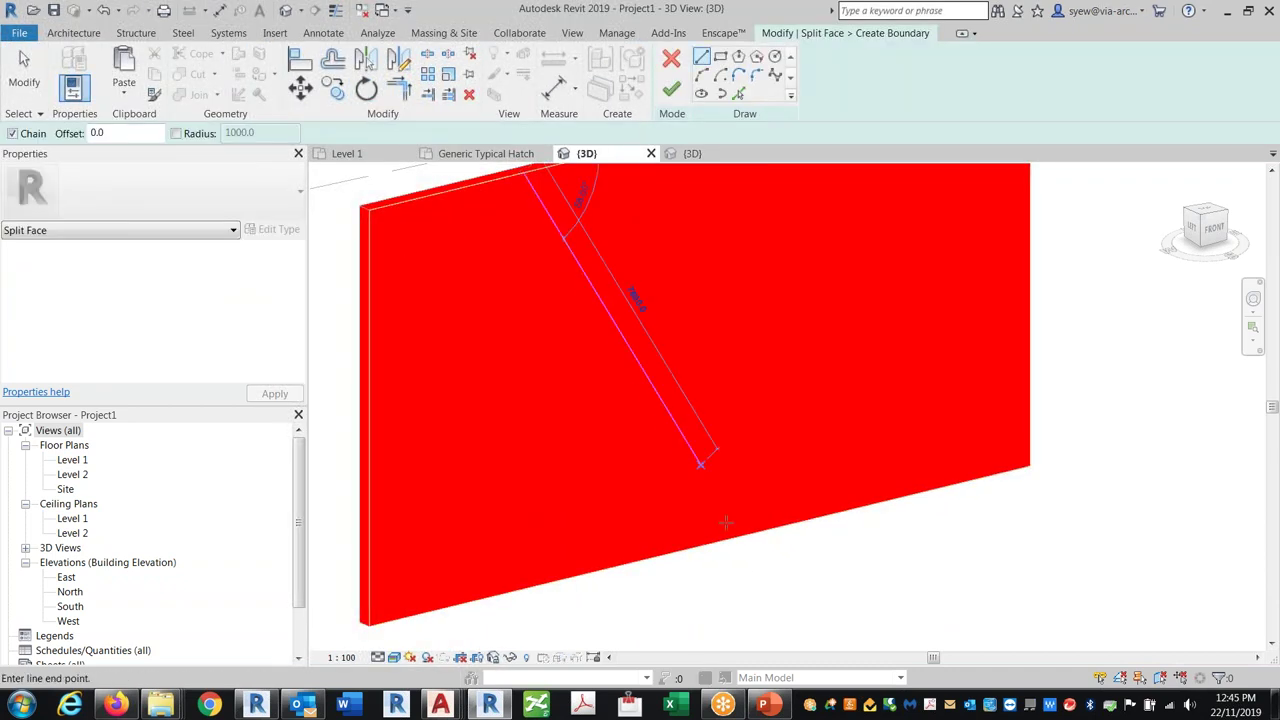
pyautogui.click(740, 538)
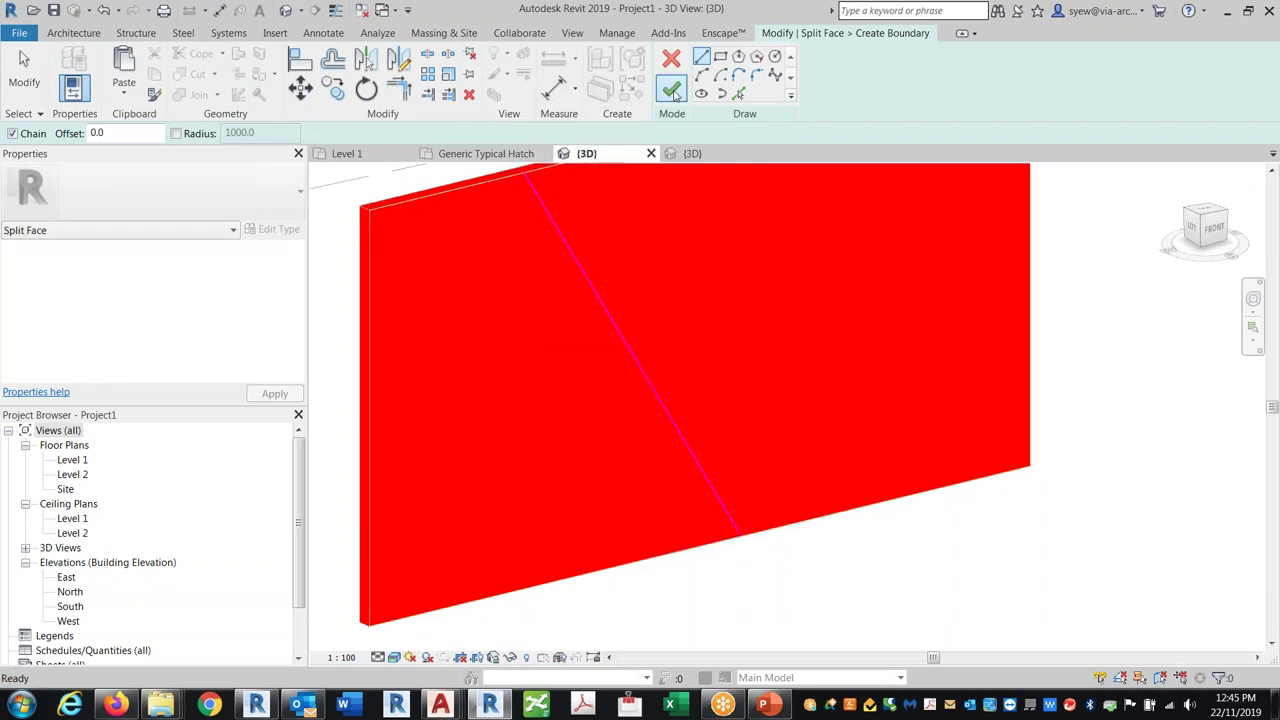
pyautogui.click(671, 90)
pyautogui.press('Escape')
# Paint the wall's left region with Brick, Soldier Course.
pyautogui.click(73, 33)
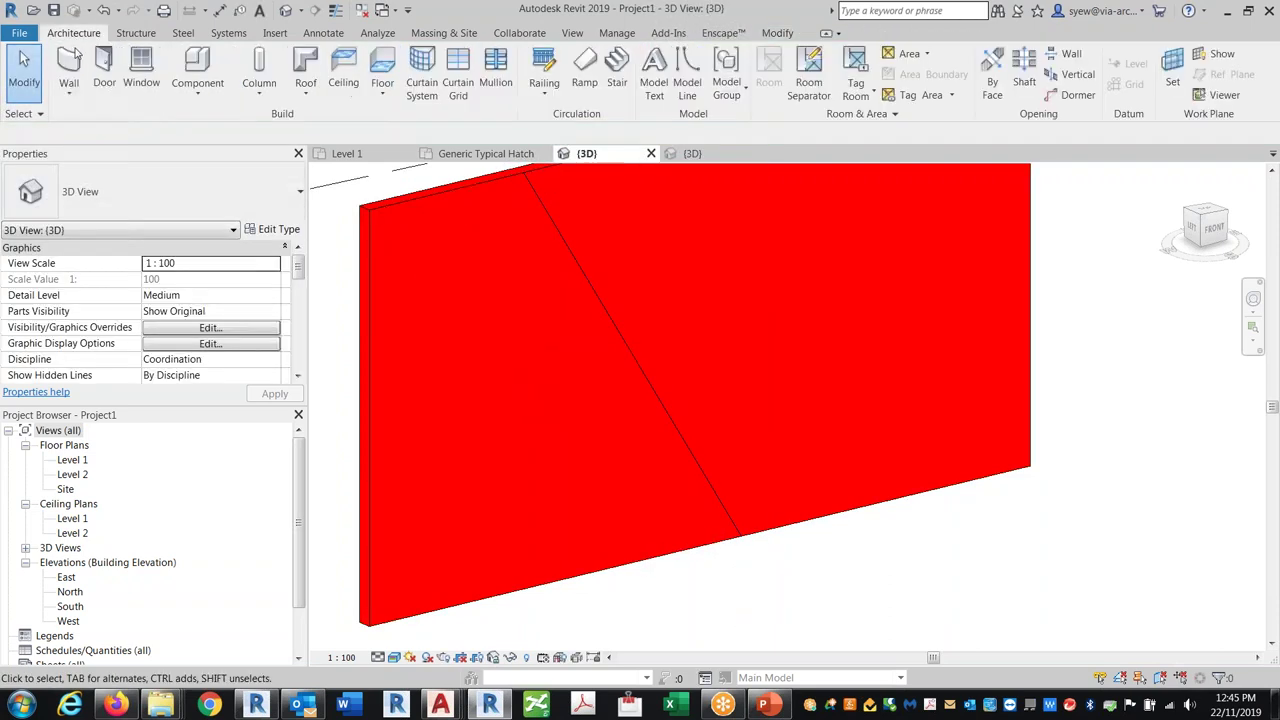
pyautogui.click(777, 33)
pyautogui.click(258, 82)
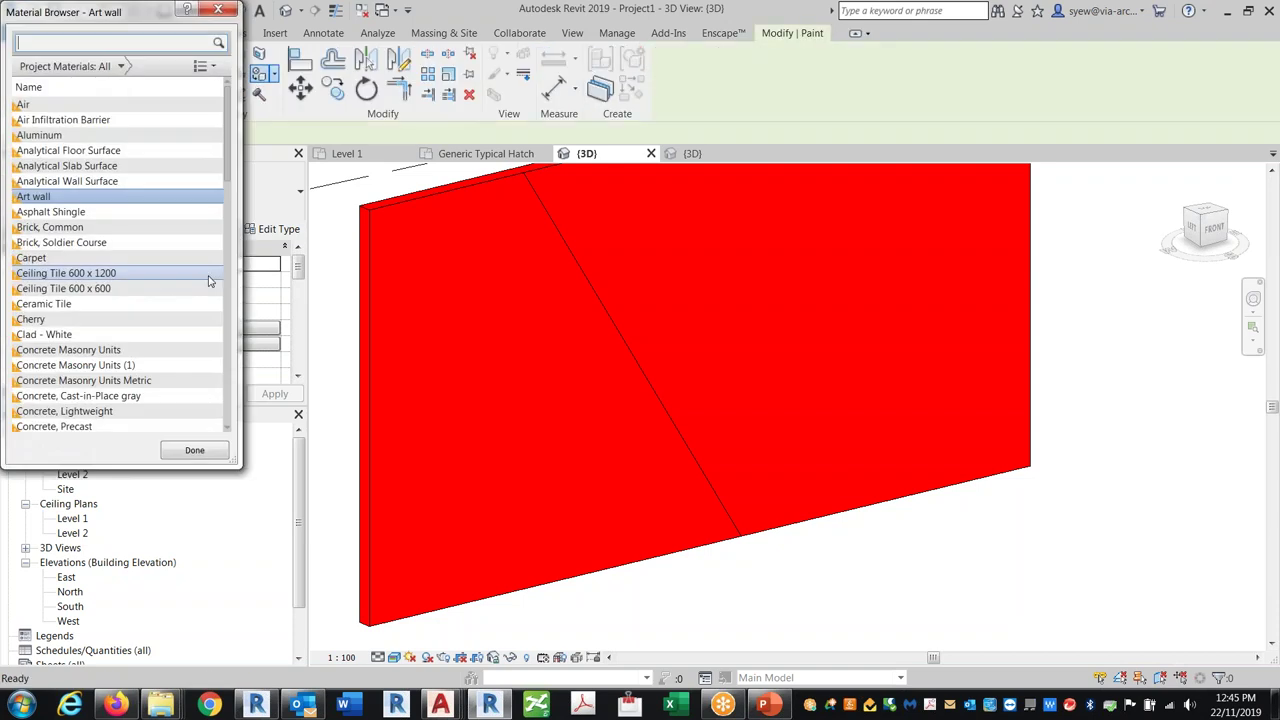
pyautogui.click(80, 242)
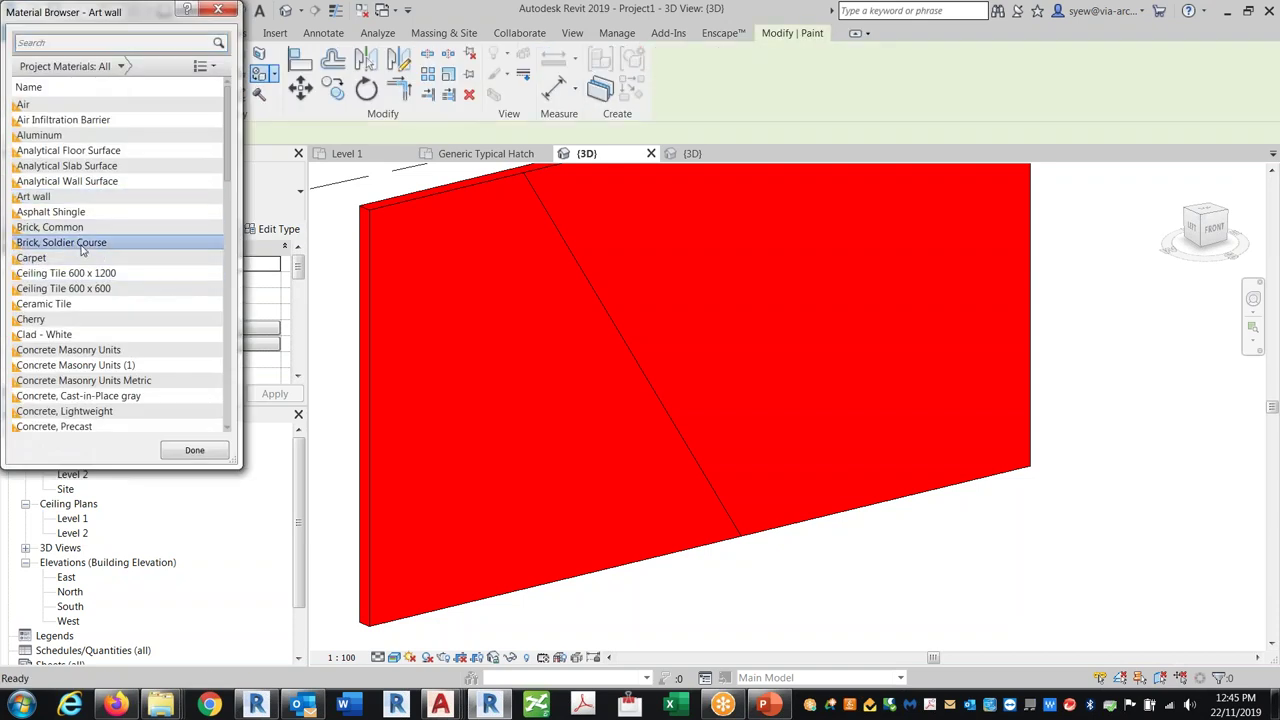
pyautogui.click(573, 490)
pyautogui.click(218, 10)
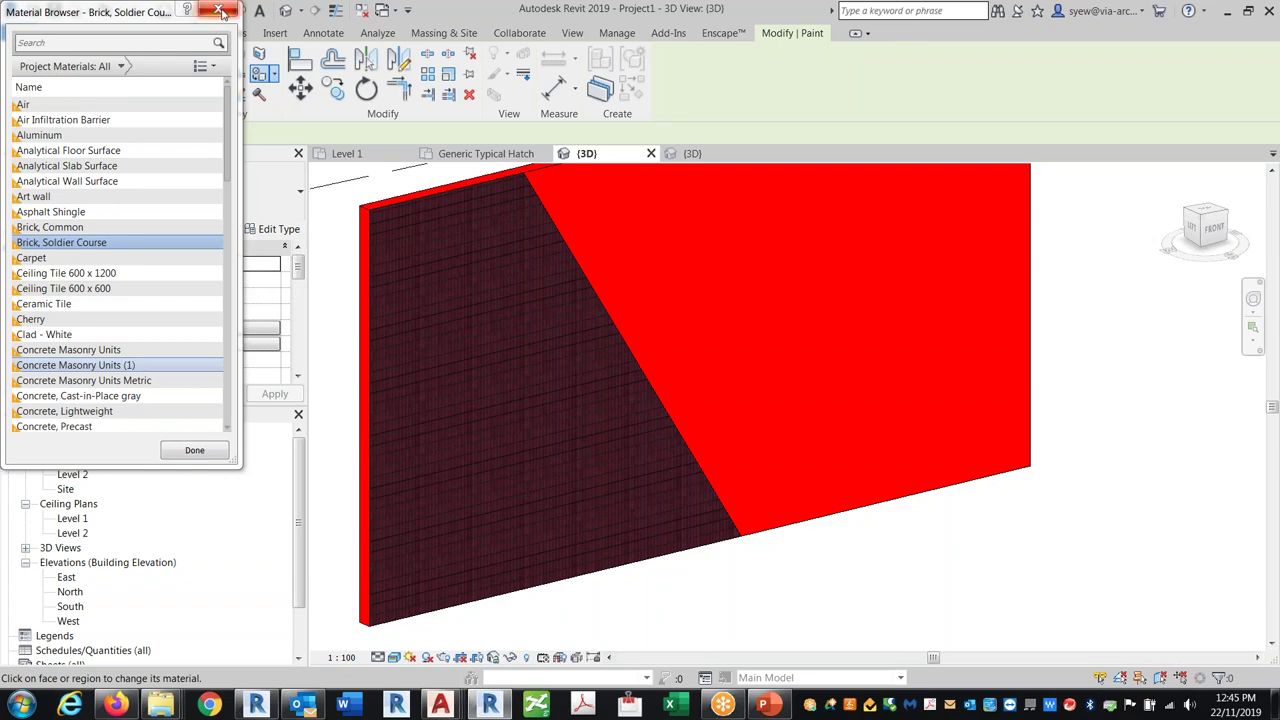
pyautogui.scroll(3, 562, 339)
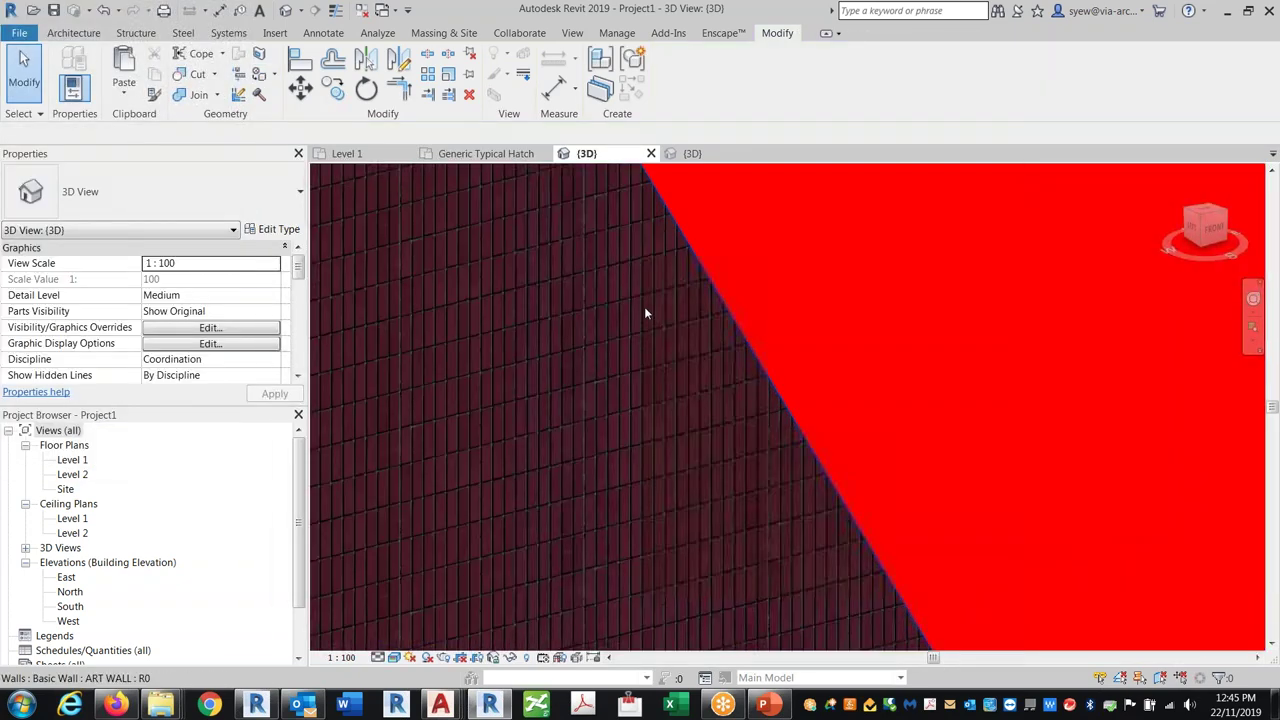
pyautogui.scroll(-4, 652, 375)
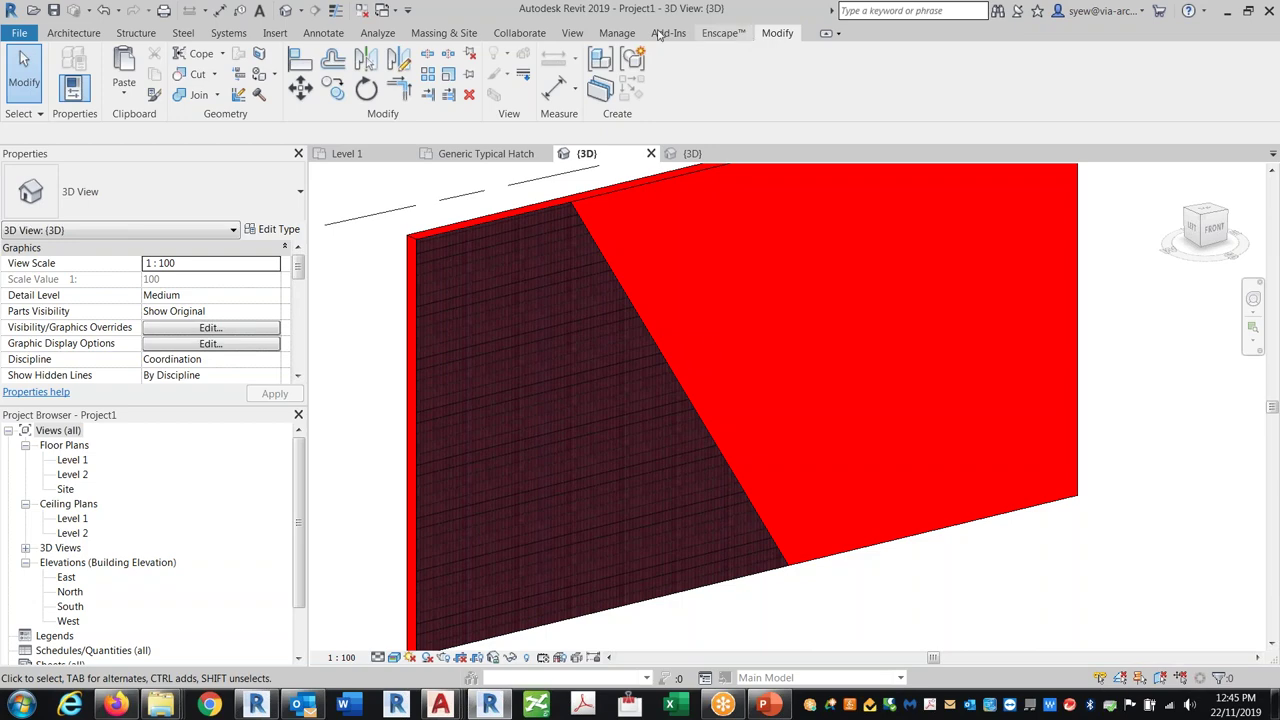
# Start Enscape from its ribbon tab, fly toward the brick-and-graffiti wall, then return to Revit.
pyautogui.click(618, 33)
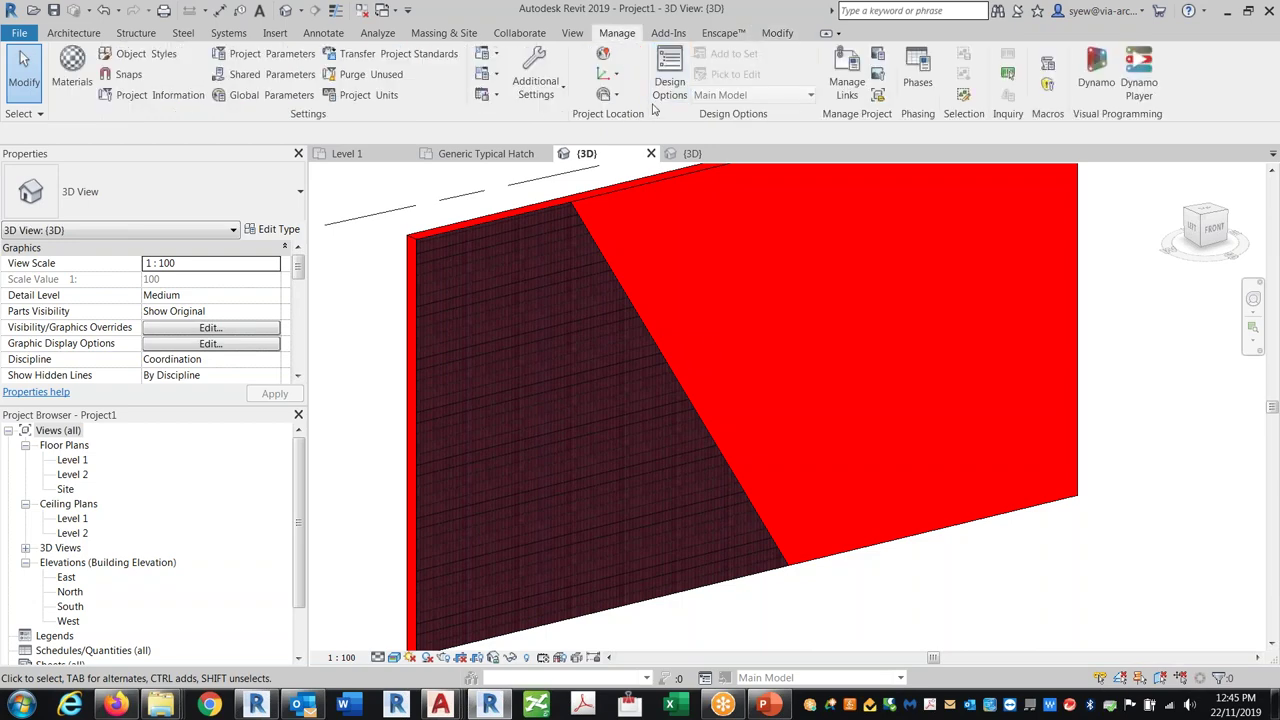
pyautogui.click(720, 33)
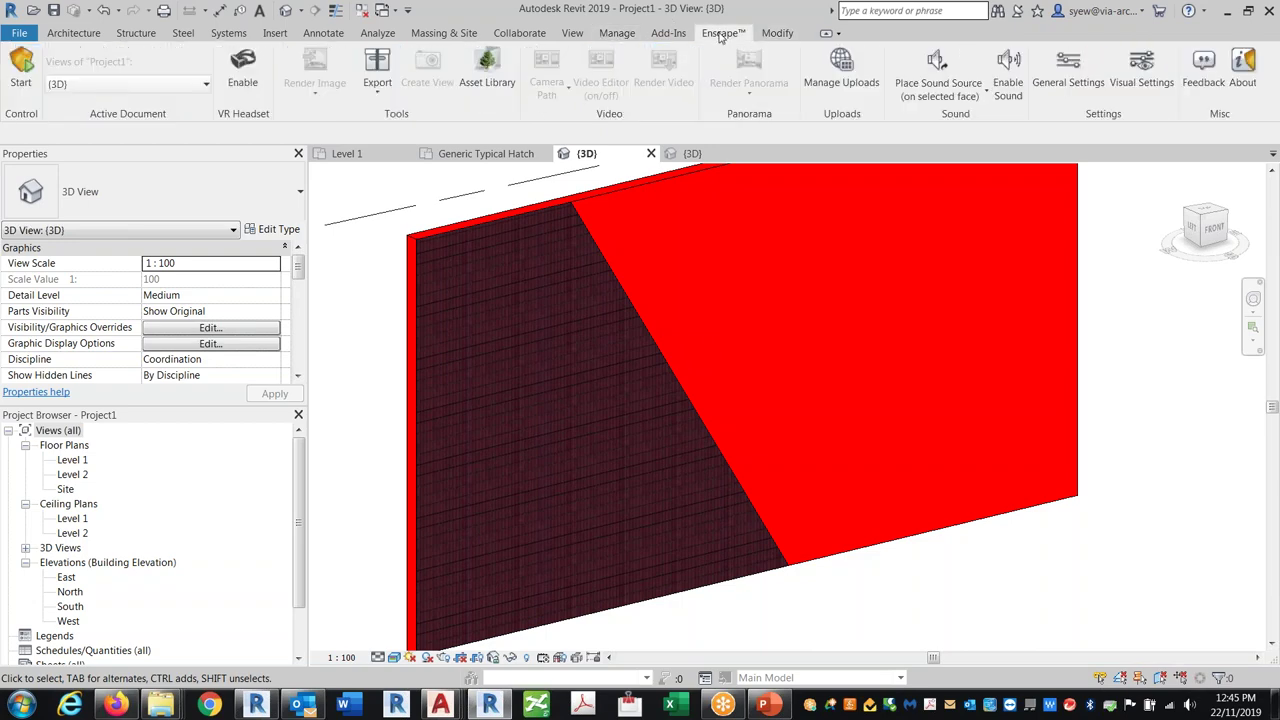
pyautogui.click(21, 70)
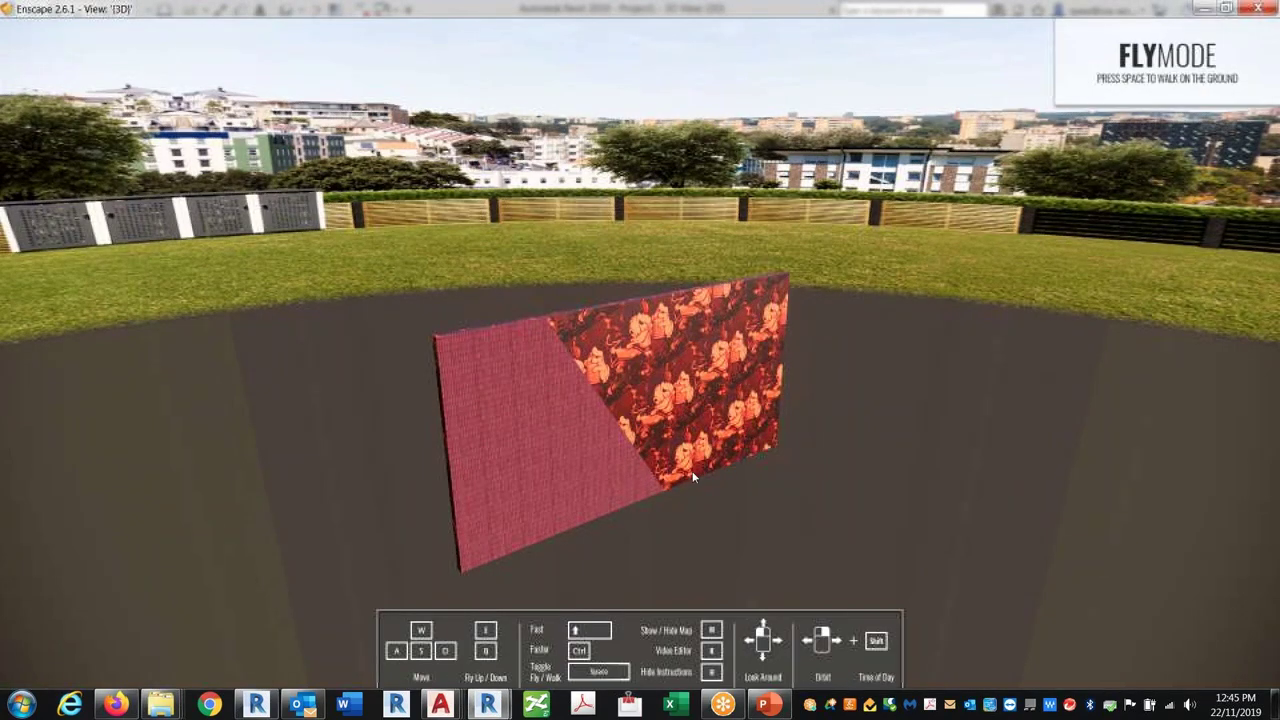
pyautogui.press('w')
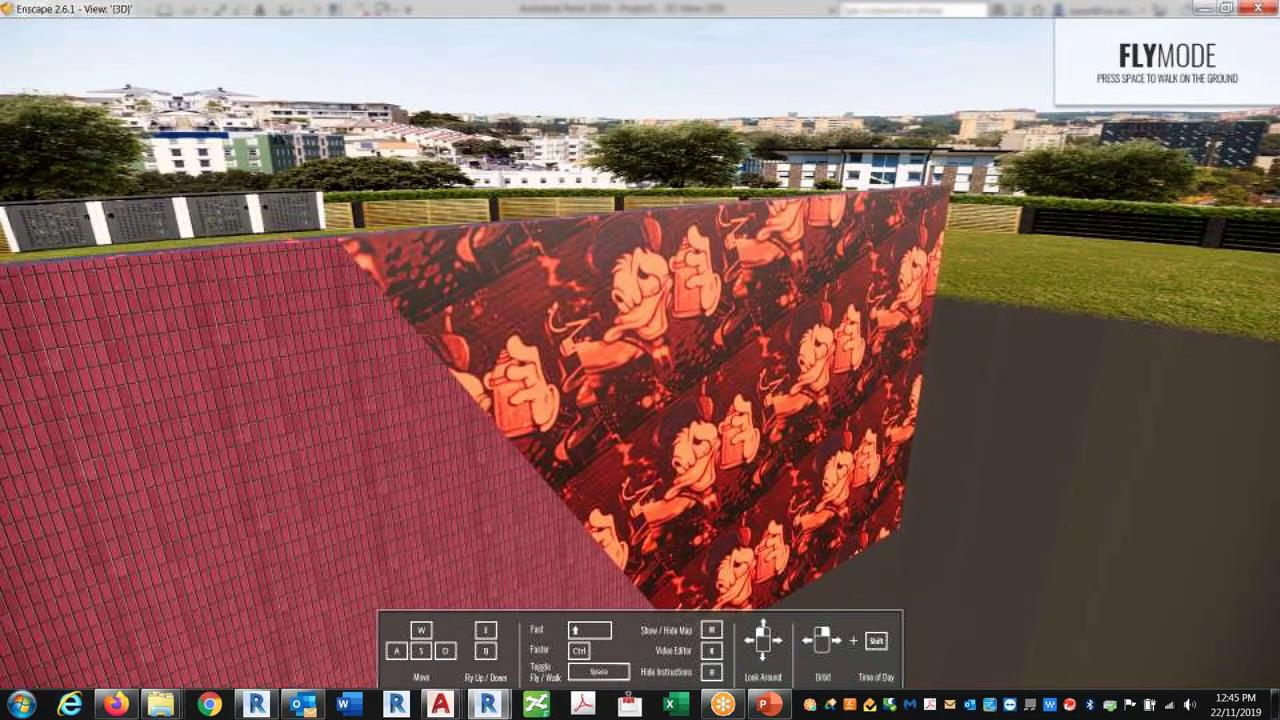
pyautogui.click(1196, 8)
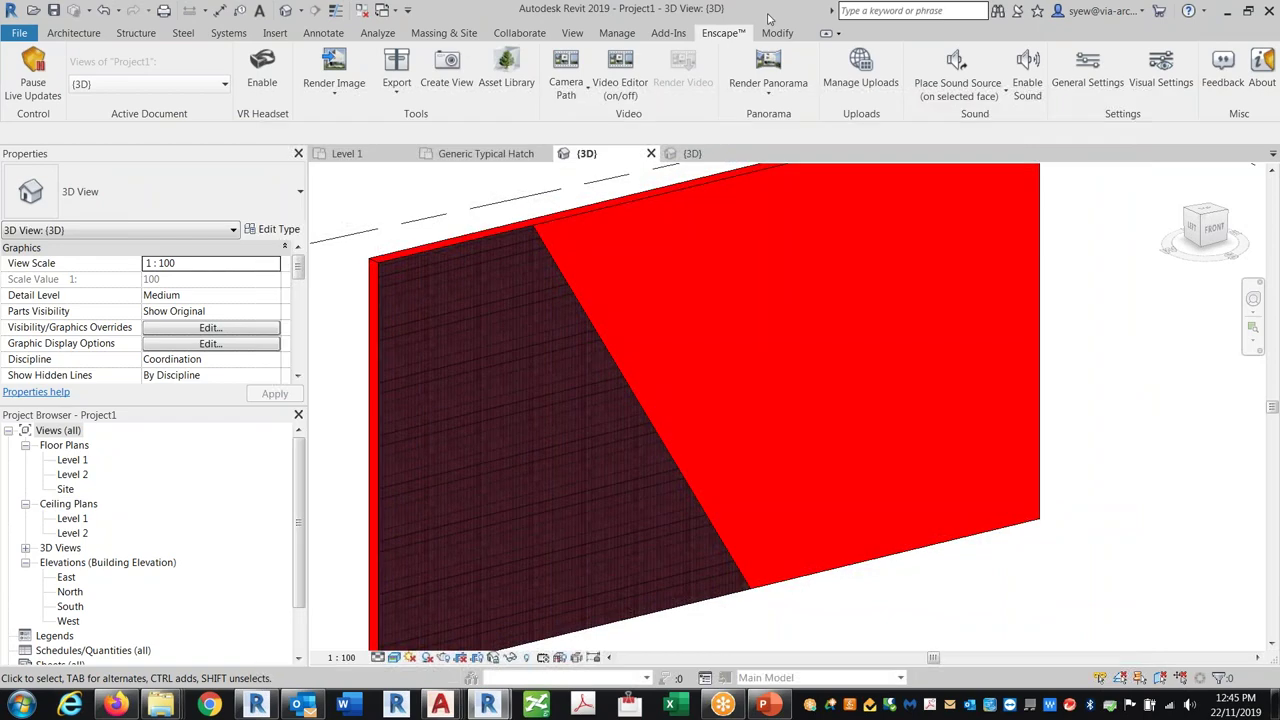
pyautogui.click(777, 32)
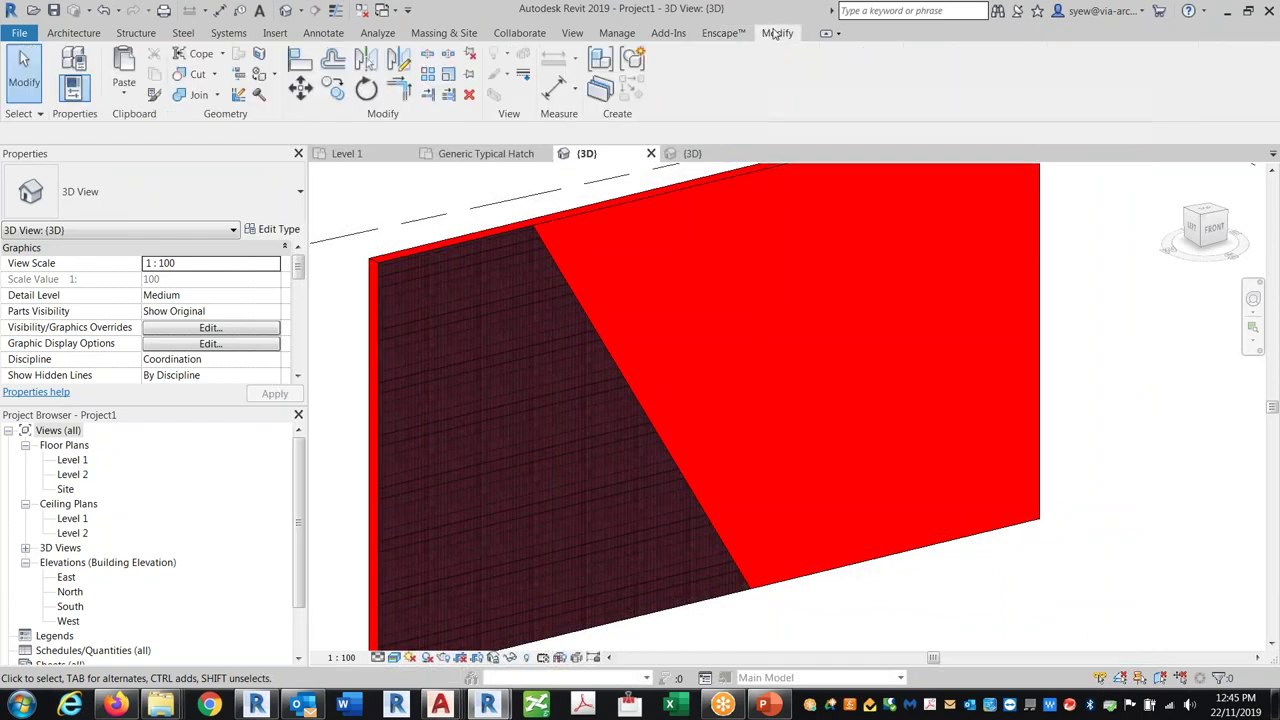
# Split a circular region out of the red graffiti face of the ART WALL.
pyautogui.click(259, 56)
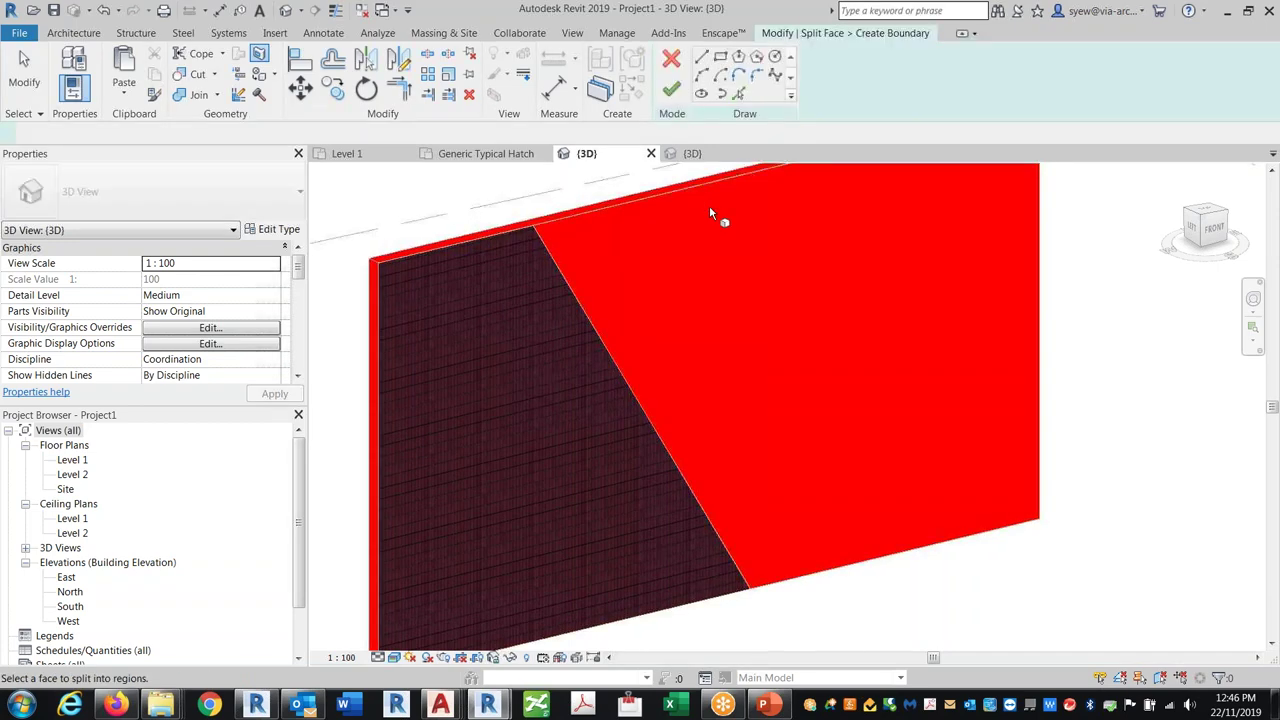
pyautogui.moveTo(709, 213); pyautogui.dragTo(575, 240, button='middle')
pyautogui.click(775, 56)
pyautogui.click(643, 344)
pyautogui.click(706, 358)
pyautogui.click(671, 89)
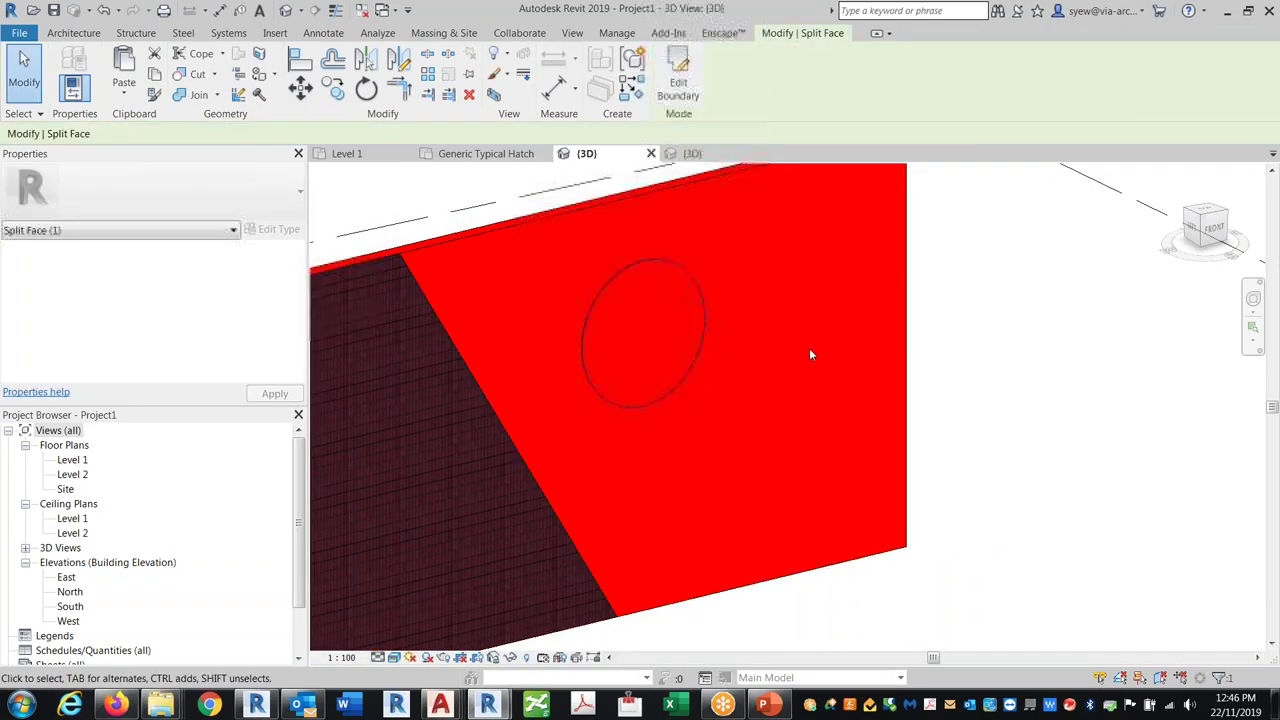
# Paint the circle with Ceramic Tile and view it in the Enscape preview.
pyautogui.click(260, 76)
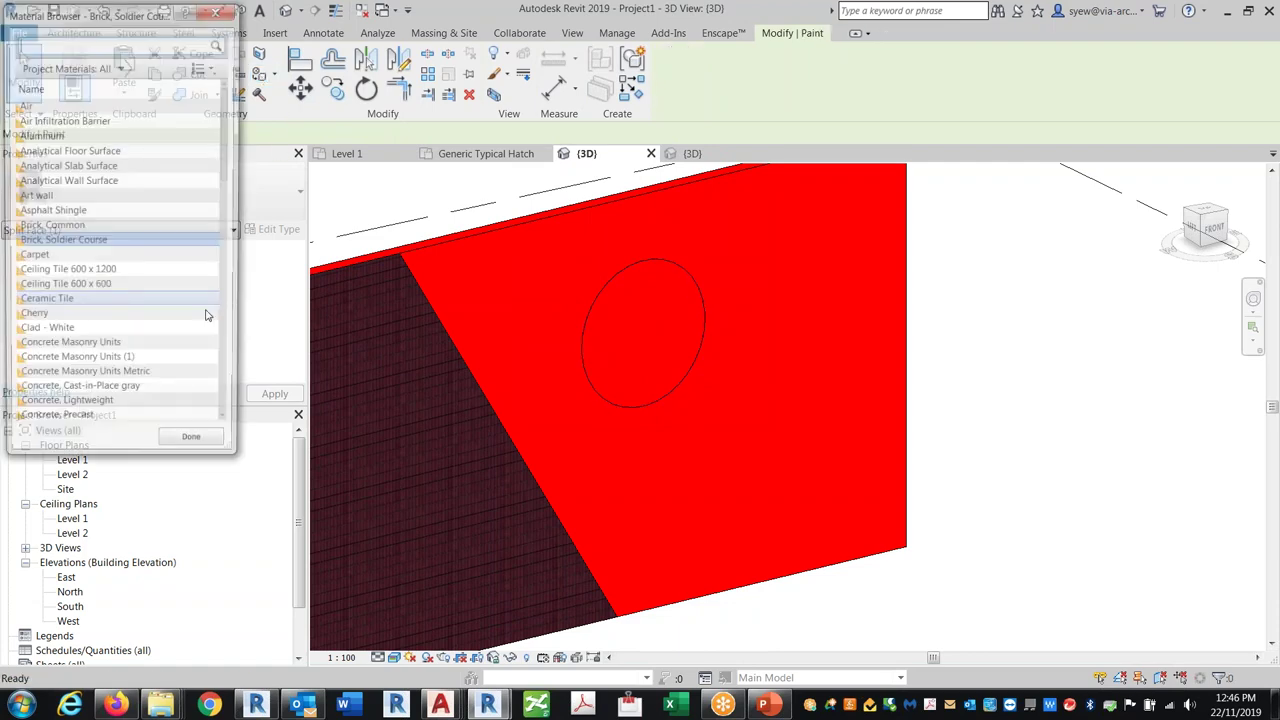
pyautogui.click(200, 302)
pyautogui.click(665, 349)
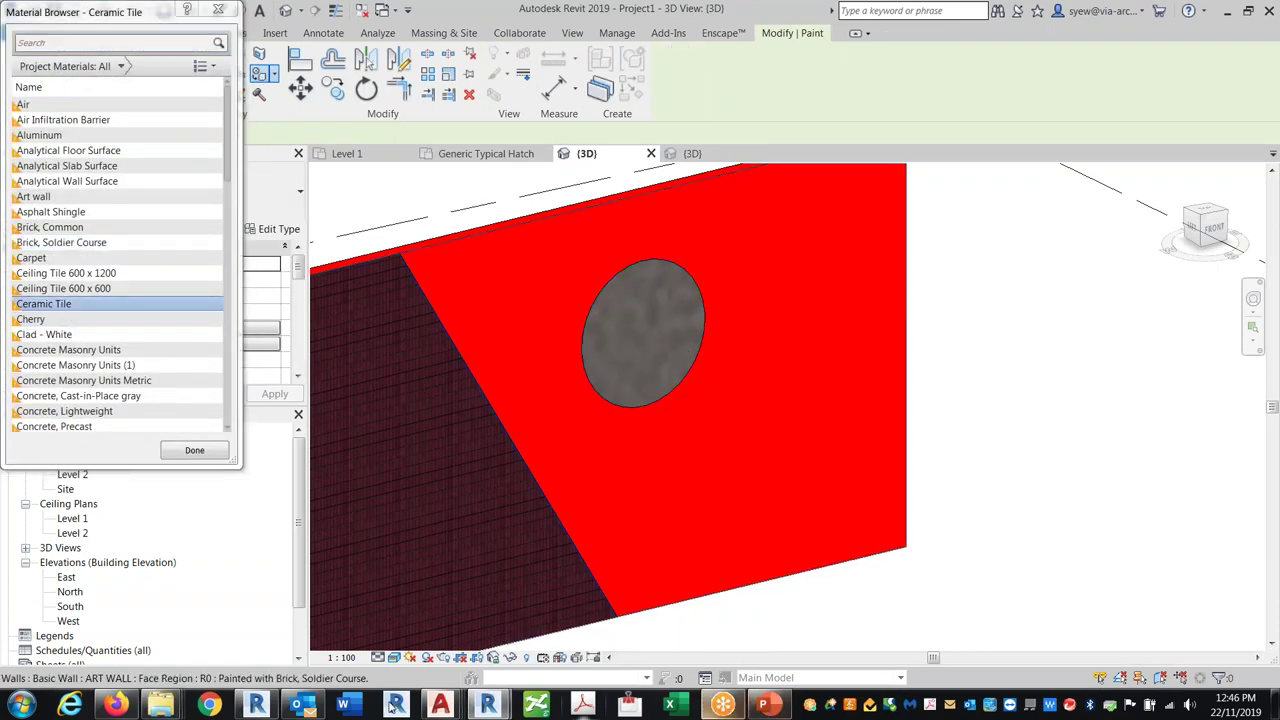
pyautogui.moveTo(487, 705)
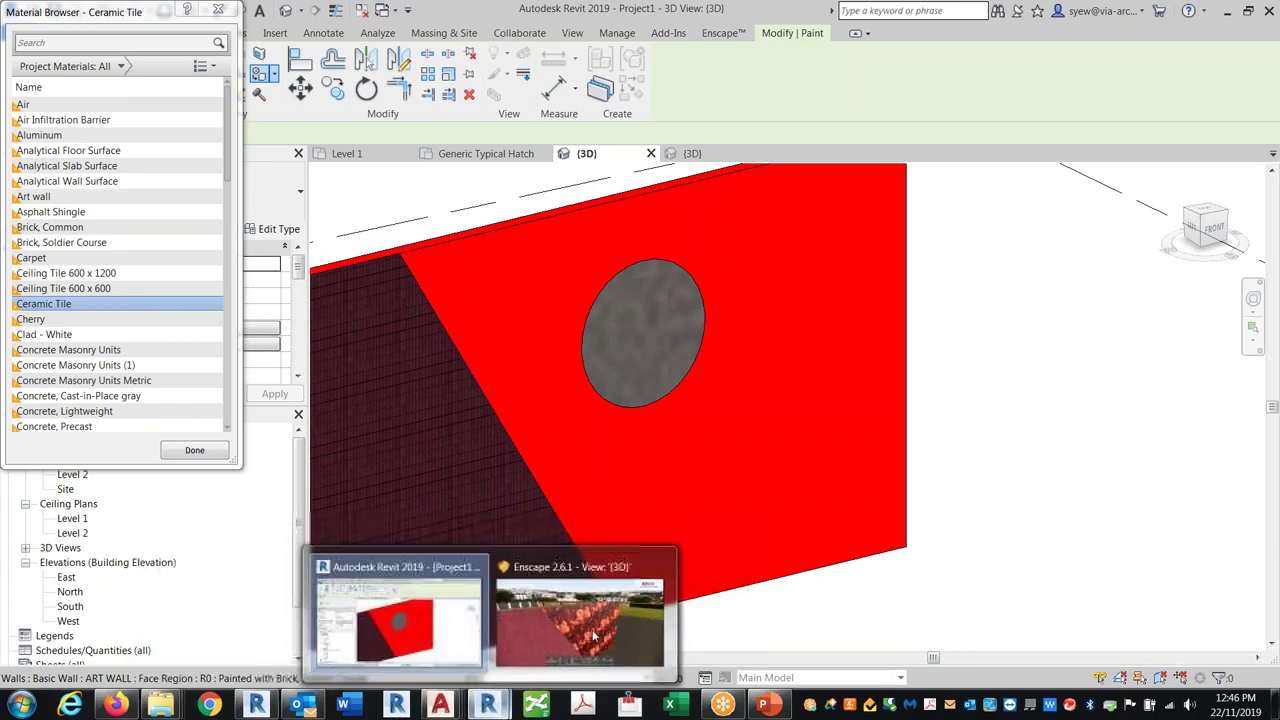
pyautogui.click(593, 636)
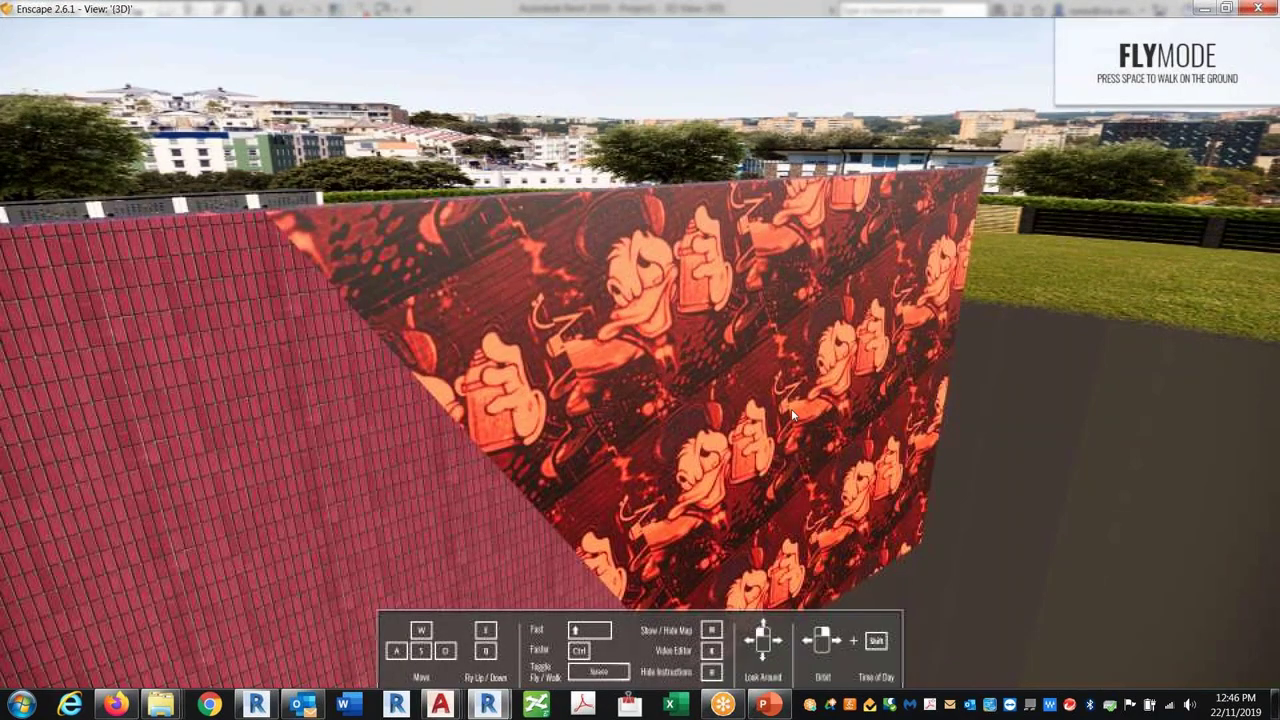
pyautogui.moveTo(791, 408); pyautogui.dragTo(698, 321)
# Close the material list, orbit the wall in Revit, and recheck the circle in Enscape.
pyautogui.hotkey('alt', 'Tab')
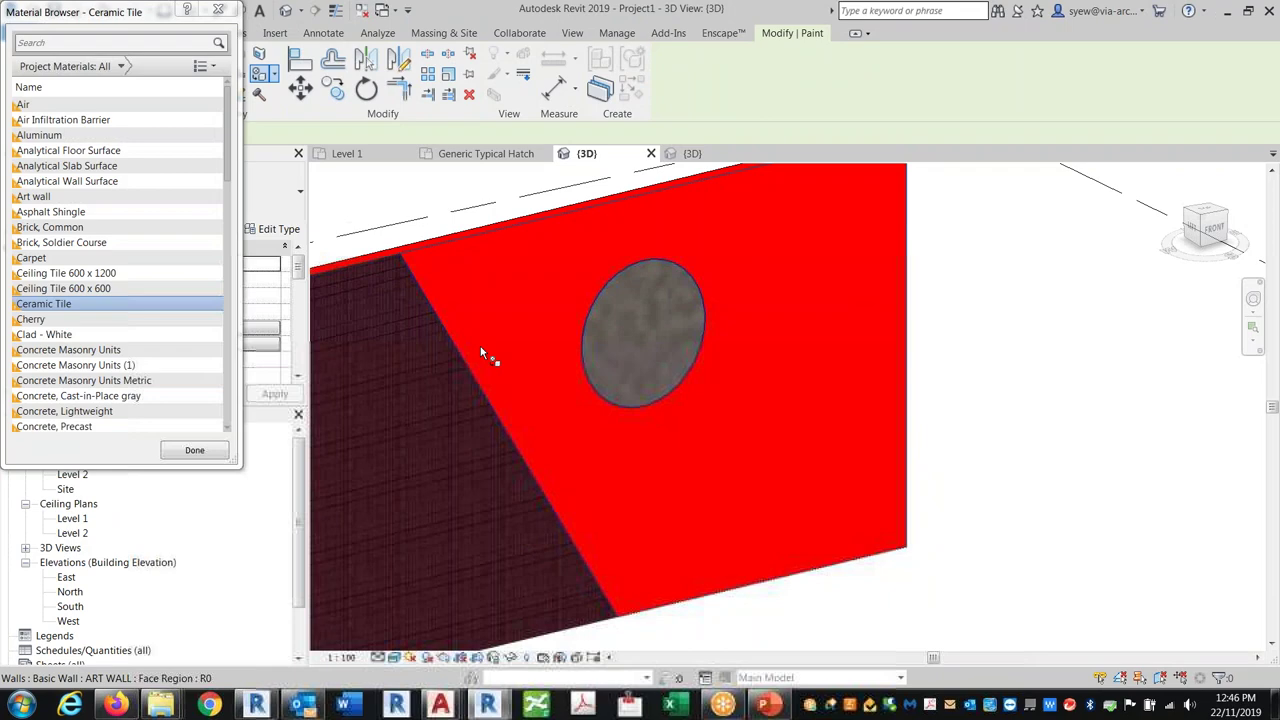
pyautogui.click(218, 10)
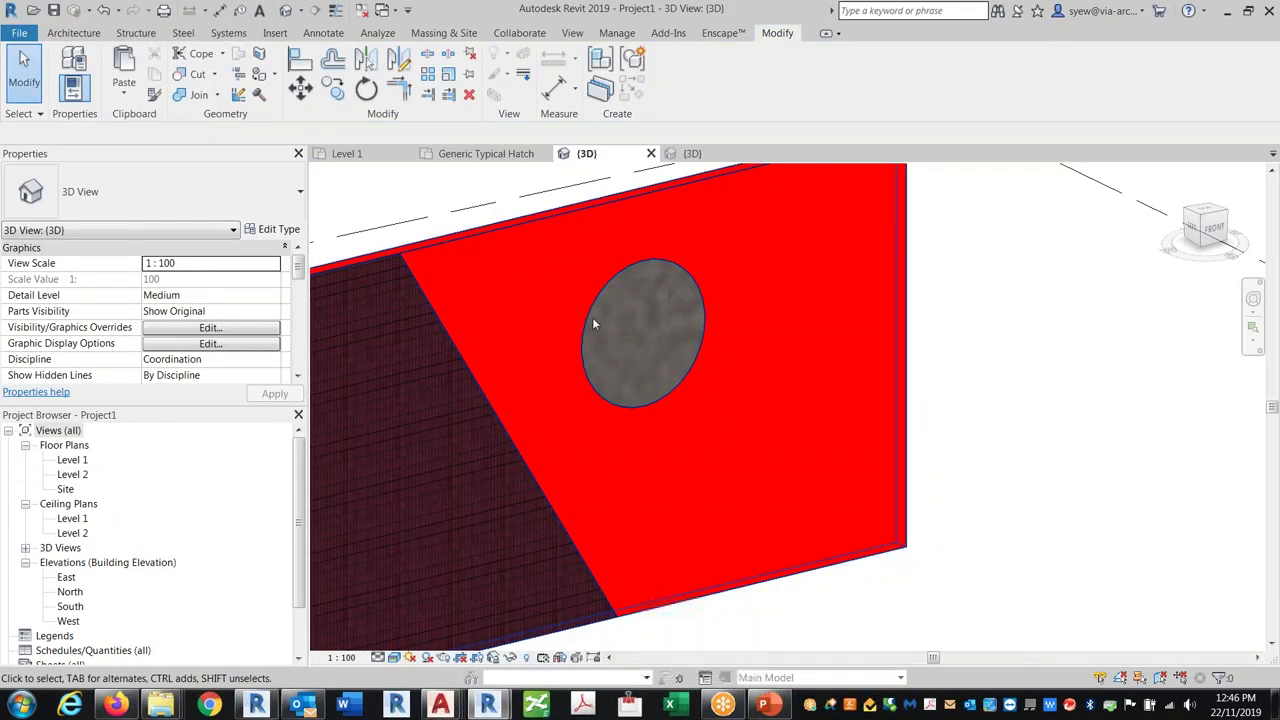
pyautogui.keyDown('shift'); pyautogui.moveTo(854, 512); pyautogui.dragTo(622, 711, button='middle'); pyautogui.keyUp('shift')
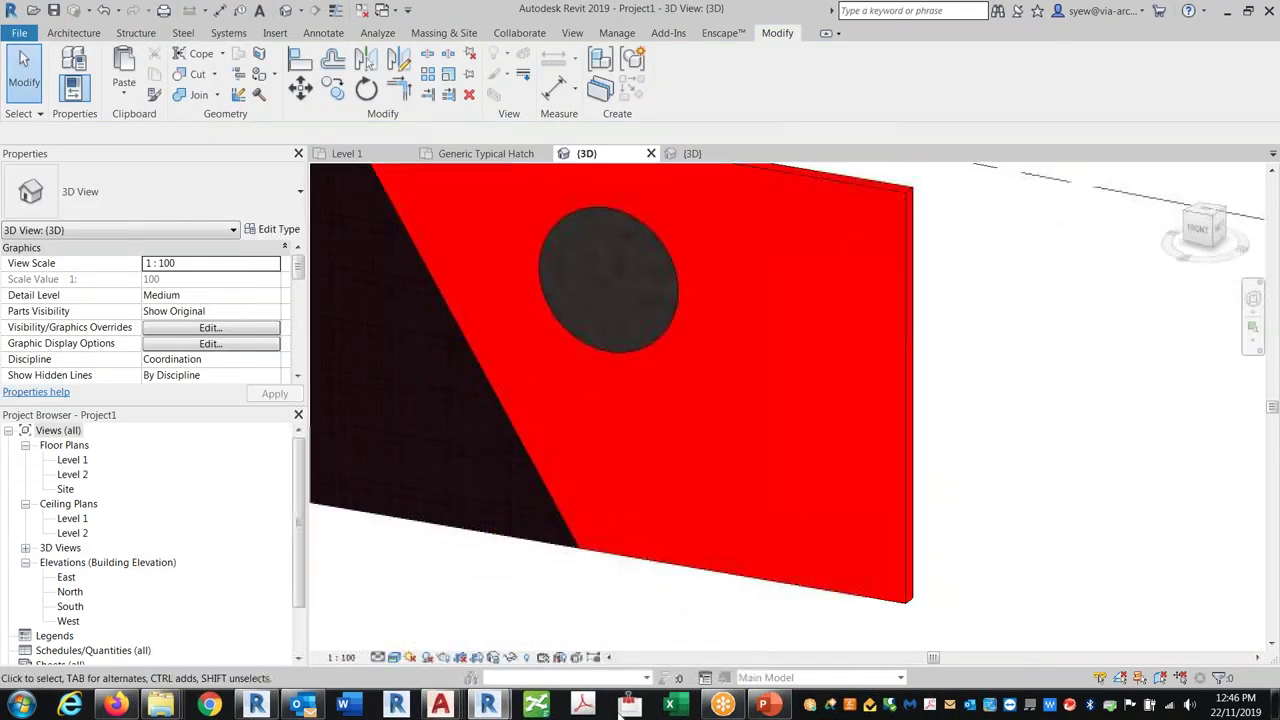
pyautogui.moveTo(487, 705)
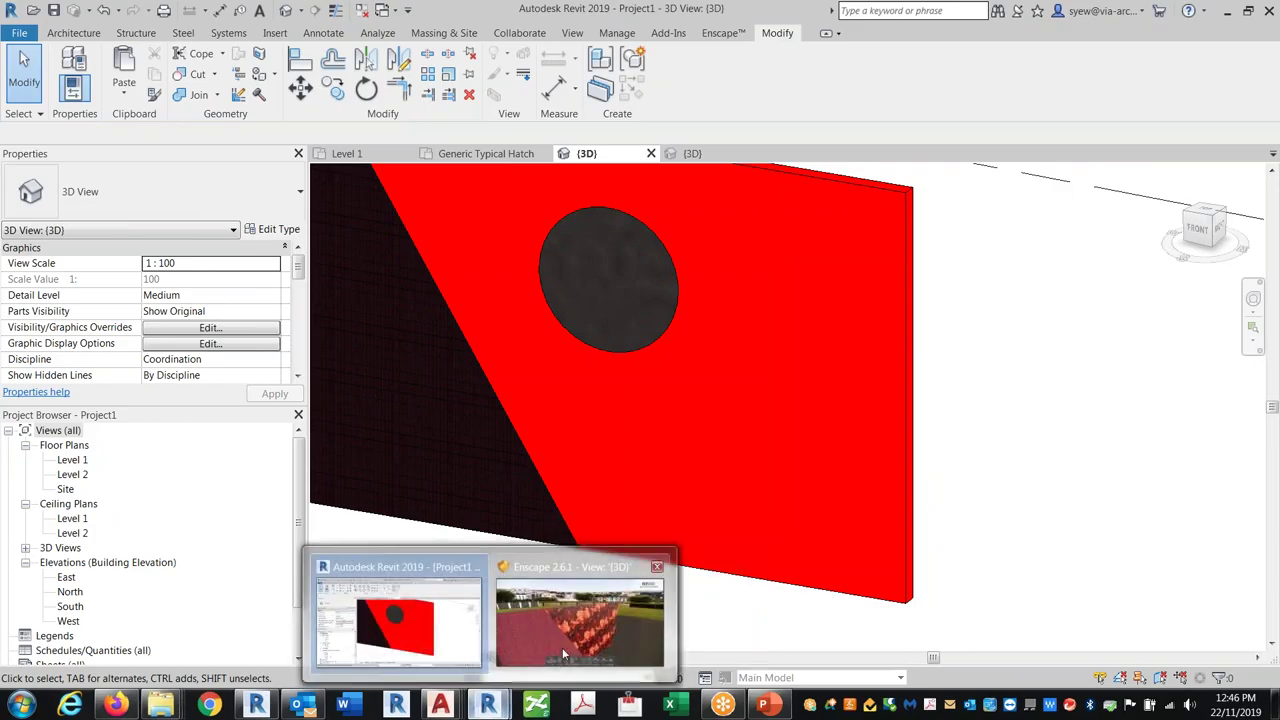
pyautogui.click(563, 652)
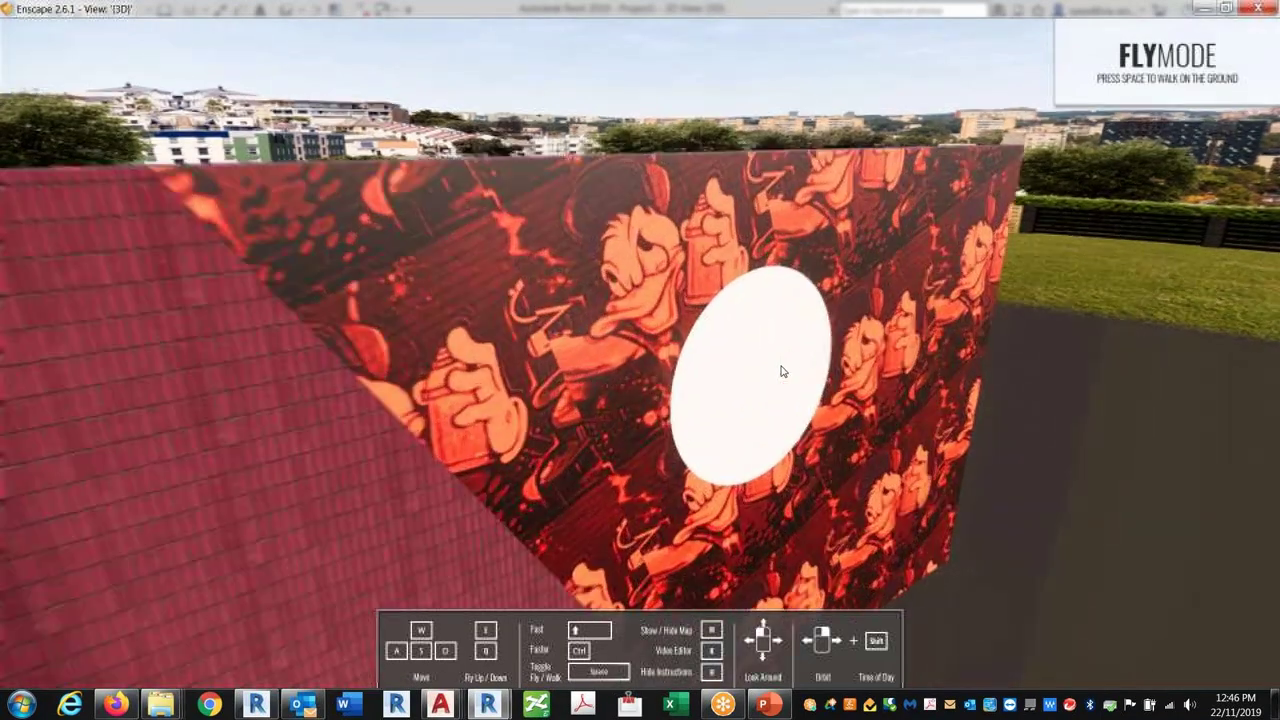
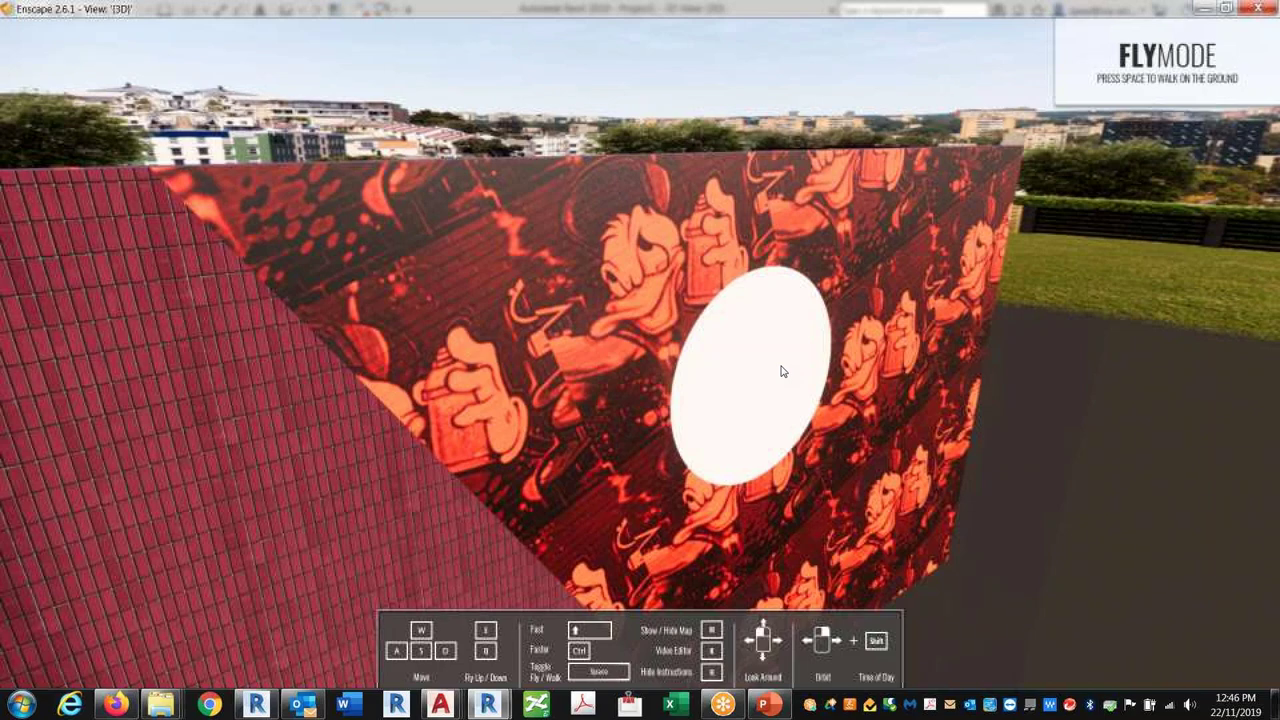
# Delete the wall and three filled regions on Level 1, then confirm Enscape shows empty ground.
pyautogui.click(1204, 8)
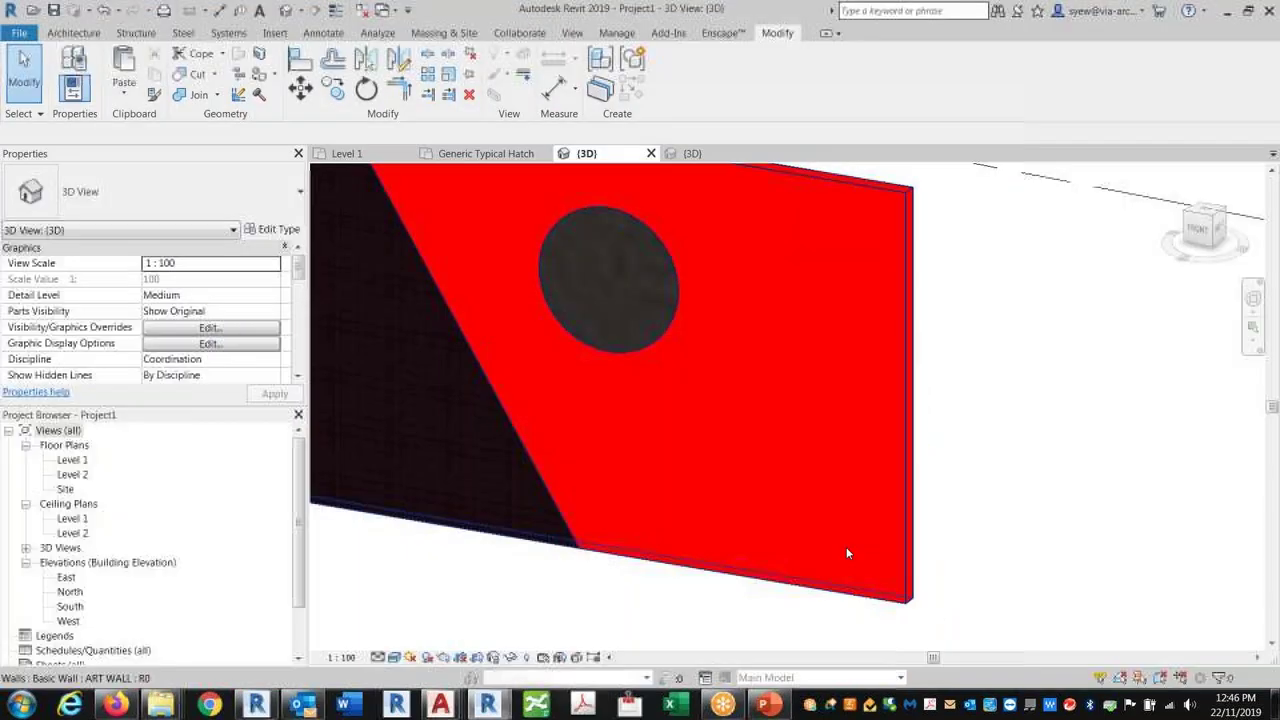
pyautogui.doubleClick(72, 459)
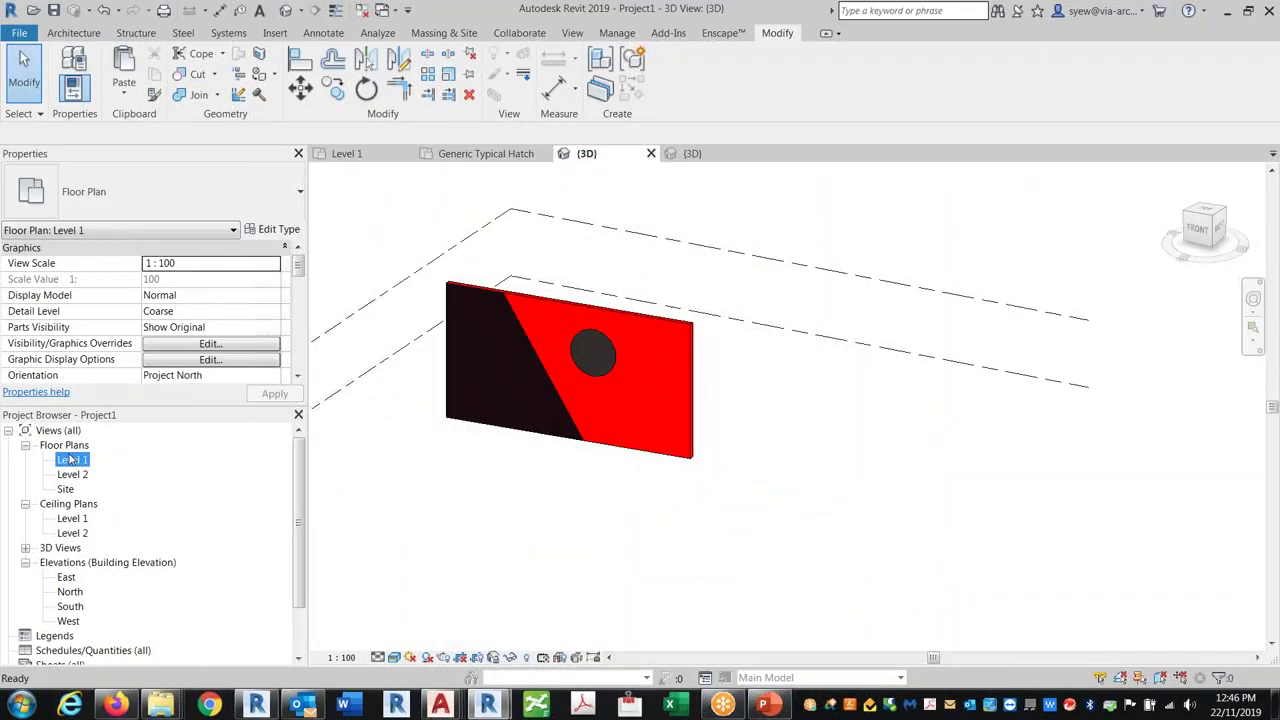
pyautogui.scroll(-4, 583, 355)
pyautogui.moveTo(745, 465); pyautogui.dragTo(518, 307)
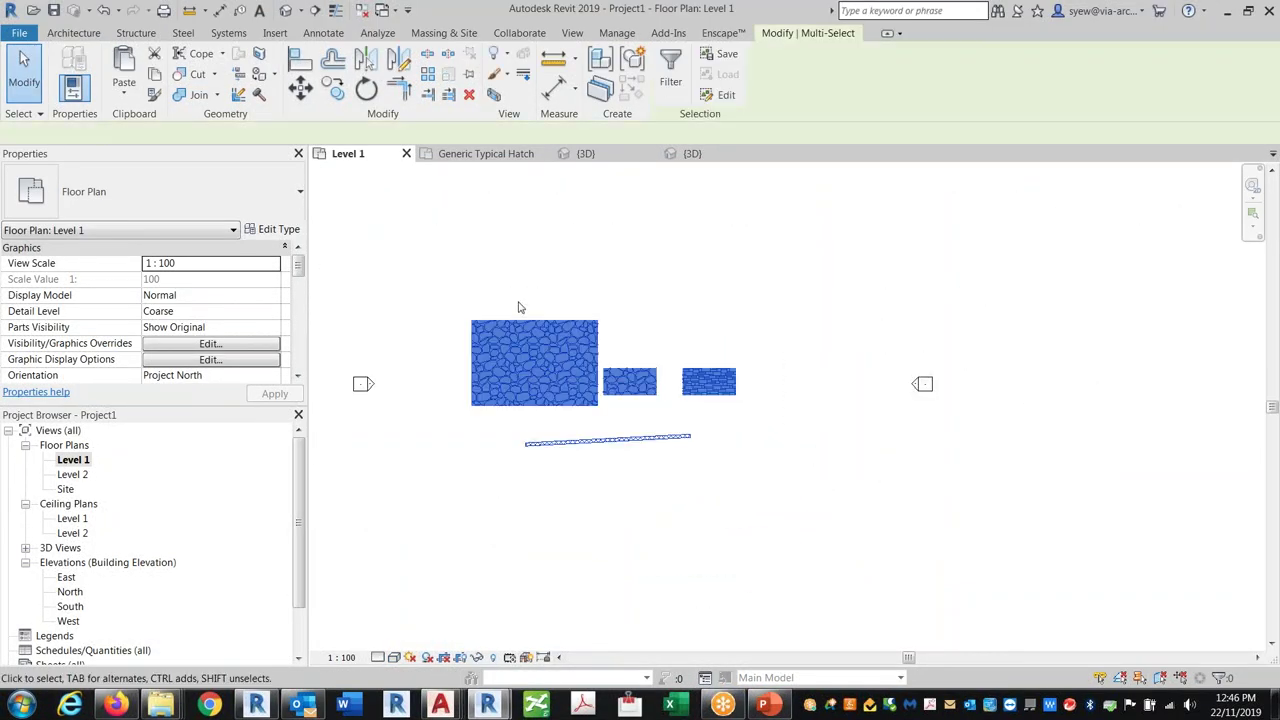
pyautogui.press('Delete')
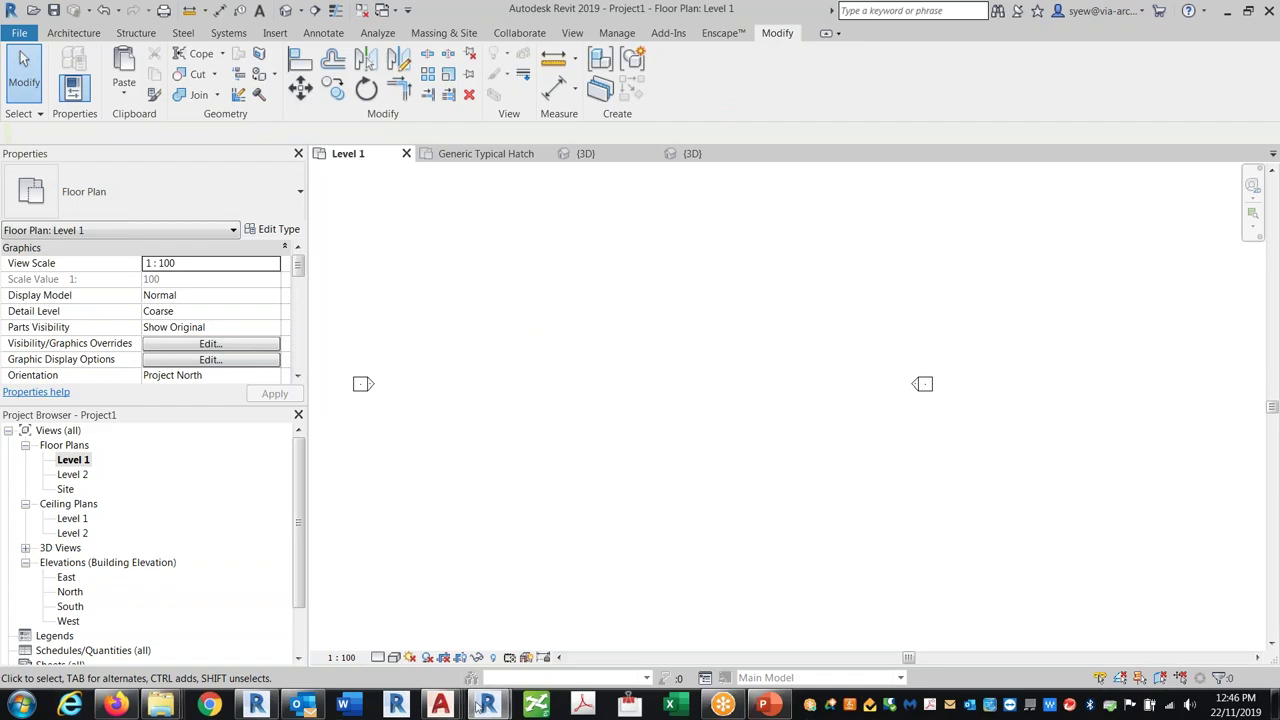
pyautogui.click(586, 612)
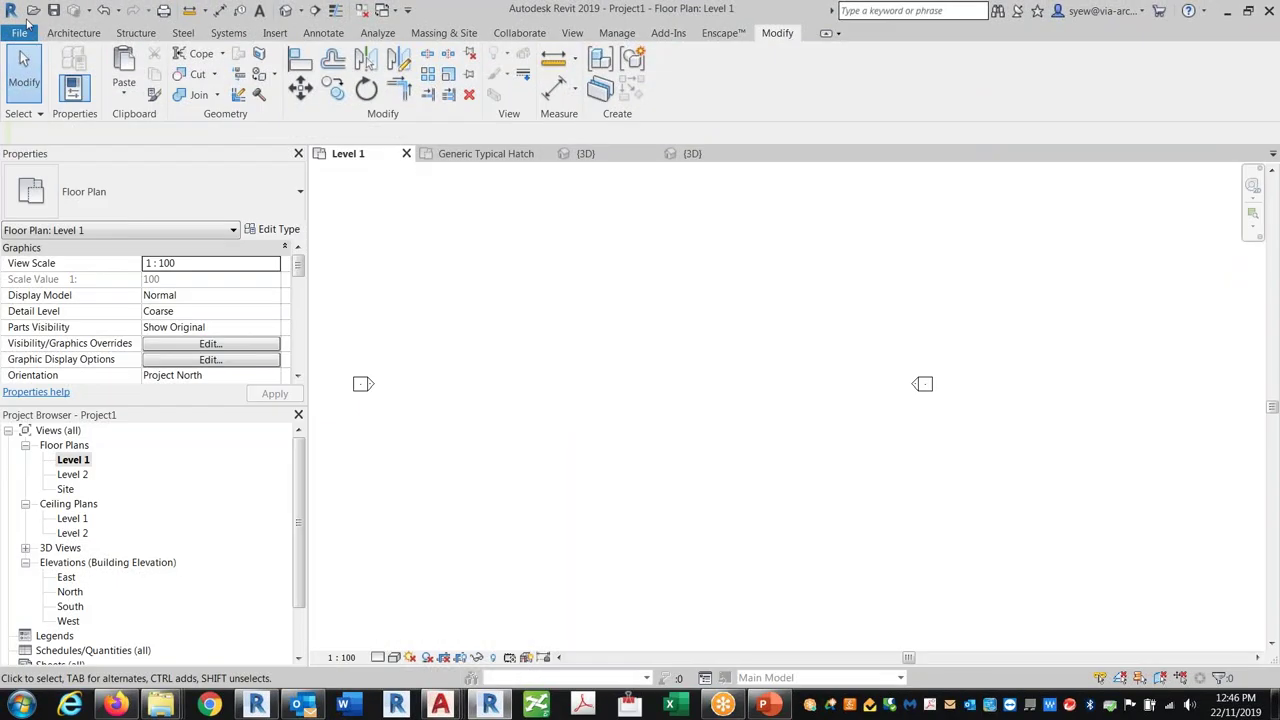
pyautogui.click(55, 33)
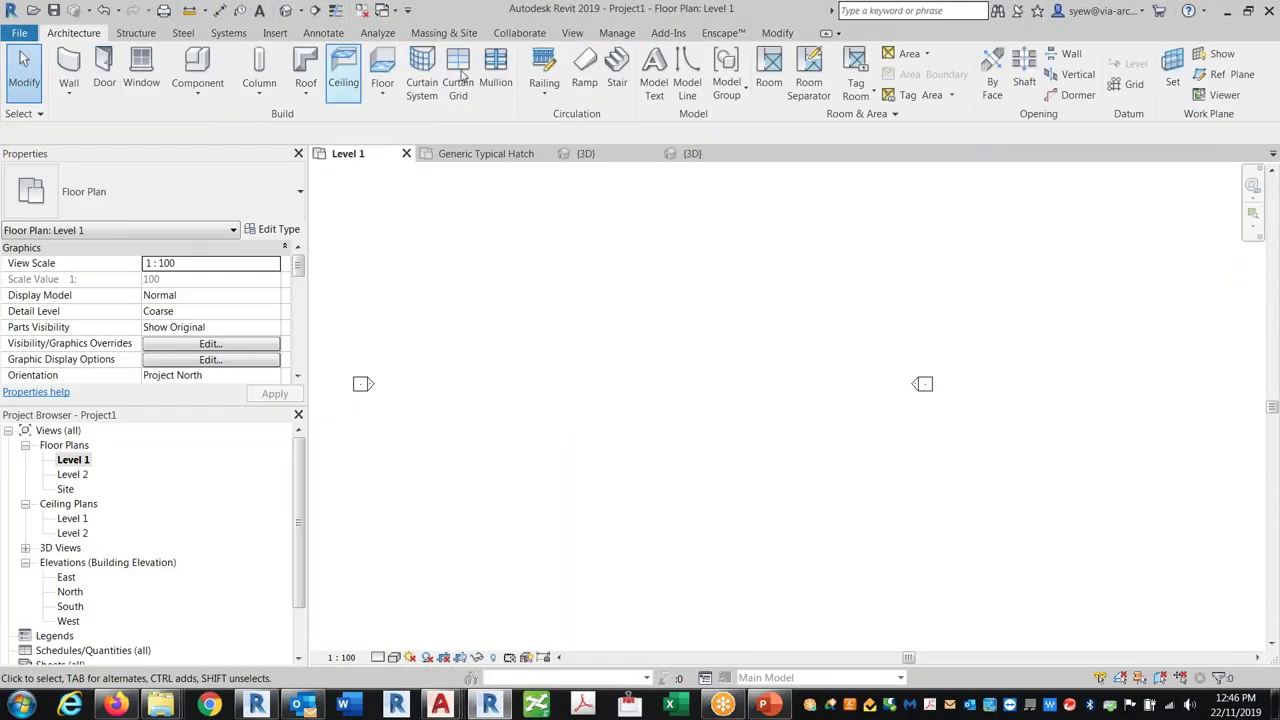
# Sketch a rectangular floor boundary on Level 1.
pyautogui.click(384, 66)
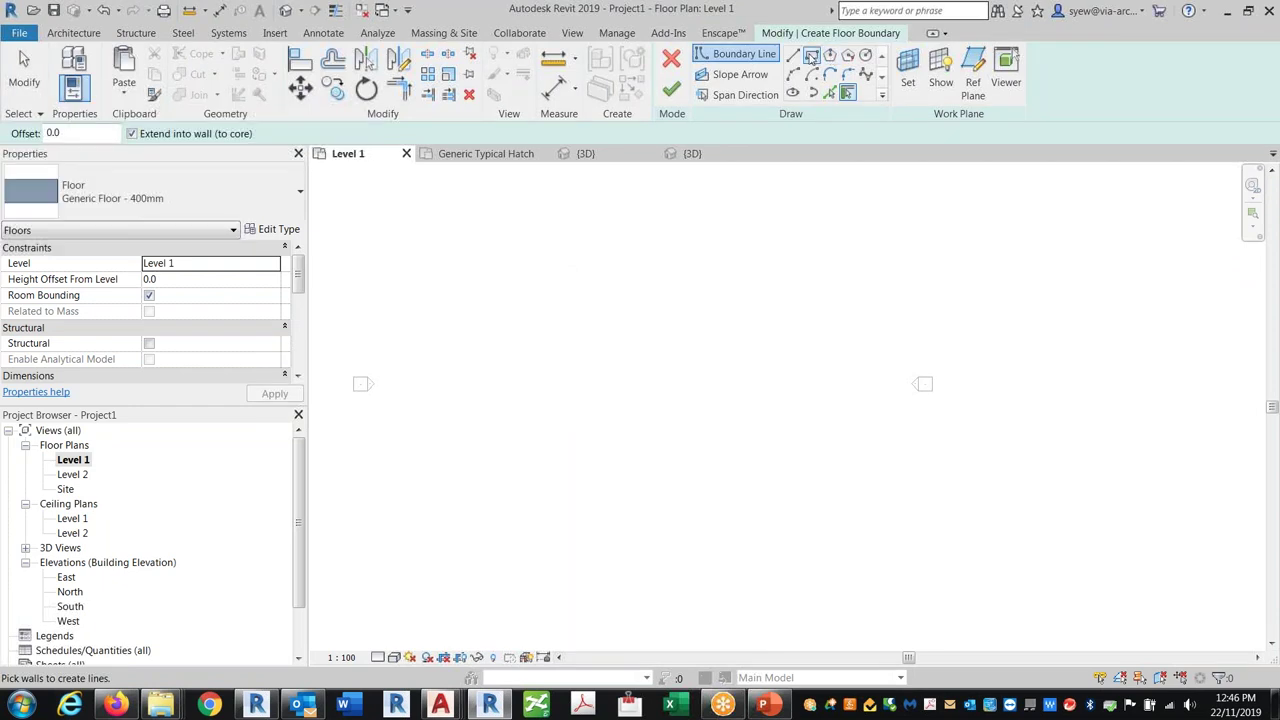
pyautogui.click(811, 56)
pyautogui.click(479, 306)
pyautogui.click(852, 465)
# Add a left-to-right slope arrow with 1000 tail height offset, finish the floor, and view it in 3D.
pyautogui.click(740, 74)
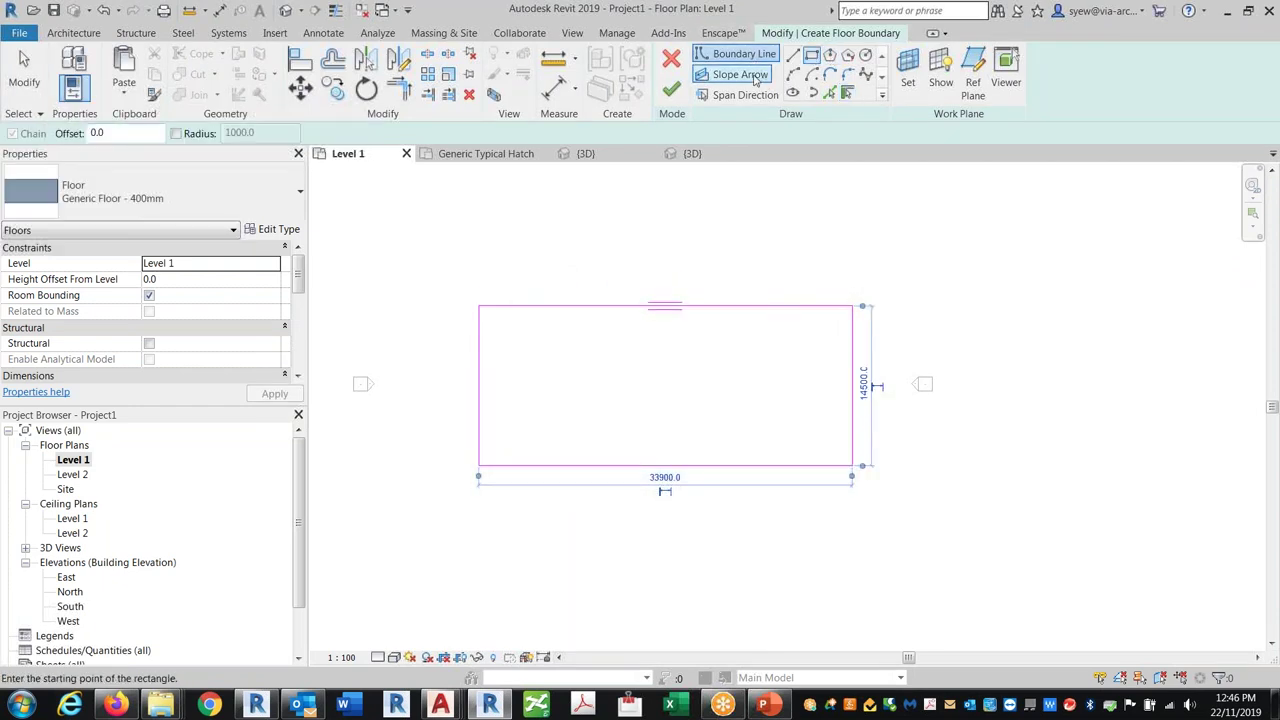
pyautogui.click(477, 386)
pyautogui.click(851, 385)
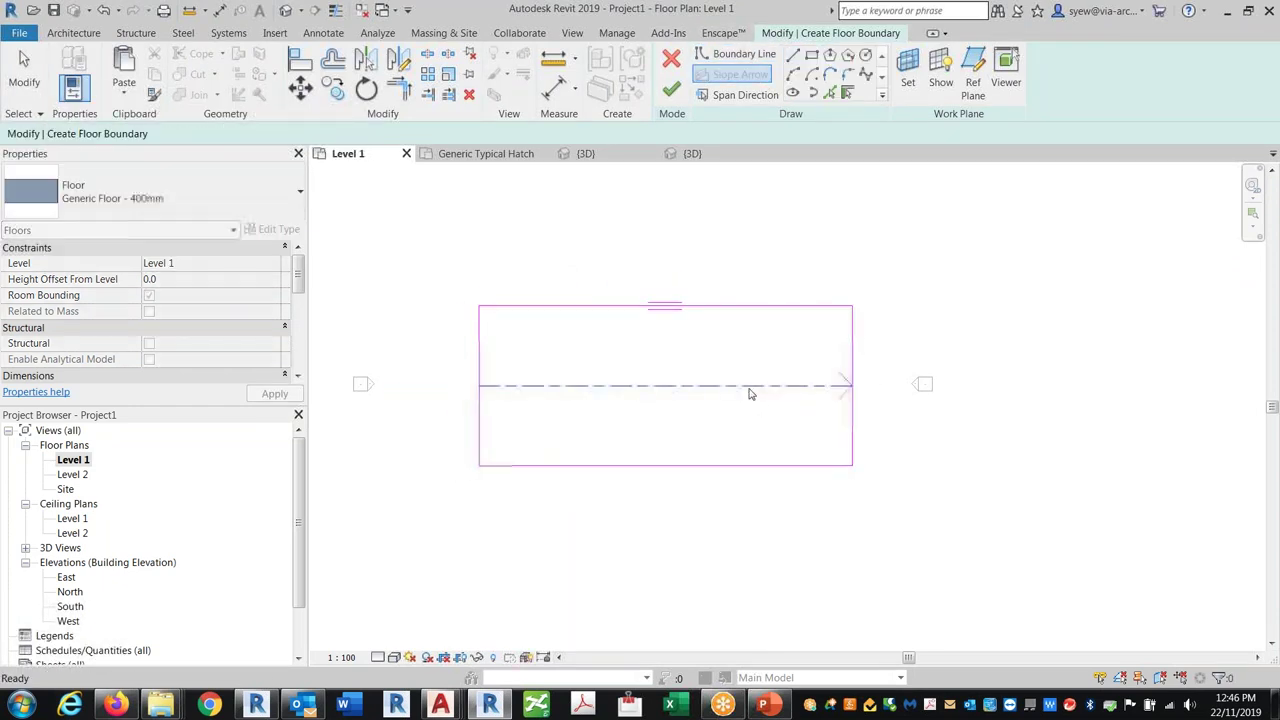
pyautogui.press('Escape')
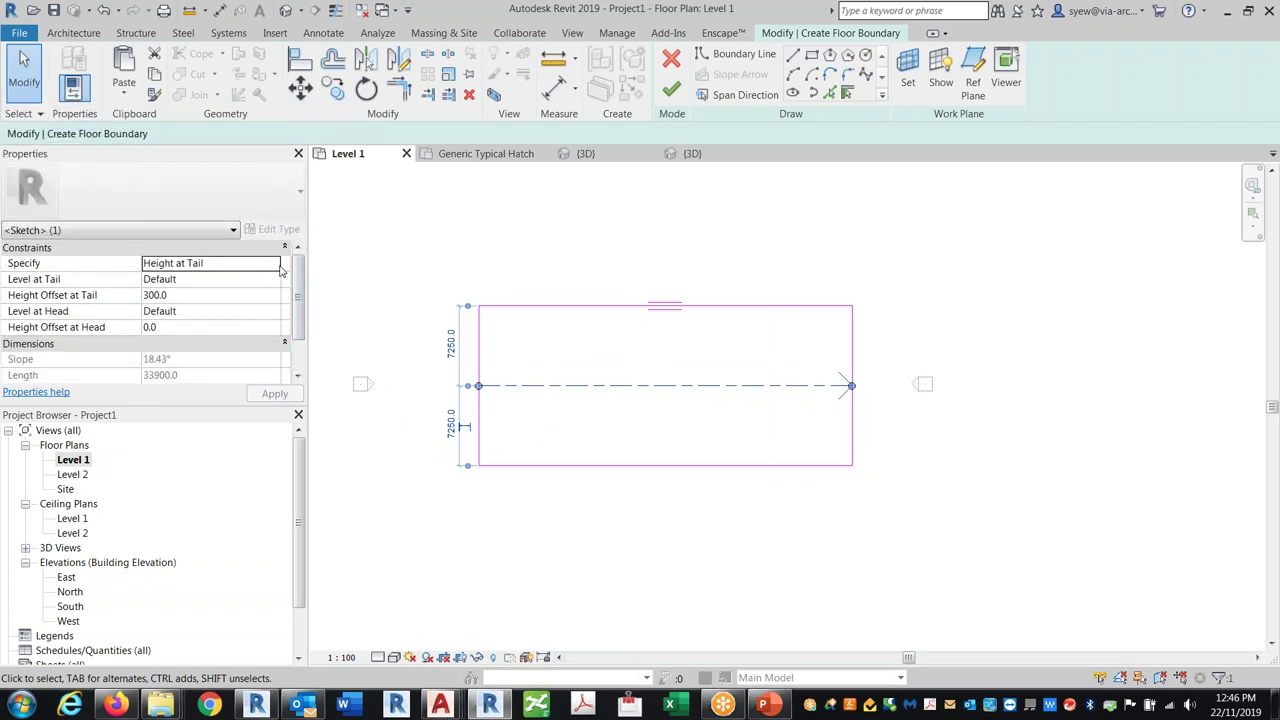
pyautogui.click(183, 296)
pyautogui.write('1000')
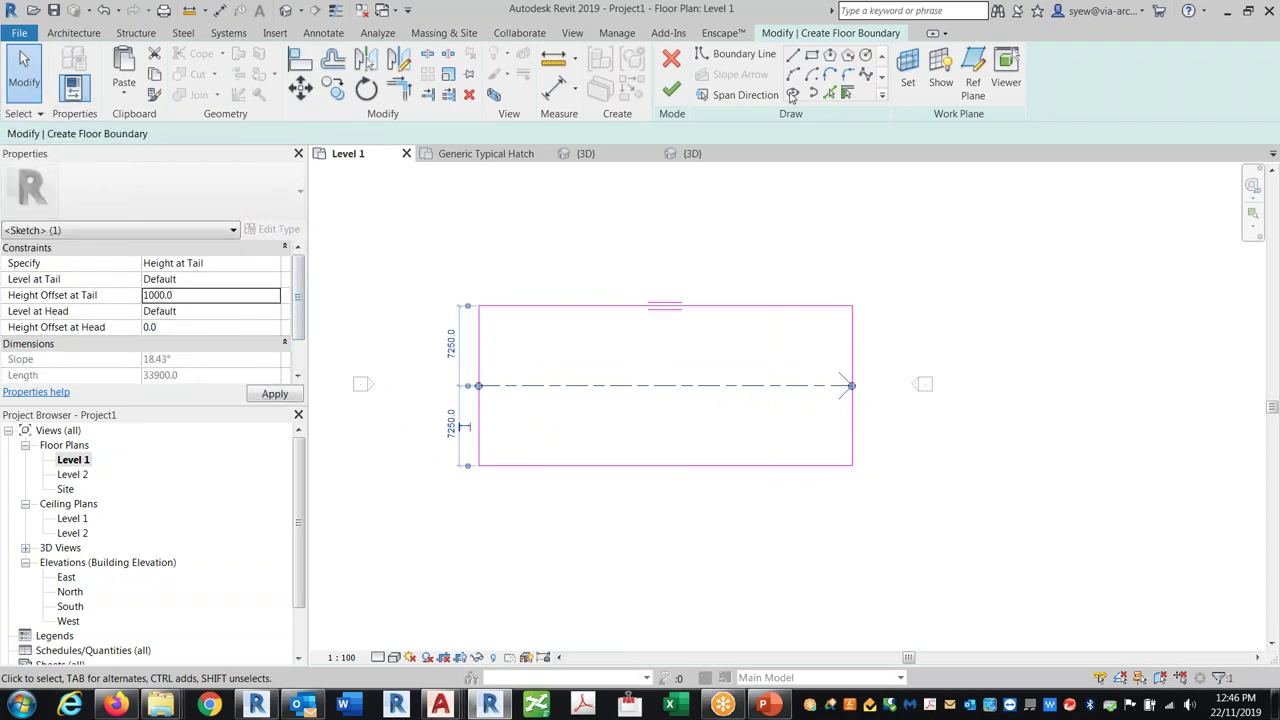
pyautogui.click(675, 88)
pyautogui.click(287, 10)
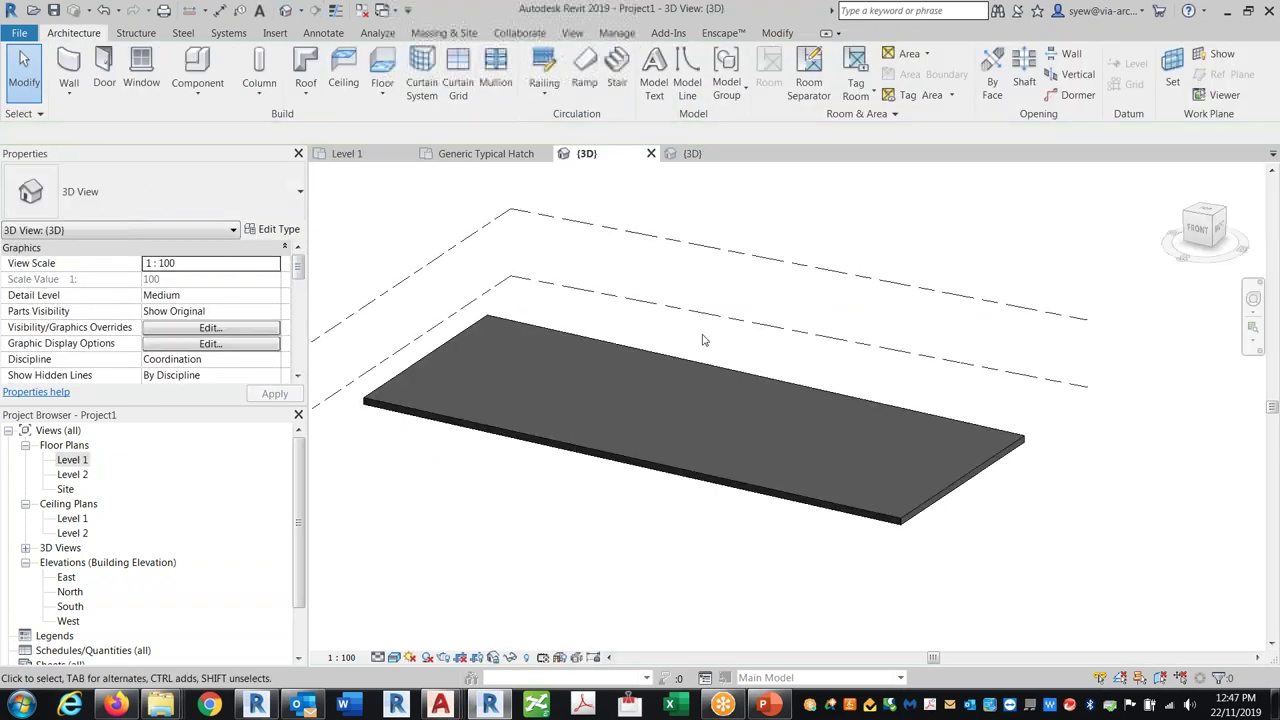
# Duplicate the selected floor's type as a new type named 'ramp'.
pyautogui.click(468, 425)
pyautogui.click(257, 229)
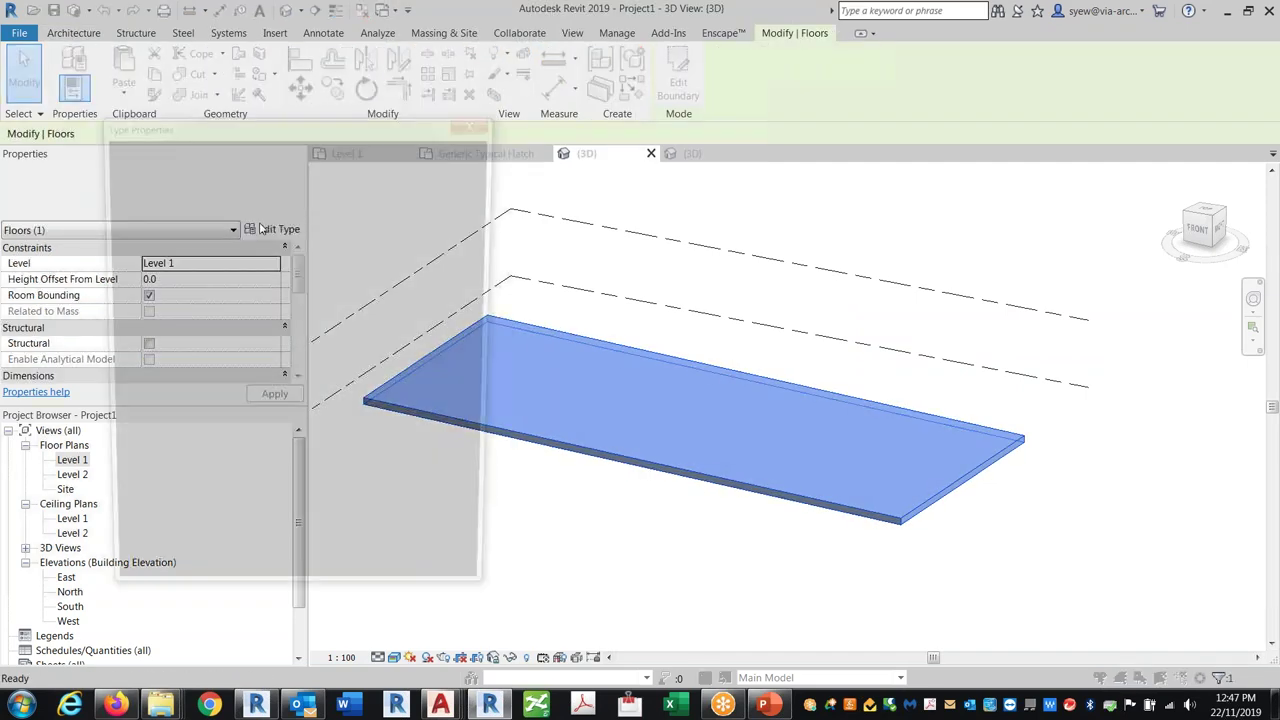
pyautogui.click(459, 180)
pyautogui.write('ramp')
pyautogui.press('Return')
# Duplicate Concrete, Cast-in-Place gray as a new 'Parking' material for the ramp's structure layer.
pyautogui.click(310, 284)
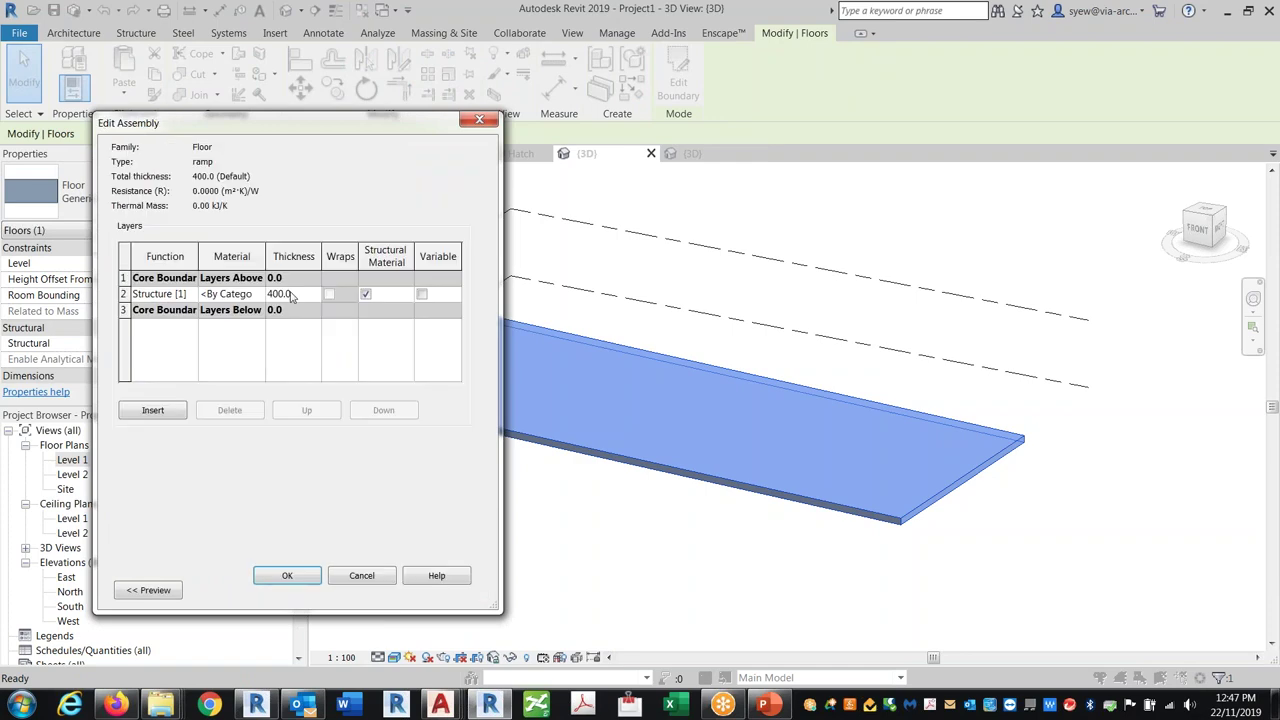
pyautogui.click(246, 297)
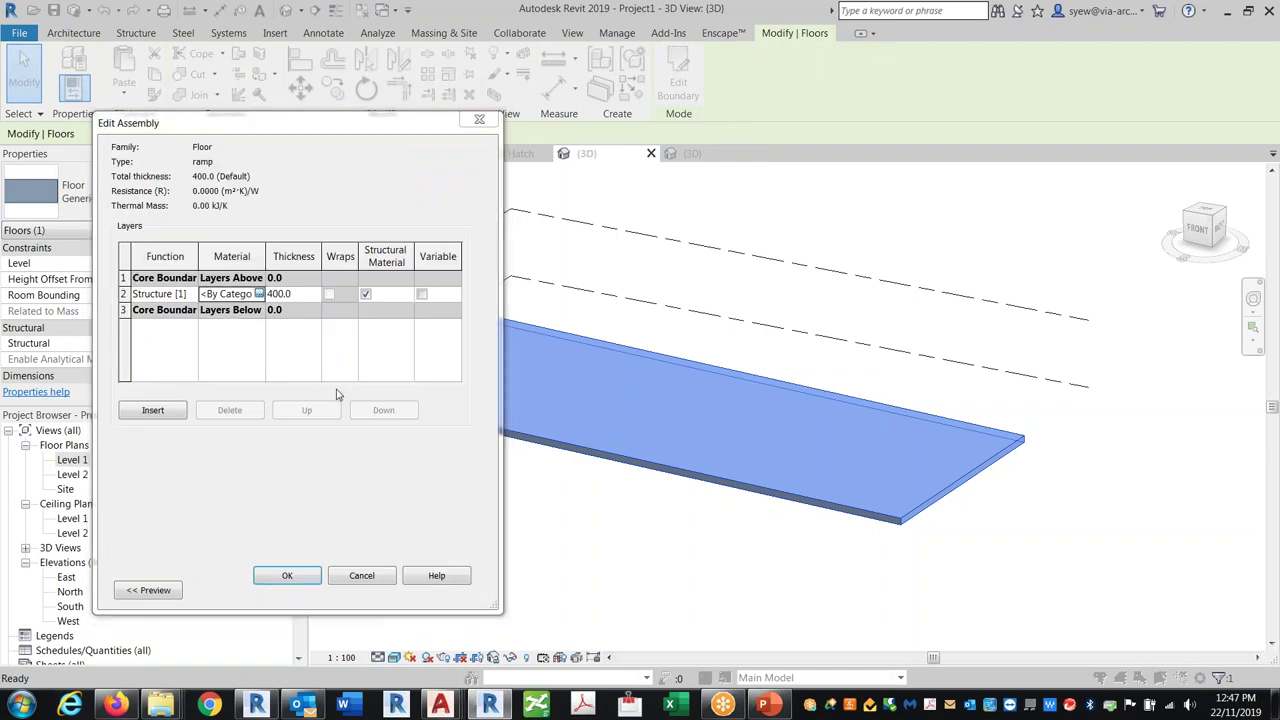
pyautogui.click(259, 293)
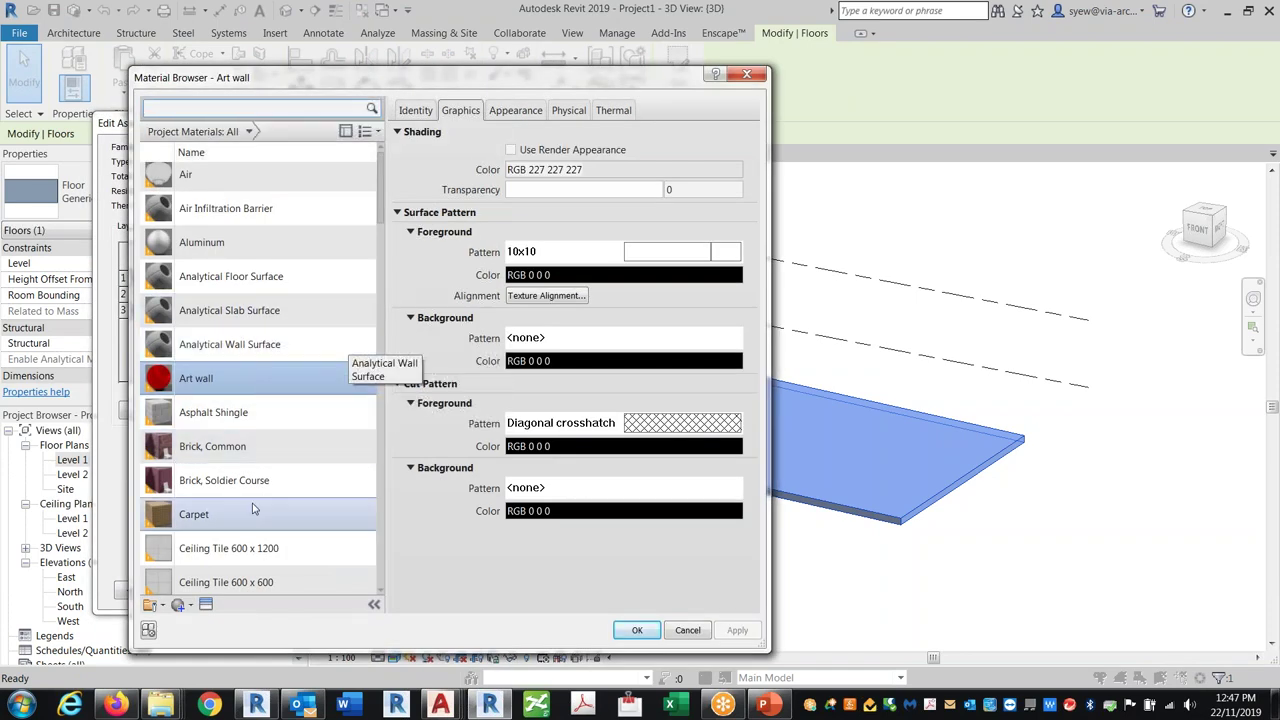
pyautogui.click(257, 474)
pyautogui.scroll(-4, 257, 474)
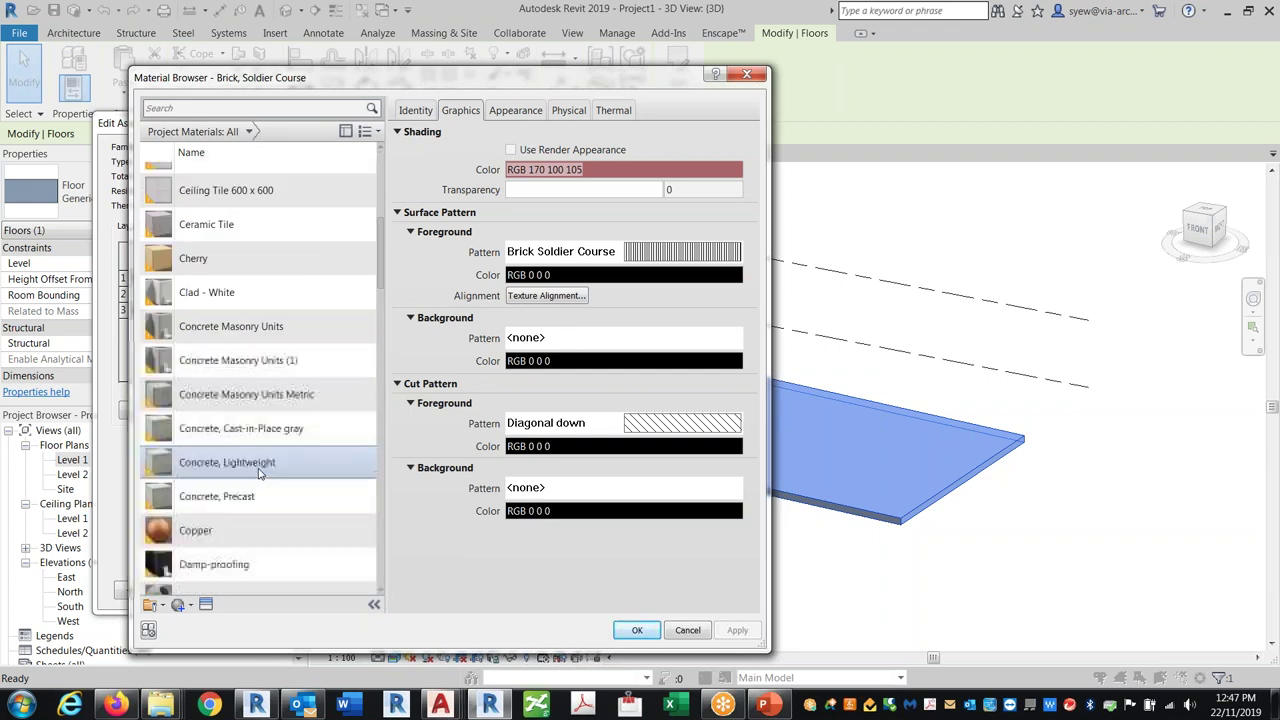
pyautogui.click(296, 428)
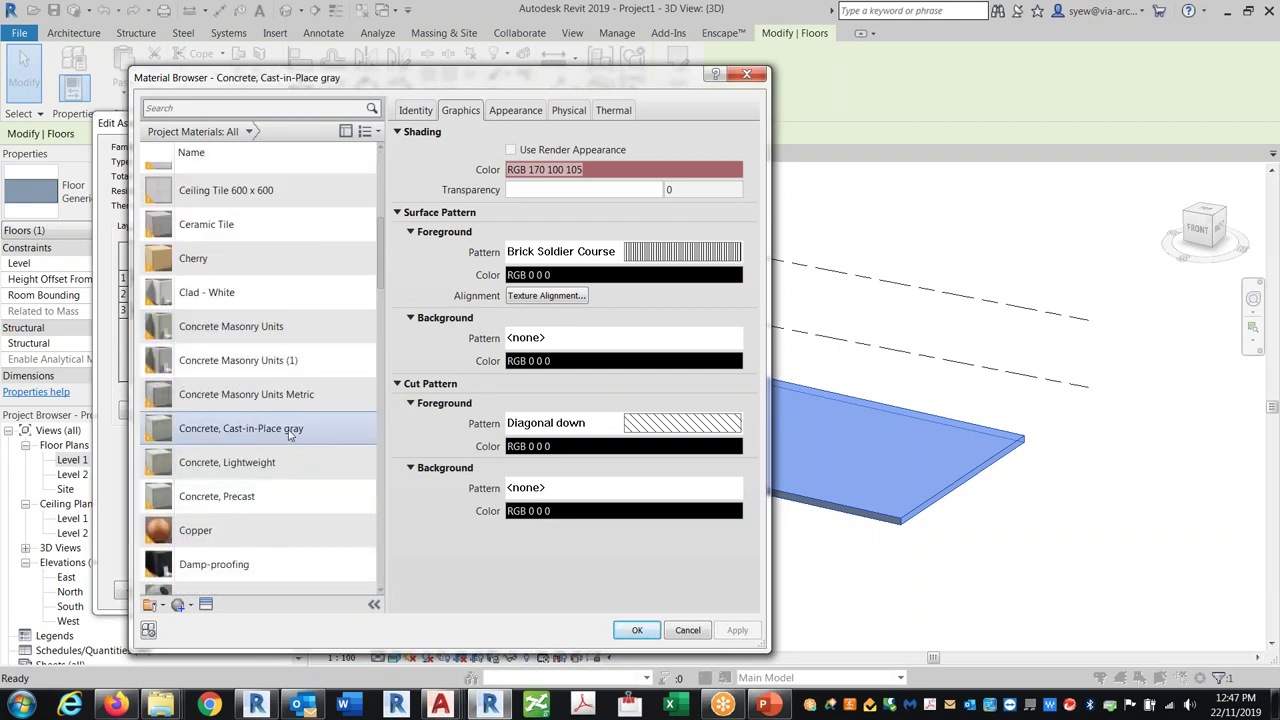
pyautogui.rightClick(292, 430)
pyautogui.click(318, 454)
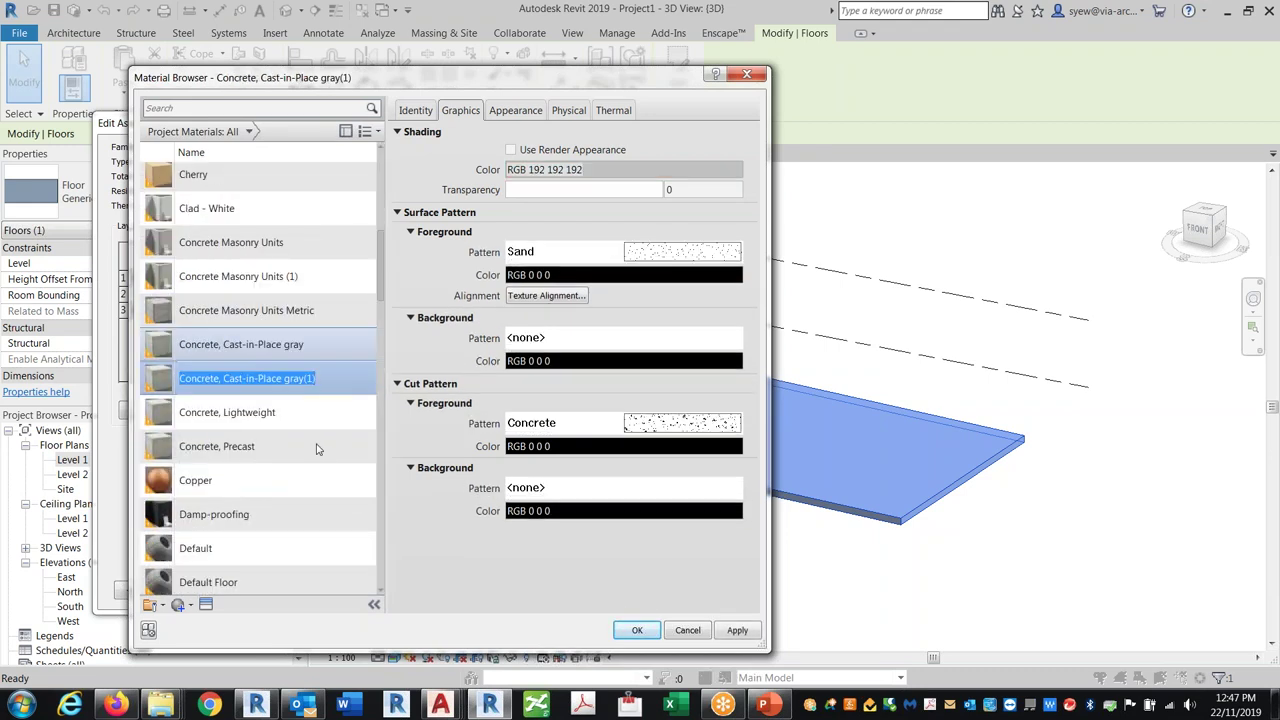
pyautogui.write('Parking')
pyautogui.press('Return')
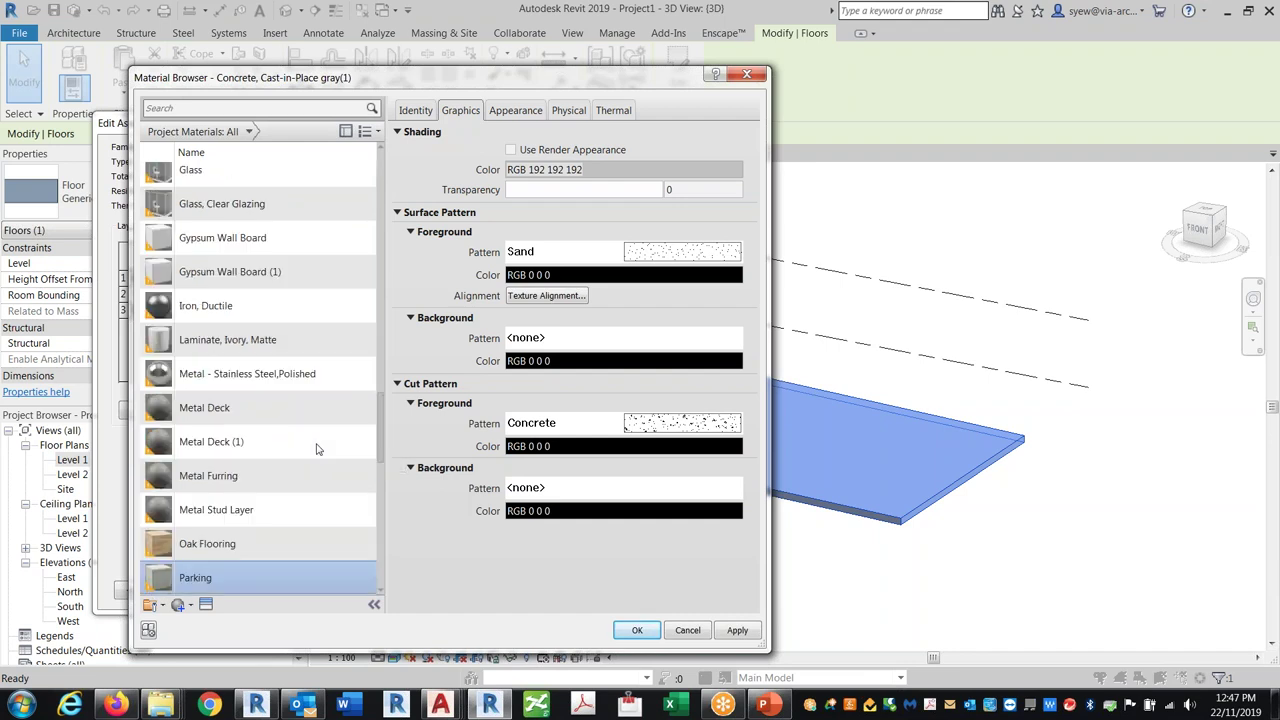
# Create a new 6" Horizontal model surface pattern with 6" line spacing and 0° angle.
pyautogui.click(553, 259)
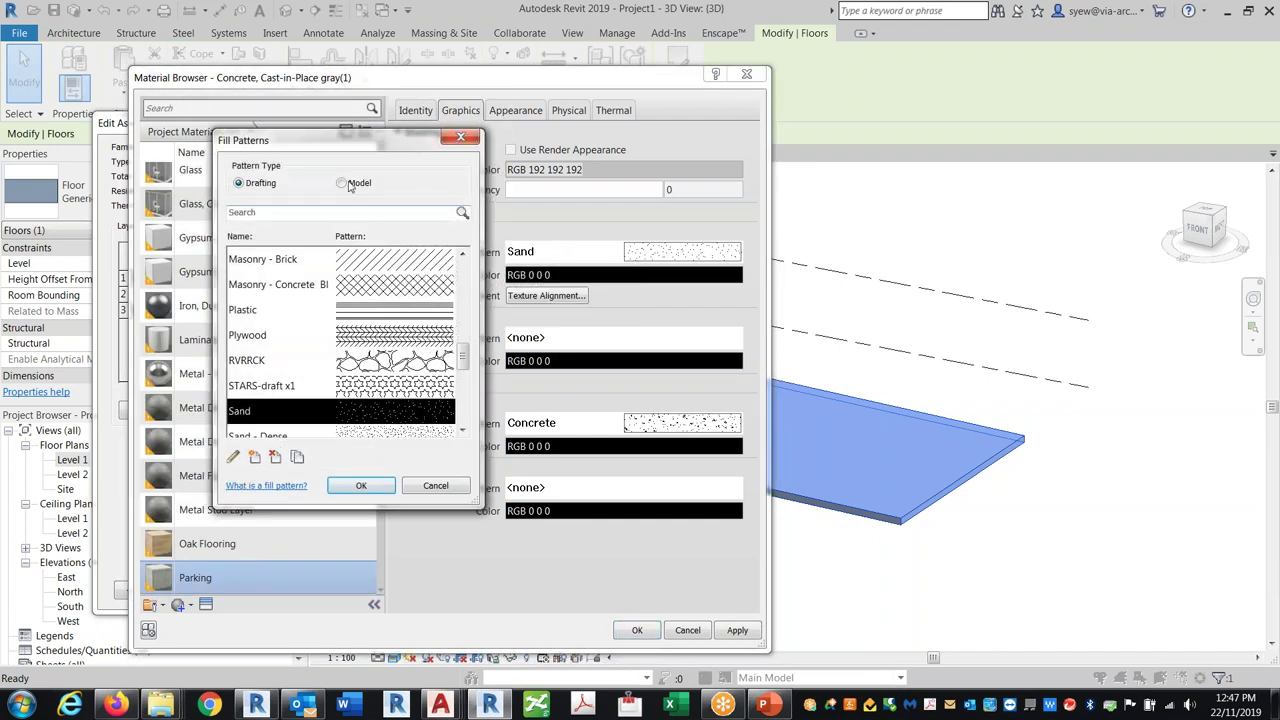
pyautogui.click(348, 185)
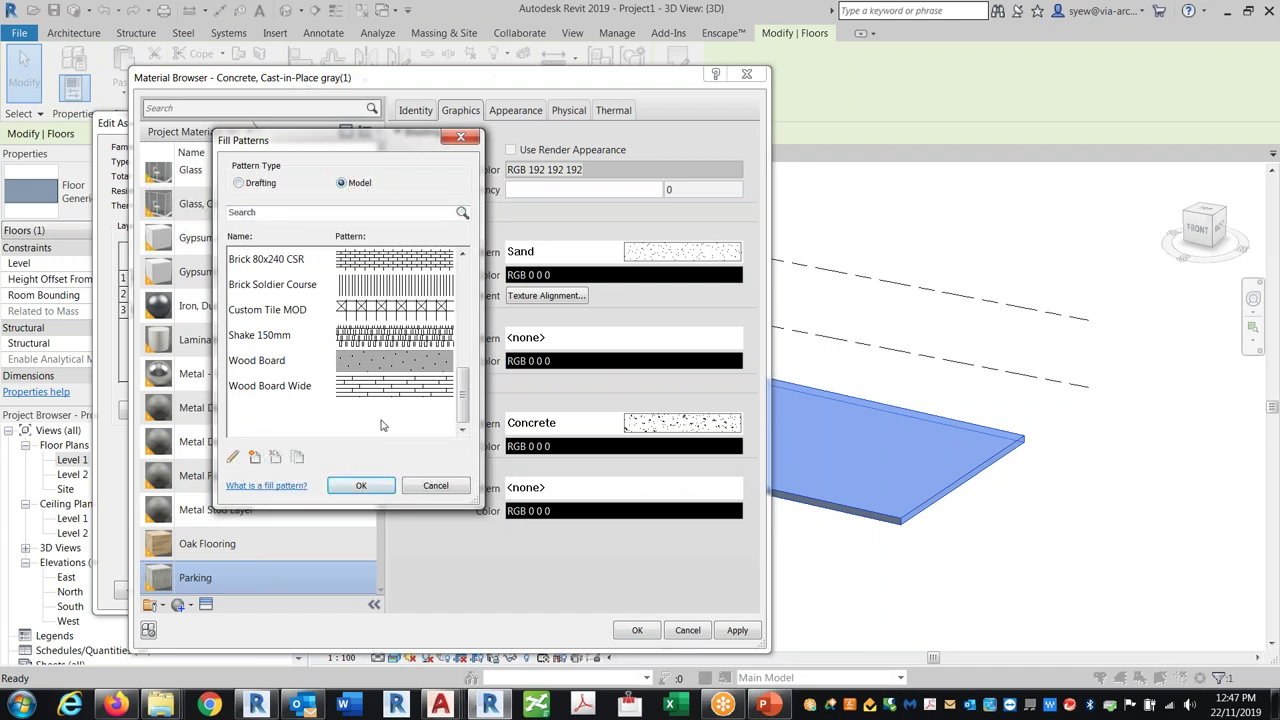
pyautogui.click(254, 456)
pyautogui.write('6" Horizontal')
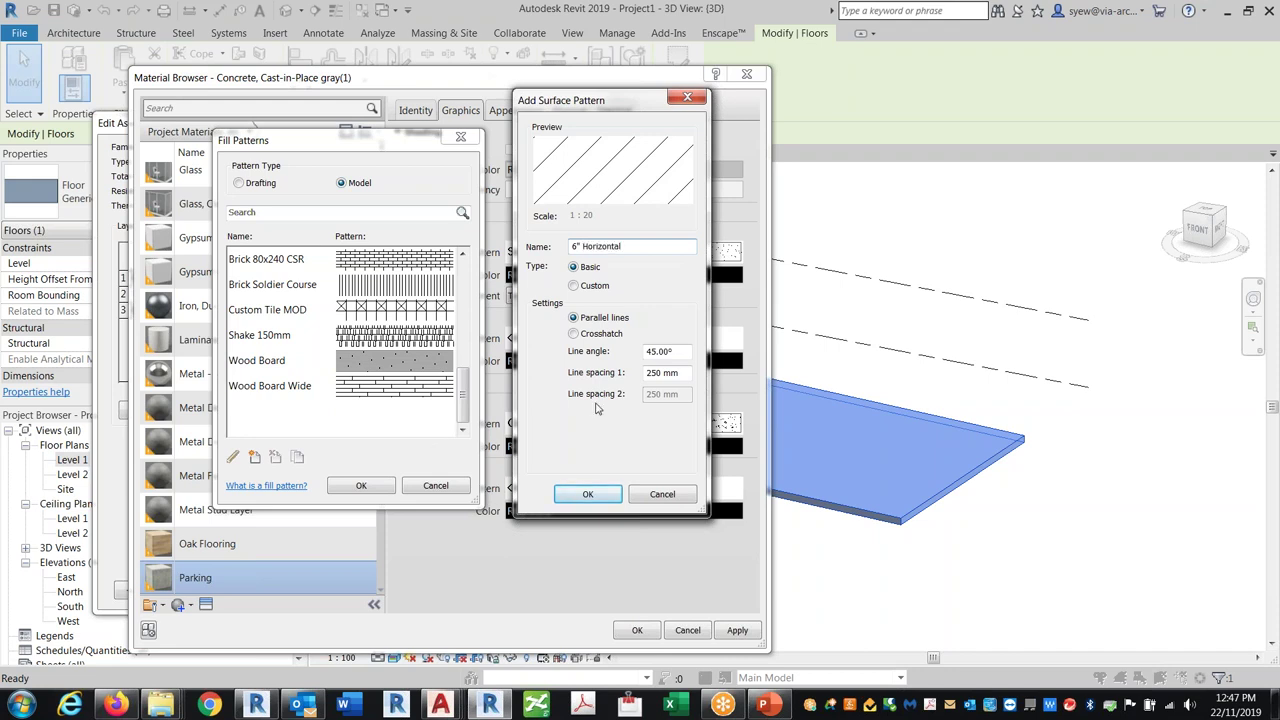
pyautogui.click(686, 373)
pyautogui.write('6"')
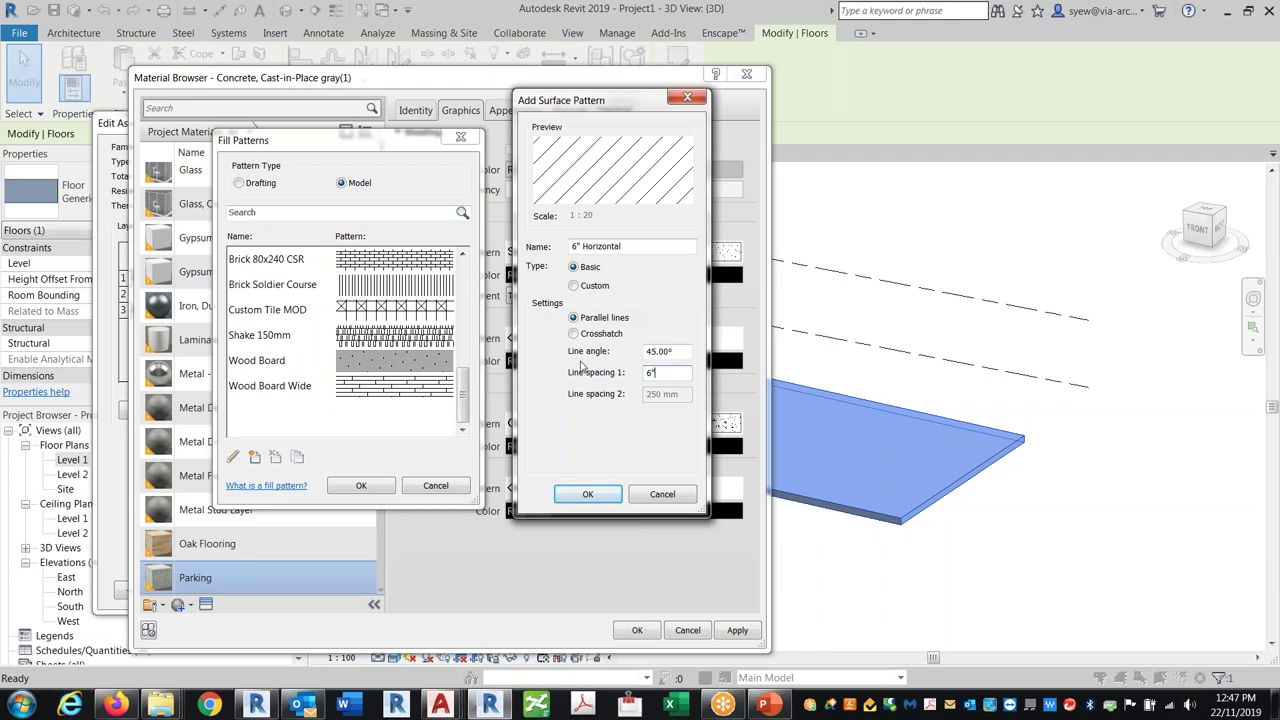
pyautogui.click(682, 349)
pyautogui.write('0')
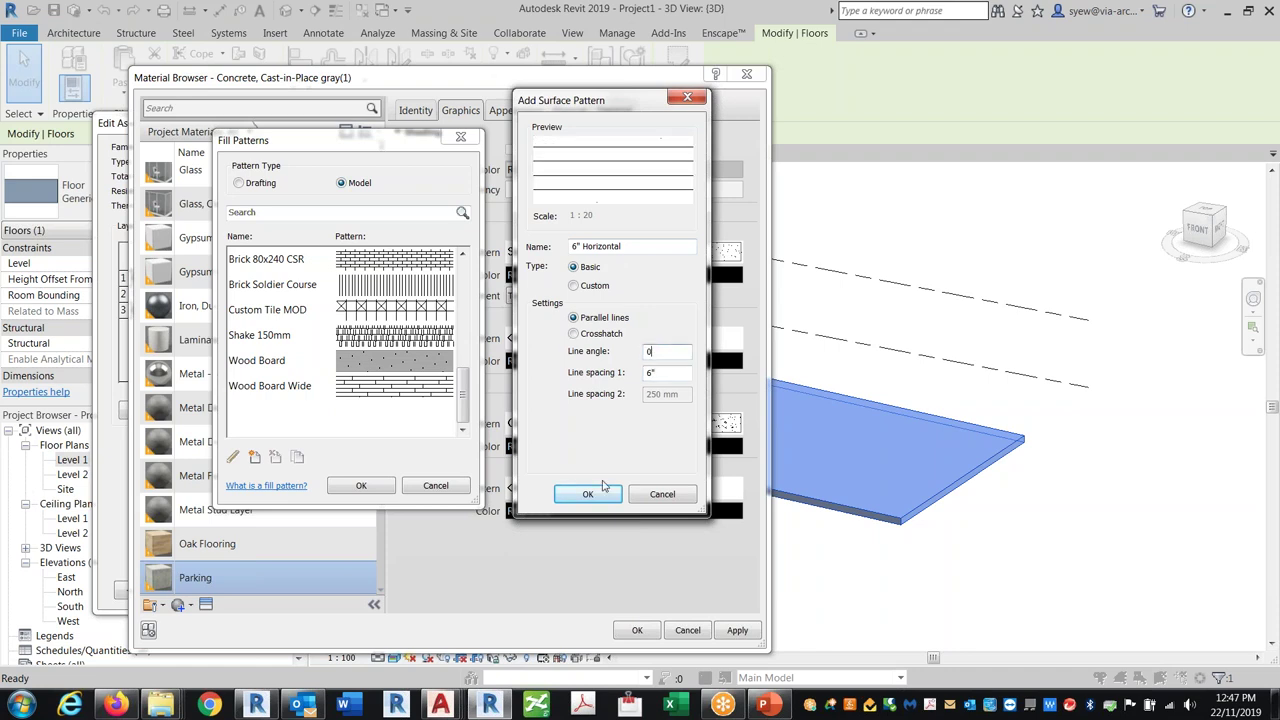
pyautogui.click(598, 493)
# Apply the 6" Horizontal pattern to Parking and confirm the material, structure and type dialogs.
pyautogui.click(360, 486)
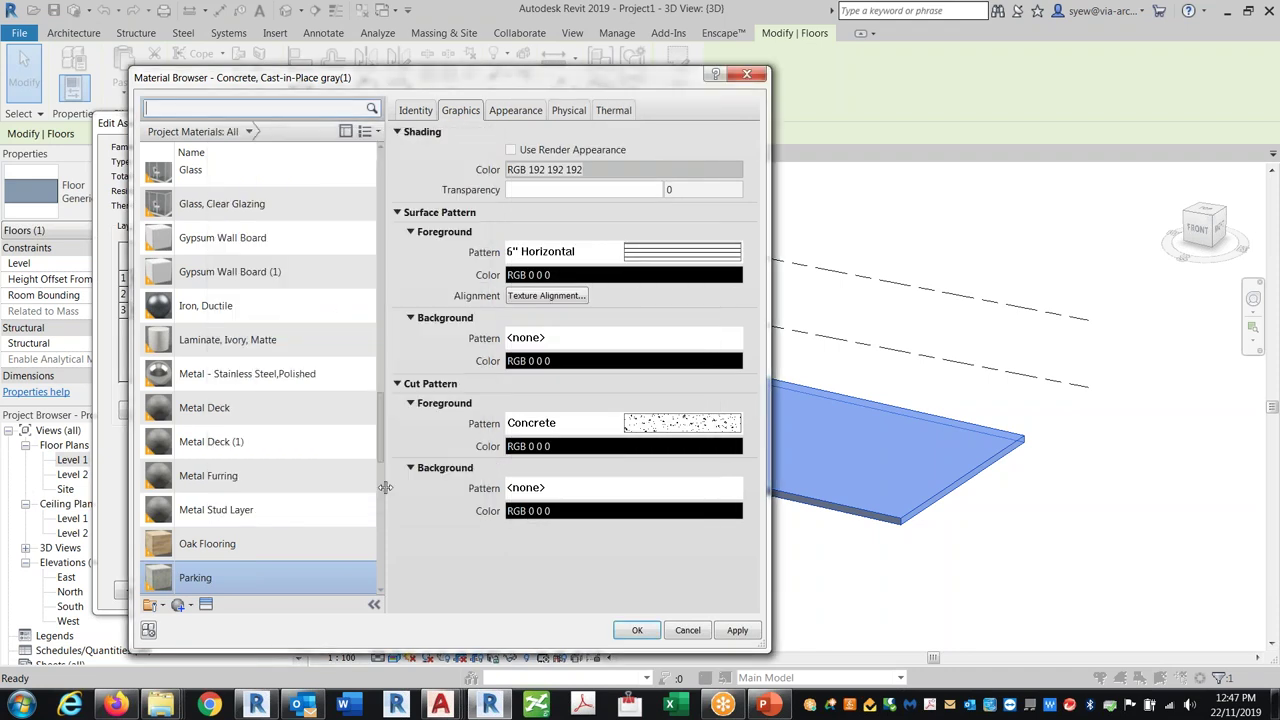
pyautogui.click(636, 630)
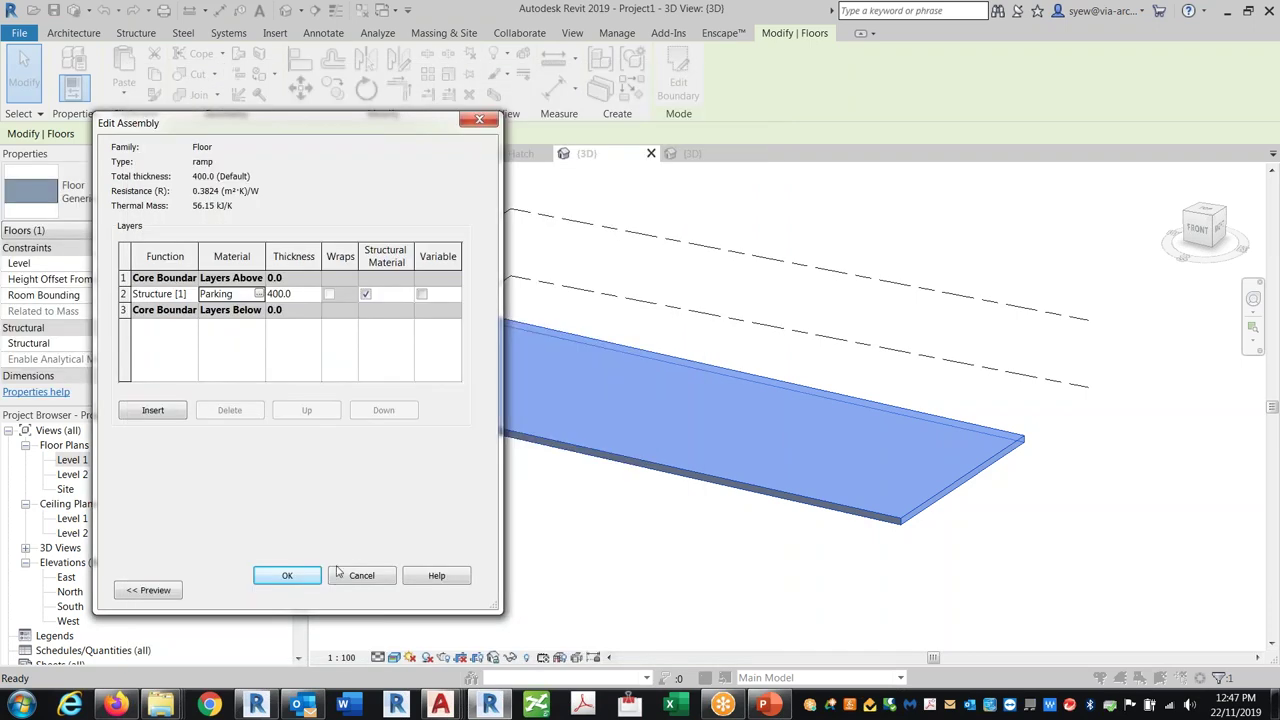
pyautogui.click(286, 575)
pyautogui.click(297, 592)
# Switch the 3D view to Hidden Line and orbit slightly around the floor.
pyautogui.click(645, 540)
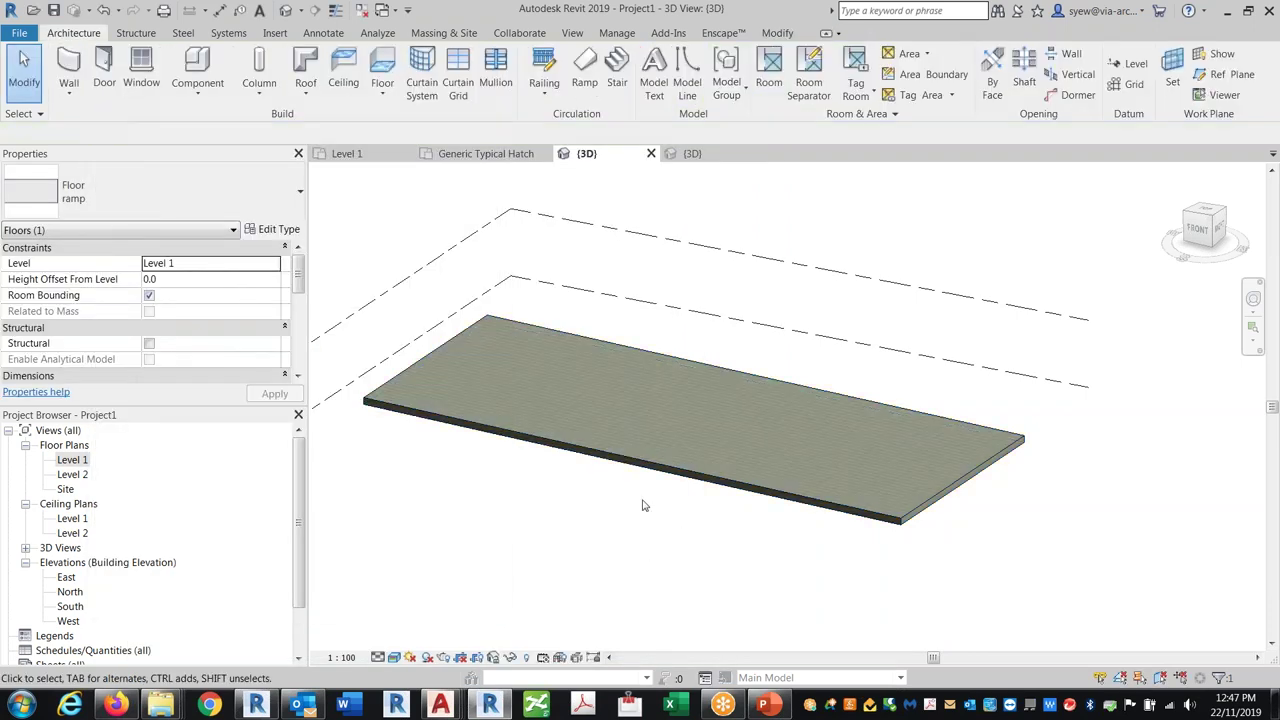
pyautogui.click(394, 657)
pyautogui.click(419, 577)
pyautogui.keyDown('shift'); pyautogui.moveTo(664, 537); pyautogui.dragTo(550, 540, button='middle'); pyautogui.keyUp('shift')
pyautogui.scroll(5, 711, 480)
pyautogui.scroll(-6, 600, 524)
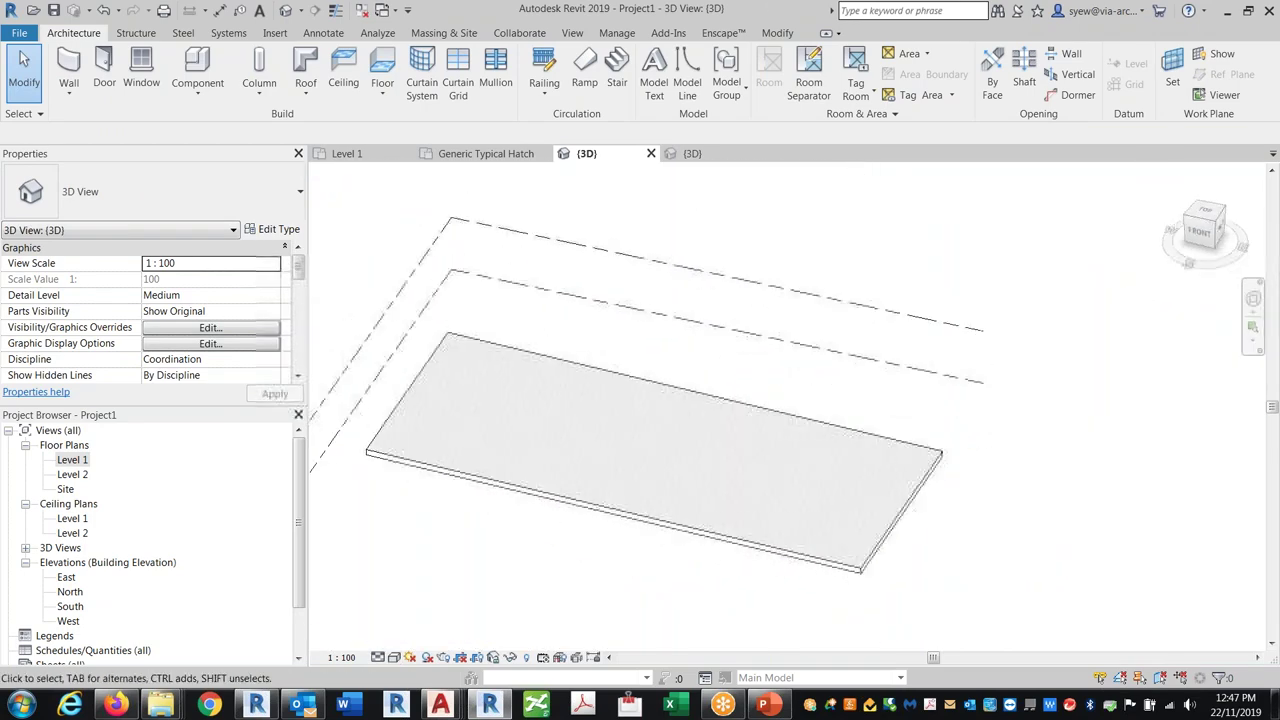
# Split the ramp's top face with a line running lengthwise from left to right edge.
pyautogui.click(778, 33)
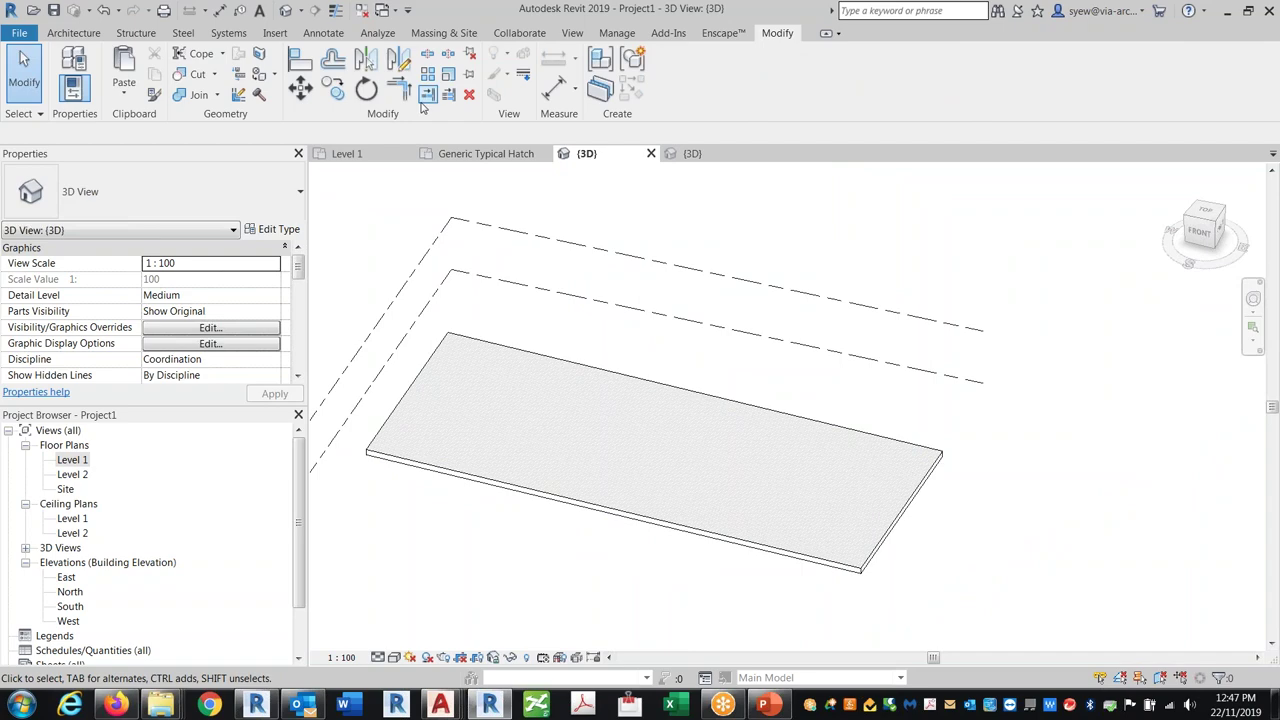
pyautogui.click(259, 54)
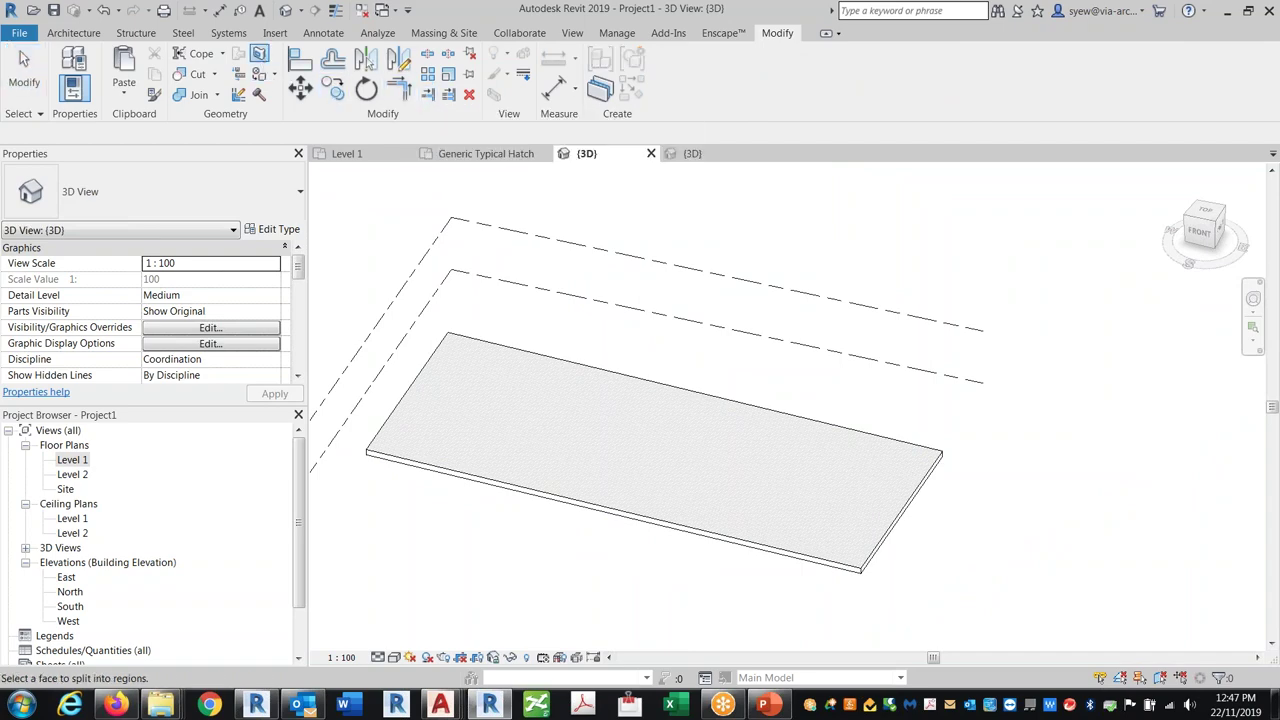
pyautogui.click(410, 392)
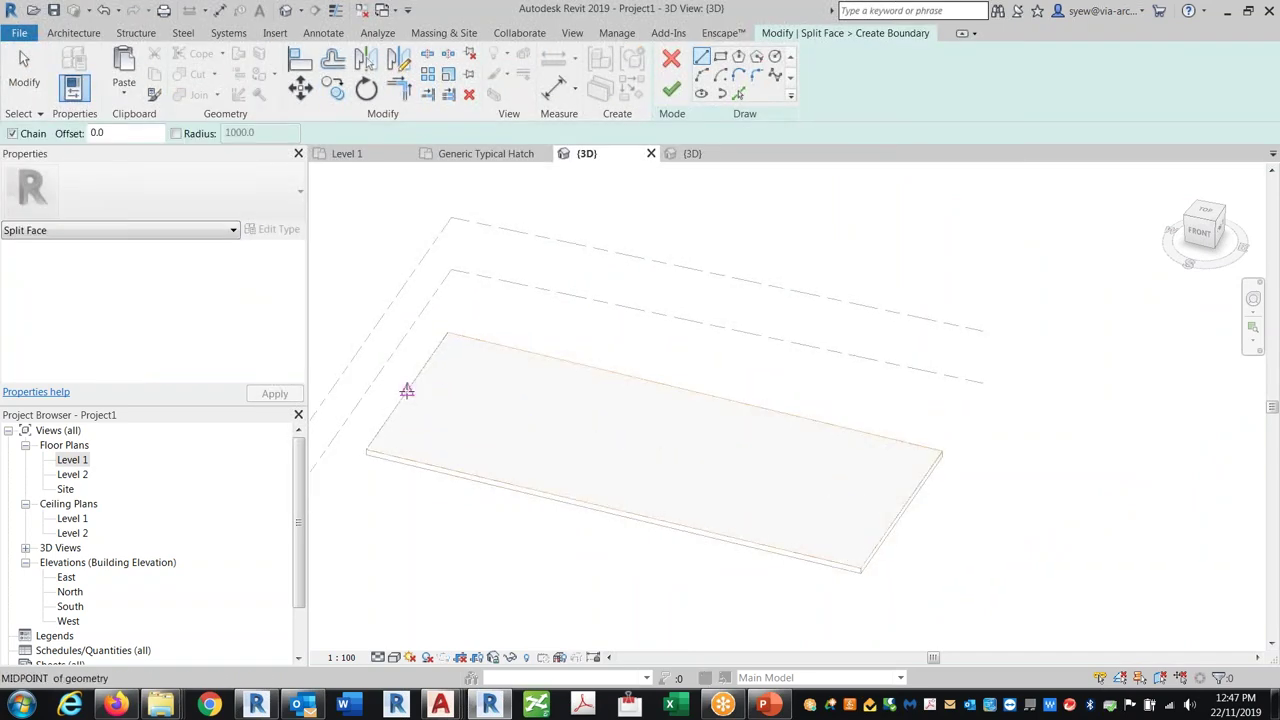
pyautogui.click(410, 388)
pyautogui.click(902, 509)
pyautogui.click(671, 90)
# Rotate the floor's hatch pattern with RO so its lines run diagonally.
pyautogui.scroll(6, 490, 493)
pyautogui.click(565, 442)
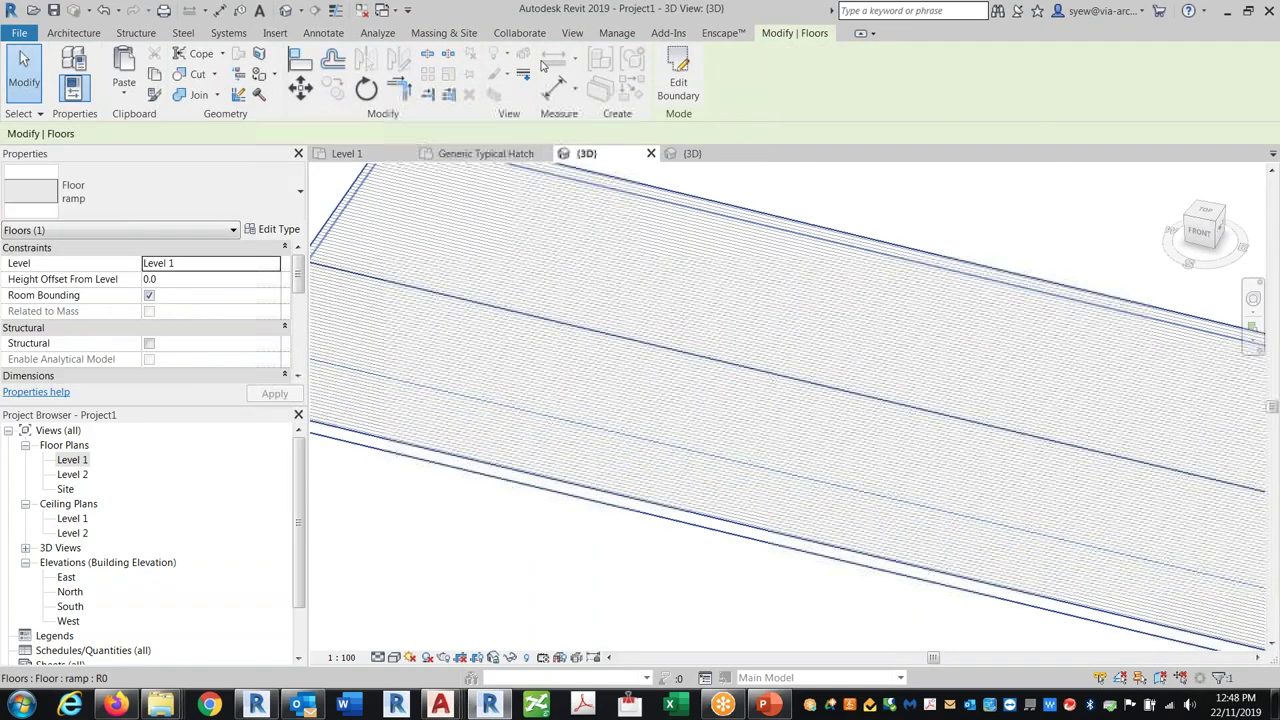
pyautogui.click(566, 423)
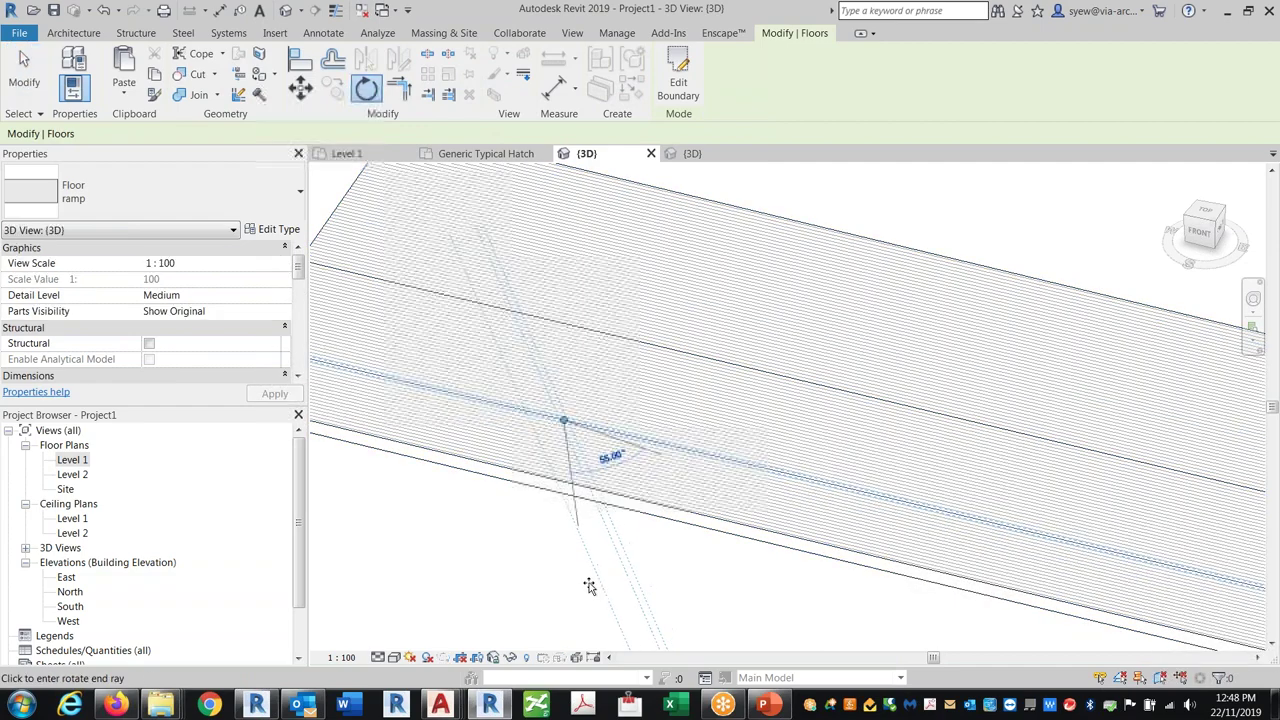
pyautogui.press('r')
pyautogui.press('o')
pyautogui.click(566, 423)
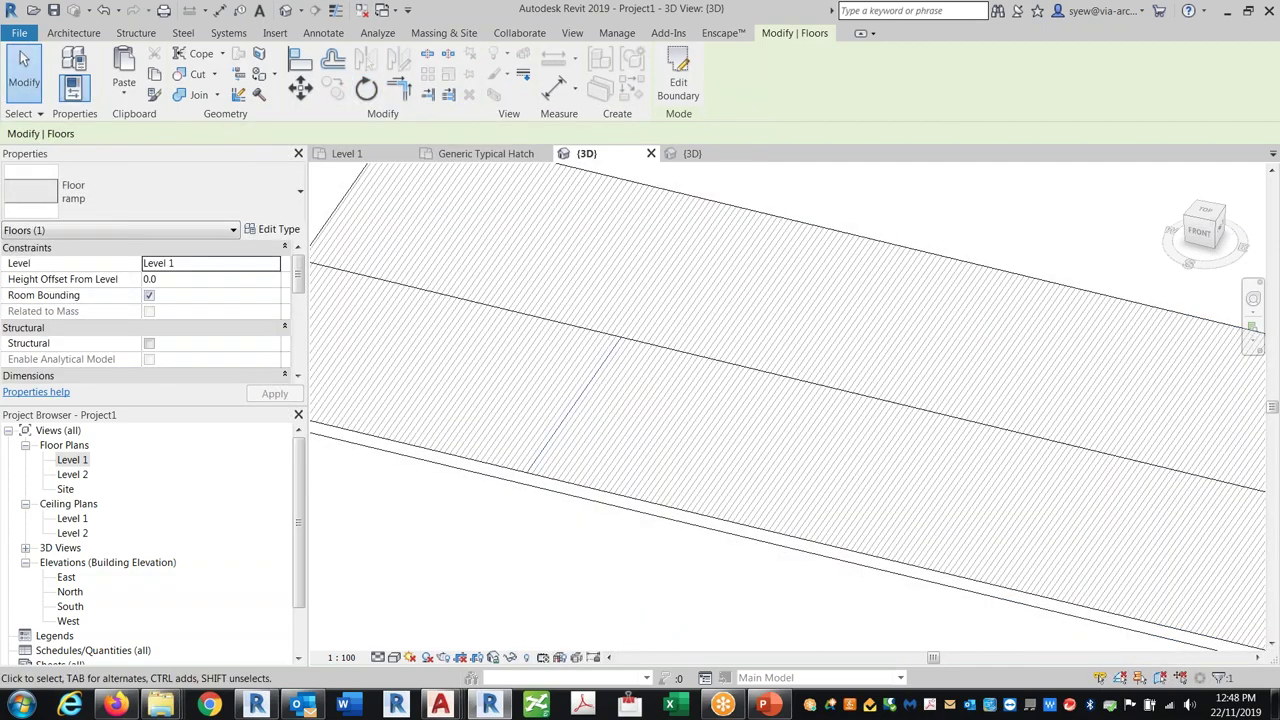
pyautogui.click(589, 589)
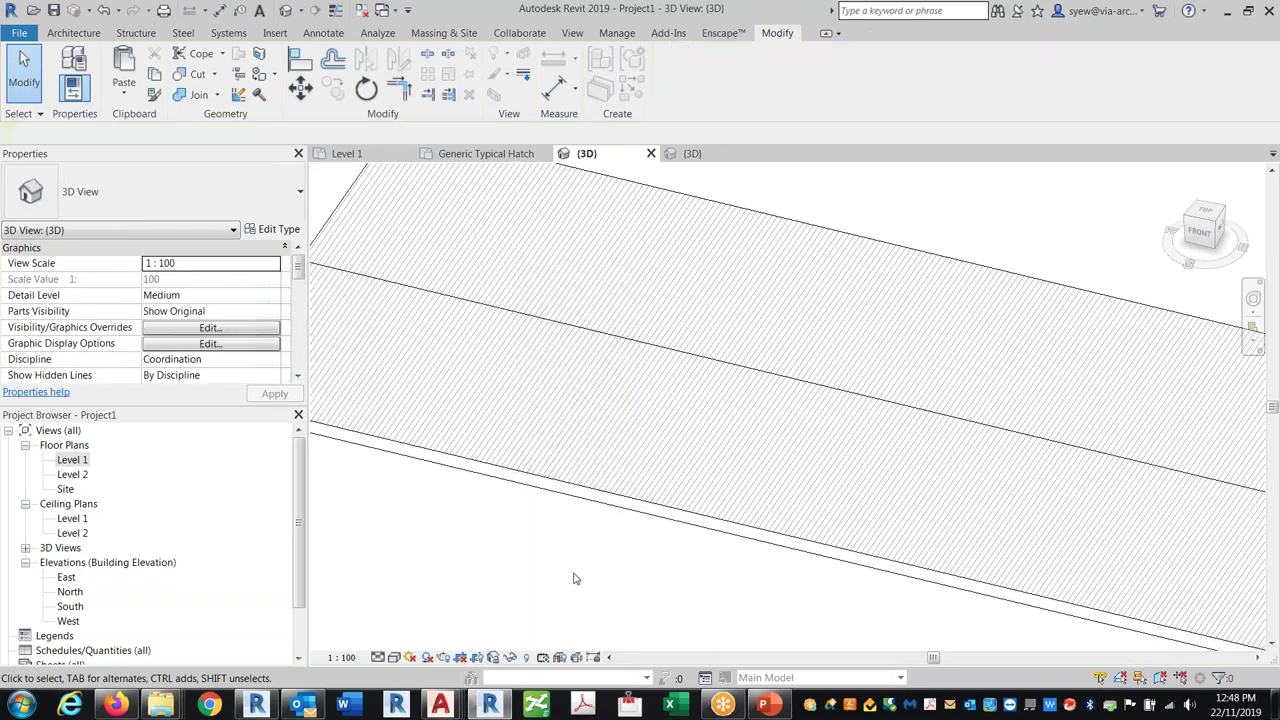
# Paint one split region of the ramp's top face with the Parking material.
pyautogui.click(258, 77)
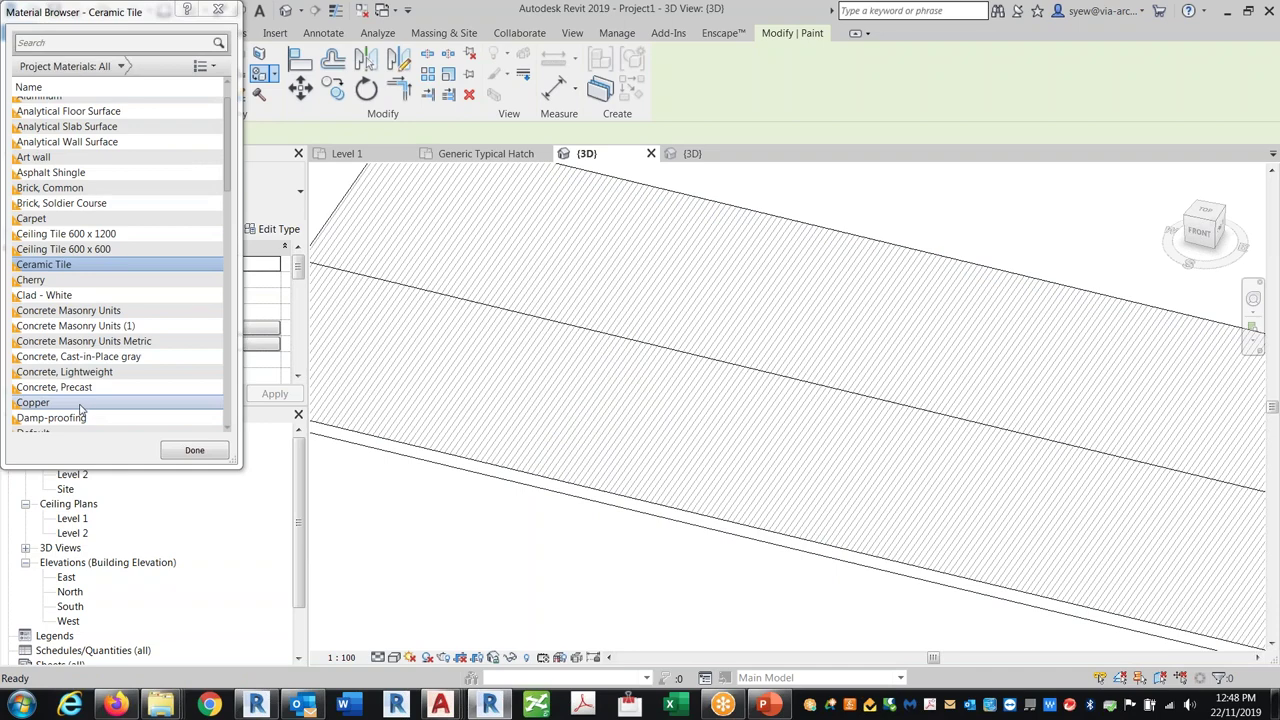
pyautogui.click(29, 39)
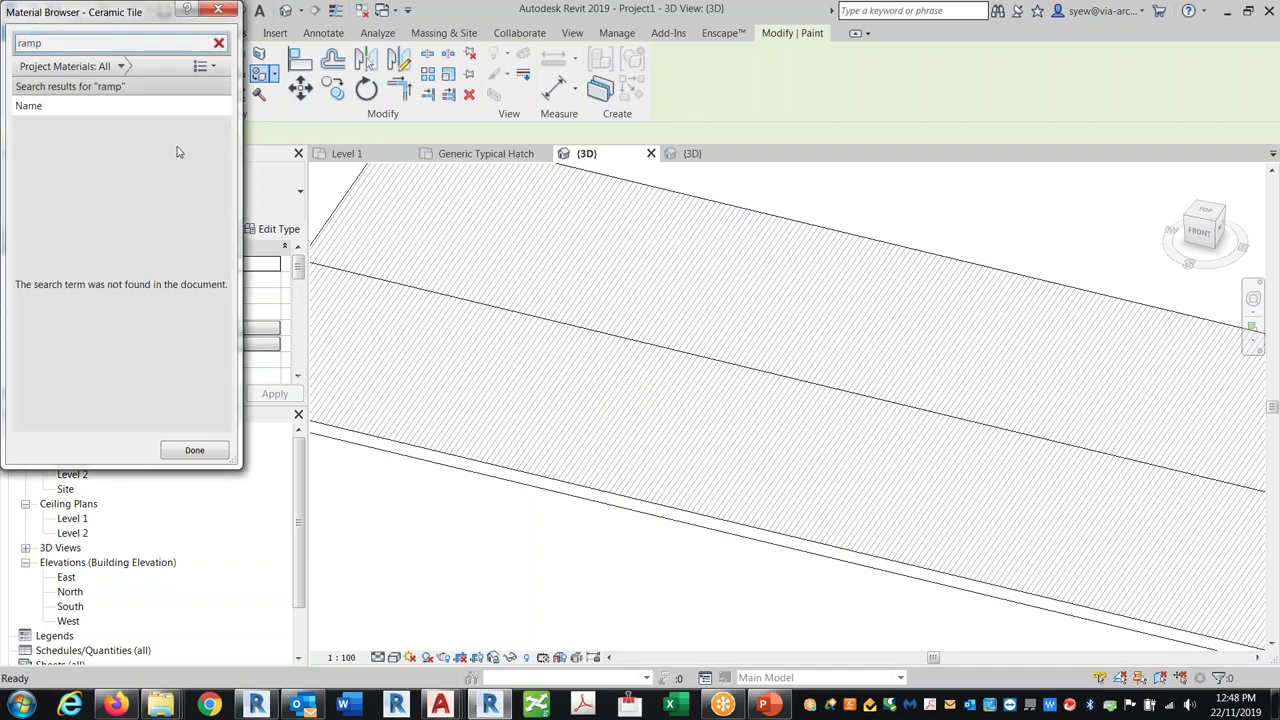
pyautogui.hotkey('ctrl', 'a')
pyautogui.write('parking')
pyautogui.click(32, 122)
pyautogui.click(540, 335)
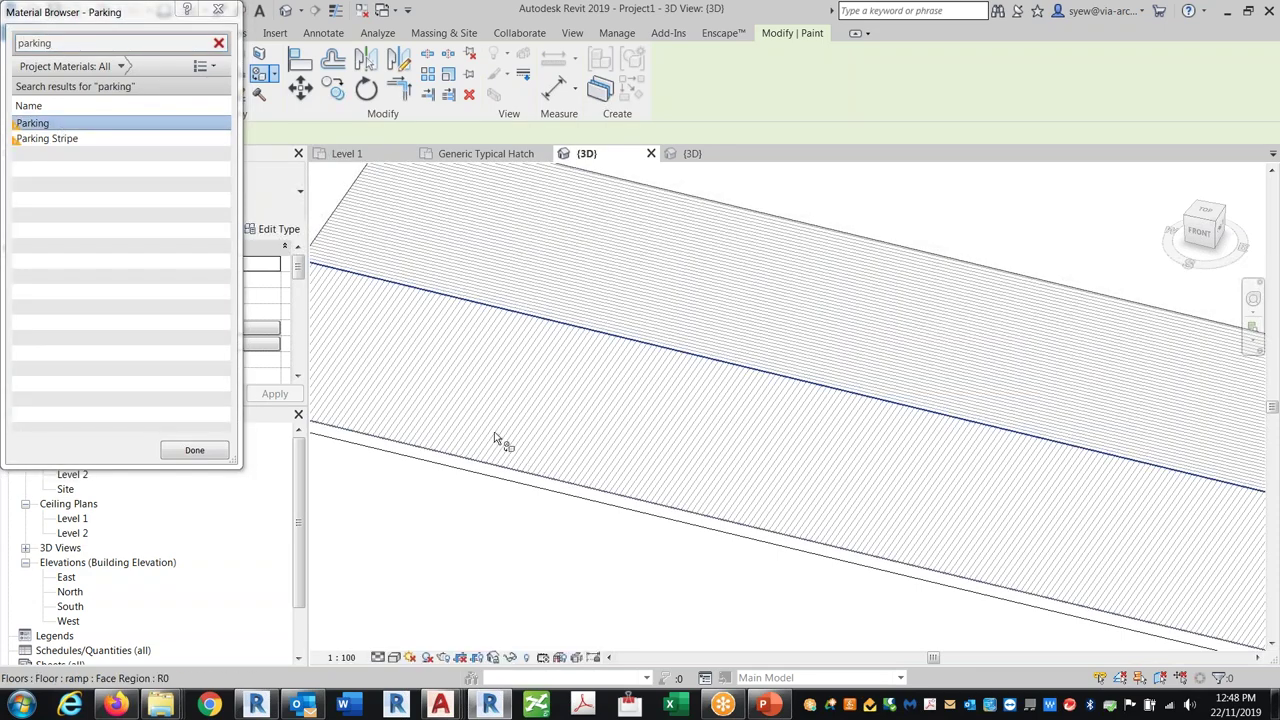
pyautogui.press('Escape')
# Rotate the floor twice by 45° each using RO.
pyautogui.click(628, 447)
pyautogui.press('r')
pyautogui.press('o')
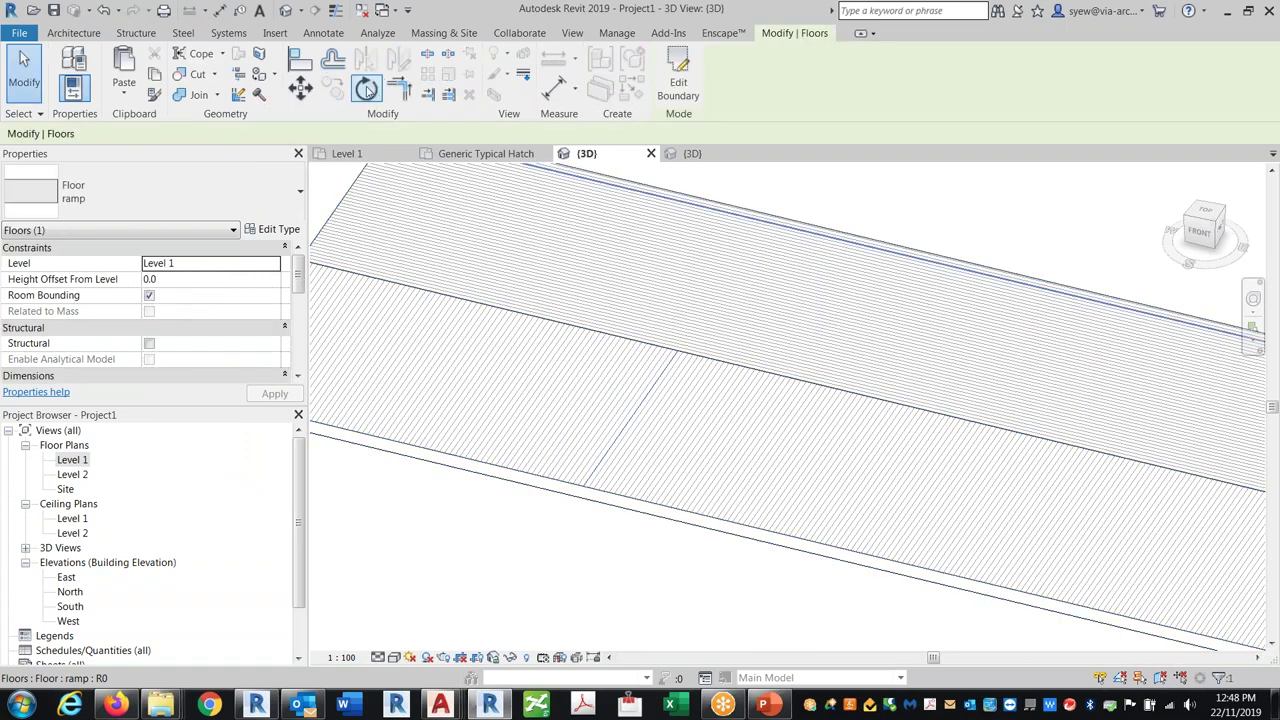
pyautogui.click(840, 340)
pyautogui.write('45')
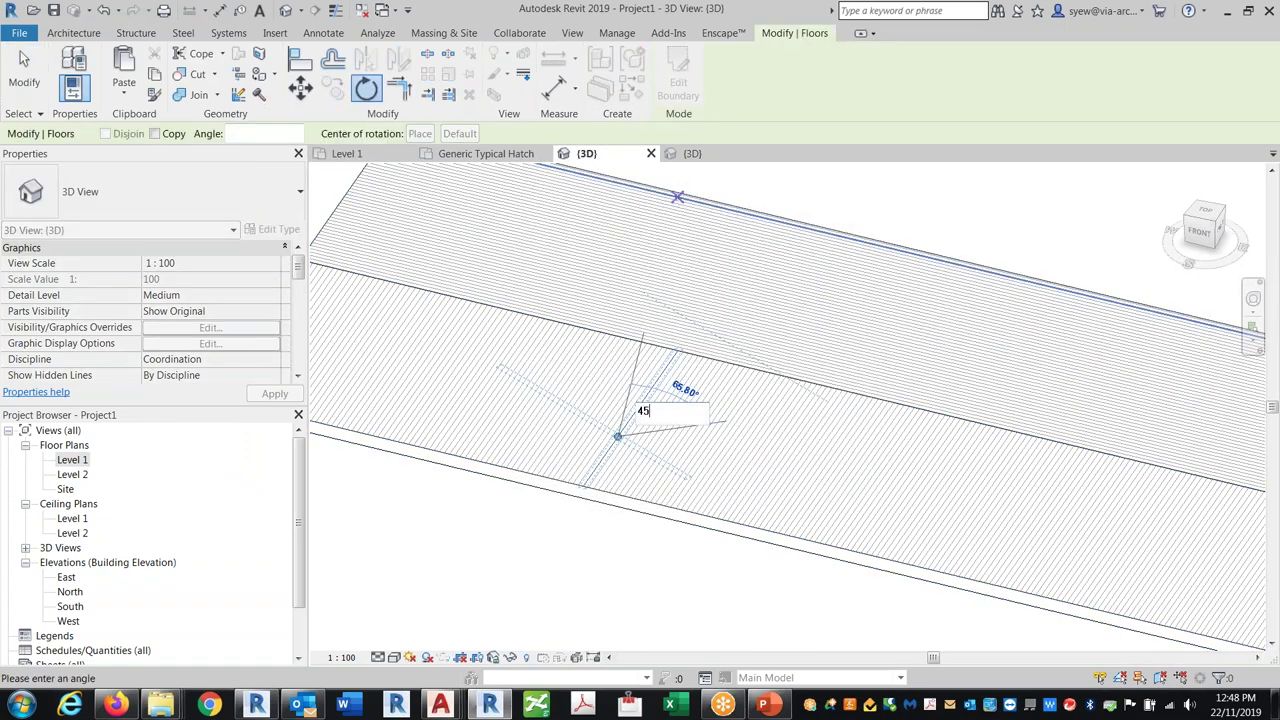
pyautogui.press('Return')
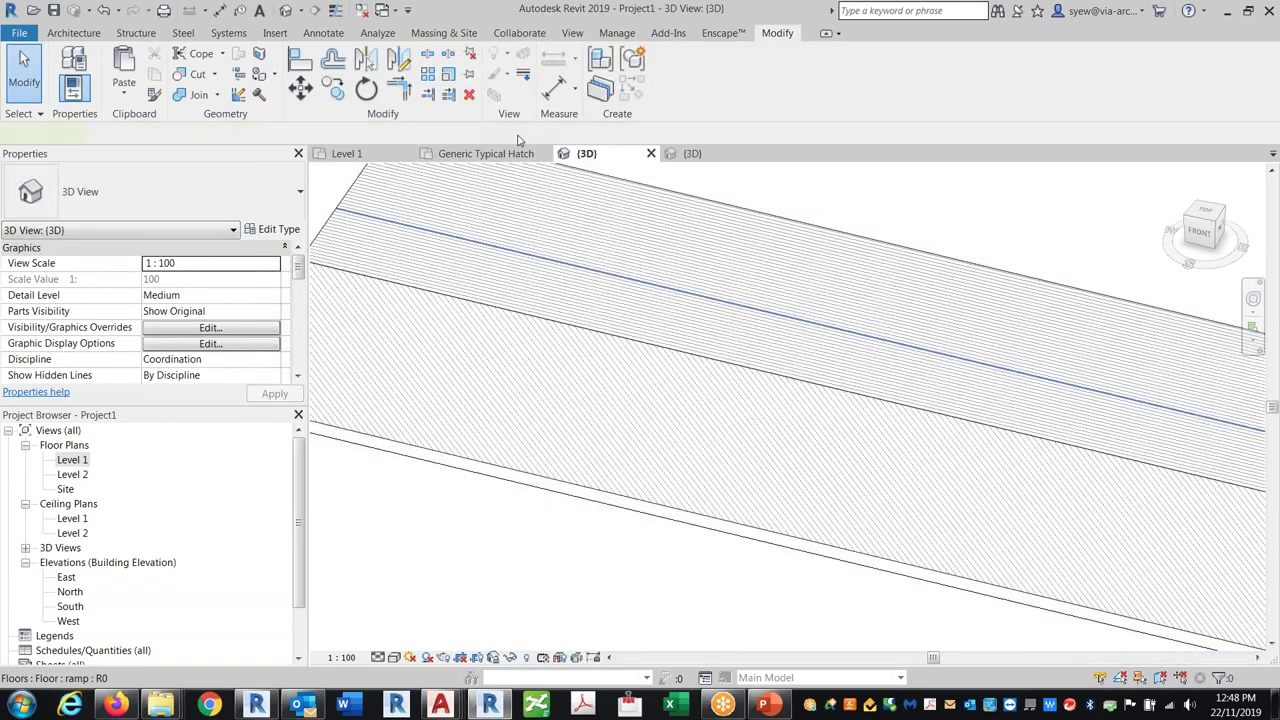
pyautogui.click(366, 90)
pyautogui.click(808, 280)
pyautogui.write('45')
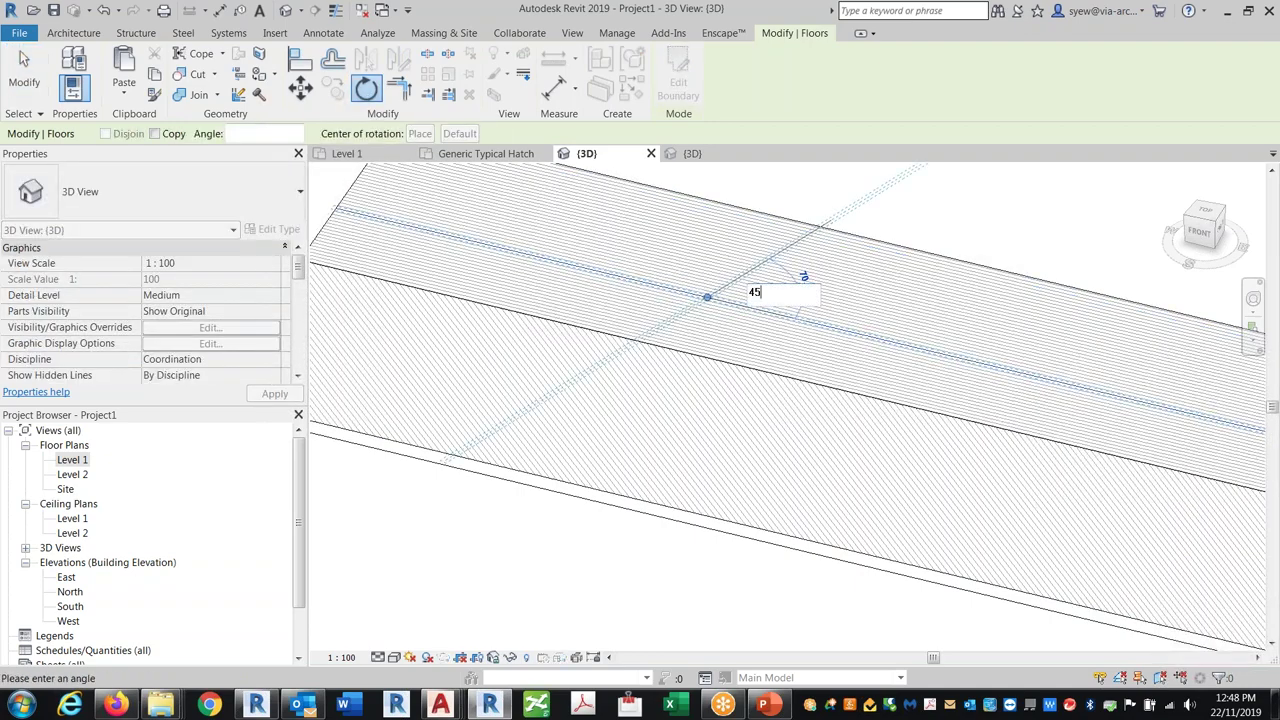
pyautogui.press('Return')
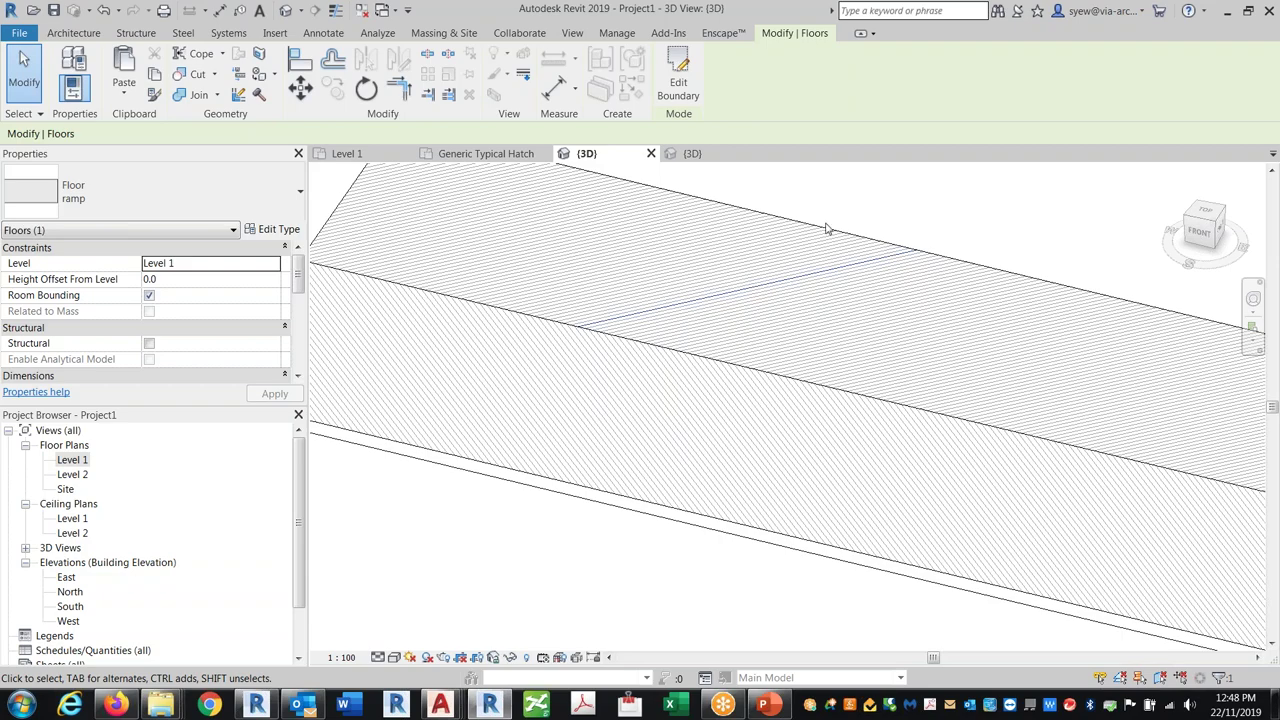
# Orbit and zoom around the slab to inspect it from the left.
pyautogui.scroll(-6, 826, 229)
pyautogui.click(634, 531)
pyautogui.keyDown('shift'); pyautogui.moveTo(939, 499); pyautogui.dragTo(786, 526, button='middle'); pyautogui.keyUp('shift')
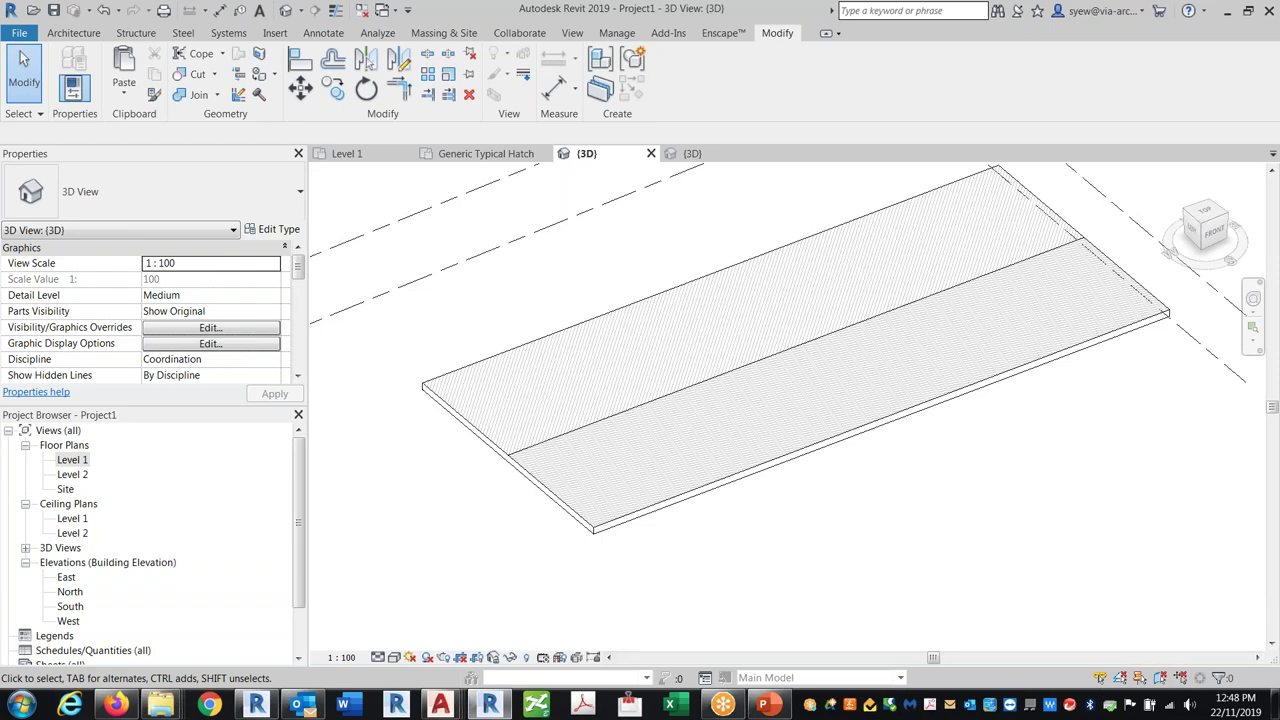
pyautogui.keyDown('shift'); pyautogui.moveTo(730, 548); pyautogui.dragTo(997, 625, button='middle'); pyautogui.keyUp('shift')
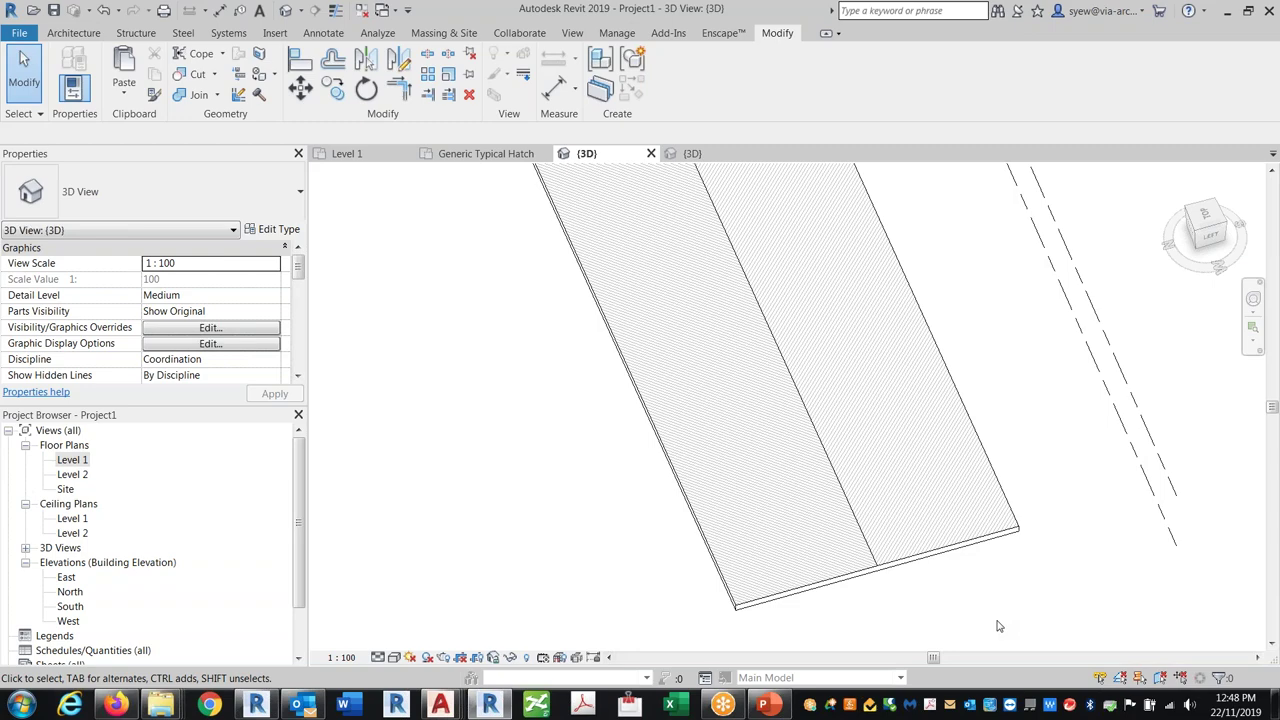
pyautogui.scroll(8, 617, 397)
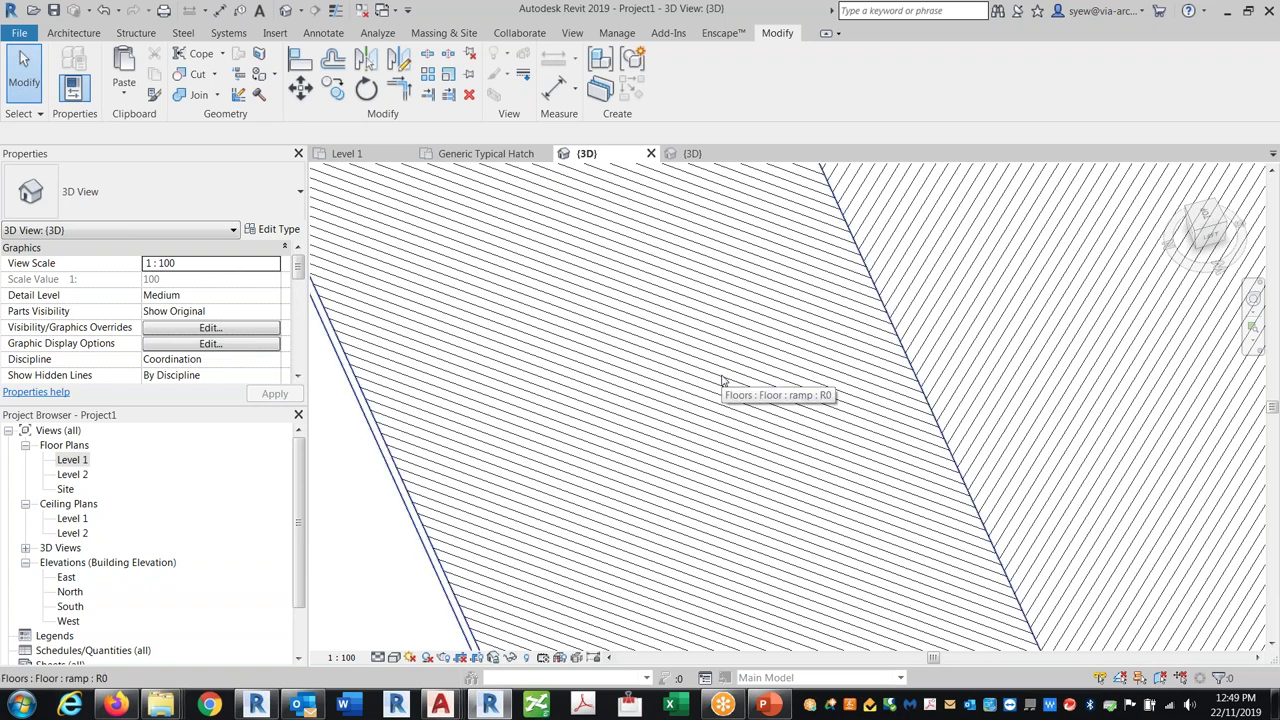
pyautogui.scroll(-3, 631, 298)
pyautogui.scroll(-2, 631, 298)
pyautogui.scroll(2, 665, 290)
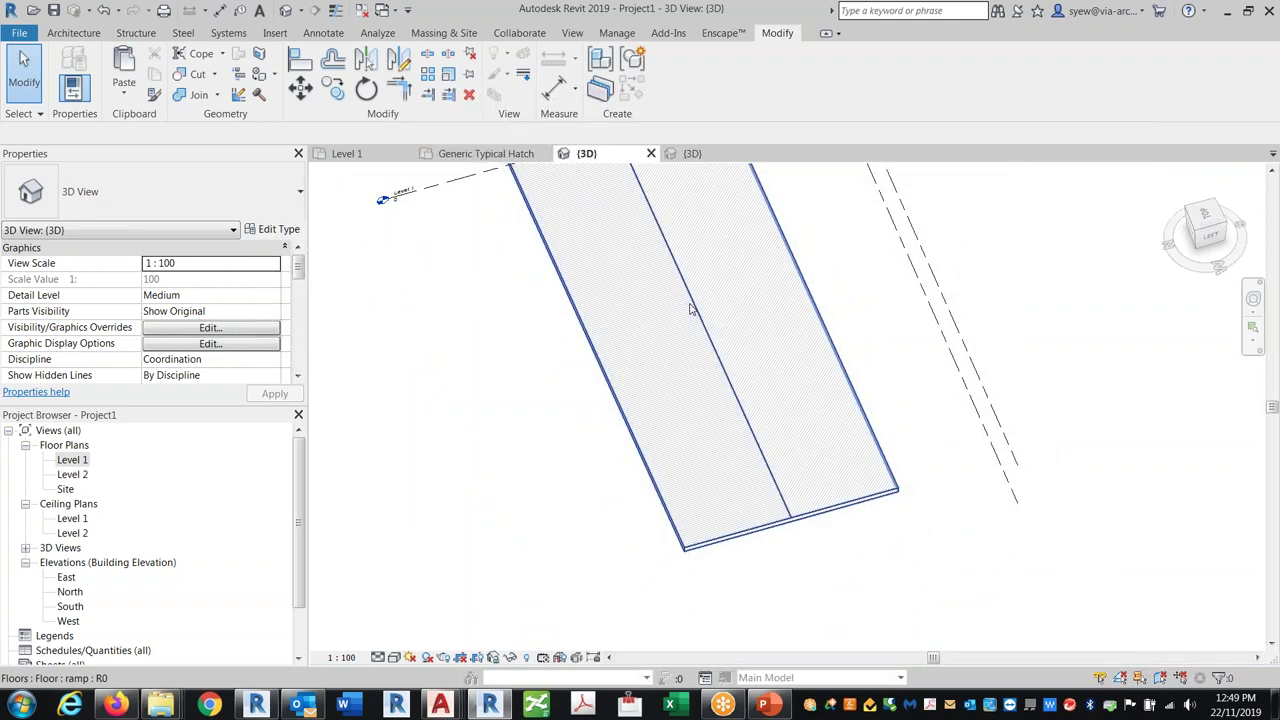
# Begin a new Split Face (SF) on the floor's face, then cancel it.
pyautogui.click(690, 310)
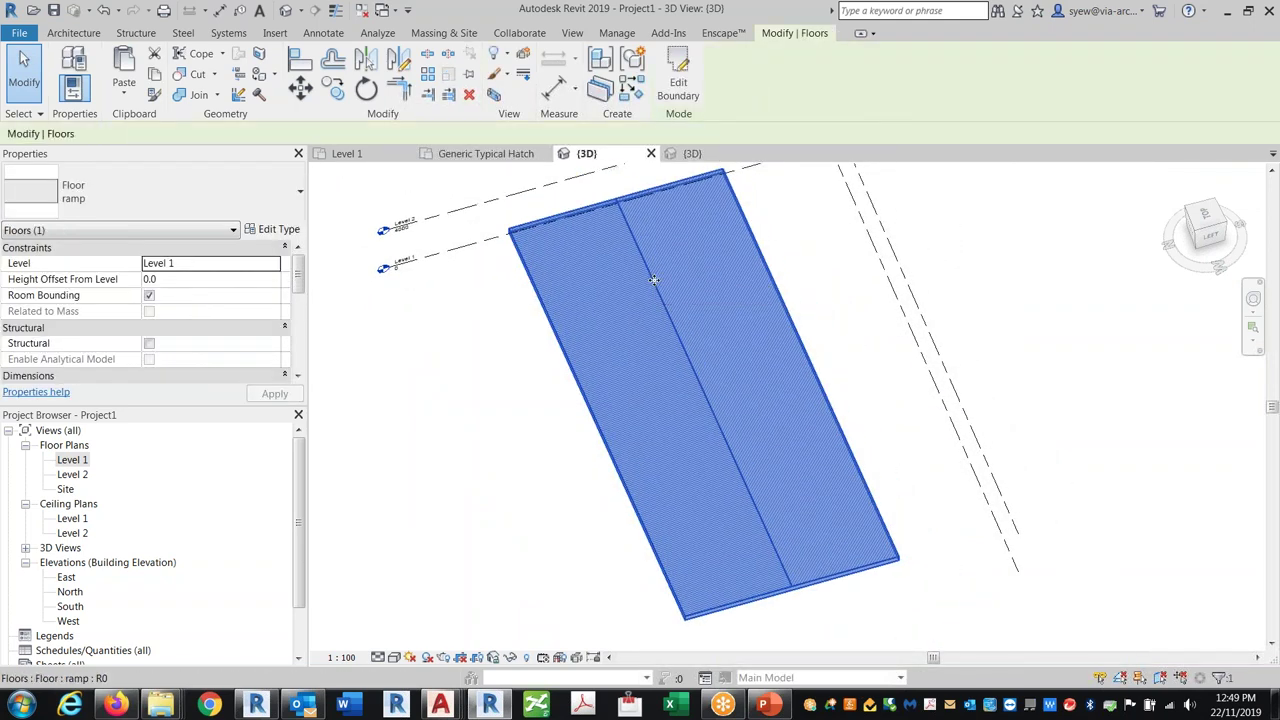
pyautogui.press('s')
pyautogui.press('f')
pyautogui.click(655, 278)
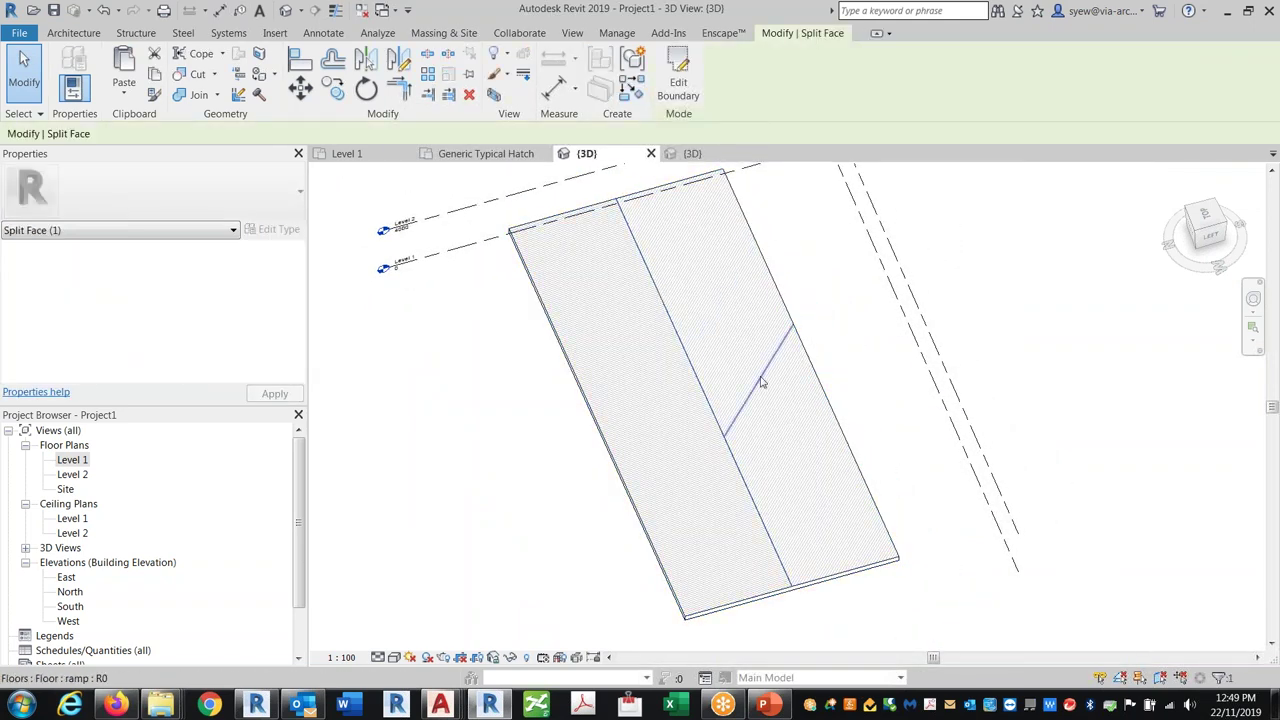
pyautogui.press('Escape')
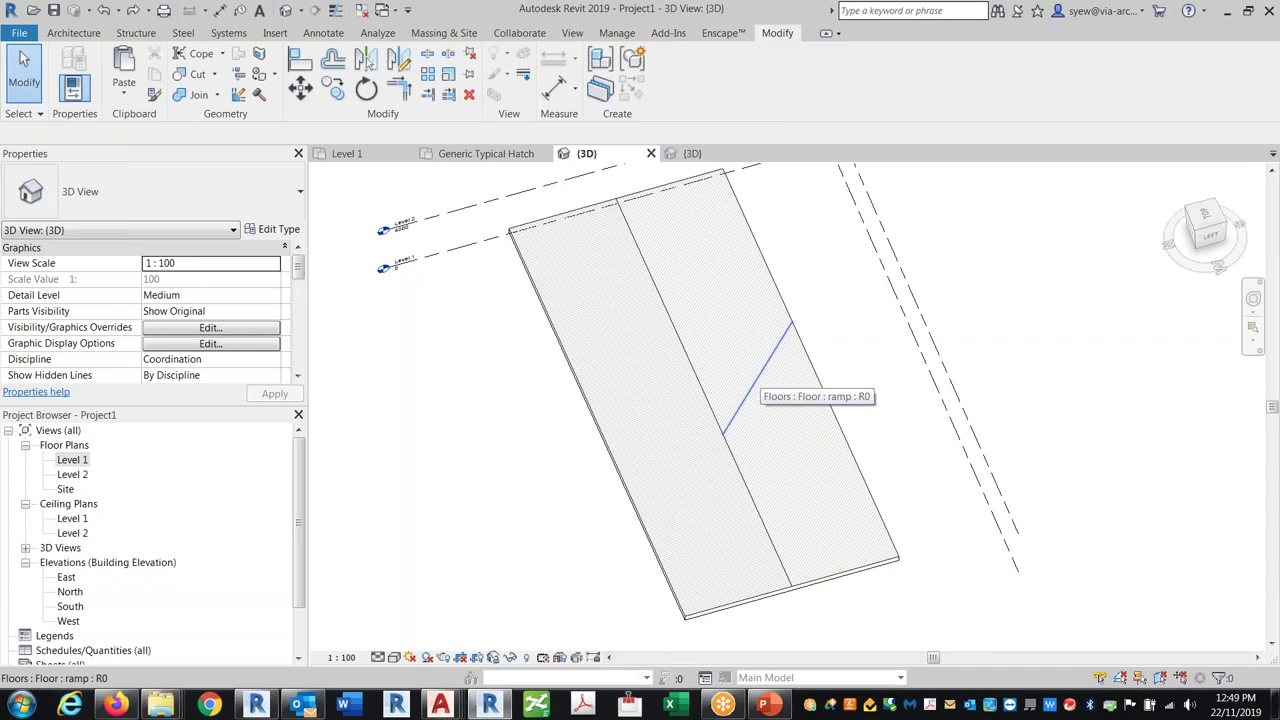
# Create a new family from the Metric Generic Model.rft template via File > New > Family.
pyautogui.click(19, 32)
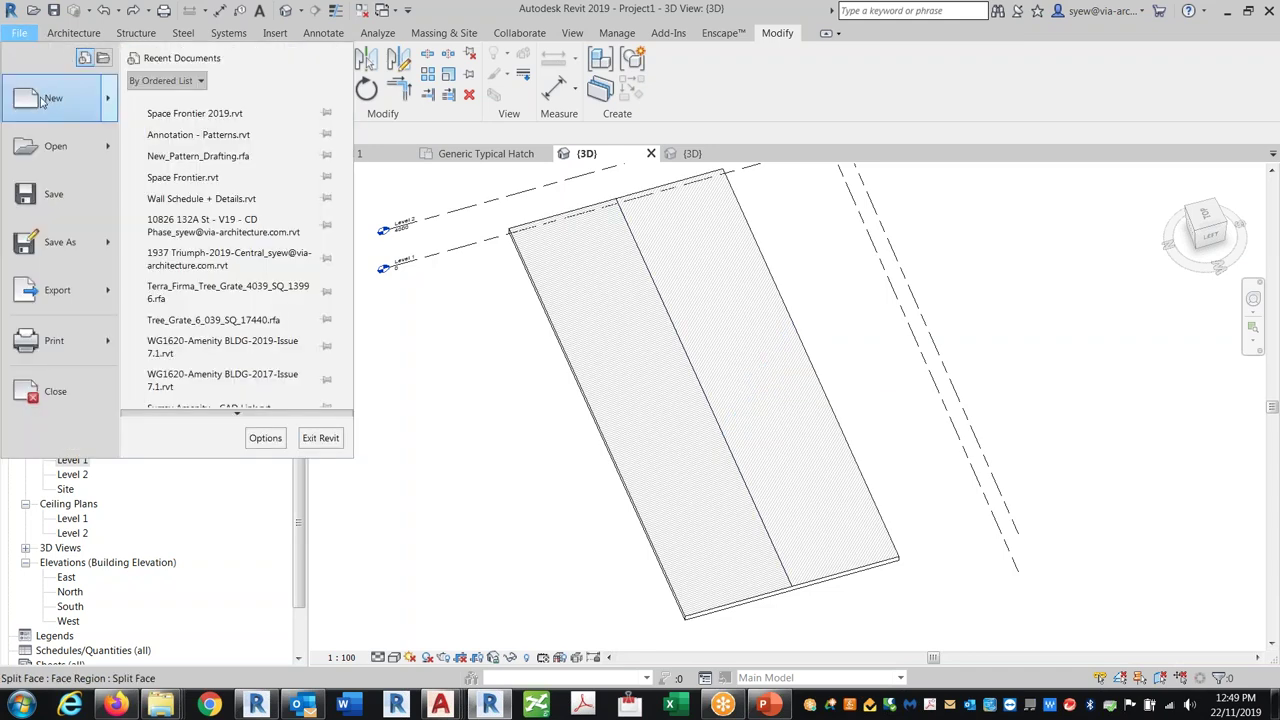
pyautogui.moveTo(42, 100)
pyautogui.click(228, 150)
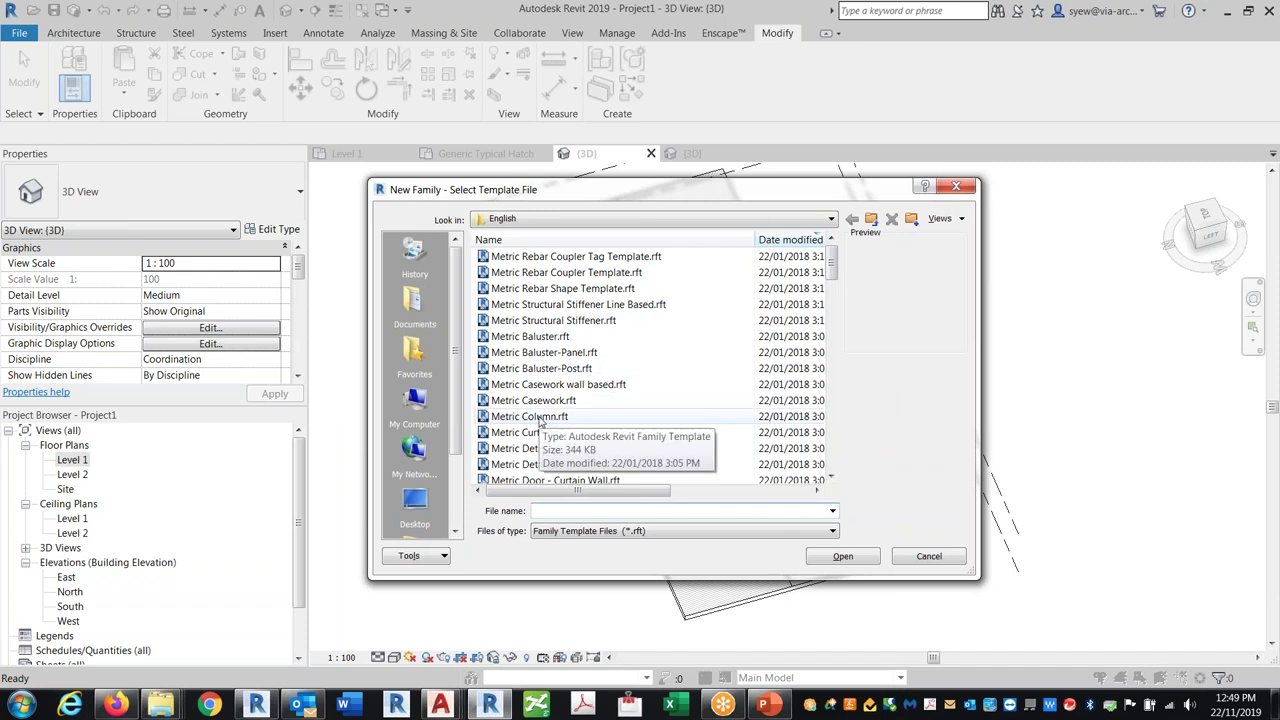
pyautogui.click(552, 448)
pyautogui.scroll(-5, 580, 380)
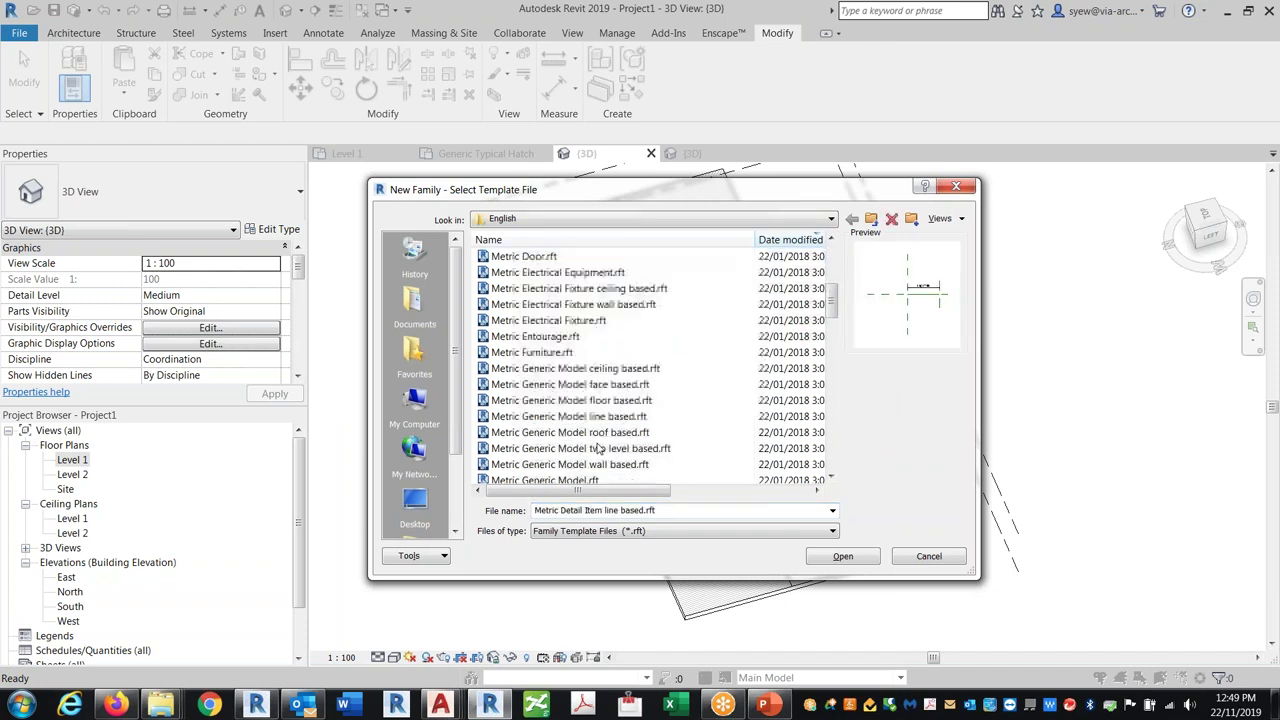
pyautogui.scroll(-1, 583, 369)
pyautogui.click(545, 432)
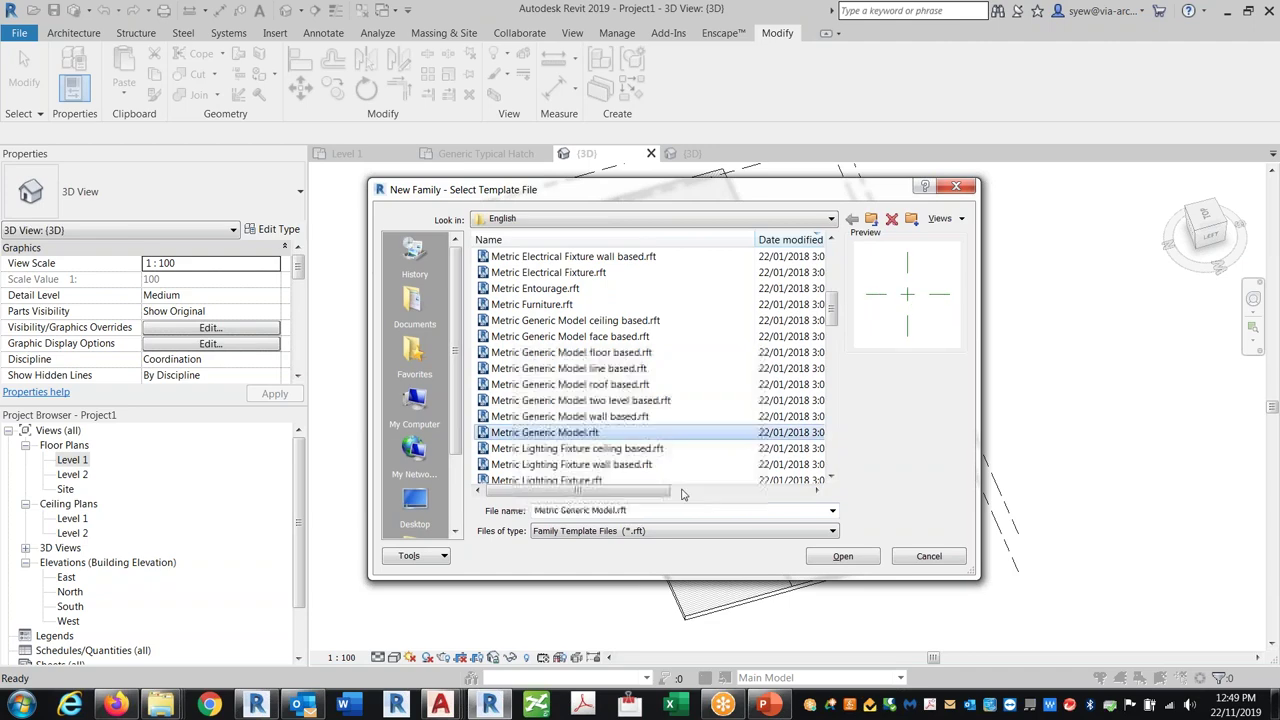
pyautogui.click(843, 556)
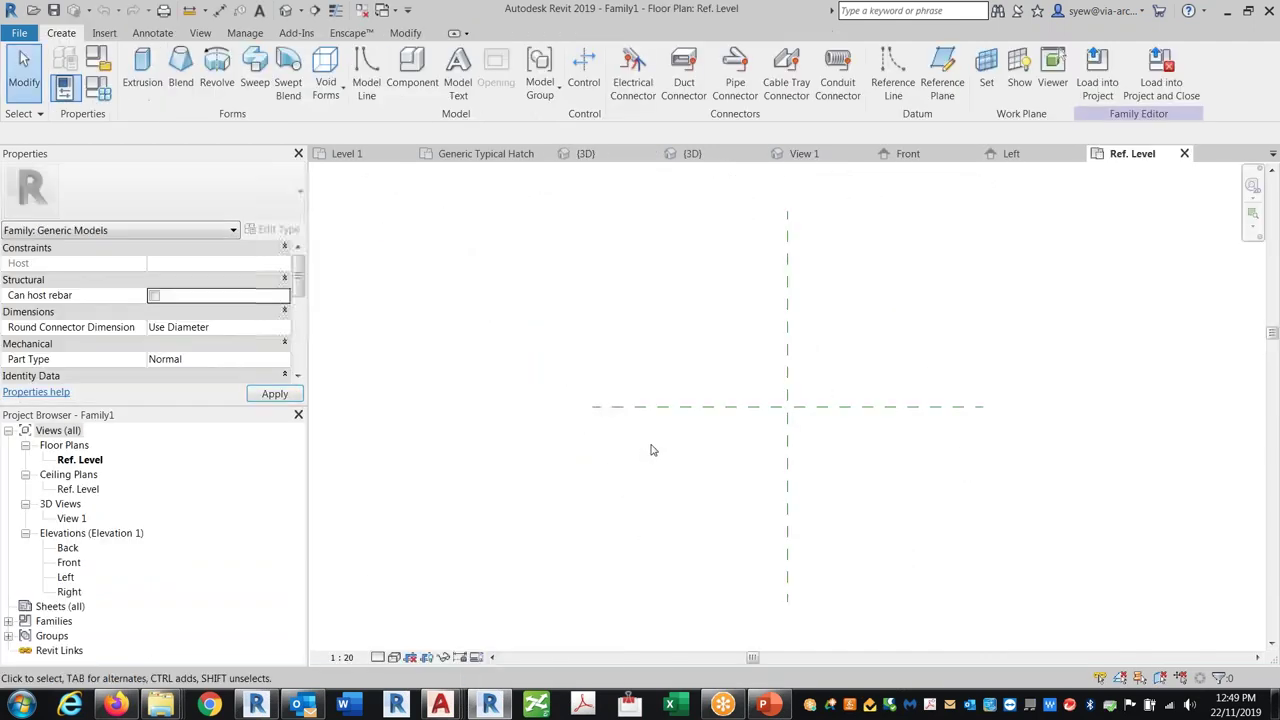
# Open Family1's Front elevation and launch the Revolve tool.
pyautogui.doubleClick(67, 564)
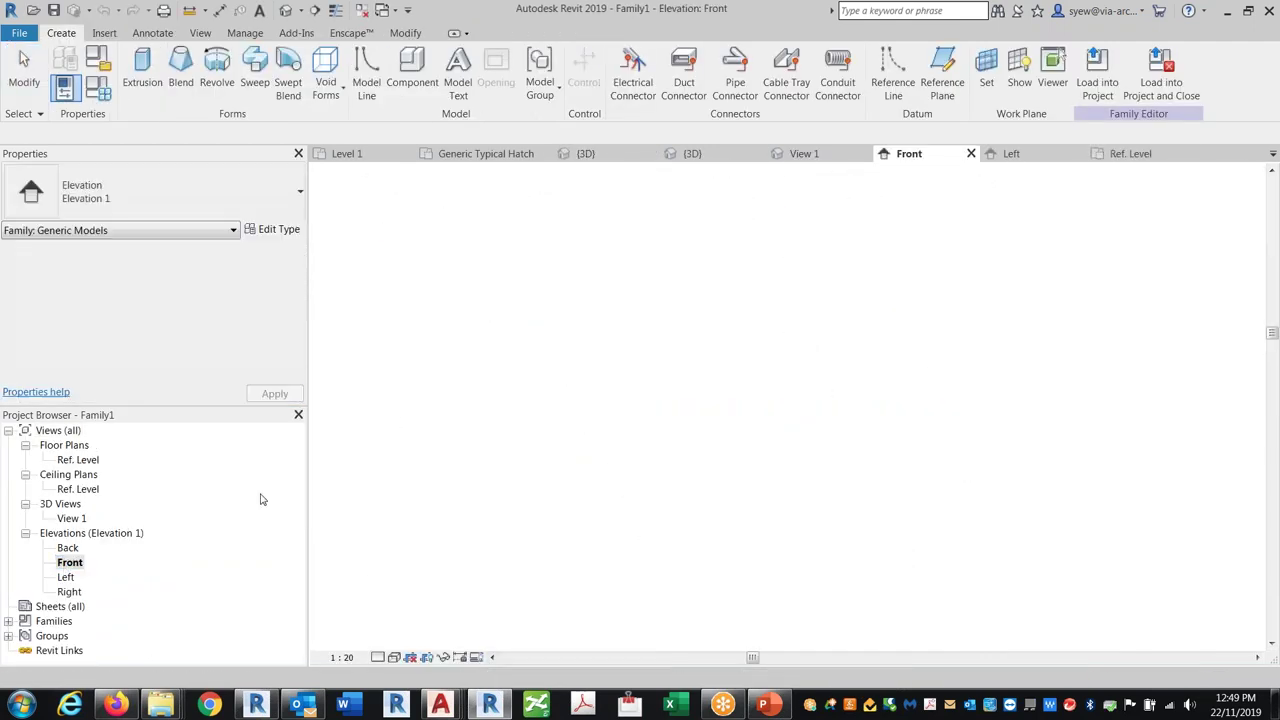
pyautogui.scroll(1, 714, 466)
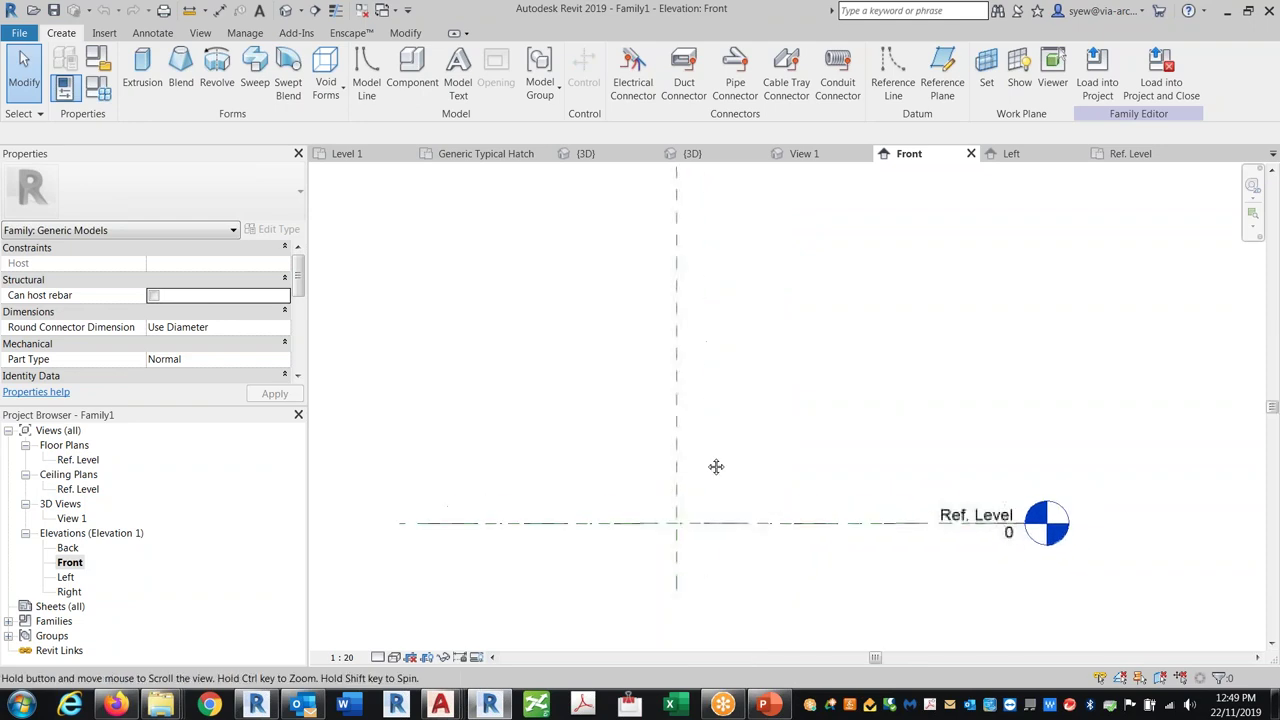
pyautogui.click(217, 72)
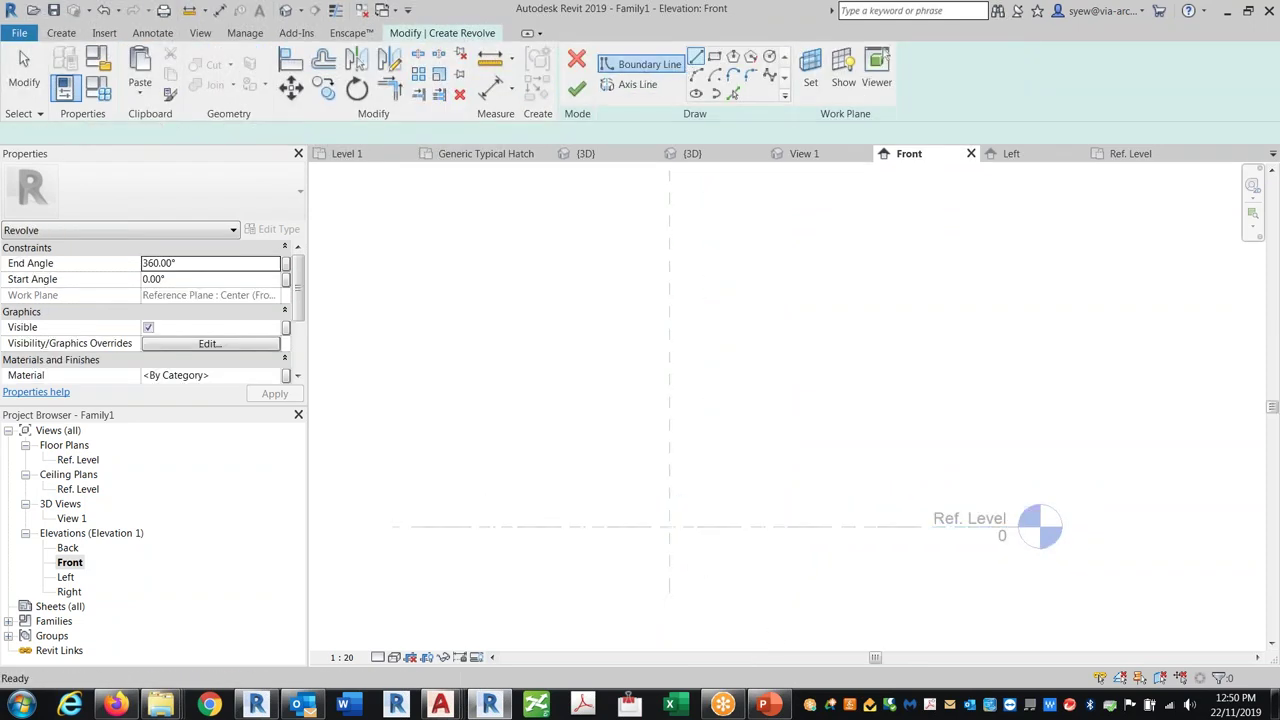
# Draw the vertical revolve axis on the centre reference plane and set the view scale to 1:1.
pyautogui.scroll(1, 656, 513)
pyautogui.scroll(1, 660, 585)
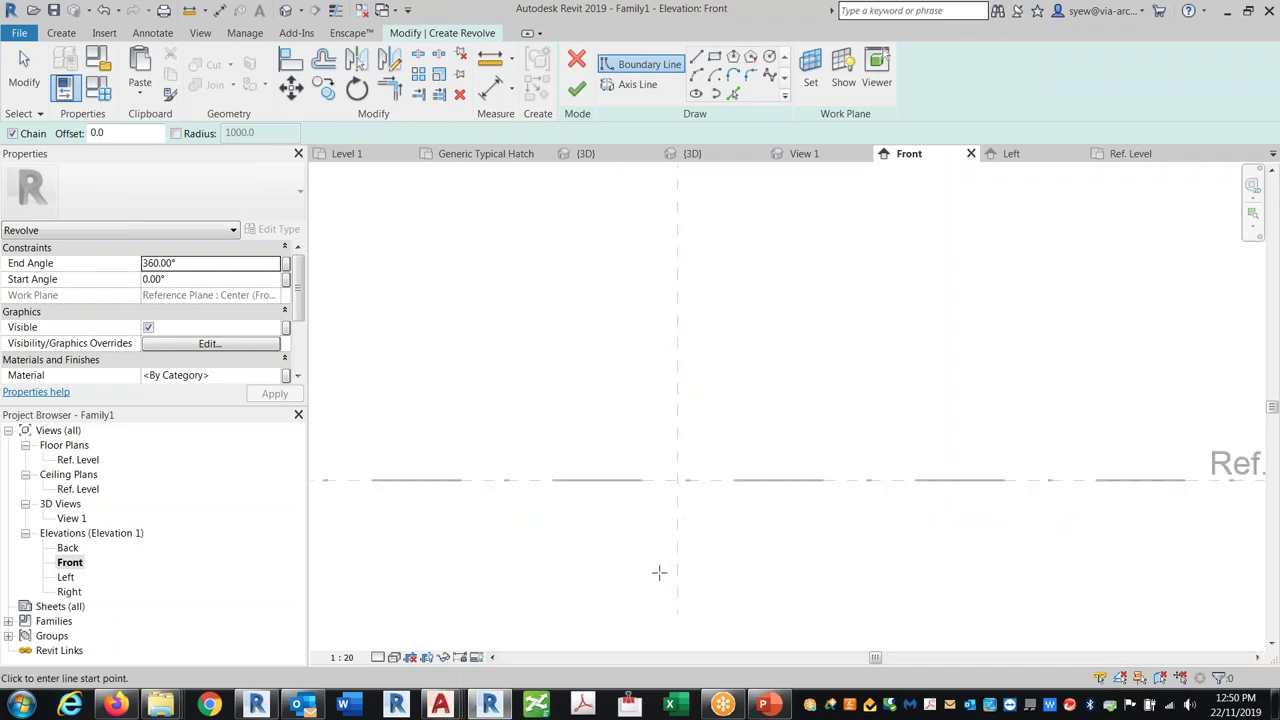
pyautogui.click(632, 84)
pyautogui.click(677, 528)
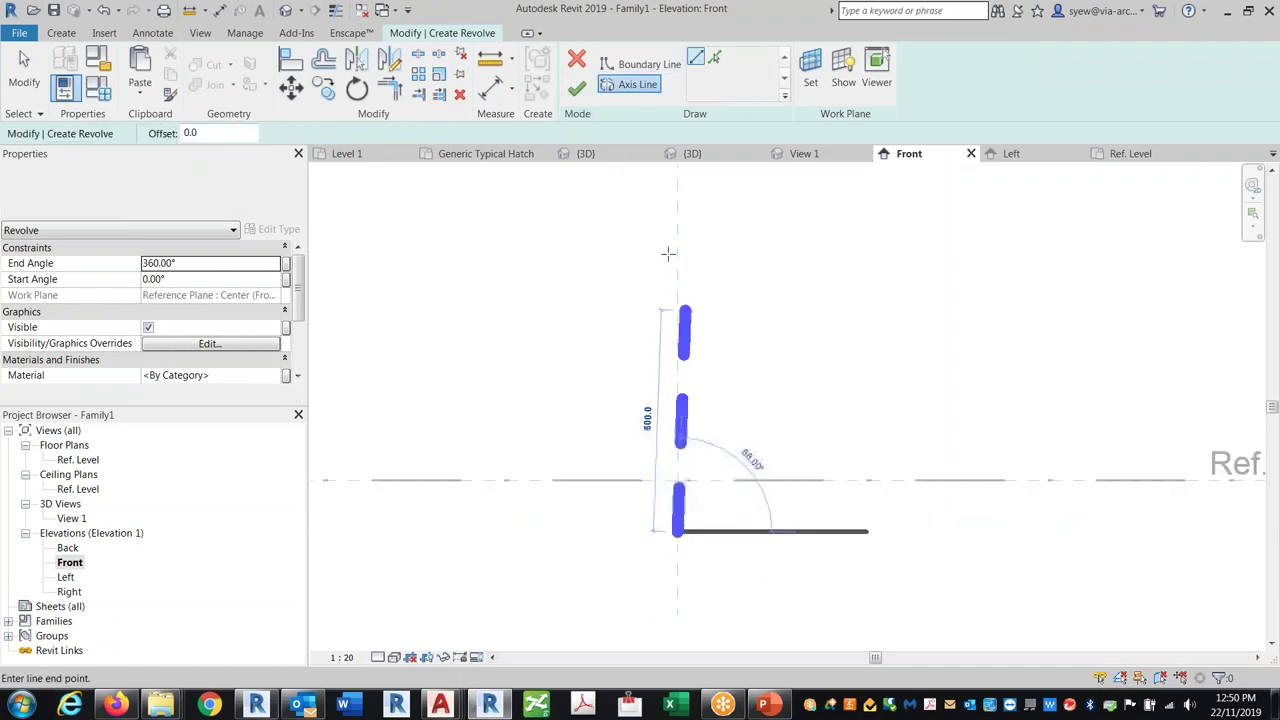
pyautogui.click(677, 178)
pyautogui.press('Escape')
pyautogui.press('Escape')
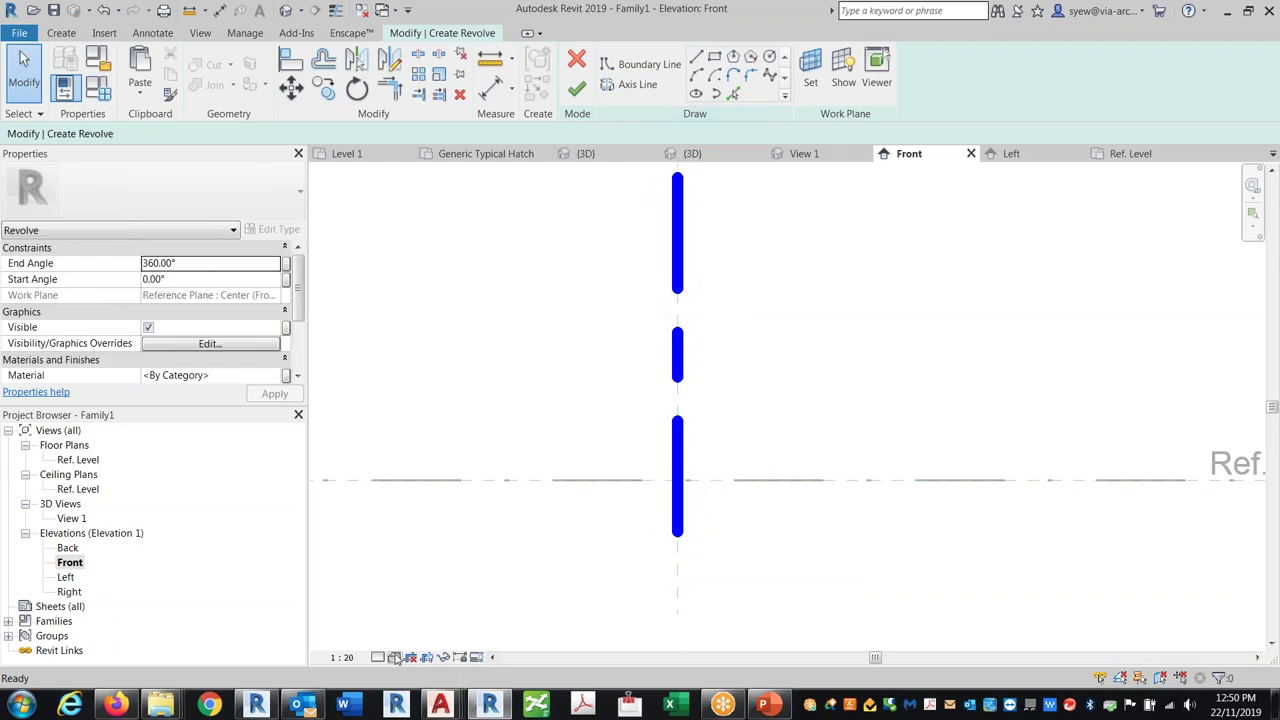
pyautogui.click(341, 657)
pyautogui.click(345, 449)
# Sketch the profile's top, vertical and diagonal lines ending at the reference-plane intersection.
pyautogui.click(696, 56)
pyautogui.click(551, 374)
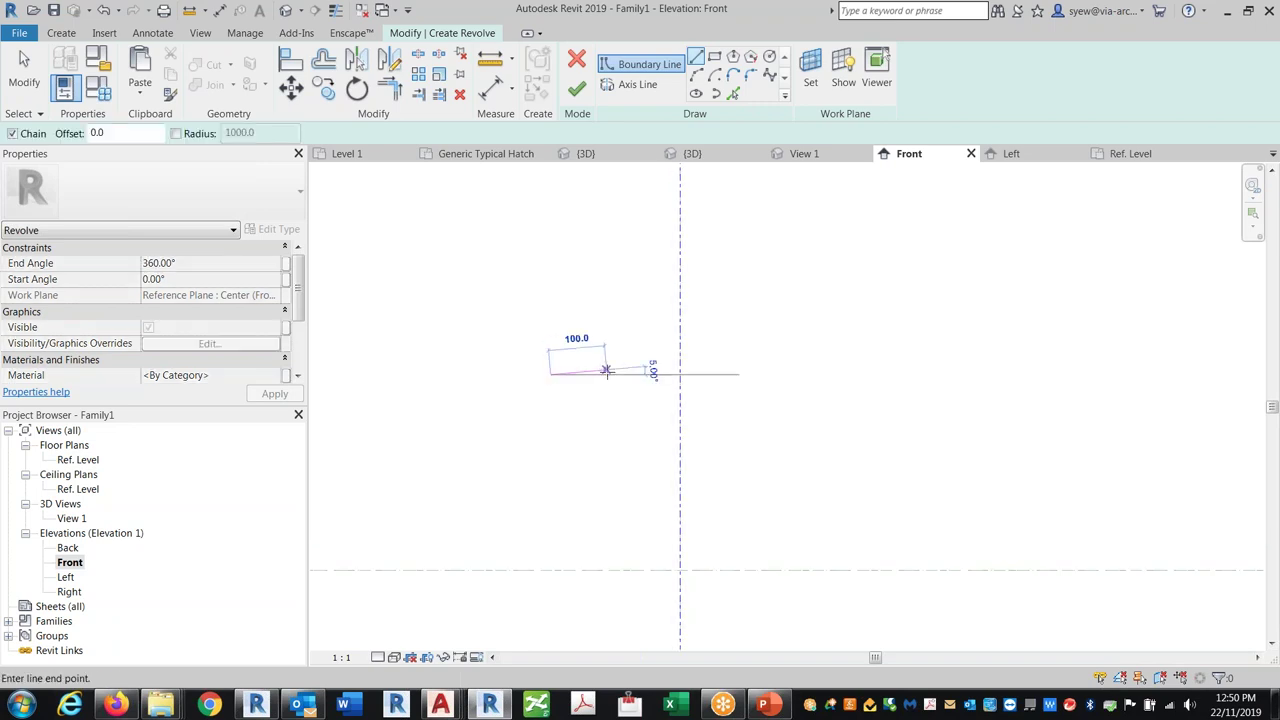
pyautogui.click(604, 375)
pyautogui.click(607, 437)
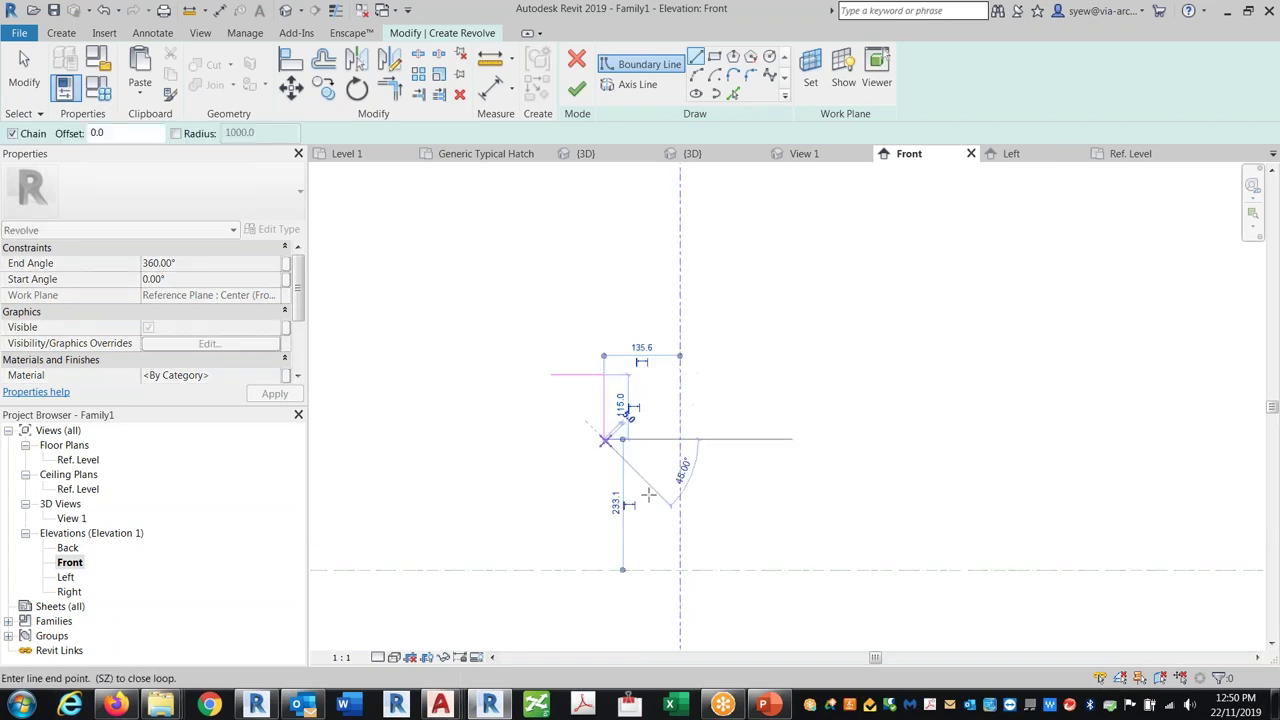
pyautogui.click(643, 497)
pyautogui.click(680, 570)
pyautogui.press('Escape')
pyautogui.press('Escape')
# Draw the bottom, left and upper arcs that close the bulbous profile.
pyautogui.press('Return')
pyautogui.click(680, 570)
pyautogui.click(641, 564)
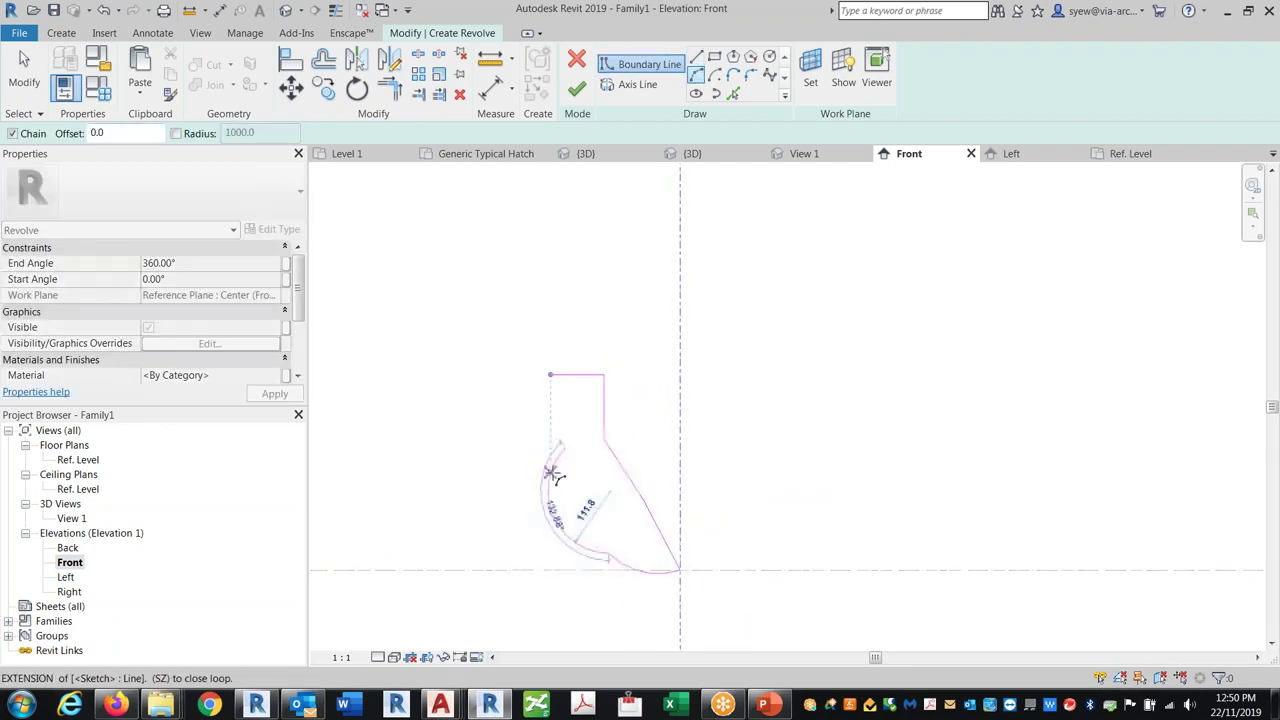
pyautogui.click(563, 448)
pyautogui.click(551, 487)
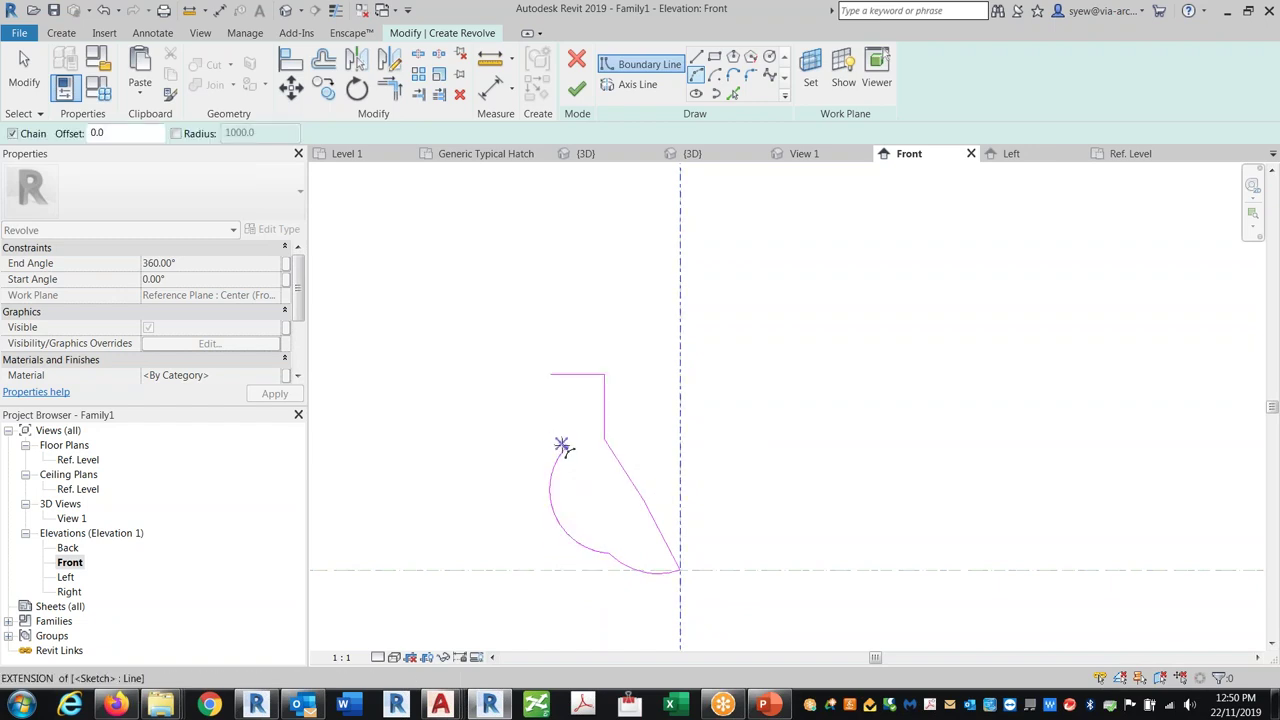
pyautogui.click(551, 375)
pyautogui.click(516, 420)
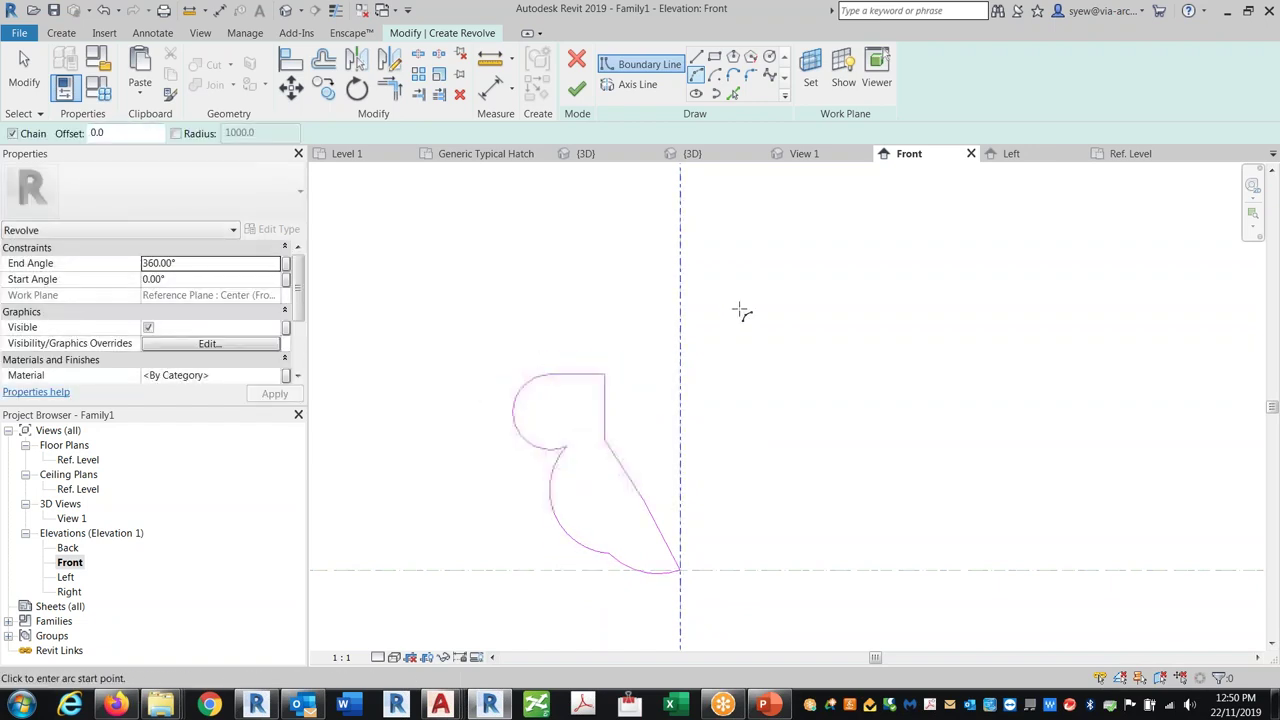
pyautogui.scroll(4, 672, 606)
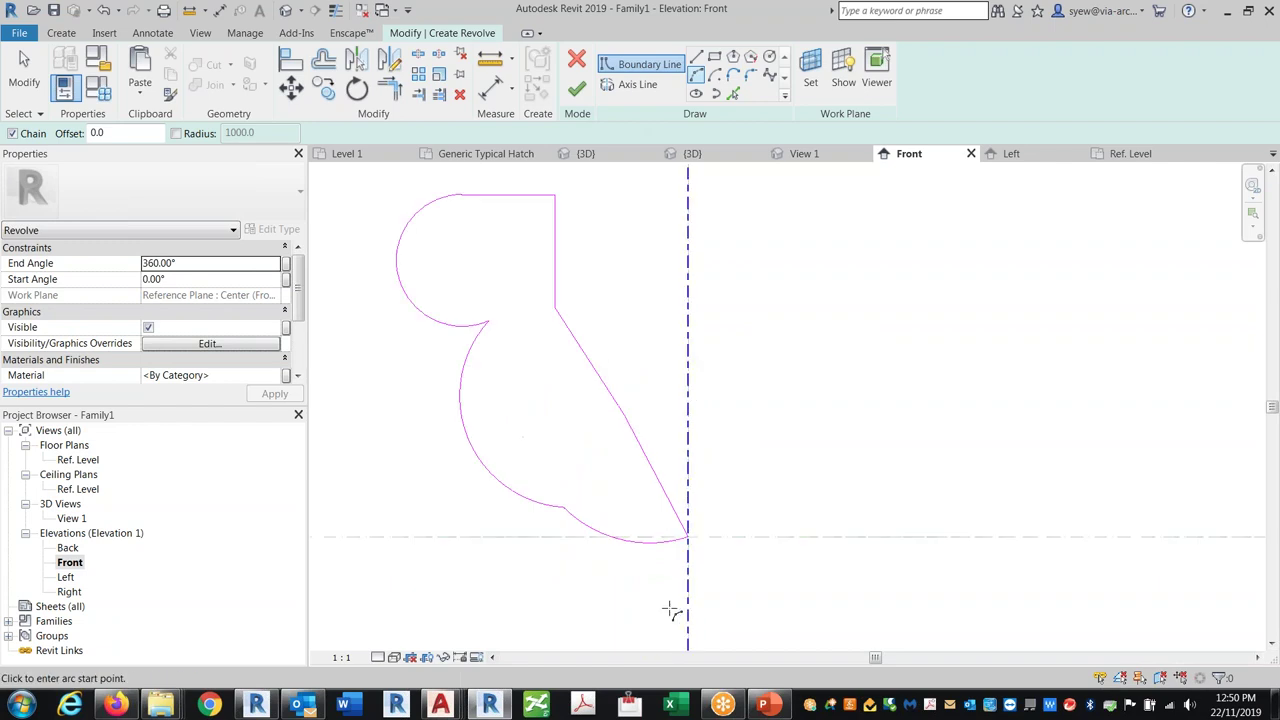
# Add a horizontal line to the axis, trim the diagonal to a corner, and finish the revolve.
pyautogui.click(697, 58)
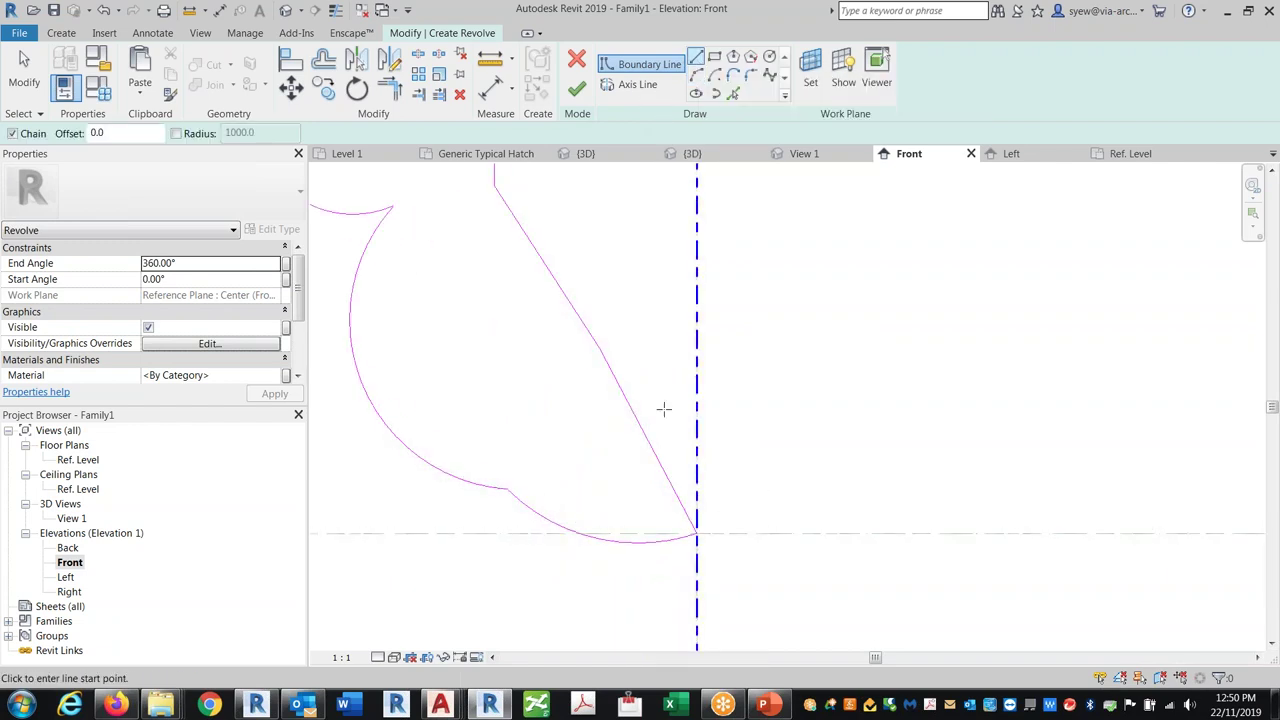
pyautogui.click(646, 441)
pyautogui.click(697, 441)
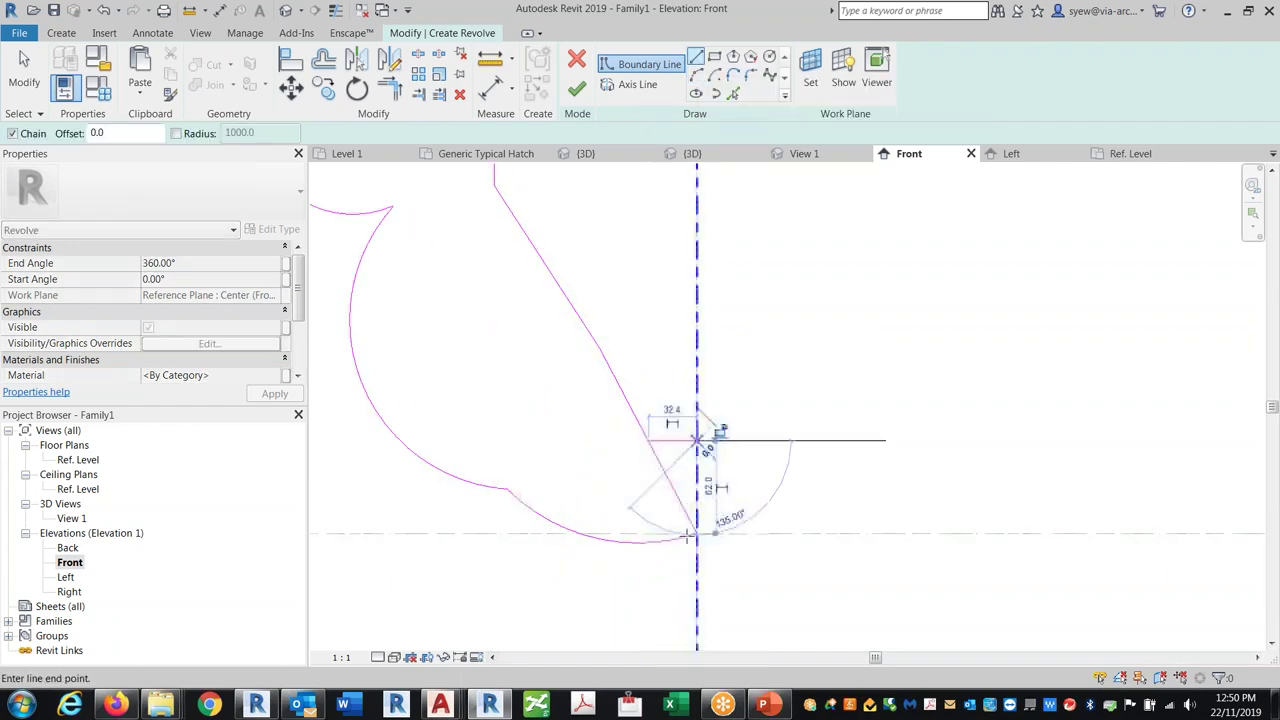
pyautogui.press('Escape')
pyautogui.press('Escape')
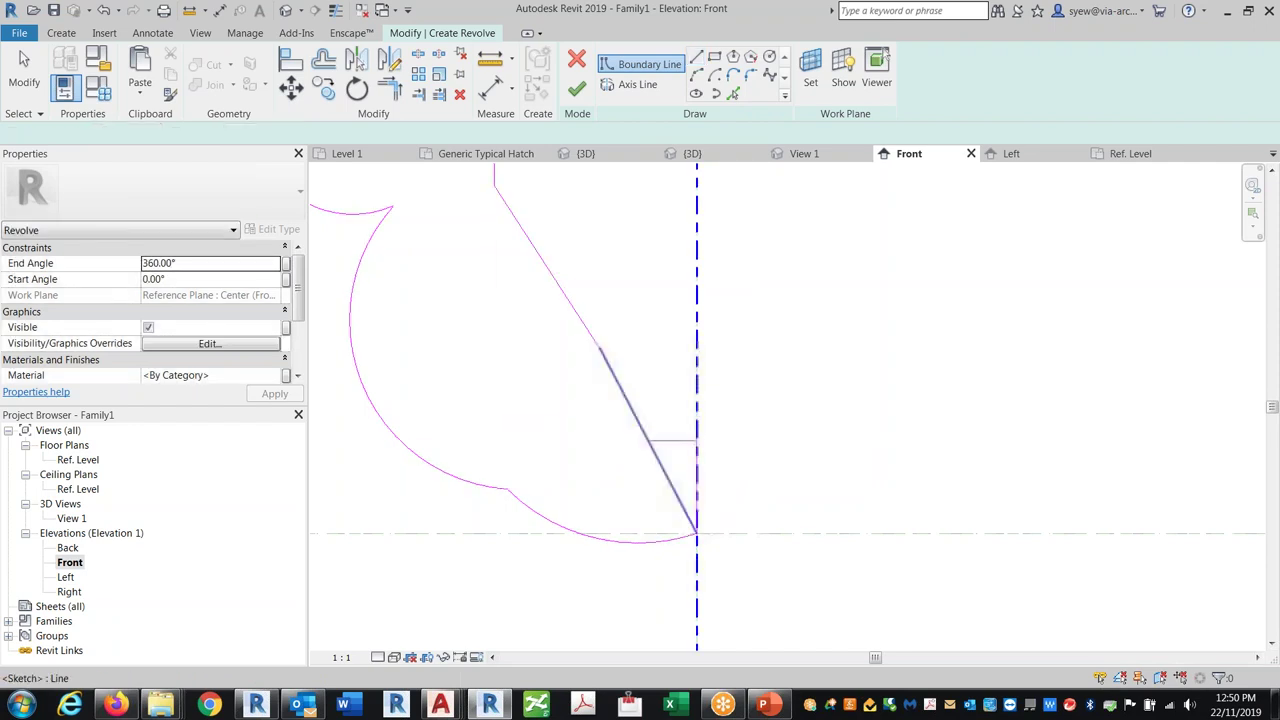
pyautogui.press('t')
pyautogui.press('r')
pyautogui.click(625, 400)
pyautogui.click(670, 441)
pyautogui.press('Escape')
pyautogui.scroll(-2, 828, 531)
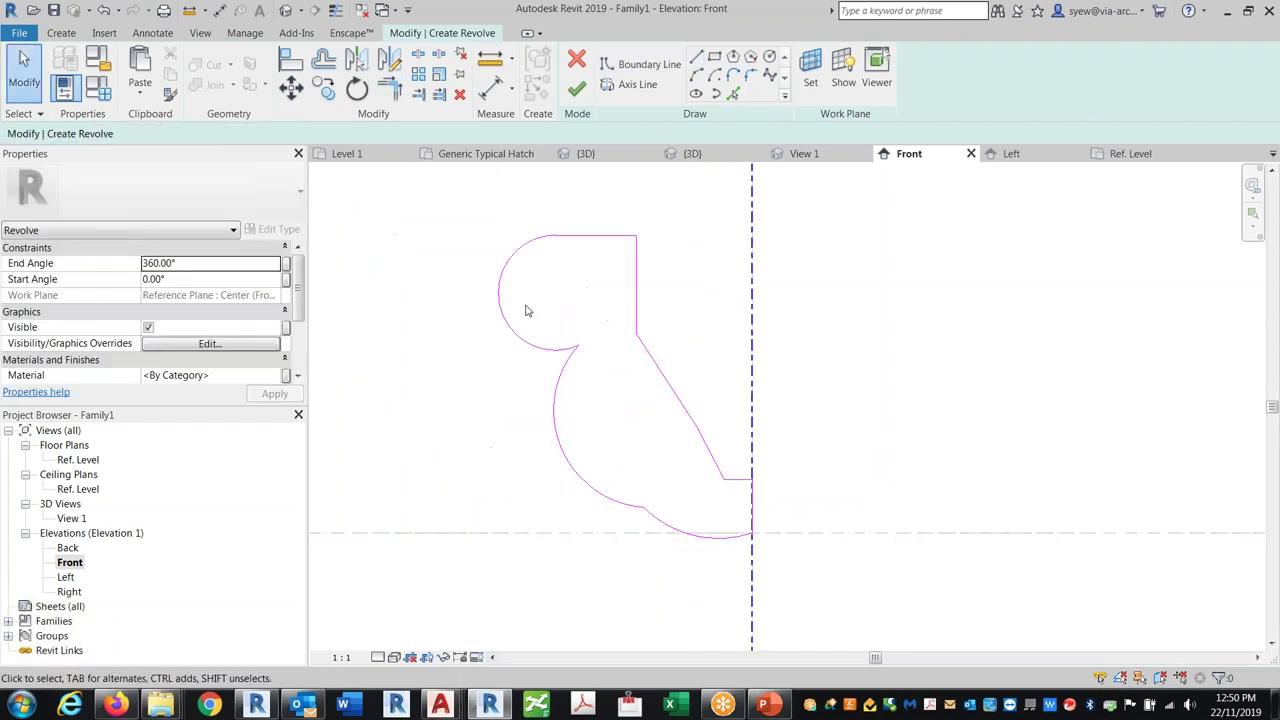
pyautogui.click(576, 88)
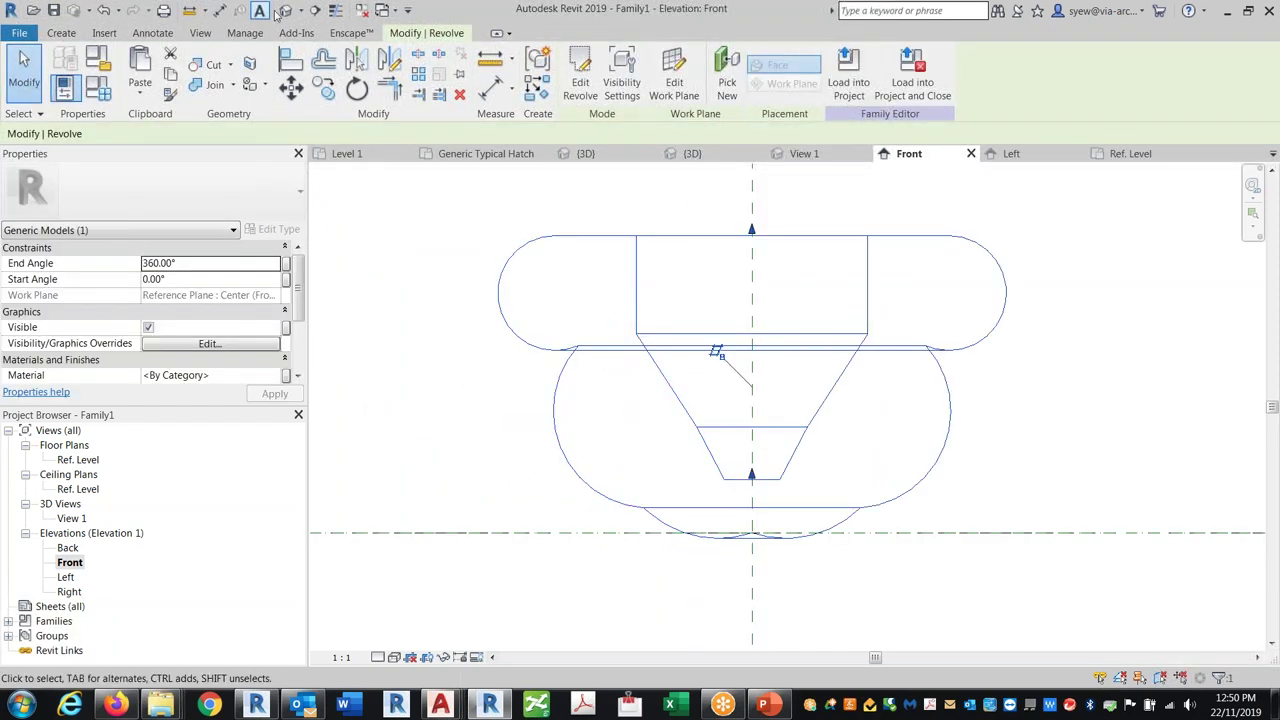
# Open the default 3D view and set its scale to 1:5.
pyautogui.press('3')
pyautogui.press('d')
pyautogui.keyDown('shift'); pyautogui.moveTo(946, 486); pyautogui.dragTo(1120, 420, button='middle'); pyautogui.keyUp('shift')
pyautogui.click(343, 657)
pyautogui.click(370, 490)
# Switch the visual style to Consistent Colors and orbit to a front view showing the top opening.
pyautogui.moveTo(786, 586)
pyautogui.keyDown('shift'); pyautogui.mouseDown(button='middle')
pyautogui.moveTo(880, 480)
pyautogui.moveTo(914, 414)
pyautogui.moveTo(846, 478)
pyautogui.moveTo(810, 476)
pyautogui.moveTo(822, 480)
pyautogui.mouseUp(button='middle'); pyautogui.keyUp('shift')
pyautogui.click(394, 657)
pyautogui.click(430, 620)
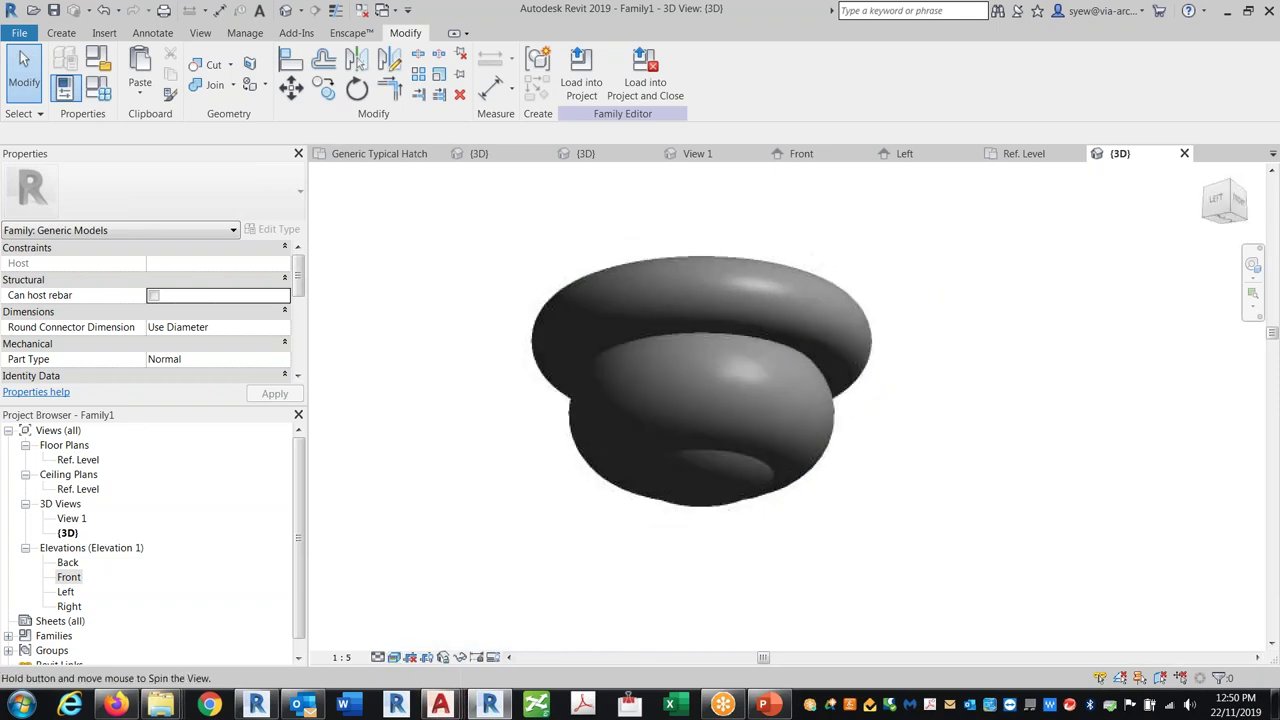
pyautogui.click(394, 657)
pyautogui.click(414, 607)
pyautogui.keyDown('shift'); pyautogui.moveTo(760, 560); pyautogui.dragTo(917, 306, button='middle'); pyautogui.keyUp('shift')
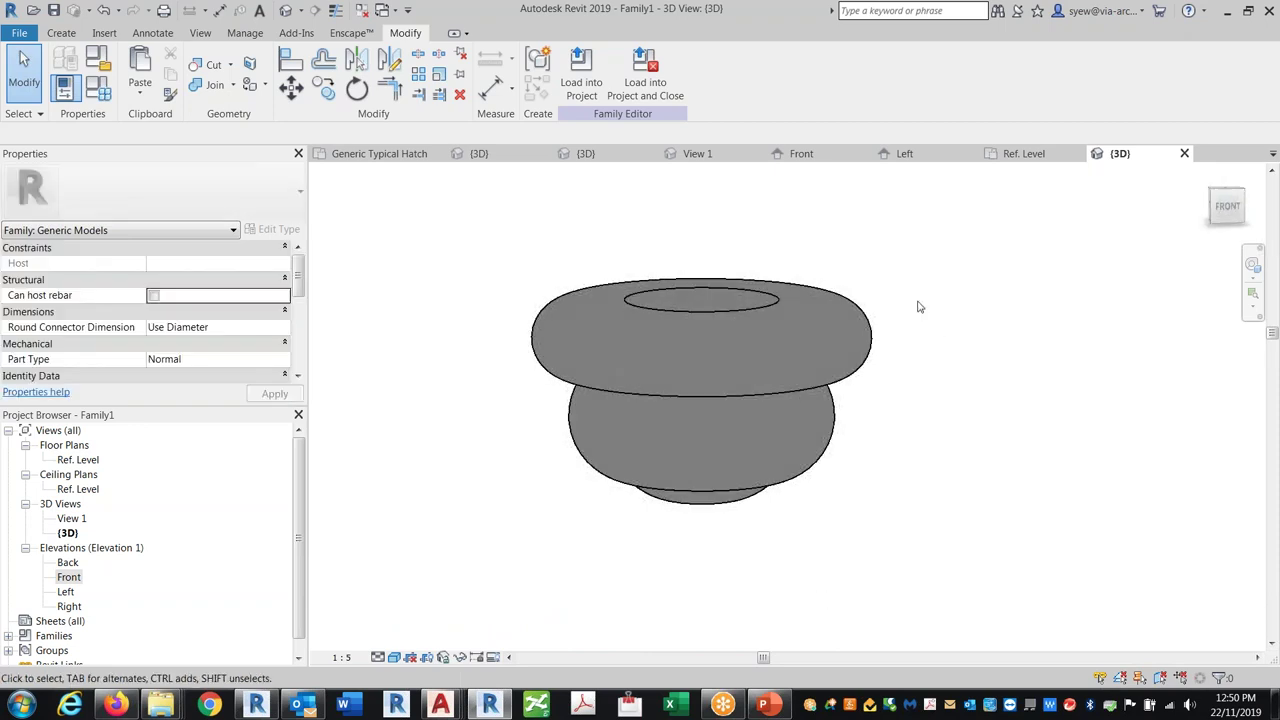
pyautogui.click(246, 34)
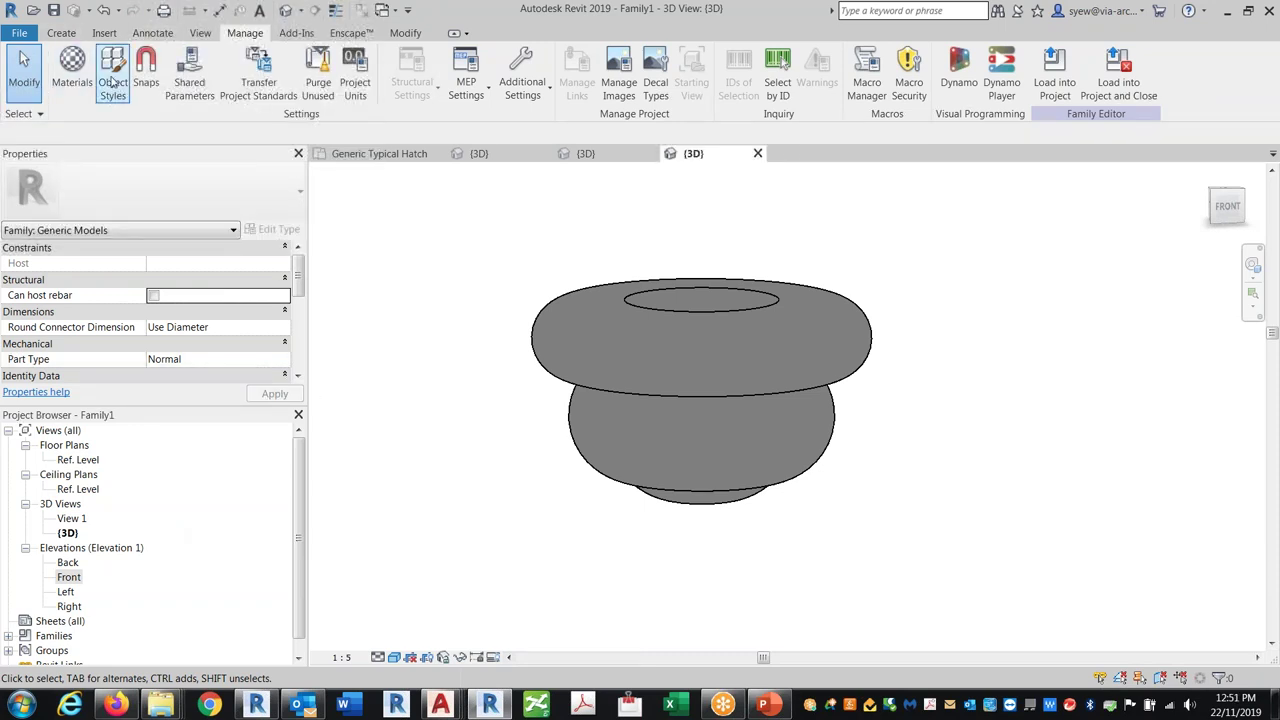
pyautogui.click(61, 33)
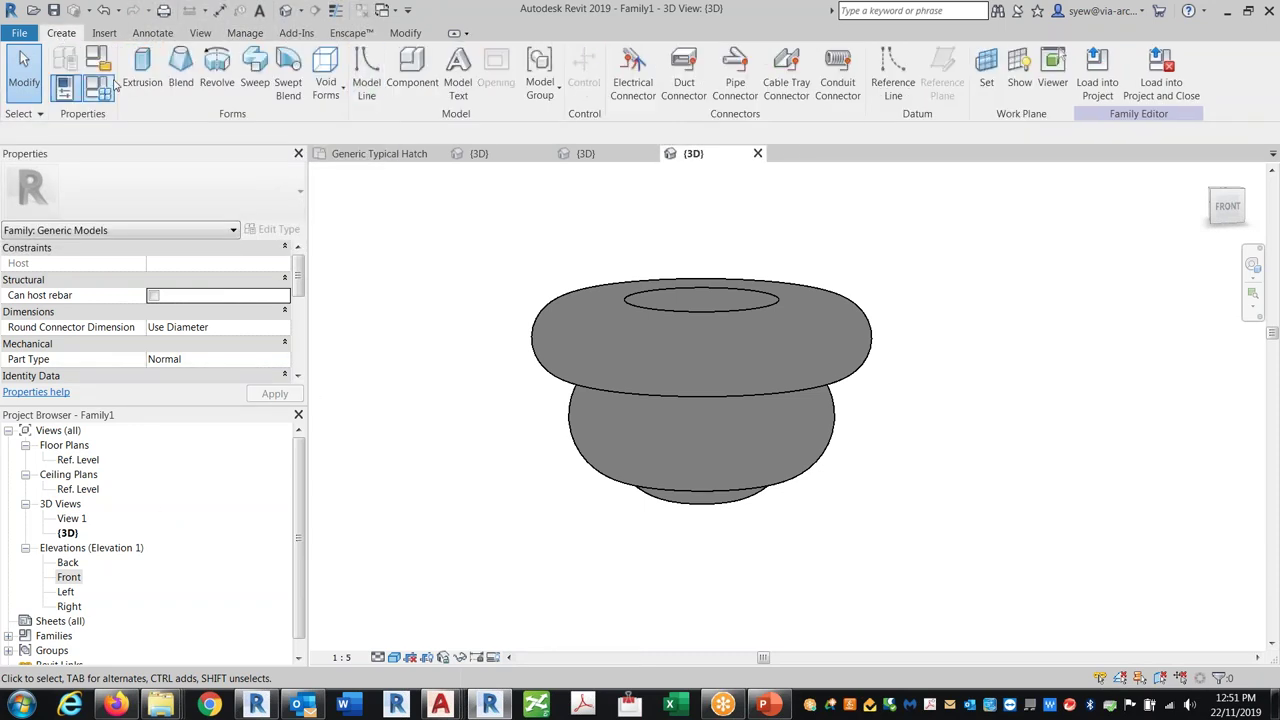
pyautogui.click(64, 88)
# Add a Material-type family parameter named Material 1.
pyautogui.click(99, 89)
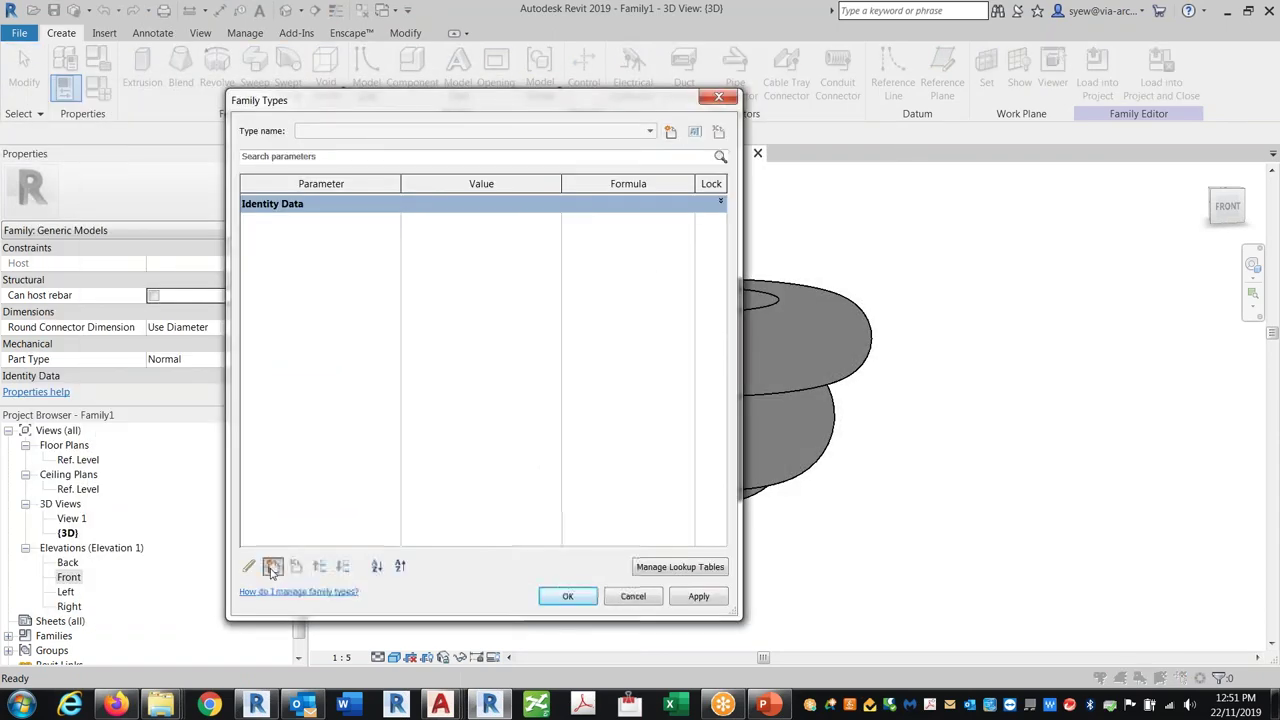
pyautogui.click(272, 566)
pyautogui.write('Material 1')
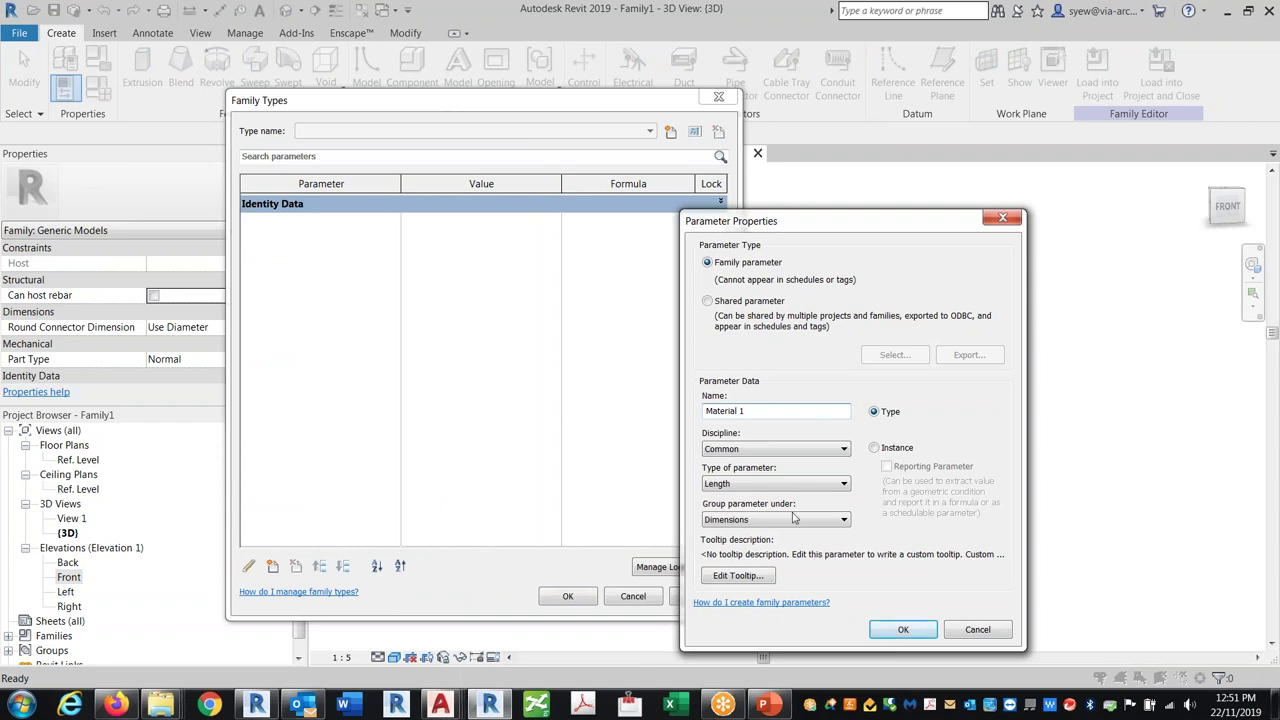
pyautogui.click(766, 480)
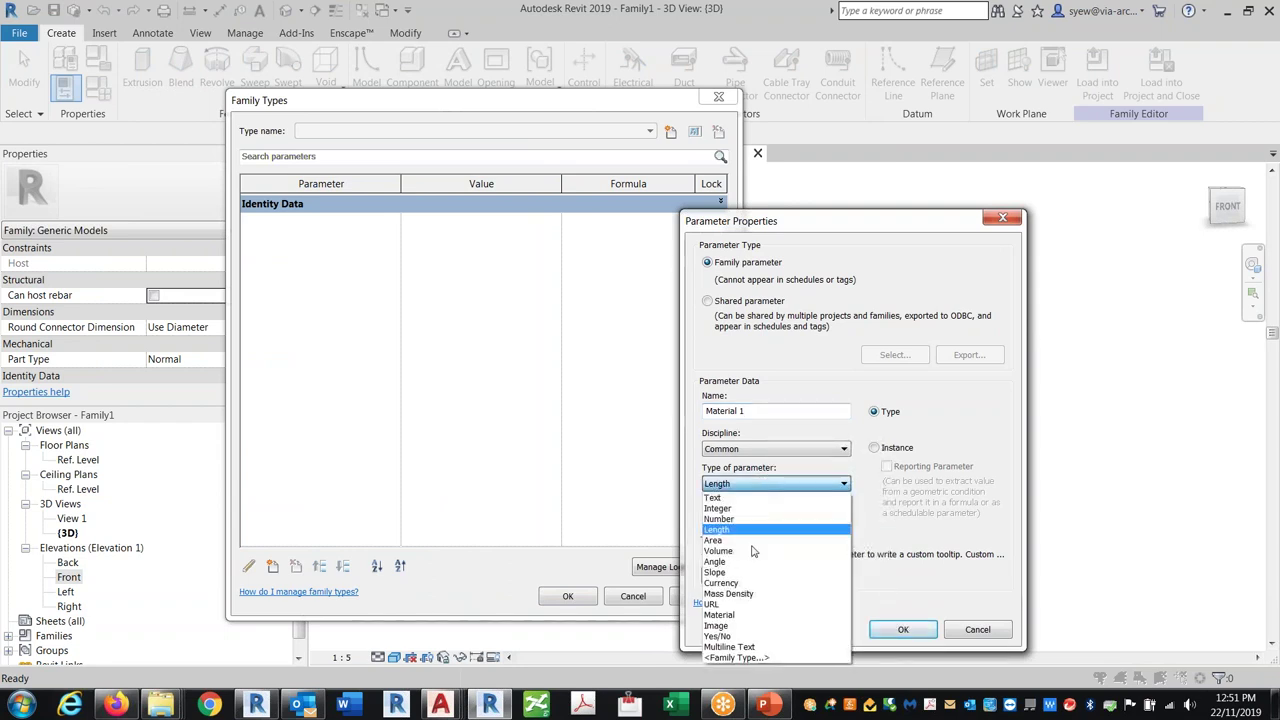
pyautogui.click(756, 604)
pyautogui.click(745, 484)
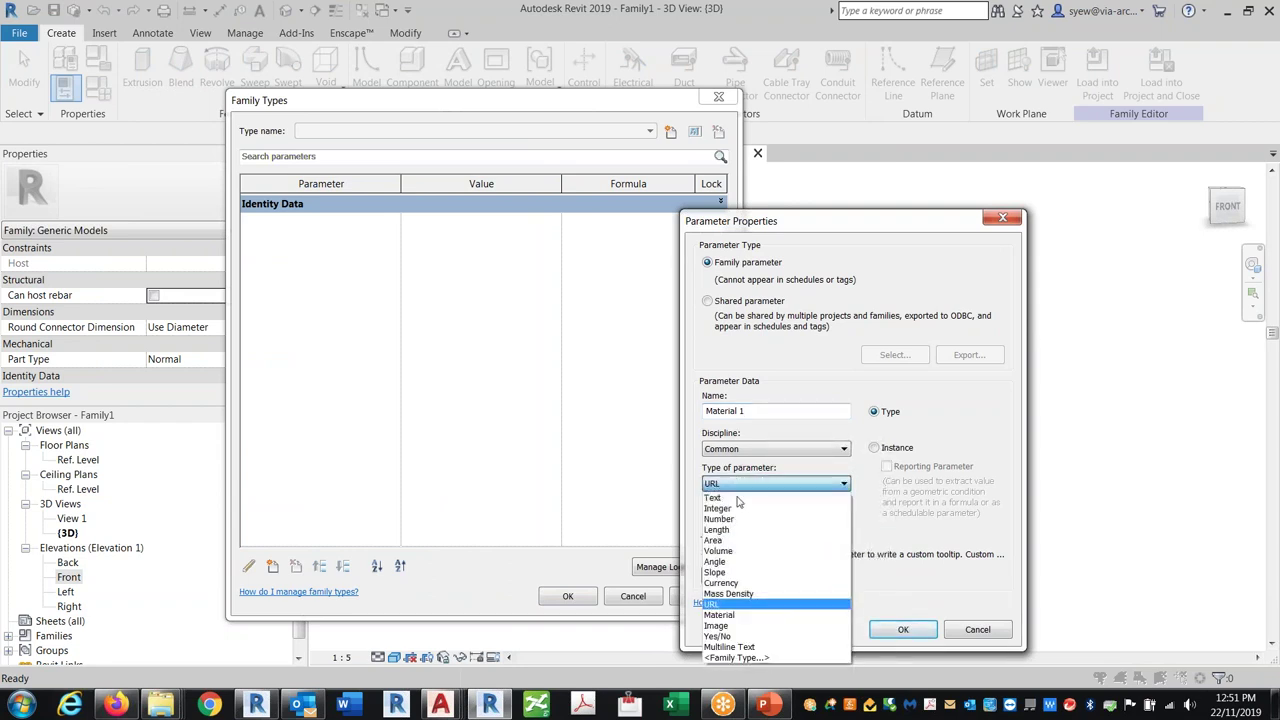
pyautogui.click(765, 622)
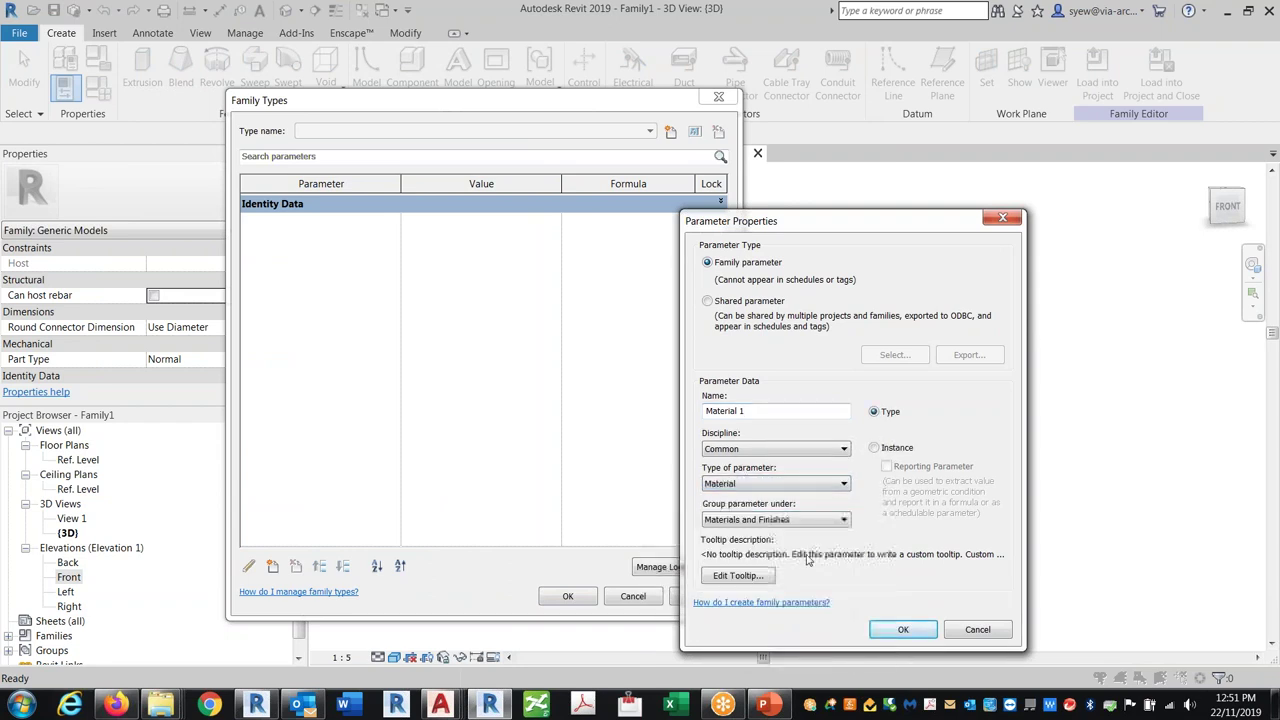
pyautogui.click(903, 630)
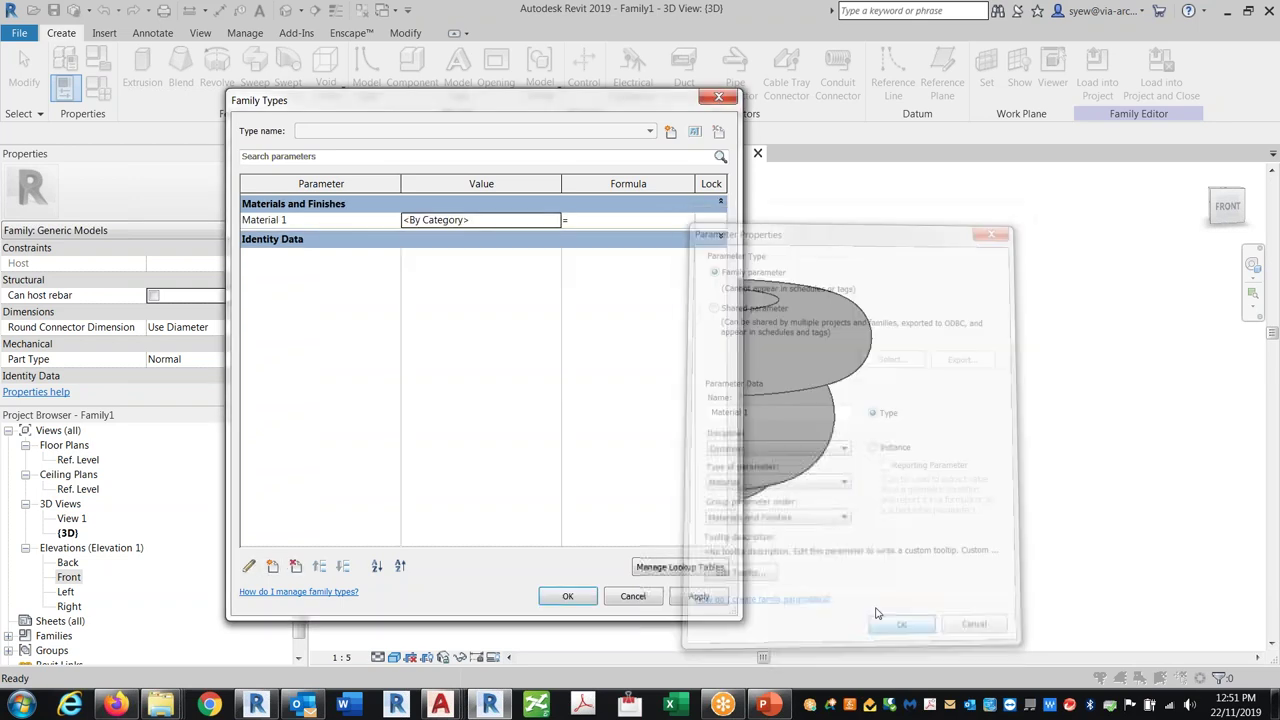
# Add a second Material-type parameter named Material 2.
pyautogui.click(272, 566)
pyautogui.write('Material 2')
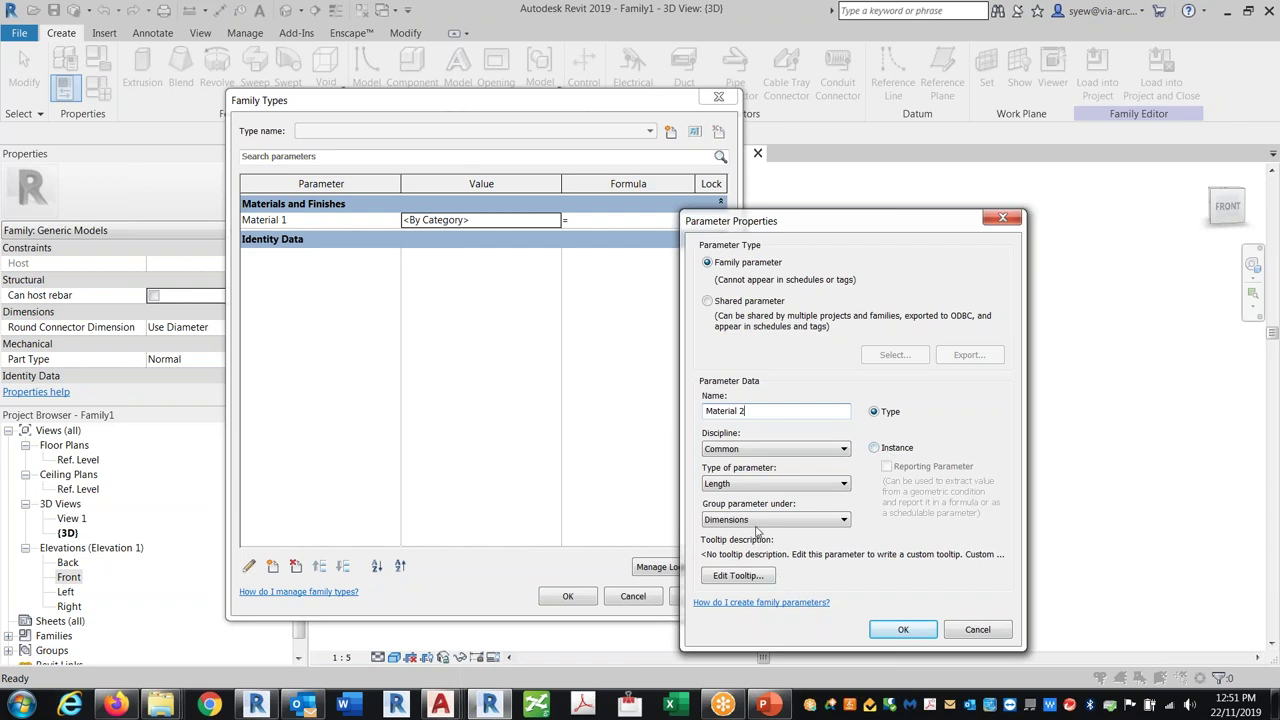
pyautogui.click(739, 484)
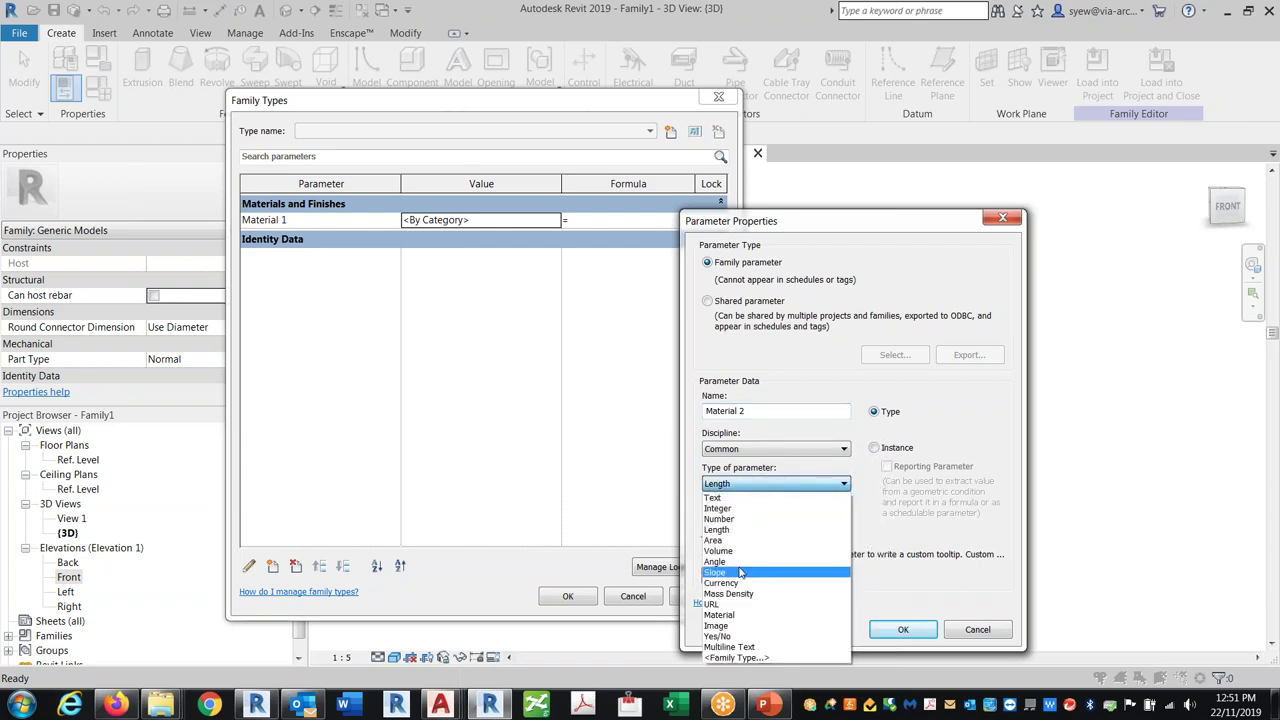
pyautogui.click(722, 615)
pyautogui.click(895, 630)
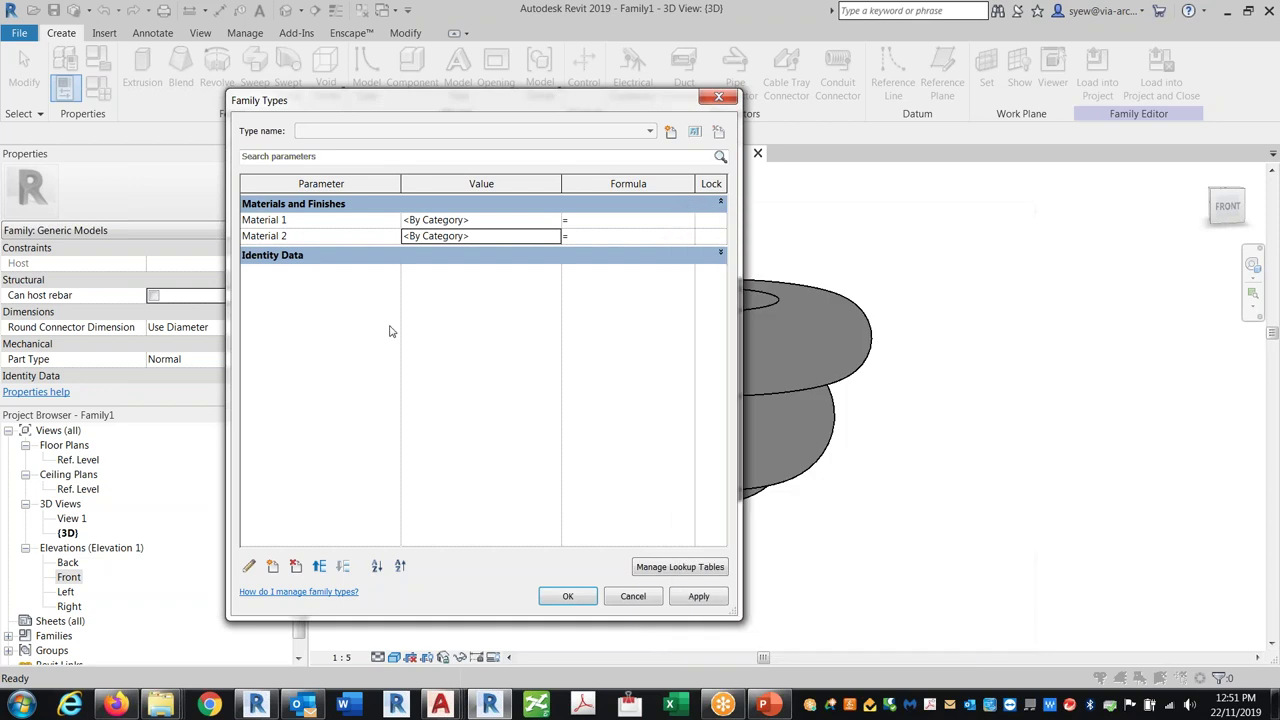
pyautogui.click(250, 567)
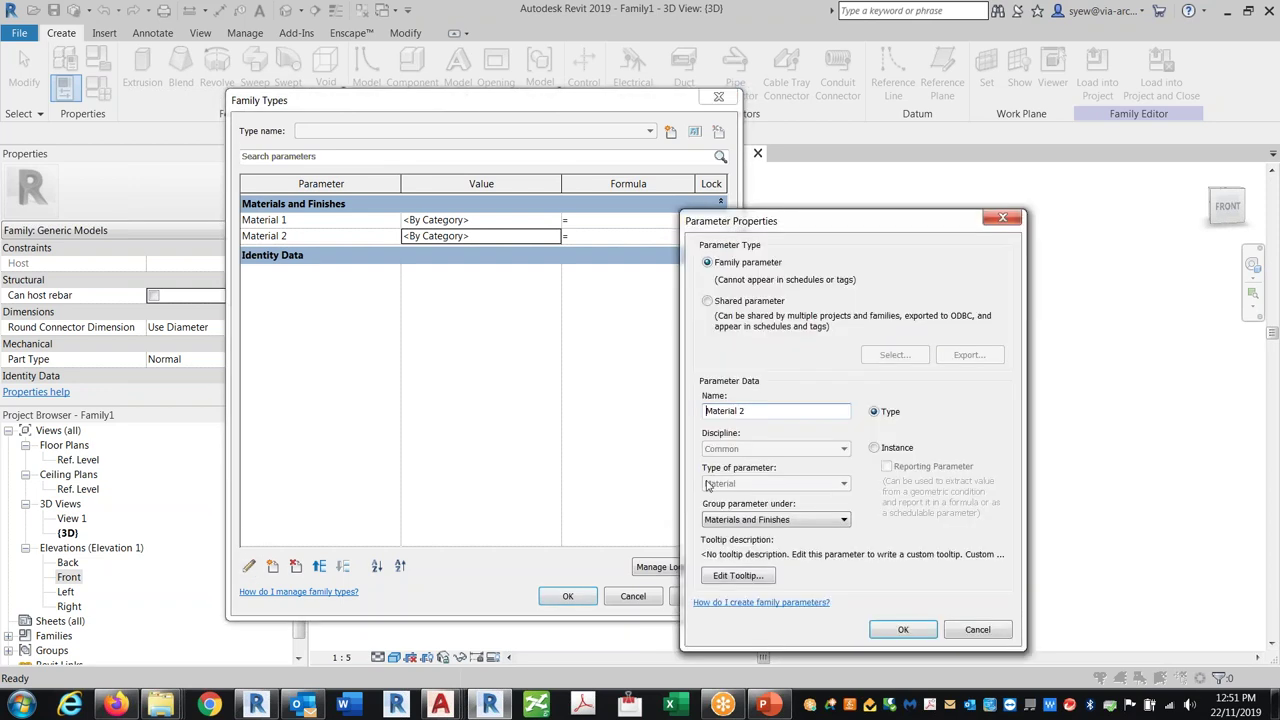
pyautogui.click(901, 630)
# Add a third Material-type parameter named Material 3 and close Family Types.
pyautogui.click(272, 567)
pyautogui.write('Material 3')
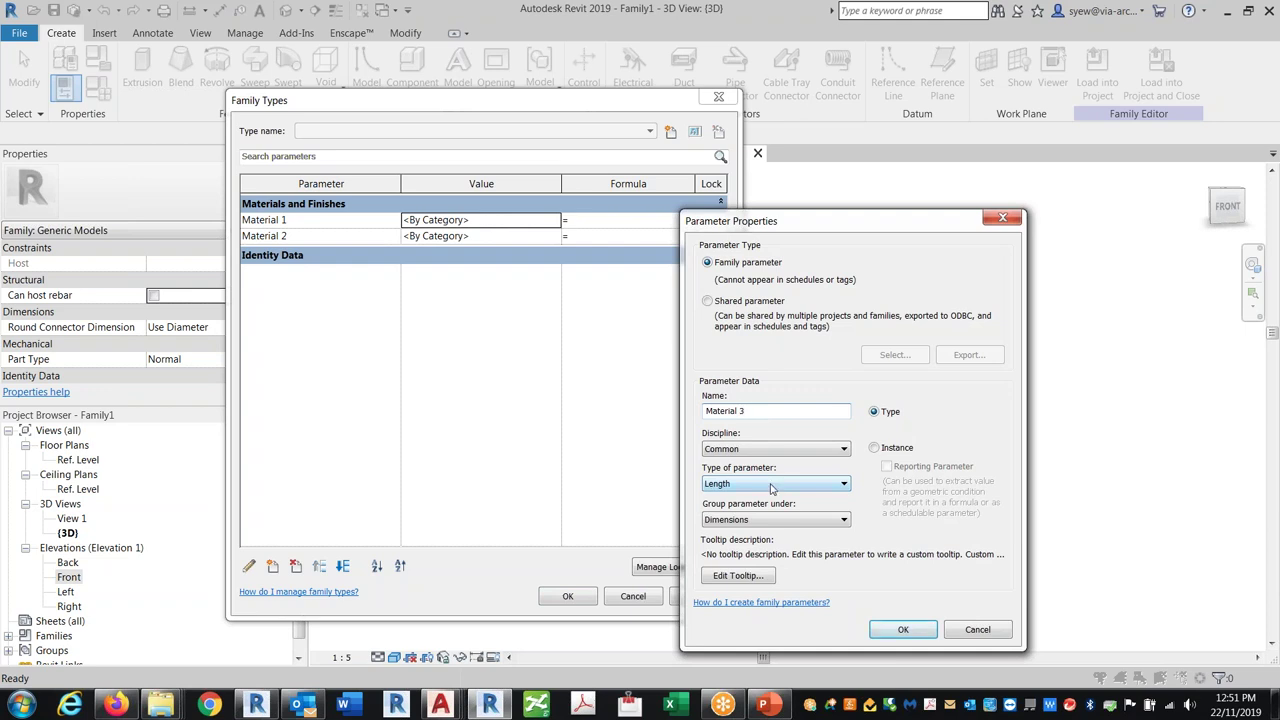
pyautogui.click(771, 485)
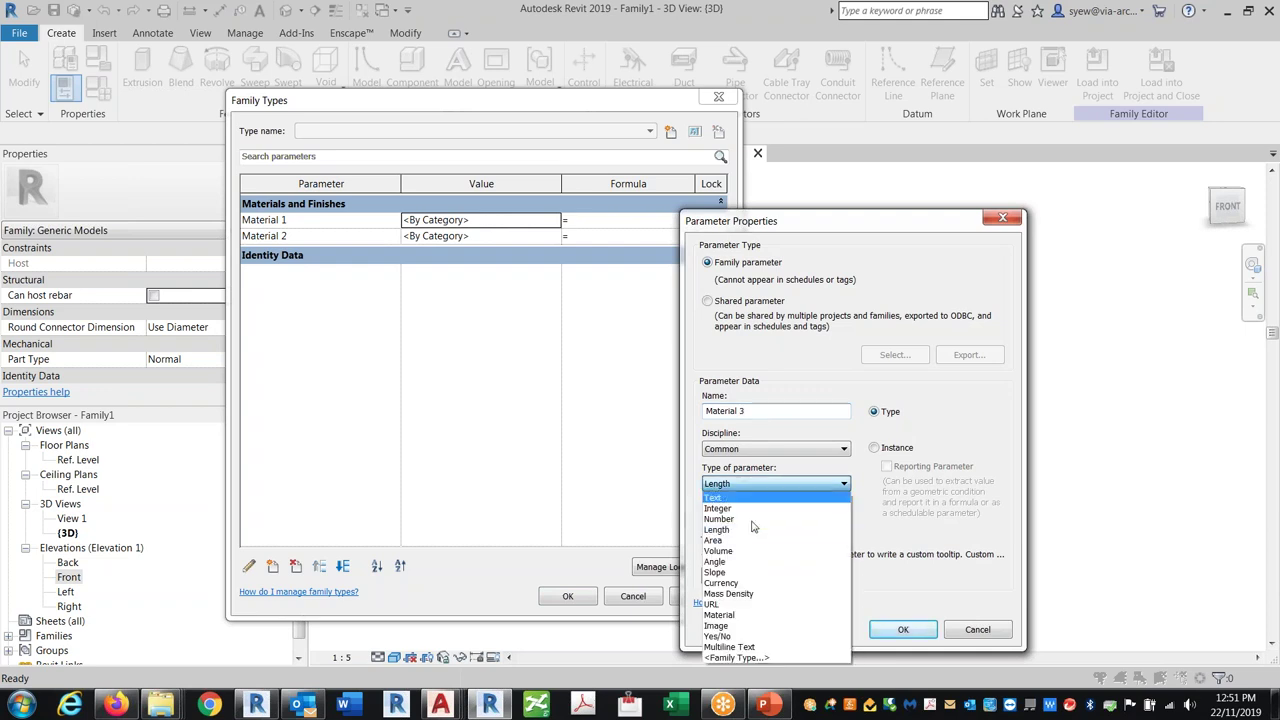
pyautogui.click(747, 617)
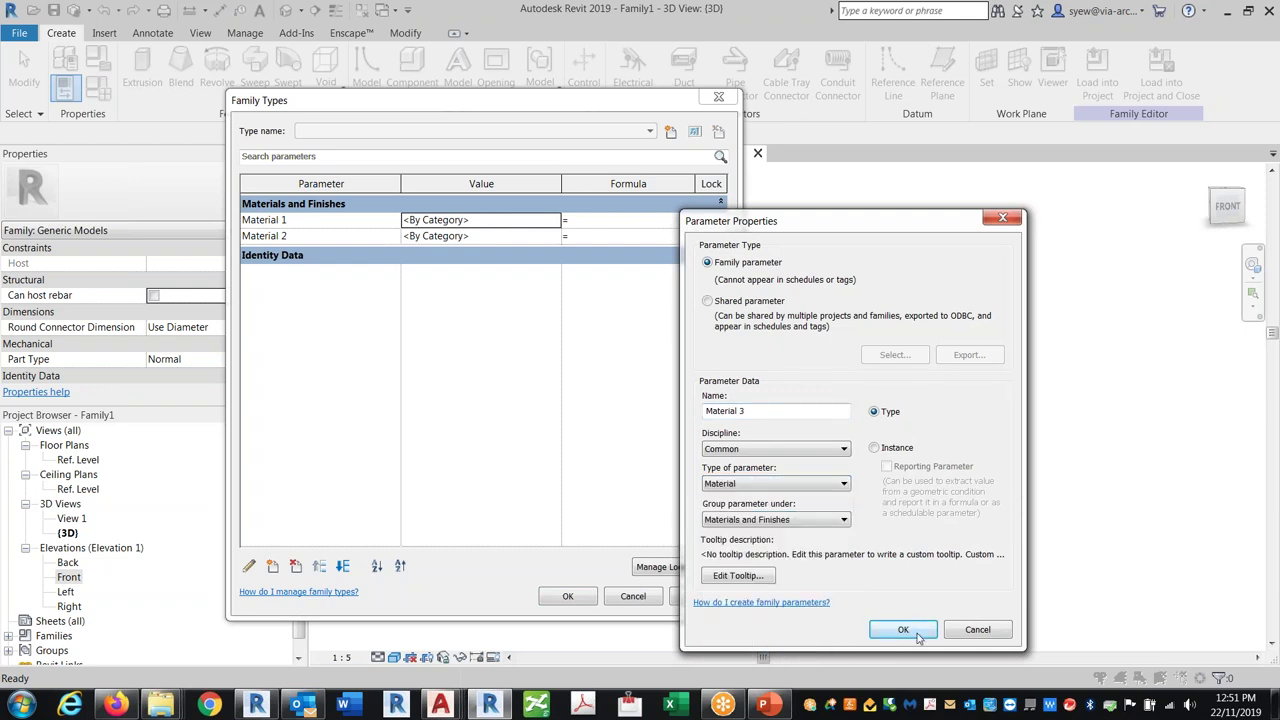
pyautogui.click(903, 704)
pyautogui.click(567, 596)
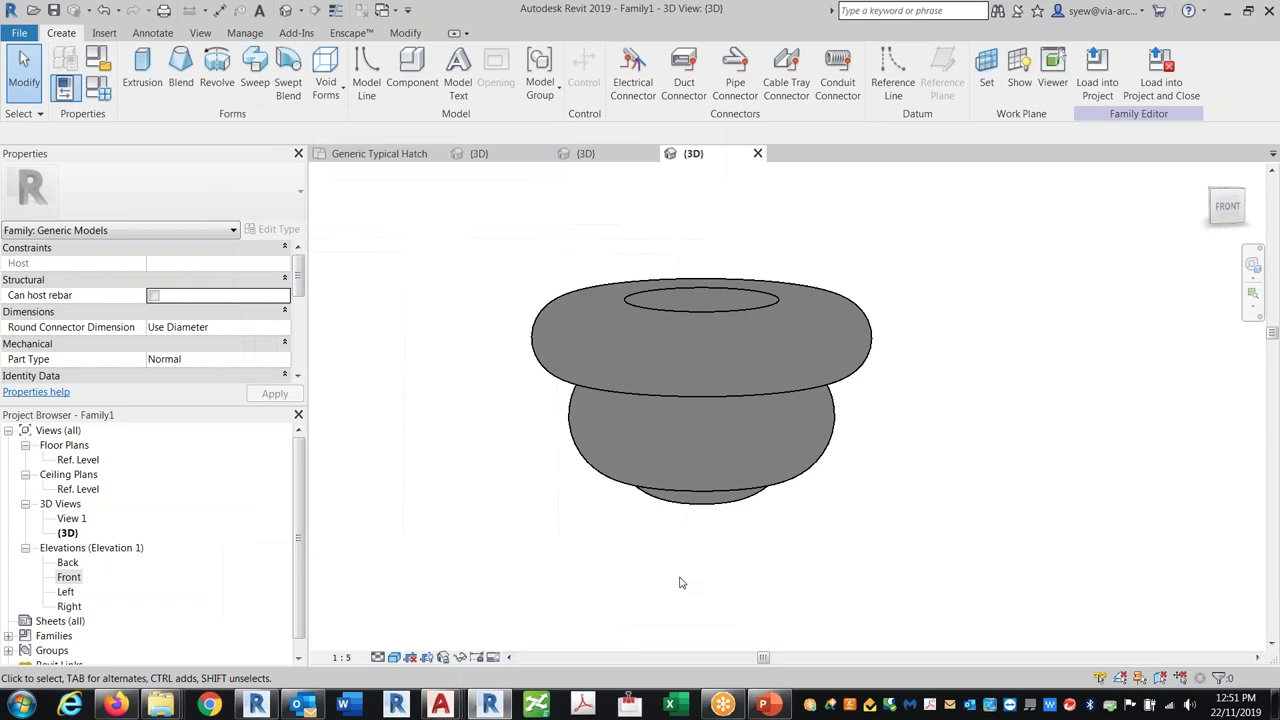
# Associate the revolved form's Material property with the Material 1 parameter.
pyautogui.click(720, 405)
pyautogui.click(285, 375)
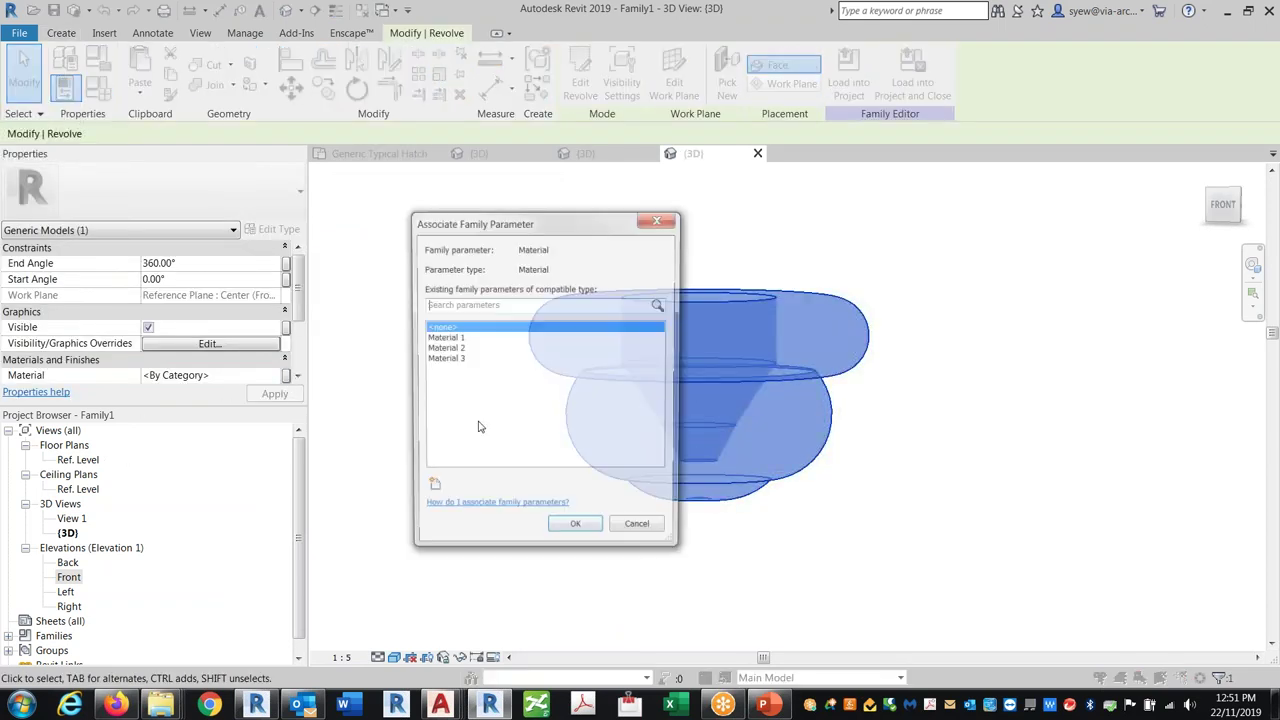
pyautogui.click(452, 338)
pyautogui.click(577, 531)
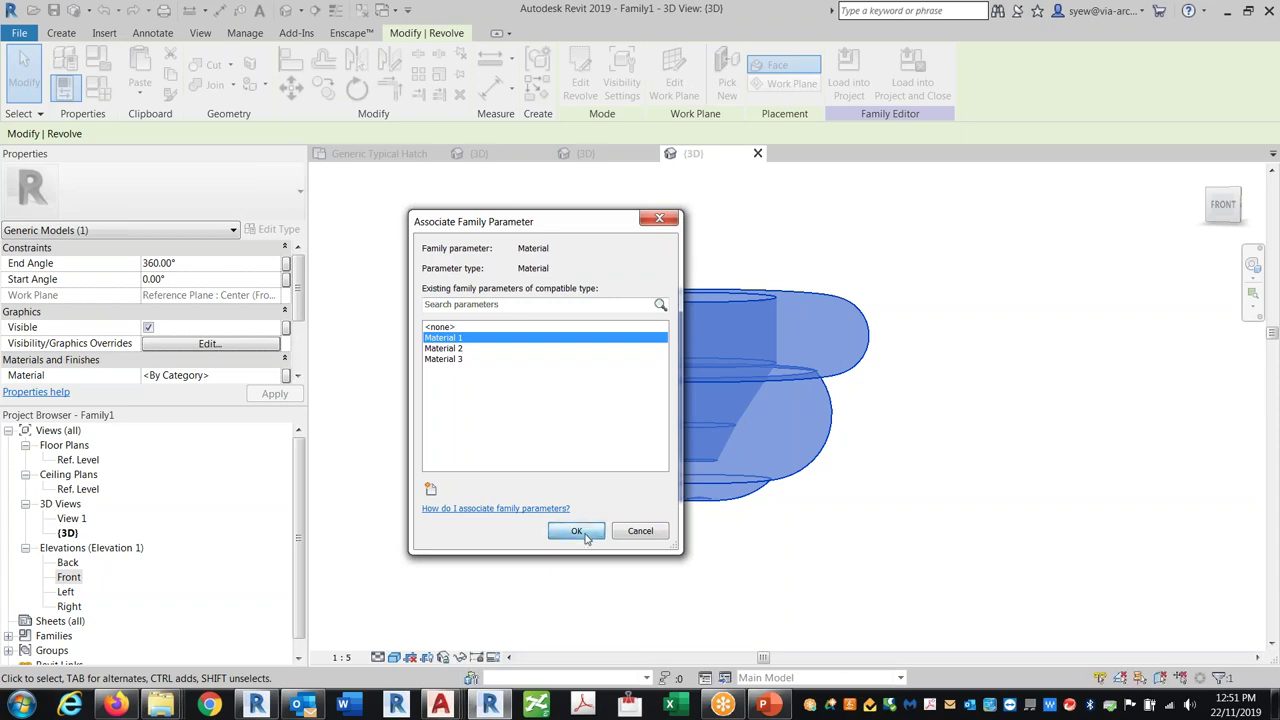
pyautogui.press('Escape')
pyautogui.click(97, 88)
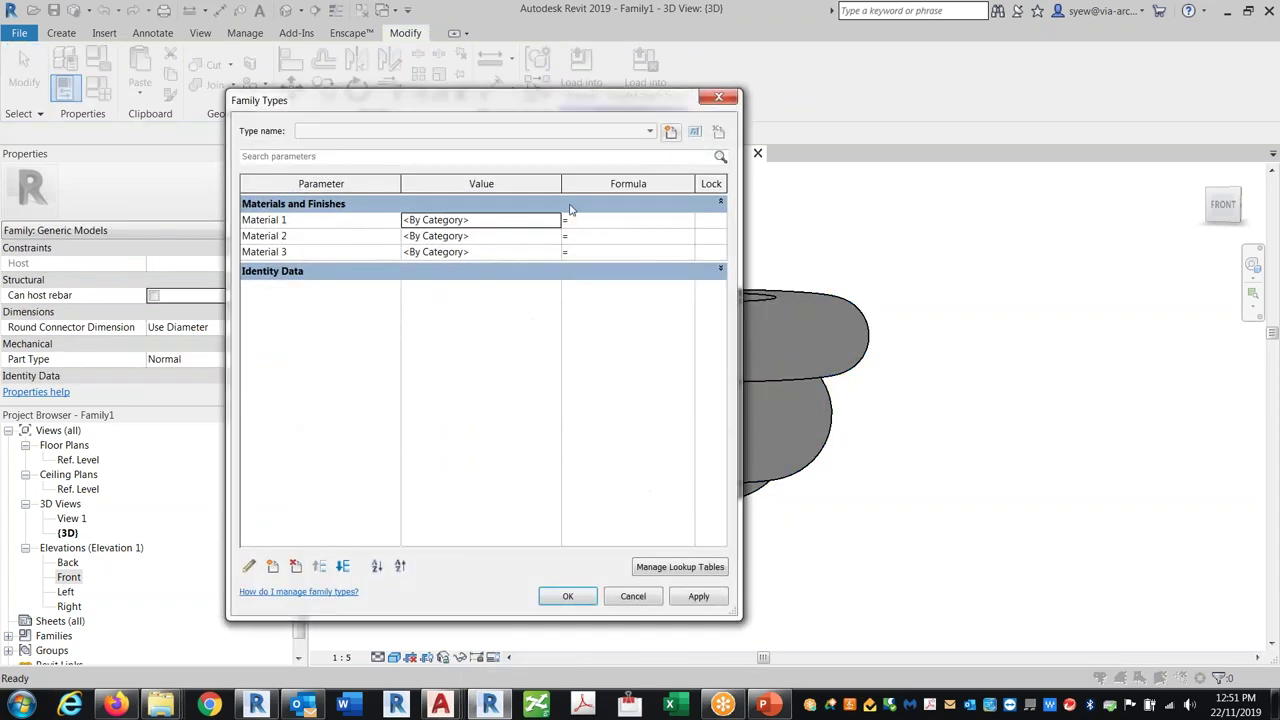
# Duplicate Default as Color 1 with Aquamarine wall paint and assign it to Material 1.
pyautogui.click(555, 219)
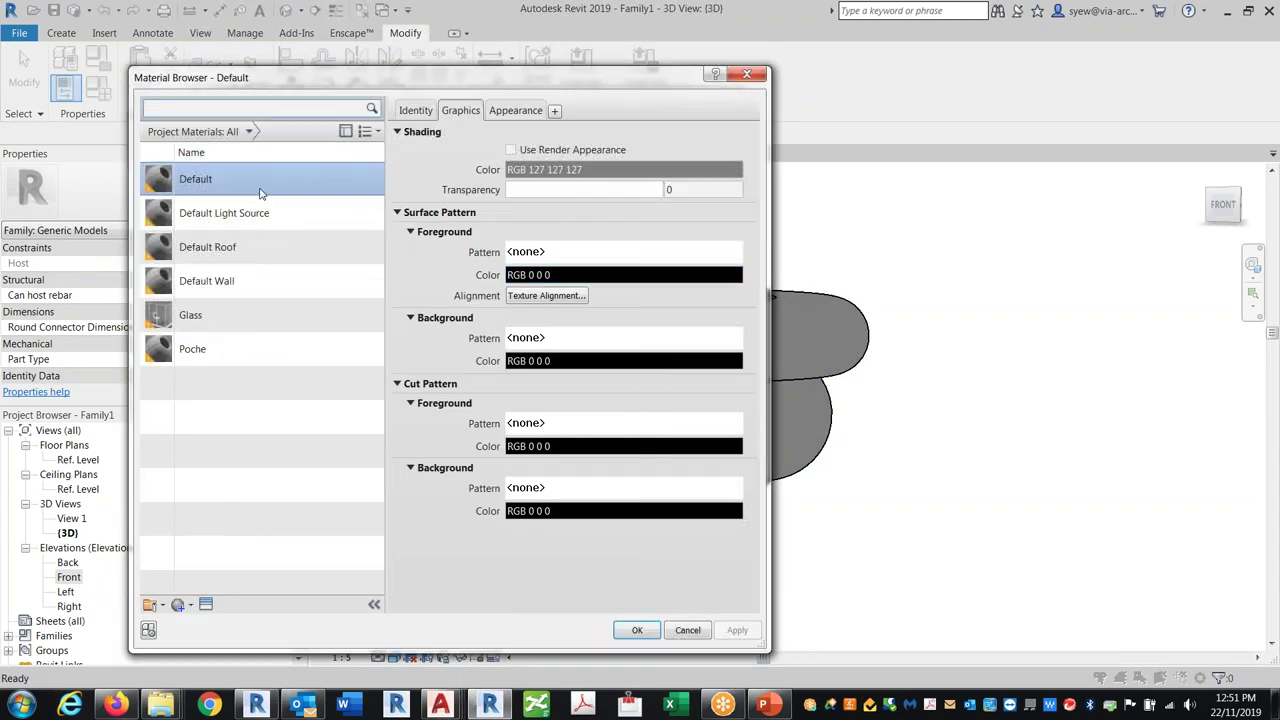
pyautogui.rightClick(199, 186)
pyautogui.click(229, 210)
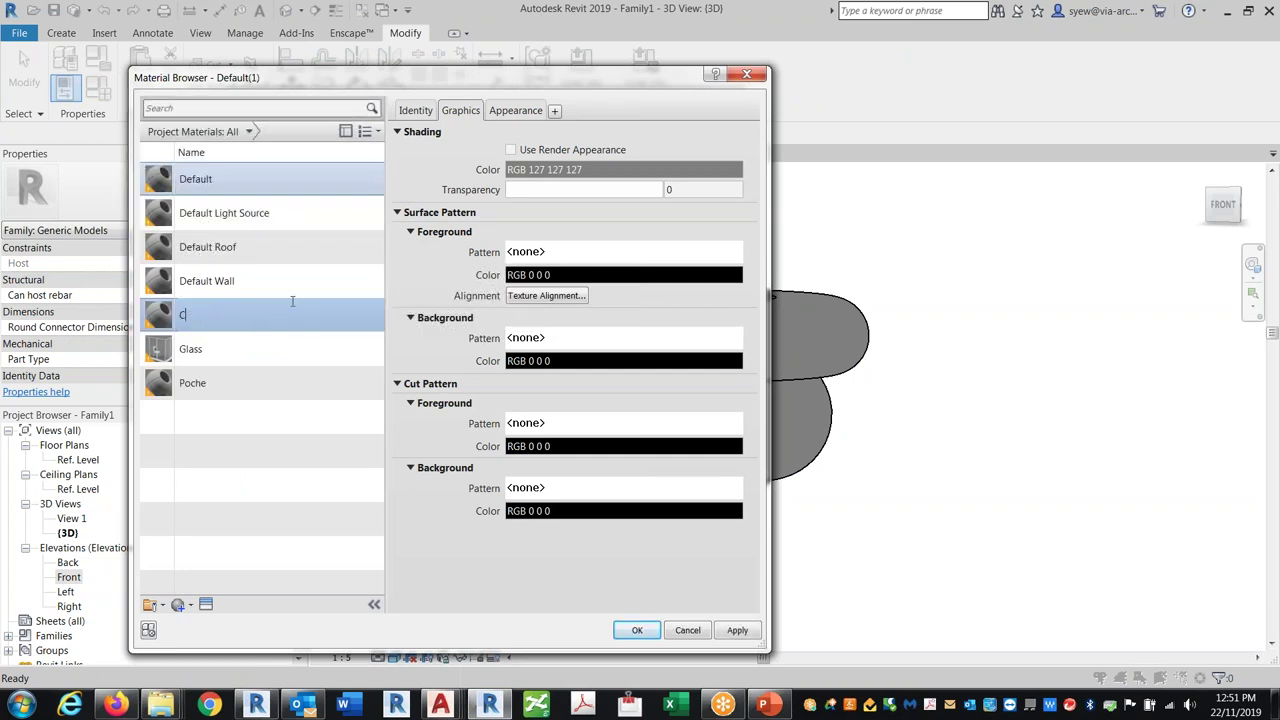
pyautogui.write('Color 1')
pyautogui.press('Return')
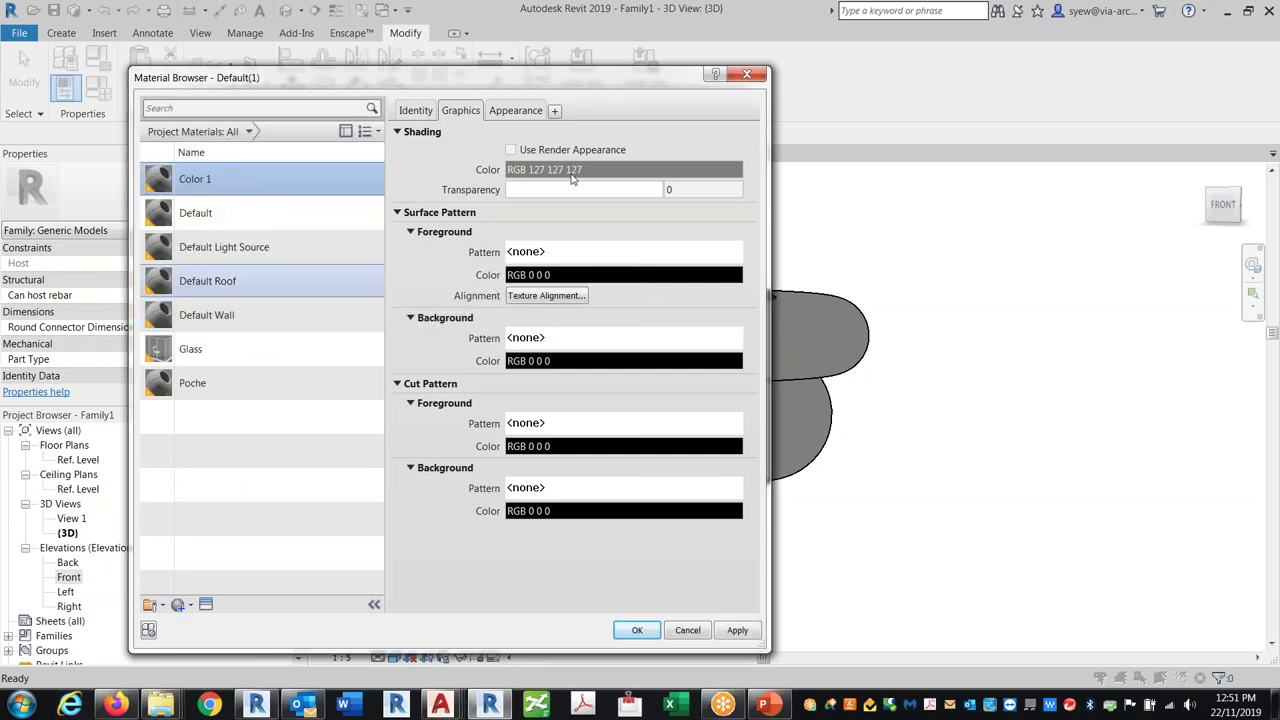
pyautogui.click(206, 604)
pyautogui.click(440, 209)
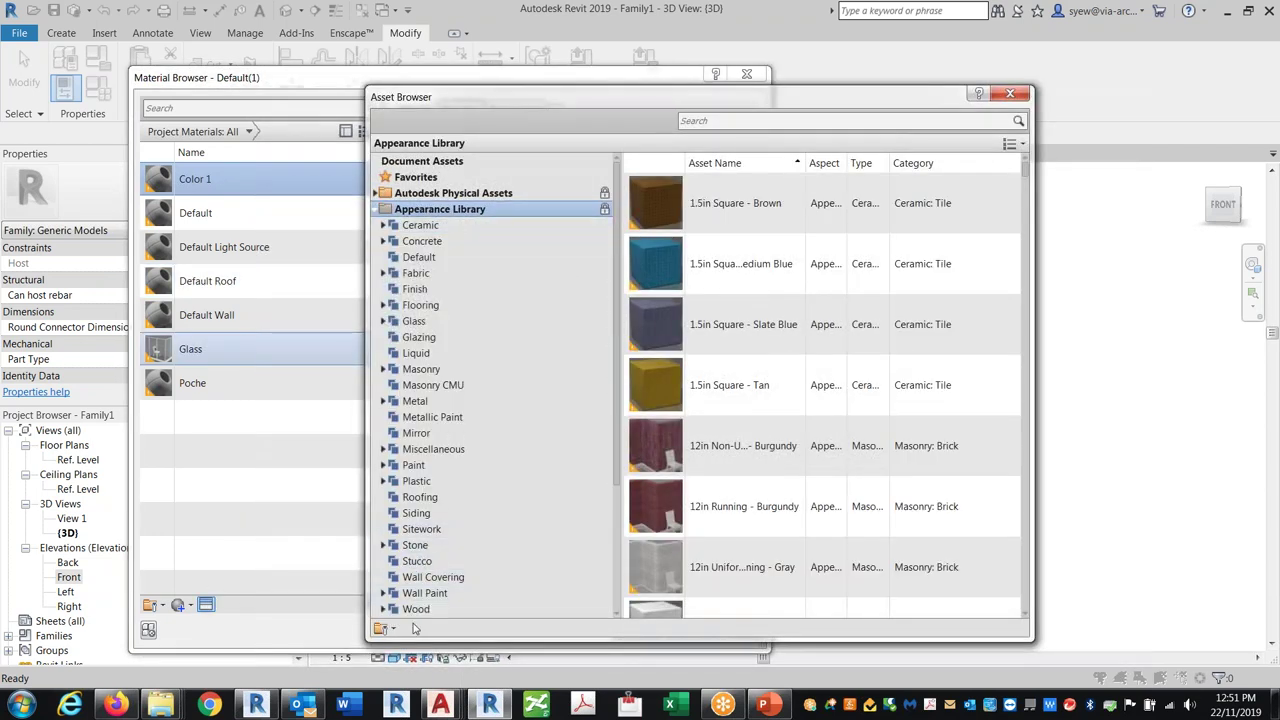
pyautogui.click(424, 593)
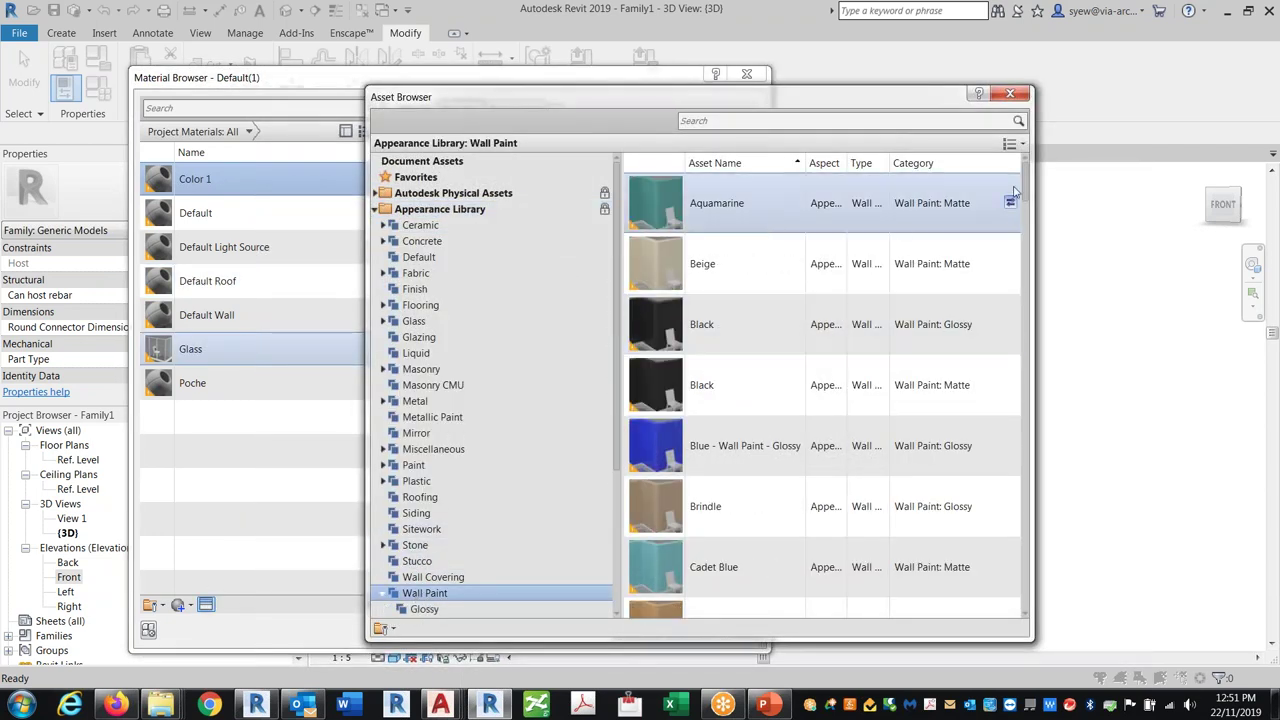
pyautogui.press('Escape')
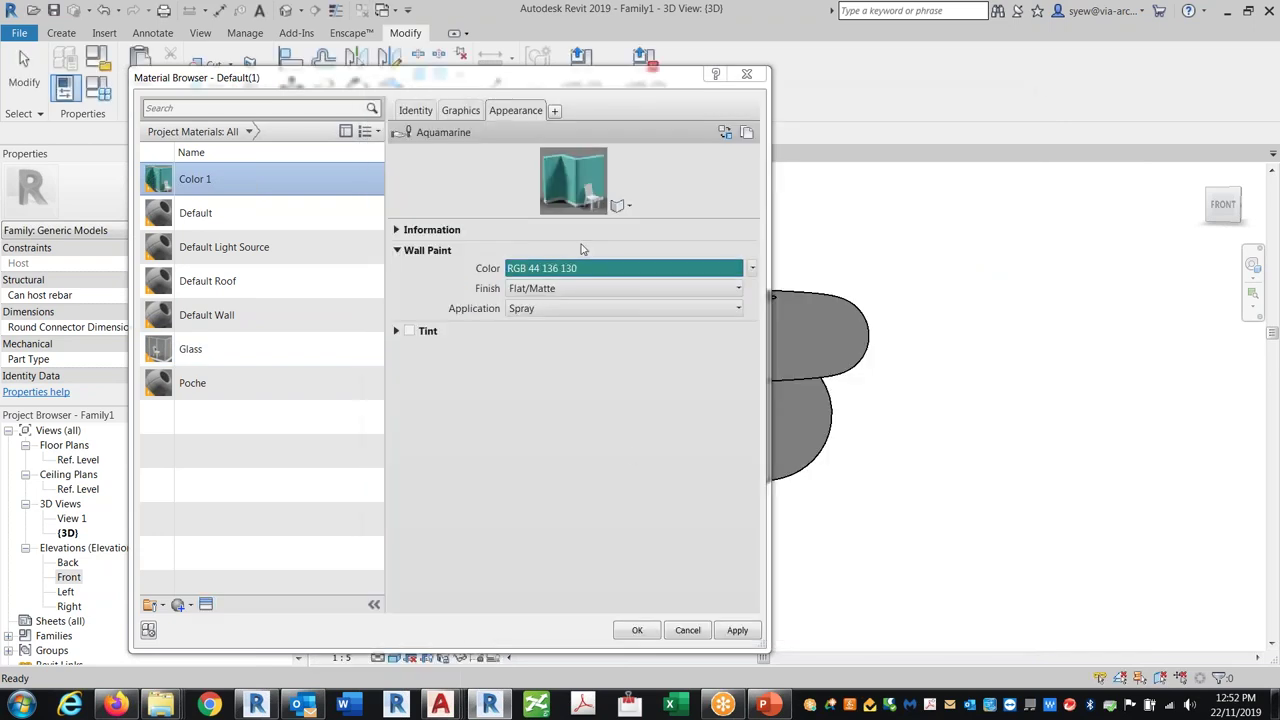
pyautogui.click(640, 632)
# Duplicate Color 1 as Color 2 and give it Chartreuse wall paint.
pyautogui.click(558, 236)
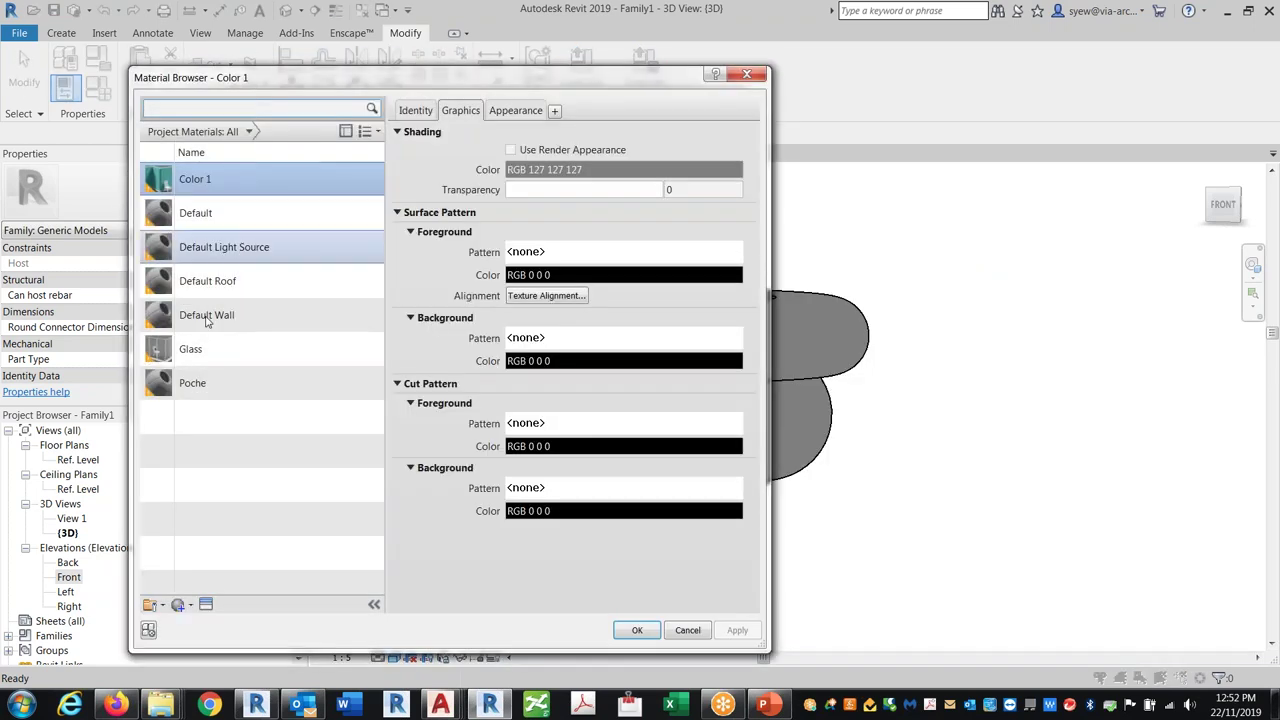
pyautogui.rightClick(214, 178)
pyautogui.click(259, 200)
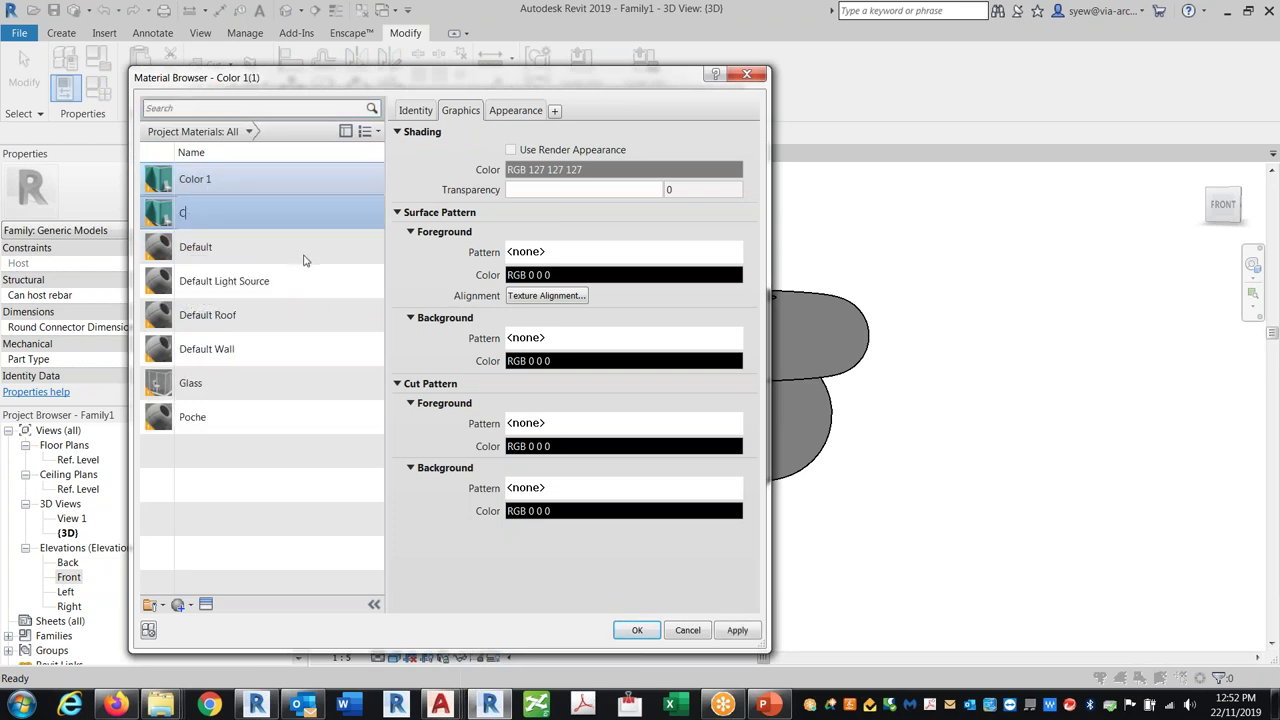
pyautogui.click(206, 605)
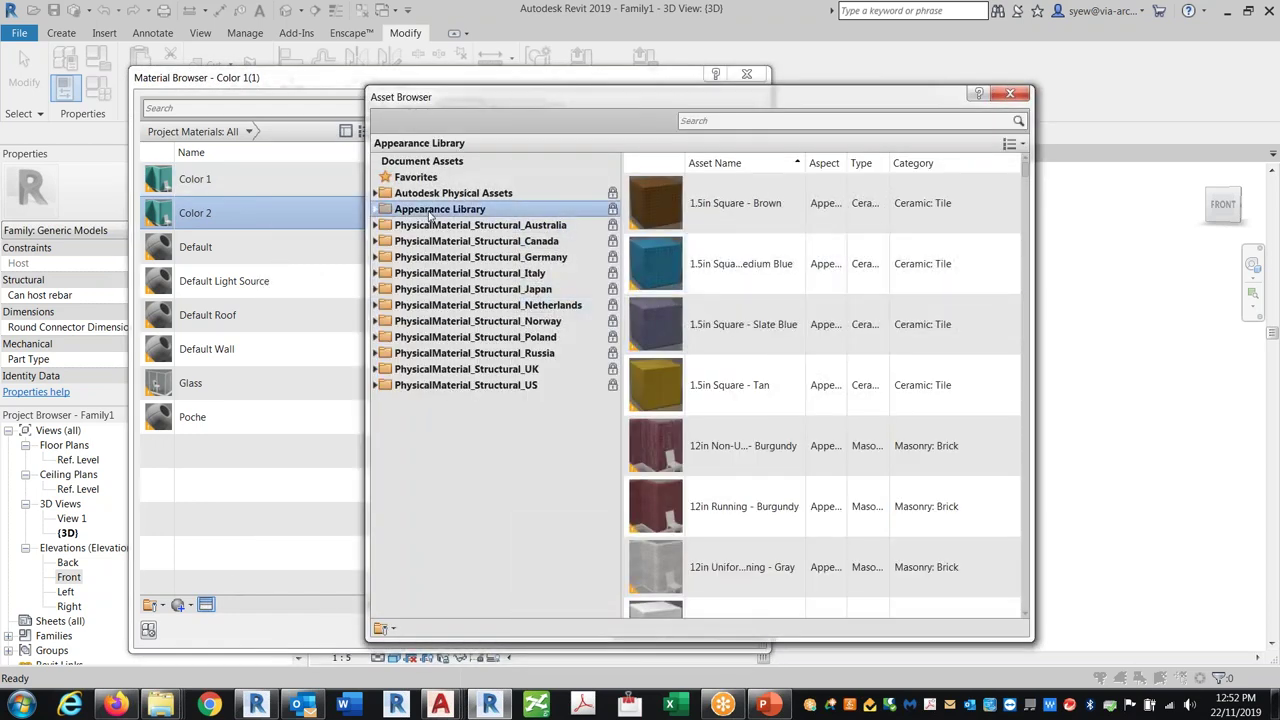
pyautogui.click(430, 213)
pyautogui.click(425, 593)
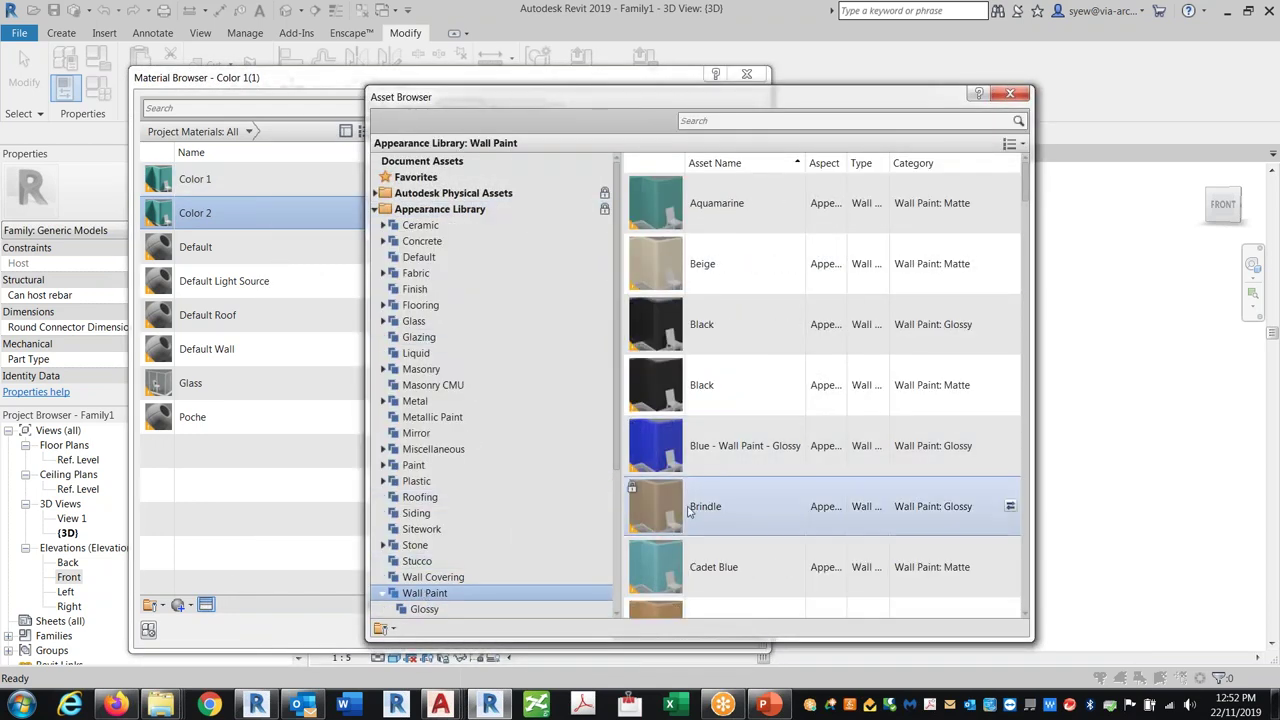
pyautogui.scroll(-5, 740, 480)
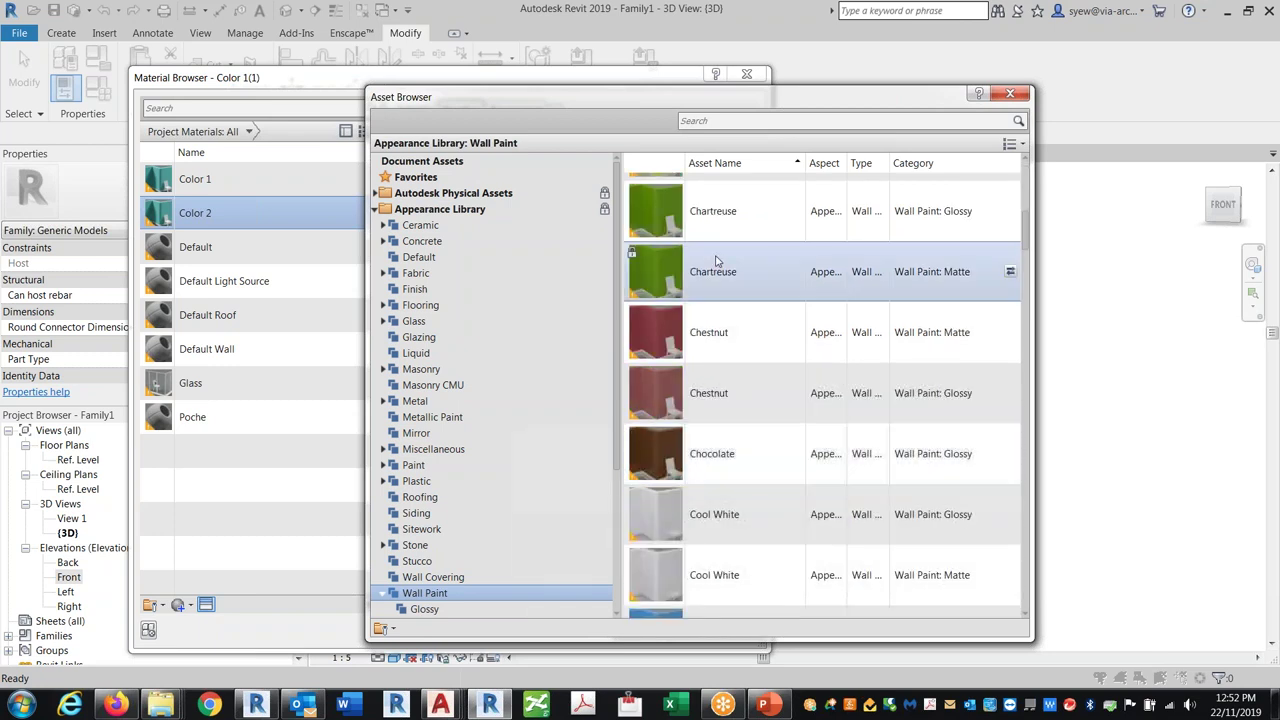
pyautogui.click(1010, 93)
# Duplicate Color 2 as Color 3 with Light Red-Orange matte wall paint, assigned to Material 2.
pyautogui.rightClick(200, 226)
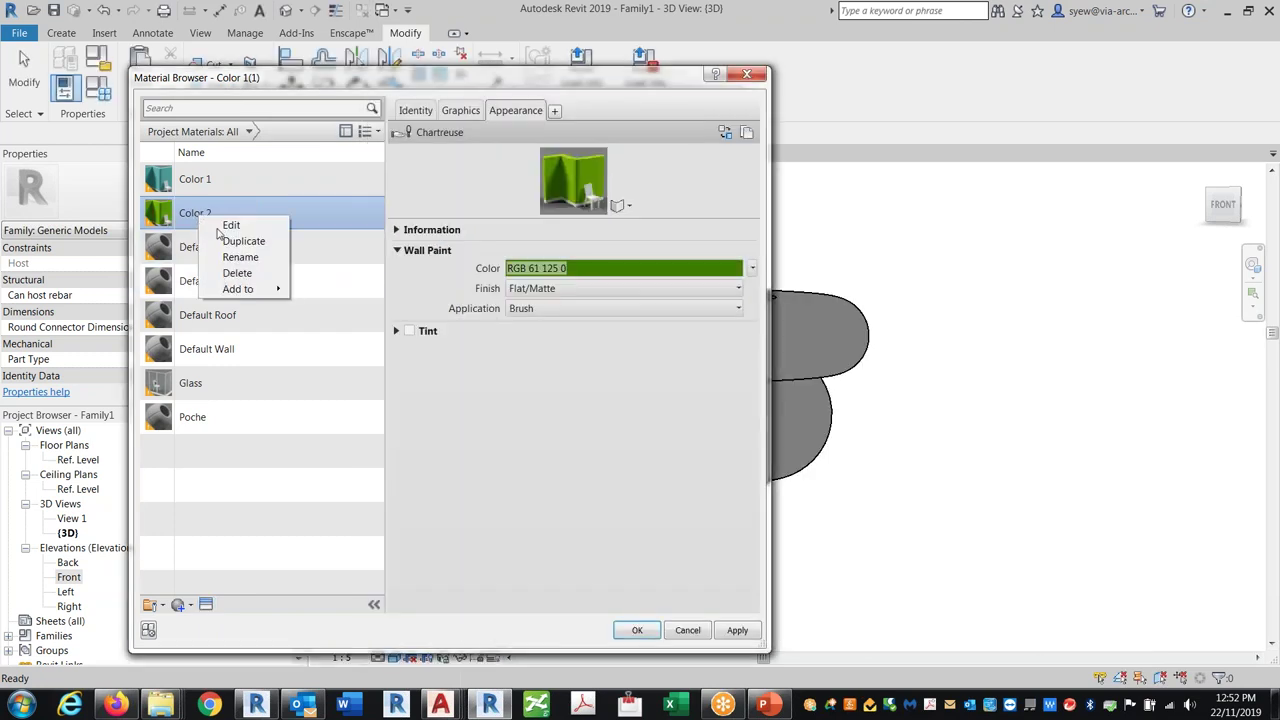
pyautogui.click(227, 239)
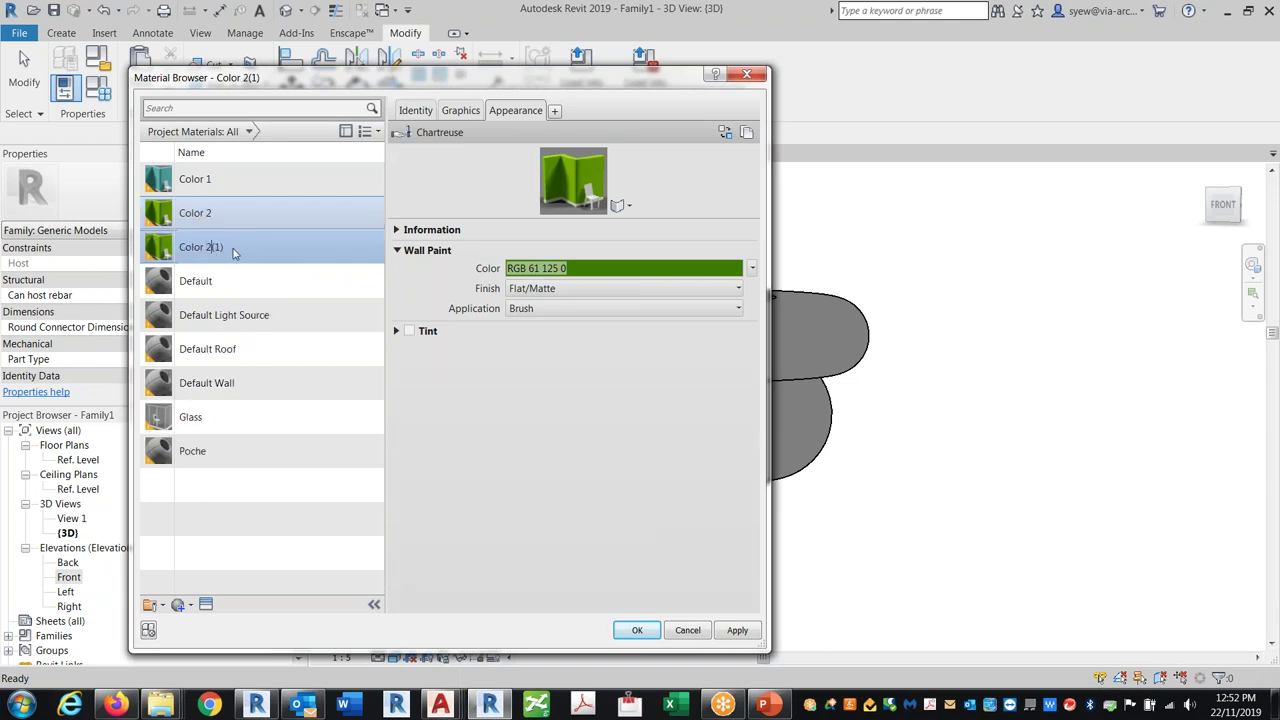
pyautogui.write('Color 3')
pyautogui.press('Return')
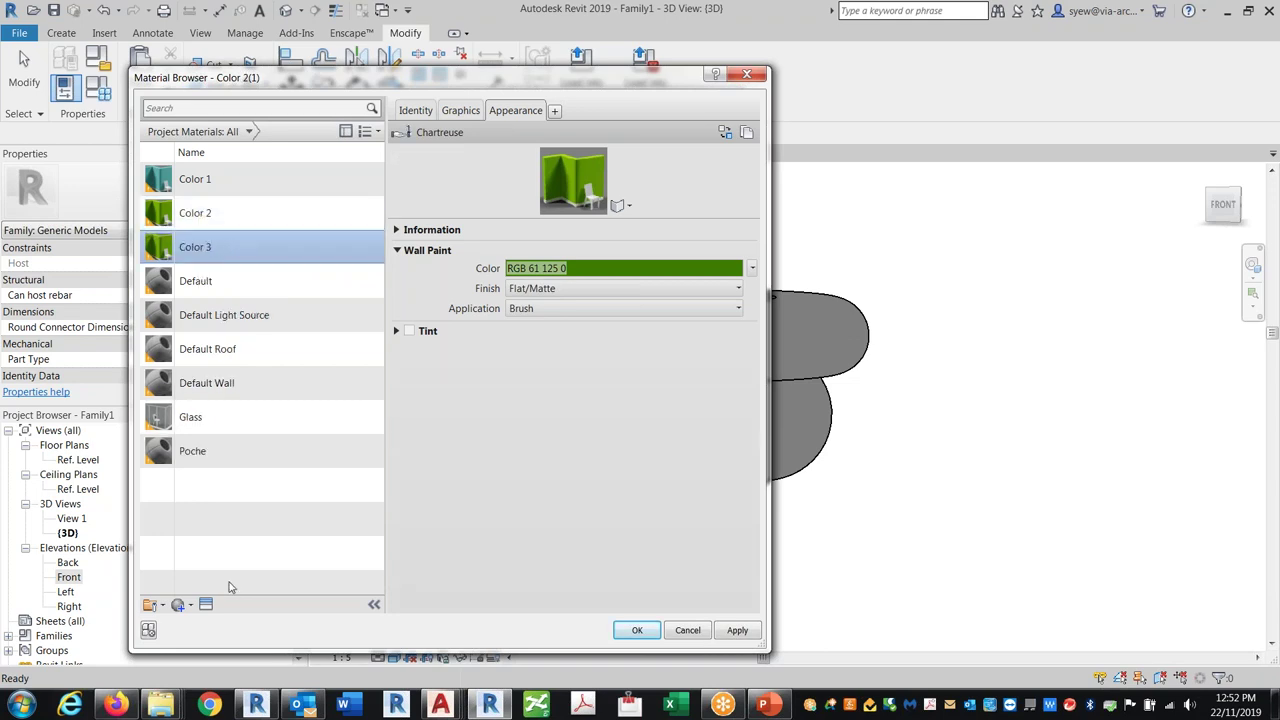
pyautogui.click(206, 606)
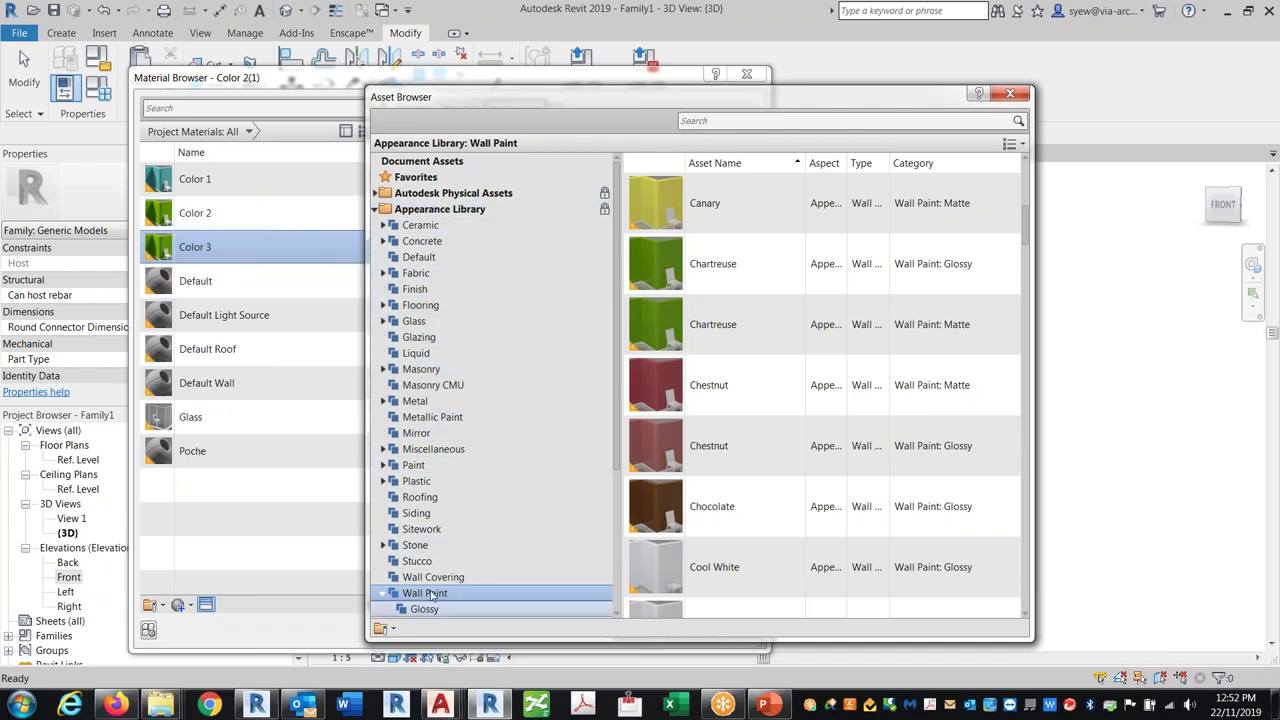
pyautogui.scroll(-2, 514, 300)
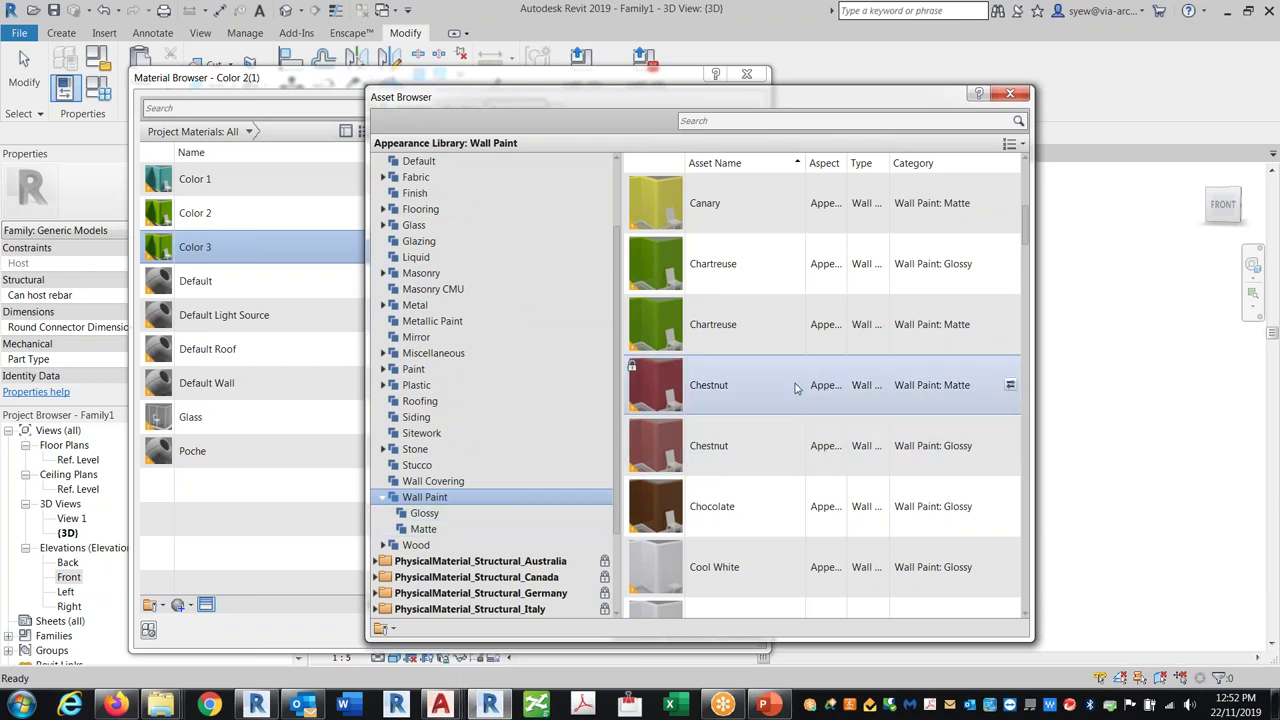
pyautogui.scroll(-5, 770, 388)
pyautogui.scroll(-3, 765, 388)
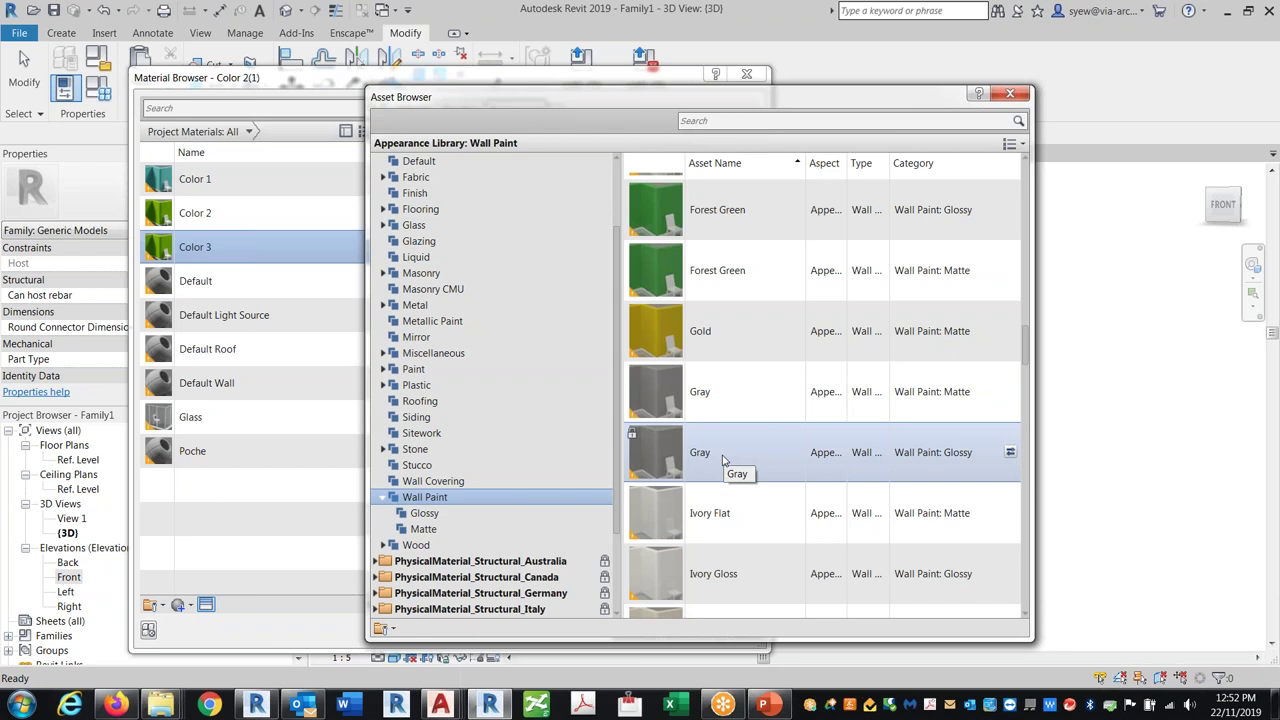
pyautogui.scroll(-4, 746, 440)
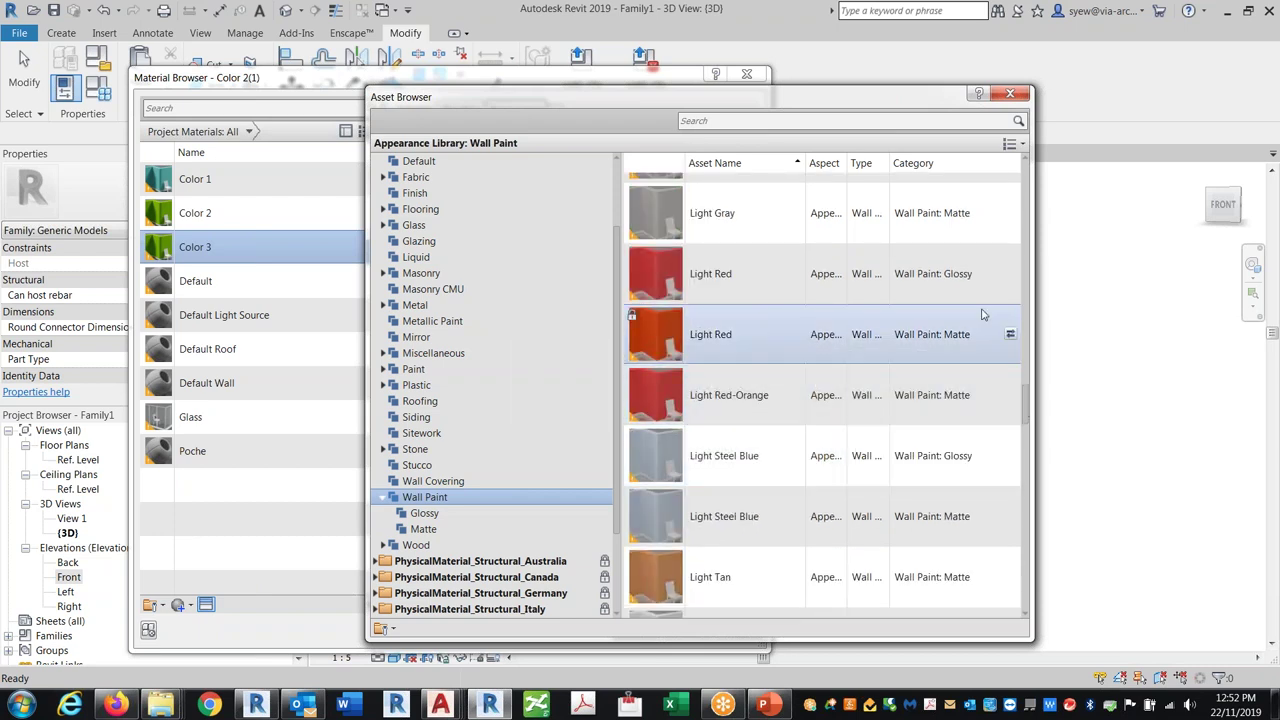
pyautogui.click(1010, 334)
pyautogui.click(1010, 93)
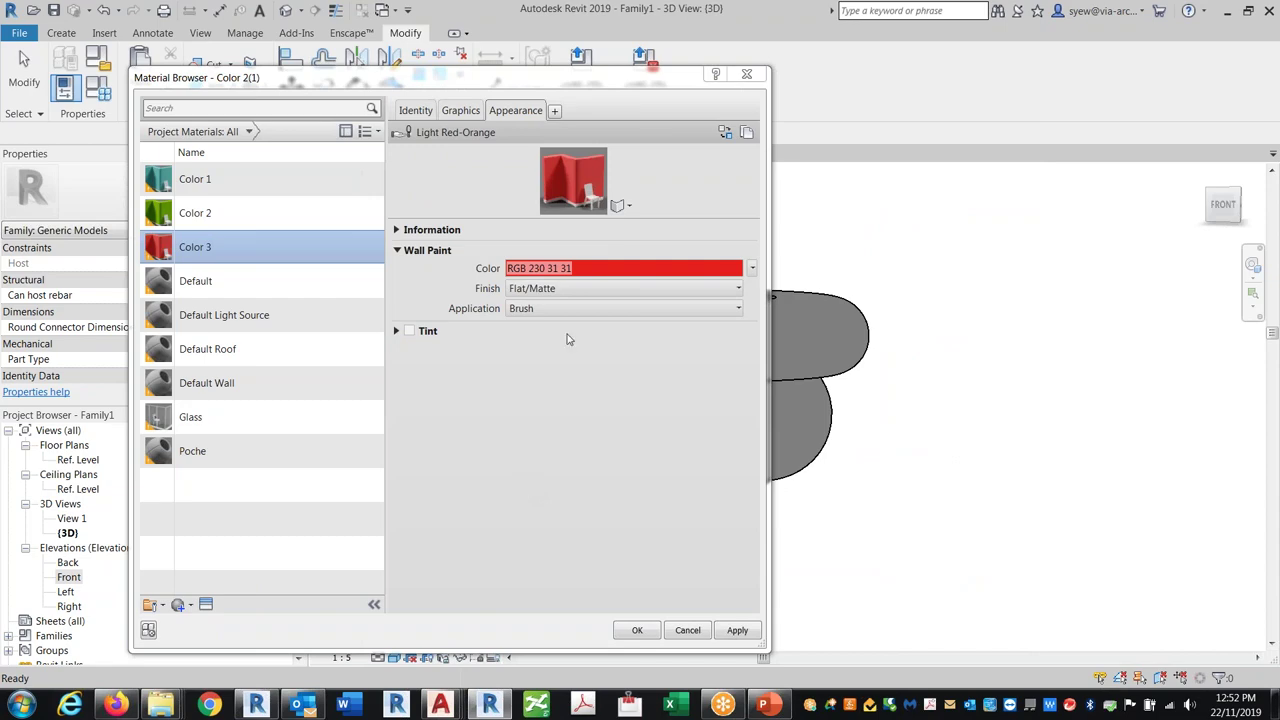
pyautogui.click(633, 630)
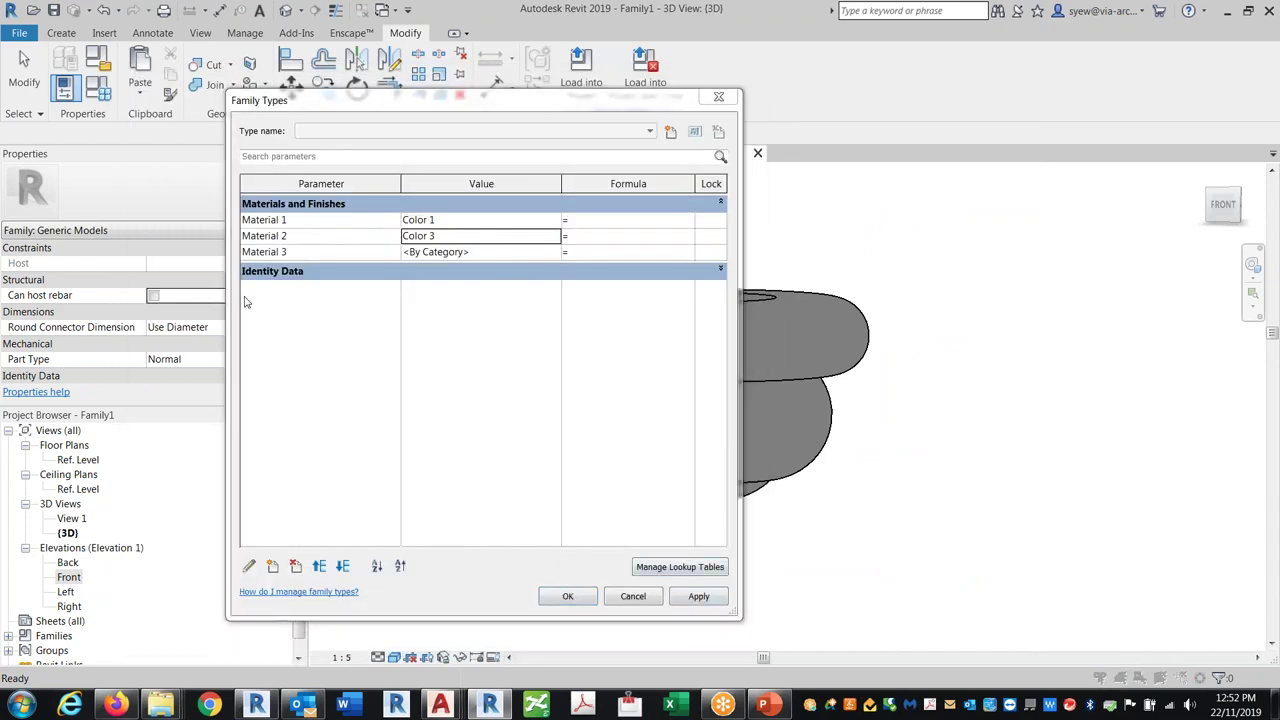
# Set Material 2 to Color 2 and Material 3 to Color 3 in Family Types.
pyautogui.click(555, 235)
pyautogui.click(198, 214)
pyautogui.press('Return')
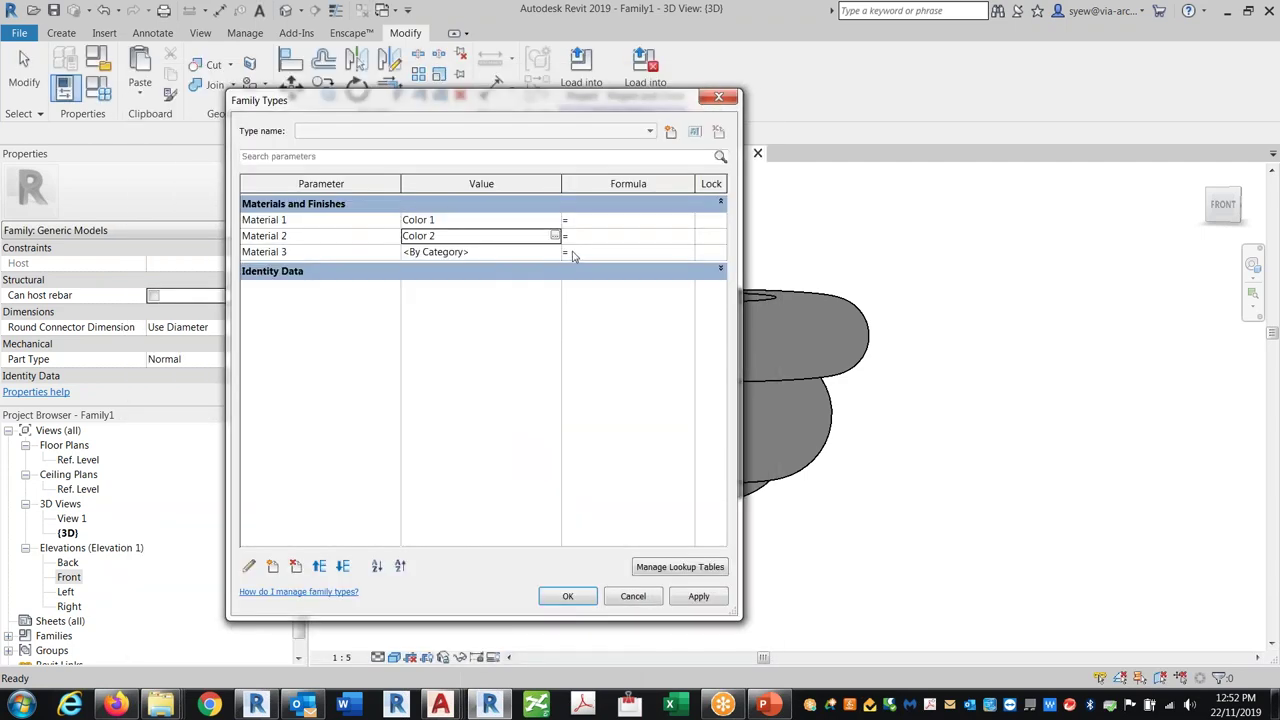
pyautogui.click(557, 252)
pyautogui.click(555, 251)
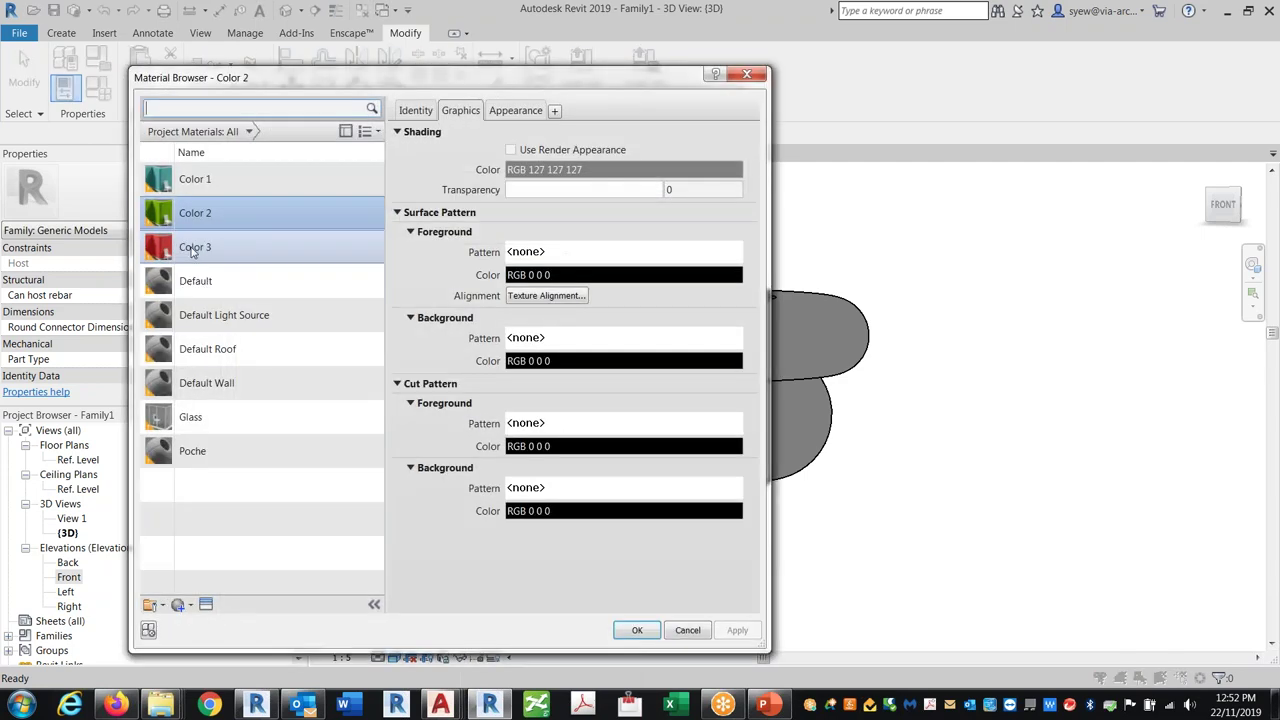
pyautogui.click(637, 630)
pyautogui.click(569, 594)
# Paint the model's faces with Material 3 (param) and Material 2 (param).
pyautogui.keyDown('shift'); pyautogui.moveTo(850, 540); pyautogui.dragTo(800, 365, button='middle'); pyautogui.keyUp('shift')
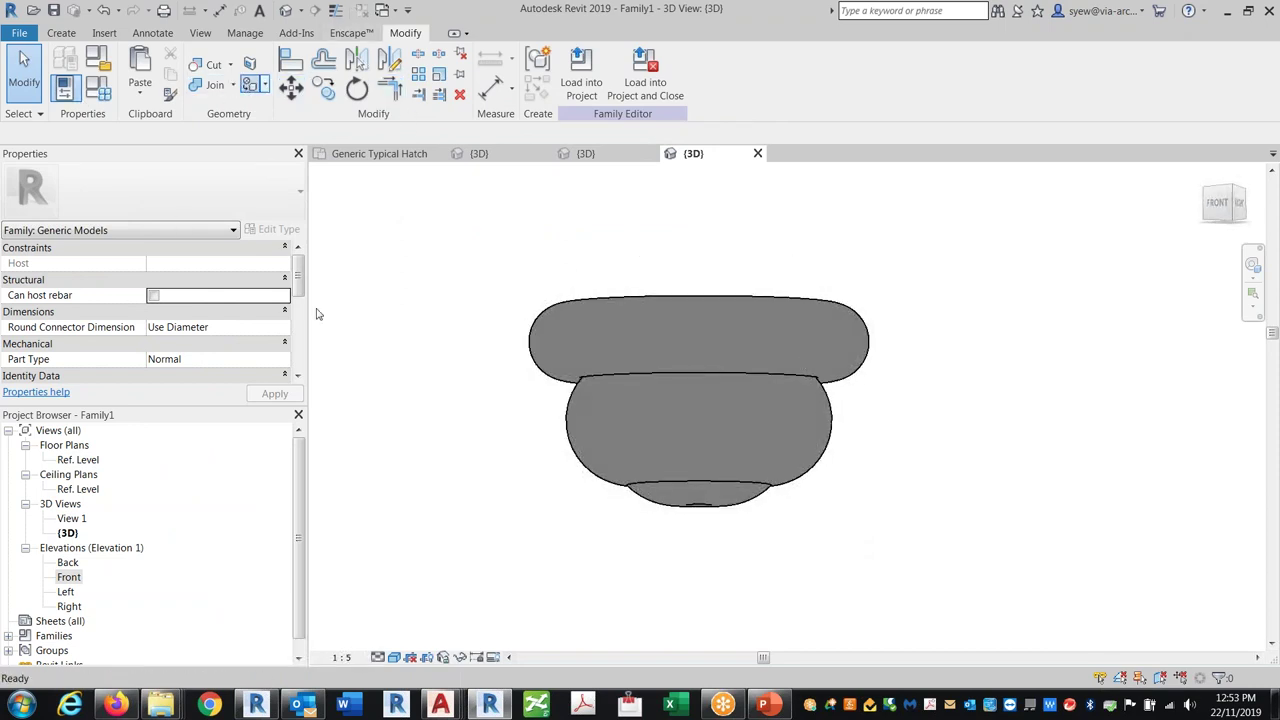
pyautogui.click(245, 87)
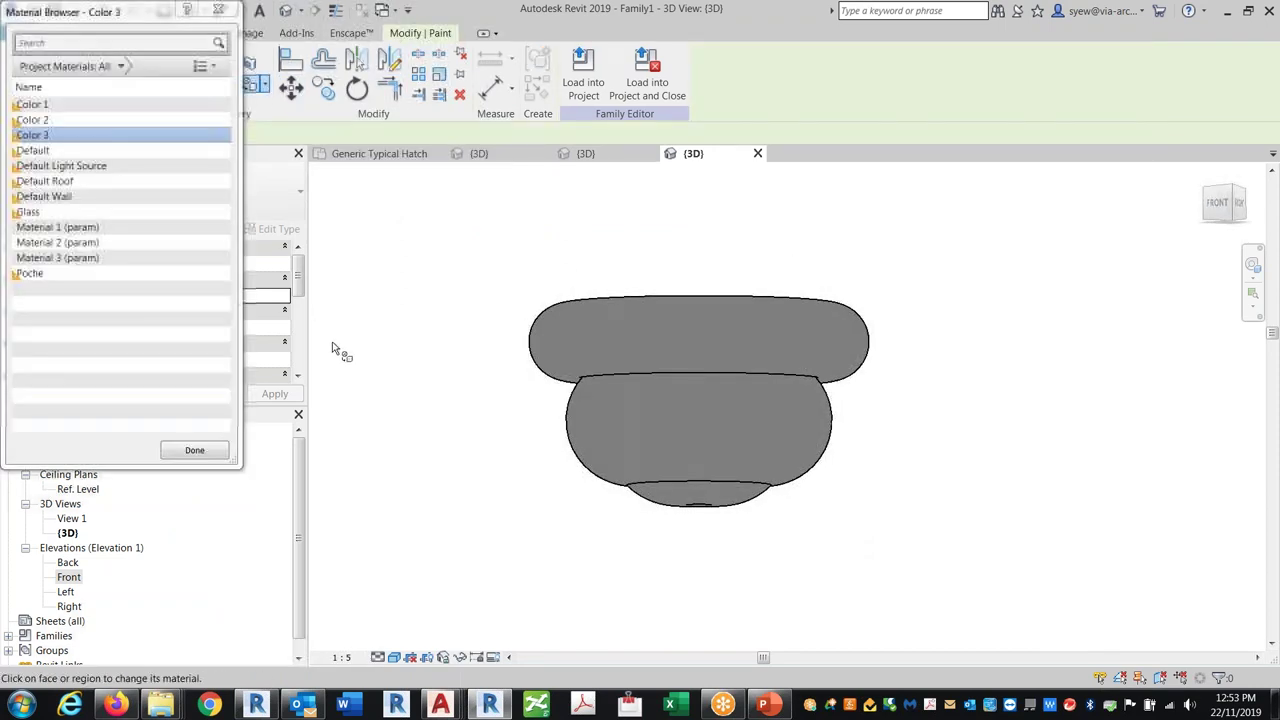
pyautogui.click(72, 260)
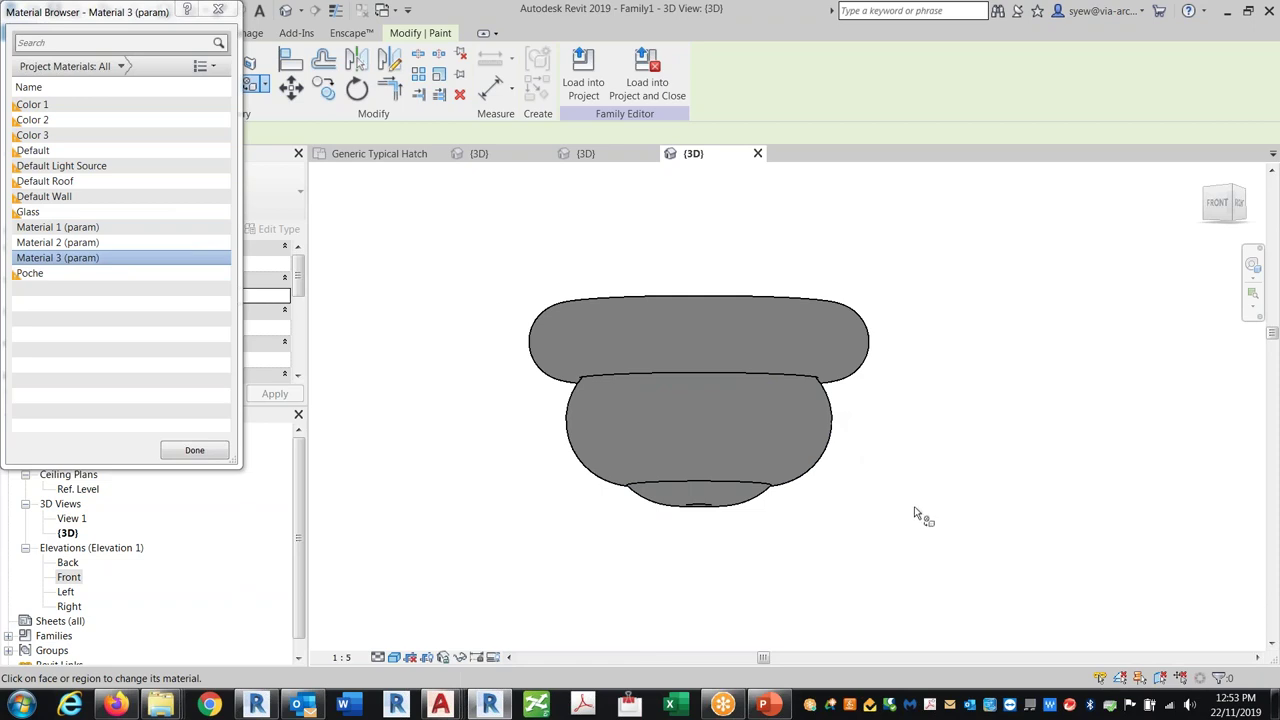
pyautogui.keyDown('shift'); pyautogui.moveTo(905, 505); pyautogui.dragTo(700, 530, button='middle'); pyautogui.keyUp('shift')
pyautogui.click(60, 242)
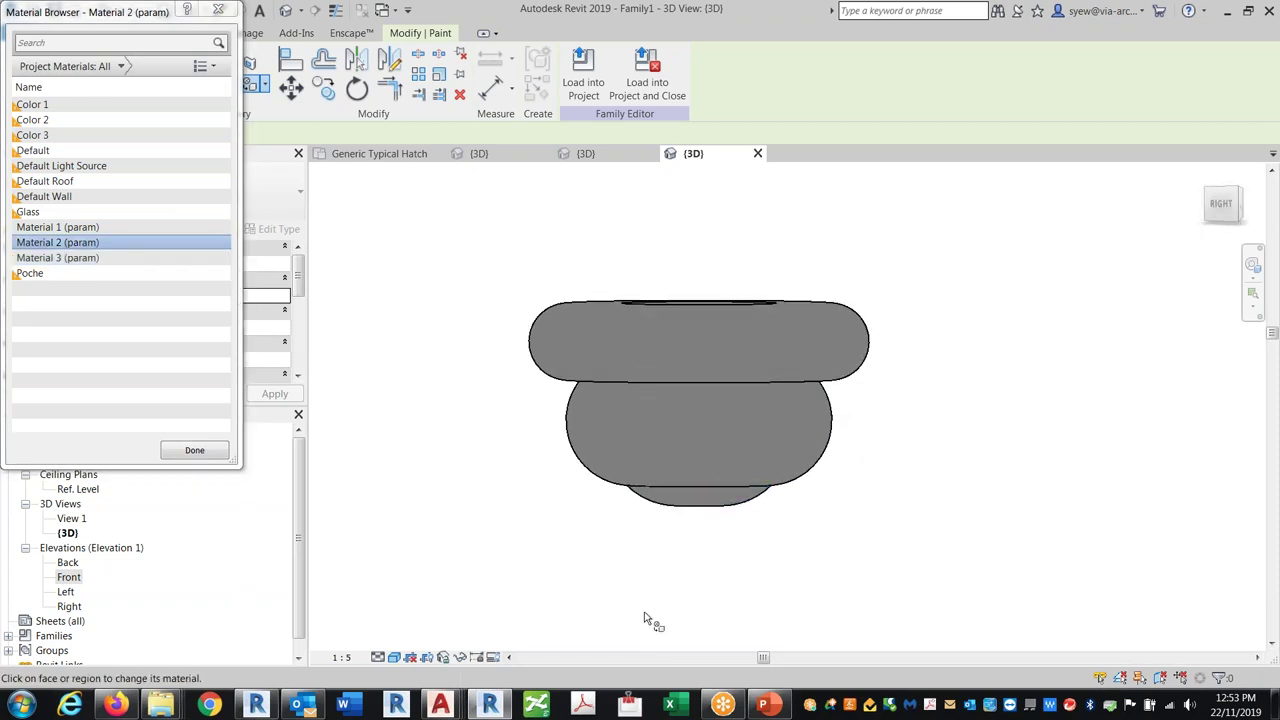
pyautogui.click(186, 452)
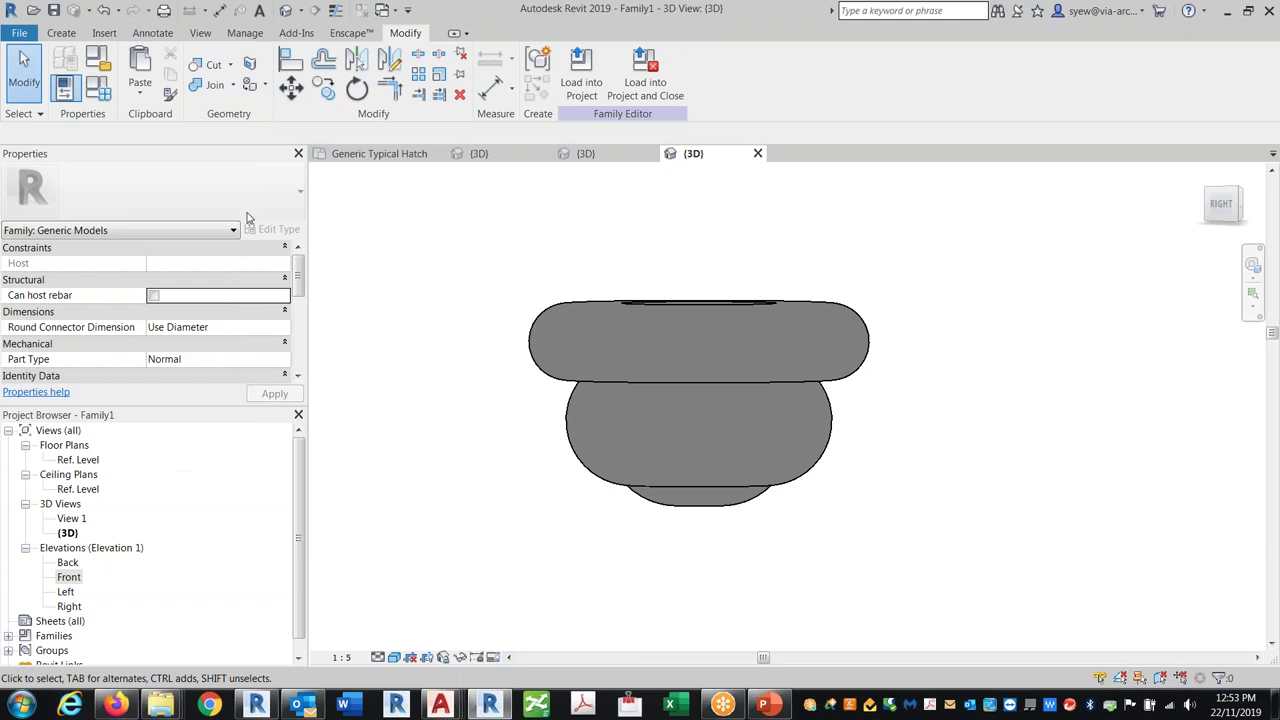
# Turn on Use Render Appearance for the Color 1, Color 2 and Color 3 materials.
pyautogui.click(99, 91)
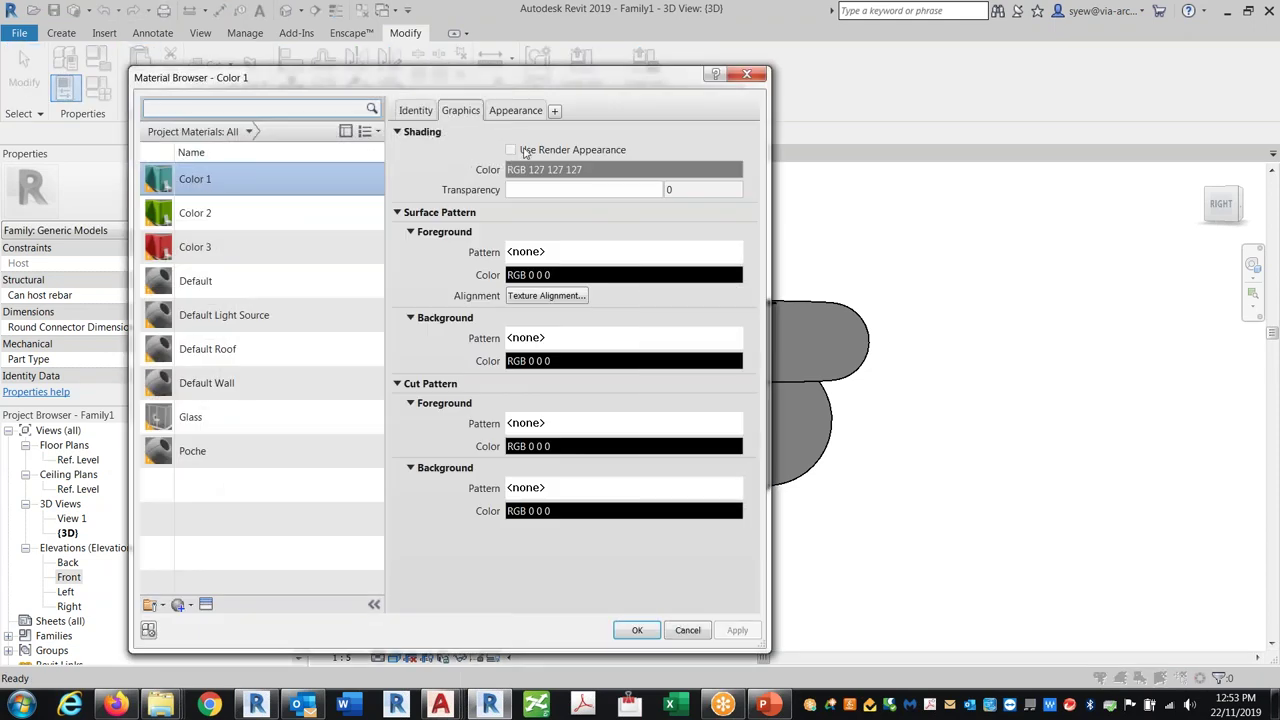
pyautogui.click(511, 150)
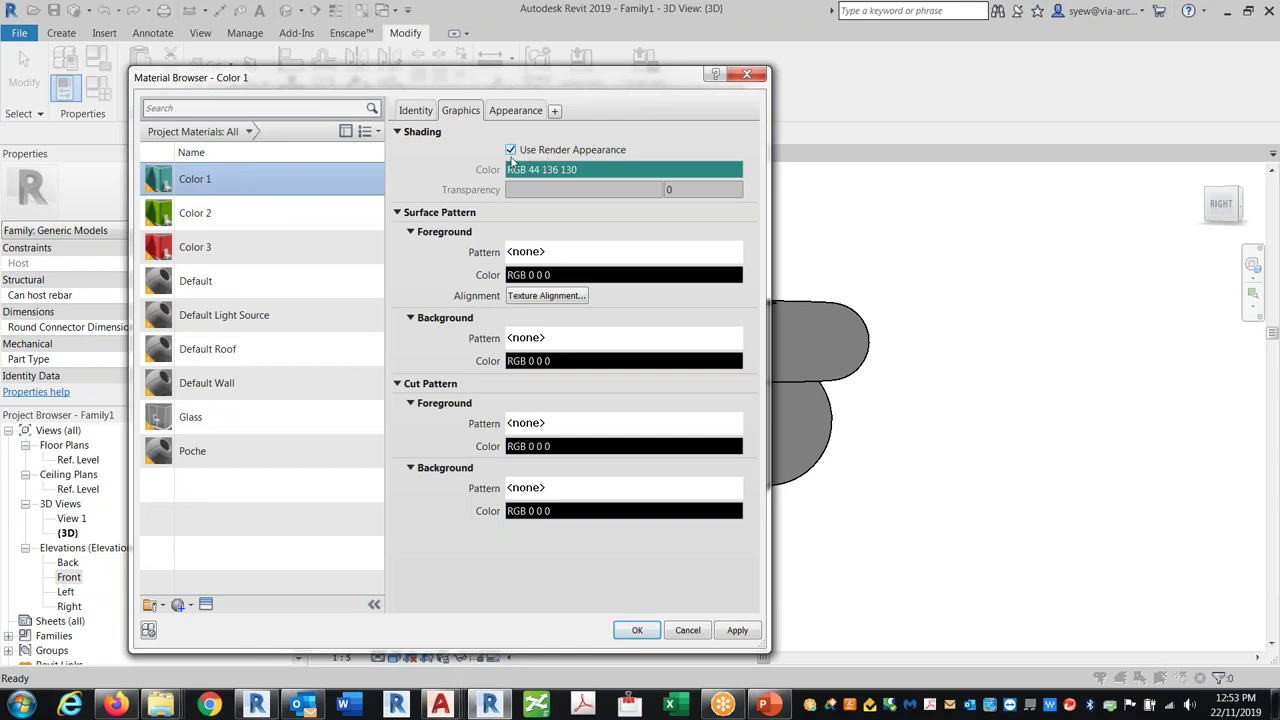
pyautogui.press('Down')
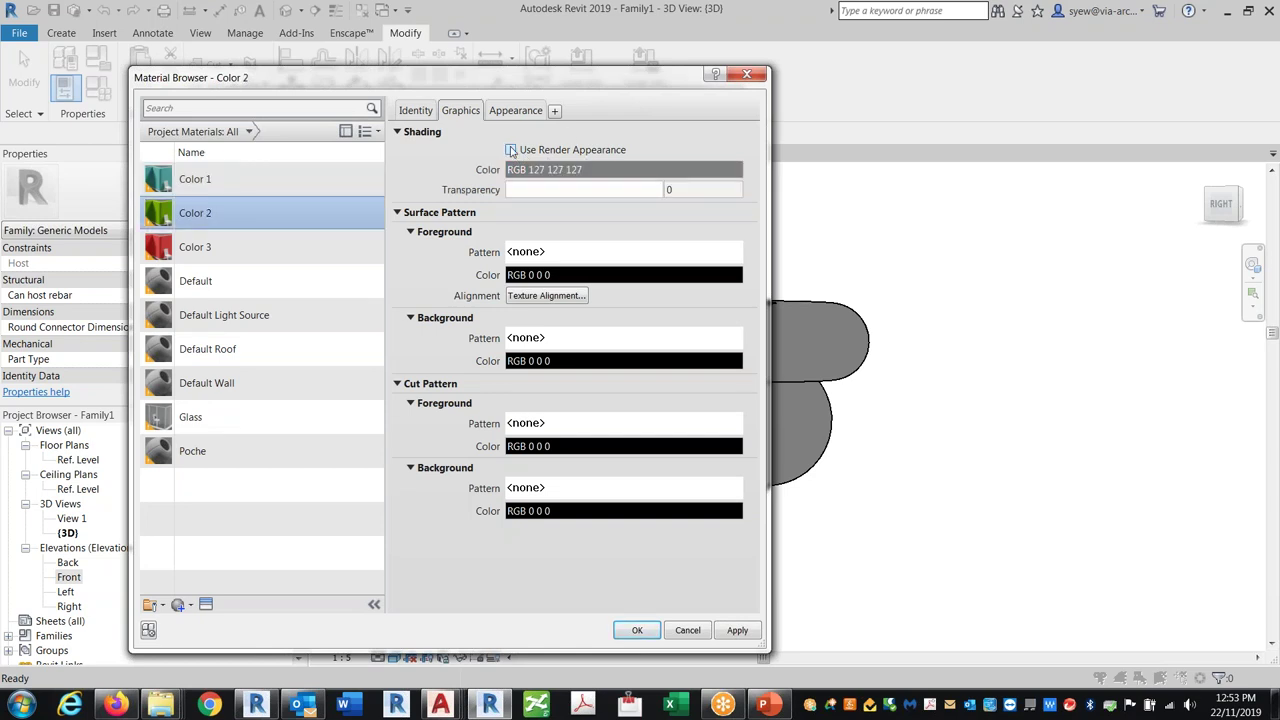
pyautogui.click(511, 150)
pyautogui.keyDown('ctrl'); pyautogui.click(180, 250); pyautogui.keyUp('ctrl')
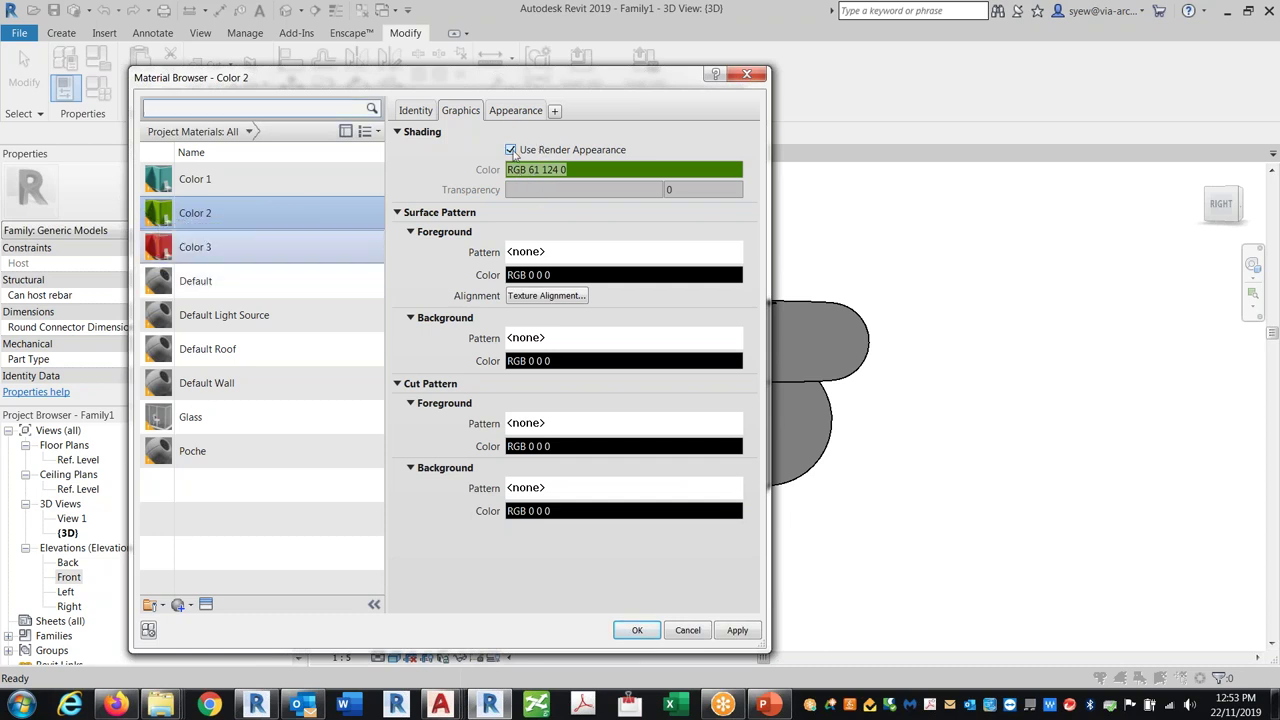
pyautogui.click(190, 250)
pyautogui.click(511, 150)
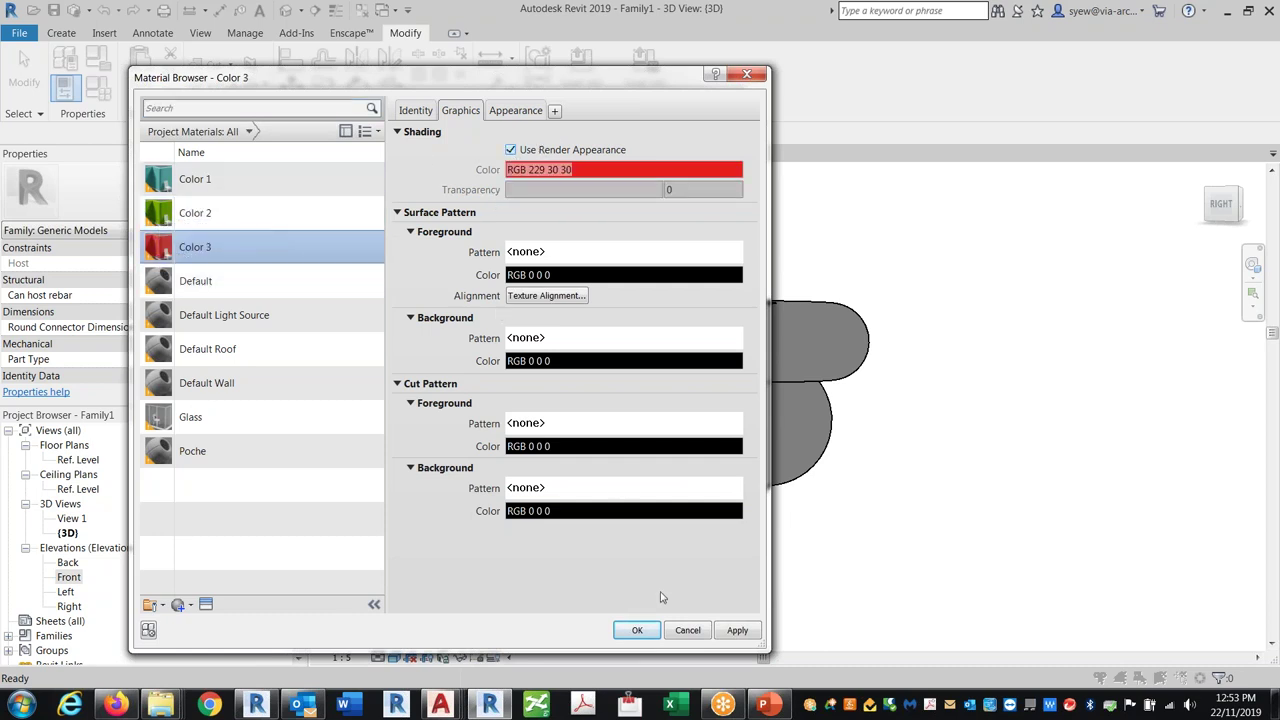
pyautogui.click(637, 631)
pyautogui.click(570, 596)
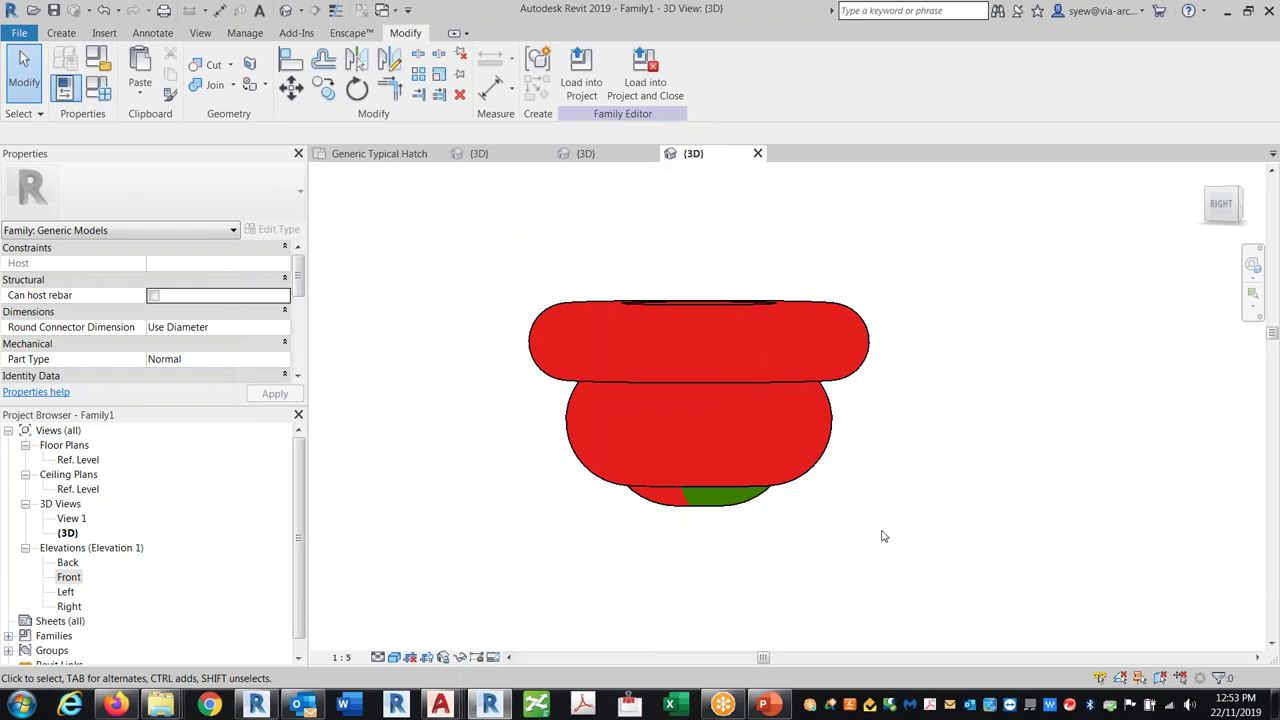
# Paint the middle tier's left half with Material 2 (param) so it turns green.
pyautogui.keyDown('shift'); pyautogui.moveTo(899, 419); pyautogui.dragTo(905, 320, button='middle'); pyautogui.keyUp('shift')
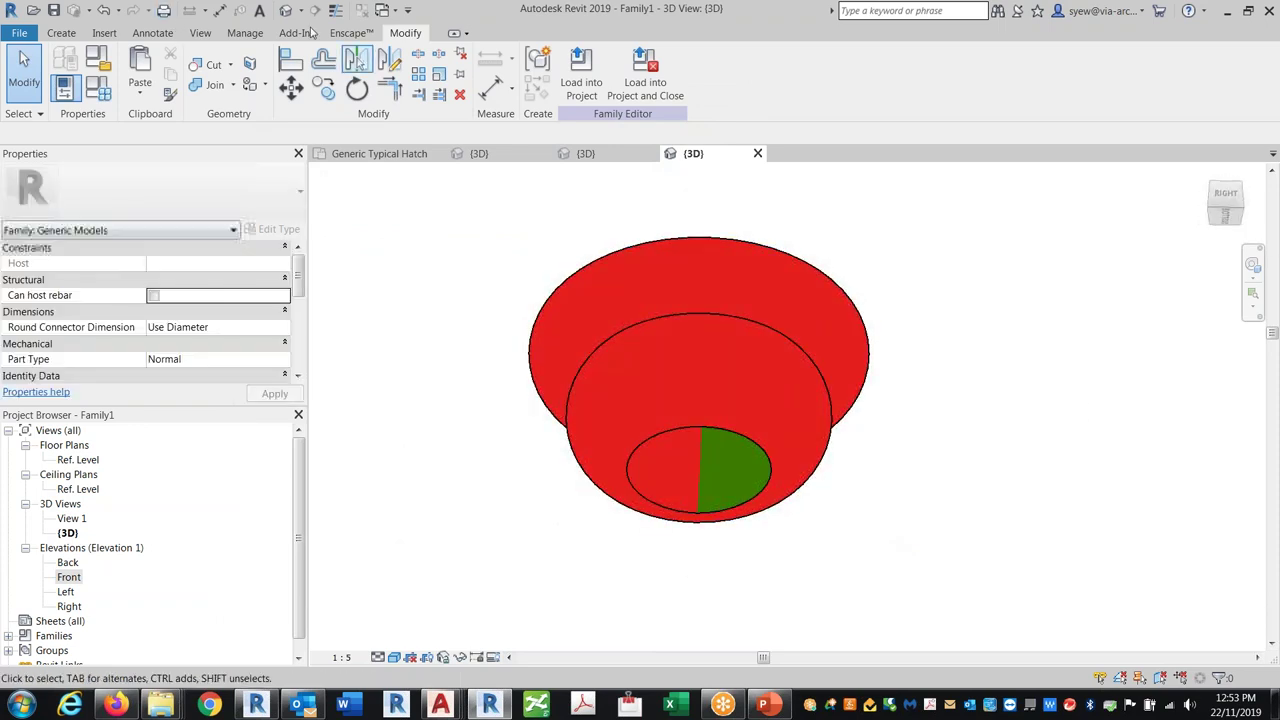
pyautogui.click(250, 86)
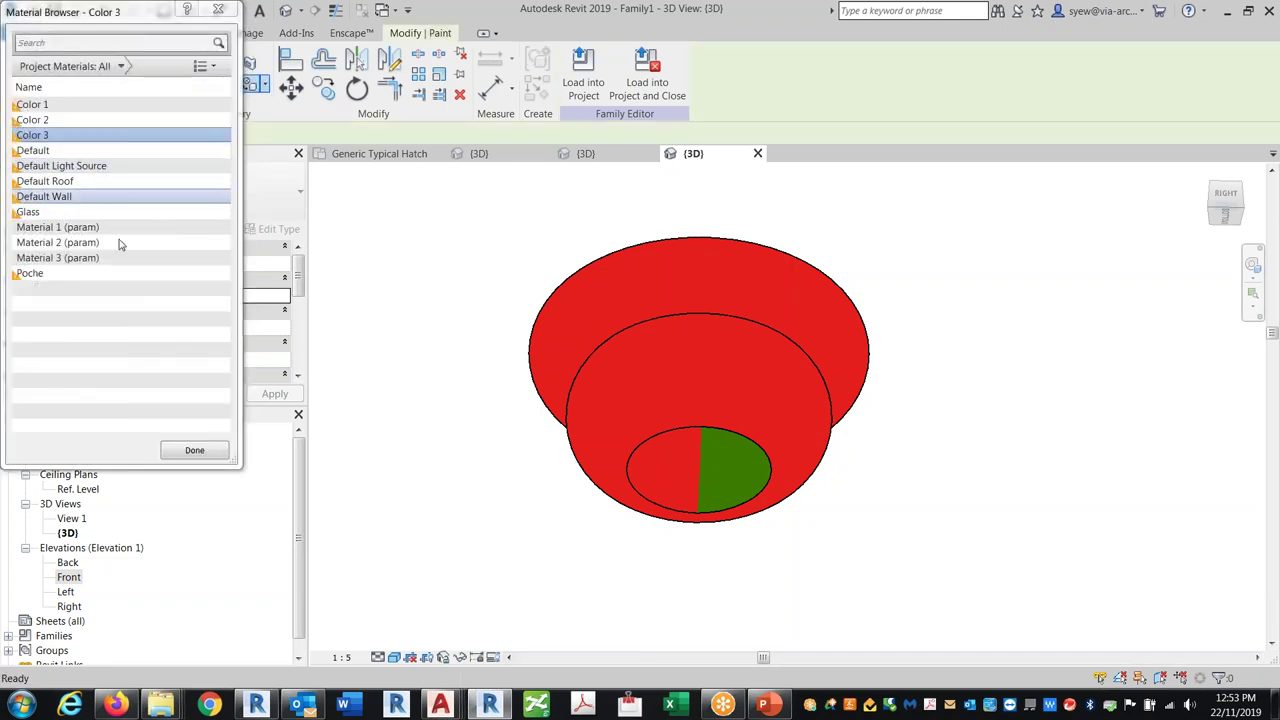
pyautogui.click(66, 243)
pyautogui.click(592, 379)
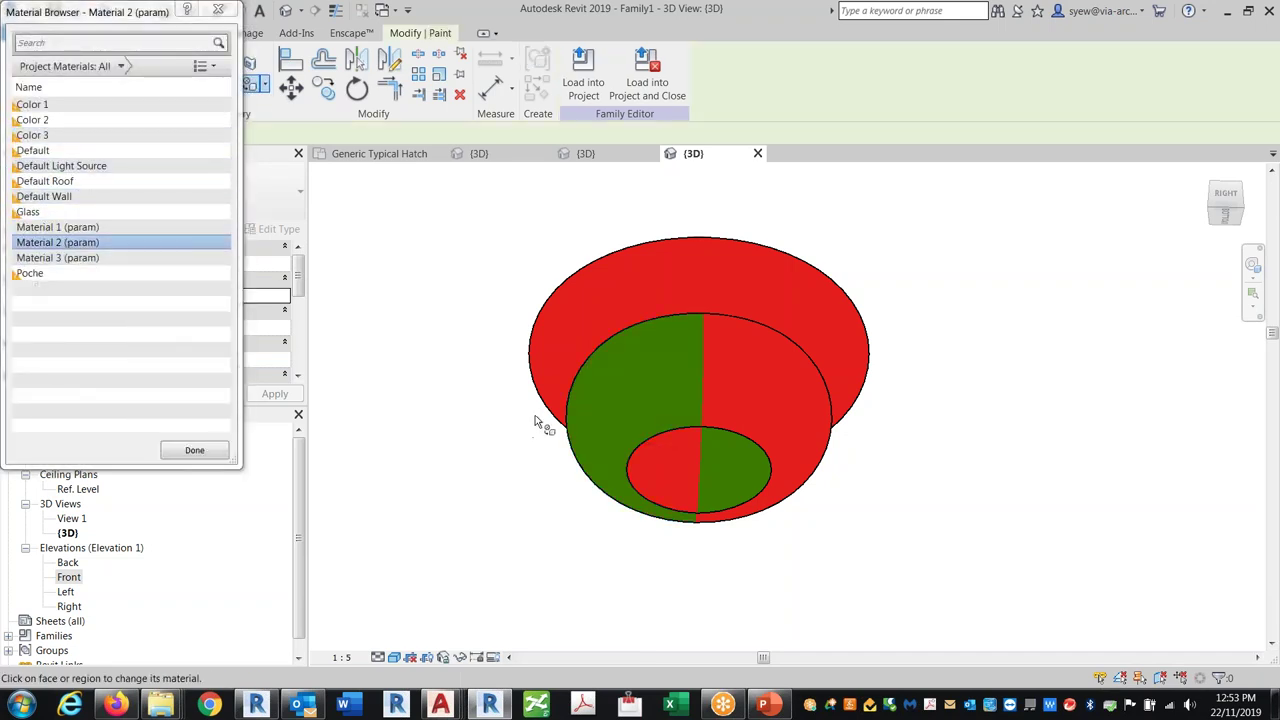
pyautogui.click(60, 257)
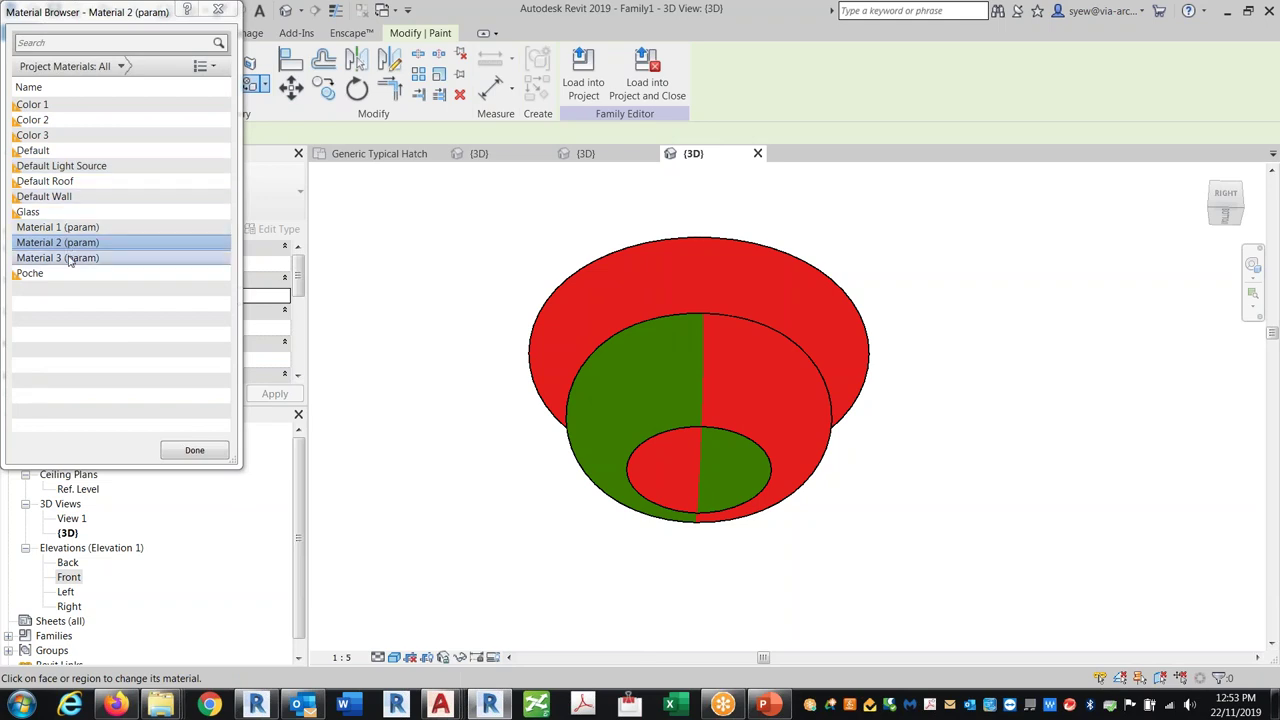
pyautogui.click(22, 227)
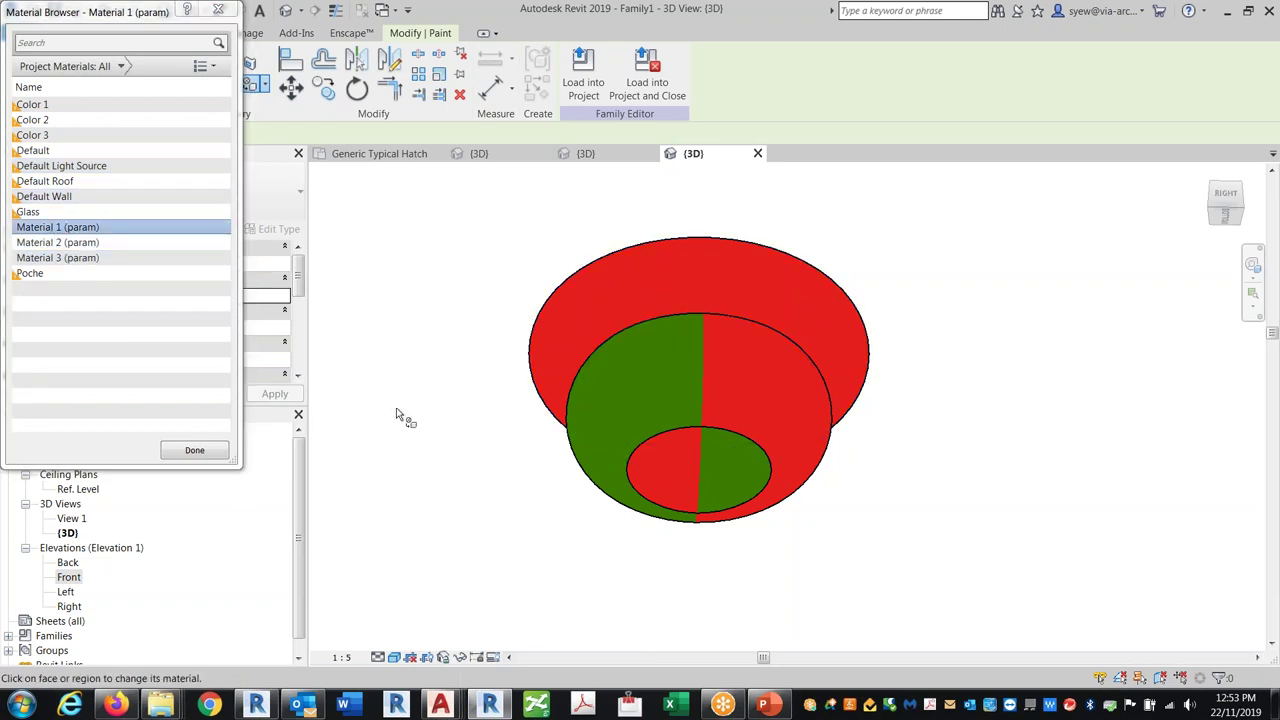
pyautogui.press('Escape')
pyautogui.moveTo(757, 549)
pyautogui.keyDown('shift'); pyautogui.mouseDown(button='middle')
pyautogui.moveTo(923, 409)
pyautogui.moveTo(998, 545)
pyautogui.moveTo(1040, 300)
pyautogui.mouseUp(button='middle'); pyautogui.keyUp('shift')
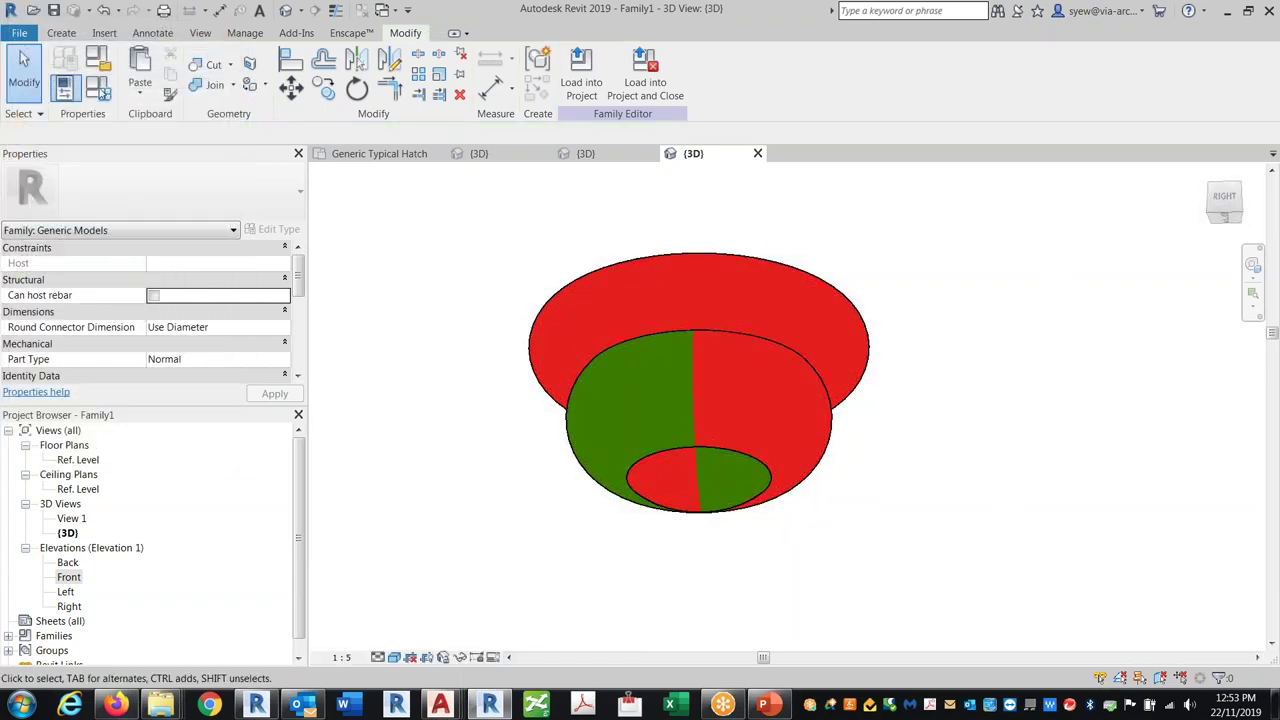
pyautogui.click(98, 88)
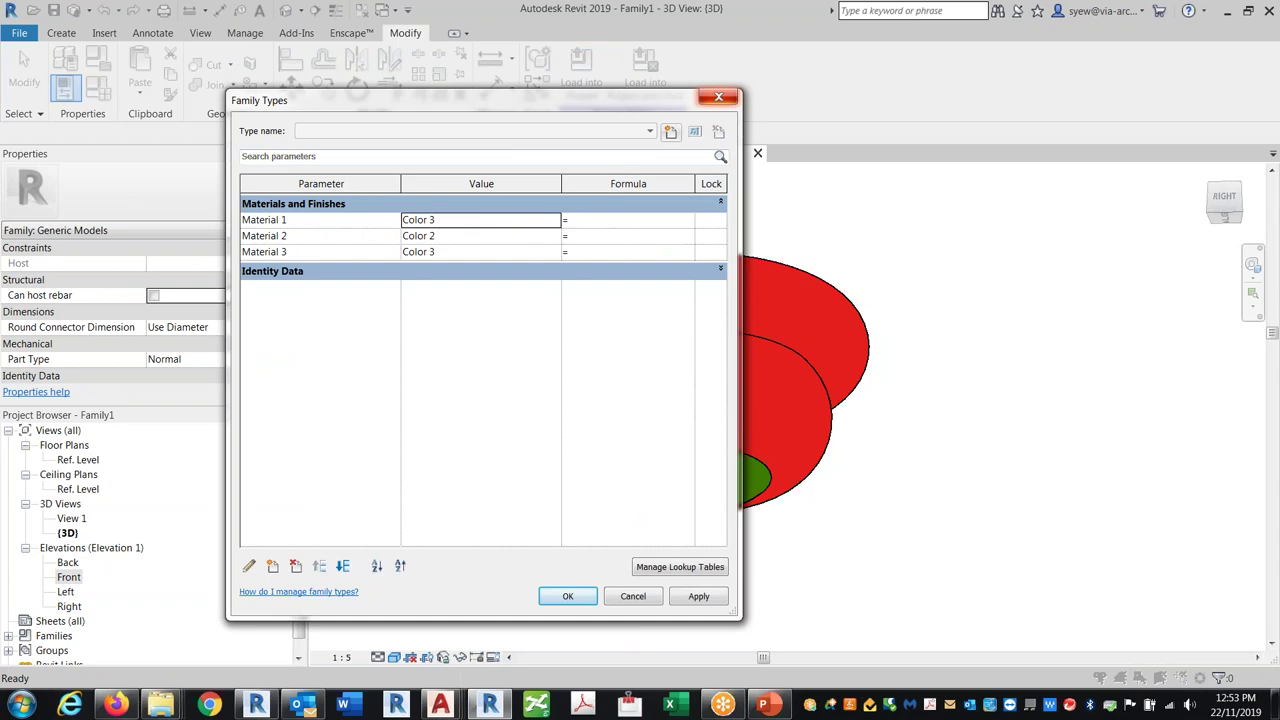
# Assign Color 1 to the Material 1 parameter in Family Types so its faces turn teal.
pyautogui.click(557, 220)
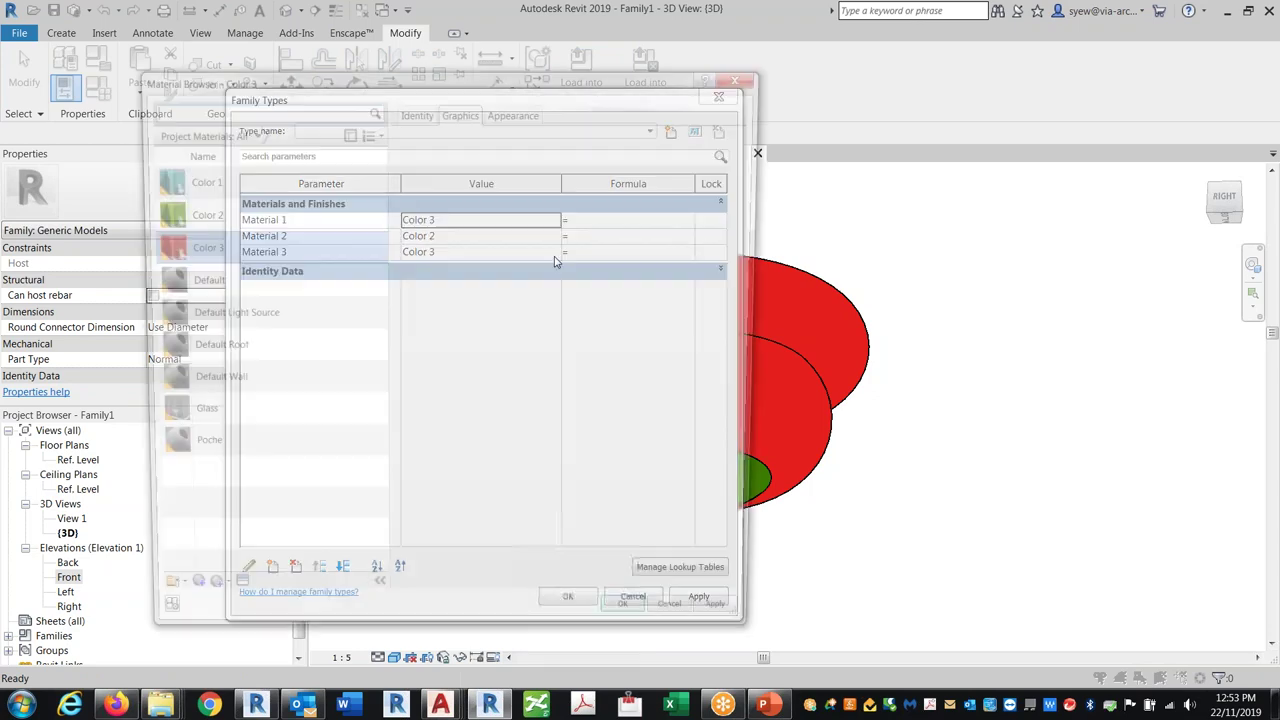
pyautogui.click(637, 630)
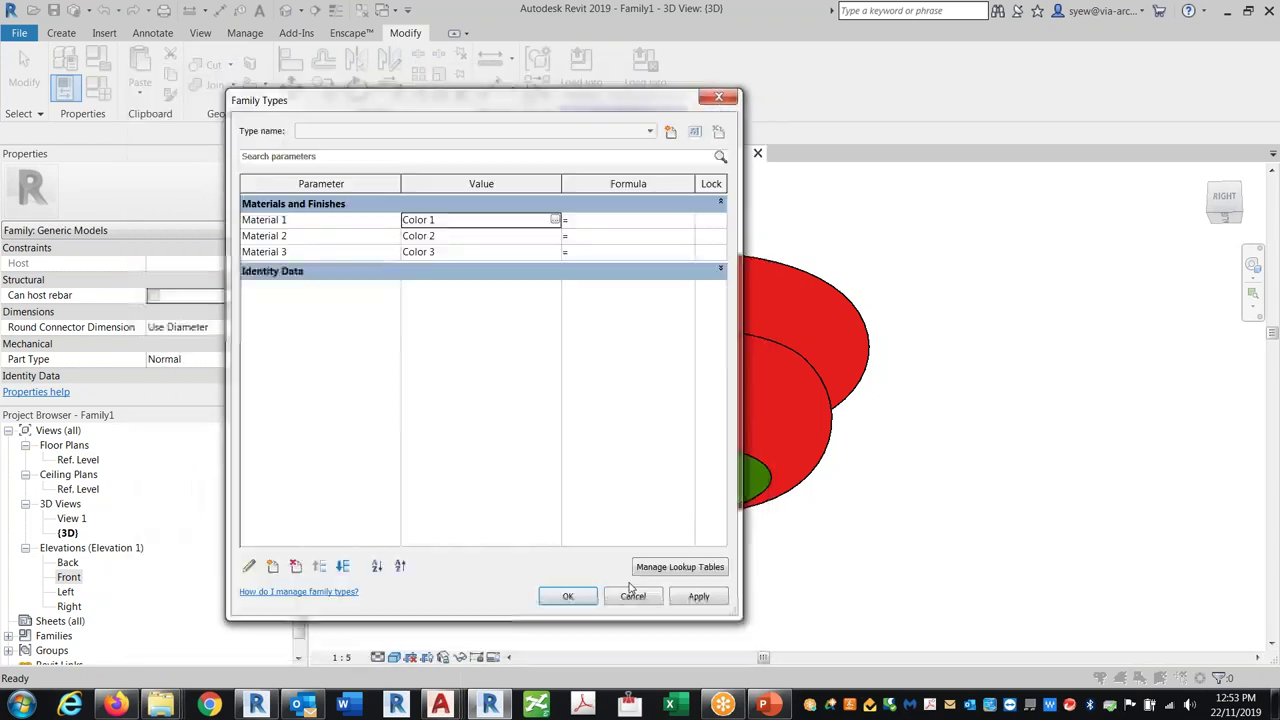
pyautogui.click(658, 602)
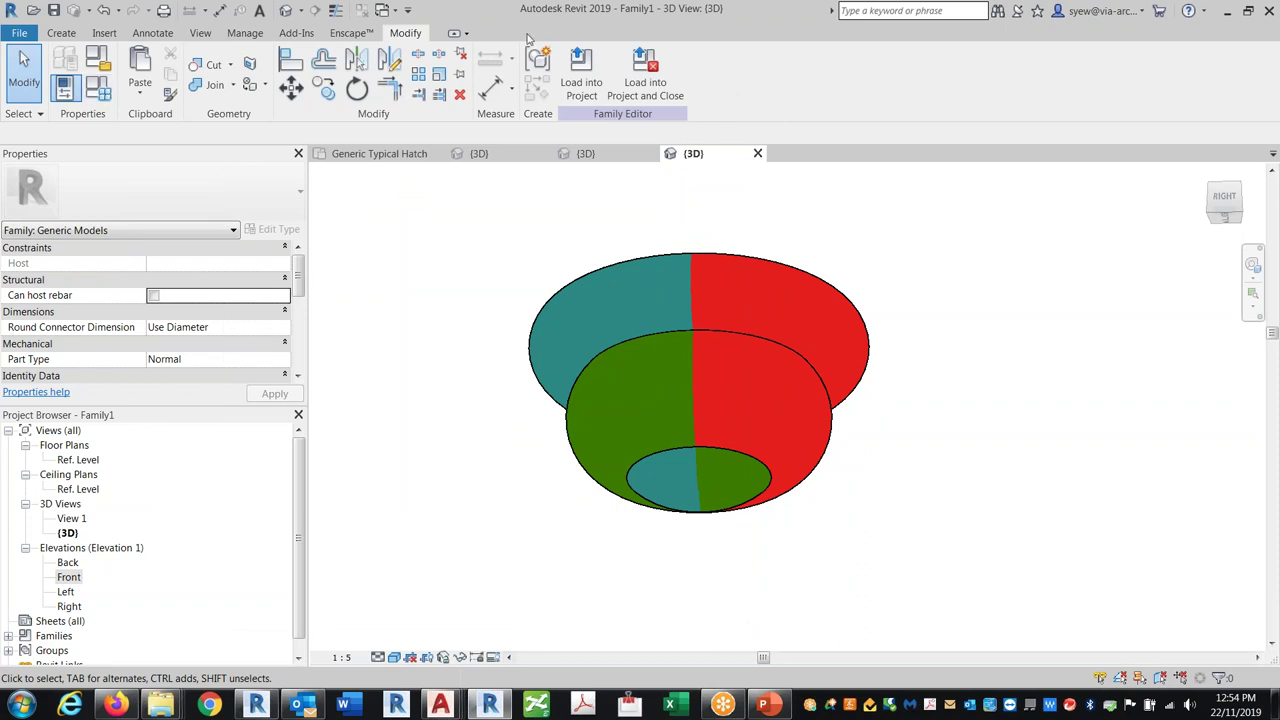
pyautogui.click(243, 35)
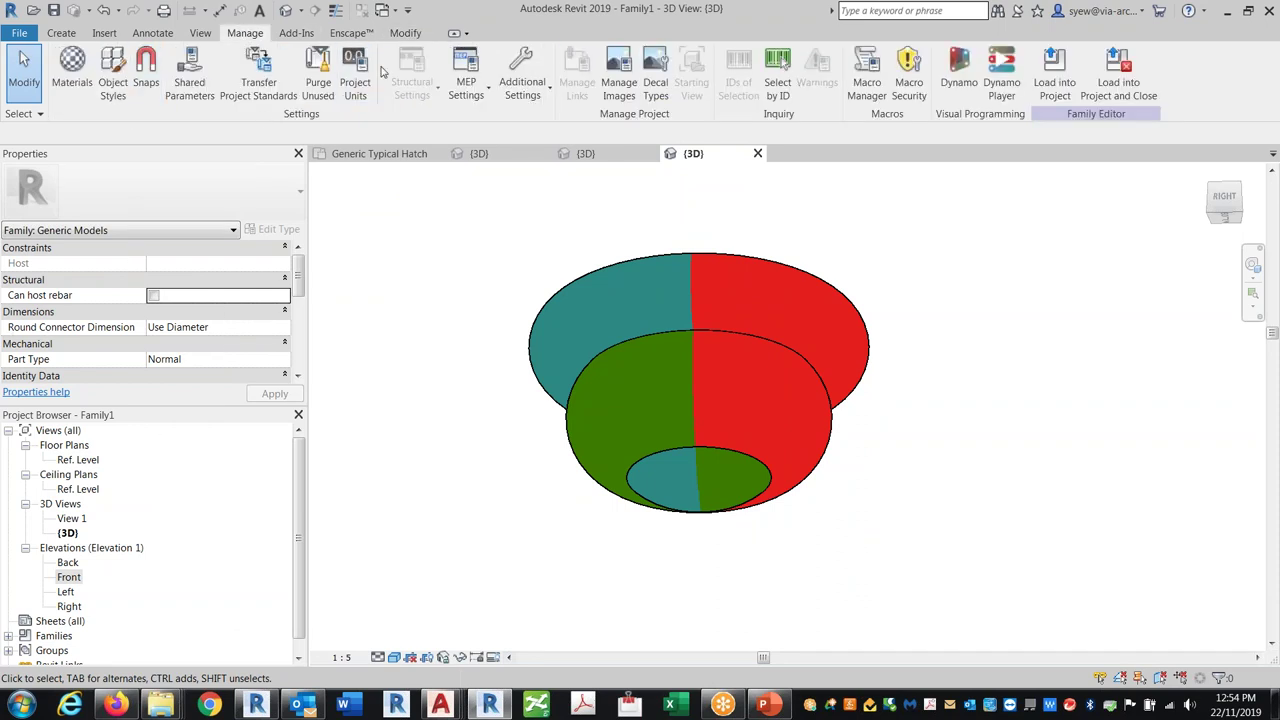
pyautogui.click(405, 36)
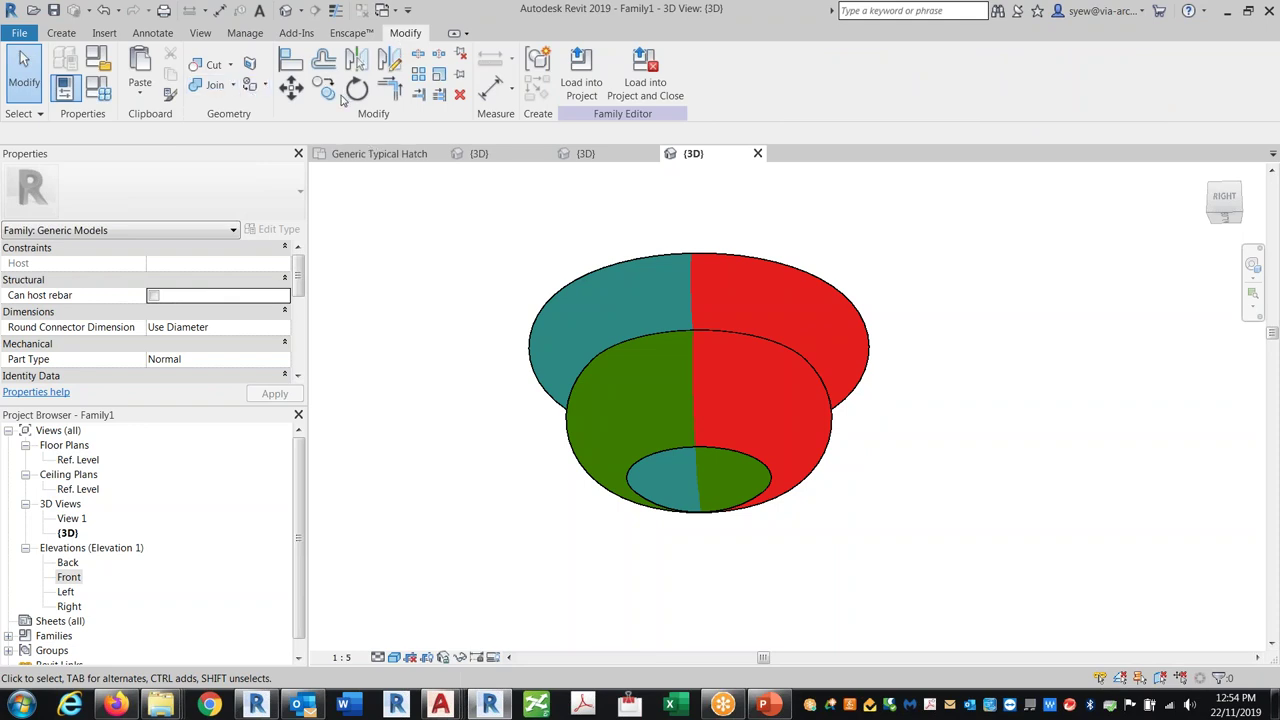
# With Paint, colour the top tier's right half green and the middle tier's left half red.
pyautogui.click(251, 85)
pyautogui.click(57, 257)
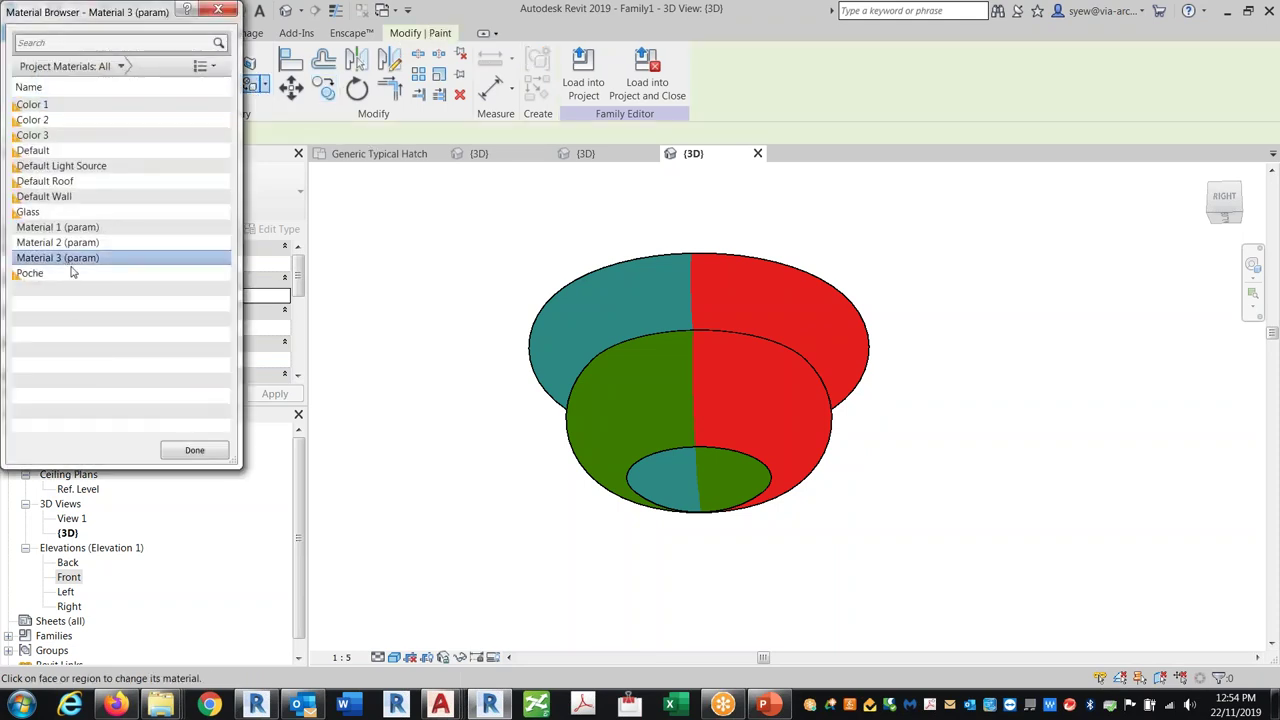
pyautogui.press('Up')
pyautogui.click(808, 292)
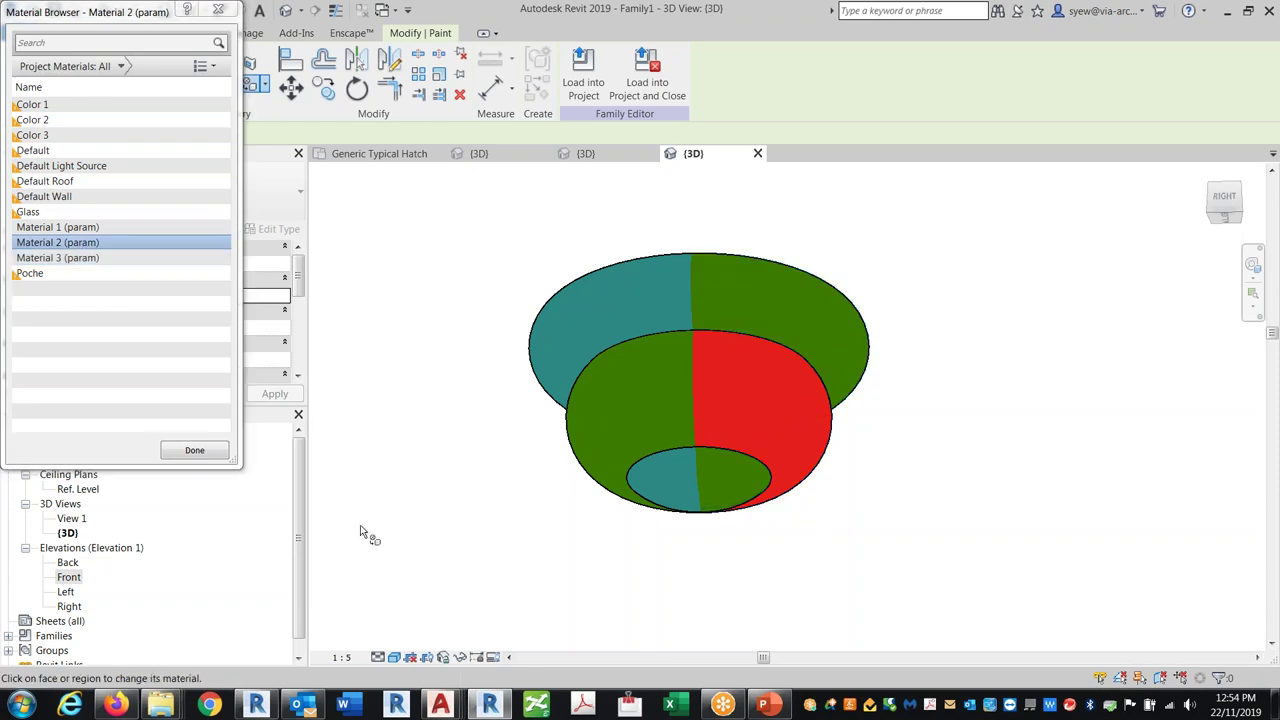
pyautogui.click(90, 228)
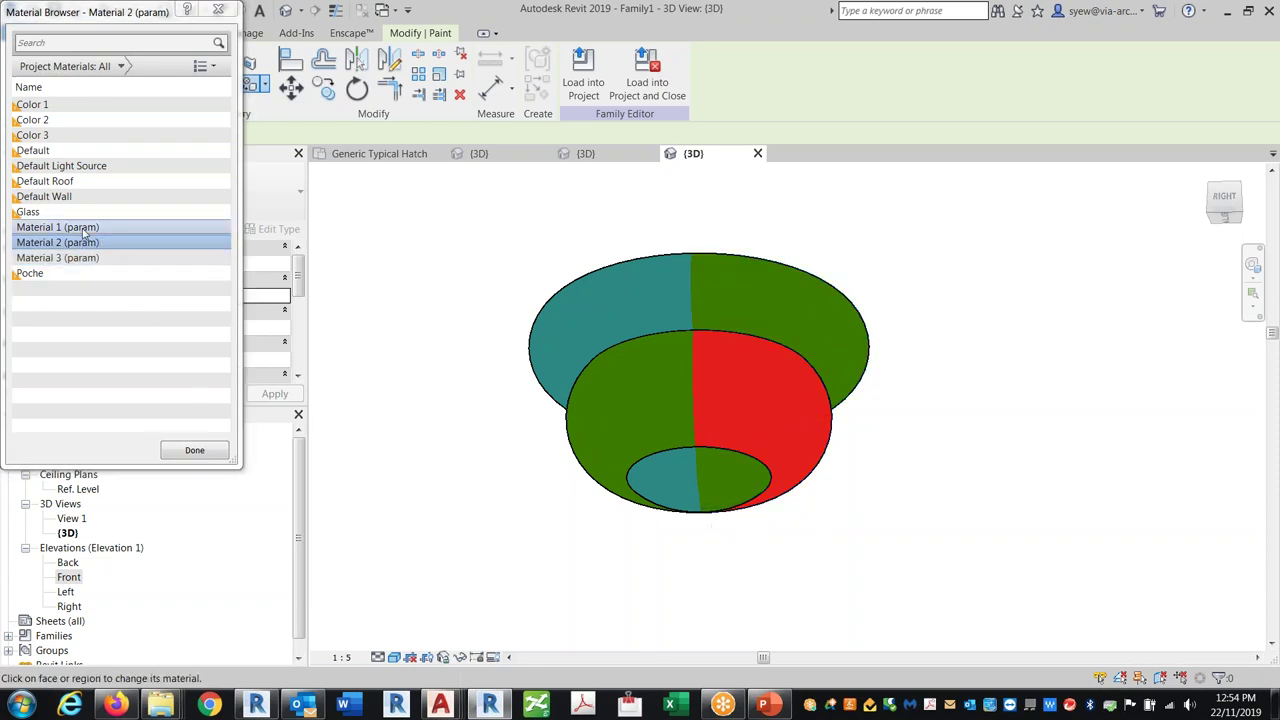
pyautogui.click(650, 452)
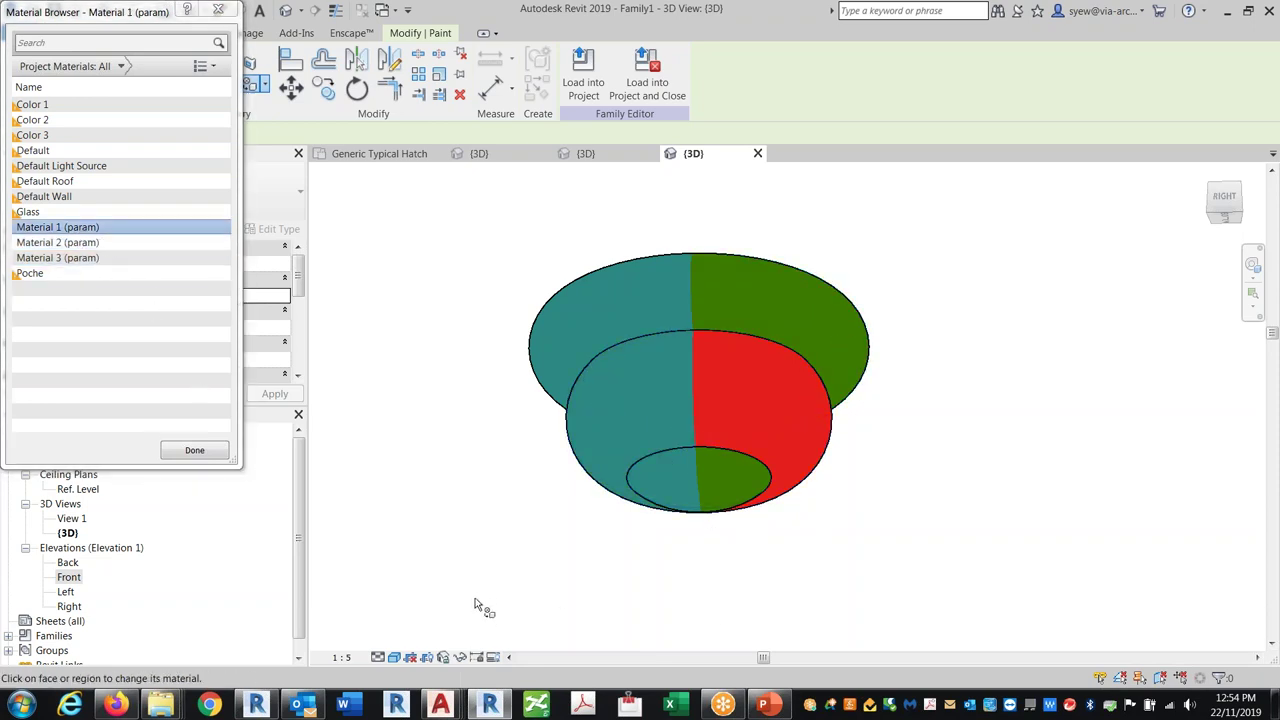
pyautogui.click(62, 258)
pyautogui.click(615, 348)
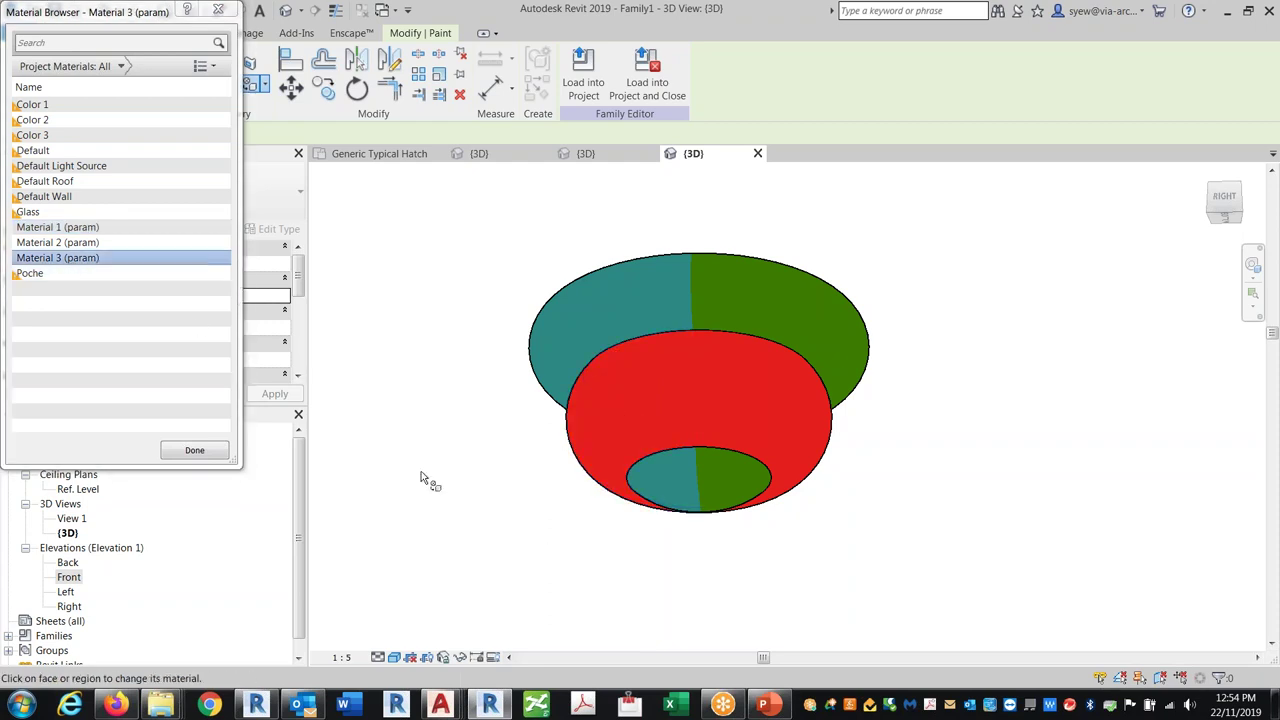
# Paint the middle tier's right half, cycling through Material 2, 3 and 1 (param).
pyautogui.click(57, 242)
pyautogui.click(785, 450)
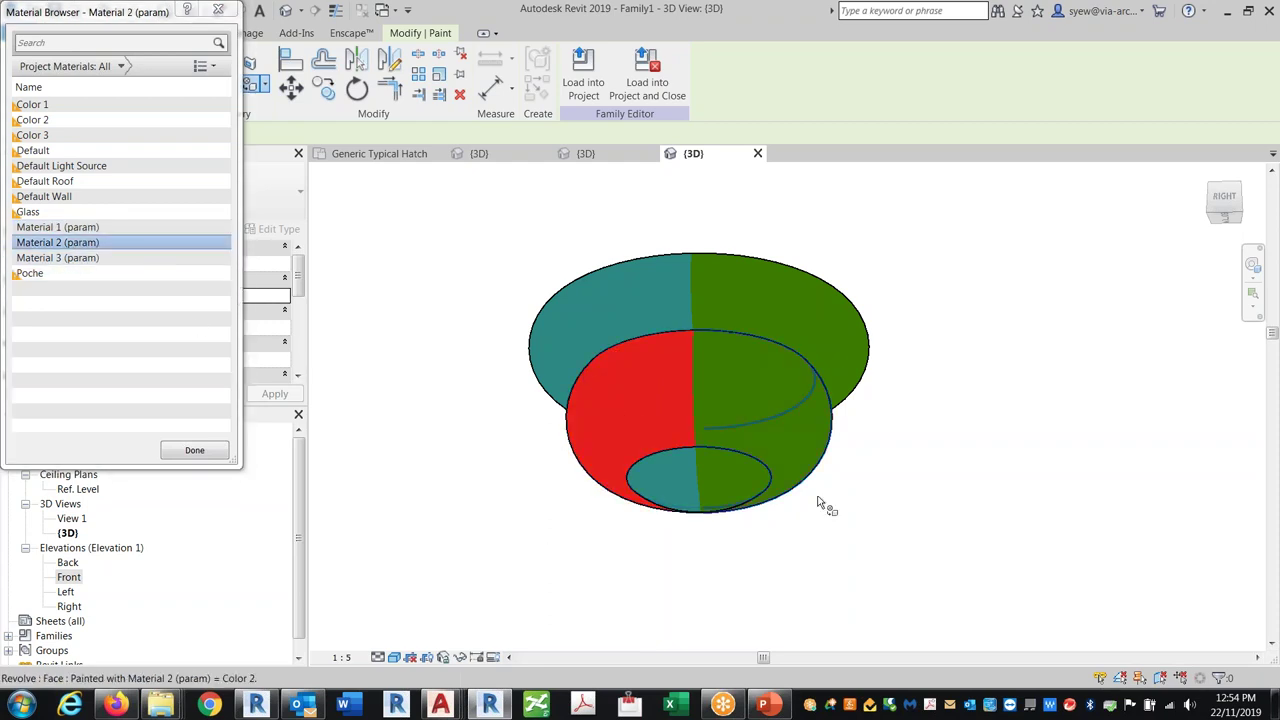
pyautogui.click(60, 258)
pyautogui.click(816, 396)
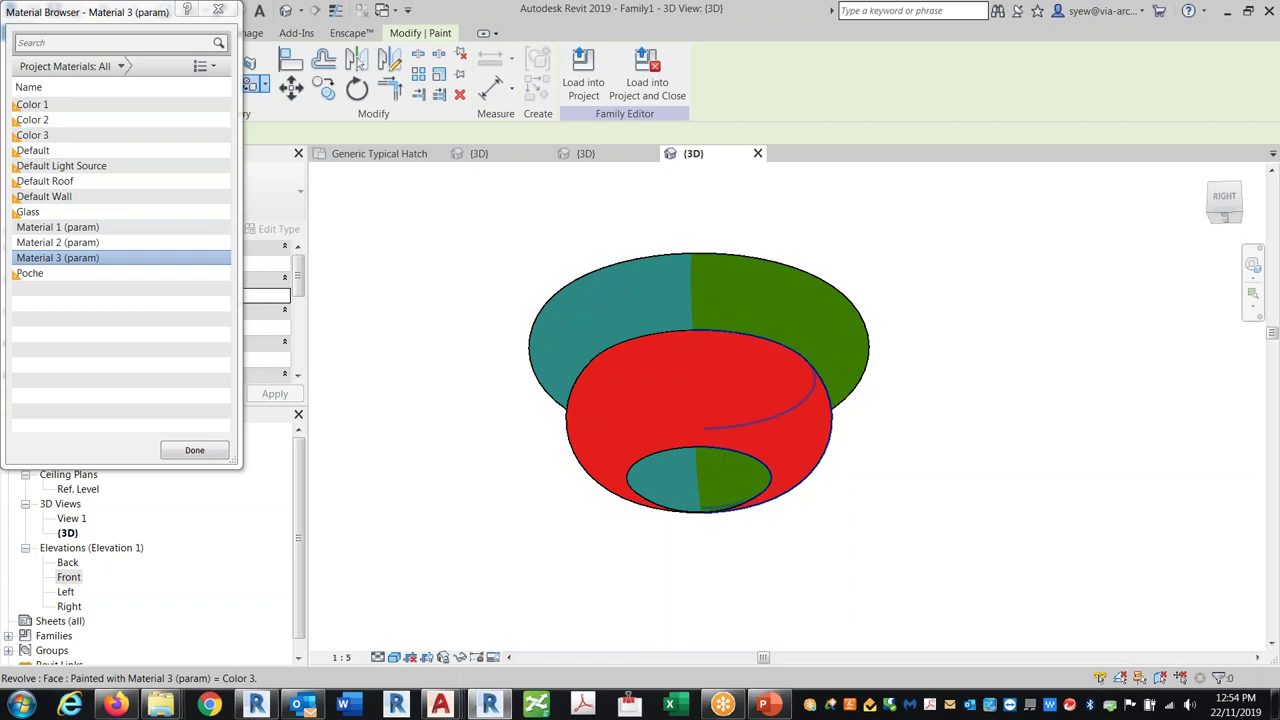
pyautogui.click(60, 227)
pyautogui.click(770, 344)
# From a top view, paint the inner ring face red and the small inner ring green.
pyautogui.keyDown('shift'); pyautogui.moveTo(846, 223); pyautogui.dragTo(815, 354, button='middle'); pyautogui.keyUp('shift')
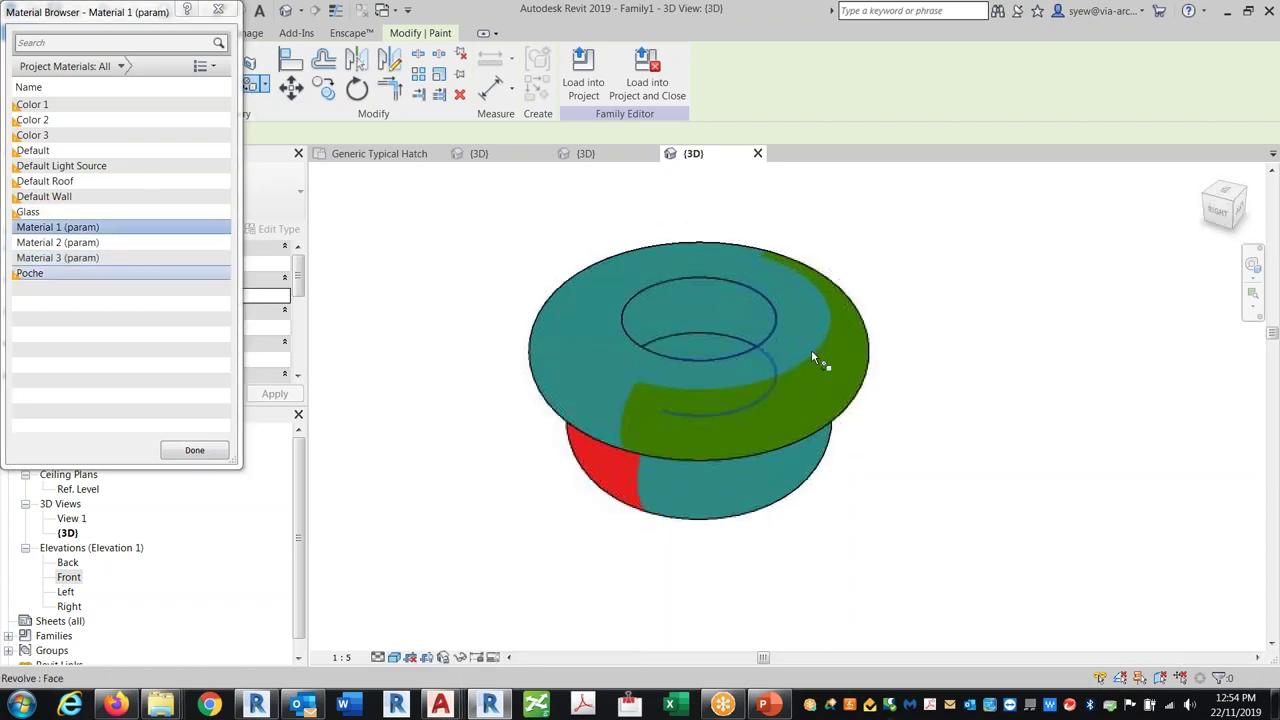
pyautogui.click(57, 242)
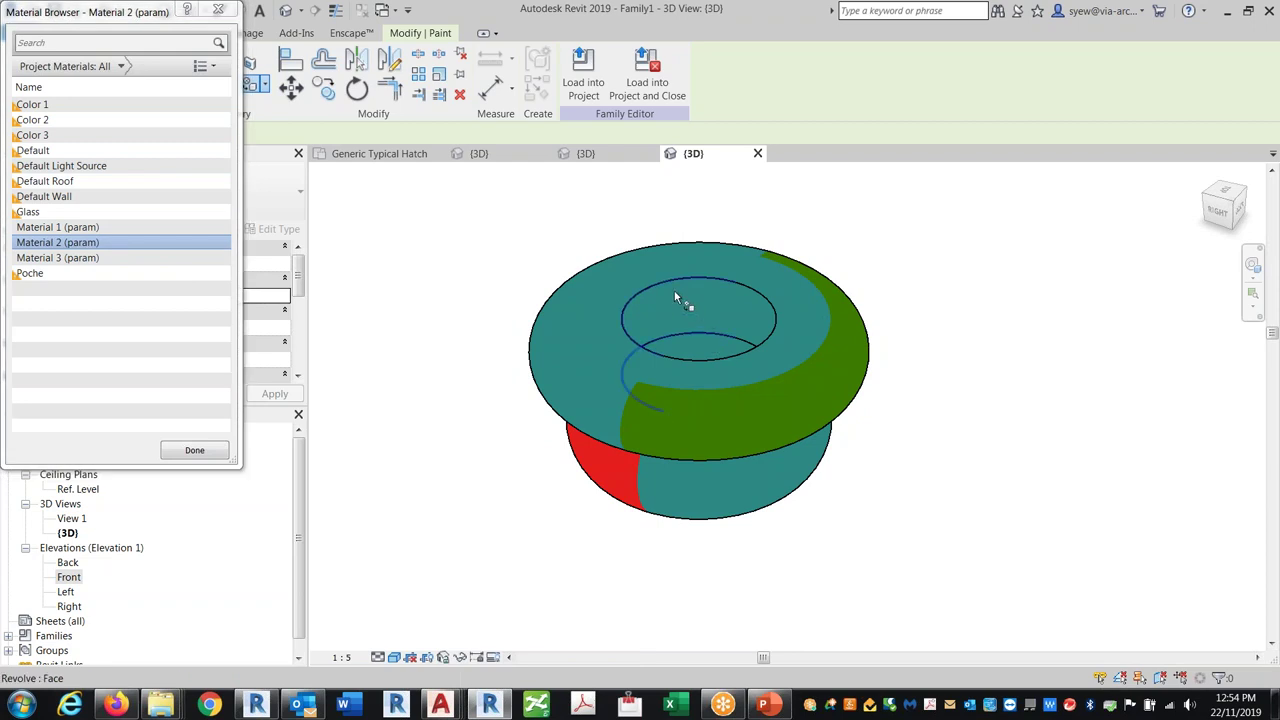
pyautogui.keyDown('shift'); pyautogui.moveTo(523, 234); pyautogui.dragTo(540, 380, button='middle'); pyautogui.keyUp('shift')
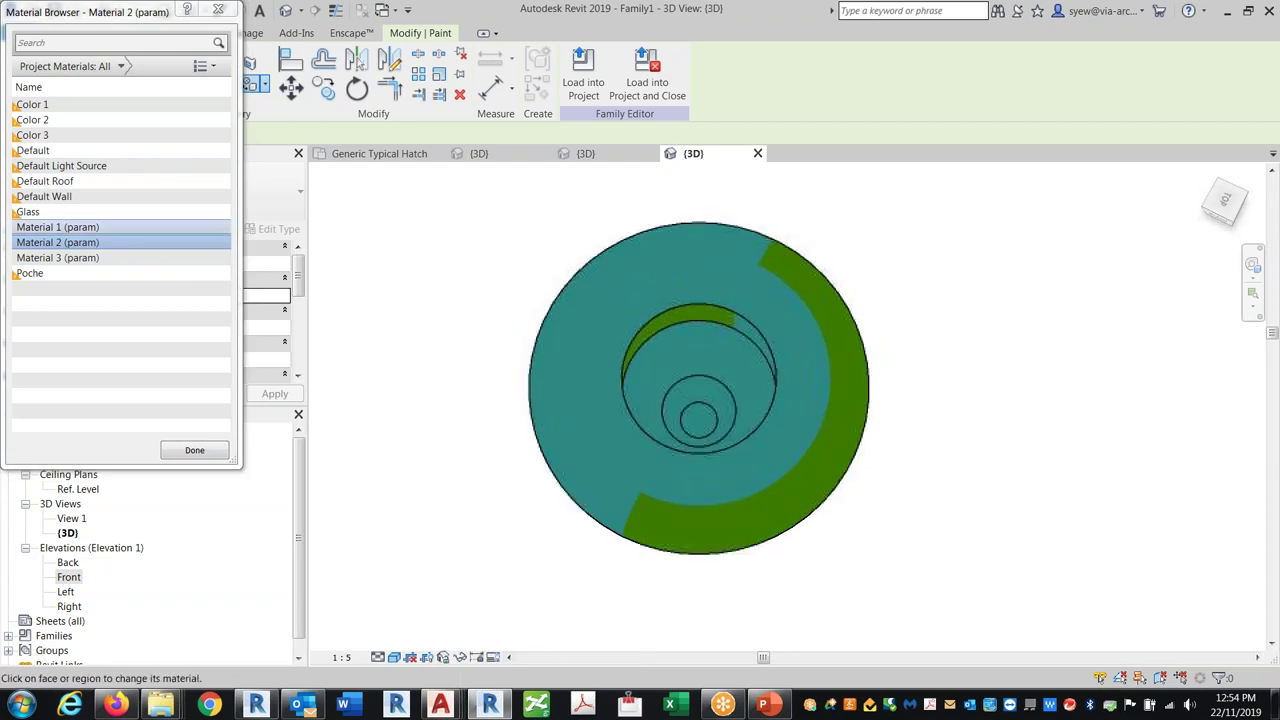
pyautogui.click(80, 257)
pyautogui.click(757, 348)
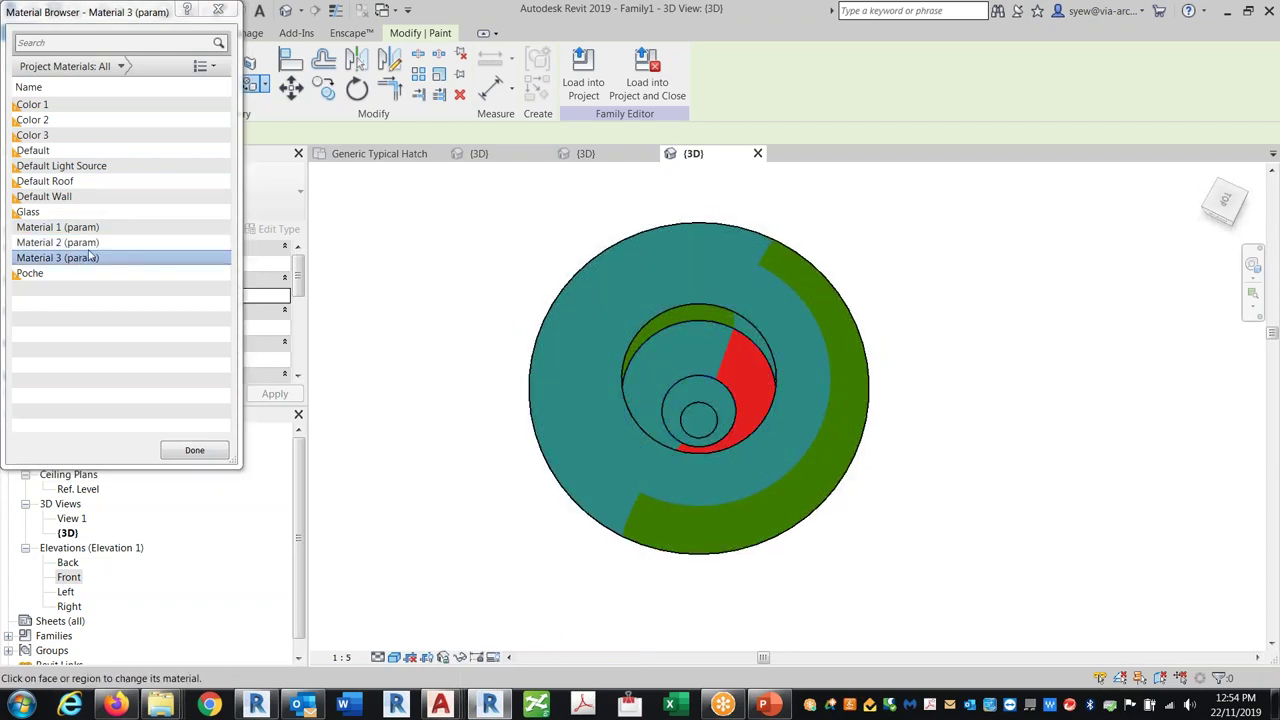
pyautogui.click(57, 227)
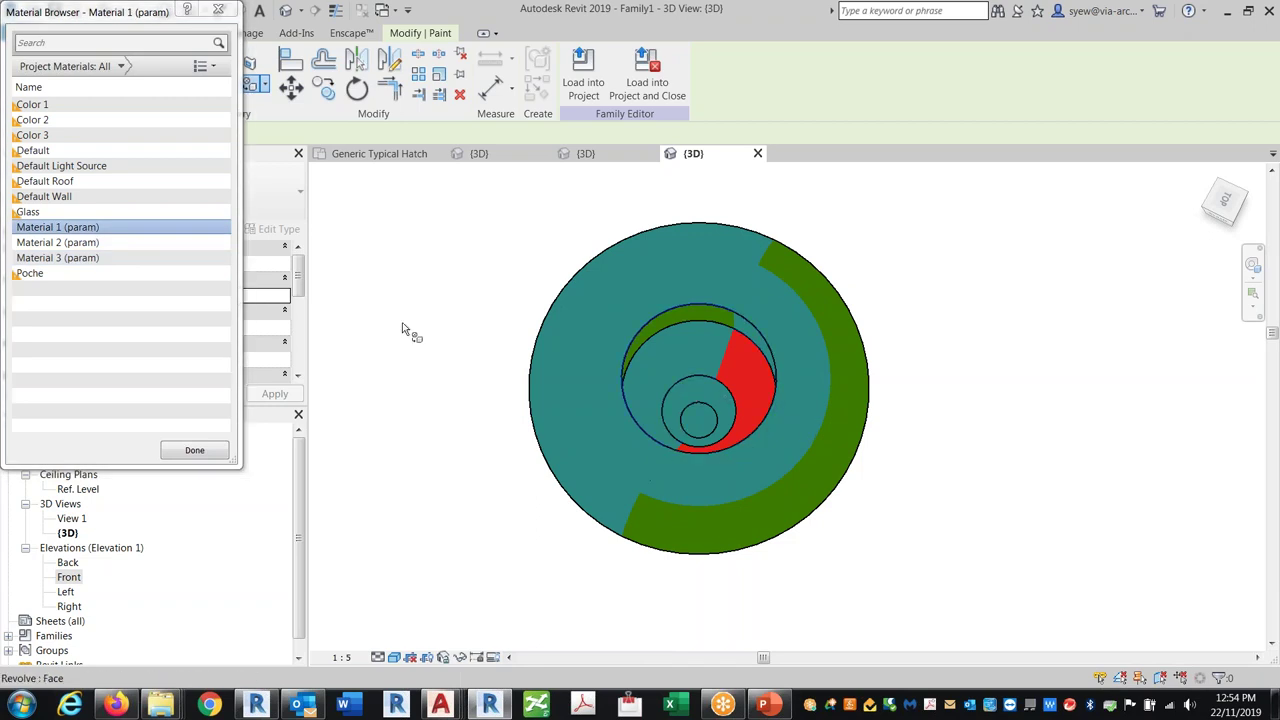
pyautogui.click(57, 242)
pyautogui.click(693, 383)
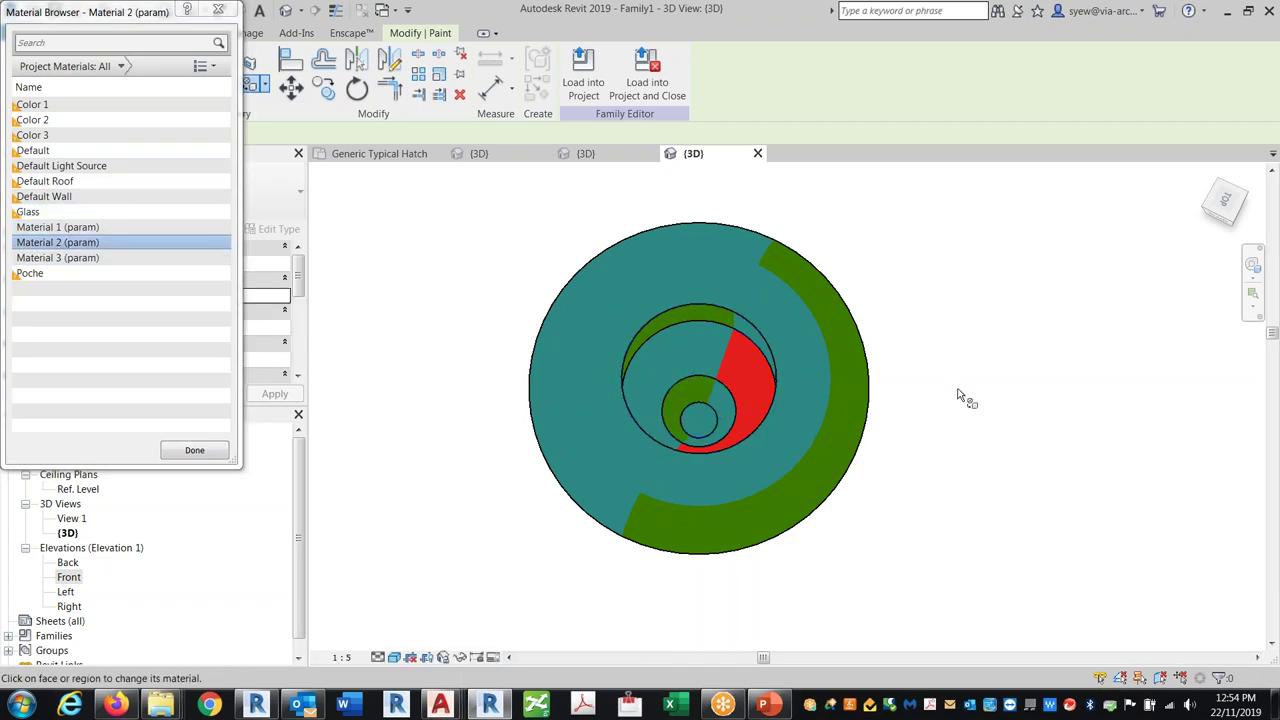
pyautogui.press('Escape')
pyautogui.moveTo(792, 484)
pyautogui.keyDown('shift'); pyautogui.mouseDown(button='middle')
pyautogui.moveTo(1049, 251)
pyautogui.moveTo(683, 155)
pyautogui.mouseUp(button='middle'); pyautogui.keyUp('shift')
pyautogui.click(351, 33)
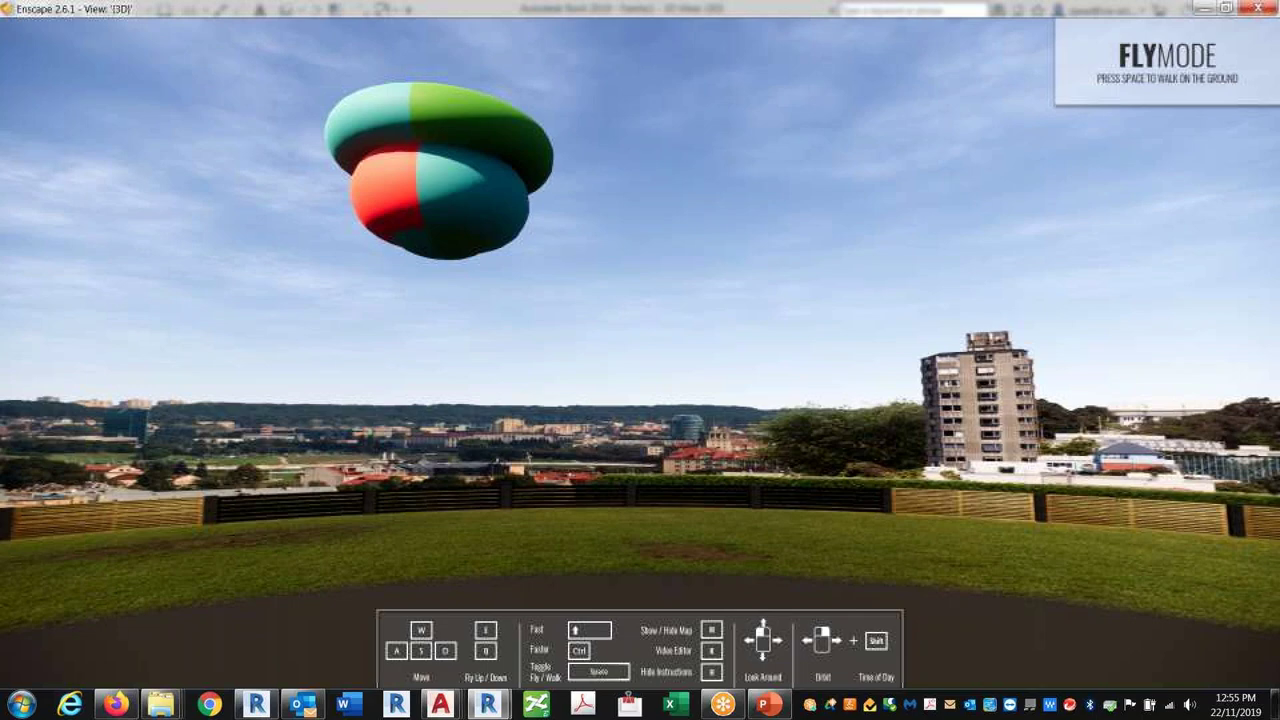
pyautogui.click(1252, 7)
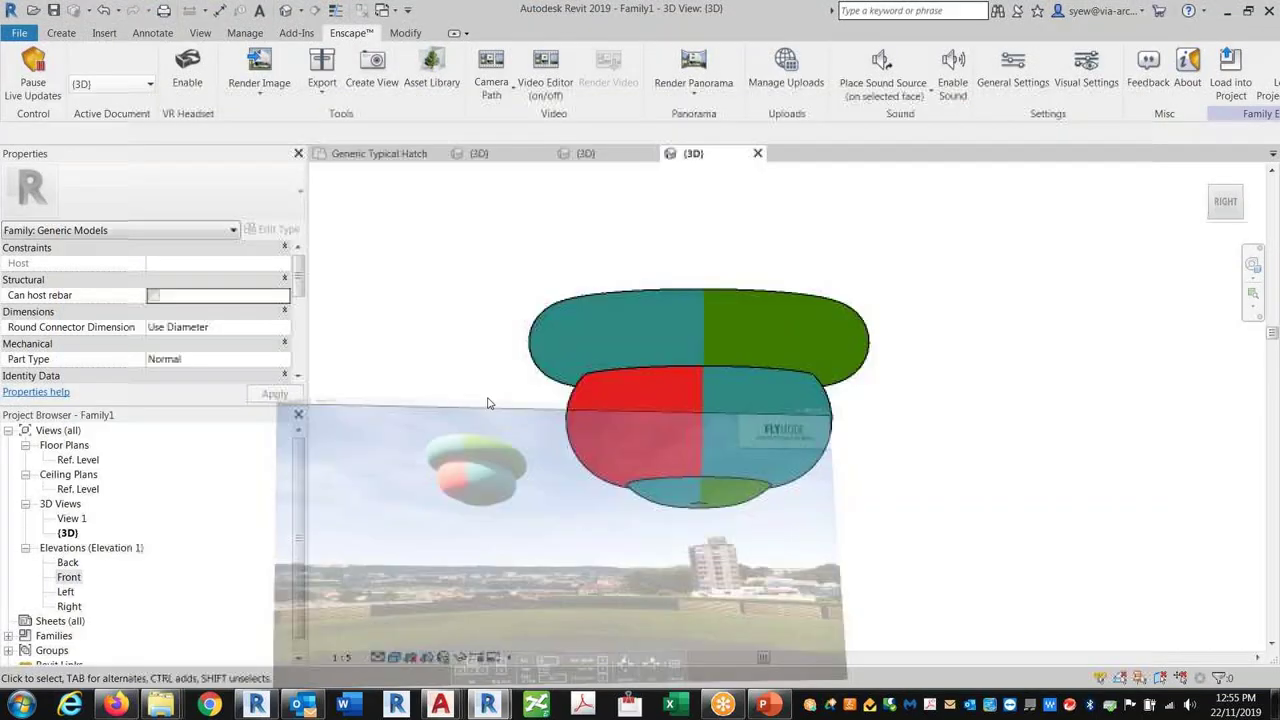
# Duplicate the Color 3 material as Color 4 for the Material 3 parameter.
pyautogui.click(70, 35)
pyautogui.click(63, 88)
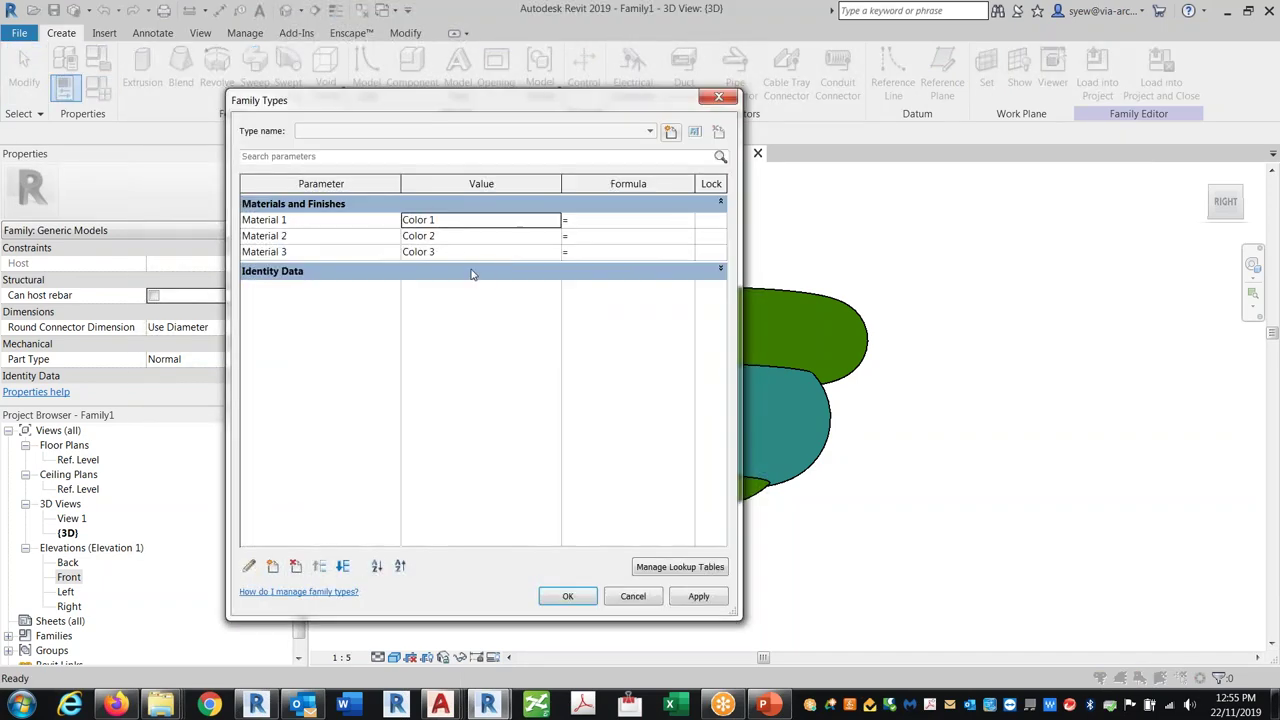
pyautogui.click(556, 252)
pyautogui.click(557, 252)
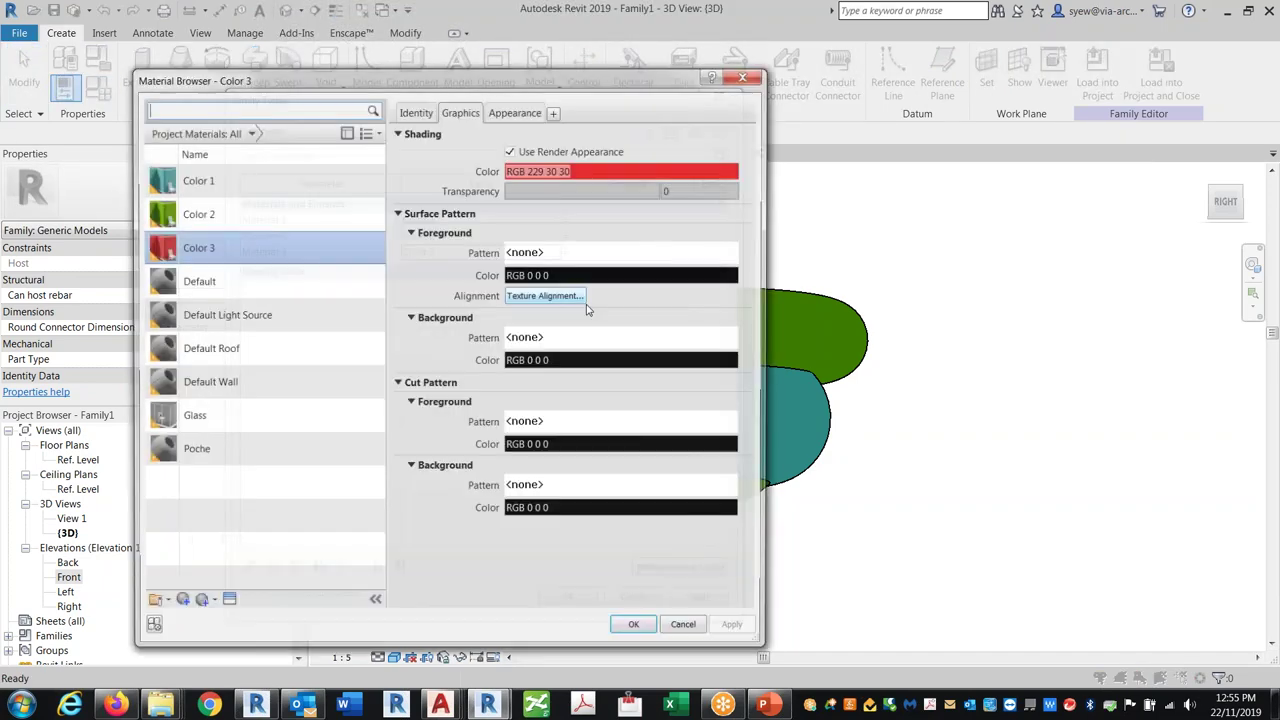
pyautogui.rightClick(220, 249)
pyautogui.click(256, 274)
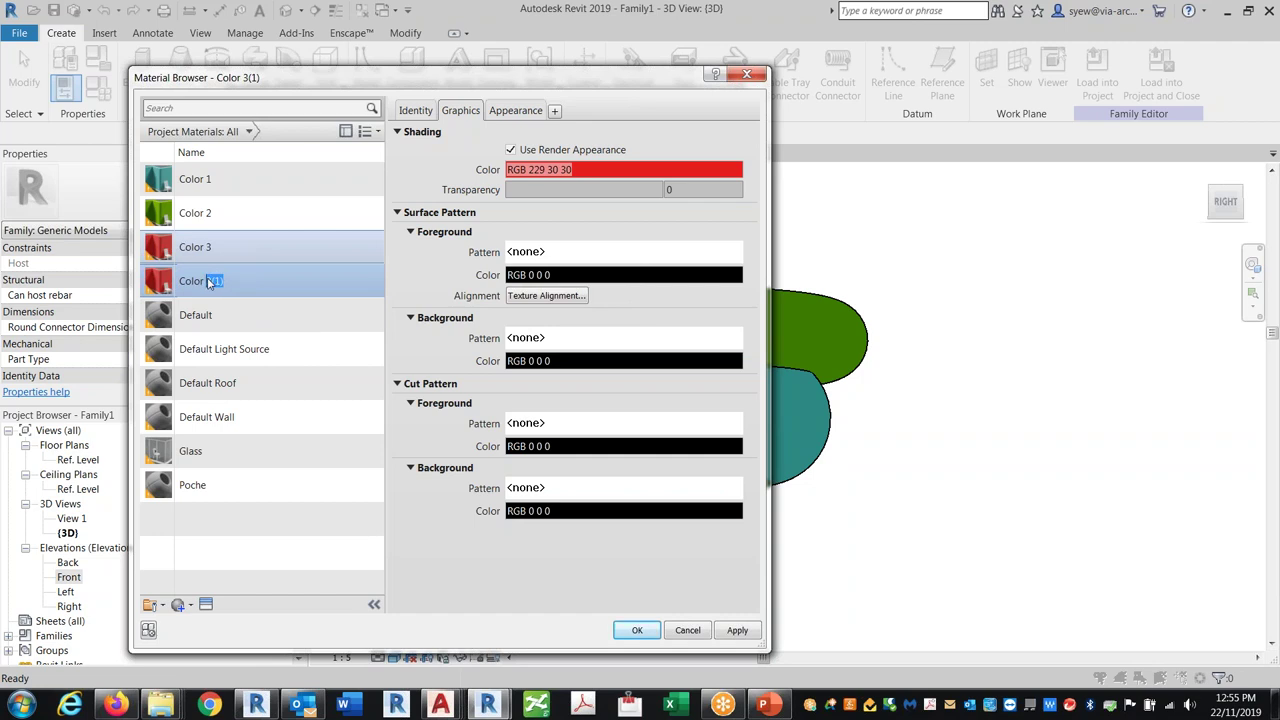
pyautogui.write('4')
pyautogui.click(232, 312)
pyautogui.click(228, 281)
# Give Color 4 the Bamboo Dark - Semigloss wood appearance and confirm both dialogs.
pyautogui.click(205, 604)
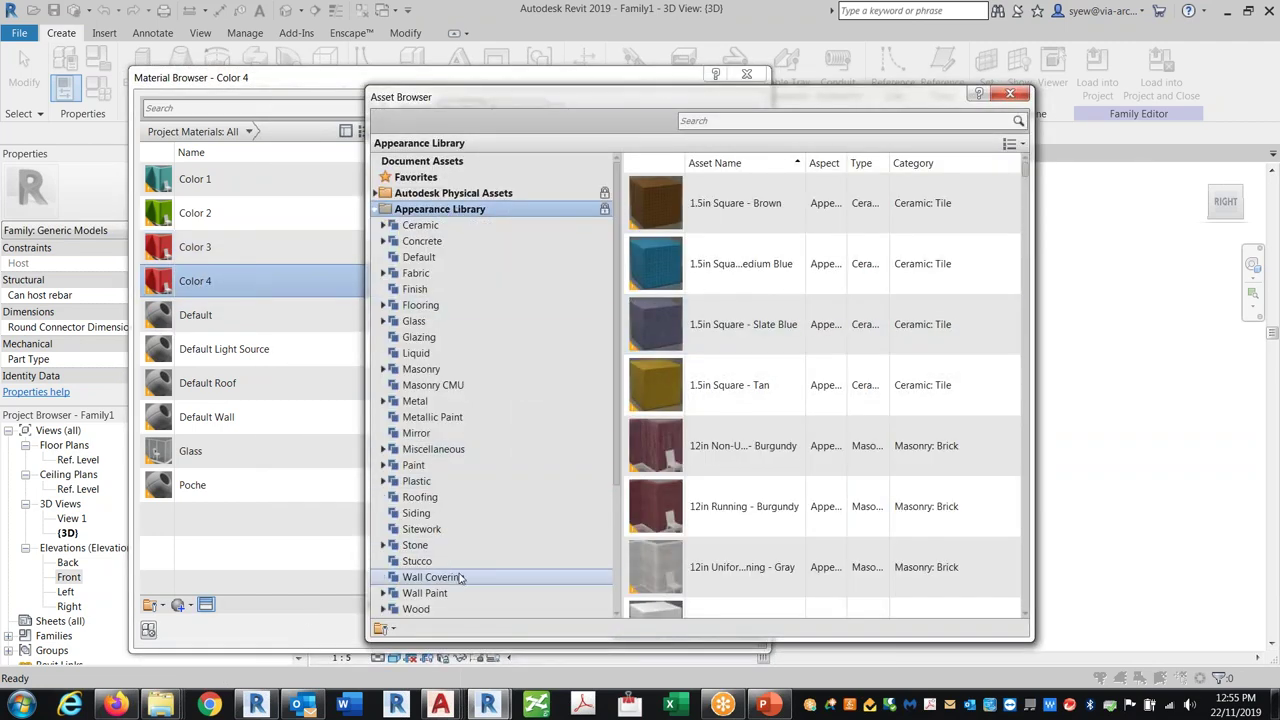
pyautogui.scroll(-1, 459, 578)
pyautogui.click(428, 560)
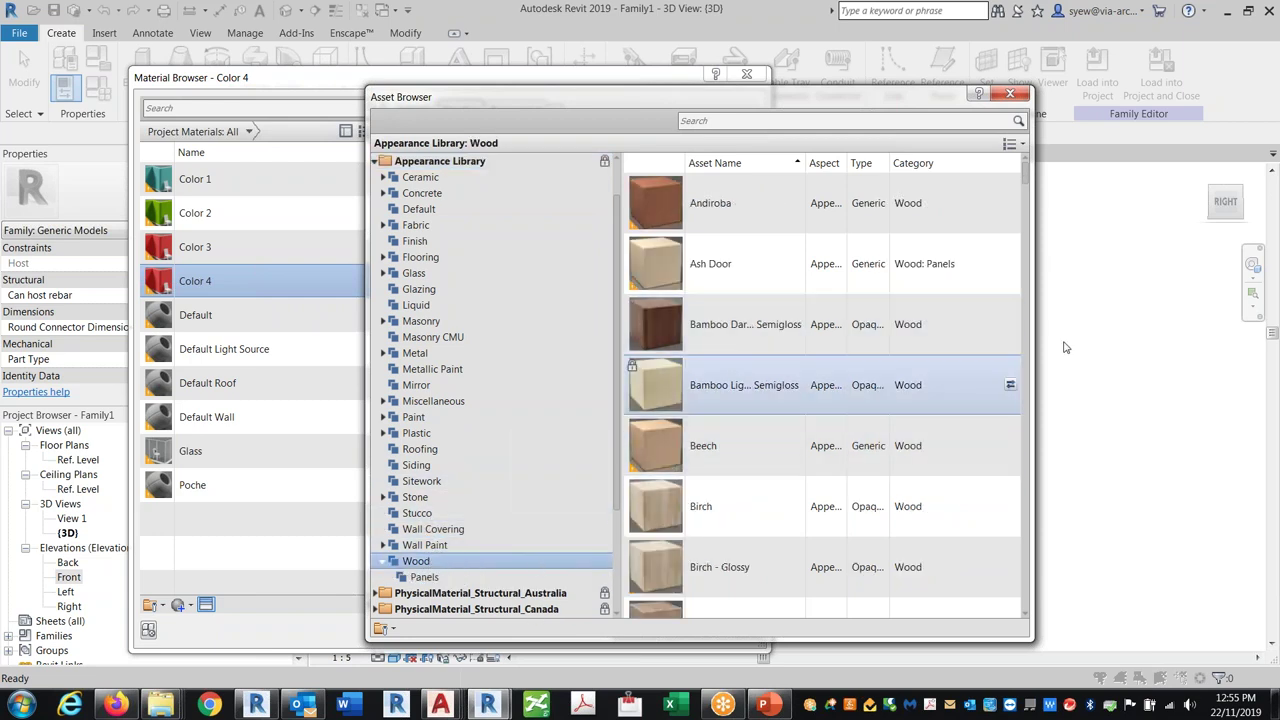
pyautogui.click(1010, 324)
pyautogui.click(1010, 93)
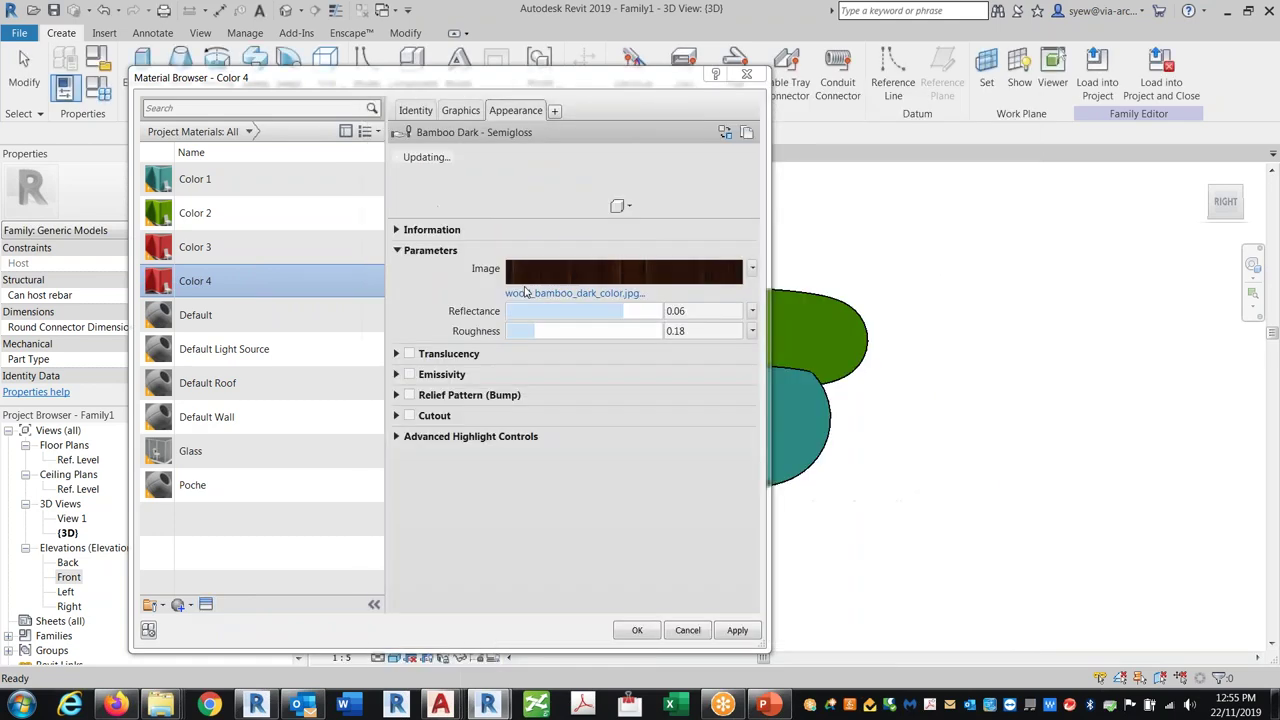
pyautogui.click(637, 630)
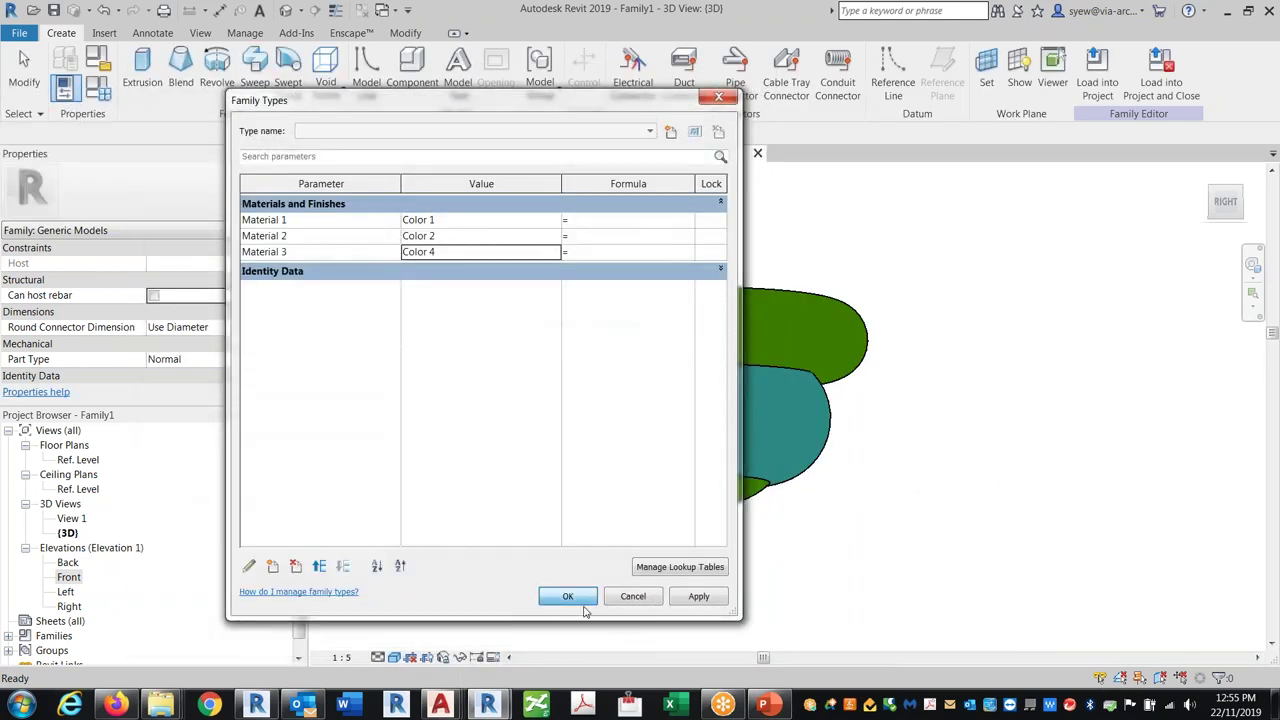
pyautogui.click(569, 595)
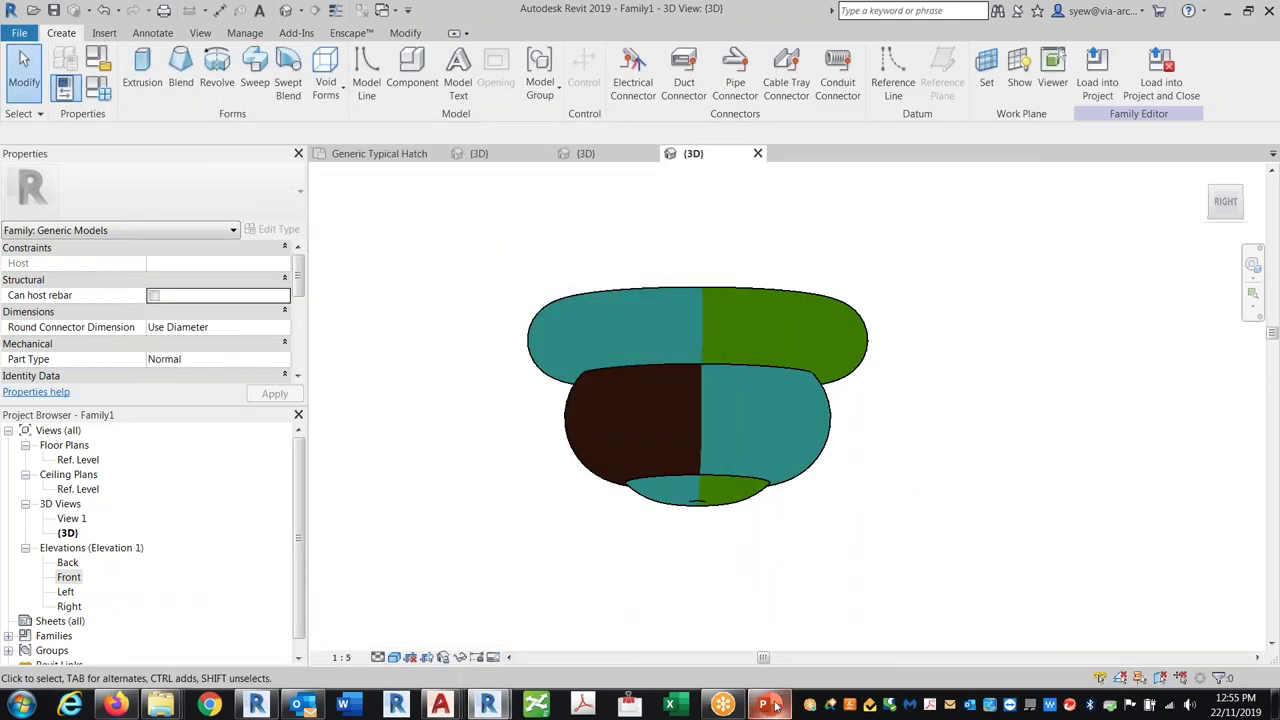
# Fly around the recoloured model in Enscape to view its bamboo wood faces, then return to Revit.
pyautogui.moveTo(547, 703)
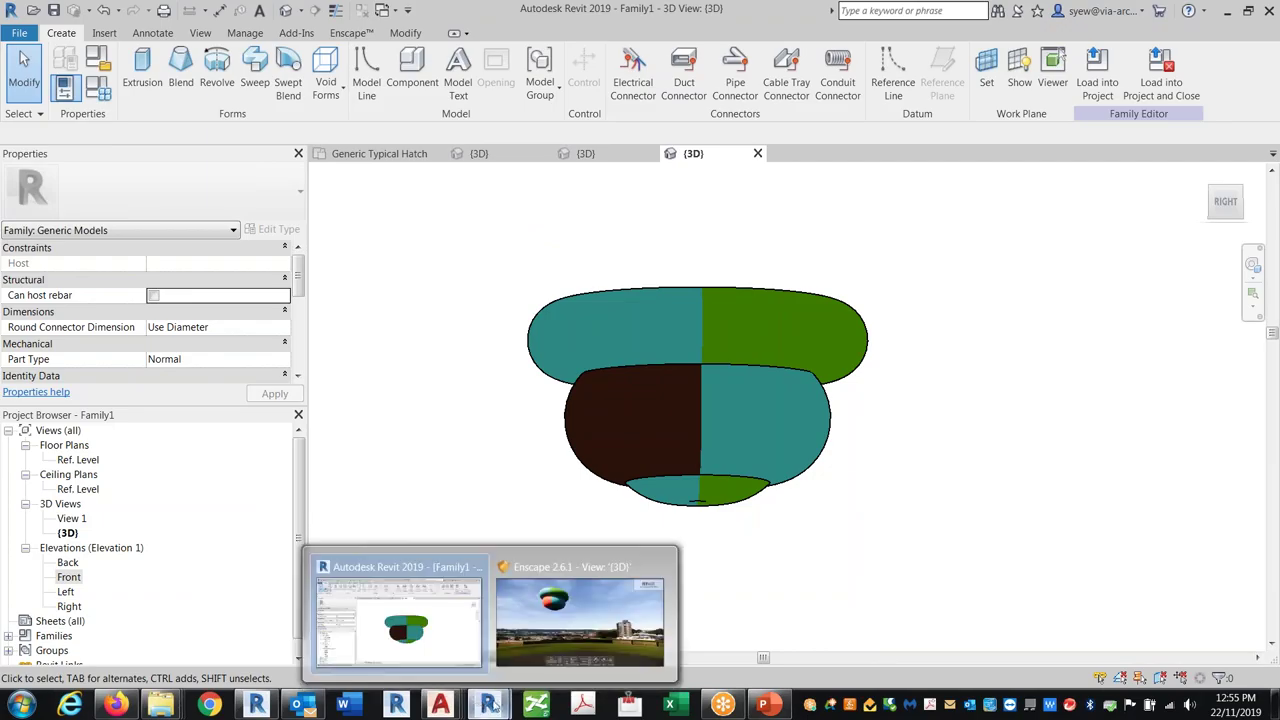
pyautogui.click(557, 614)
pyautogui.press('w')
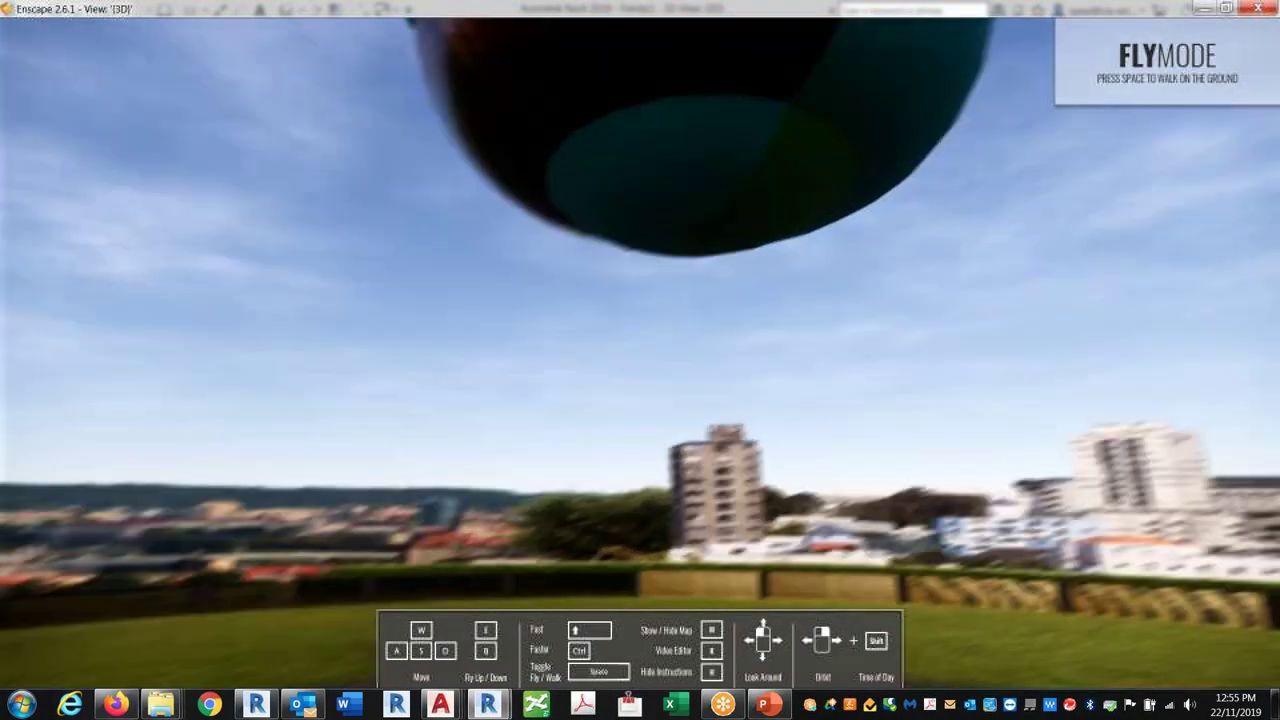
pyautogui.moveTo(370, 220); pyautogui.dragTo(366, 288)
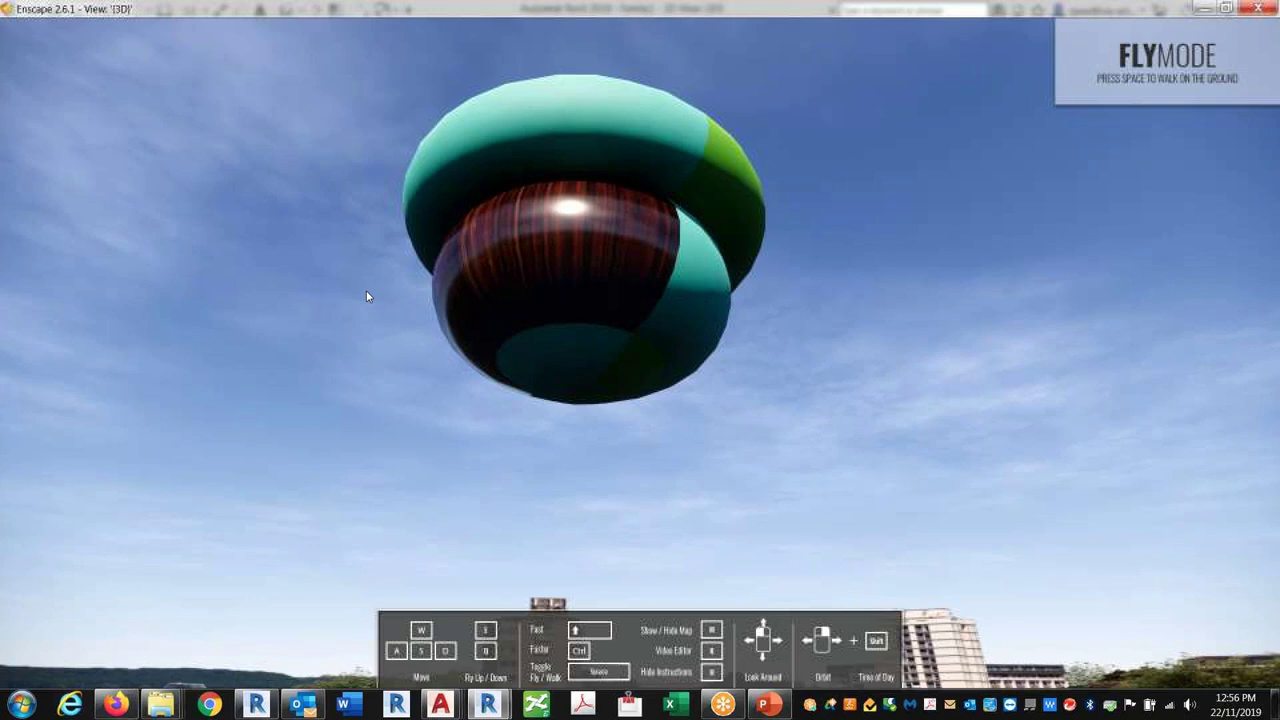
pyautogui.click(1205, 8)
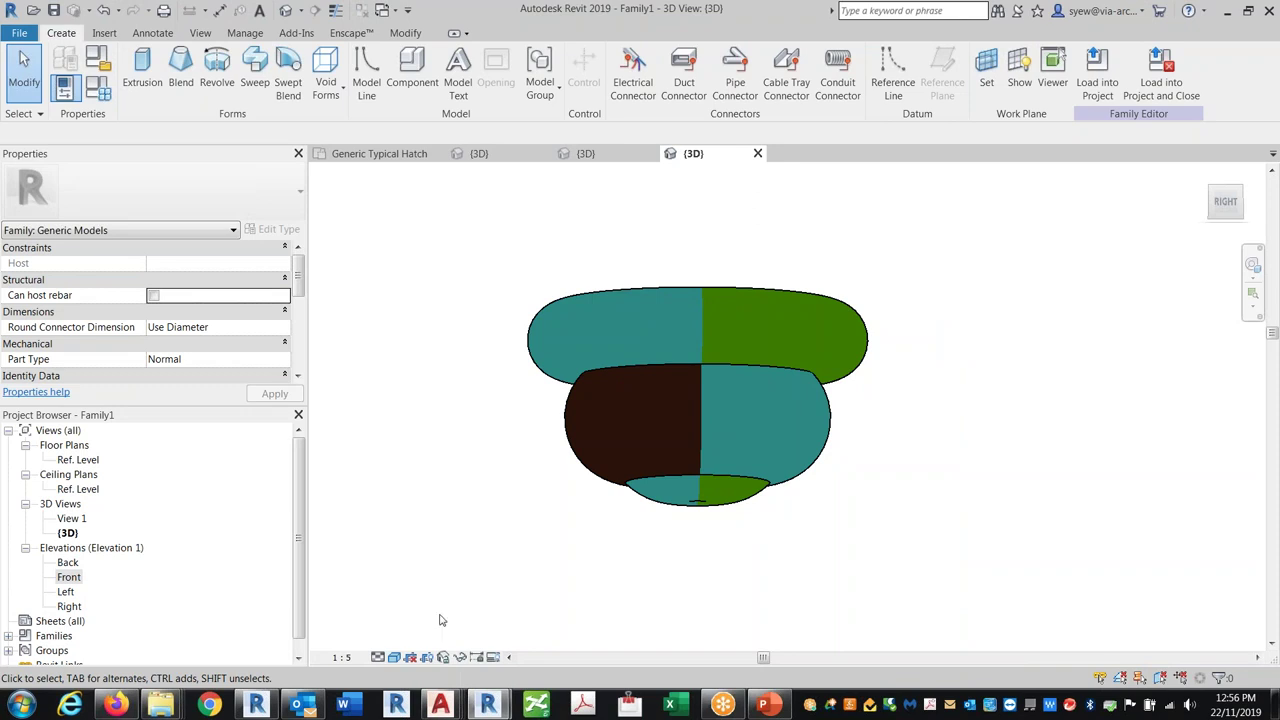
# Review and cancel Family Types, then start the Paint tool from the Modify tab.
pyautogui.click(108, 89)
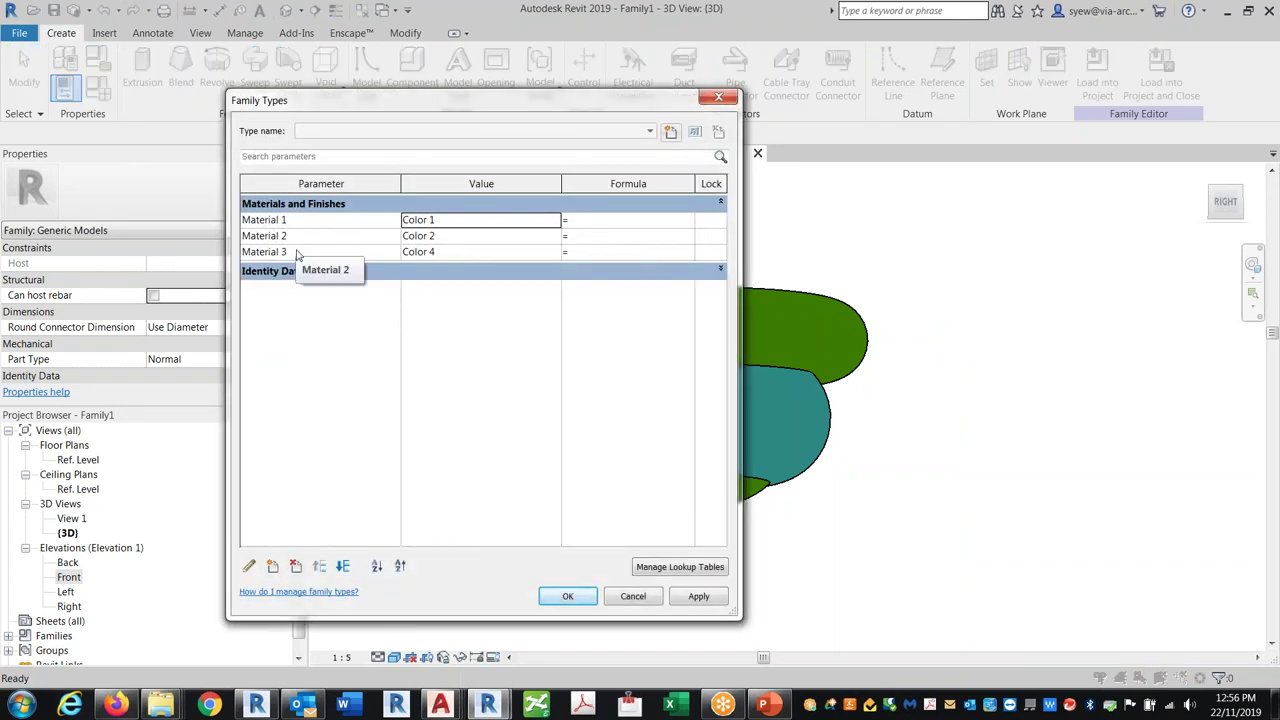
pyautogui.click(633, 596)
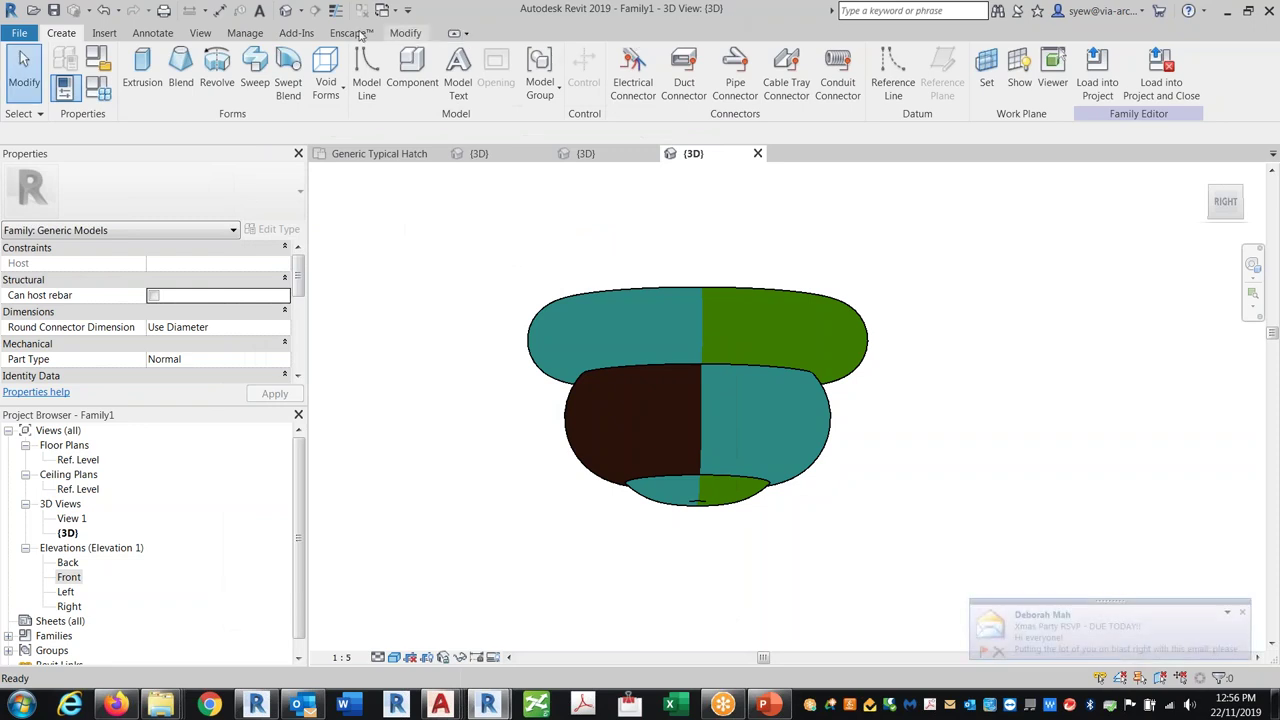
pyautogui.click(287, 36)
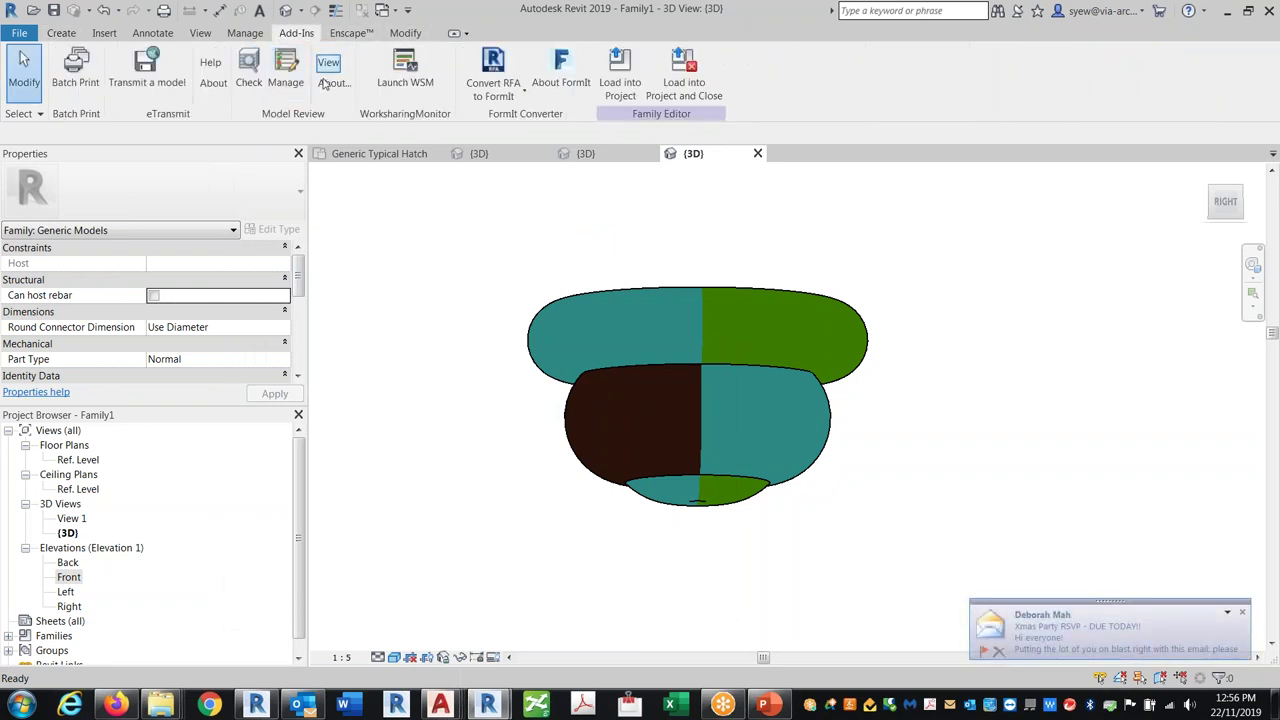
pyautogui.click(406, 34)
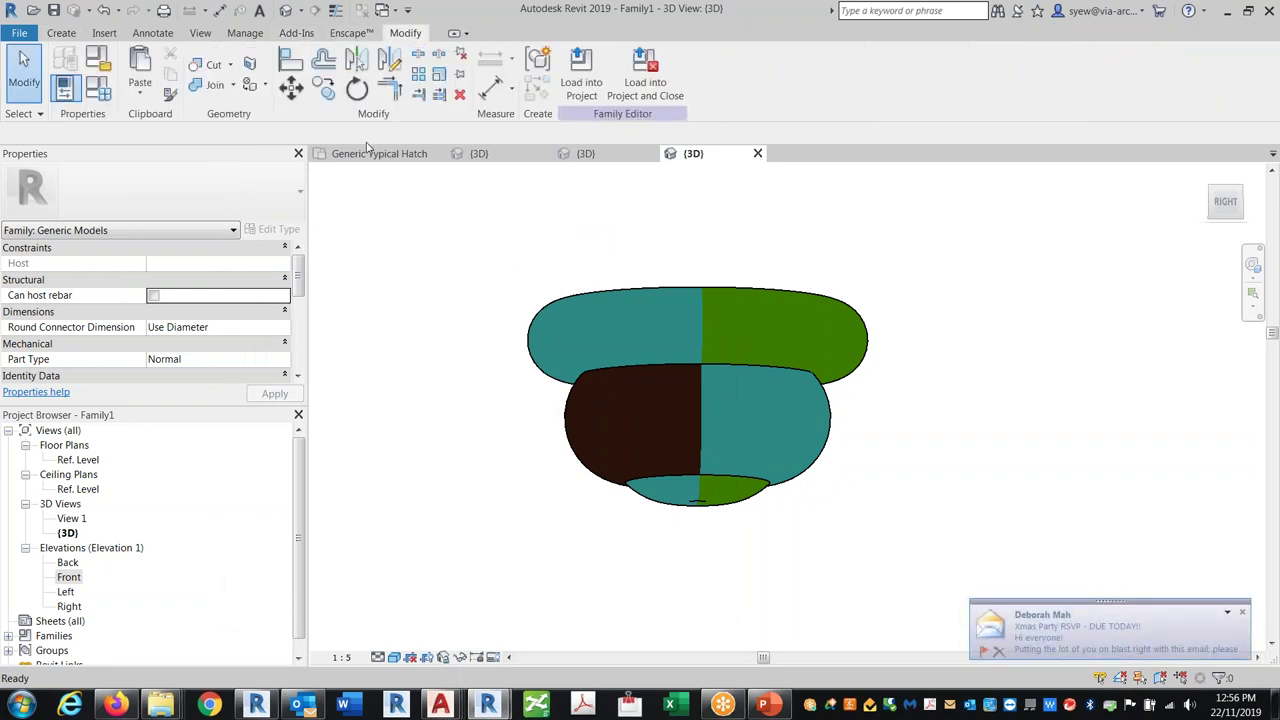
pyautogui.click(250, 85)
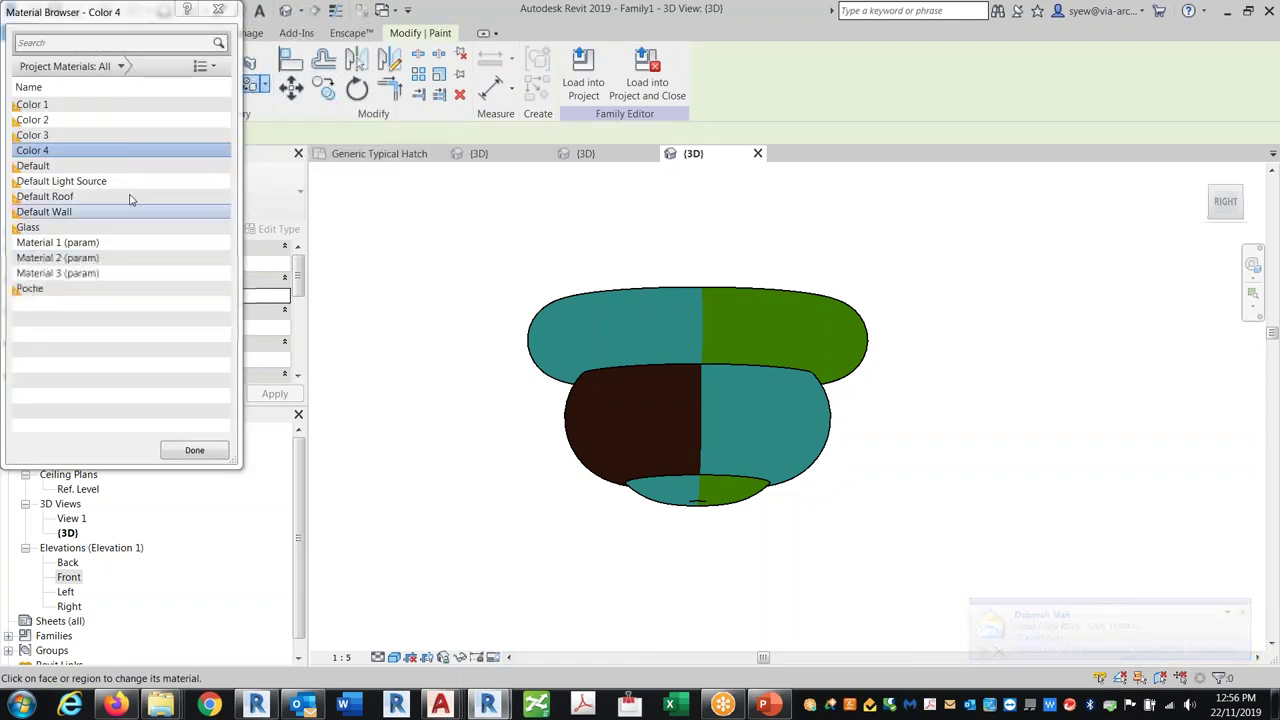
# Paint the lower rim's right quarter dark brown with Material 3 (param).
pyautogui.click(77, 243)
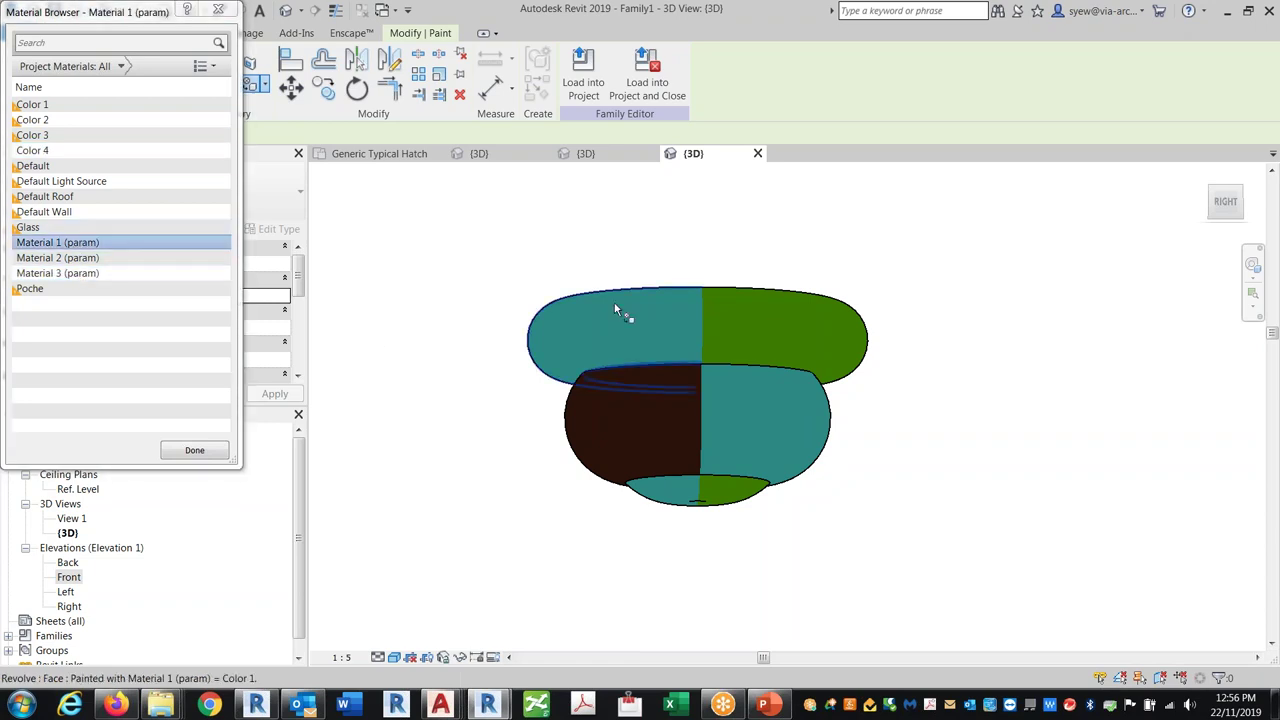
pyautogui.click(70, 258)
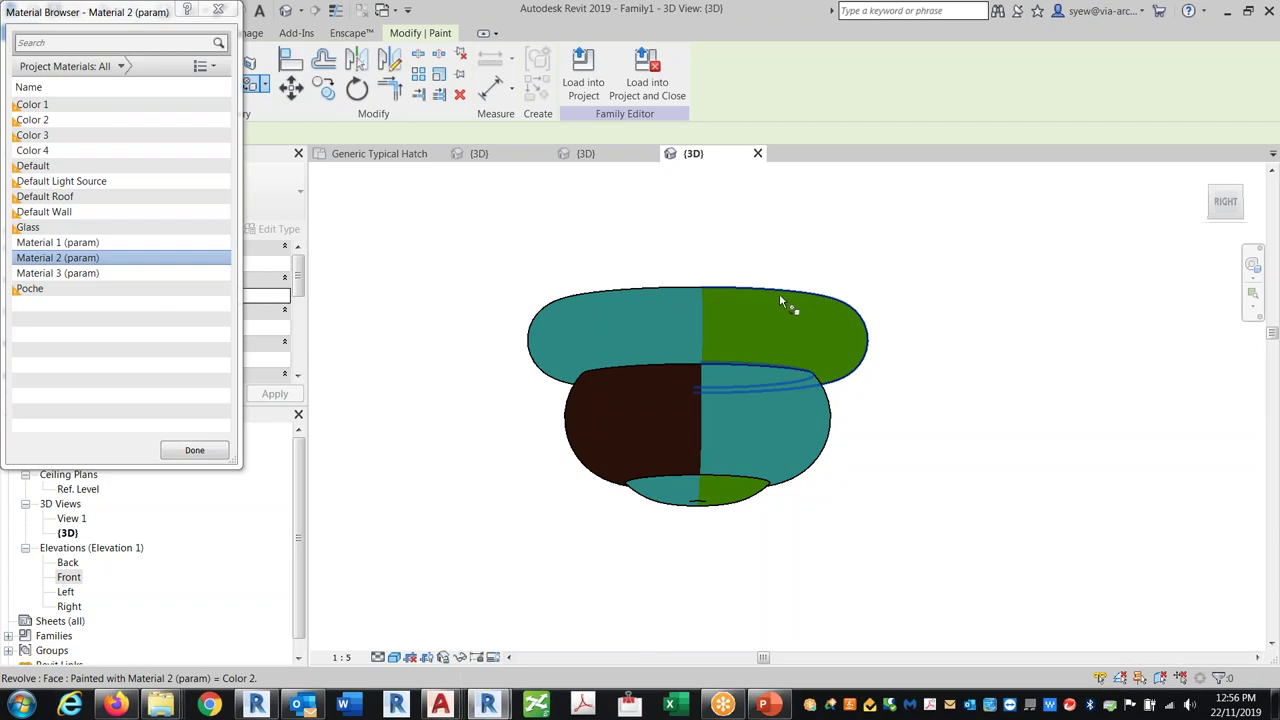
pyautogui.click(60, 273)
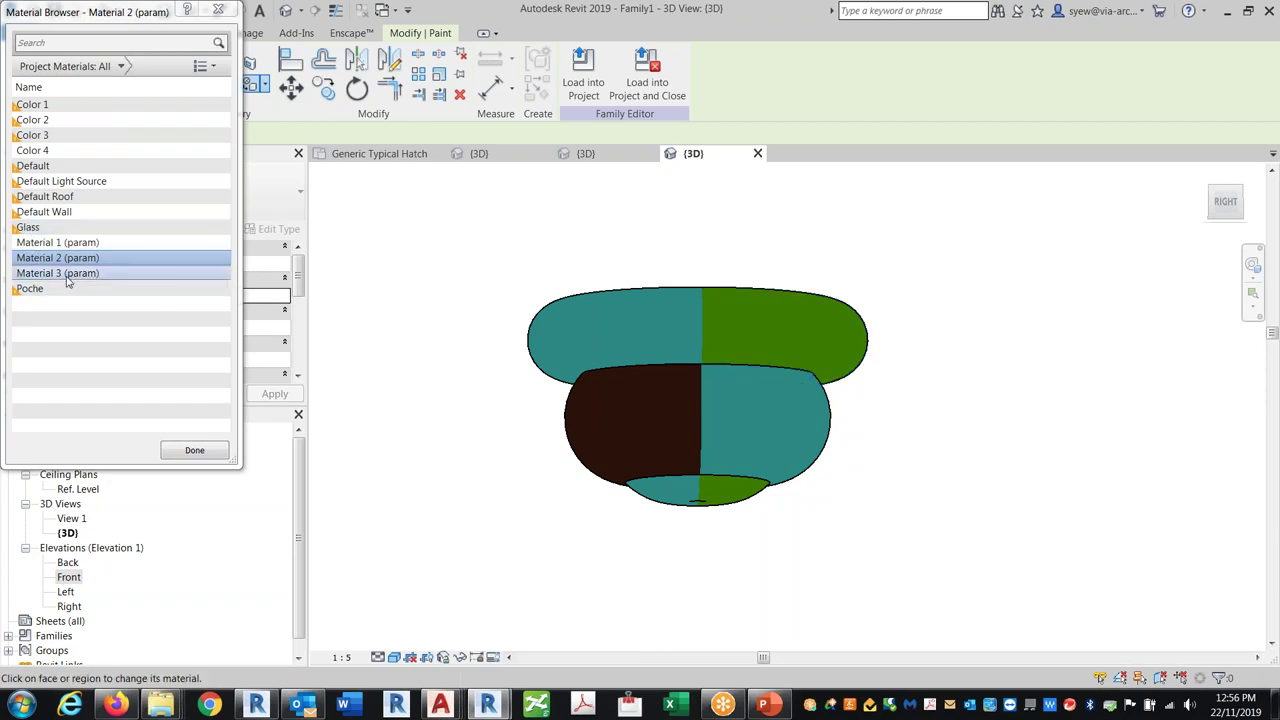
pyautogui.click(738, 496)
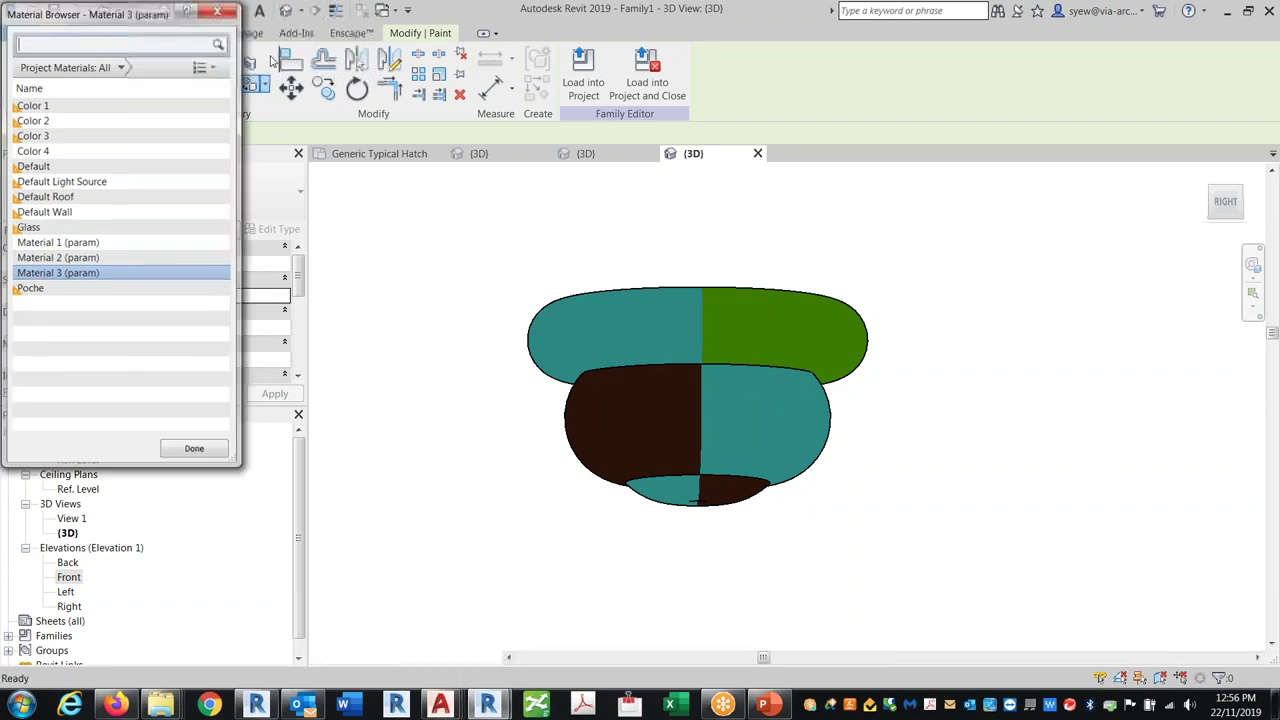
pyautogui.press('Escape')
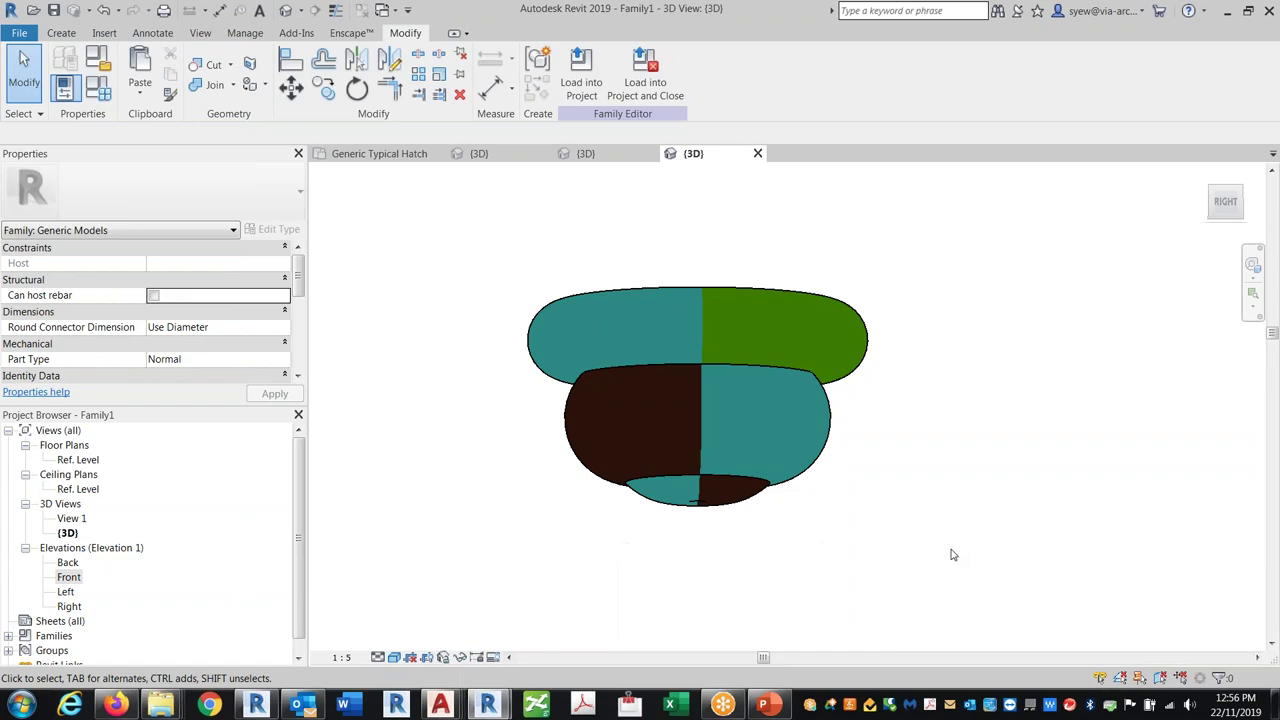
# Open Frozen - Elsa.rfa from Desktop > content > Character > Elsa, accepting the upgrade.
pyautogui.click(33, 10)
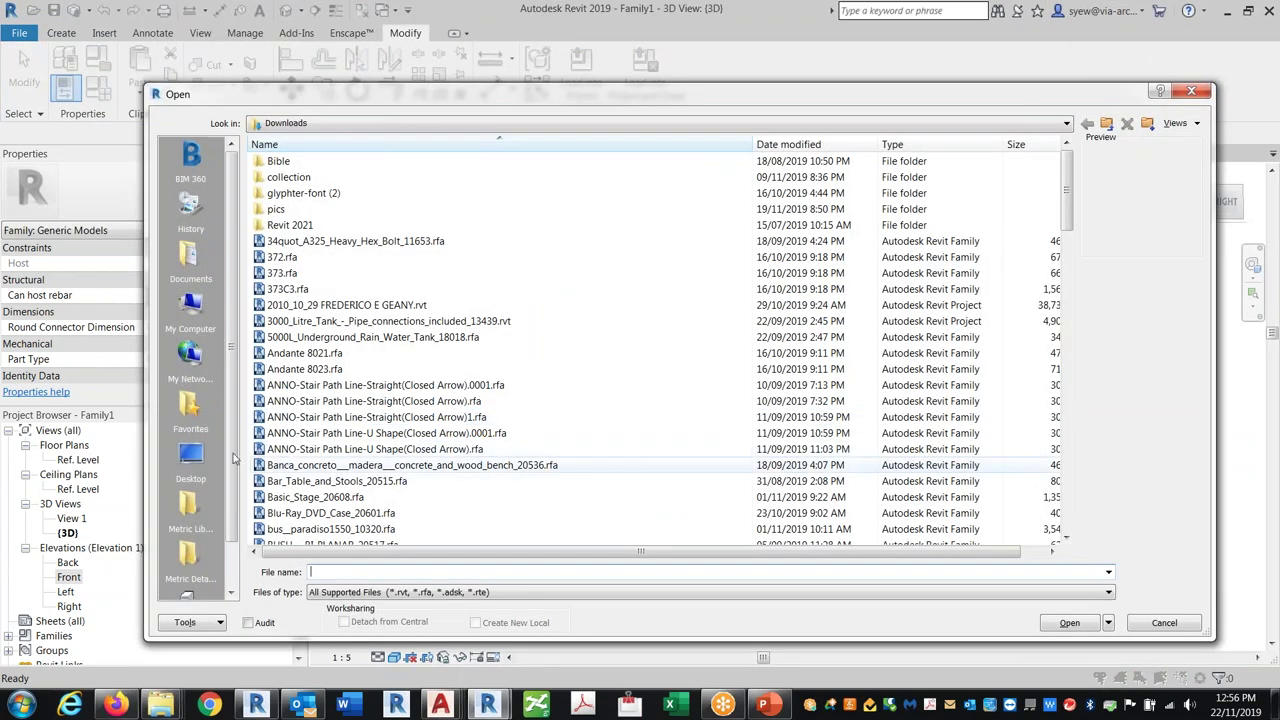
pyautogui.click(191, 458)
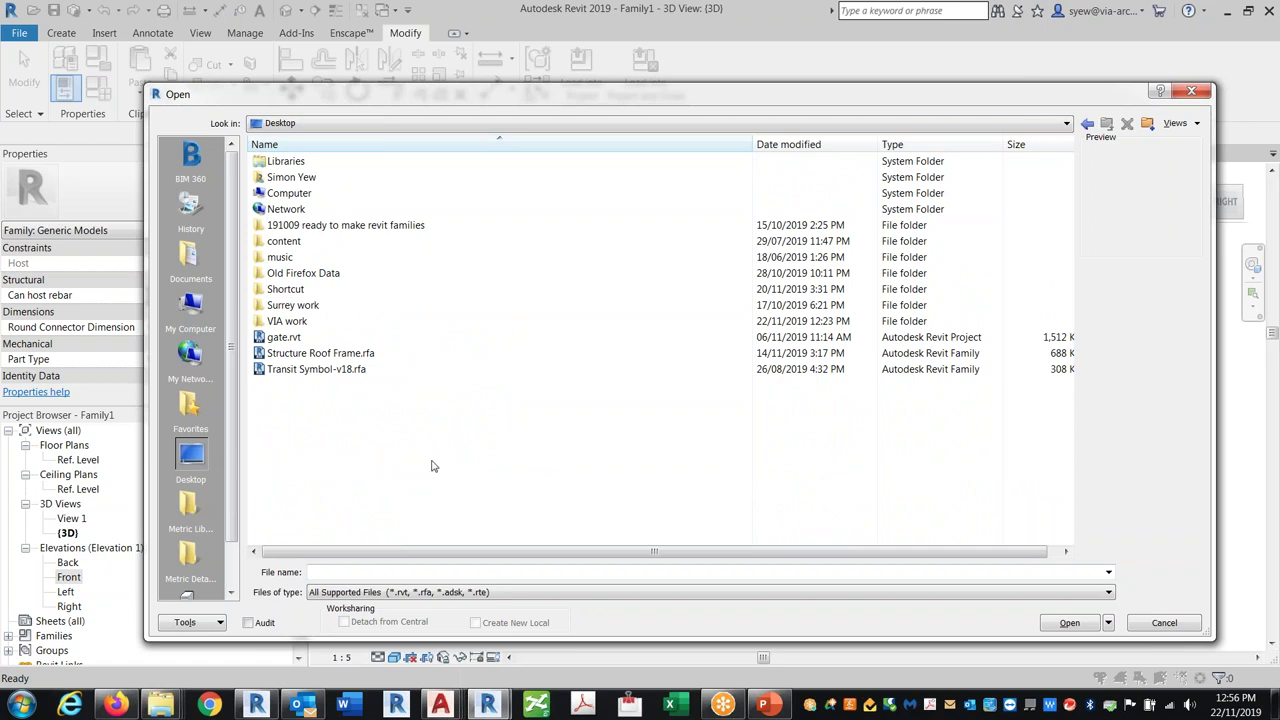
pyautogui.doubleClick(284, 241)
pyautogui.doubleClick(290, 193)
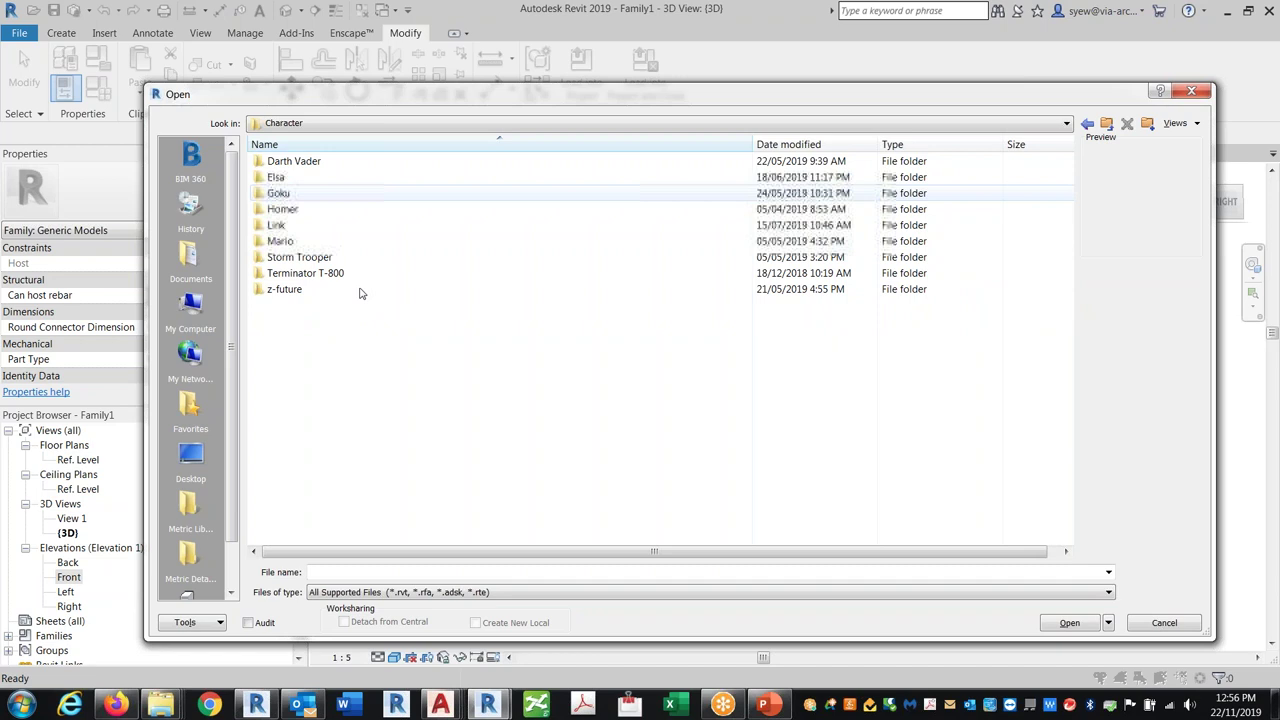
pyautogui.doubleClick(276, 177)
pyautogui.click(300, 193)
pyautogui.click(1069, 623)
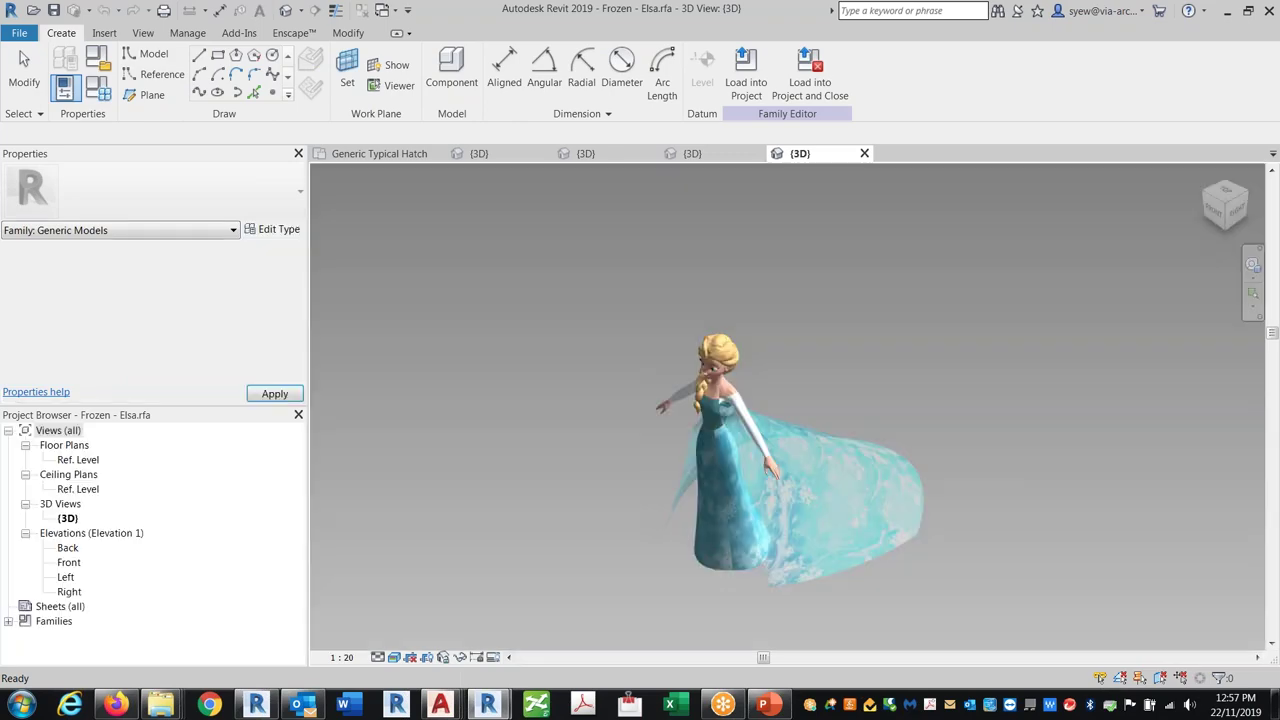
# Zoom in and pan across Elsa's dress for a close-up look.
pyautogui.scroll(5, 800, 578)
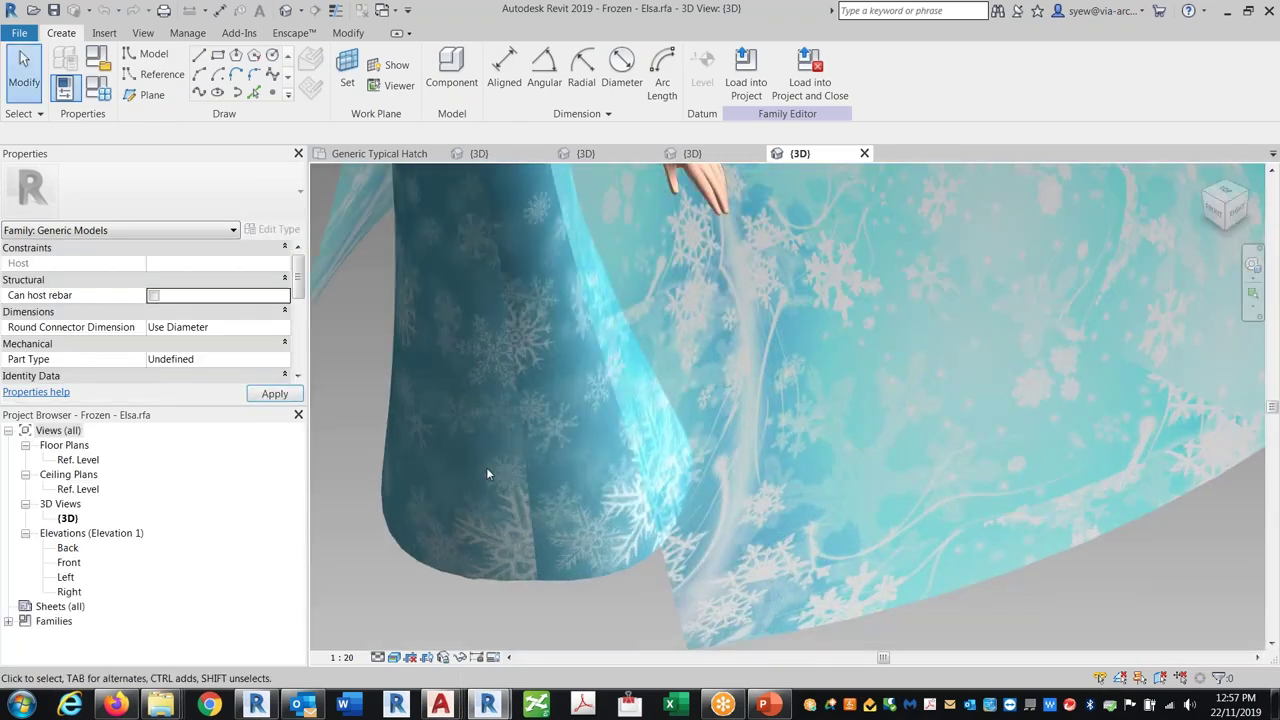
pyautogui.scroll(3, 491, 329)
pyautogui.moveTo(586, 420); pyautogui.dragTo(618, 552, button='middle')
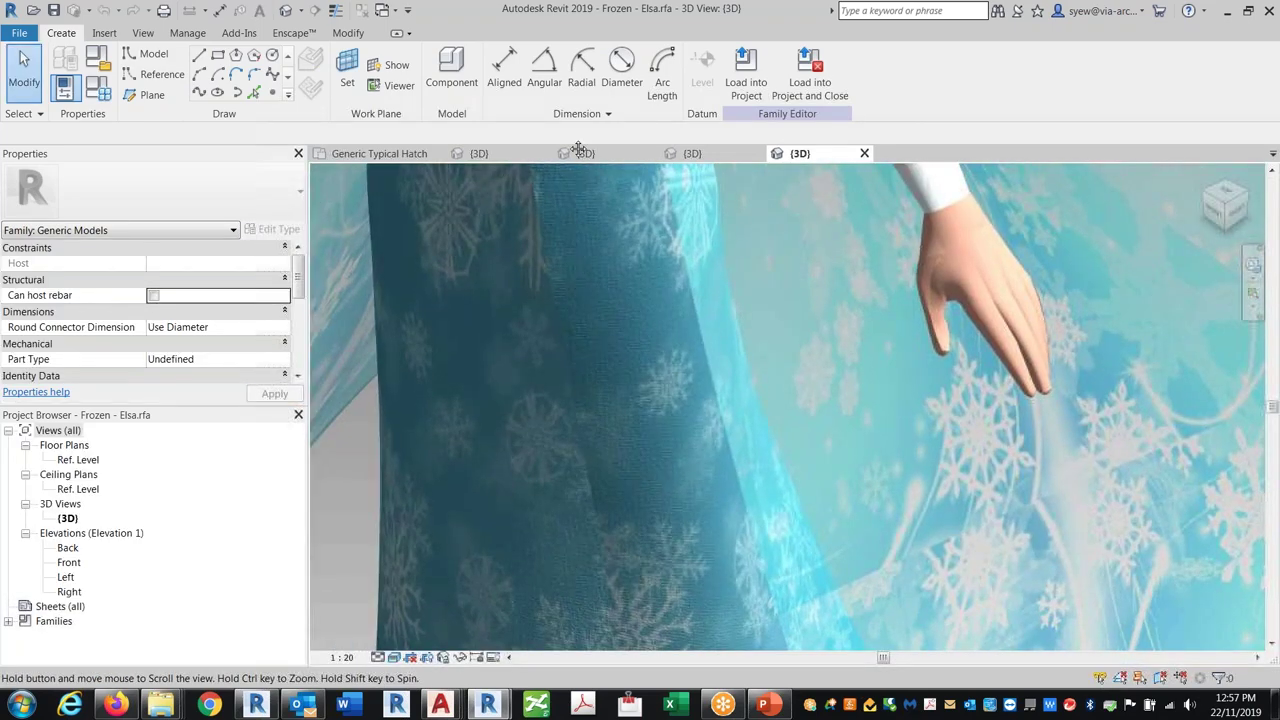
pyautogui.scroll(3, 595, 362)
pyautogui.moveTo(595, 362); pyautogui.dragTo(627, 410, button='middle')
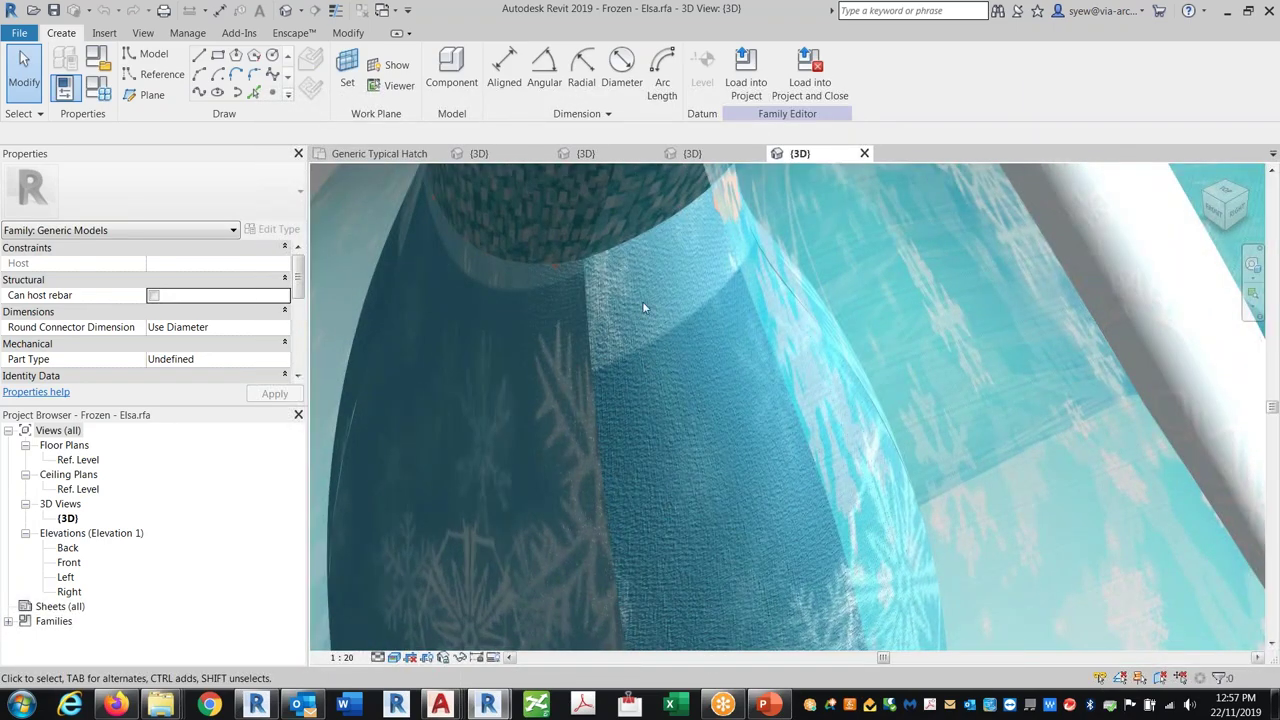
pyautogui.scroll(-3, 629, 566)
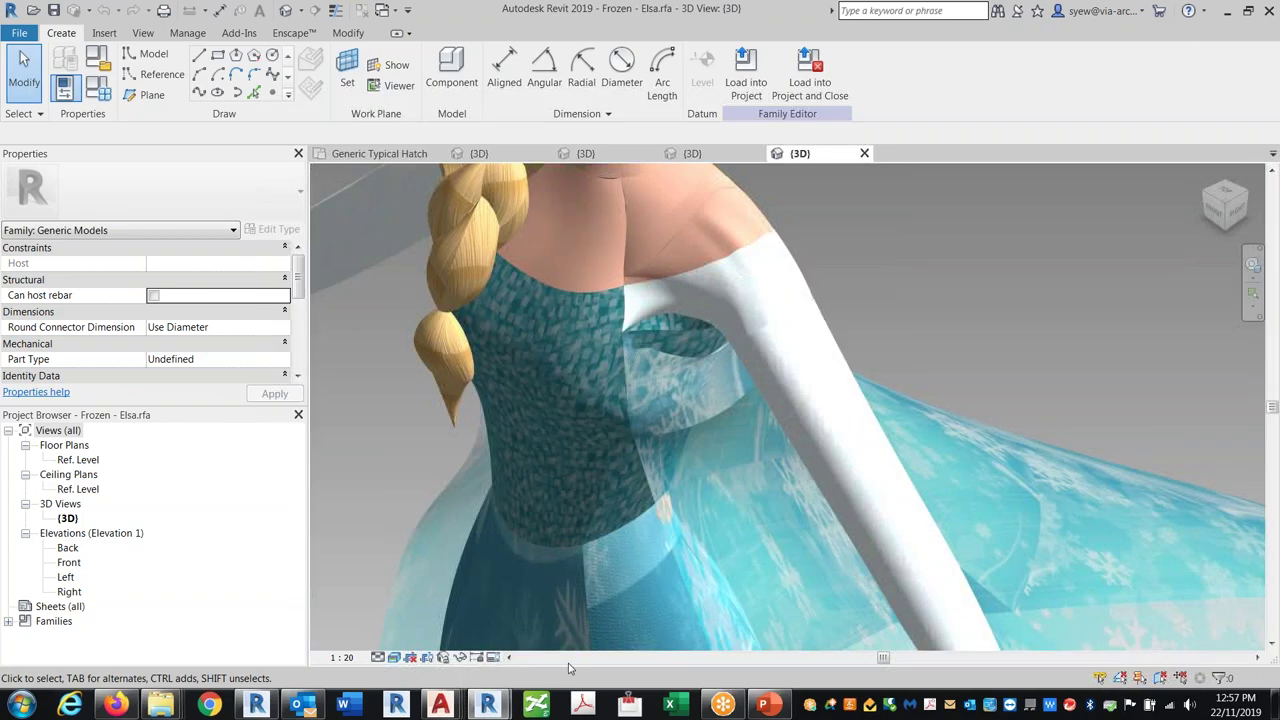
# Set a FRONT ViewCube view of Elsa and start the Enscape live render.
pyautogui.click(580, 610)
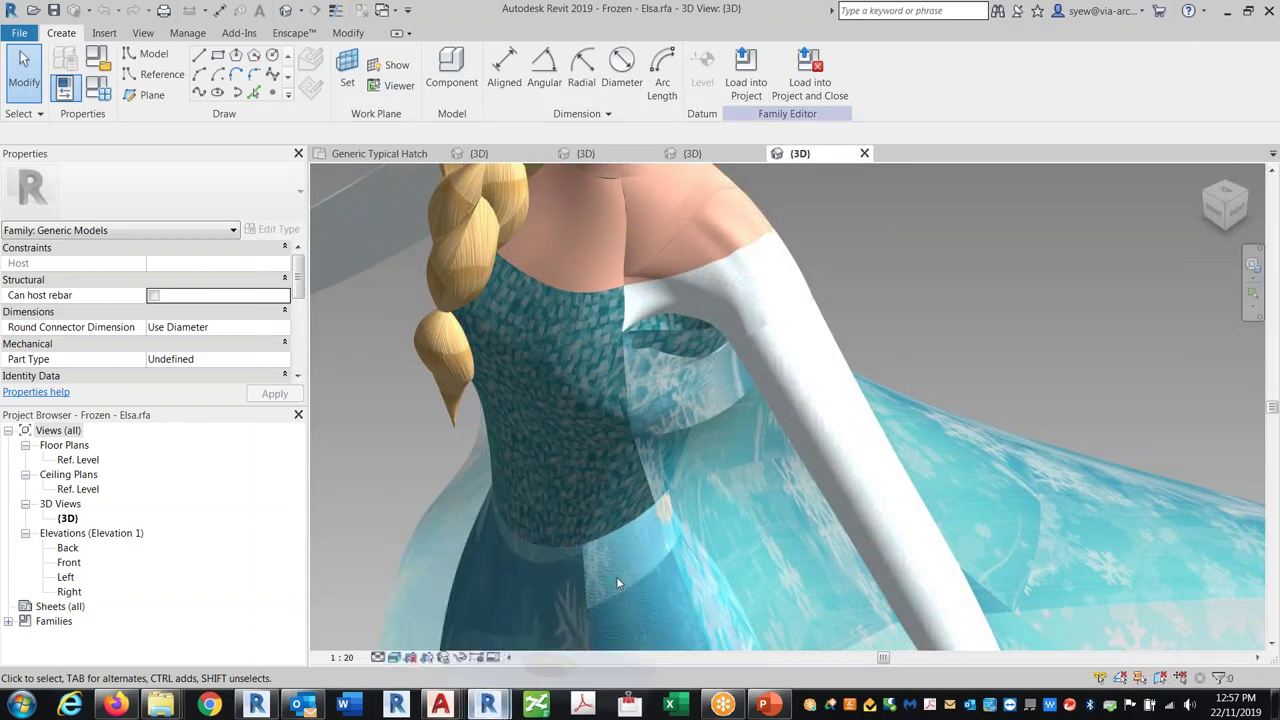
pyautogui.hotkey('alt', 'Tab')
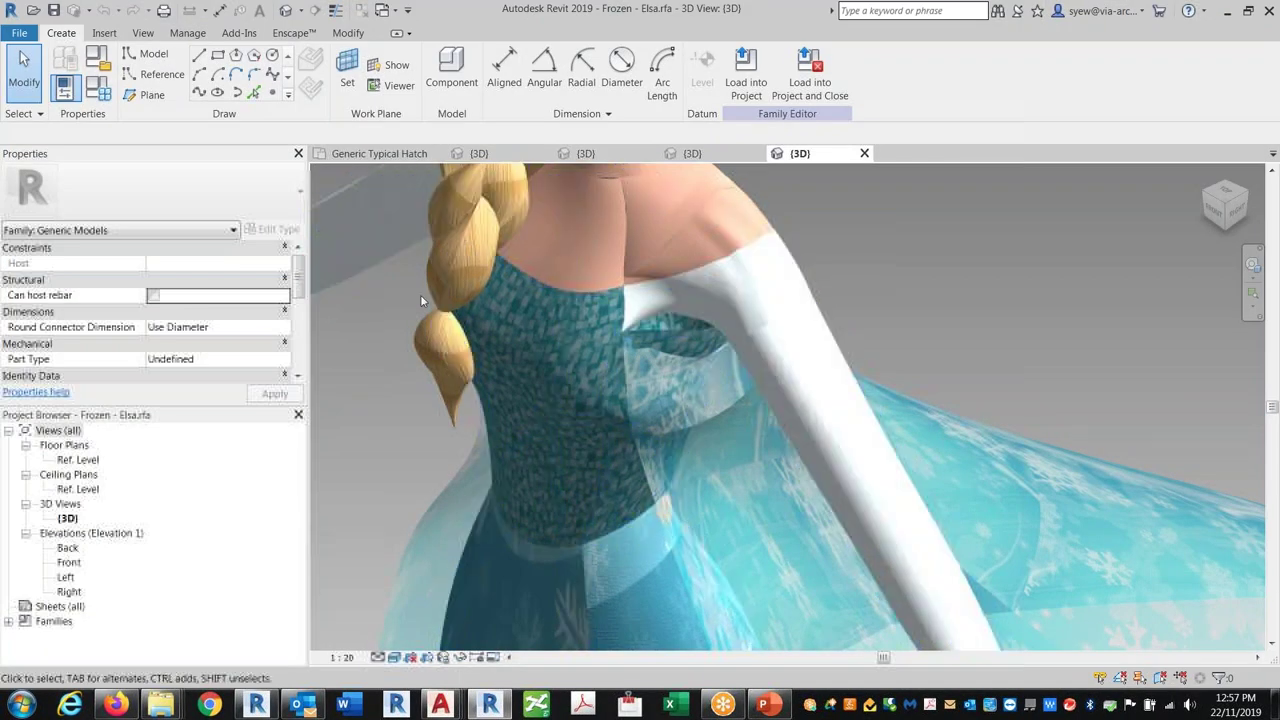
pyautogui.scroll(-3, 420, 294)
pyautogui.scroll(-3, 470, 305)
pyautogui.click(1228, 207)
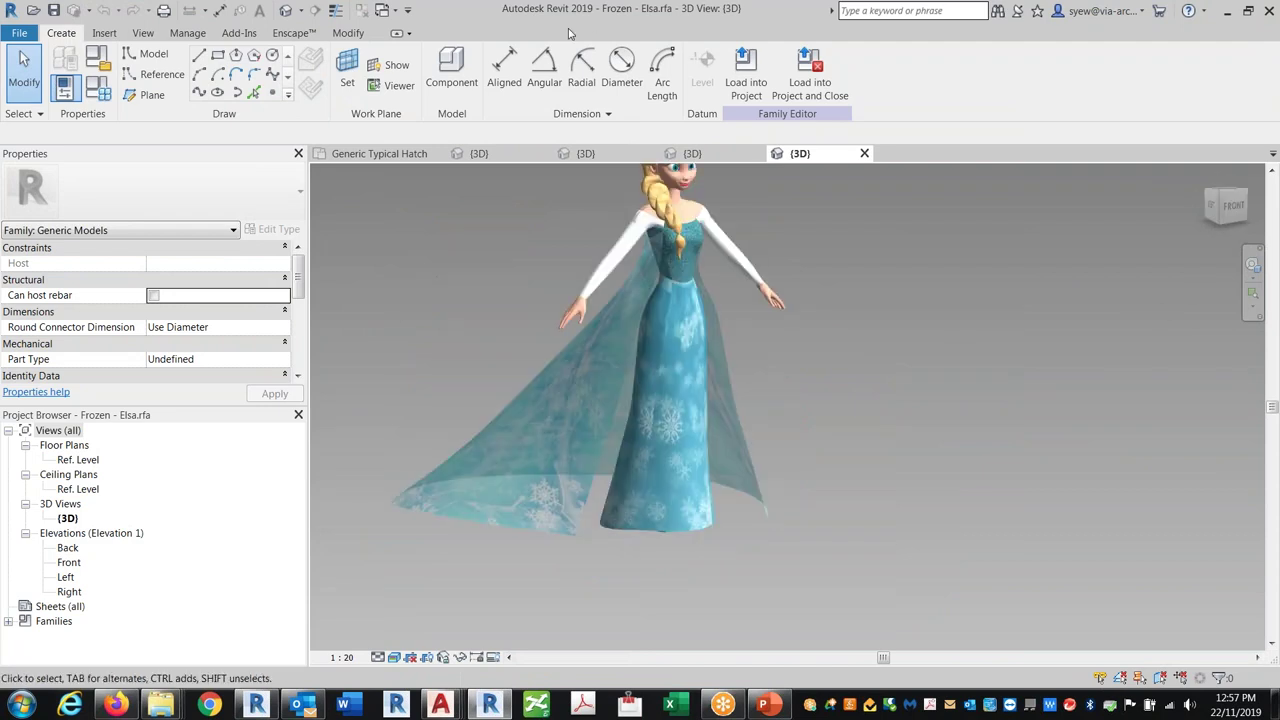
pyautogui.click(294, 33)
pyautogui.click(22, 82)
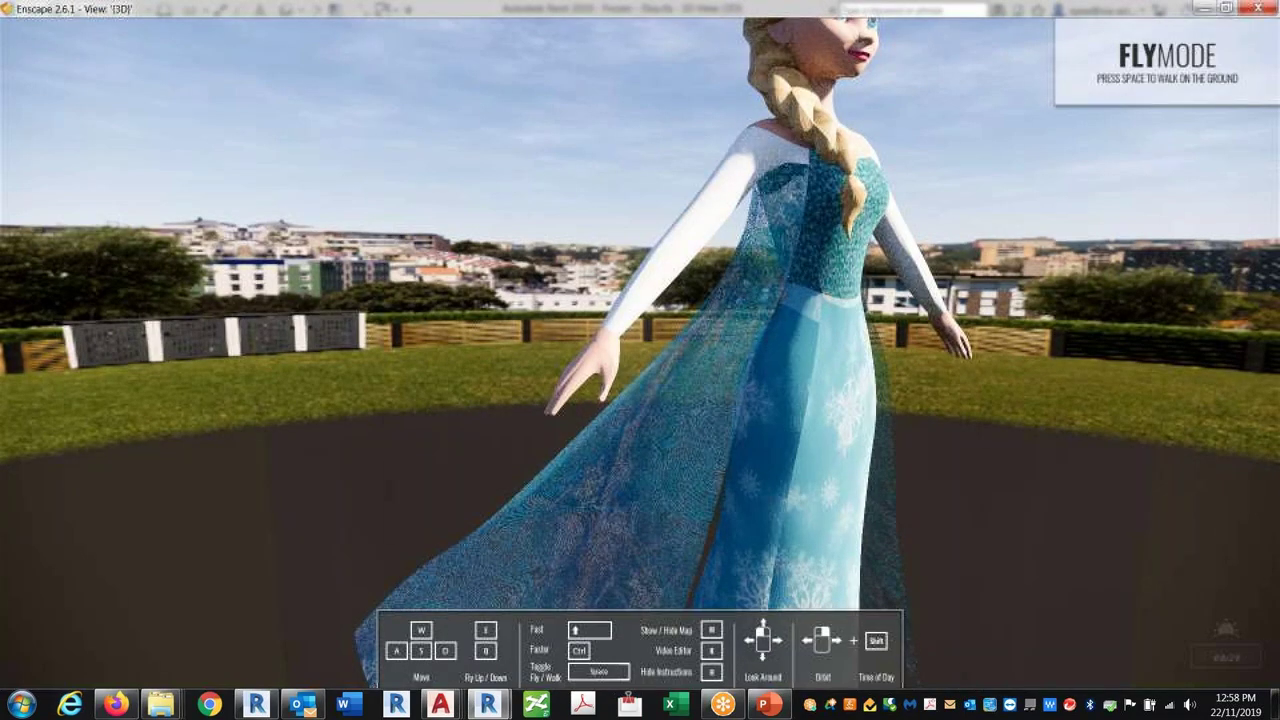
# Orbit the Enscape camera around and below Elsa, then fly close to her face.
pyautogui.moveTo(814, 434)
pyautogui.mouseDown(button='right')
pyautogui.moveTo(775, 365)
pyautogui.moveTo(560, 362)
pyautogui.moveTo(550, 420)
pyautogui.moveTo(808, 412)
pyautogui.mouseUp(button='right')
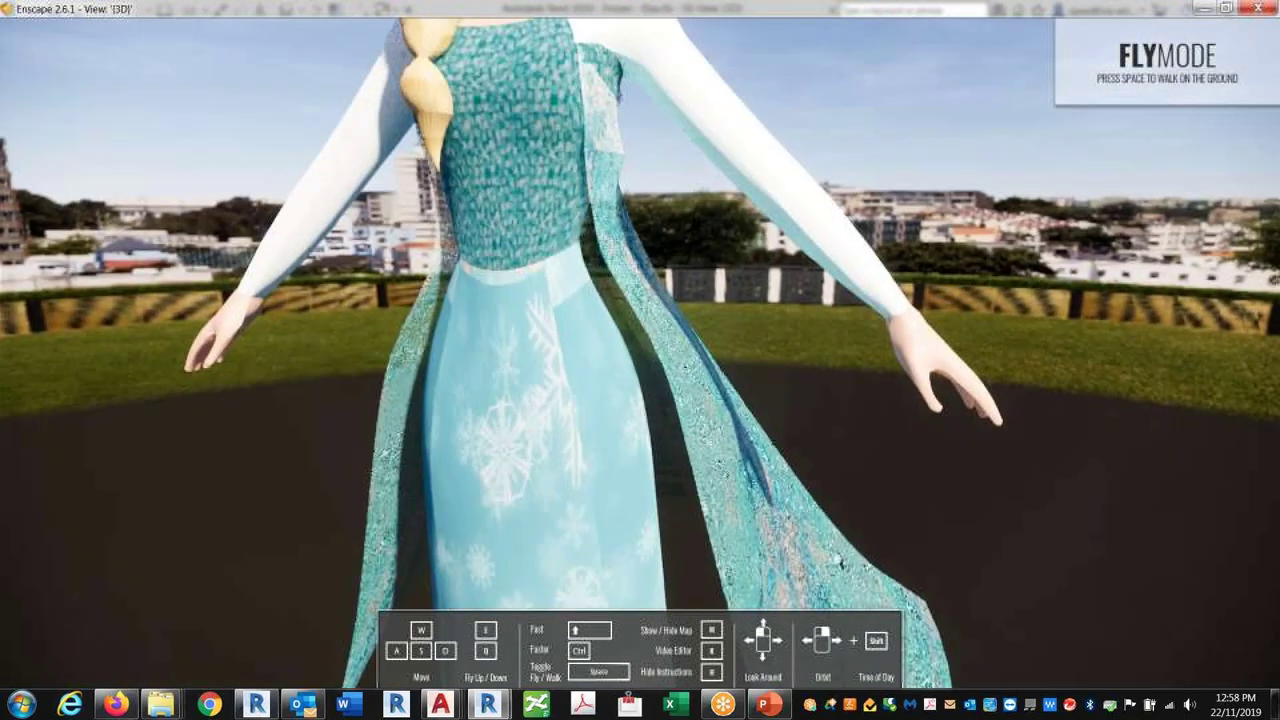
pyautogui.scroll(5, 808, 412)
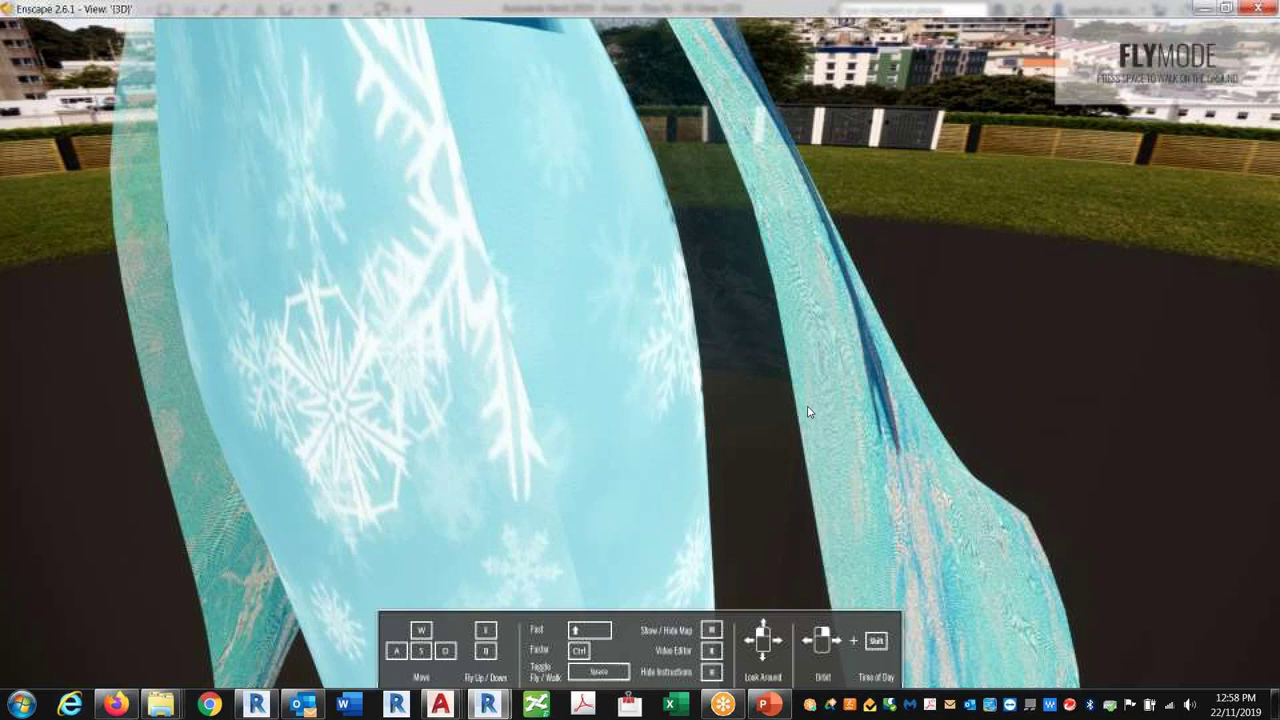
pyautogui.press('s')
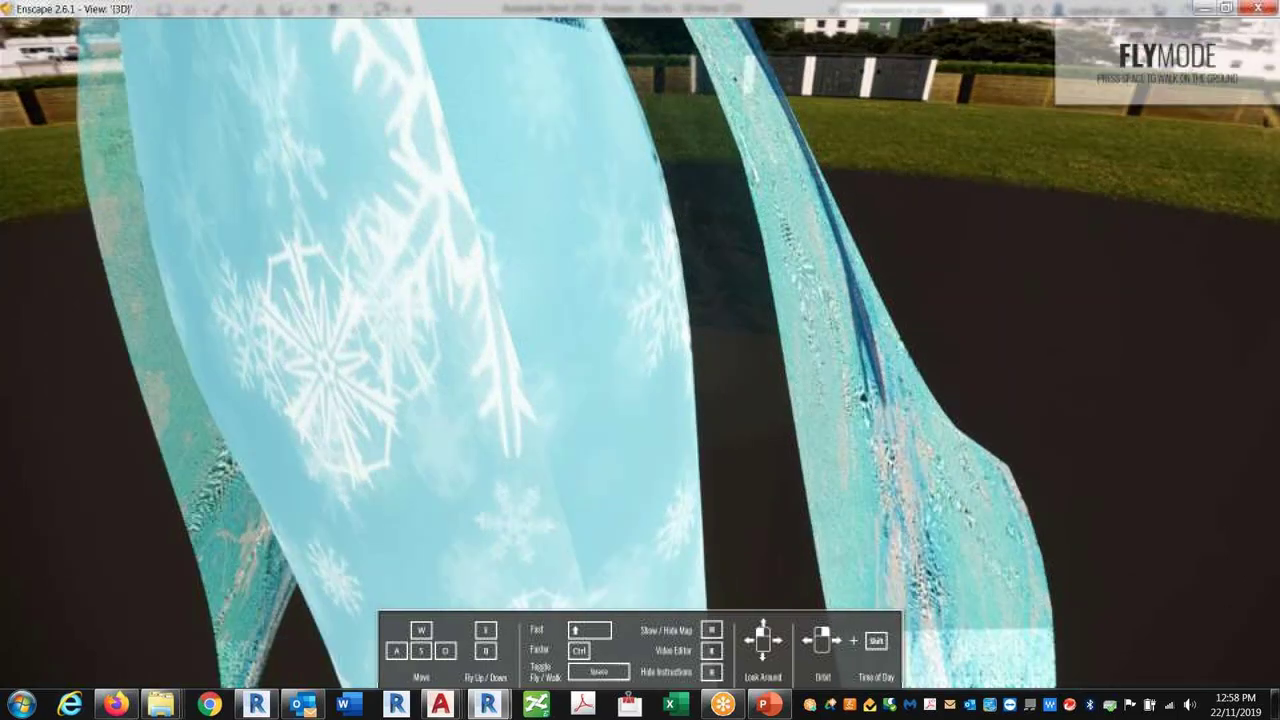
pyautogui.press('s')
pyautogui.moveTo(640, 360); pyautogui.dragTo(550, 480, button='right')
# Fly the camera through Elsa's dress fabric and back out to frame the whole figure.
pyautogui.press('w')
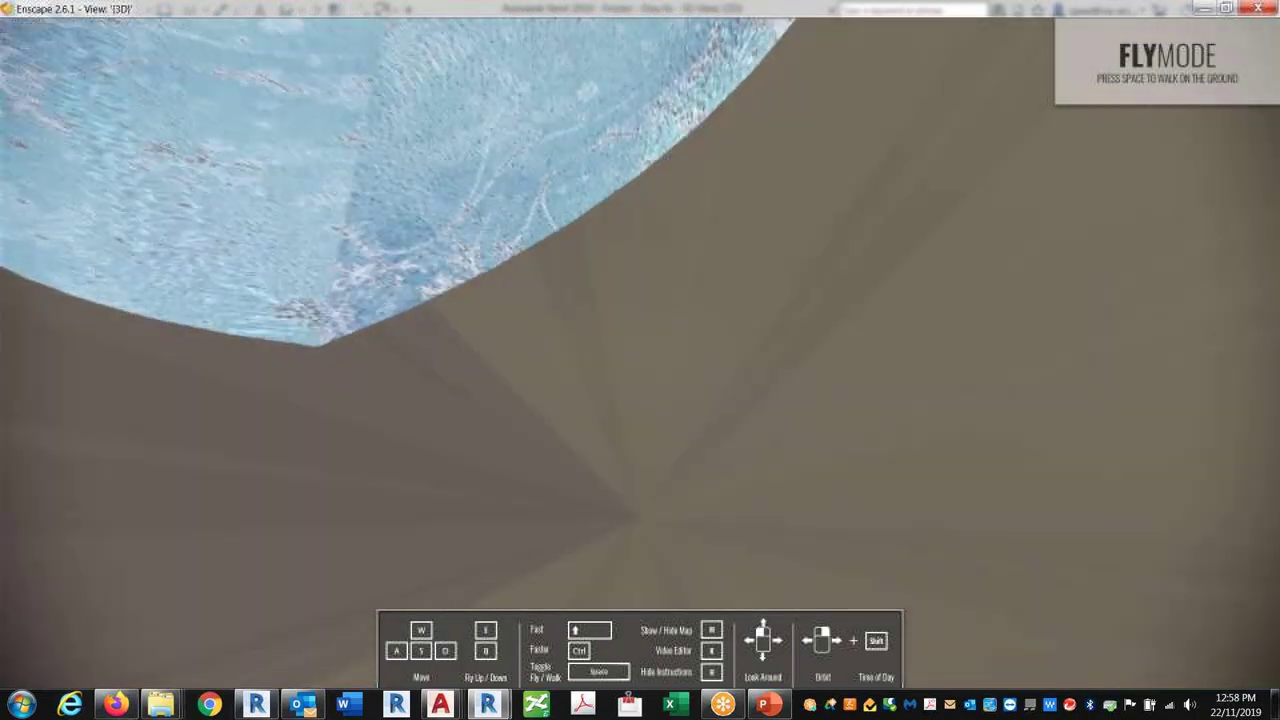
pyautogui.press('w')
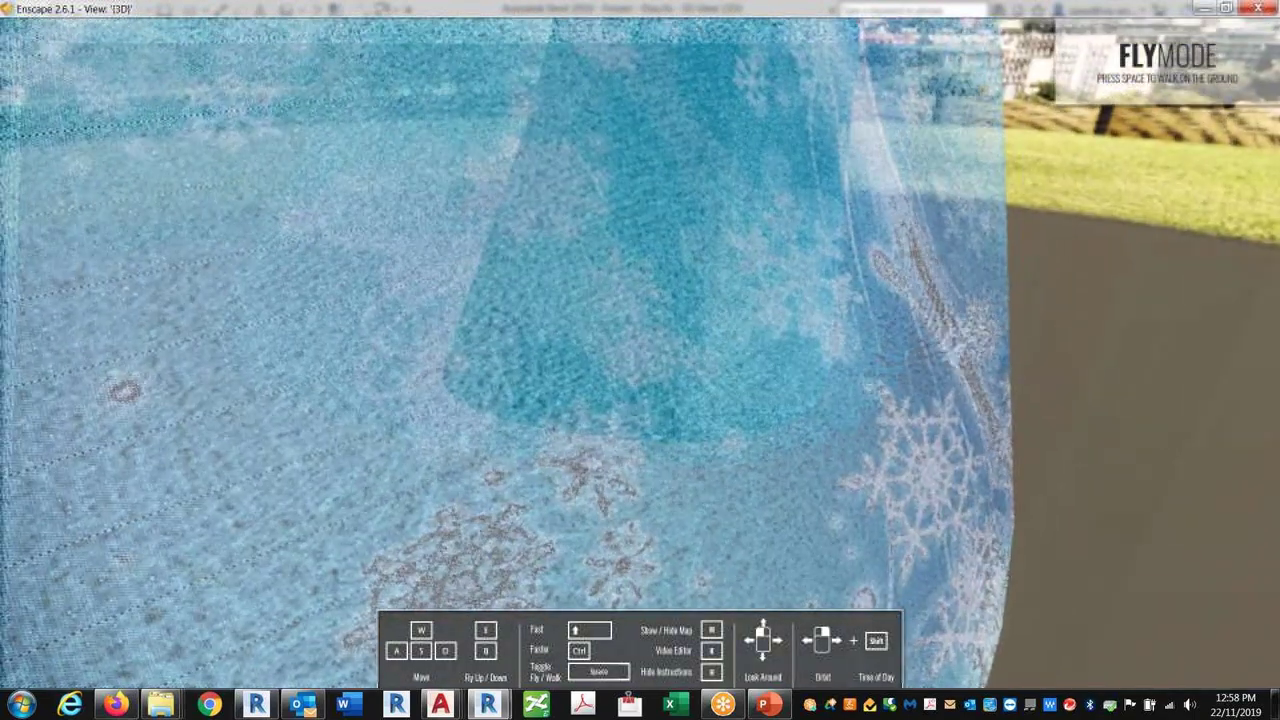
pyautogui.press('w')
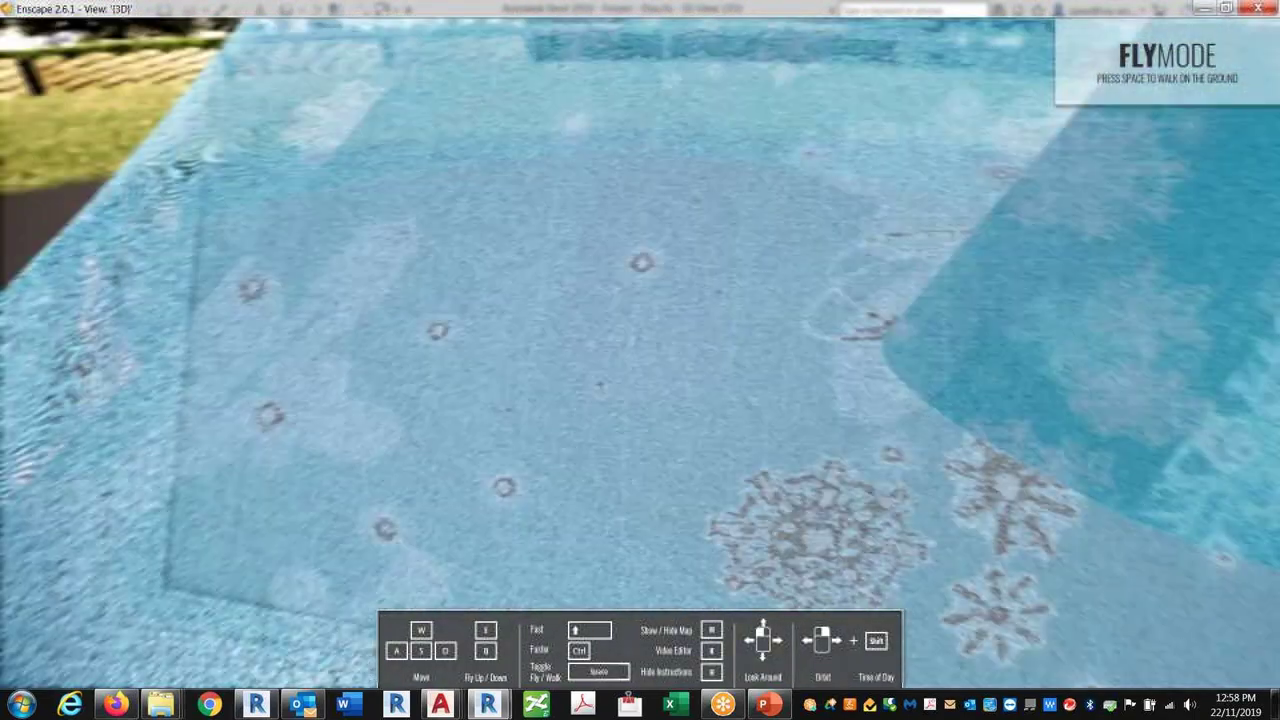
pyautogui.press('s')
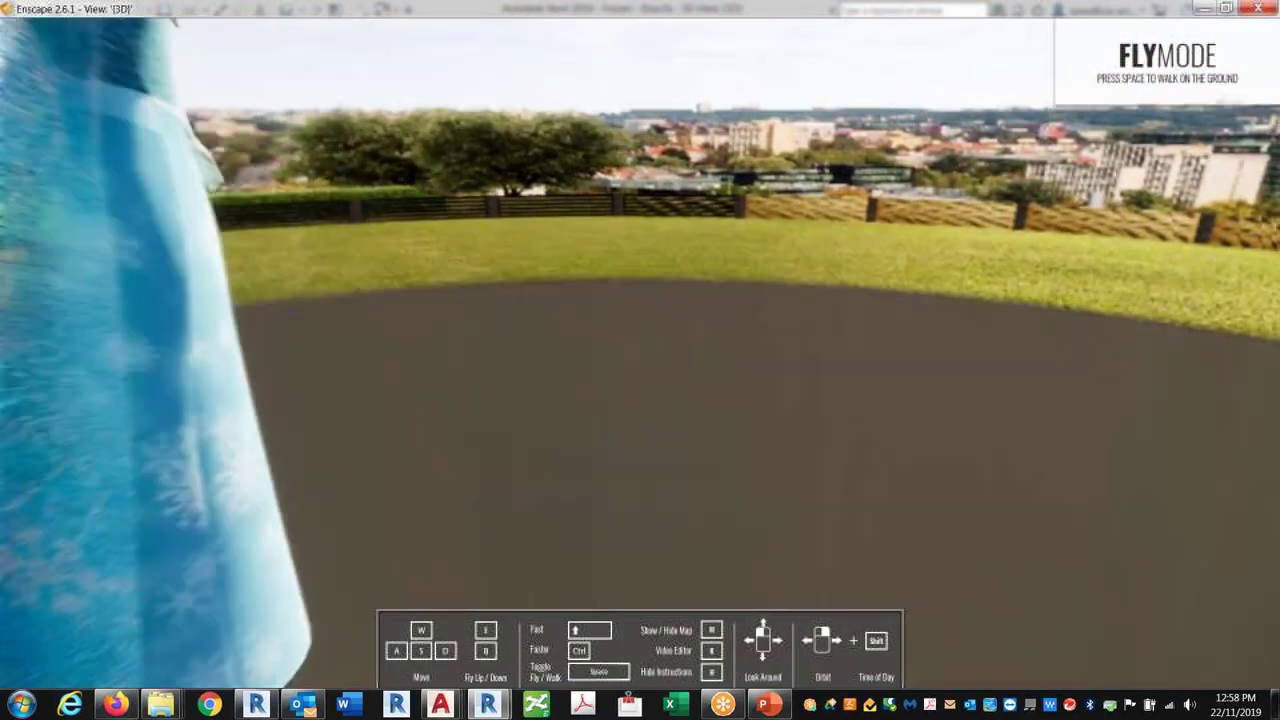
pyautogui.moveTo(700, 317); pyautogui.dragTo(584, 317, button='right')
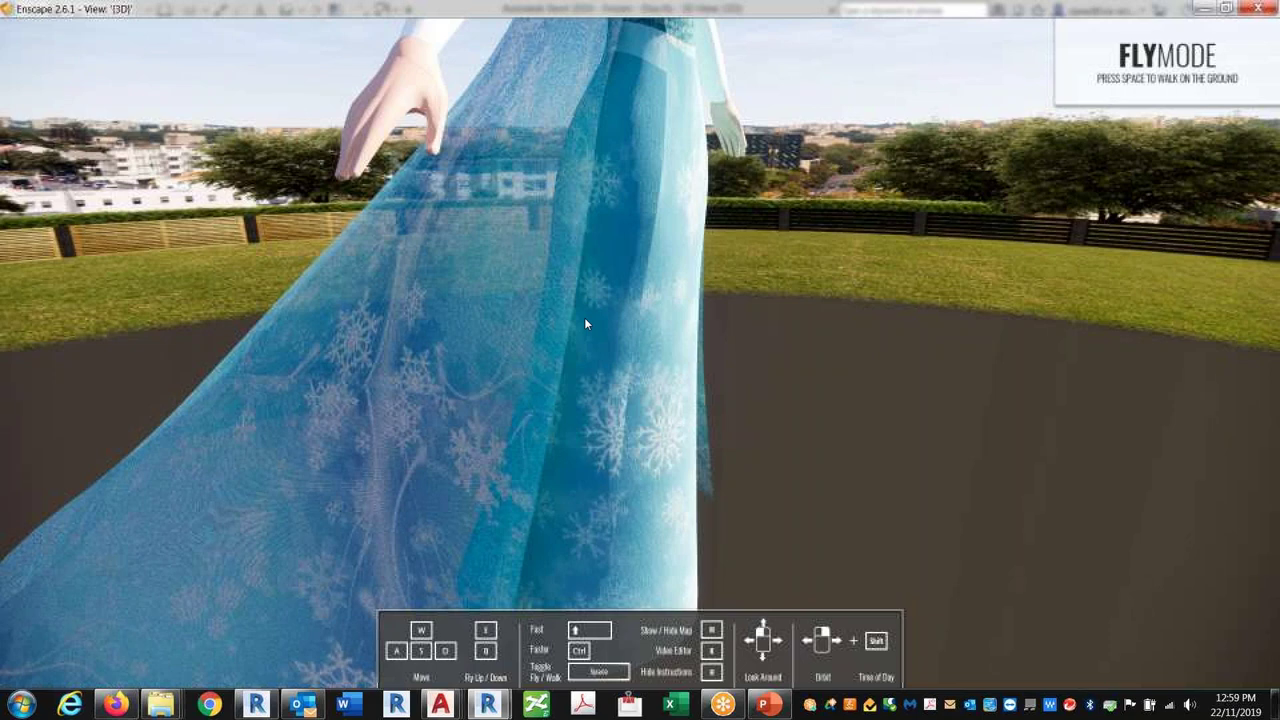
pyautogui.press('s')
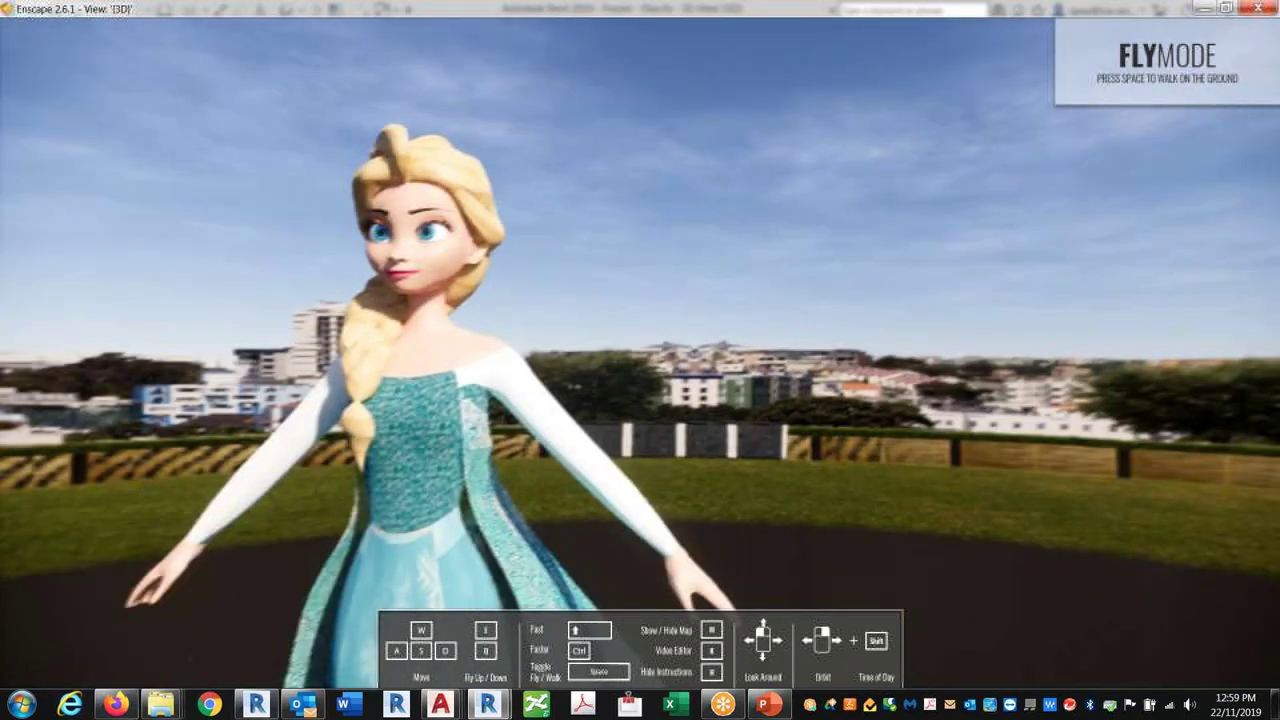
pyautogui.moveTo(900, 352); pyautogui.dragTo(839, 354)
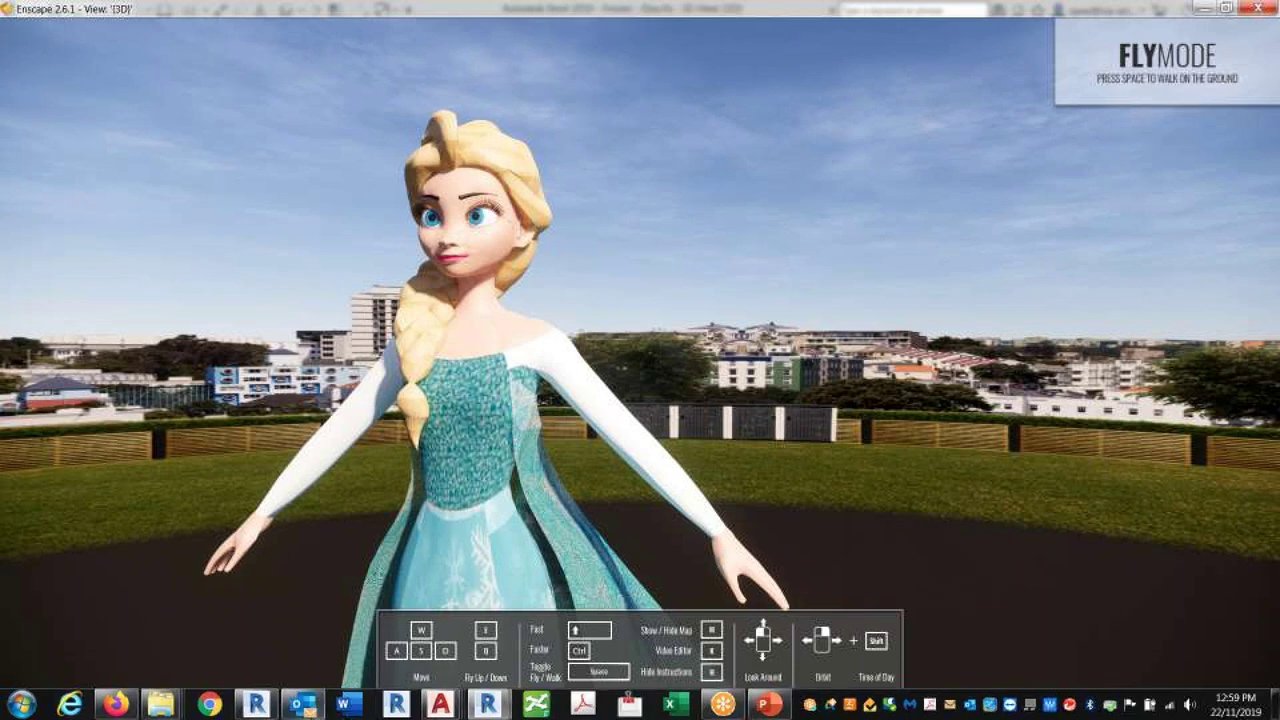
# Back in Revit, zoom in, select Elsa's face and edit the Elsa - Face family.
pyautogui.moveTo(487, 705)
pyautogui.click(444, 641)
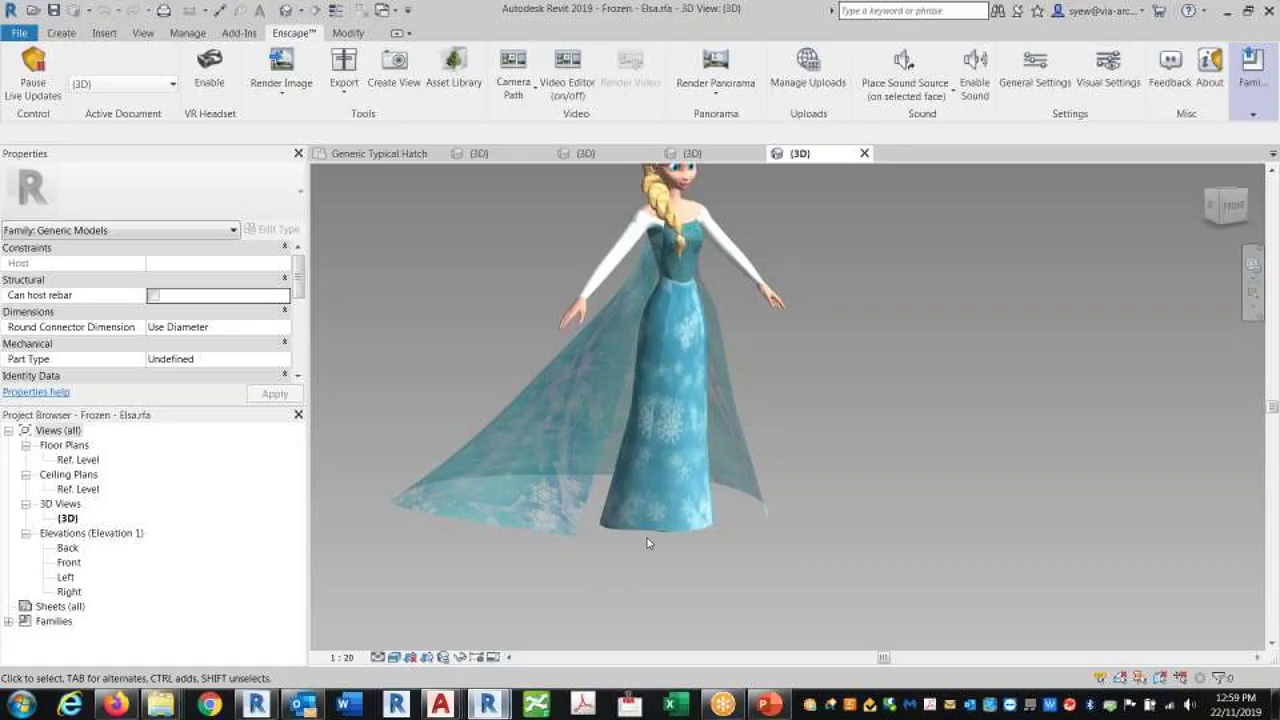
pyautogui.scroll(5, 703, 291)
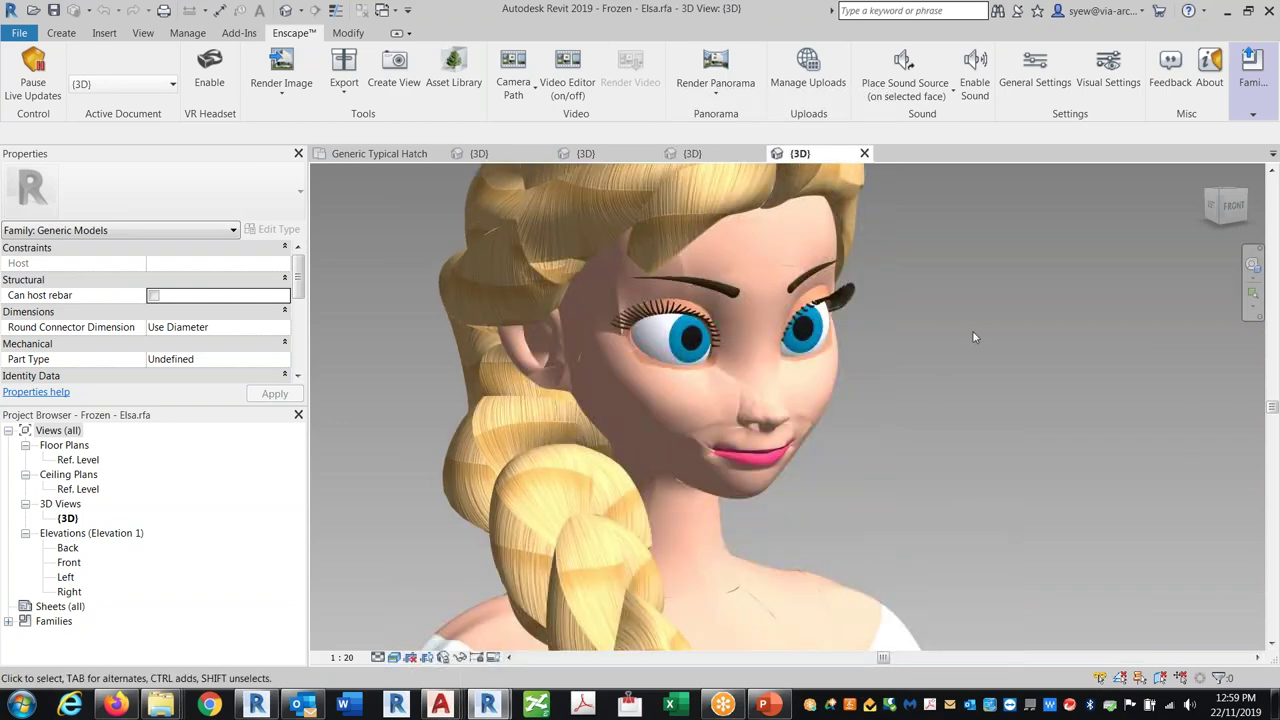
pyautogui.scroll(3, 972, 330)
pyautogui.moveTo(972, 330)
pyautogui.mouseDown(button='middle')
pyautogui.moveTo(968, 345)
pyautogui.moveTo(990, 348)
pyautogui.mouseUp(button='middle')
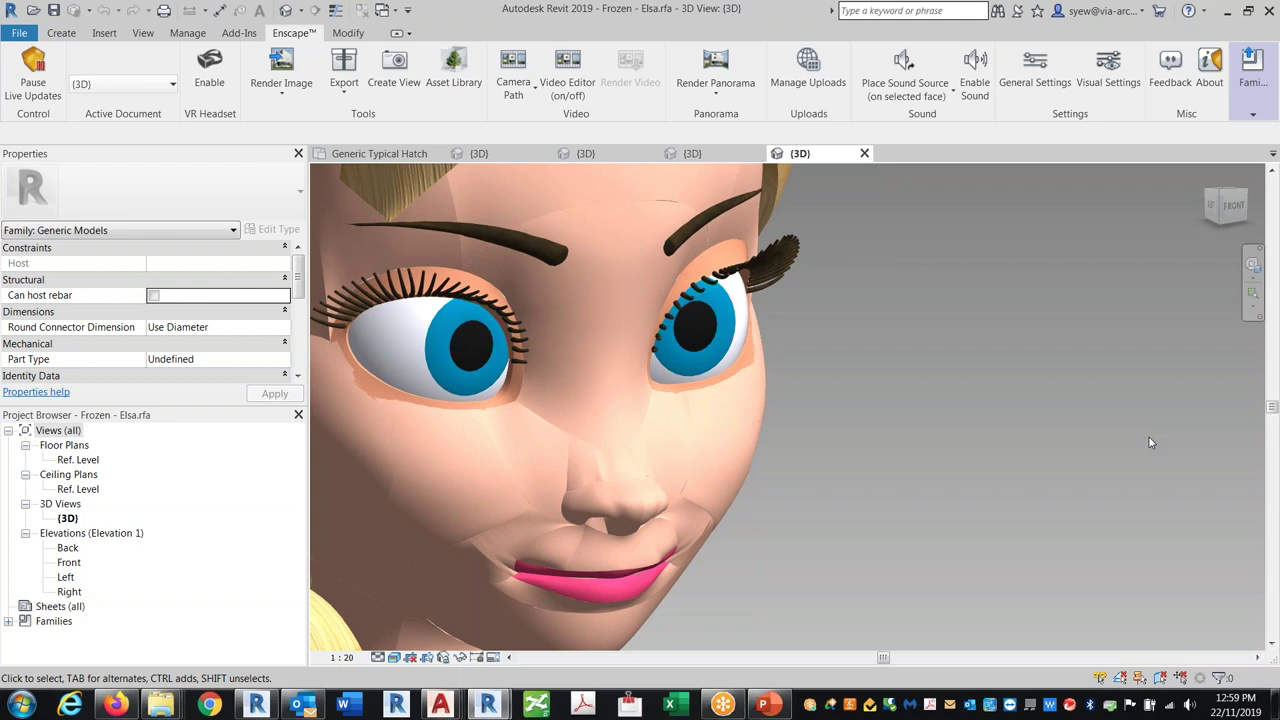
pyautogui.click(790, 265)
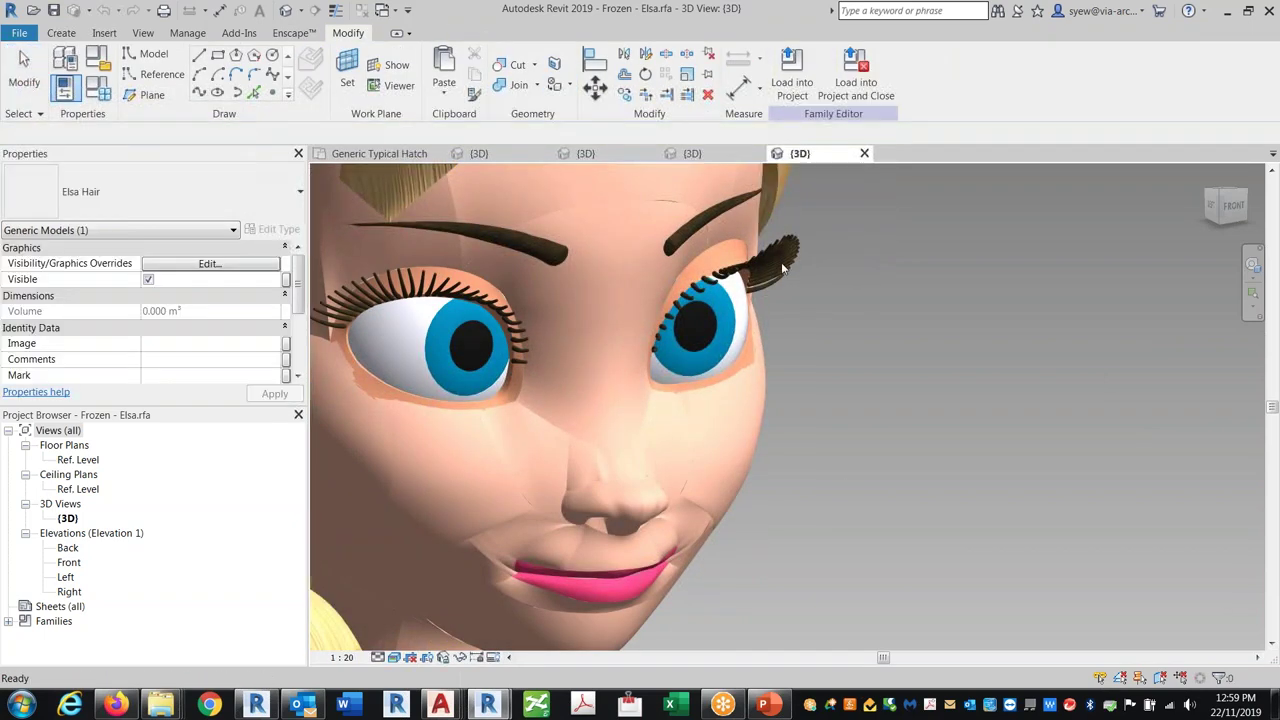
pyautogui.click(788, 276)
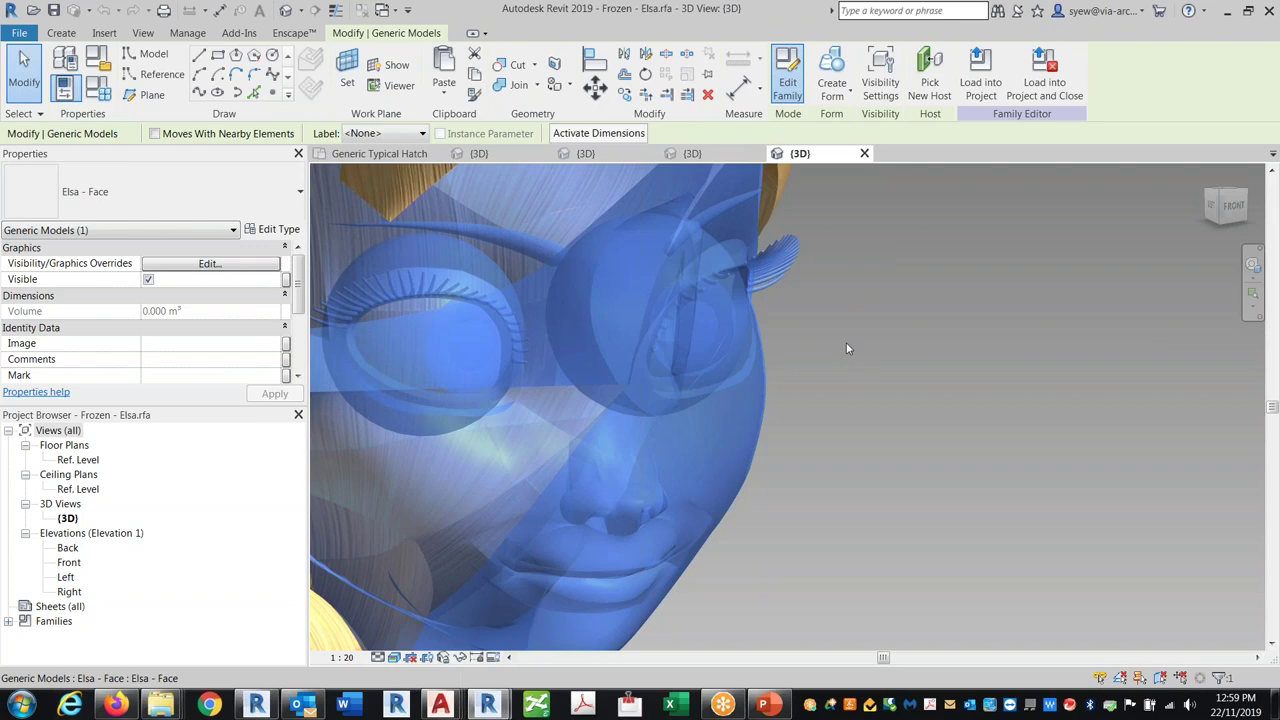
pyautogui.click(787, 75)
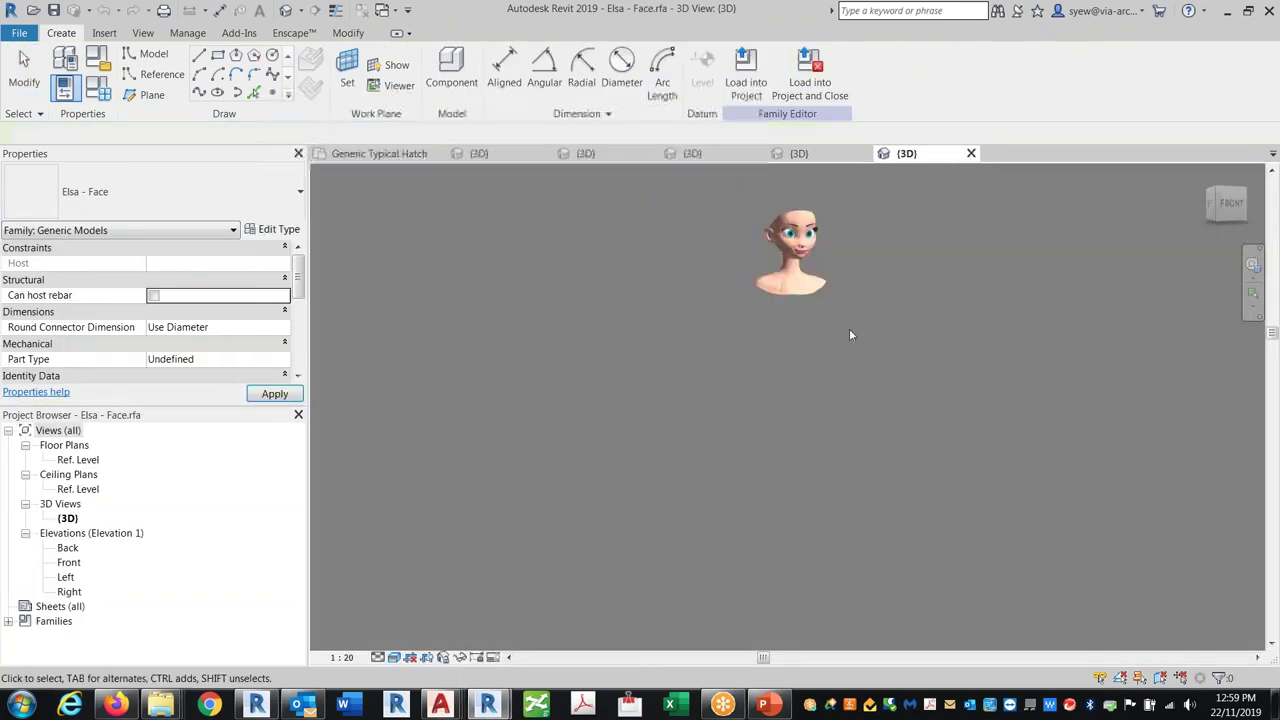
# Select the right eyelashes and edit the nested Elsa - Eyelashes family.
pyautogui.scroll(5, 812, 245)
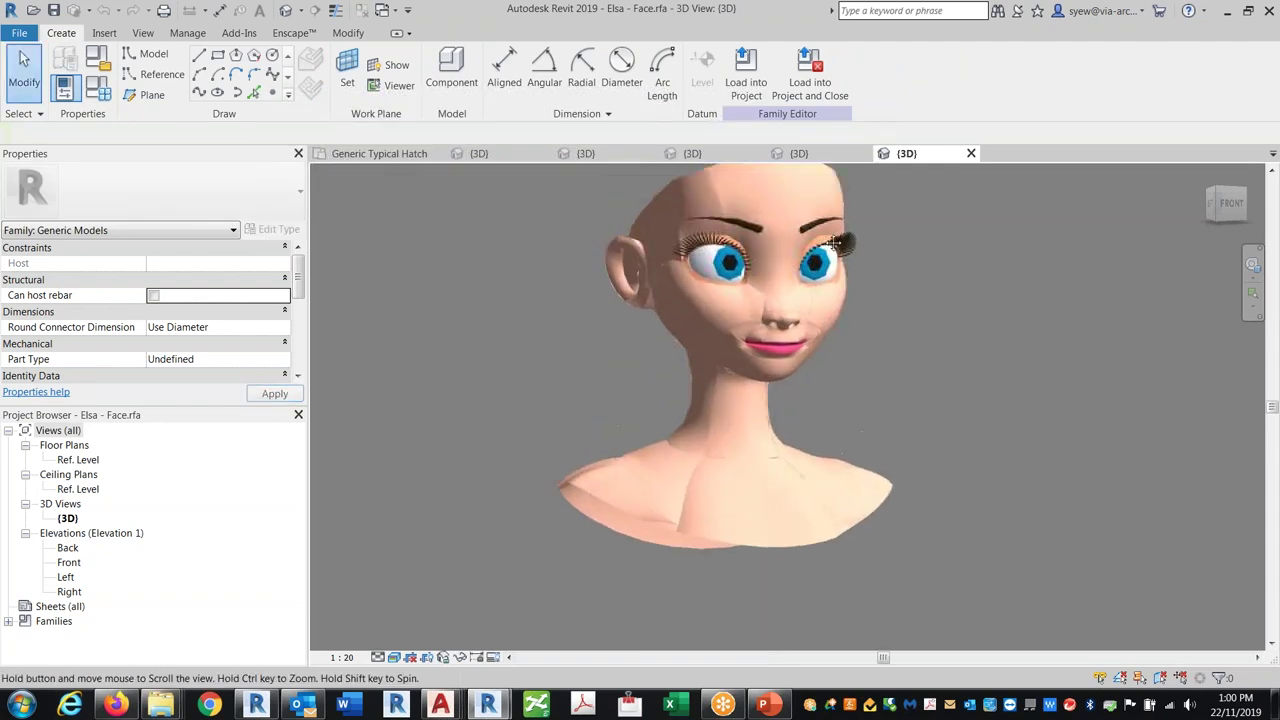
pyautogui.click(866, 238)
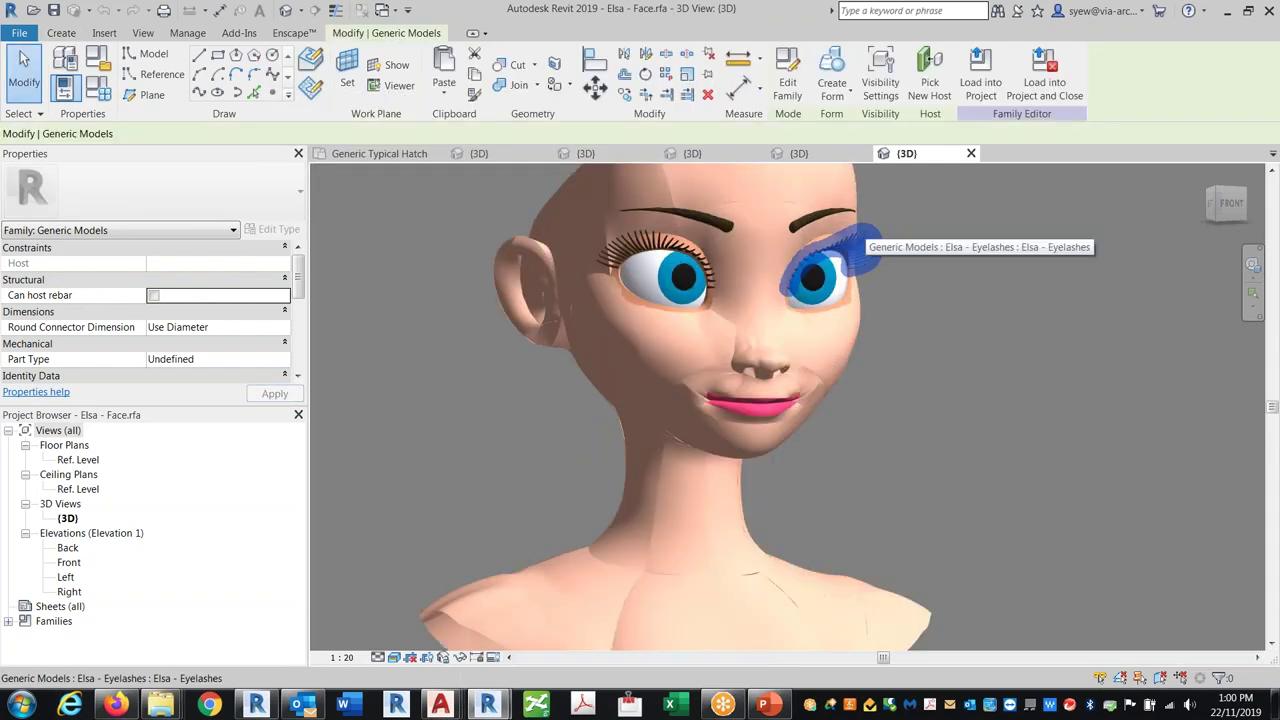
pyautogui.click(787, 75)
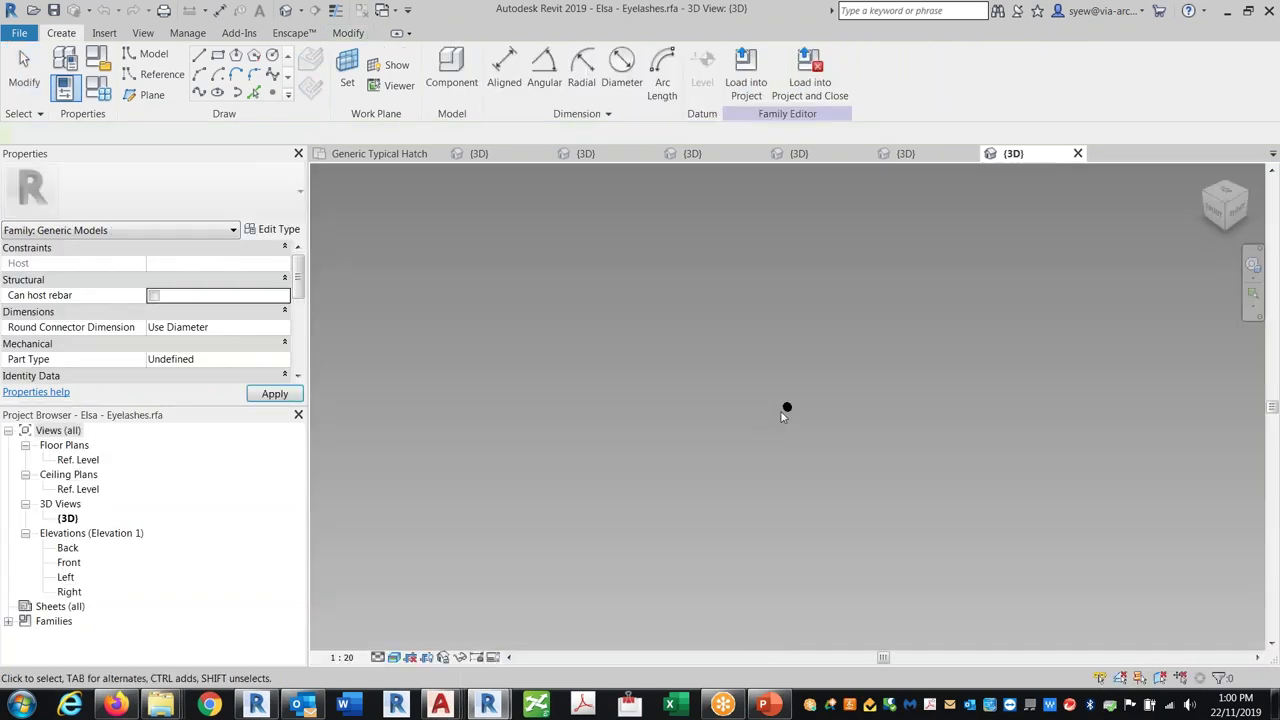
# Select a single Elsa lash and orbit along the row of eyelashes, then close the Elsa - Eyelashes family.
pyautogui.scroll(5, 826, 392)
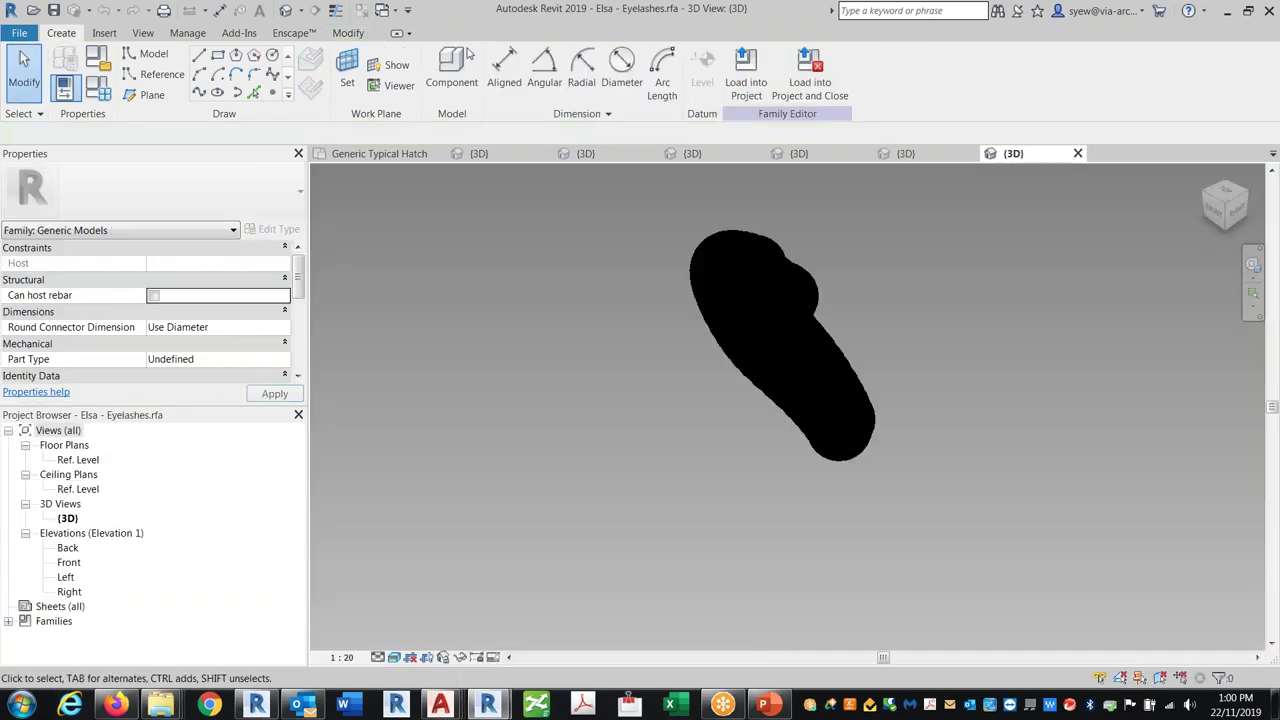
pyautogui.scroll(5, 1014, 453)
pyautogui.click(806, 327)
pyautogui.keyDown('shift'); pyautogui.moveTo(890, 289); pyautogui.dragTo(576, 357, button='middle'); pyautogui.keyUp('shift')
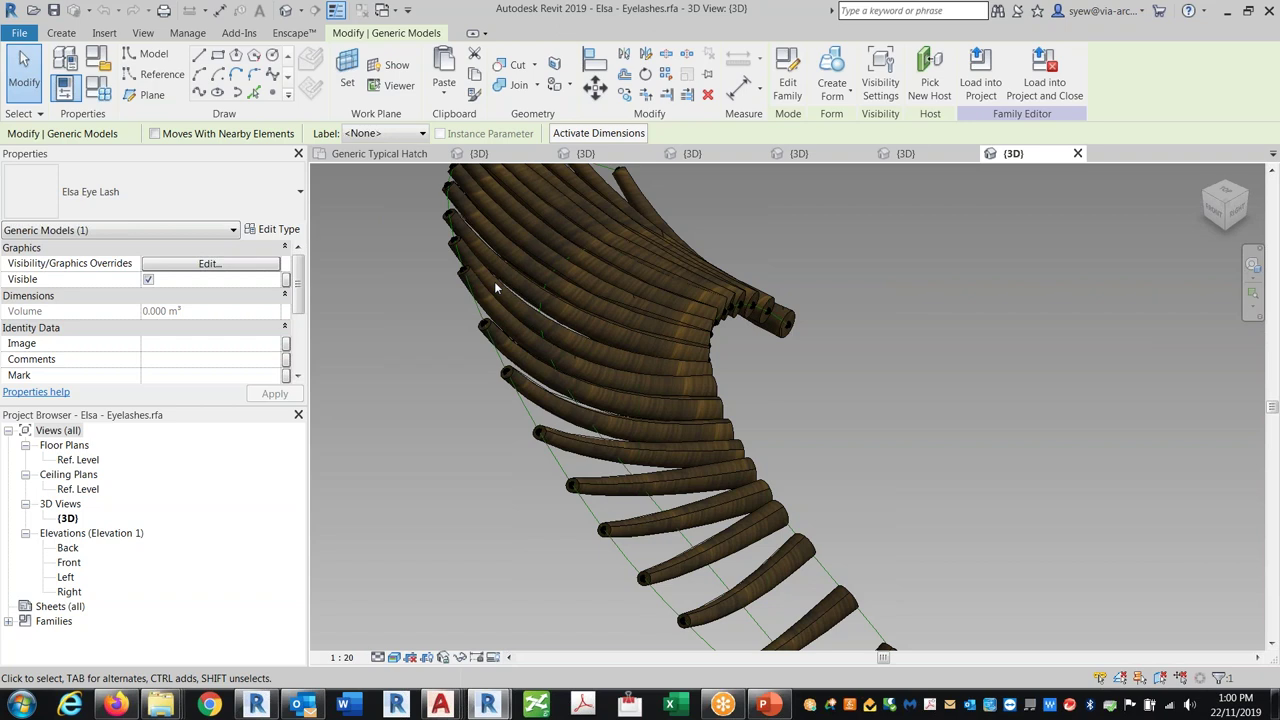
pyautogui.scroll(-3, 430, 320)
pyautogui.keyDown('shift'); pyautogui.moveTo(420, 338); pyautogui.dragTo(534, 431, button='middle'); pyautogui.keyUp('shift')
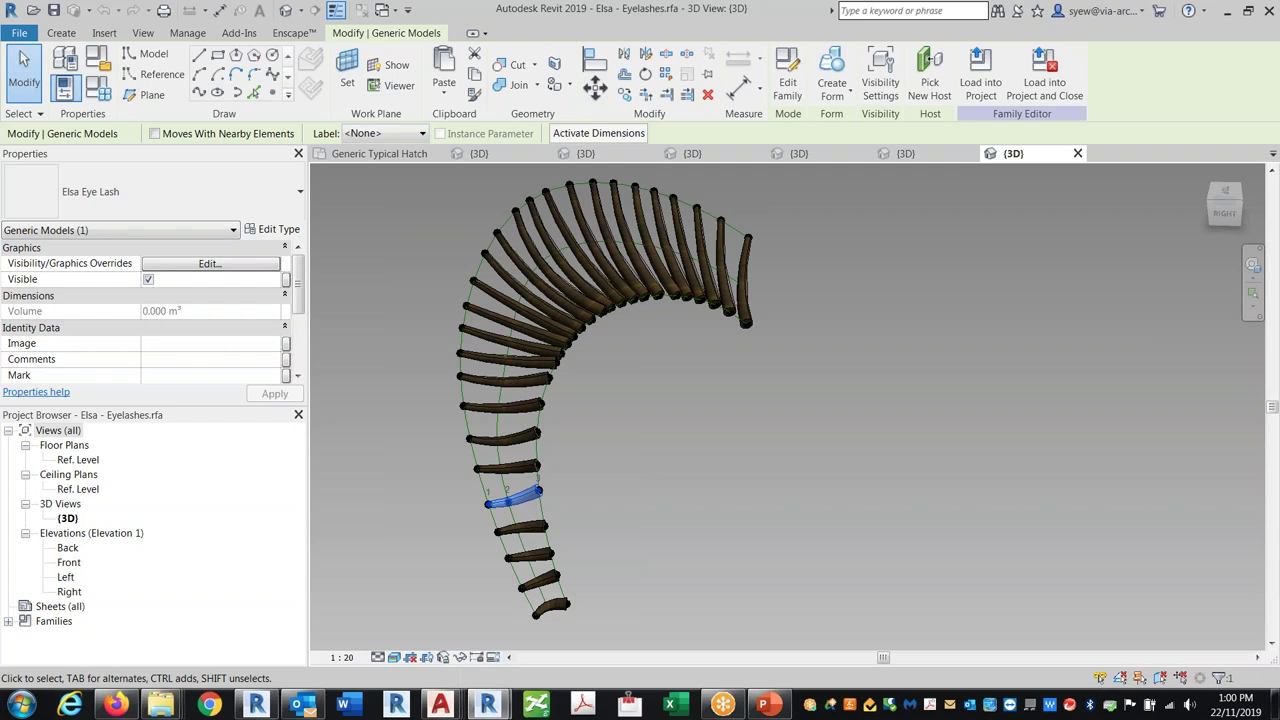
pyautogui.press('Escape')
pyautogui.click(1077, 153)
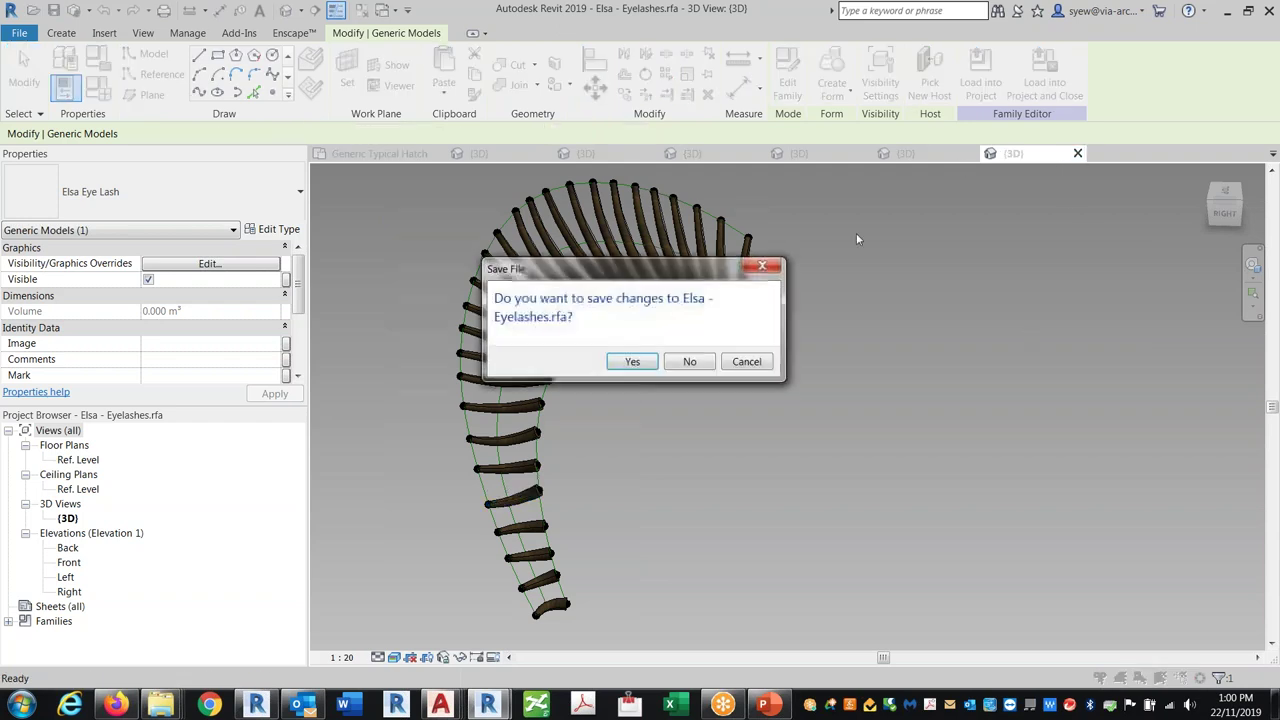
# Close the Elsa - Eyelashes and Elsa - Face families without saving changes.
pyautogui.click(694, 364)
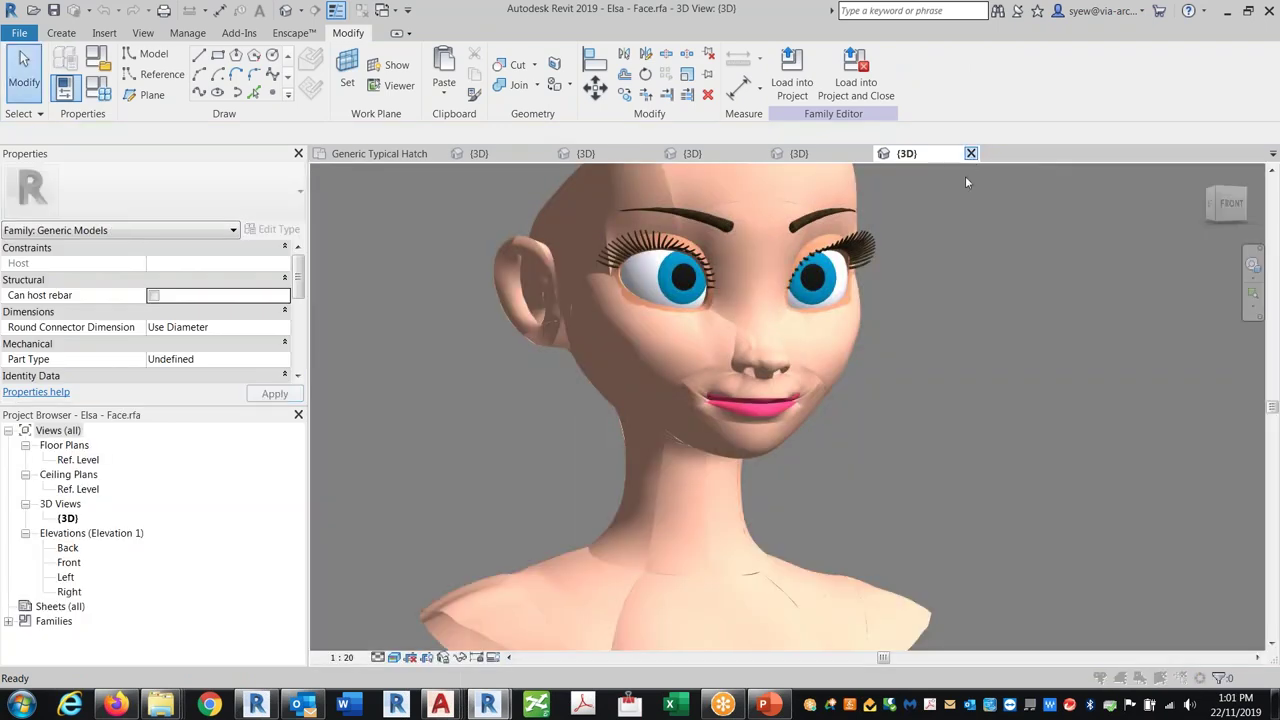
pyautogui.click(970, 153)
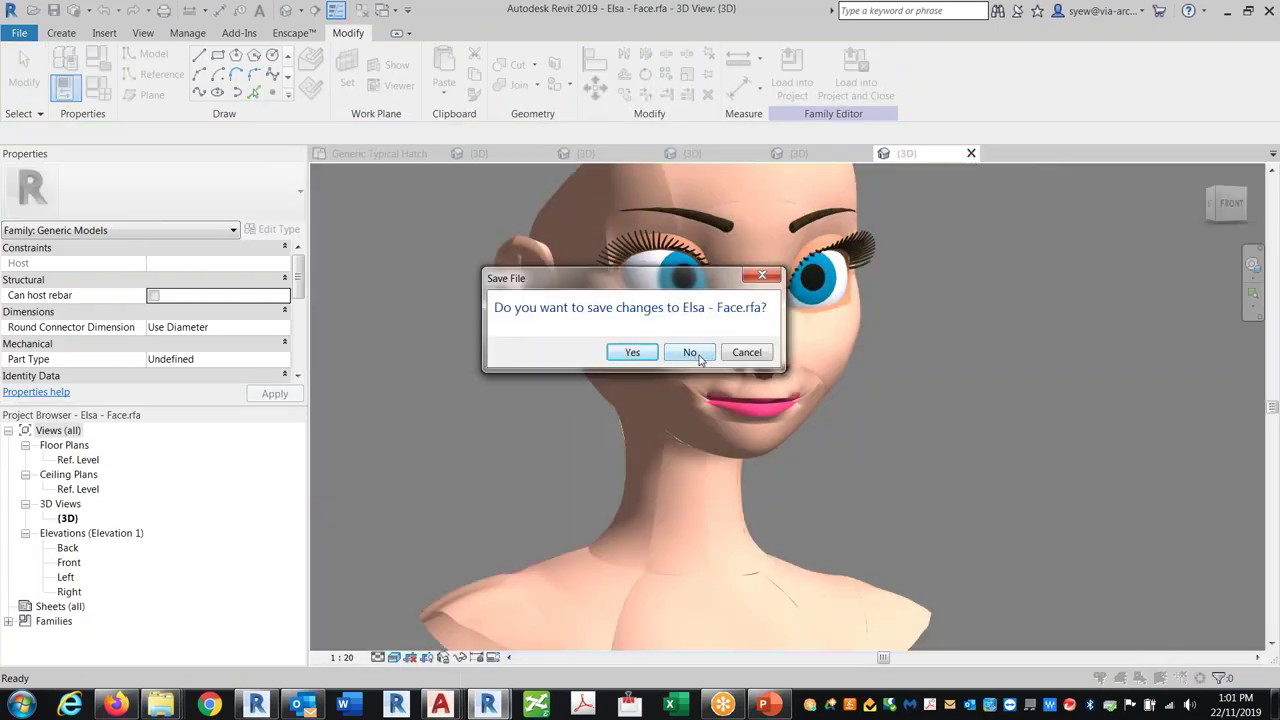
pyautogui.click(699, 358)
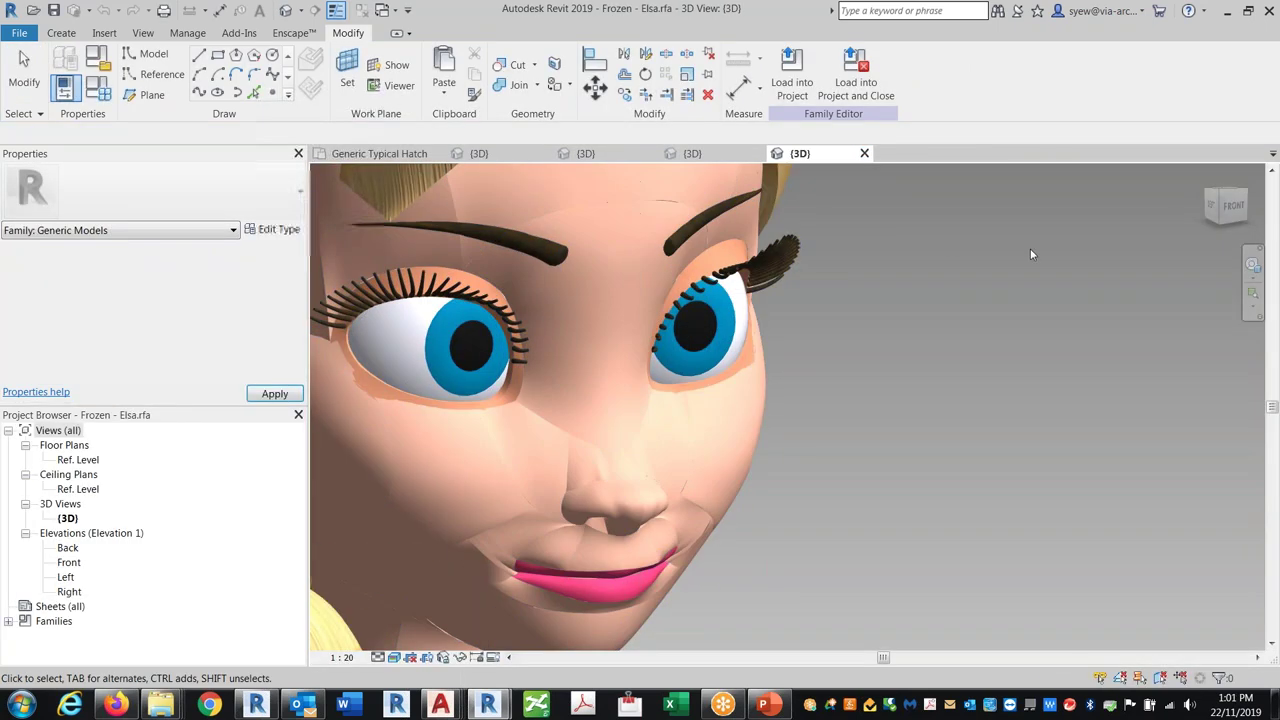
# Close the Frozen - Elsa and Family1 family views, answering Family1's save prompt, leaving Project1 open.
pyautogui.click(864, 153)
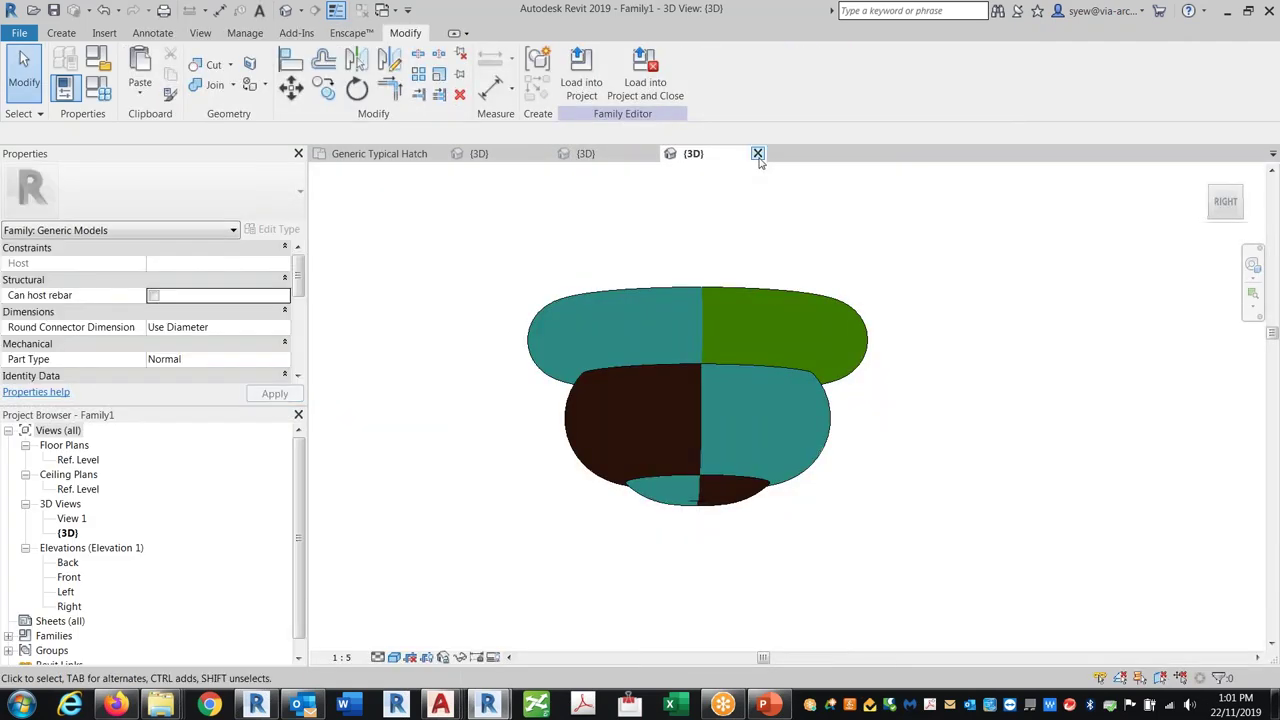
pyautogui.click(757, 153)
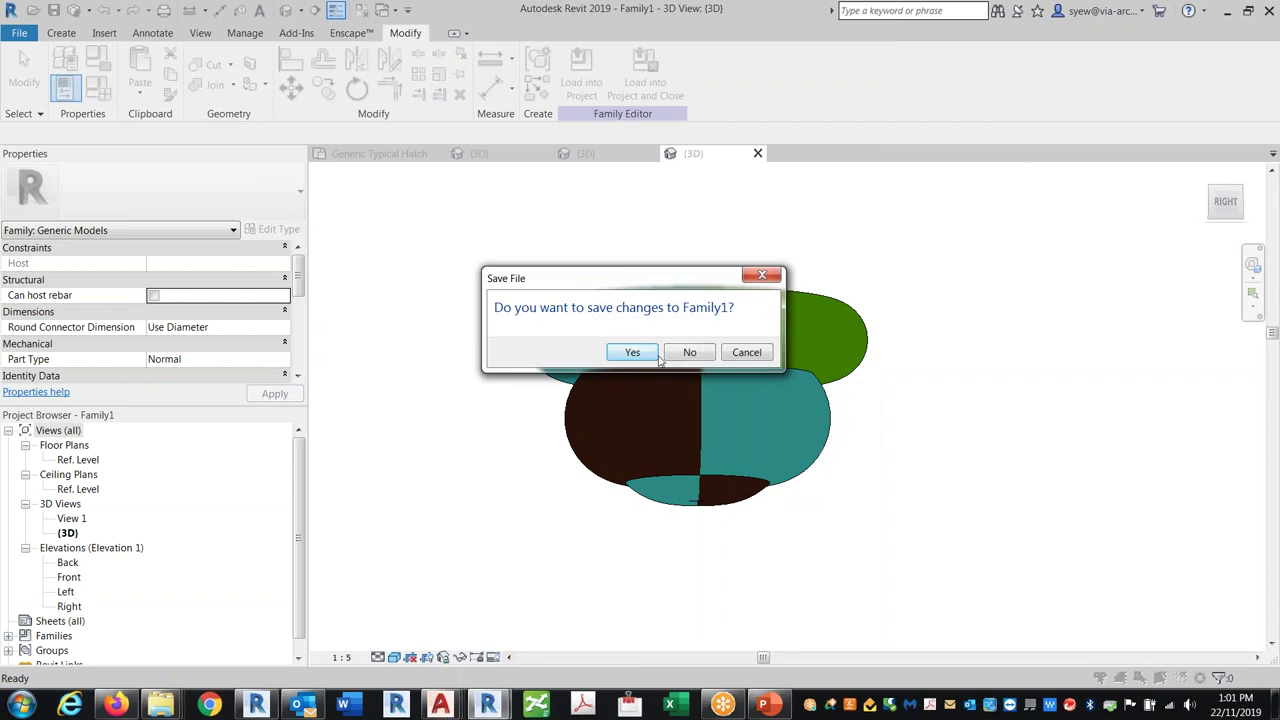
pyautogui.click(689, 352)
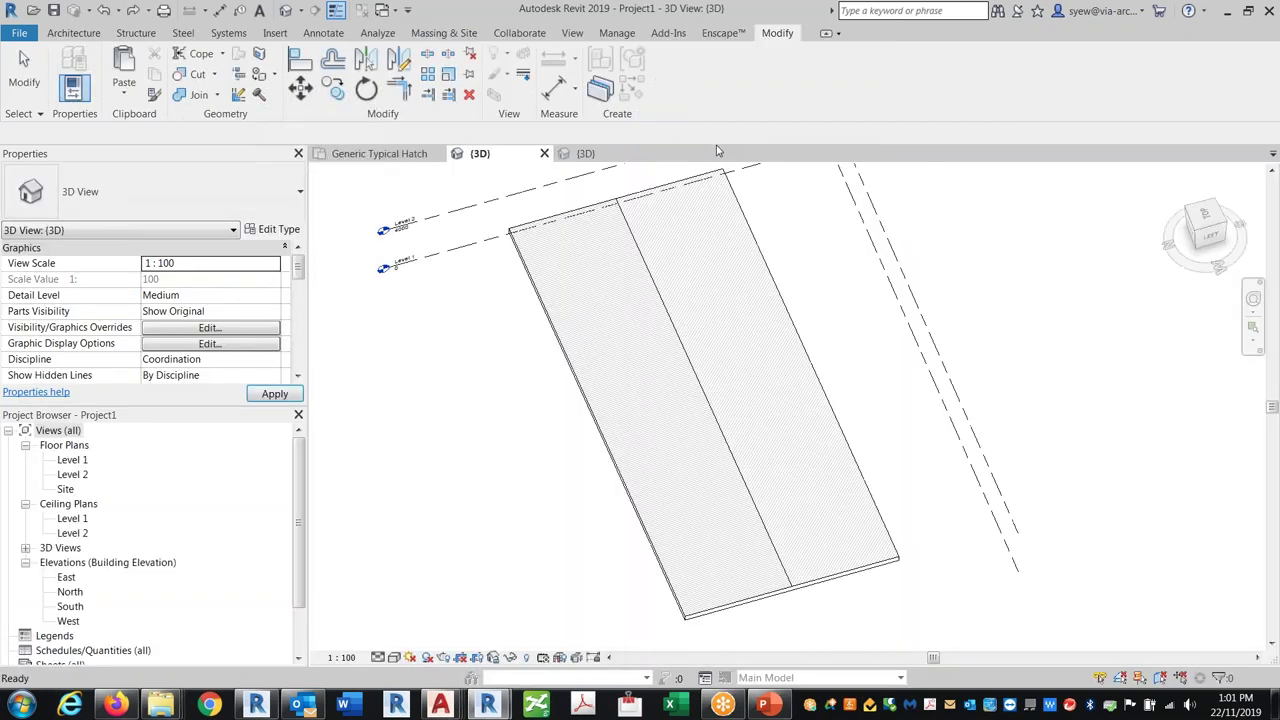